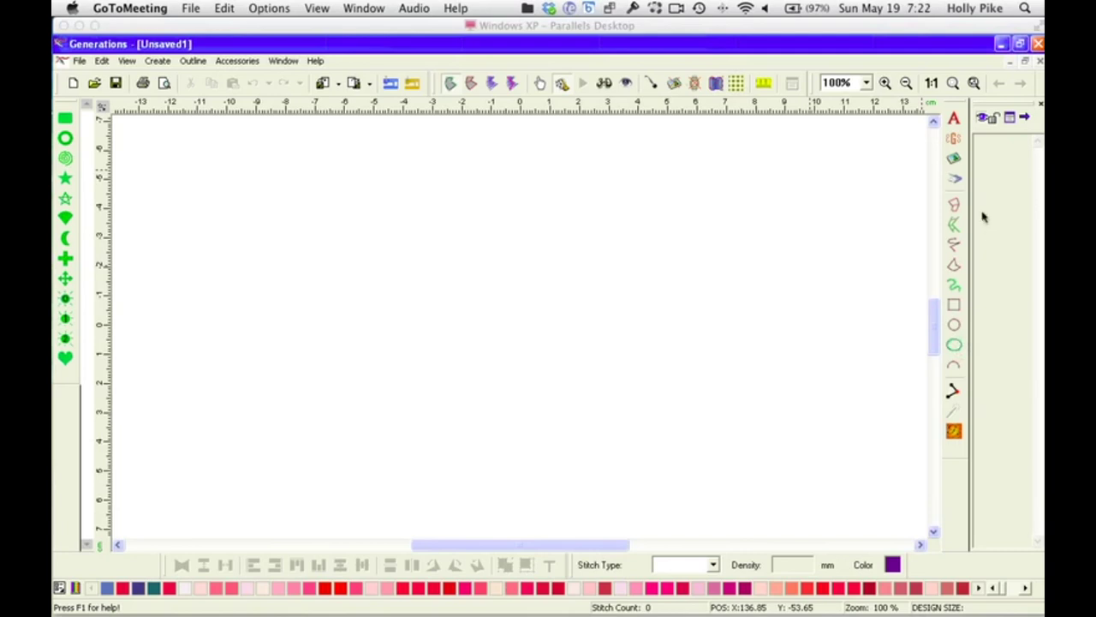
# Draw a Complex Fill area circle about 59 mm in diameter and show it in the realistic stitch view
pyautogui.click(954, 326)
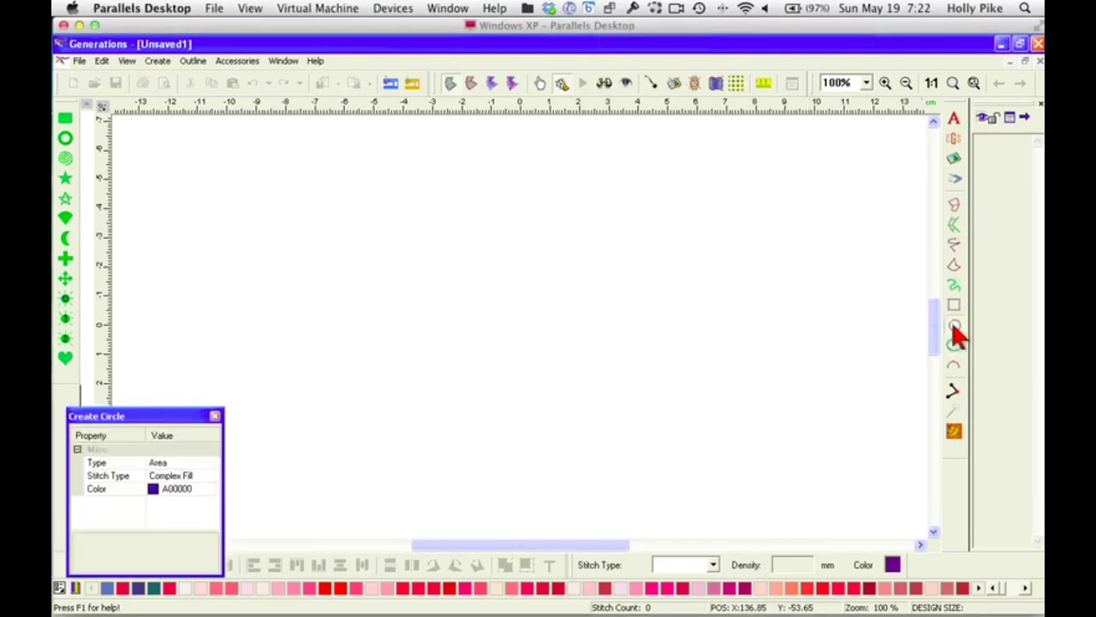
pyautogui.click(360, 195)
pyautogui.moveTo(360, 197); pyautogui.dragTo(606, 365)
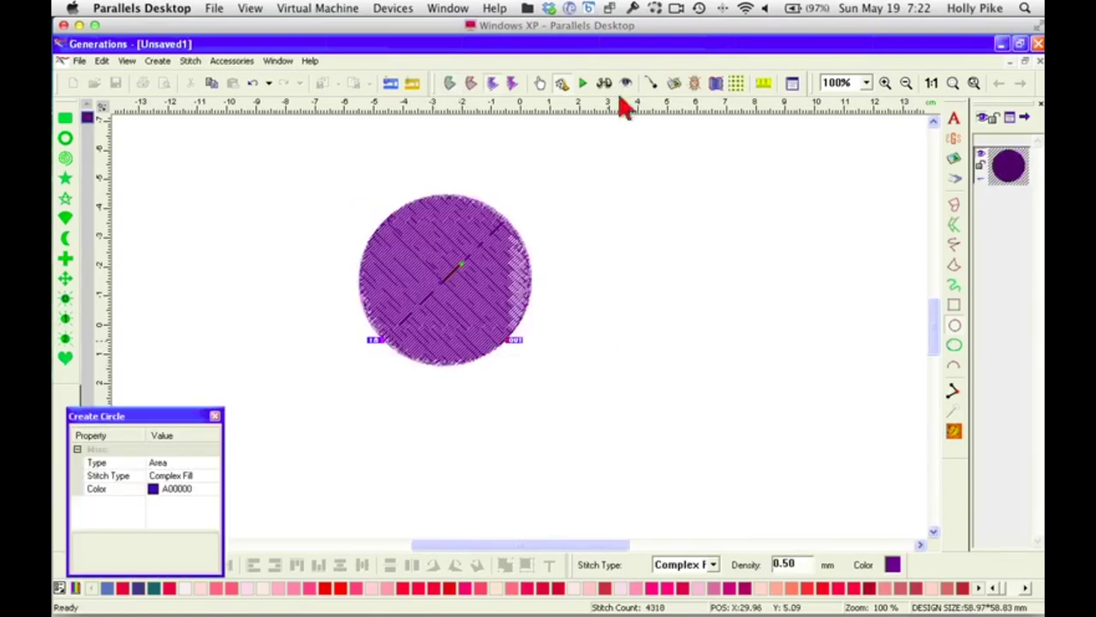
pyautogui.click(603, 83)
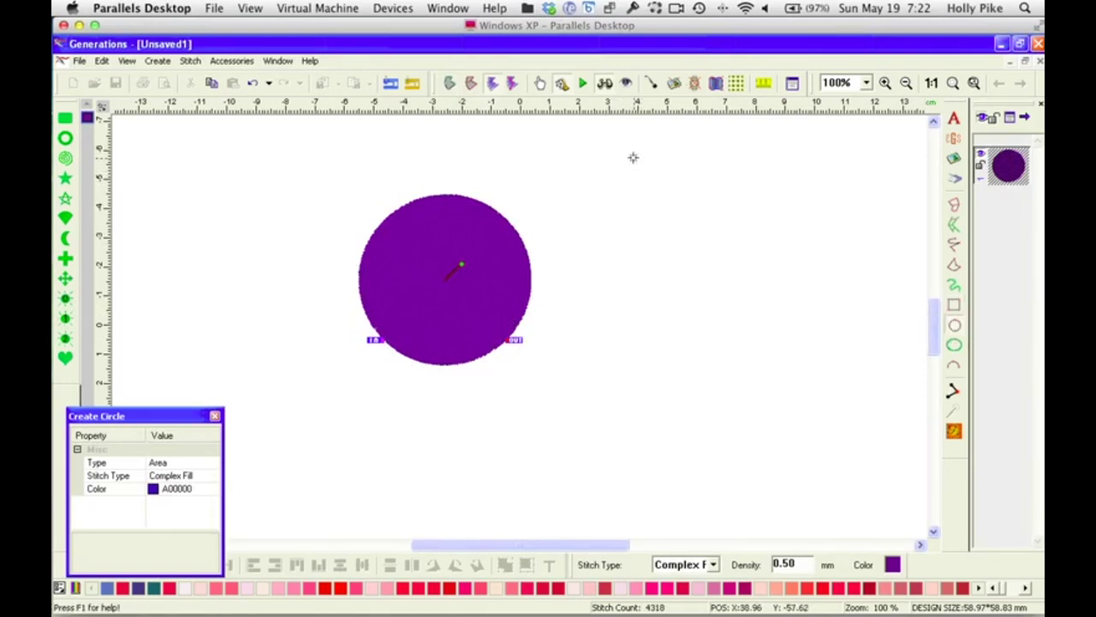
# Draw a tall, narrow ellipse about 16 × 46 mm to the right of the circle
pyautogui.press('Escape')
pyautogui.moveTo(635, 157); pyautogui.dragTo(678, 284)
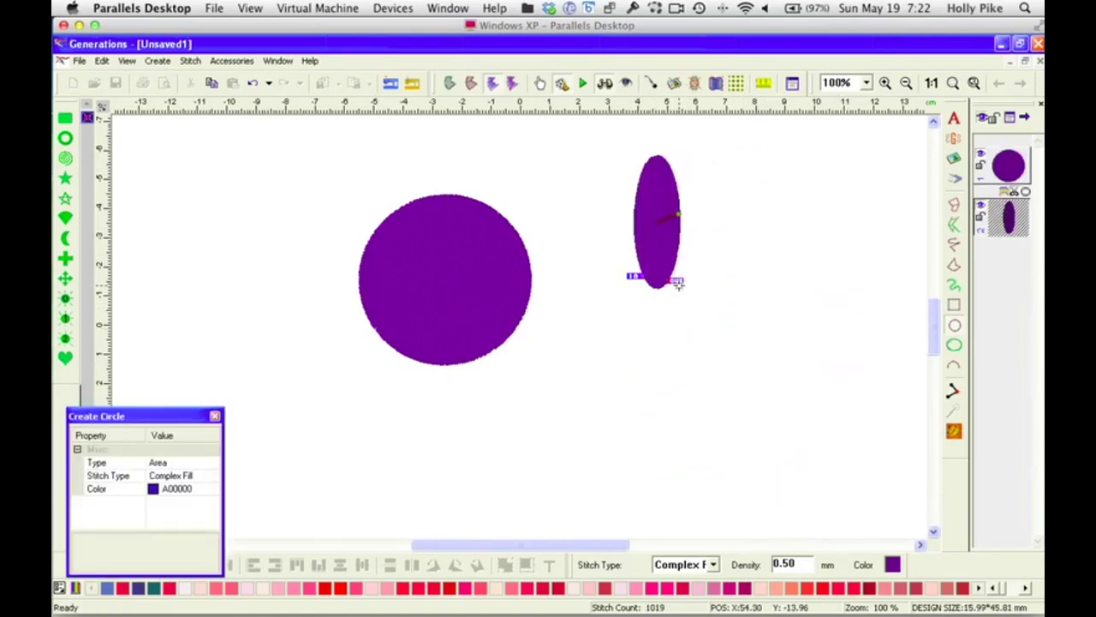
# Draw a square about 36 mm wide beside the ellipse and a tall rectangle about 24 × 70 mm below them
pyautogui.click(954, 306)
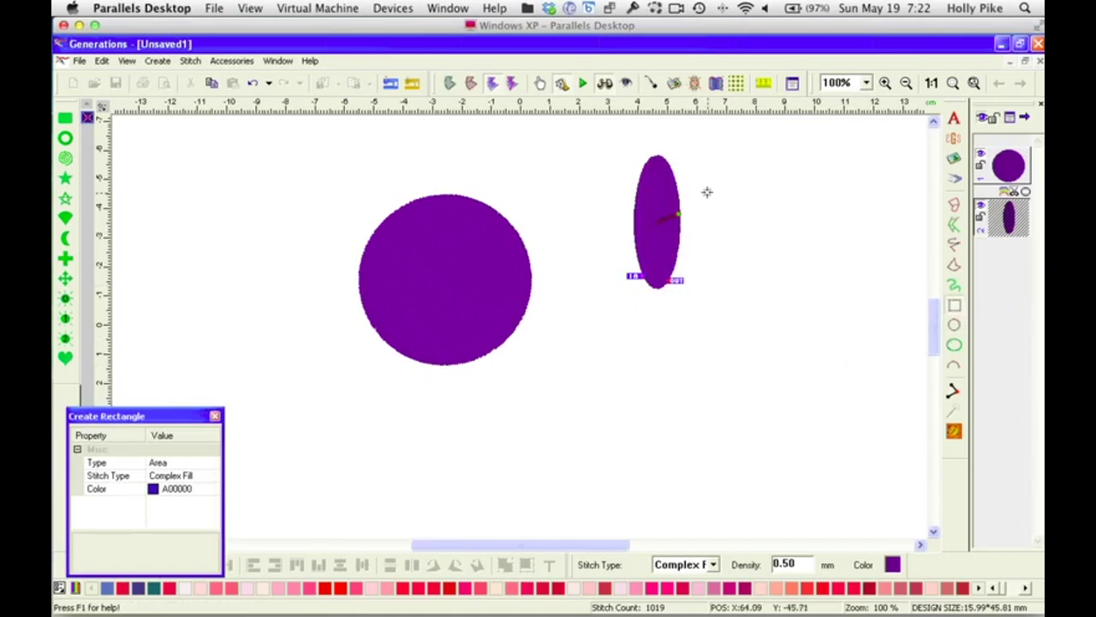
pyautogui.moveTo(706, 192); pyautogui.dragTo(811, 300)
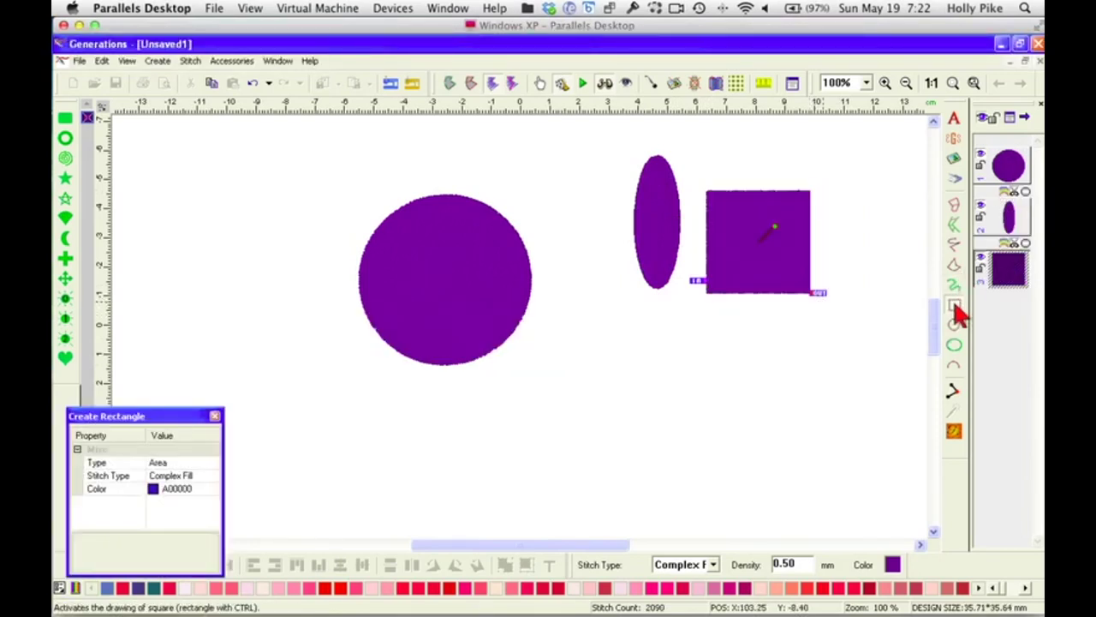
pyautogui.click(576, 310)
pyautogui.moveTo(575, 304); pyautogui.dragTo(641, 504)
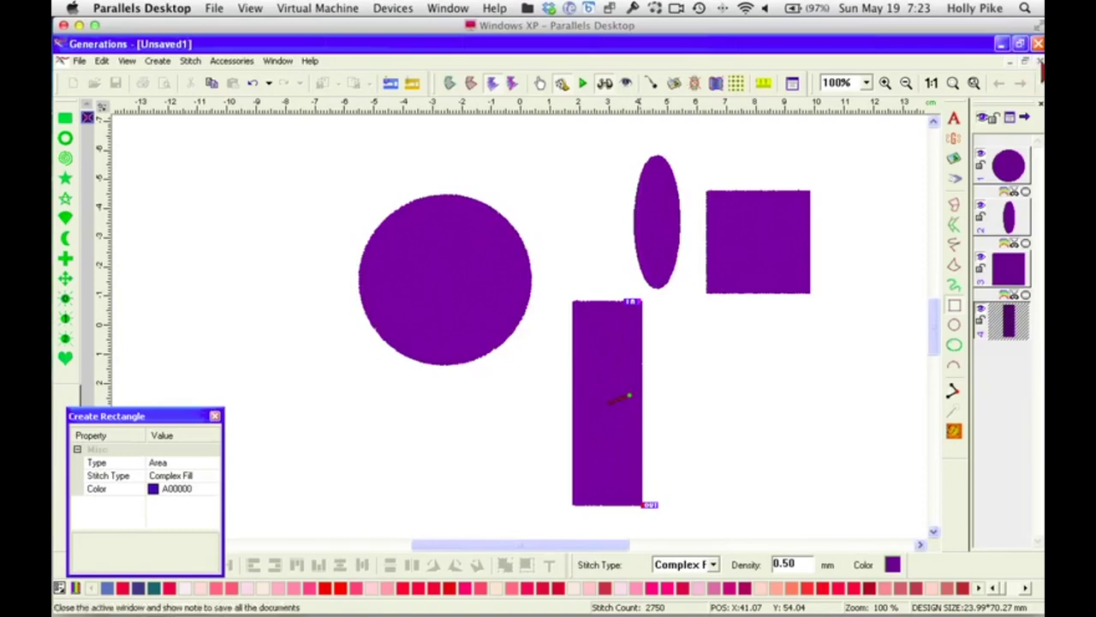
# Close the current design and start a new blank one
pyautogui.click(1040, 60)
pyautogui.click(548, 352)
pyautogui.click(73, 83)
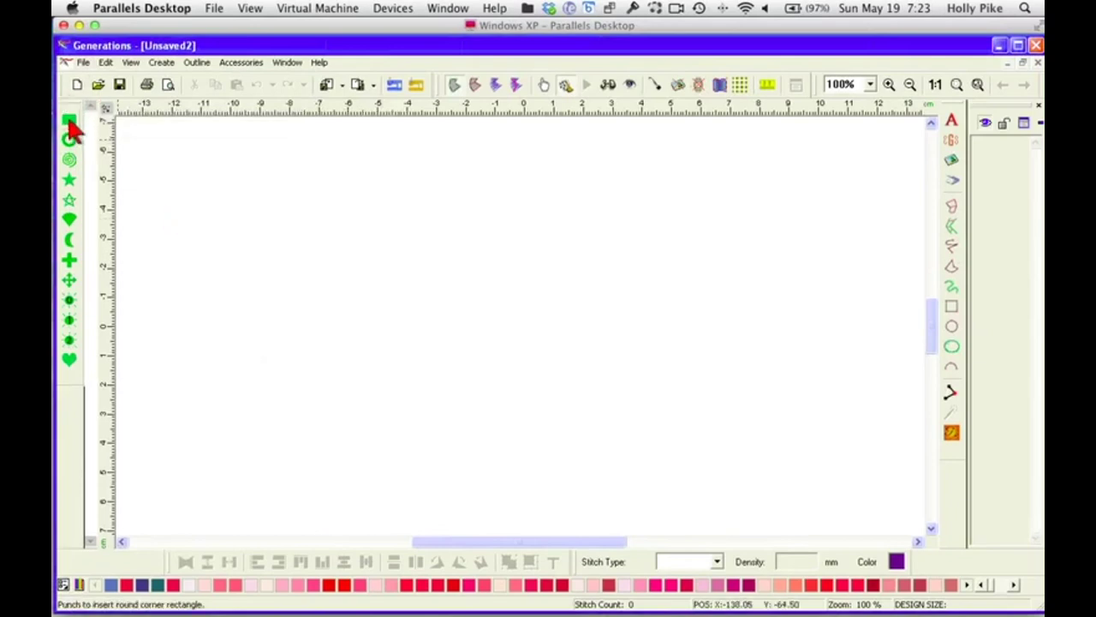
# Try to draw a round corner rectangle with its type set to Line
pyautogui.click(72, 125)
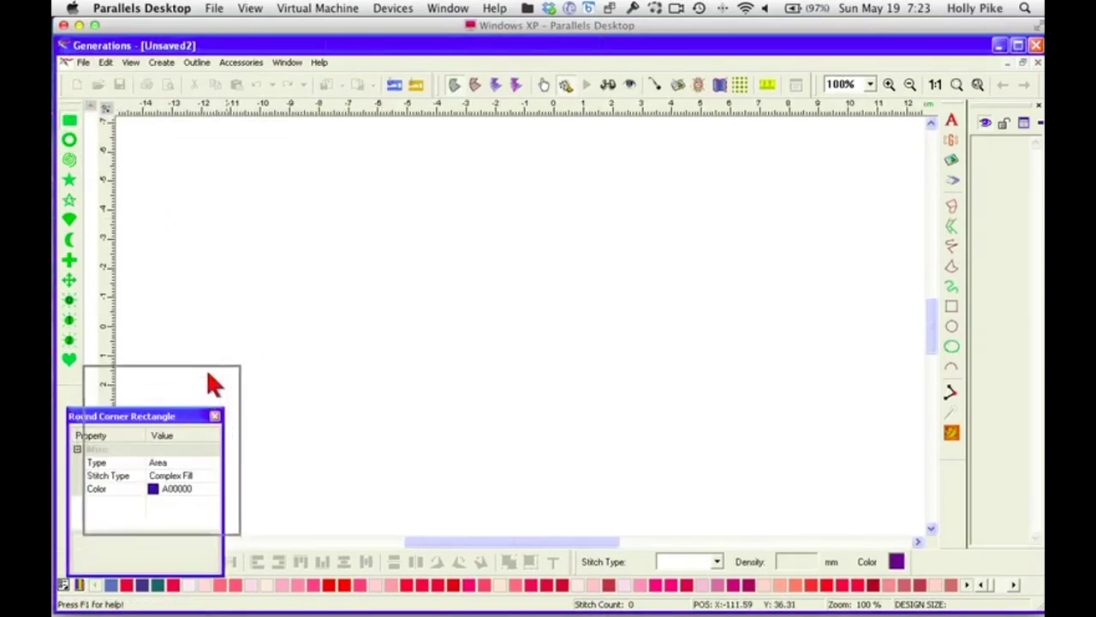
pyautogui.moveTo(214, 383); pyautogui.dragTo(215, 380)
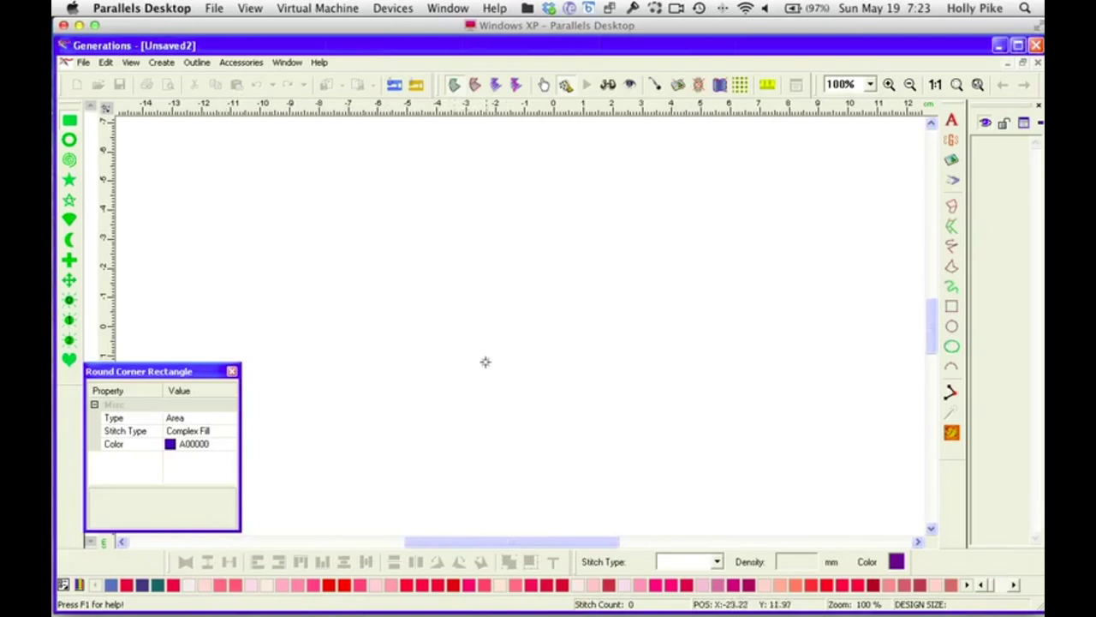
pyautogui.moveTo(214, 381); pyautogui.dragTo(245, 372)
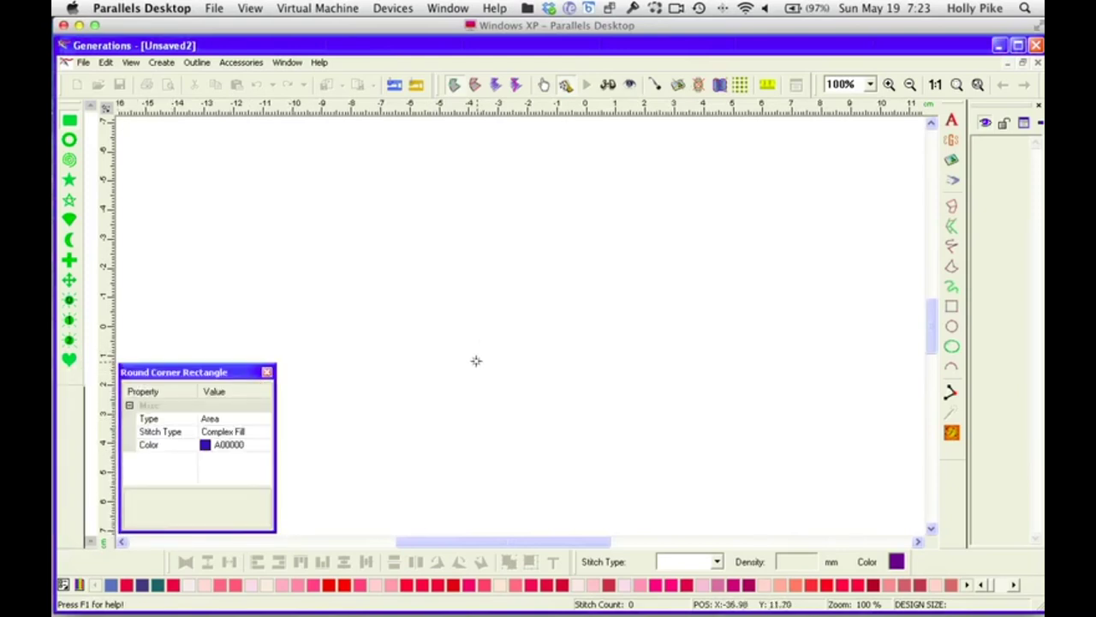
pyautogui.click(254, 417)
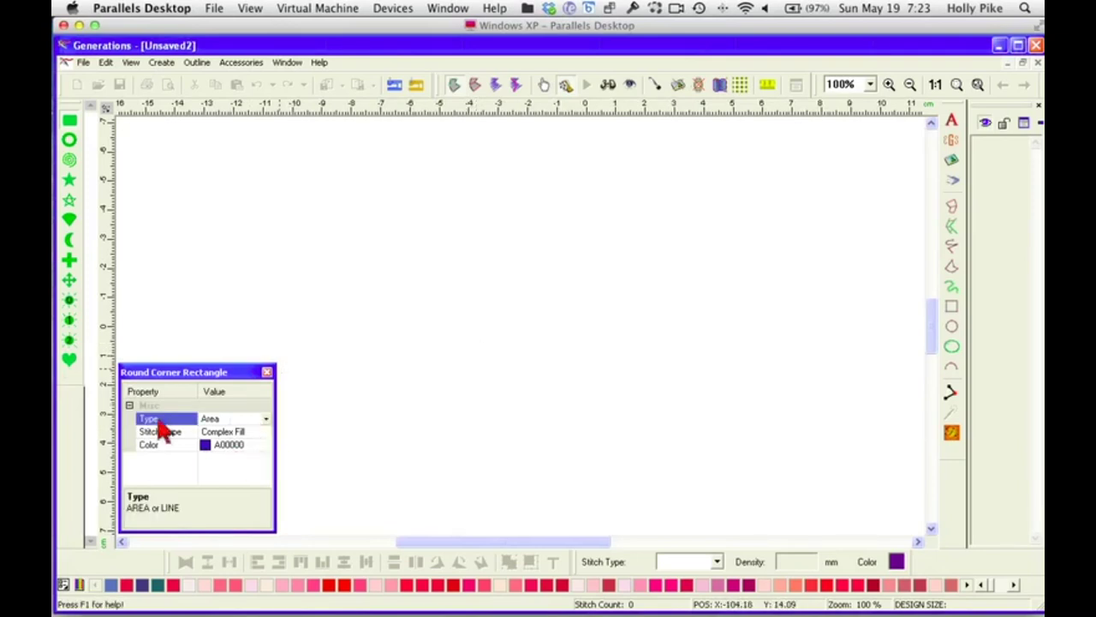
pyautogui.click(266, 419)
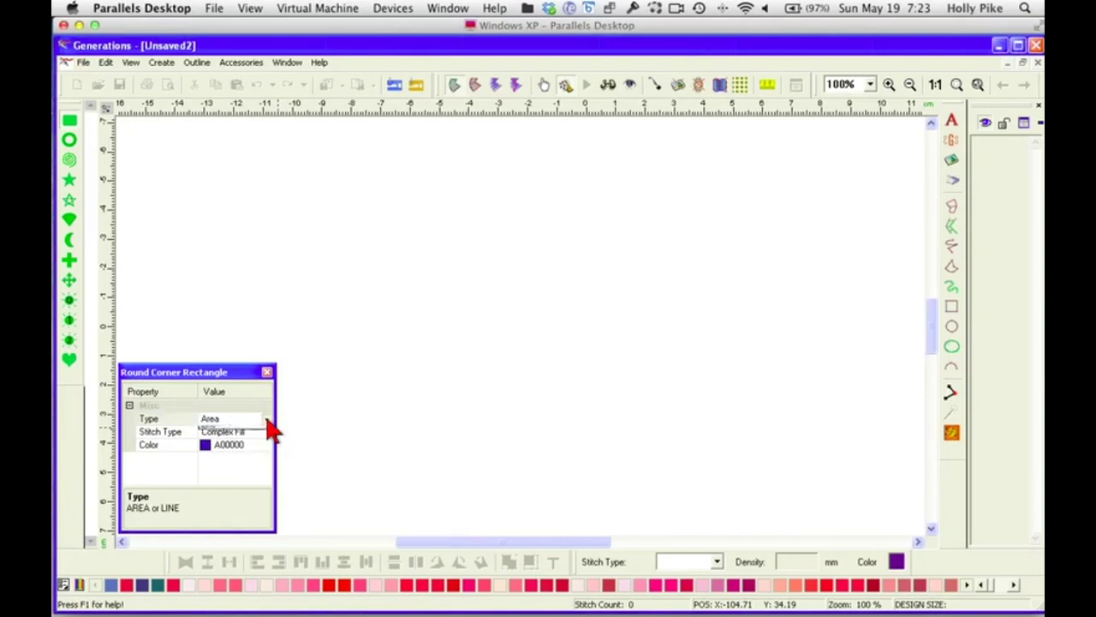
pyautogui.click(266, 419)
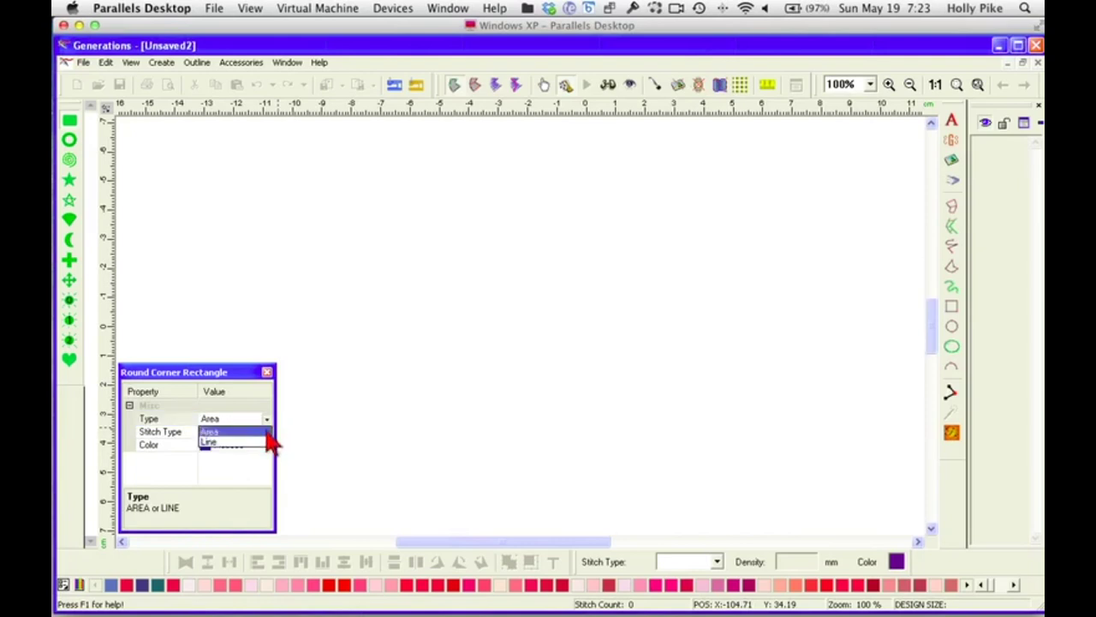
pyautogui.click(268, 442)
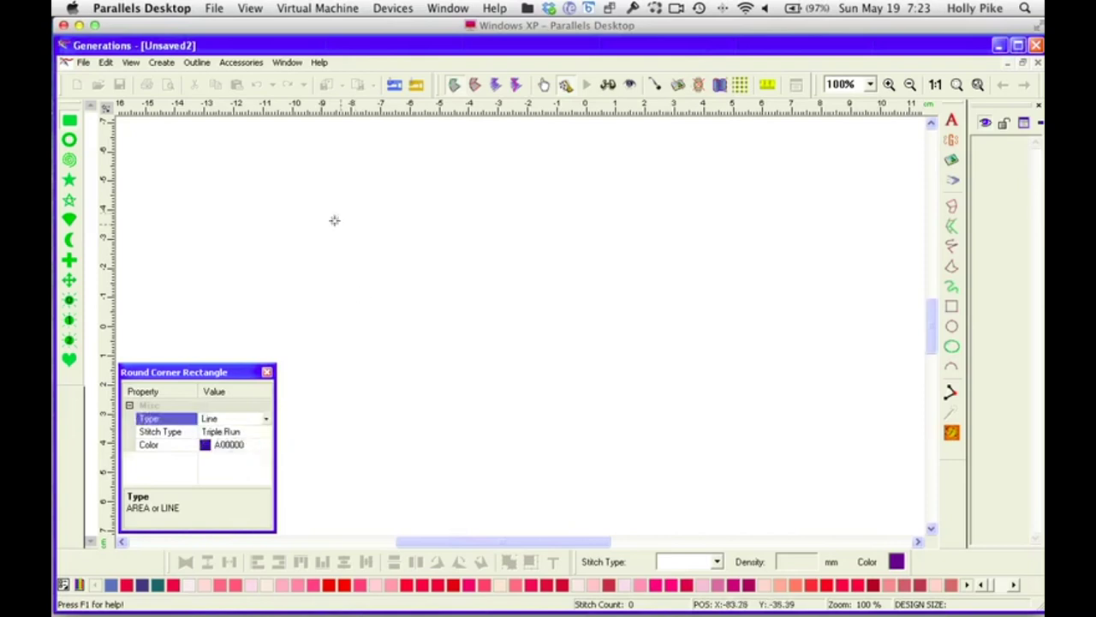
pyautogui.moveTo(322, 214); pyautogui.dragTo(544, 401)
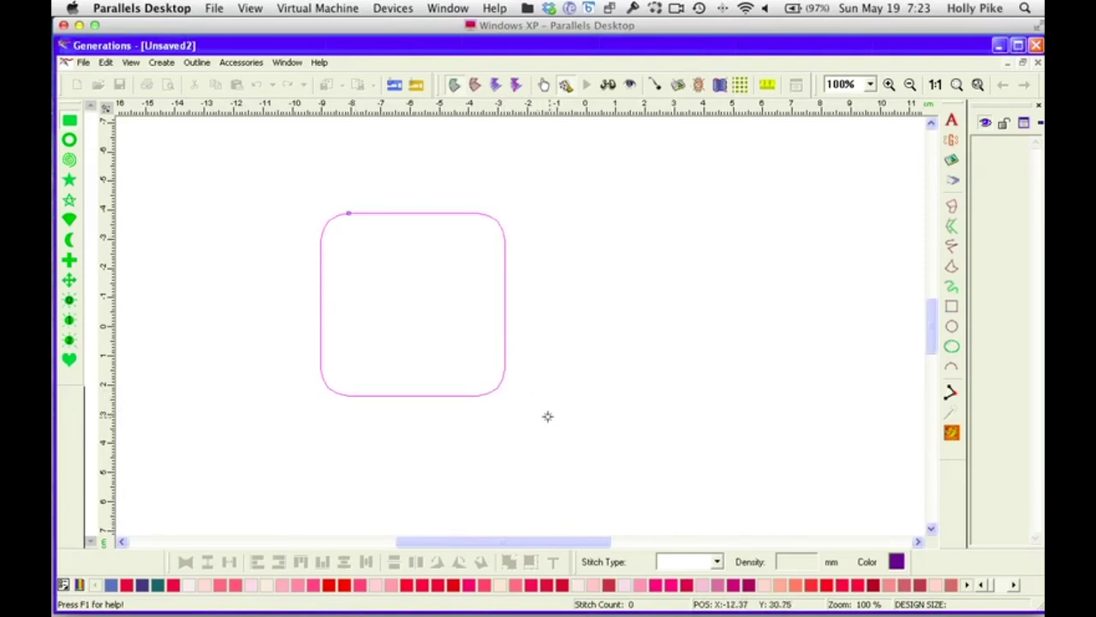
pyautogui.rightClick(548, 416)
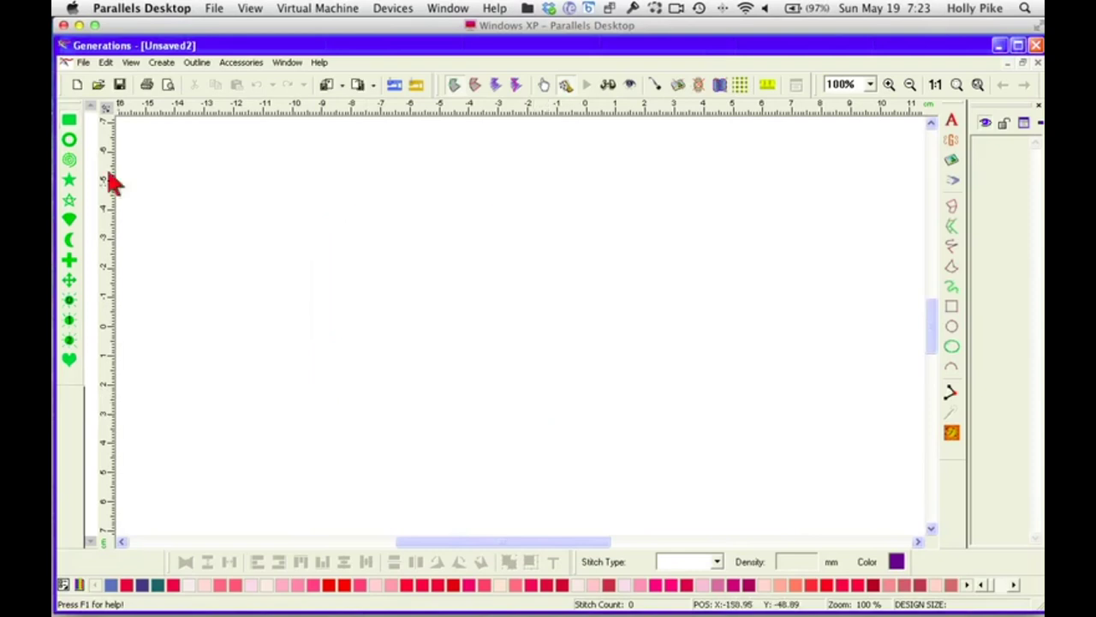
# Draw a round corner rectangle of type Area with Complex Fill, about 46 mm wide and high
pyautogui.click(70, 121)
pyautogui.click(254, 419)
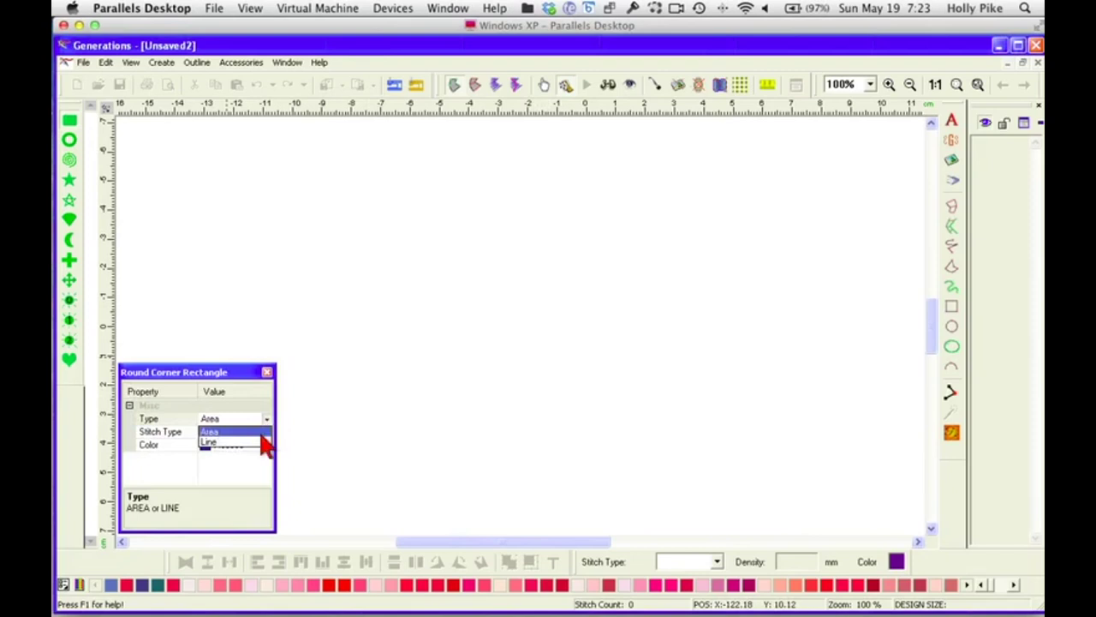
pyautogui.click(263, 433)
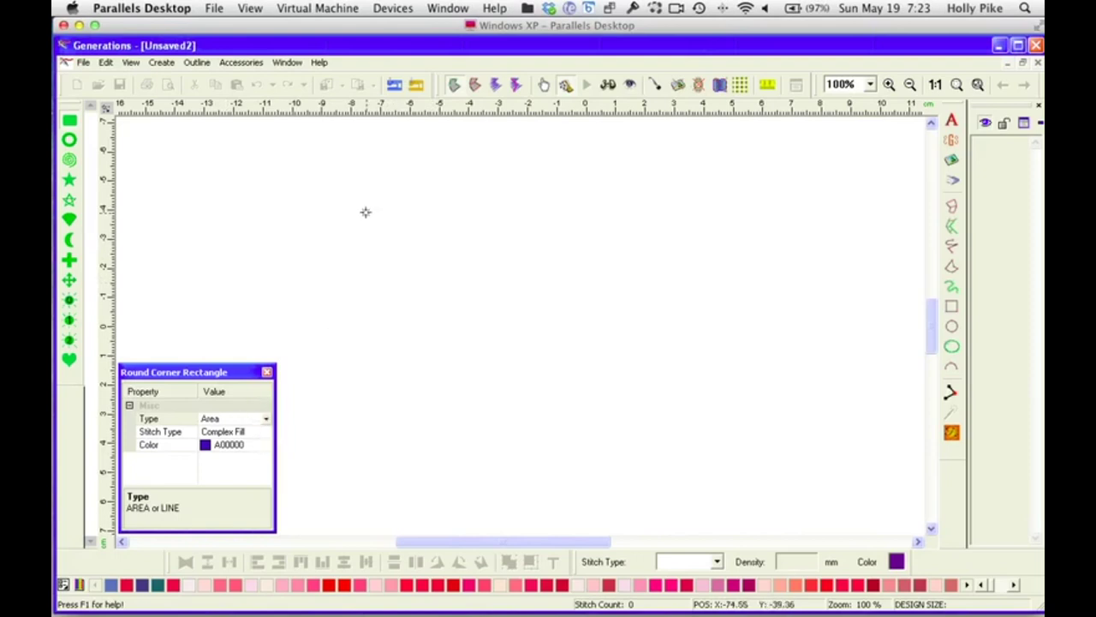
pyautogui.moveTo(366, 212); pyautogui.dragTo(497, 375)
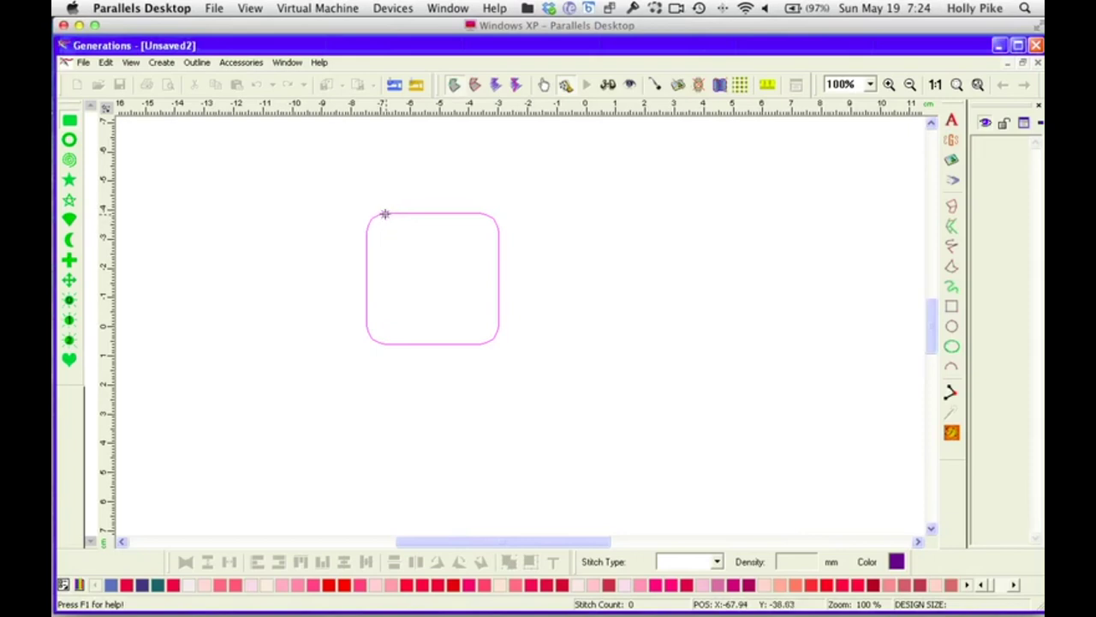
# Adjust the corner rounding of the new shape to a moderate radius and generate its stitches
pyautogui.moveTo(389, 213); pyautogui.dragTo(462, 224)
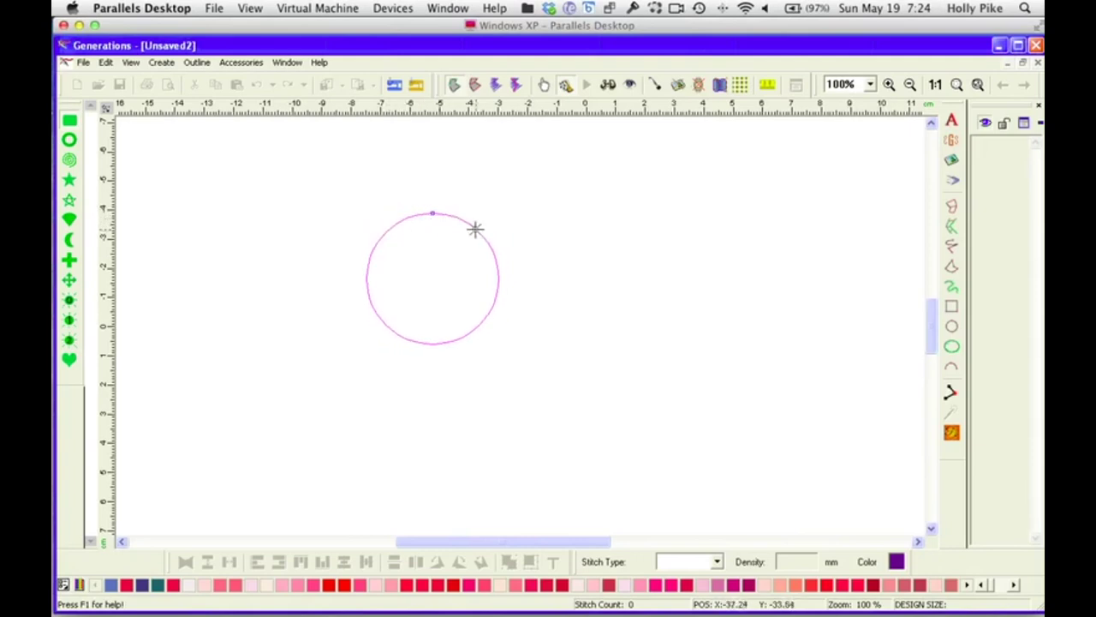
pyautogui.moveTo(431, 213); pyautogui.dragTo(400, 224)
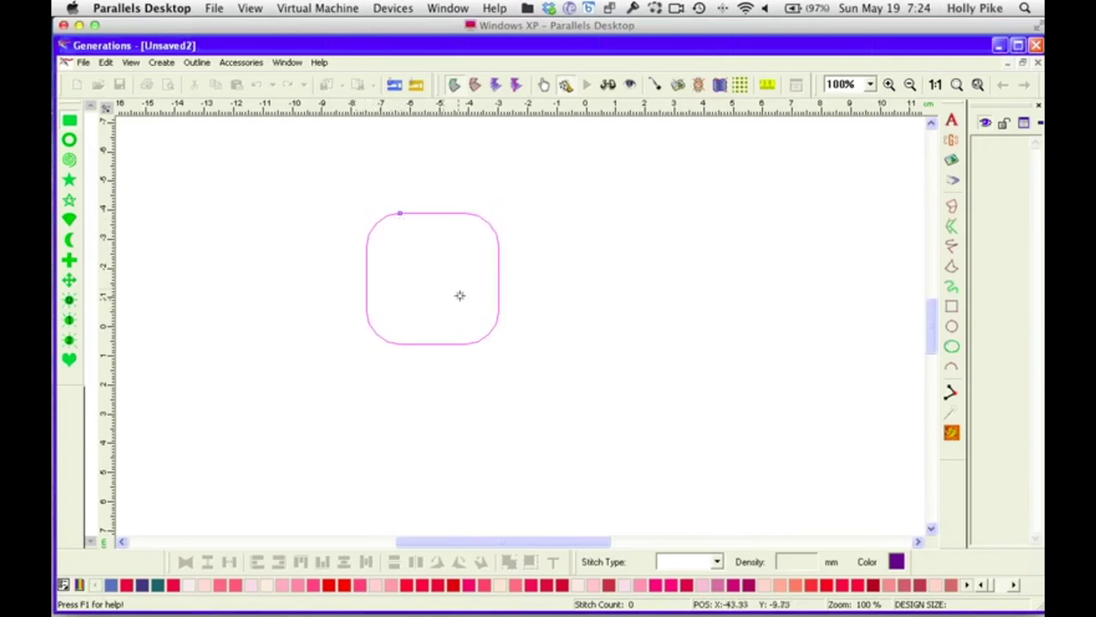
pyautogui.rightClick(494, 291)
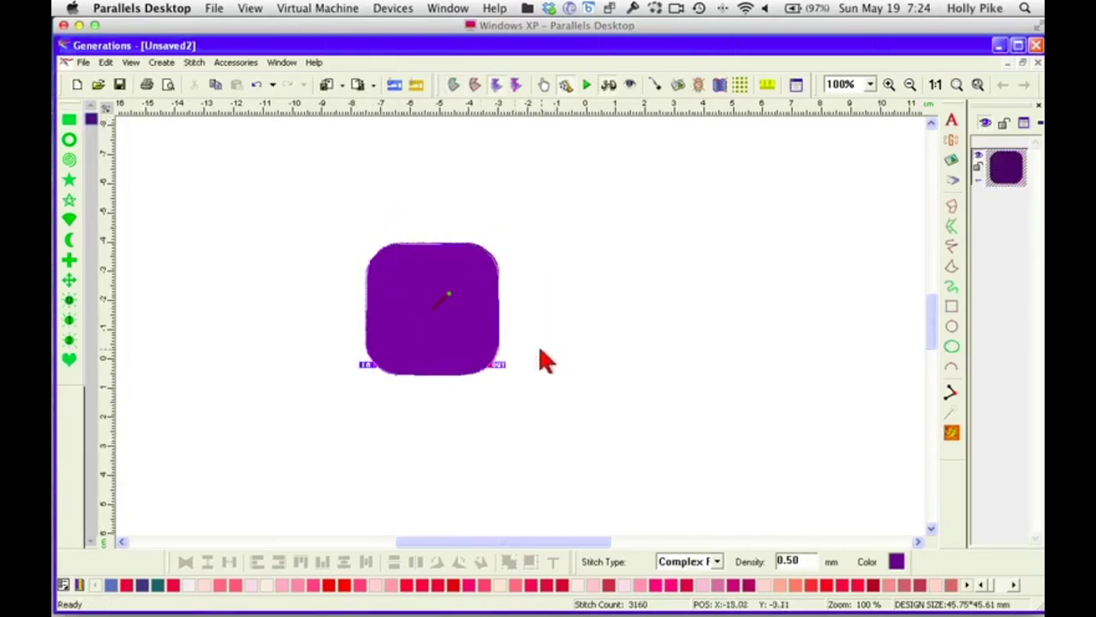
# Move the rounded square to the upper-left area of the canvas and shrink it to about 37 mm
pyautogui.moveTo(479, 327); pyautogui.dragTo(274, 227)
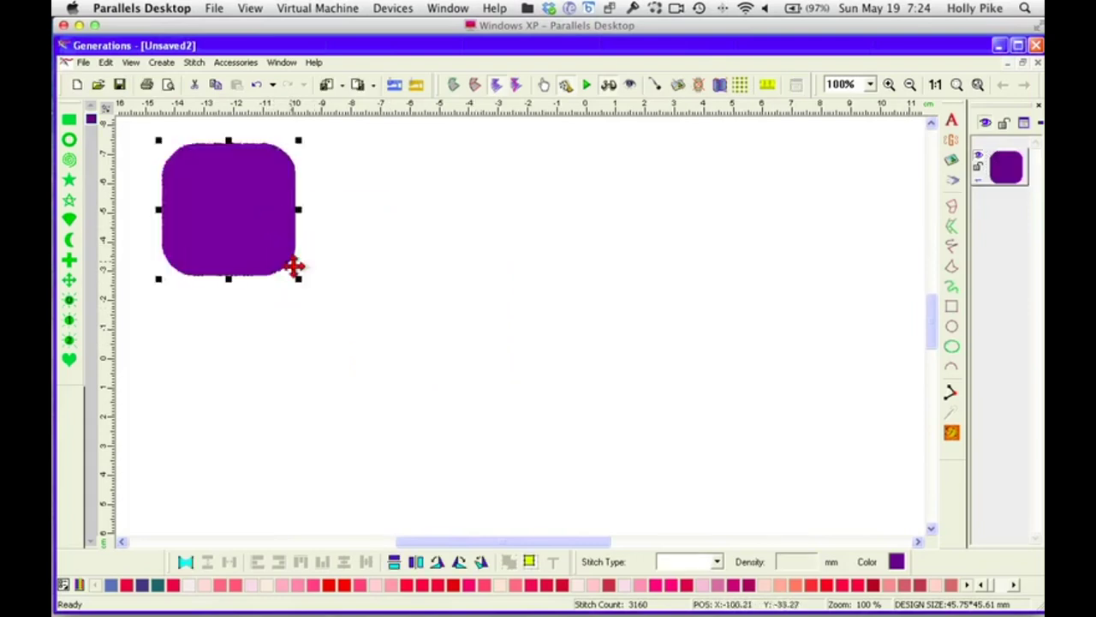
pyautogui.moveTo(296, 275); pyautogui.dragTo(272, 253)
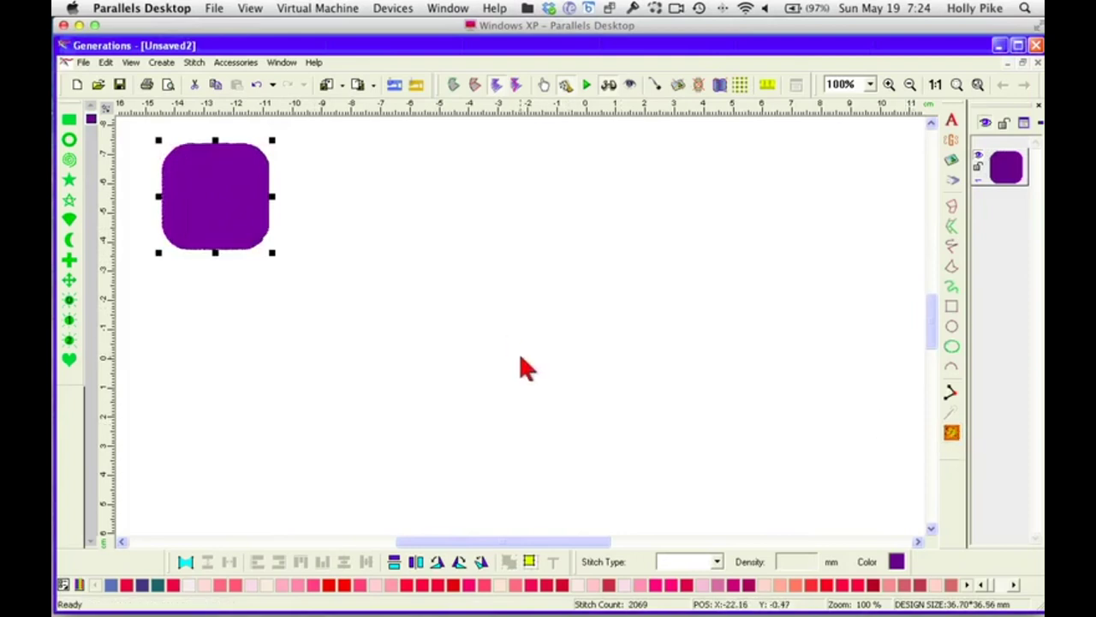
# Rotate the stitch direction of the rounded square's fill to a steeper angle
pyautogui.click(239, 213)
pyautogui.moveTo(233, 187); pyautogui.dragTo(225, 176)
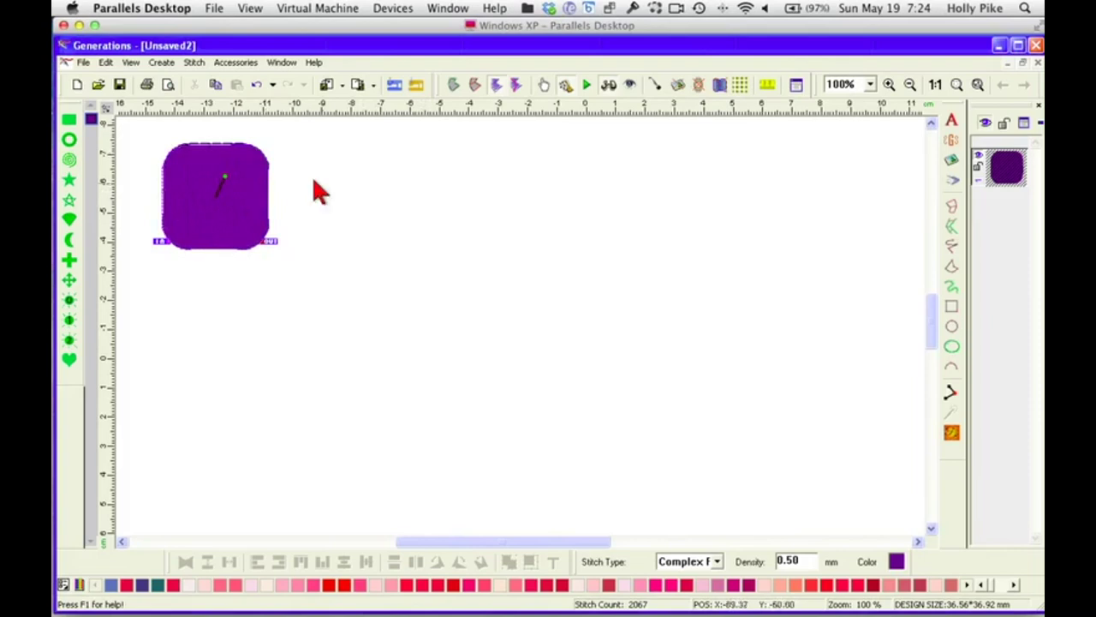
pyautogui.click(69, 120)
pyautogui.moveTo(334, 161); pyautogui.dragTo(630, 487)
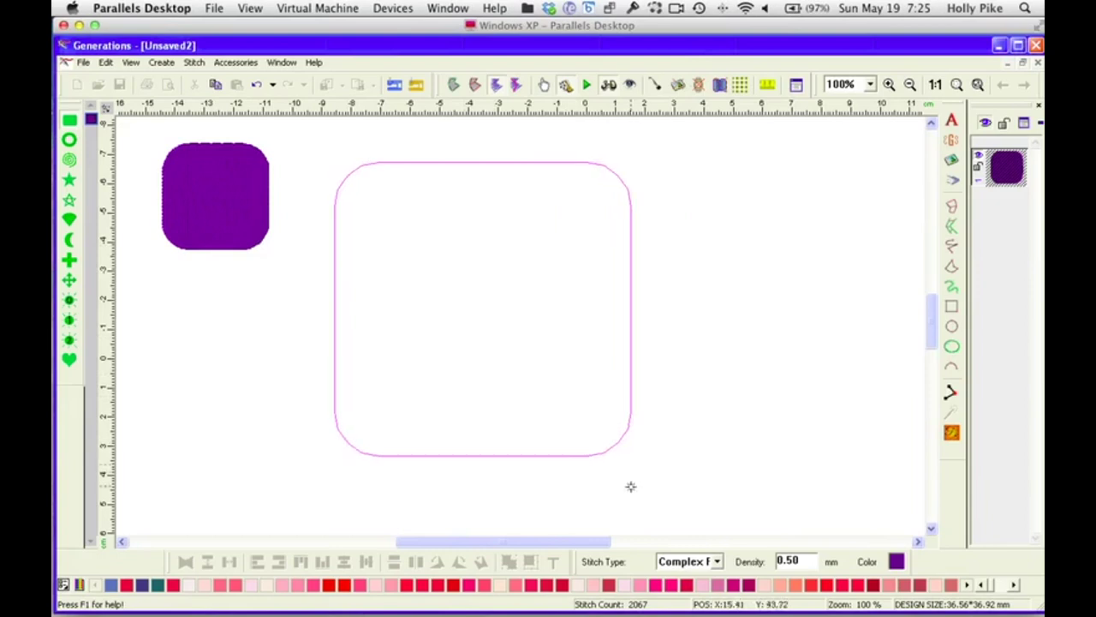
pyautogui.press('Escape')
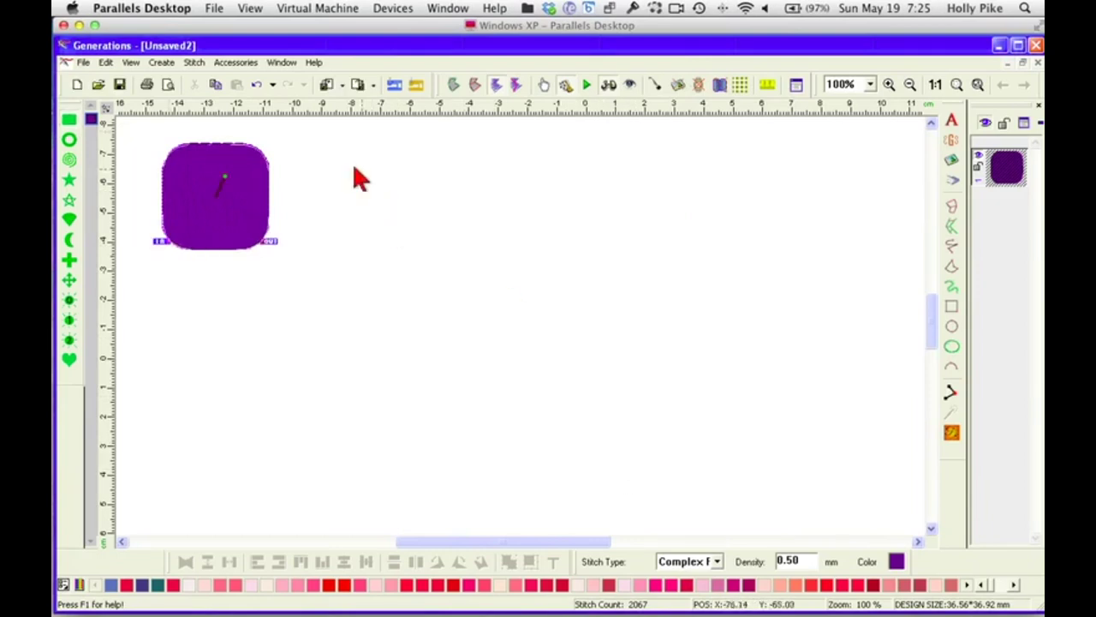
pyautogui.rightClick(421, 172)
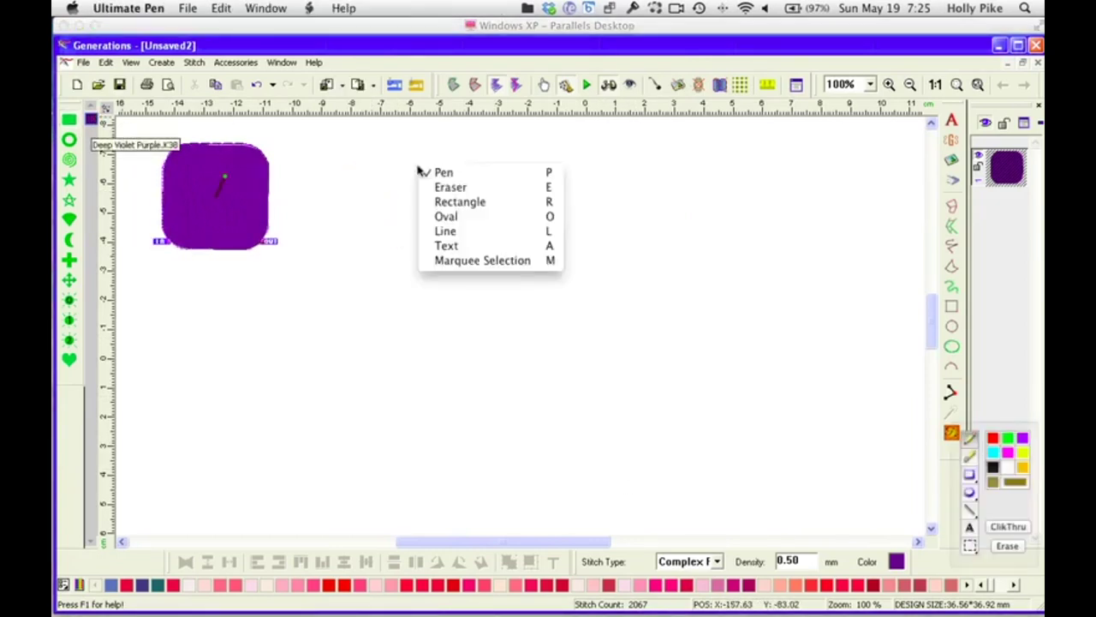
pyautogui.click(422, 154)
pyautogui.press('Escape')
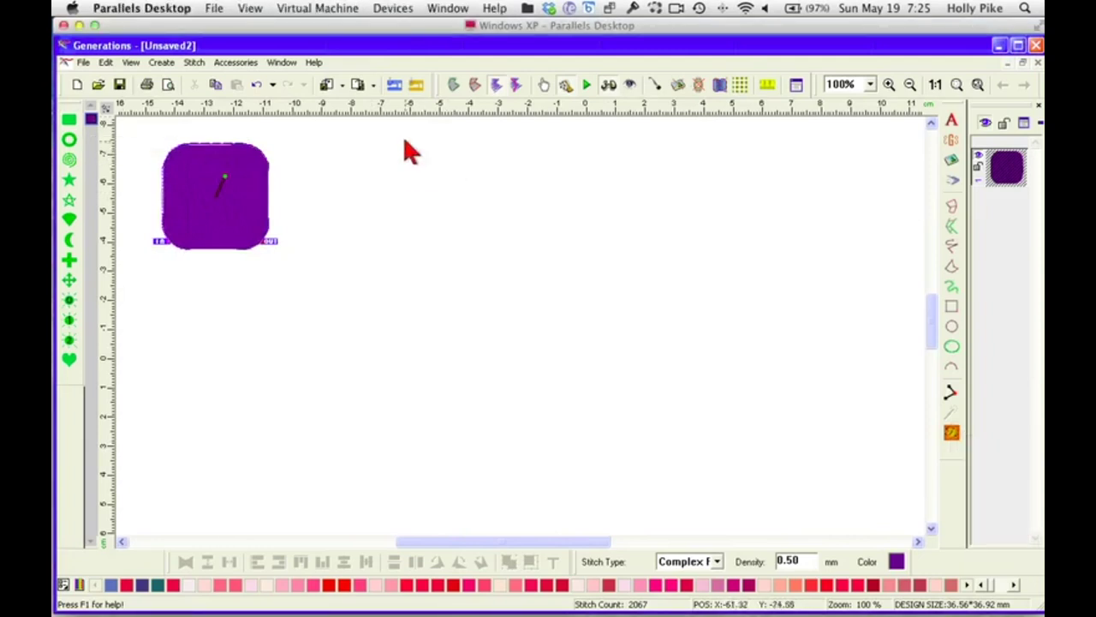
pyautogui.moveTo(402, 152); pyautogui.dragTo(476, 396)
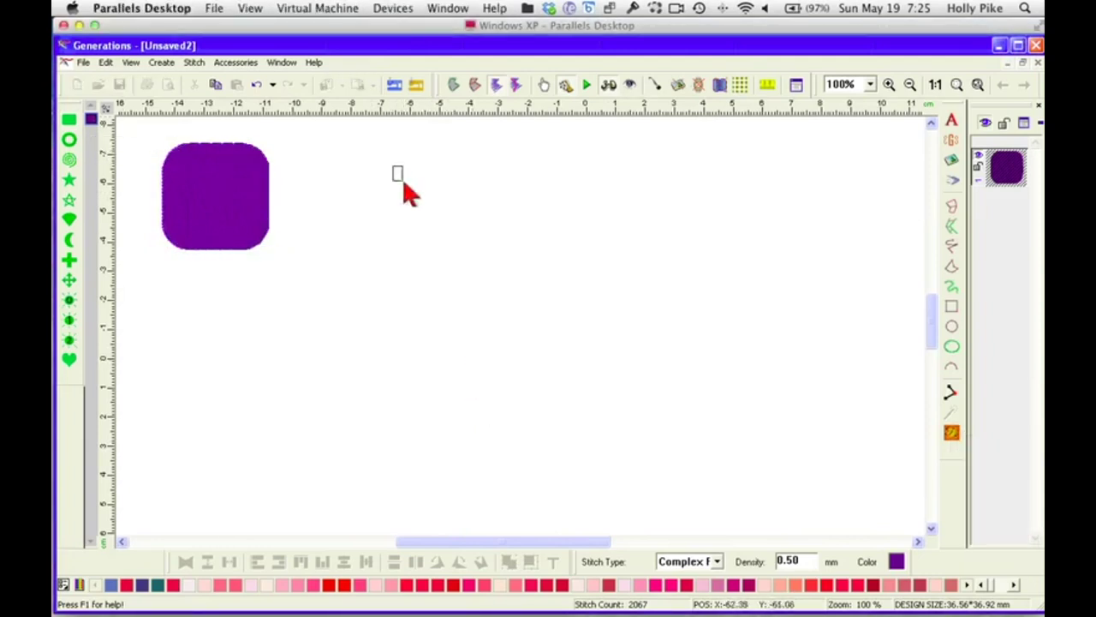
pyautogui.moveTo(447, 280); pyautogui.dragTo(473, 359)
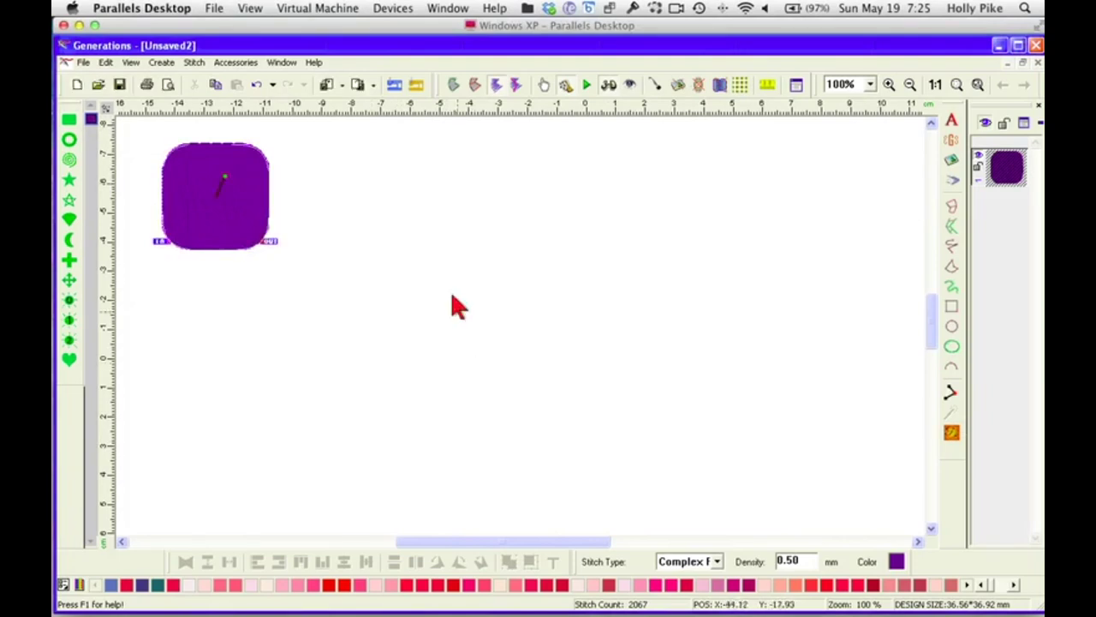
pyautogui.moveTo(394, 174); pyautogui.dragTo(479, 318)
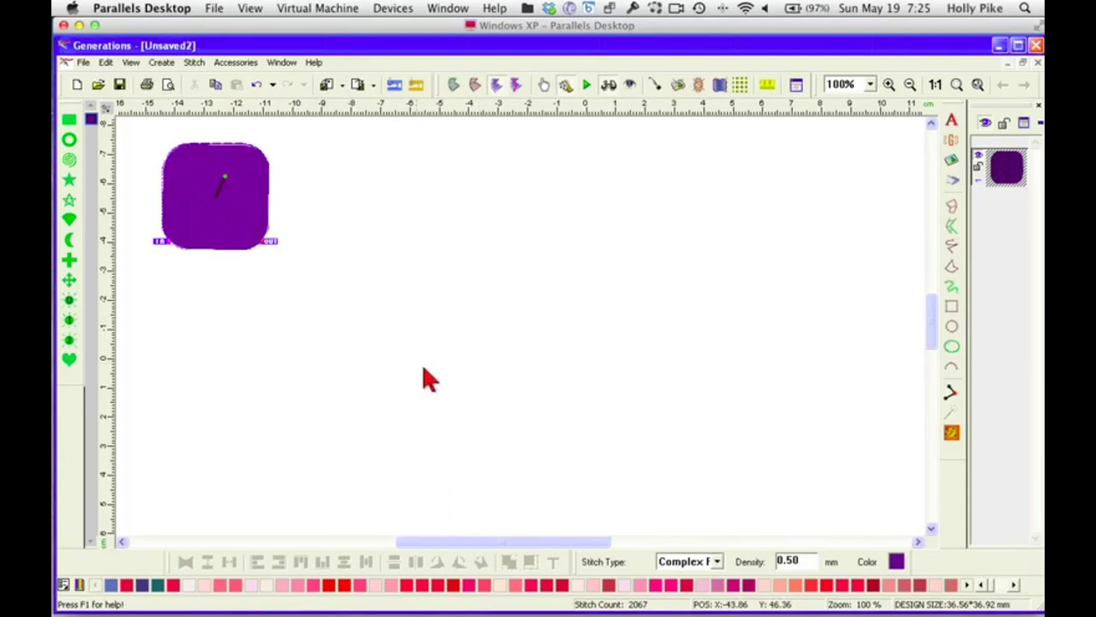
# Draw a rounded-square ring of type Area with Complex Fill, about 55 mm wide and high, and generate its stitches
pyautogui.click(69, 139)
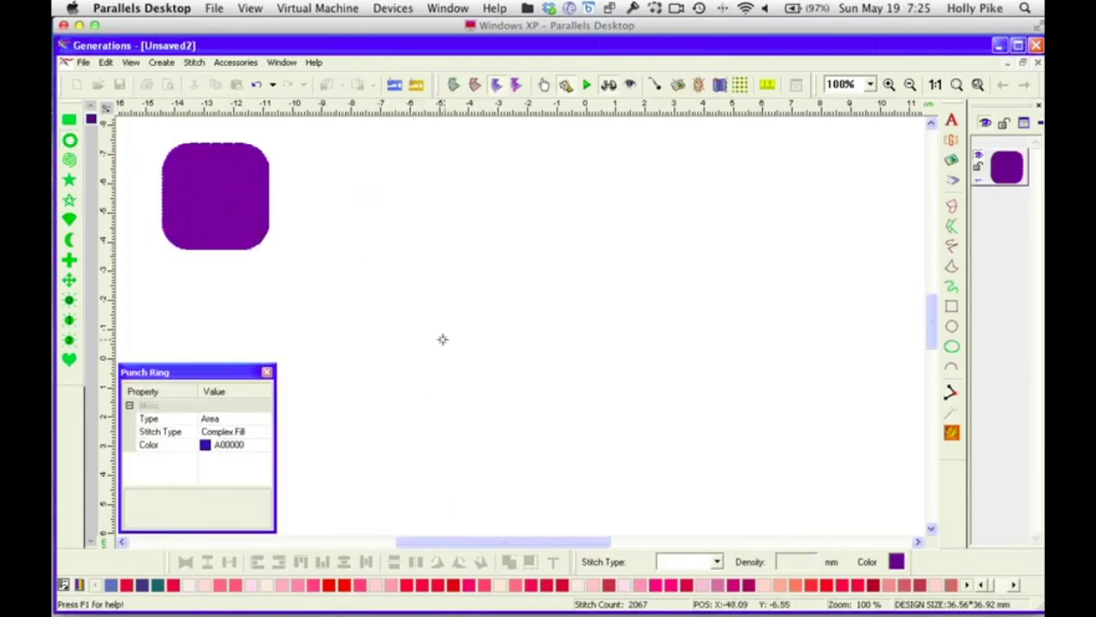
pyautogui.click(244, 420)
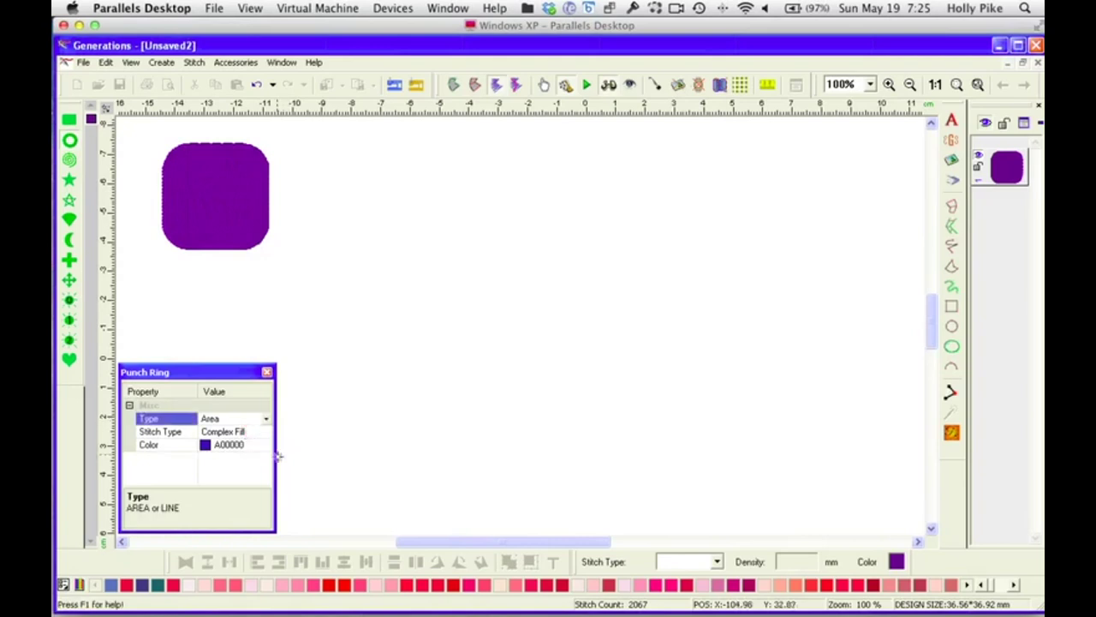
pyautogui.click(267, 420)
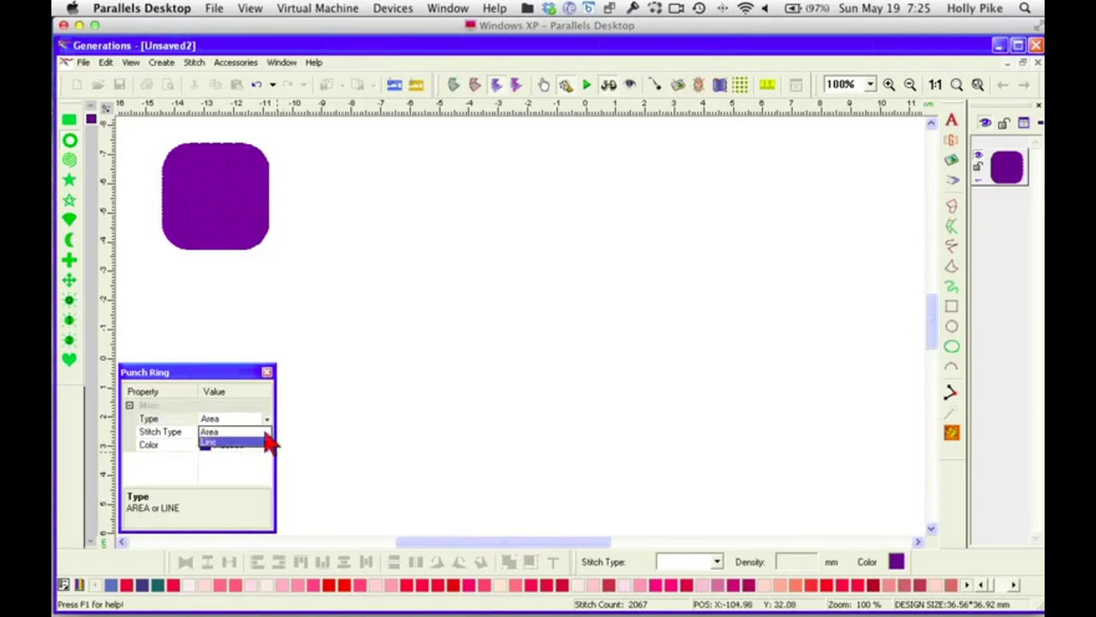
pyautogui.click(266, 419)
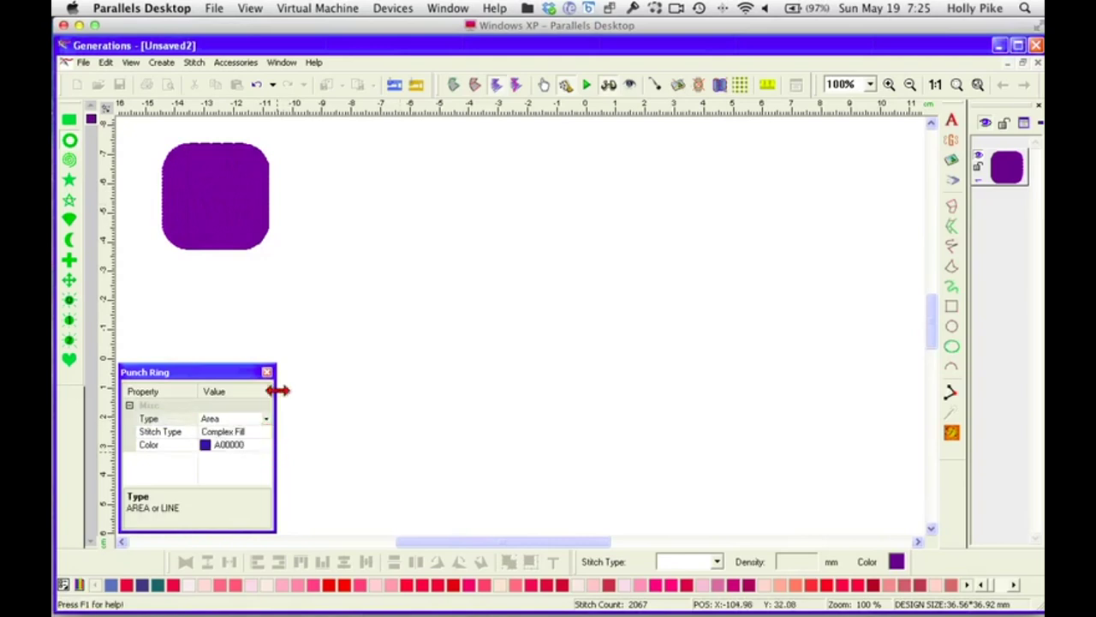
pyautogui.click(382, 198)
pyautogui.moveTo(393, 209); pyautogui.dragTo(539, 373)
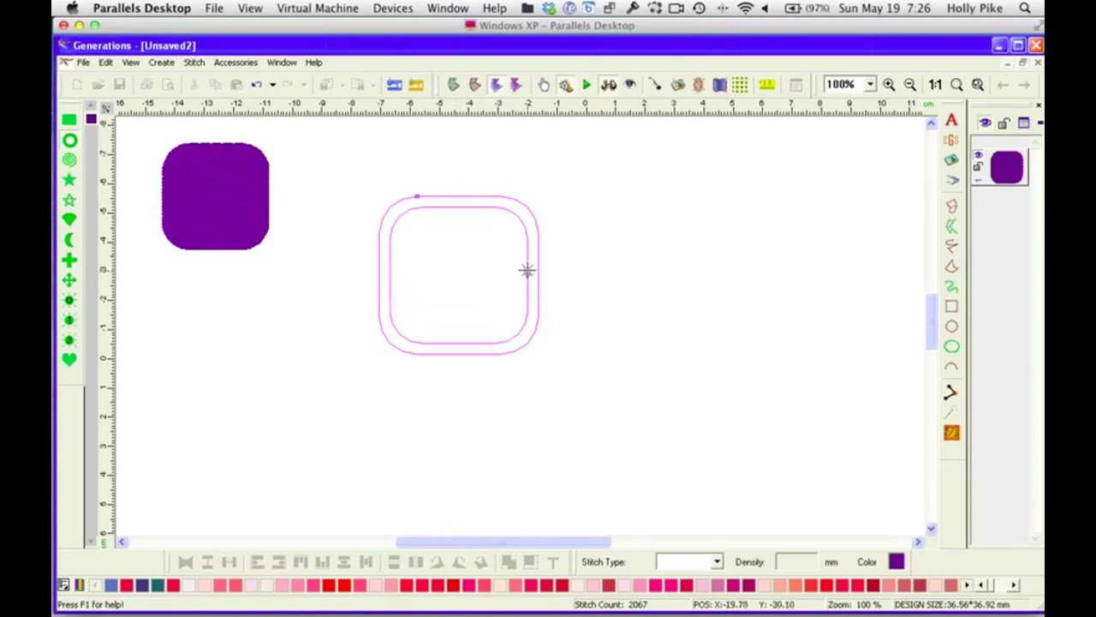
pyautogui.click(530, 259)
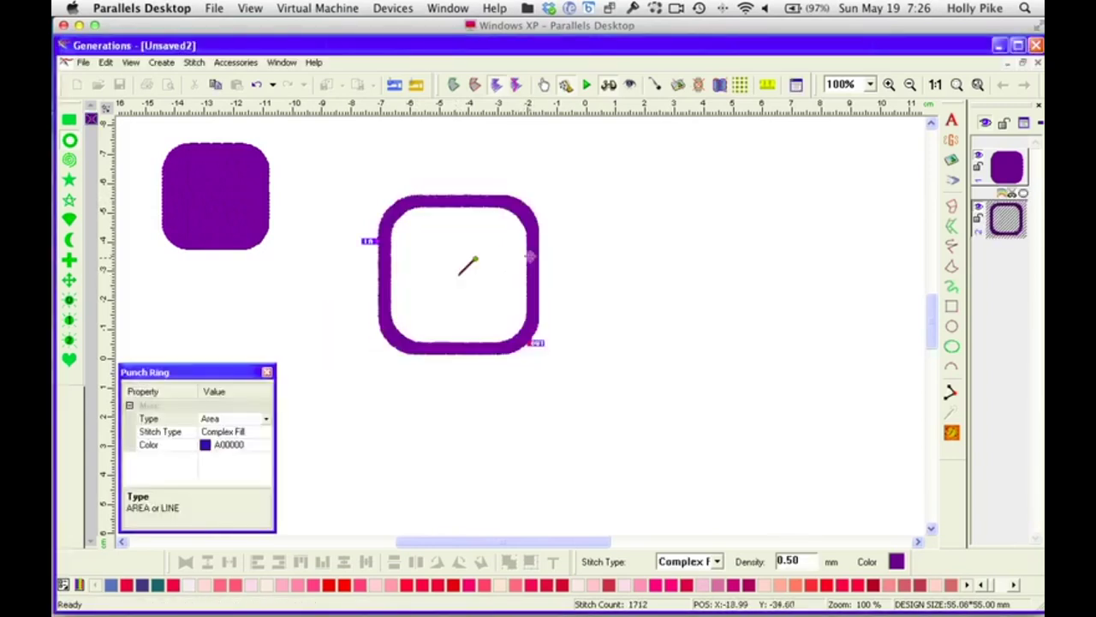
pyautogui.press('Escape')
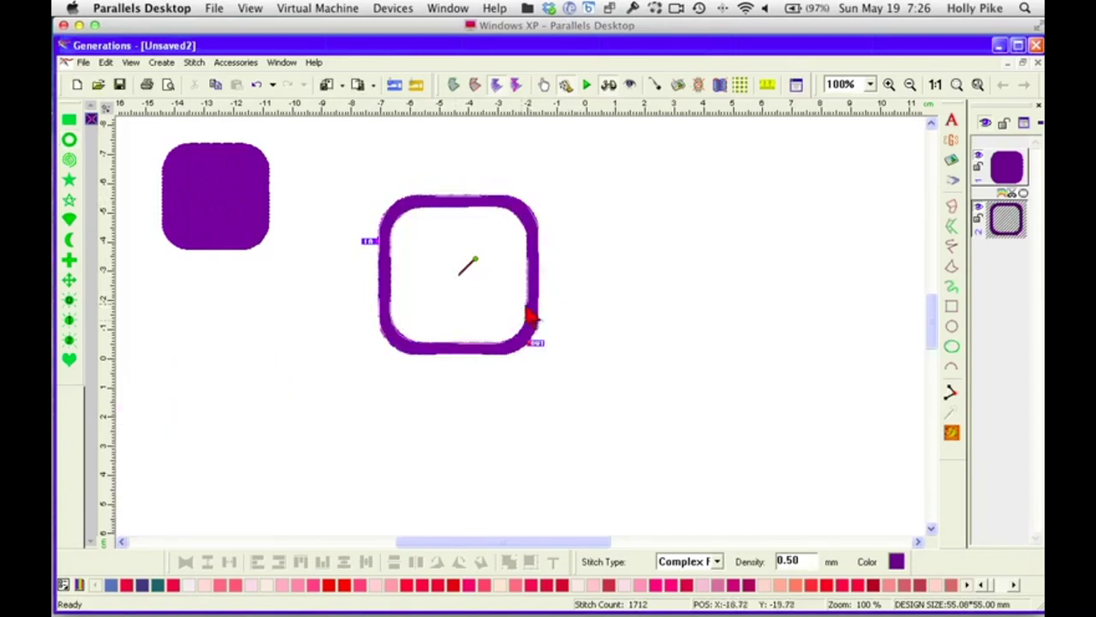
# Shrink the ring to about 42 mm and move it beside the filled rounded square
pyautogui.click(534, 333)
pyautogui.moveTo(543, 357); pyautogui.dragTo(502, 314)
pyautogui.moveTo(477, 276); pyautogui.dragTo(402, 229)
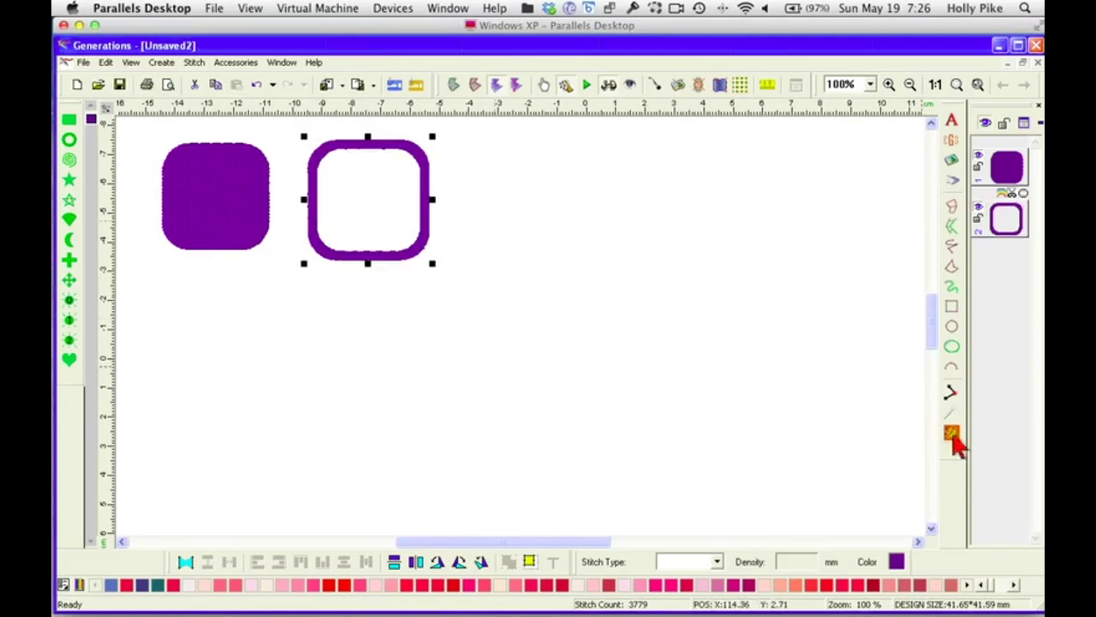
# Start the spiral tool and enlarge its settings window so that every spiral setting can be read
pyautogui.click(70, 160)
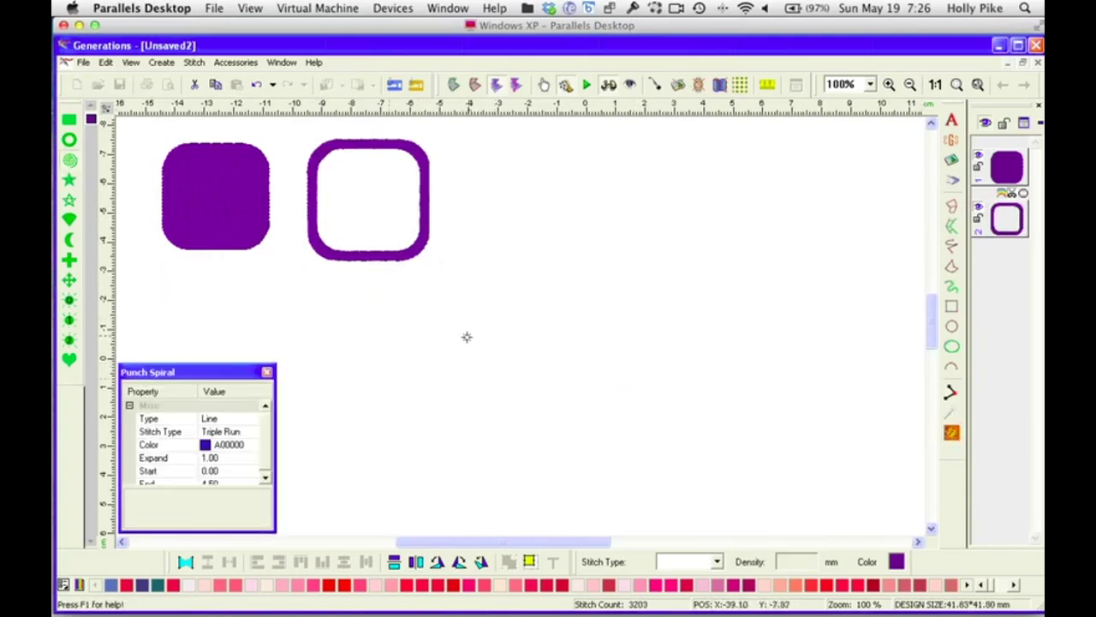
pyautogui.moveTo(232, 374); pyautogui.dragTo(232, 313)
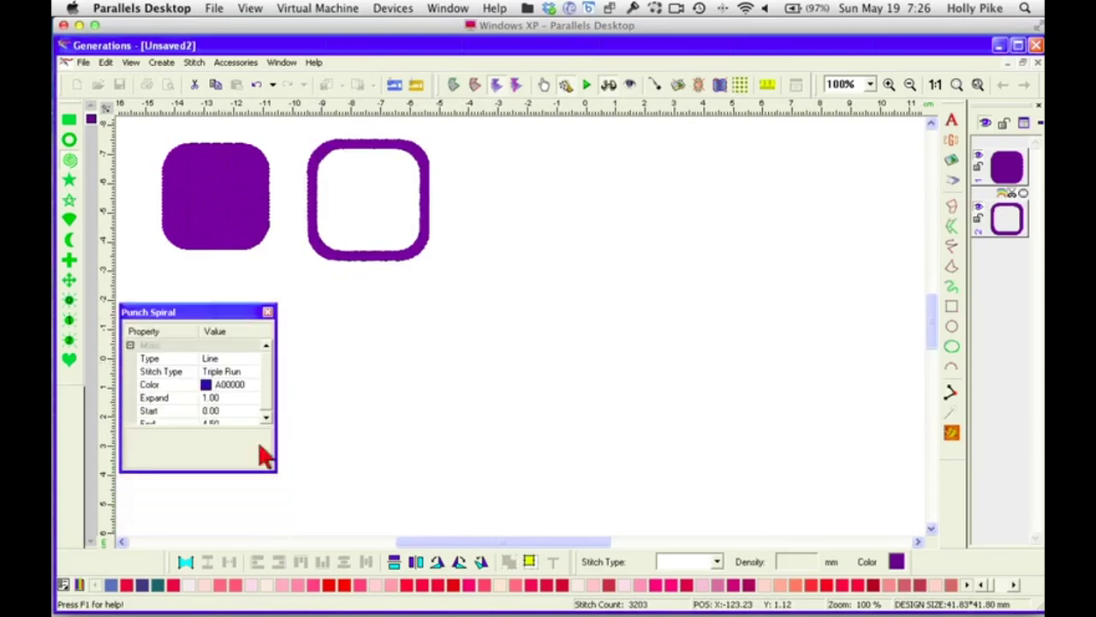
pyautogui.moveTo(275, 470); pyautogui.dragTo(287, 489)
# Review the spiral's type and stitch type options and its Expand, Start and End settings
pyautogui.click(253, 359)
pyautogui.click(266, 359)
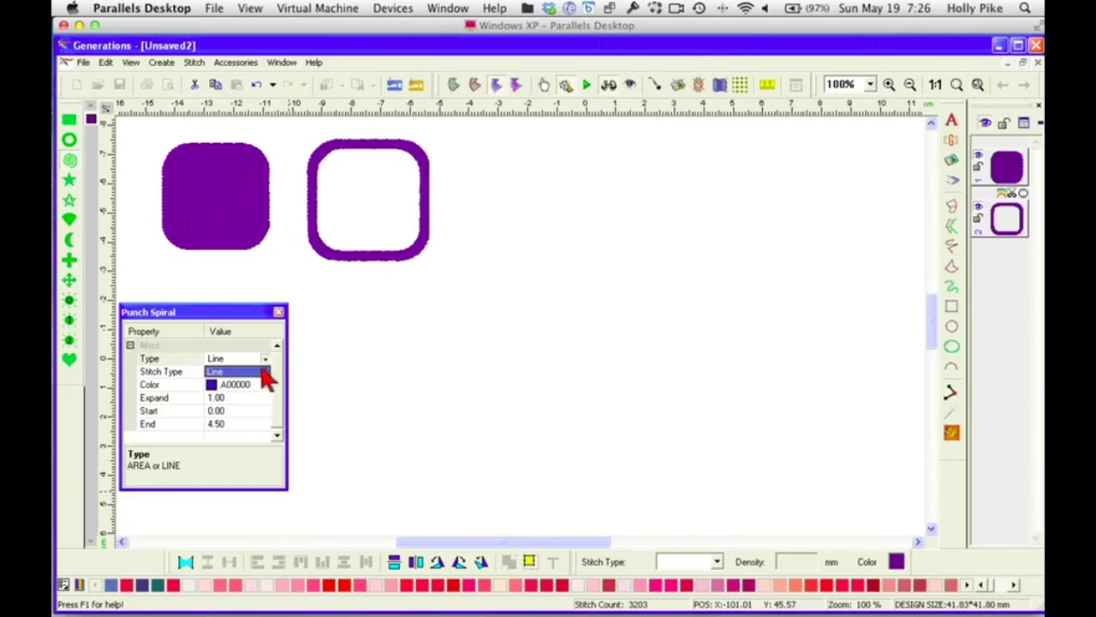
pyautogui.click(264, 373)
pyautogui.click(254, 373)
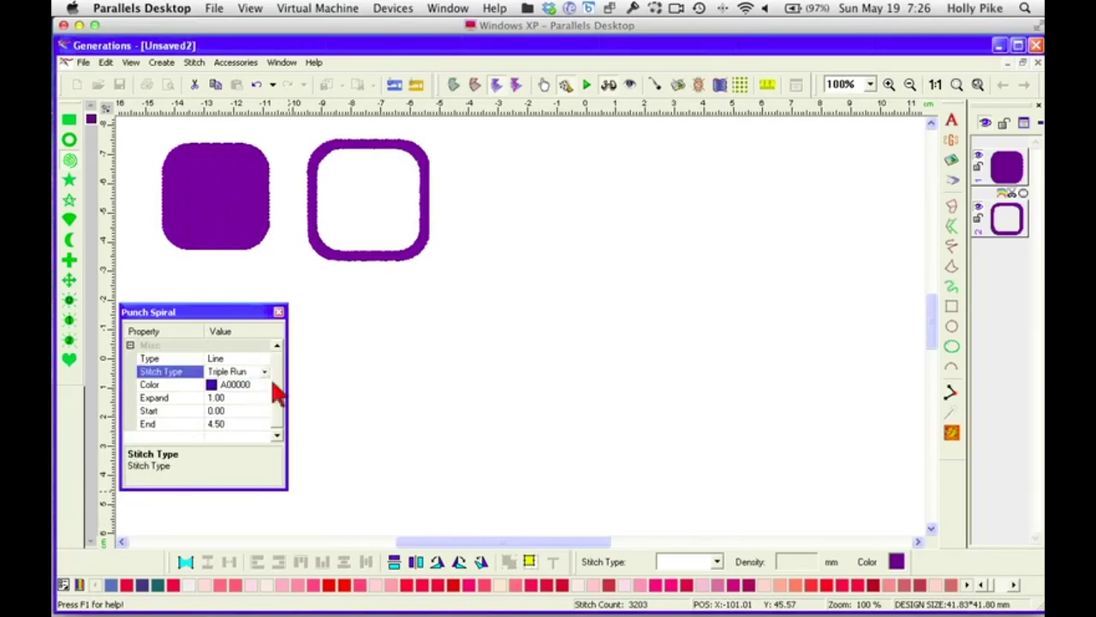
pyautogui.click(266, 373)
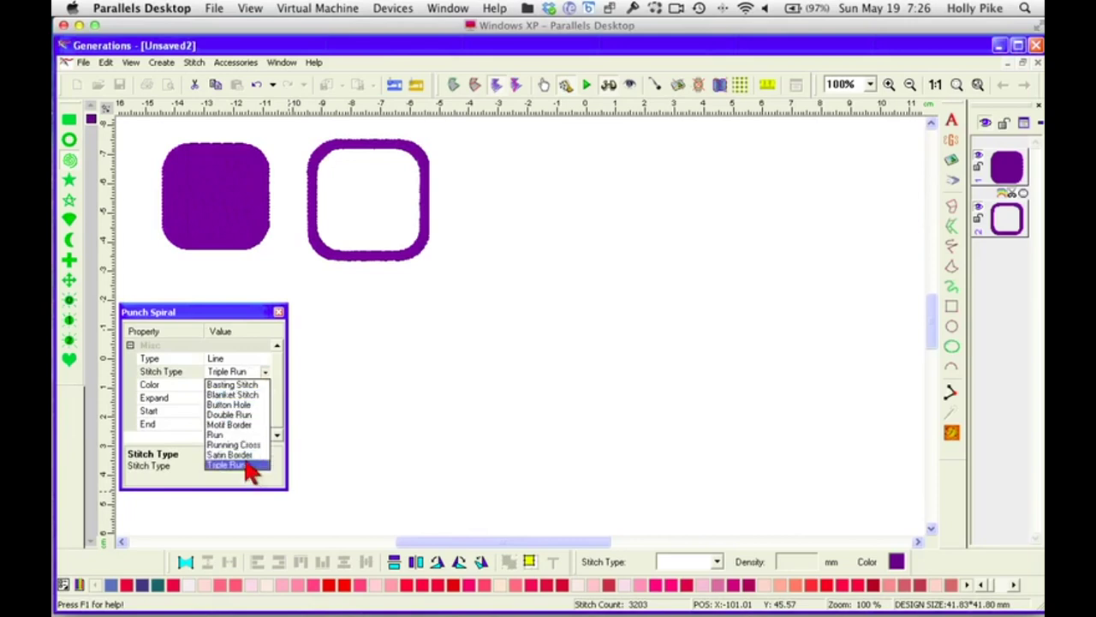
pyautogui.click(264, 372)
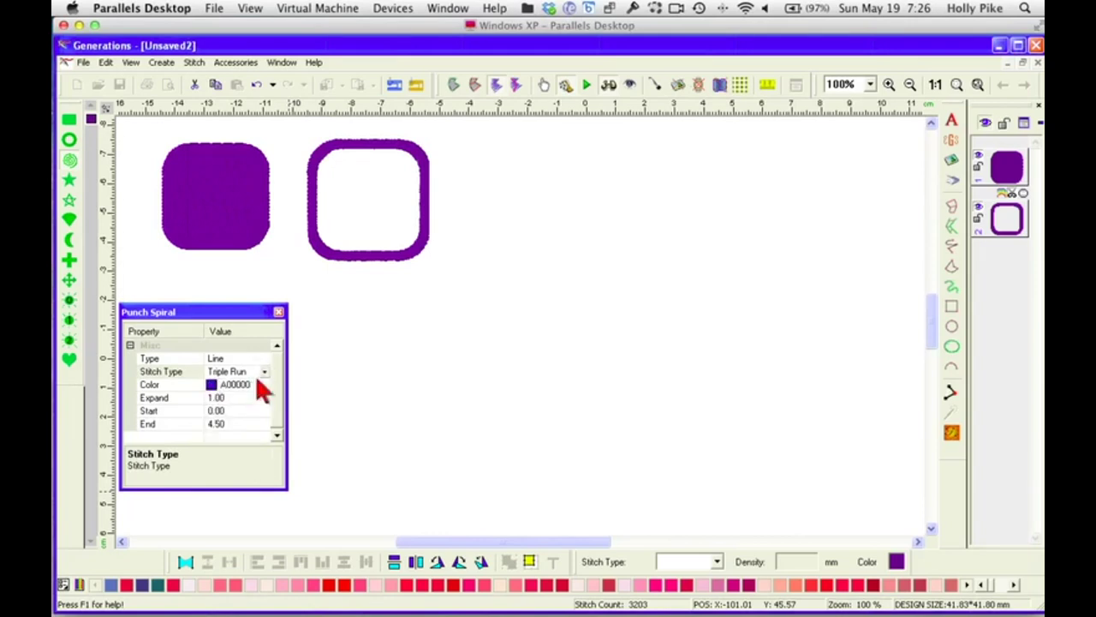
pyautogui.click(254, 399)
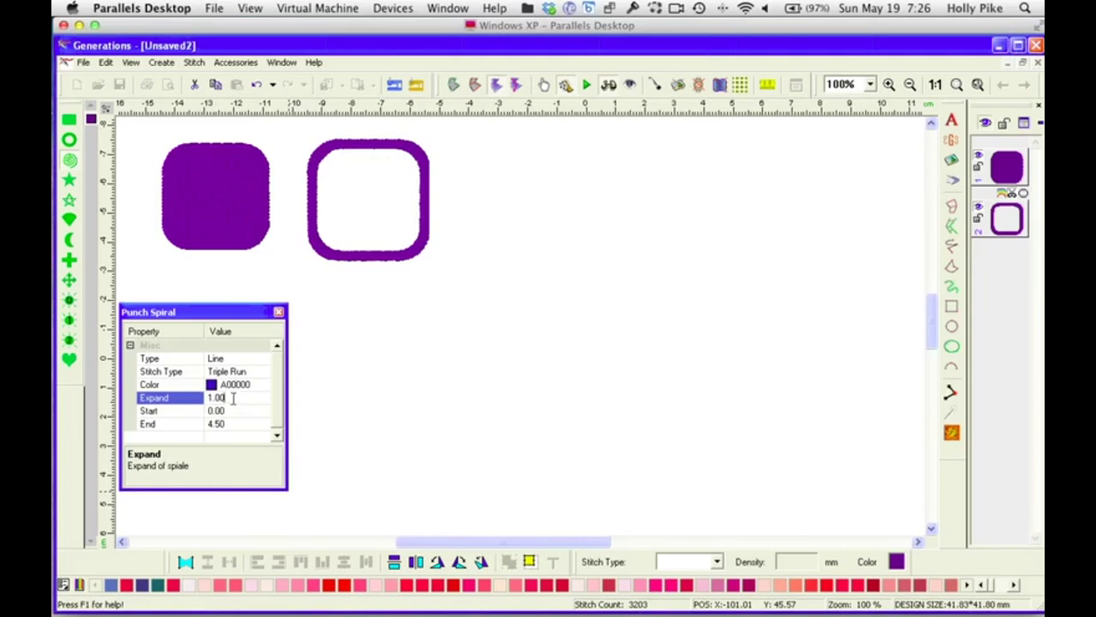
pyautogui.click(231, 410)
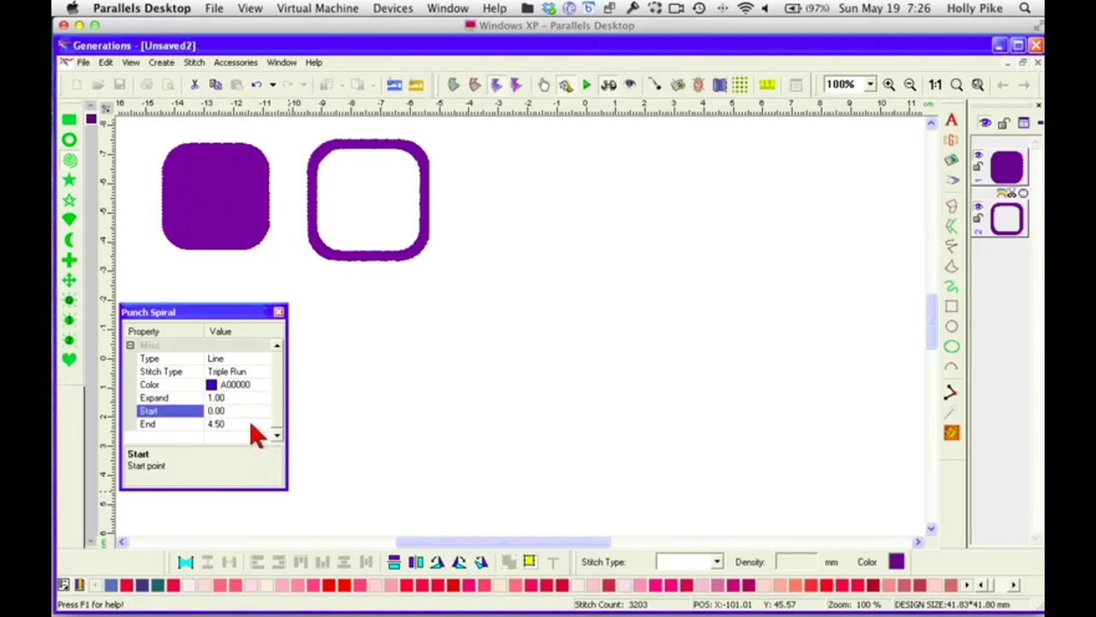
pyautogui.click(250, 424)
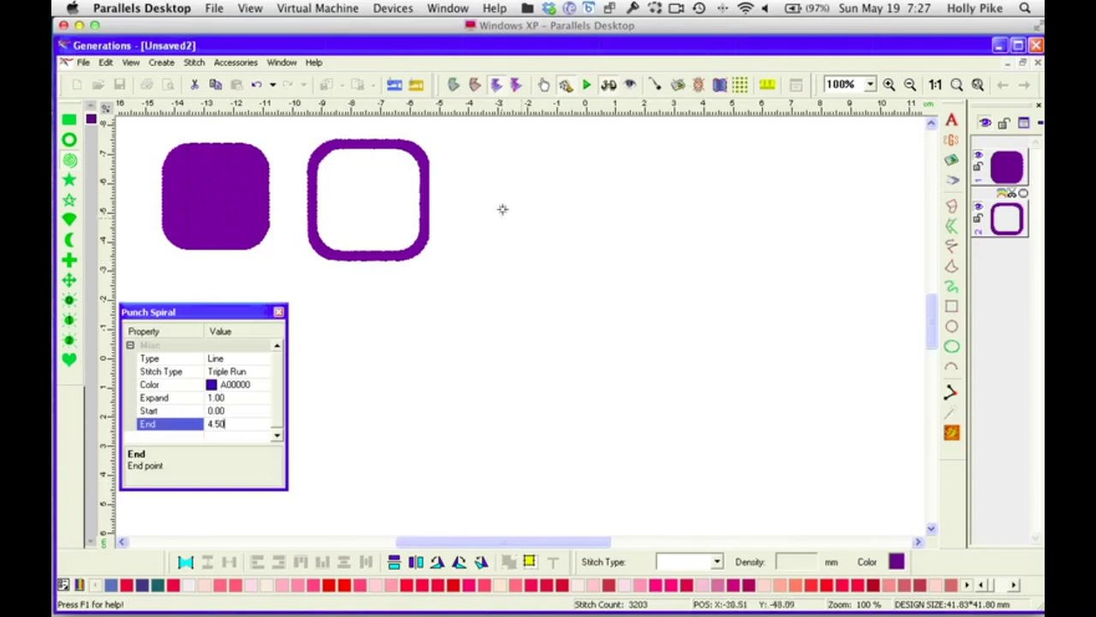
# Draw a Line-type Triple Run spiral beside the ring, extending its outer end to about 57 by 59 mm, and generate its stitches
pyautogui.moveTo(519, 176); pyautogui.dragTo(680, 405)
pyautogui.moveTo(641, 250); pyautogui.dragTo(681, 236)
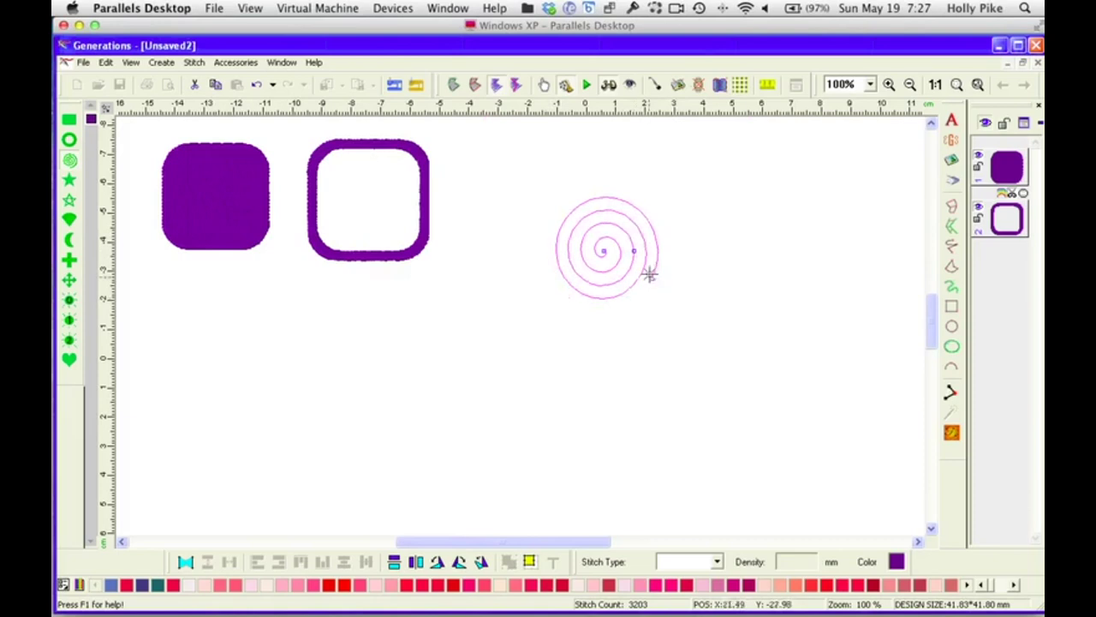
pyautogui.moveTo(516, 258)
pyautogui.mouseDown()
pyautogui.moveTo(517, 333)
pyautogui.moveTo(494, 139)
pyautogui.moveTo(458, 159)
pyautogui.moveTo(435, 240)
pyautogui.moveTo(617, 435)
pyautogui.moveTo(773, 326)
pyautogui.moveTo(660, 123)
pyautogui.moveTo(540, 169)
pyautogui.mouseUp()
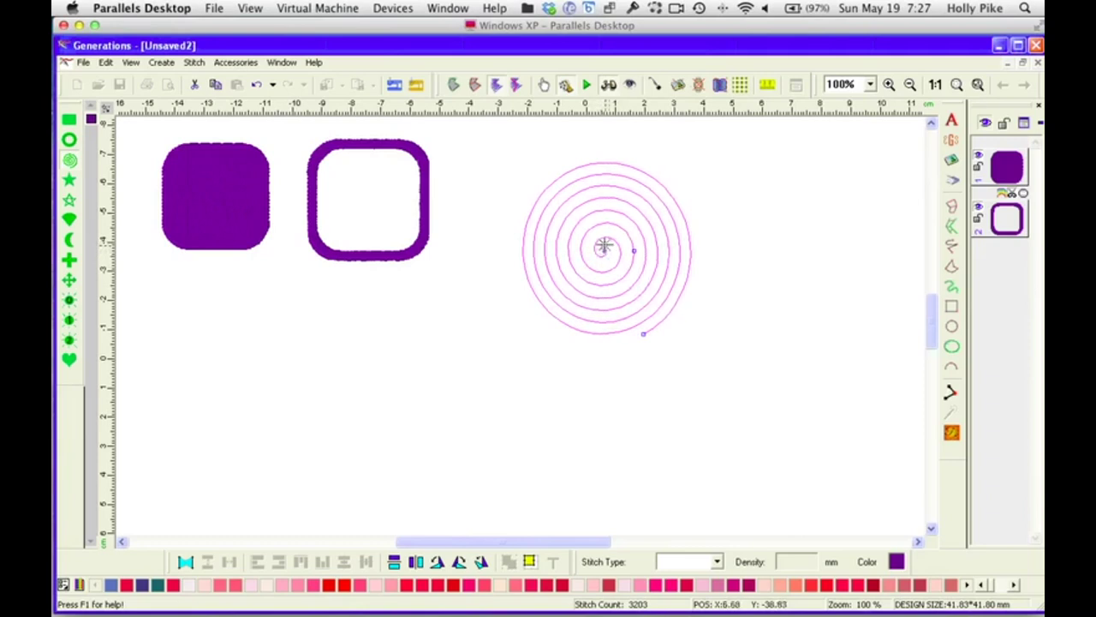
pyautogui.click(692, 300)
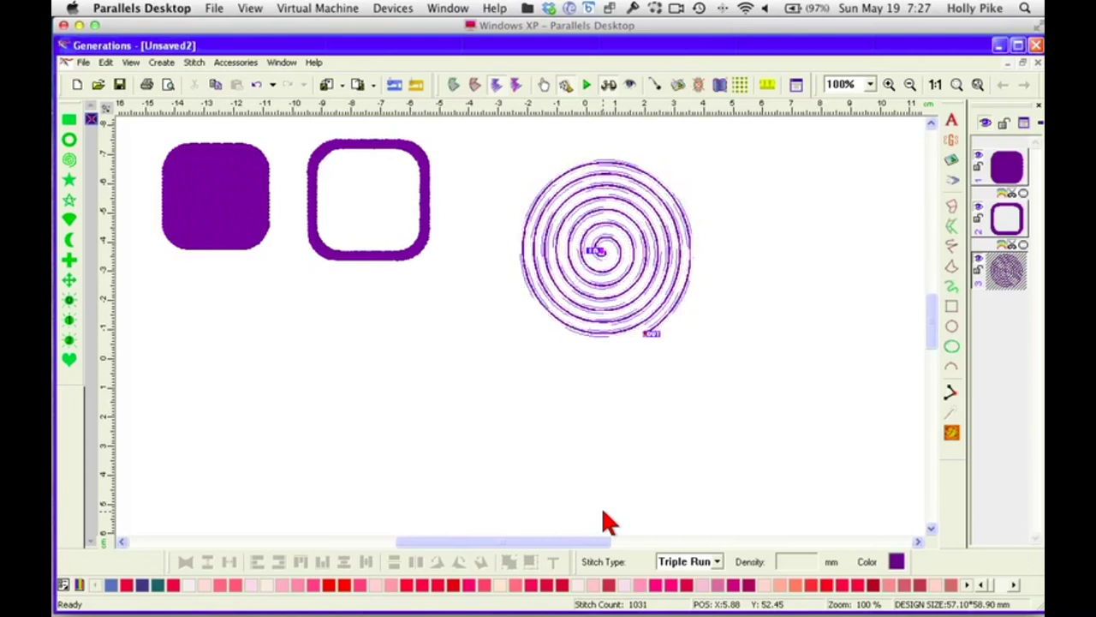
# Try the Motif Border and Blanket Stitch types on the spiral
pyautogui.click(718, 562)
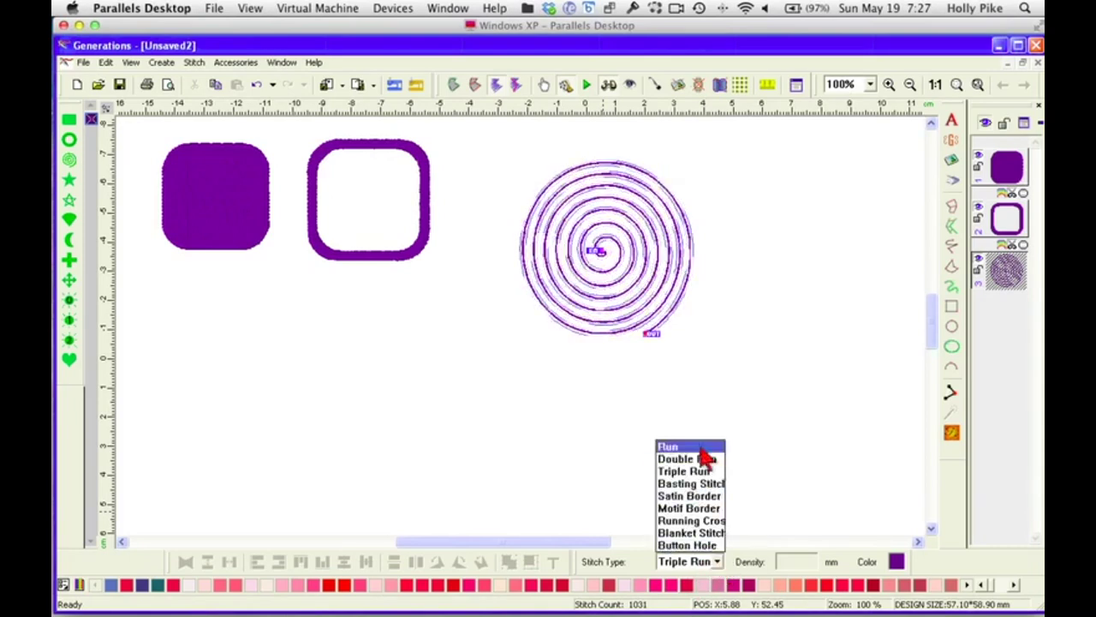
pyautogui.click(700, 510)
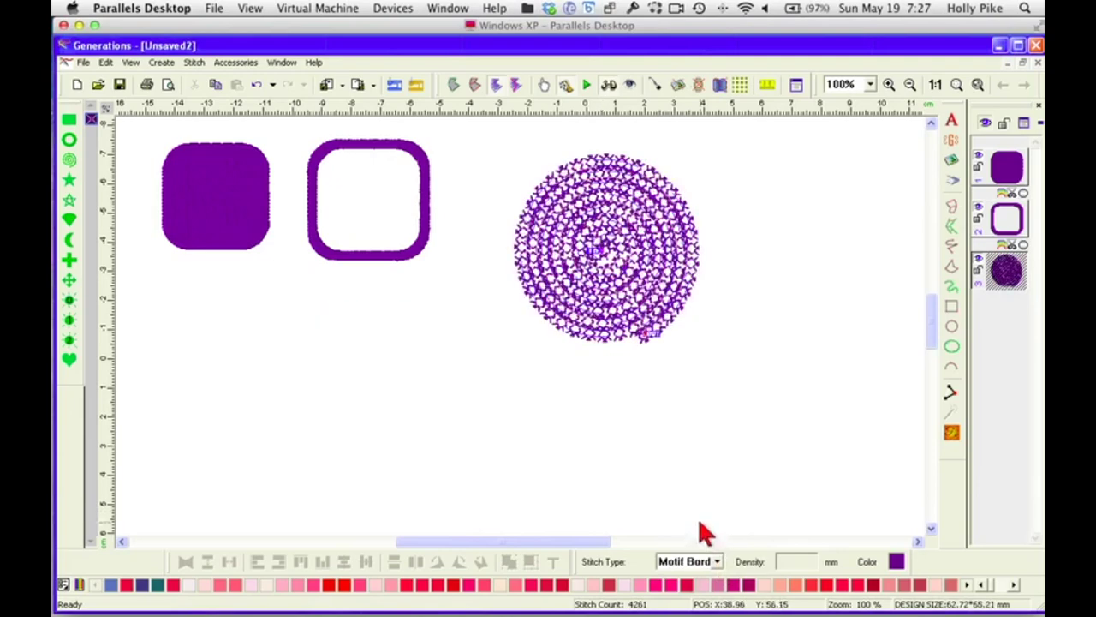
pyautogui.click(718, 562)
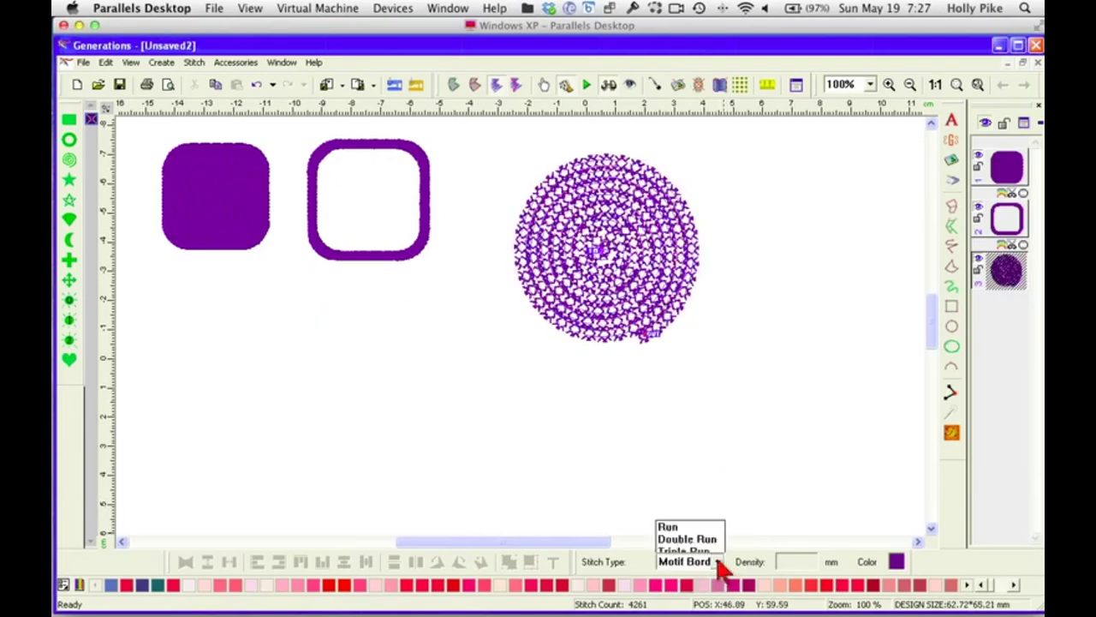
pyautogui.click(711, 530)
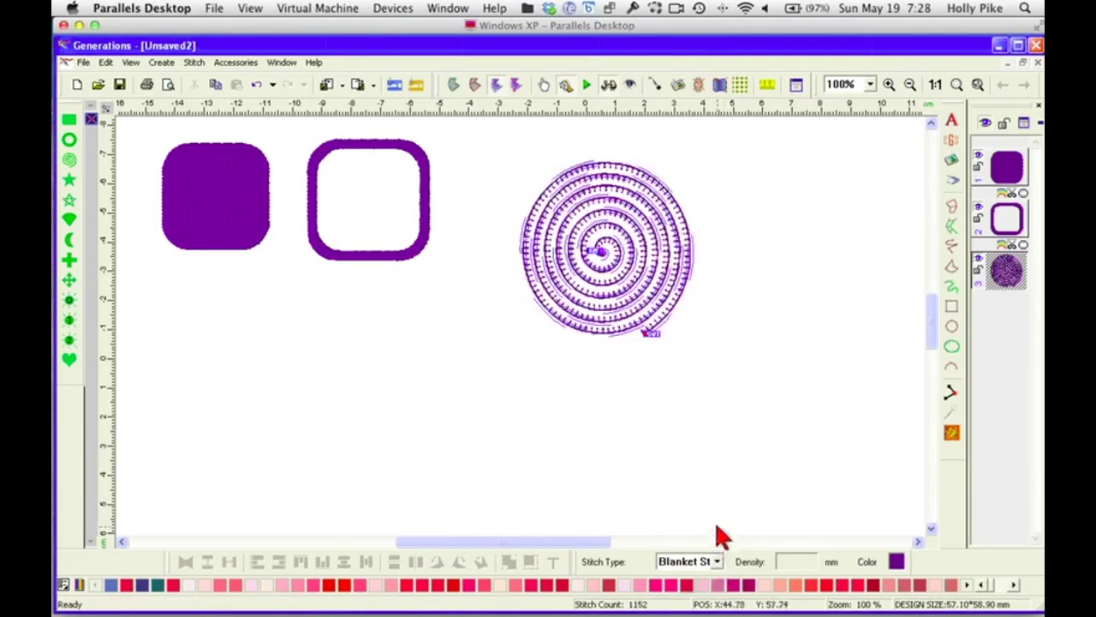
# Try the Button Hole, Satin Border and Running Cross stitch types on the spiral, undoing the first two
pyautogui.click(718, 562)
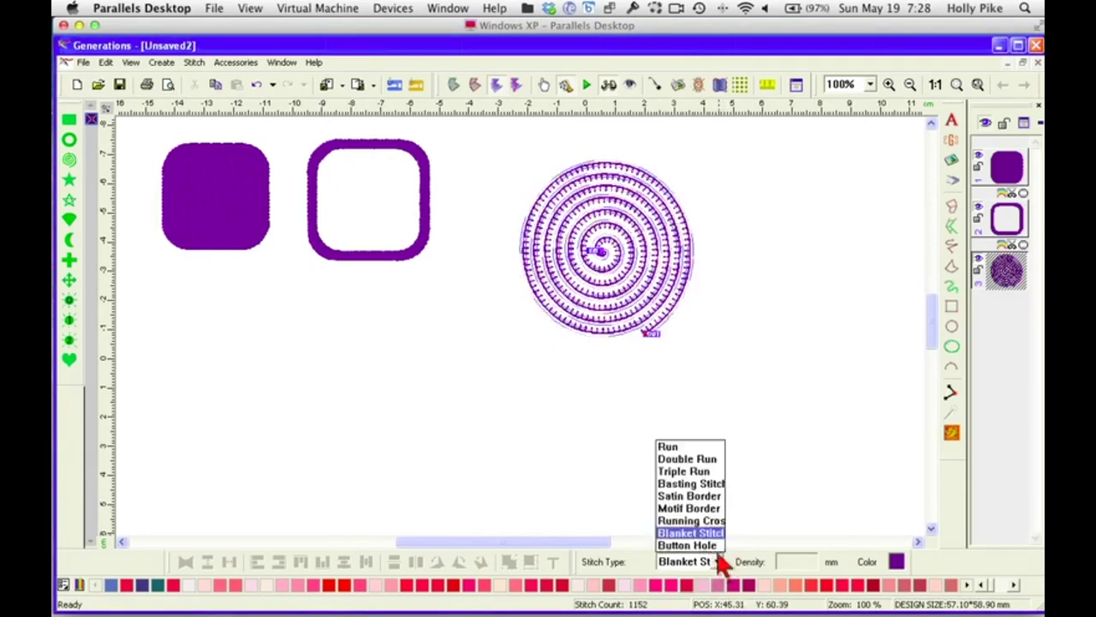
pyautogui.click(713, 546)
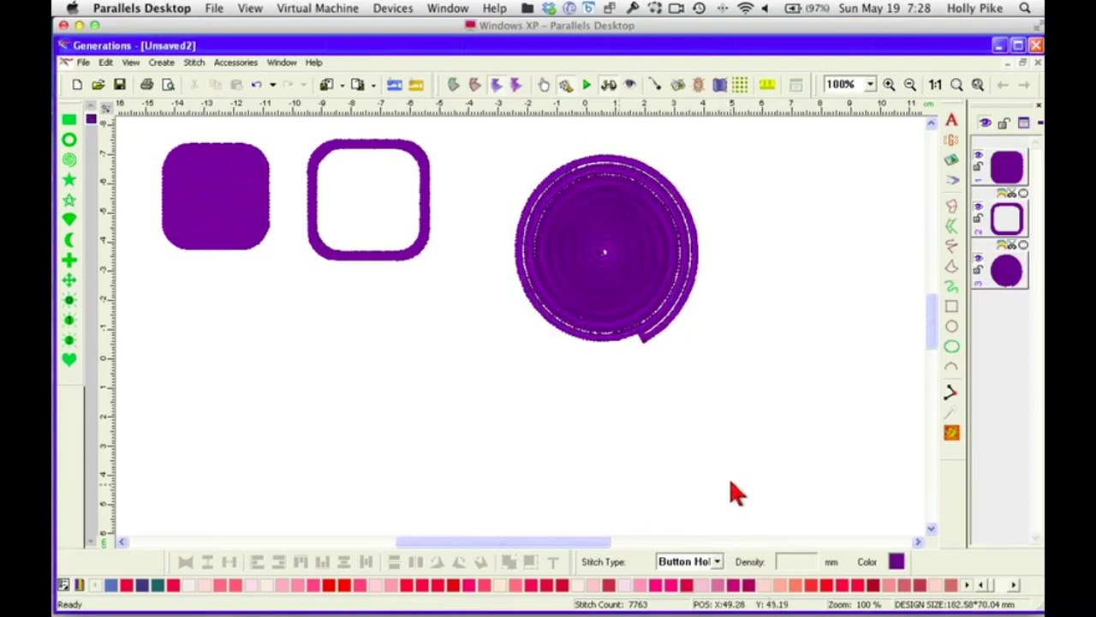
pyautogui.click(257, 84)
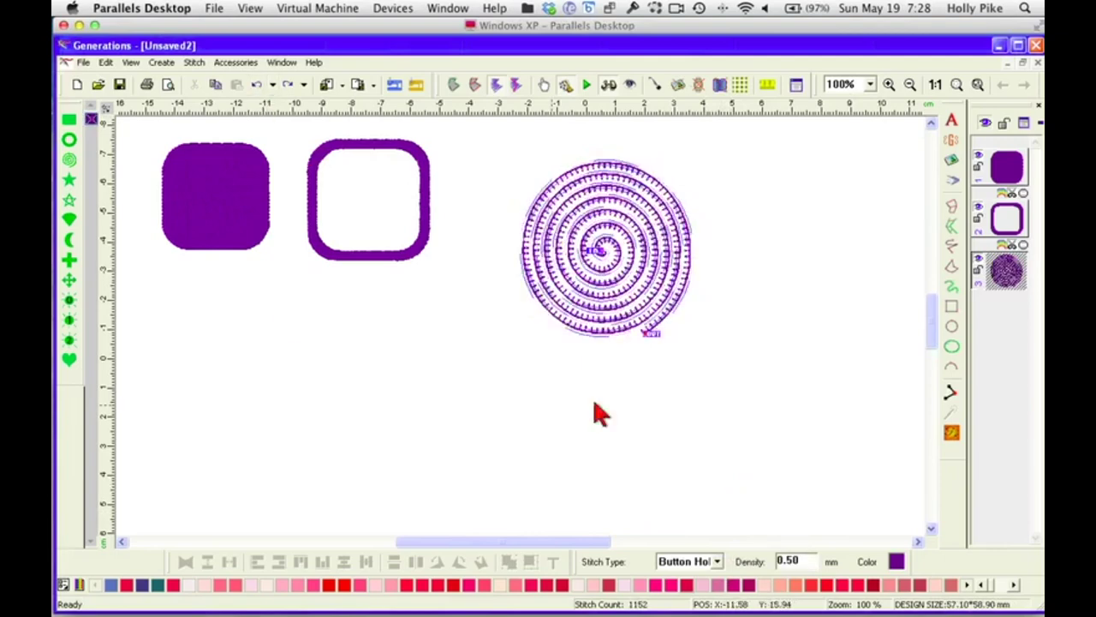
pyautogui.click(702, 559)
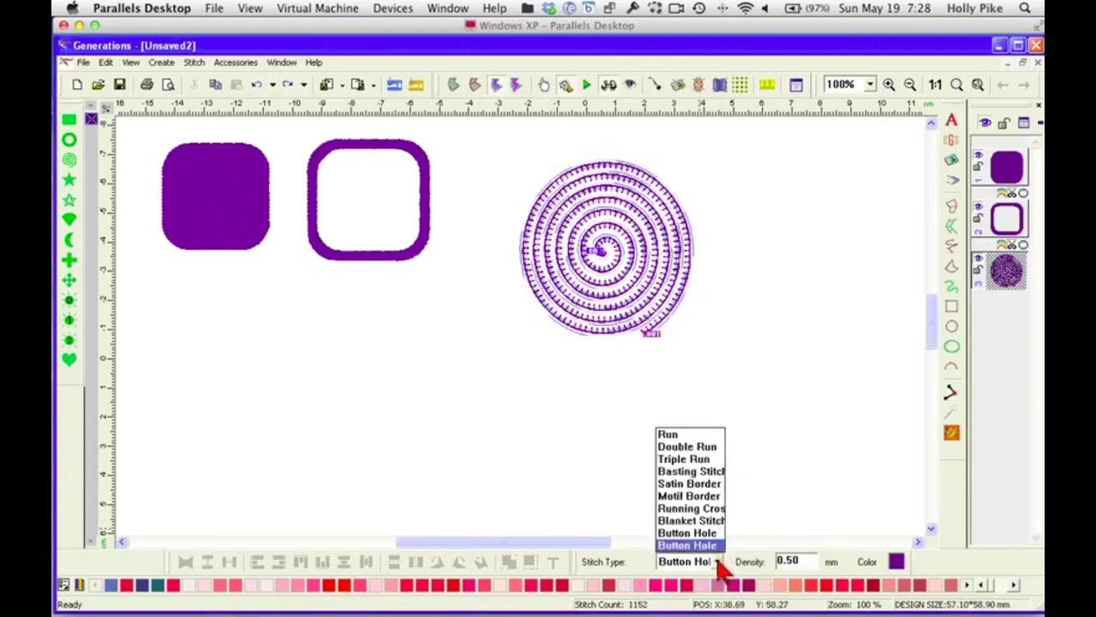
pyautogui.click(708, 485)
pyautogui.click(711, 476)
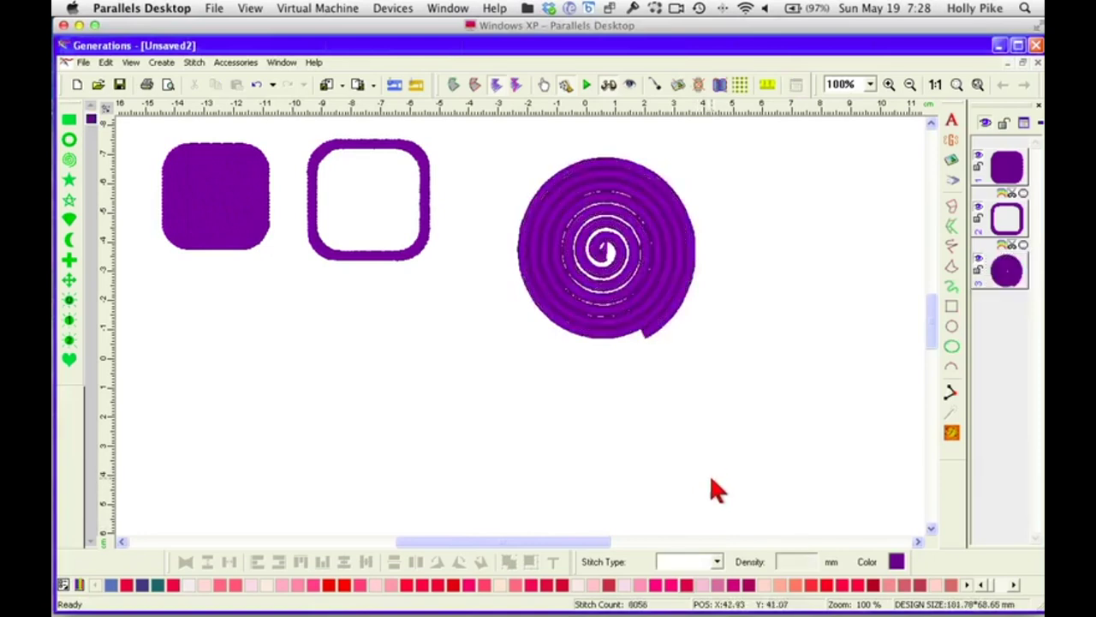
pyautogui.click(257, 85)
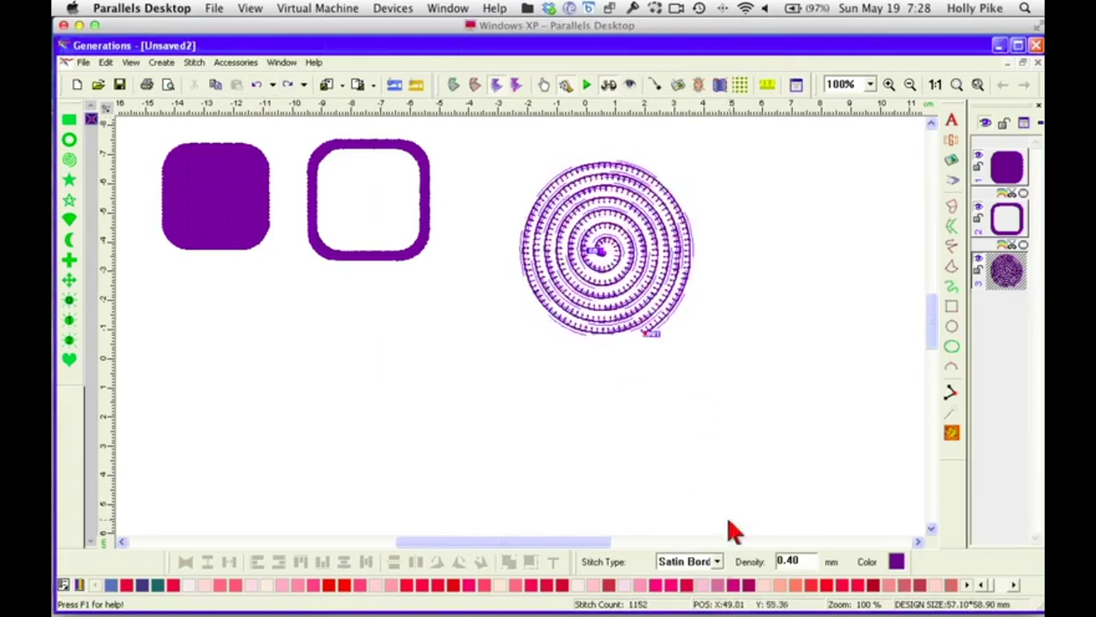
pyautogui.click(717, 560)
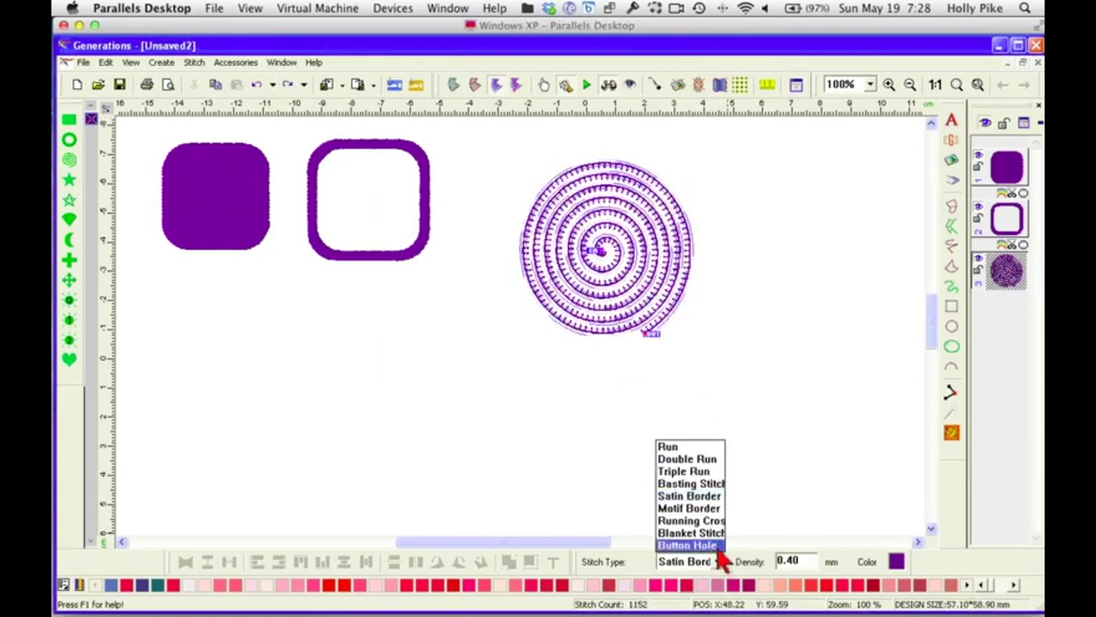
pyautogui.click(708, 520)
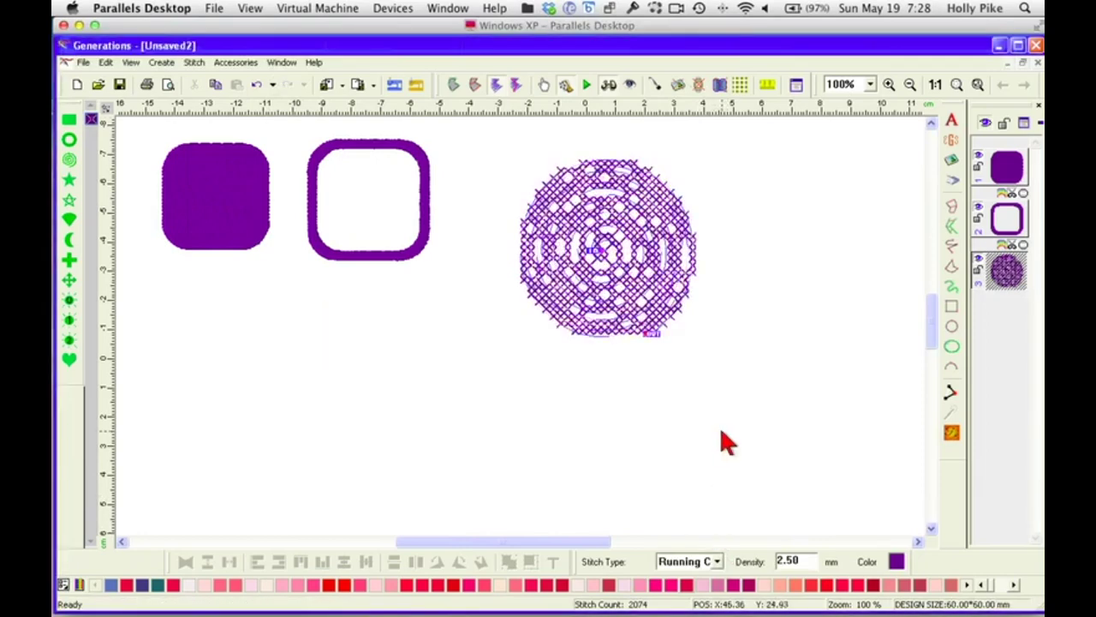
# Set the spiral's stitch type to Triple Run and move the spiral up next to the ring
pyautogui.click(718, 561)
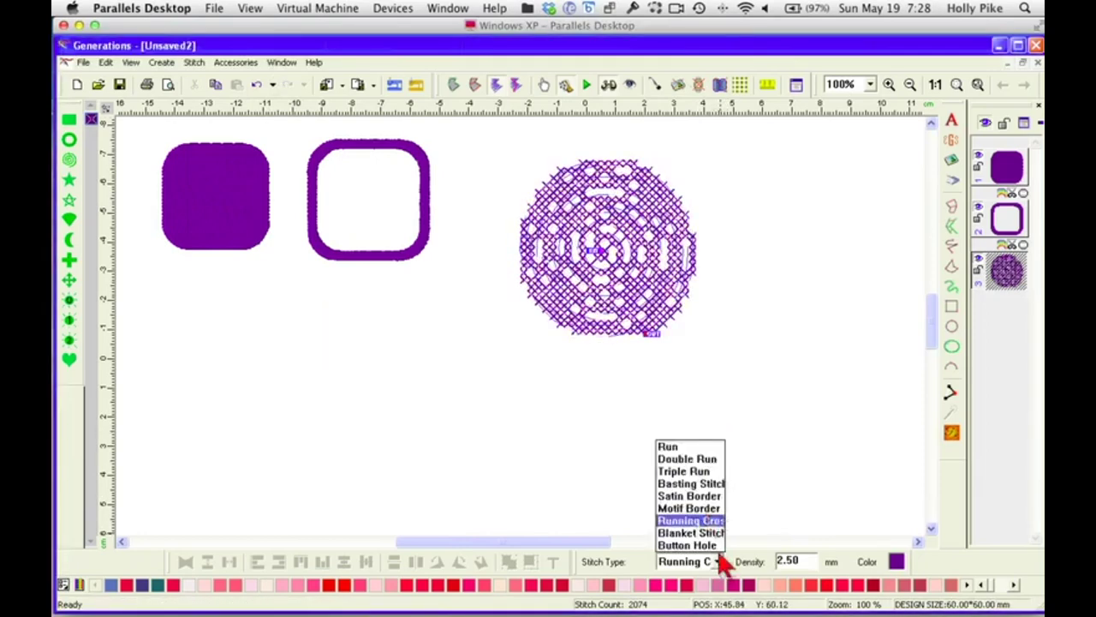
pyautogui.click(703, 474)
pyautogui.moveTo(653, 296); pyautogui.dragTo(588, 235)
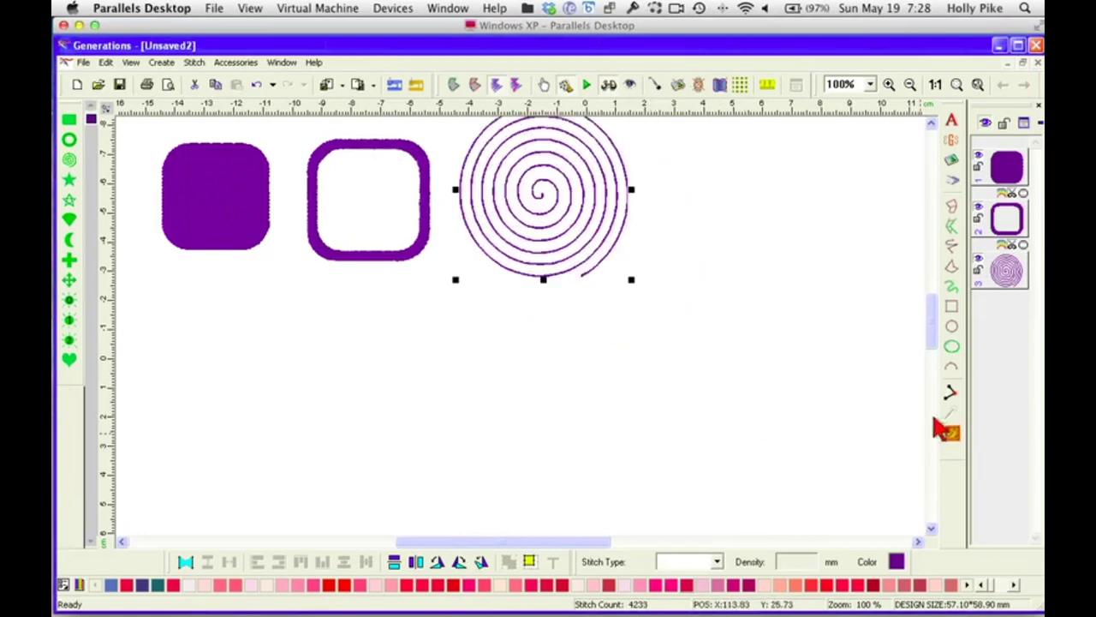
# Draw an Area-type Complex Fill star with N set to 5 beside the spiral using the Polygon/Star tool
pyautogui.click(71, 183)
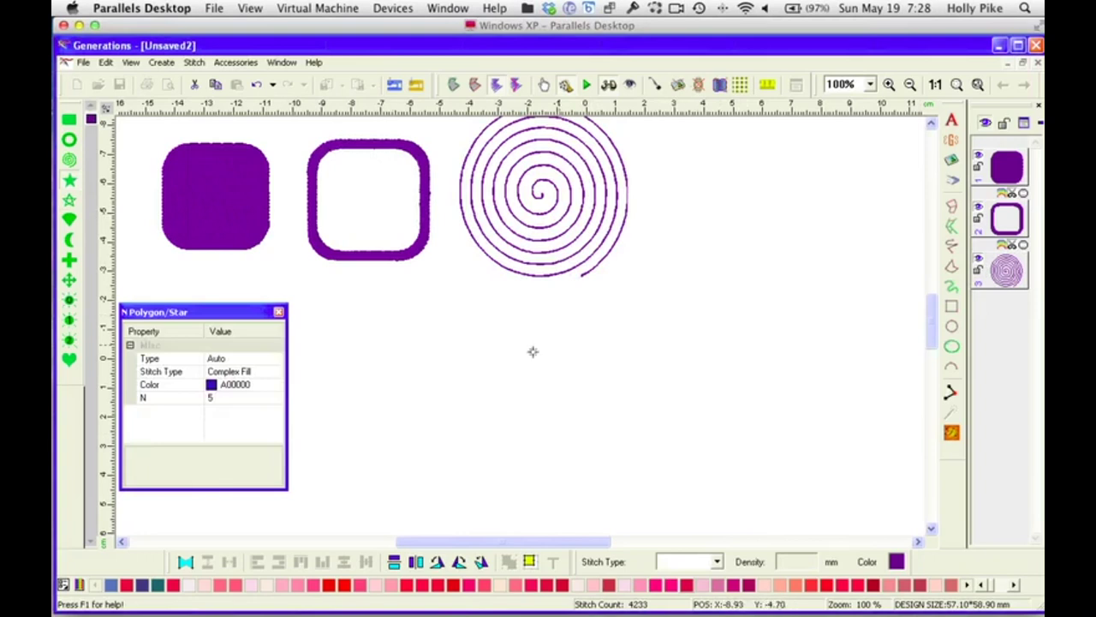
pyautogui.click(254, 358)
pyautogui.click(278, 359)
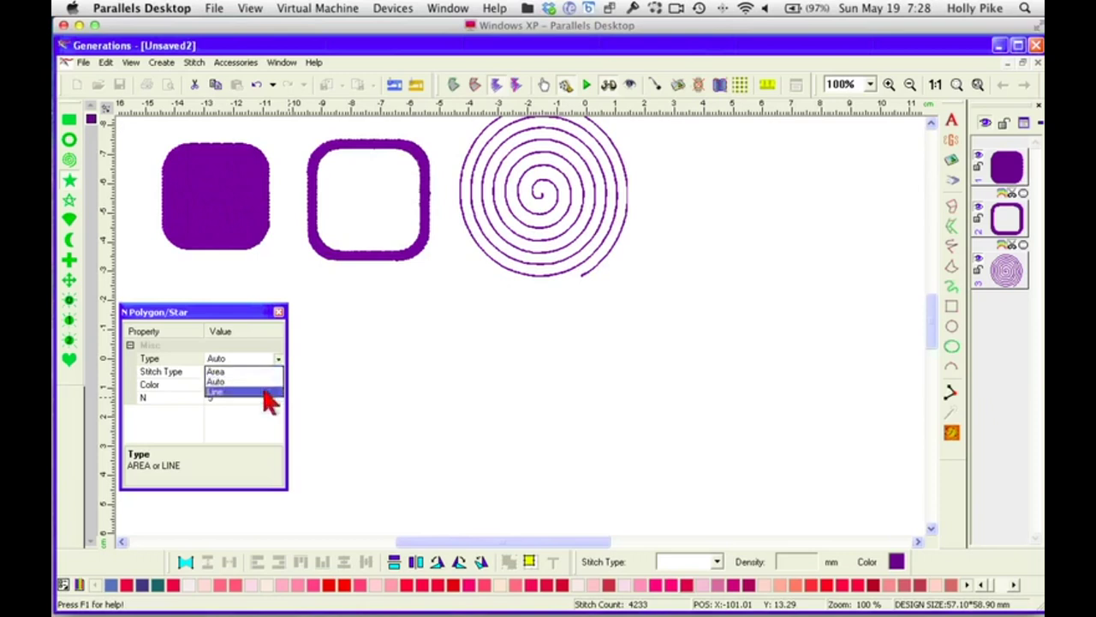
pyautogui.click(266, 371)
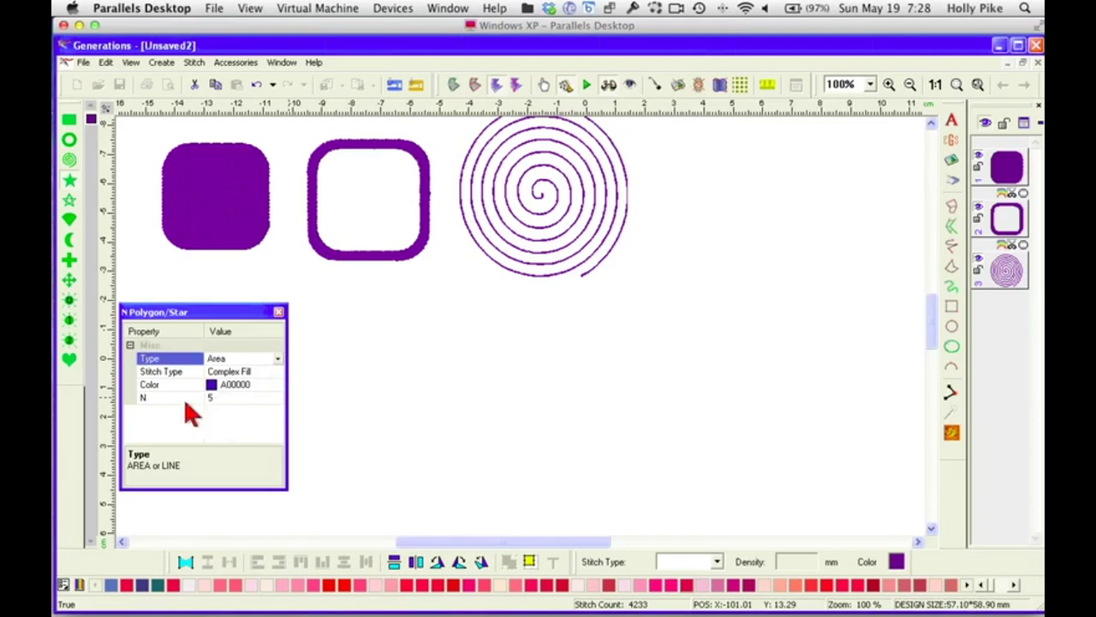
pyautogui.click(220, 397)
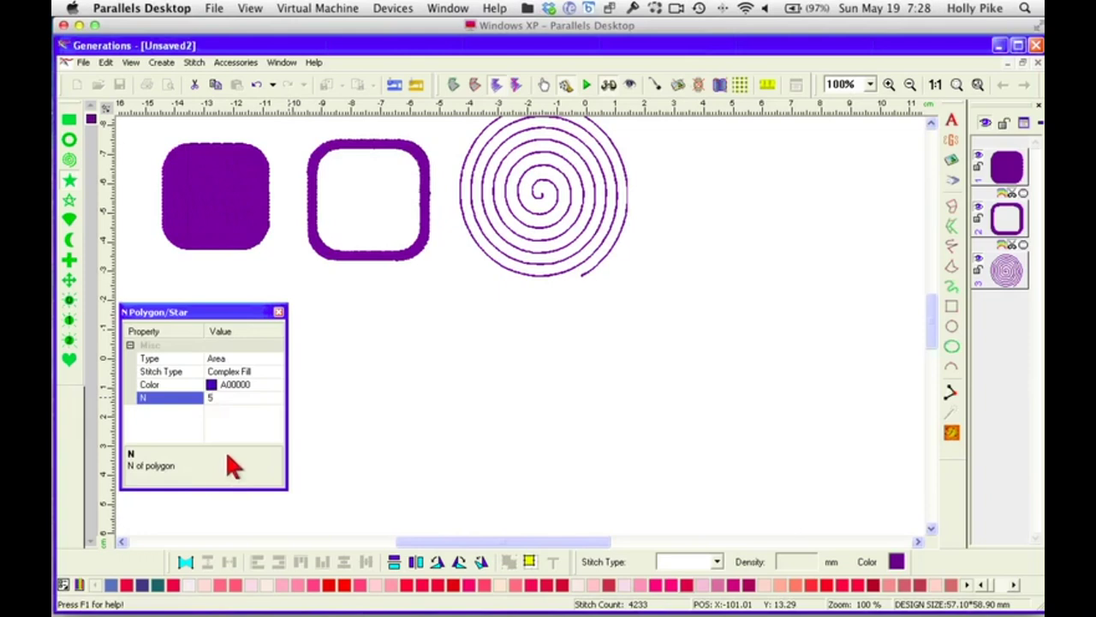
pyautogui.click(257, 417)
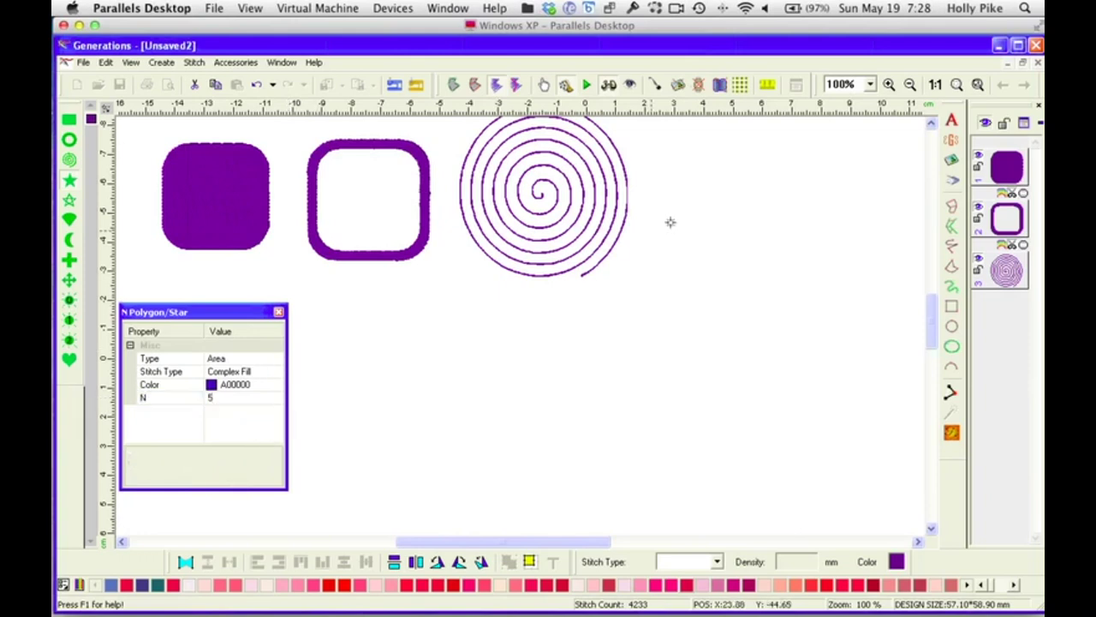
pyautogui.moveTo(688, 161); pyautogui.dragTo(812, 357)
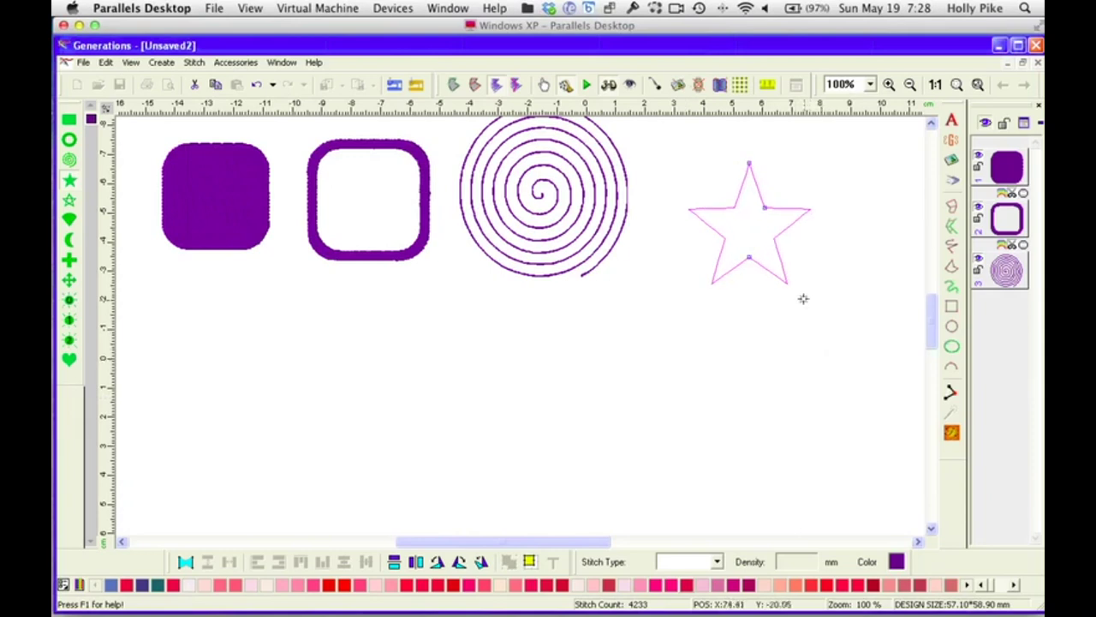
# Adjust the star's inner corners and tip, generate its stitches at about 41 by 40 mm, and move it closer to the spiral
pyautogui.moveTo(764, 207)
pyautogui.mouseDown()
pyautogui.moveTo(824, 189)
pyautogui.moveTo(773, 201)
pyautogui.mouseUp()
pyautogui.moveTo(749, 257)
pyautogui.mouseDown()
pyautogui.moveTo(749, 298)
pyautogui.moveTo(748, 225)
pyautogui.moveTo(747, 274)
pyautogui.moveTo(748, 255)
pyautogui.mouseUp()
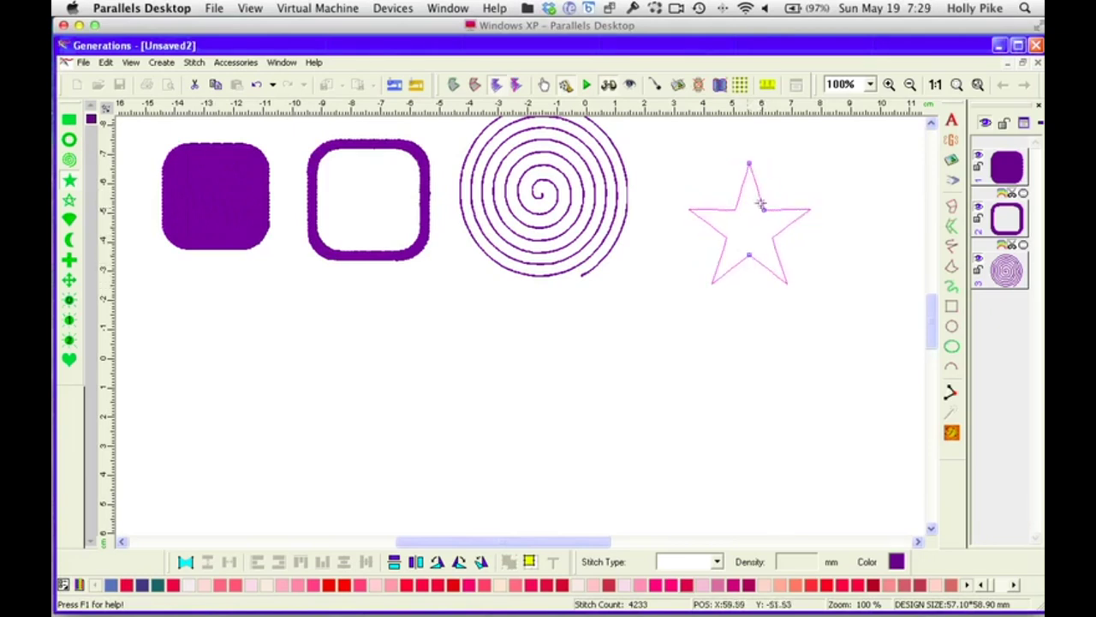
pyautogui.moveTo(749, 162)
pyautogui.mouseDown()
pyautogui.moveTo(748, 226)
pyautogui.moveTo(750, 169)
pyautogui.mouseUp()
pyautogui.rightClick(729, 343)
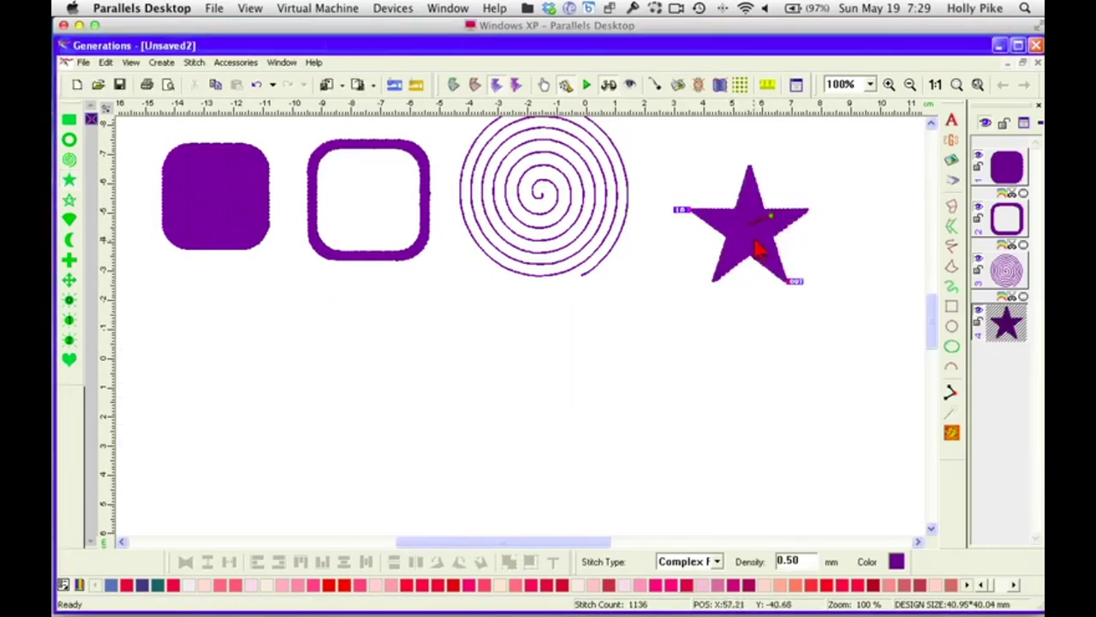
pyautogui.moveTo(760, 245); pyautogui.dragTo(714, 216)
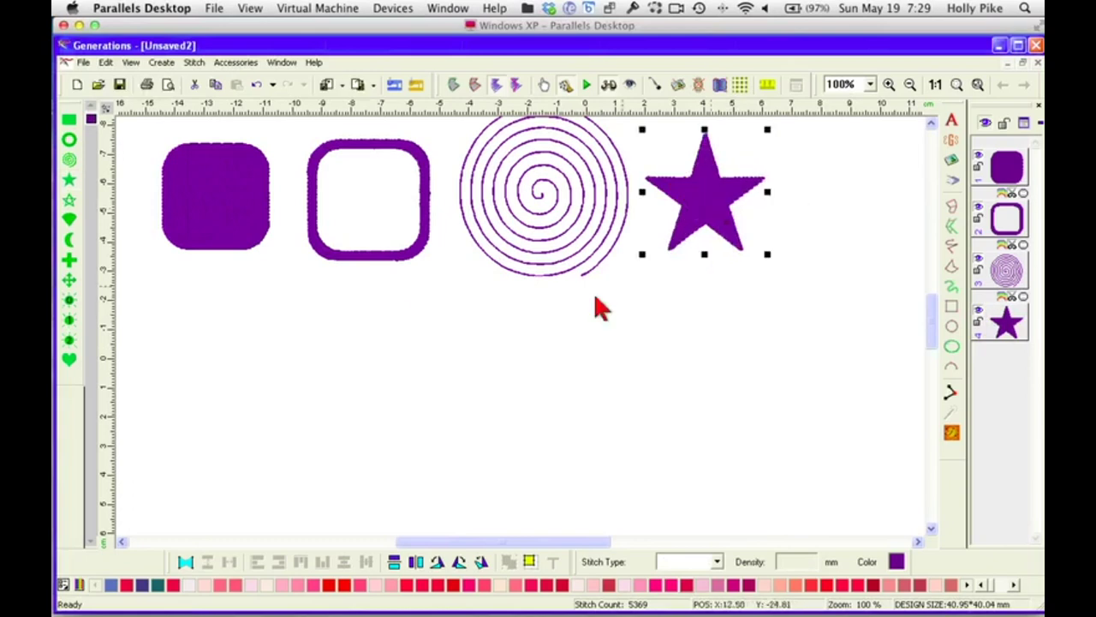
# Draw a second Complex Fill star with N set to 7 below the spiral using the Polygon/Star tool
pyautogui.click(69, 180)
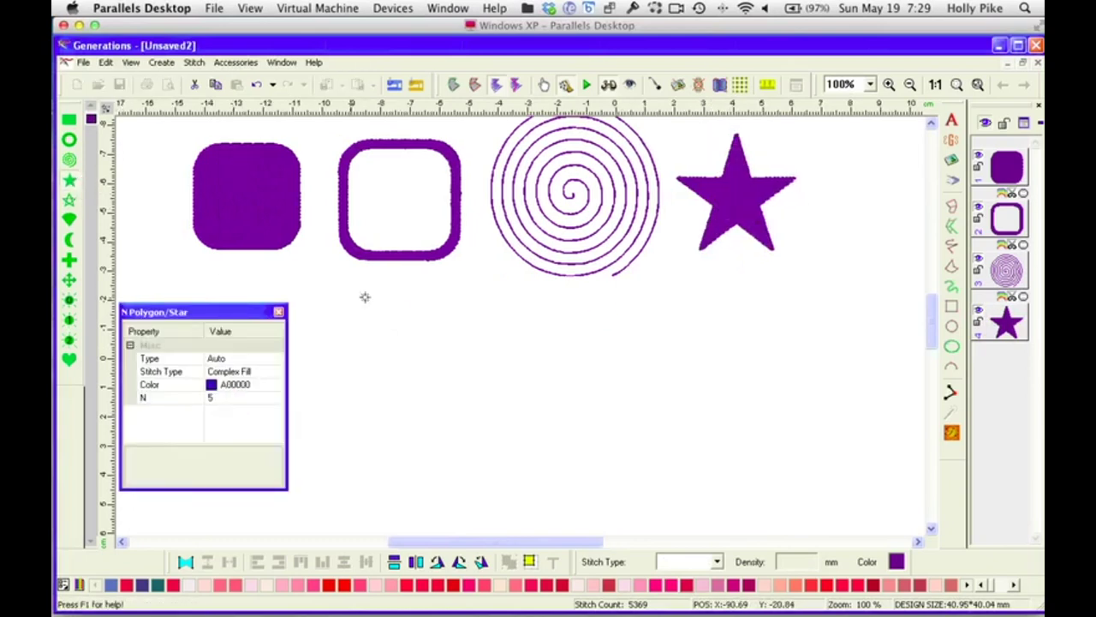
pyautogui.click(216, 397)
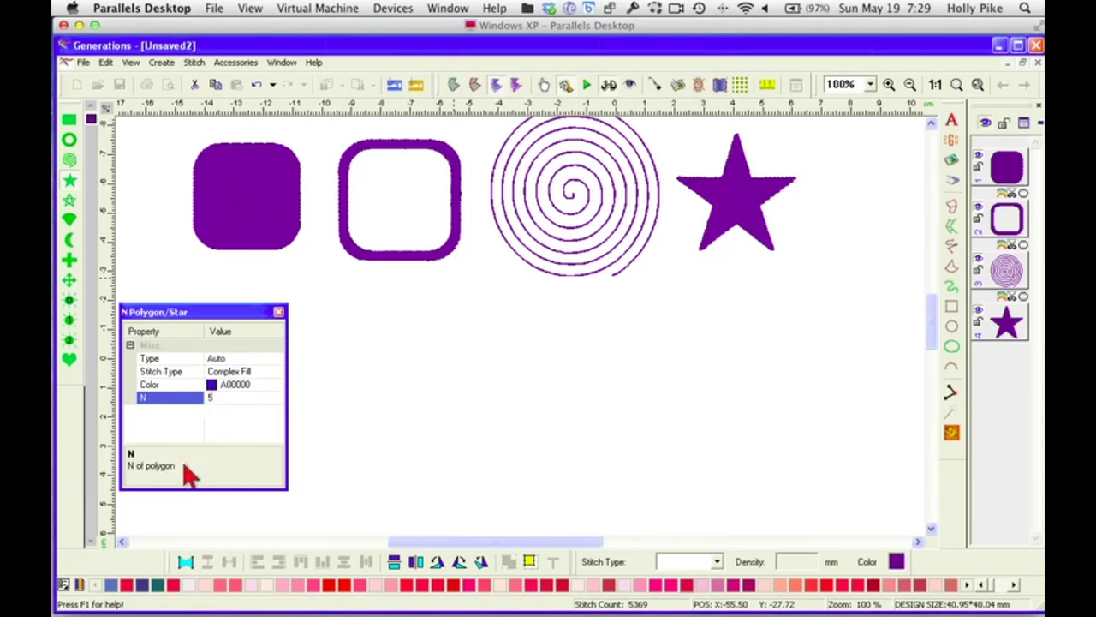
pyautogui.write('7')
pyautogui.moveTo(482, 300); pyautogui.dragTo(620, 478)
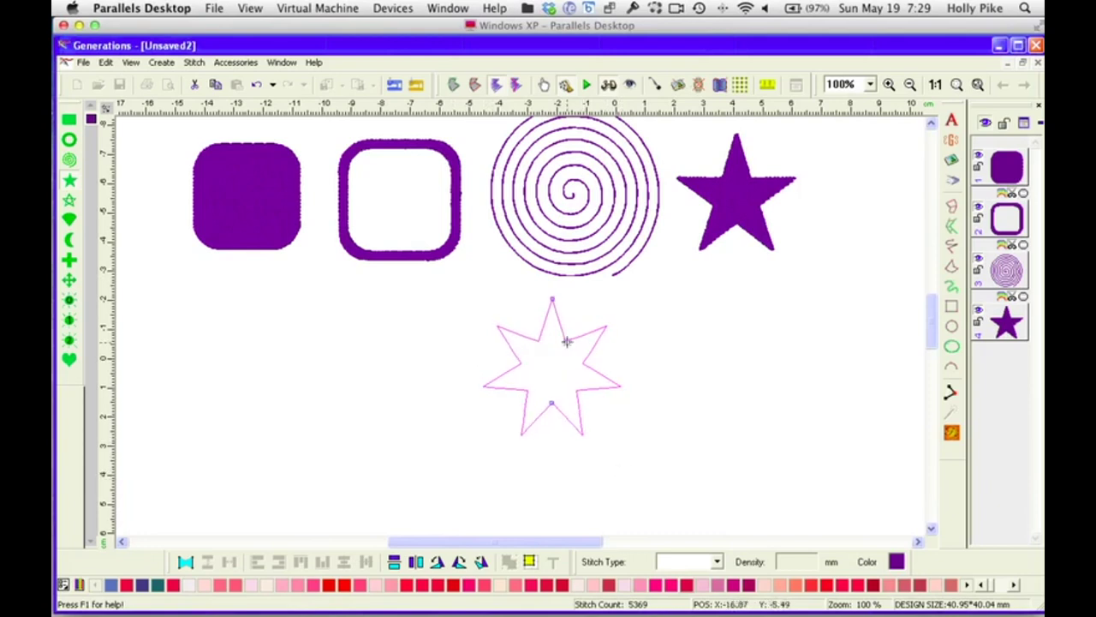
# Round the seven-pointed star's inner corners, generate its stitches at about 47 by 47 mm, and move it beside the five-pointed star
pyautogui.moveTo(565, 338)
pyautogui.mouseDown()
pyautogui.moveTo(606, 298)
pyautogui.moveTo(541, 370)
pyautogui.moveTo(592, 318)
pyautogui.moveTo(569, 339)
pyautogui.mouseUp()
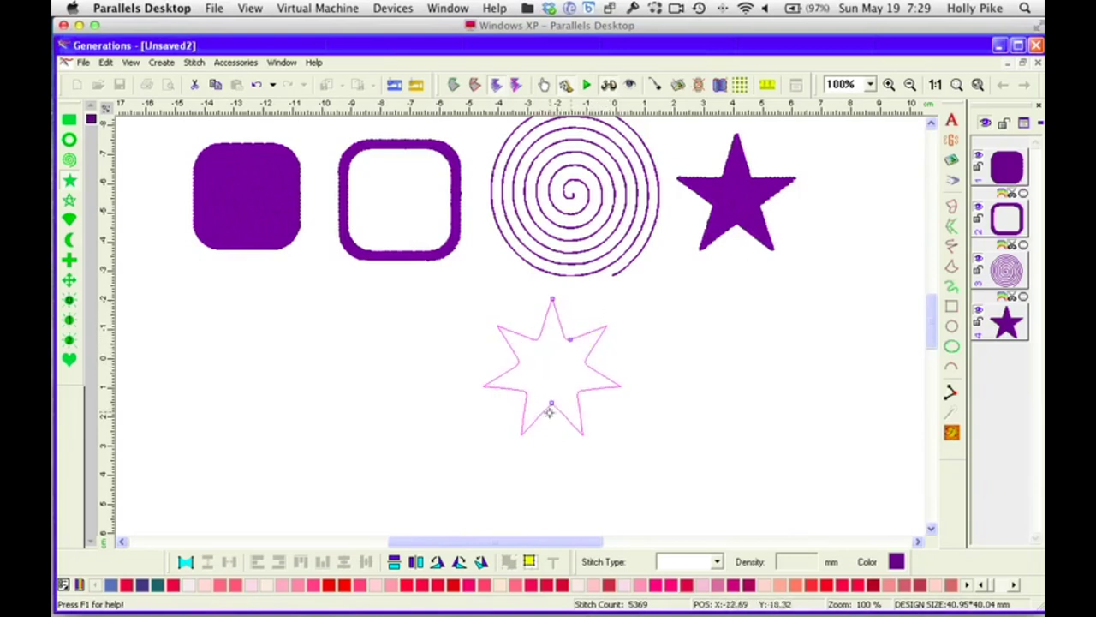
pyautogui.moveTo(551, 404)
pyautogui.mouseDown()
pyautogui.moveTo(552, 441)
pyautogui.moveTo(556, 368)
pyautogui.moveTo(552, 423)
pyautogui.moveTo(556, 399)
pyautogui.mouseUp()
pyautogui.moveTo(551, 300)
pyautogui.mouseDown()
pyautogui.moveTo(553, 352)
pyautogui.moveTo(553, 292)
pyautogui.mouseUp()
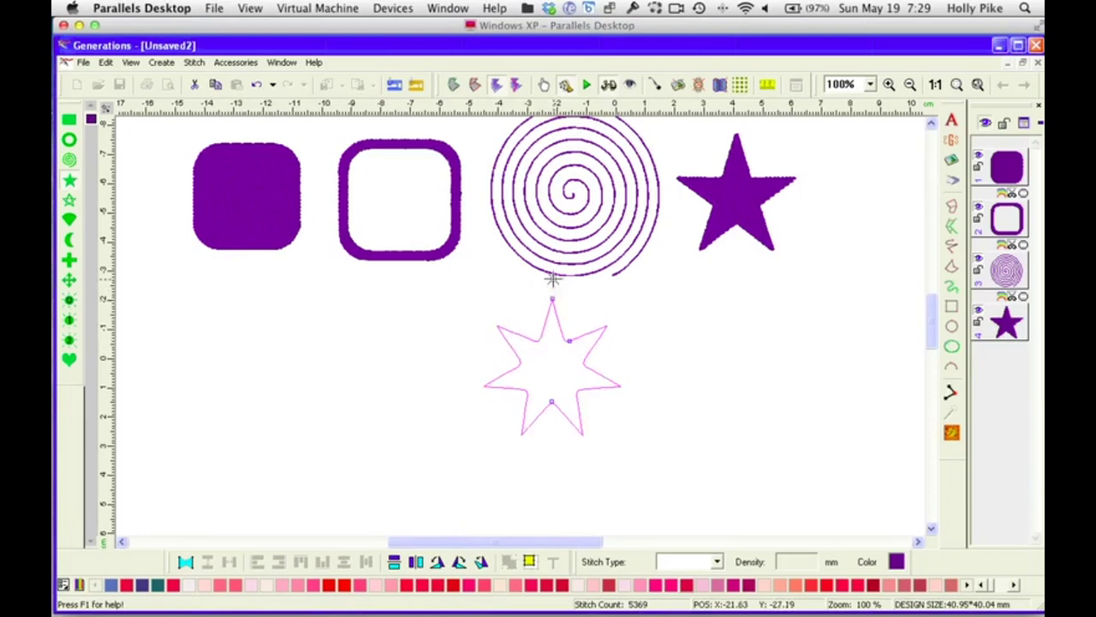
pyautogui.rightClick(656, 367)
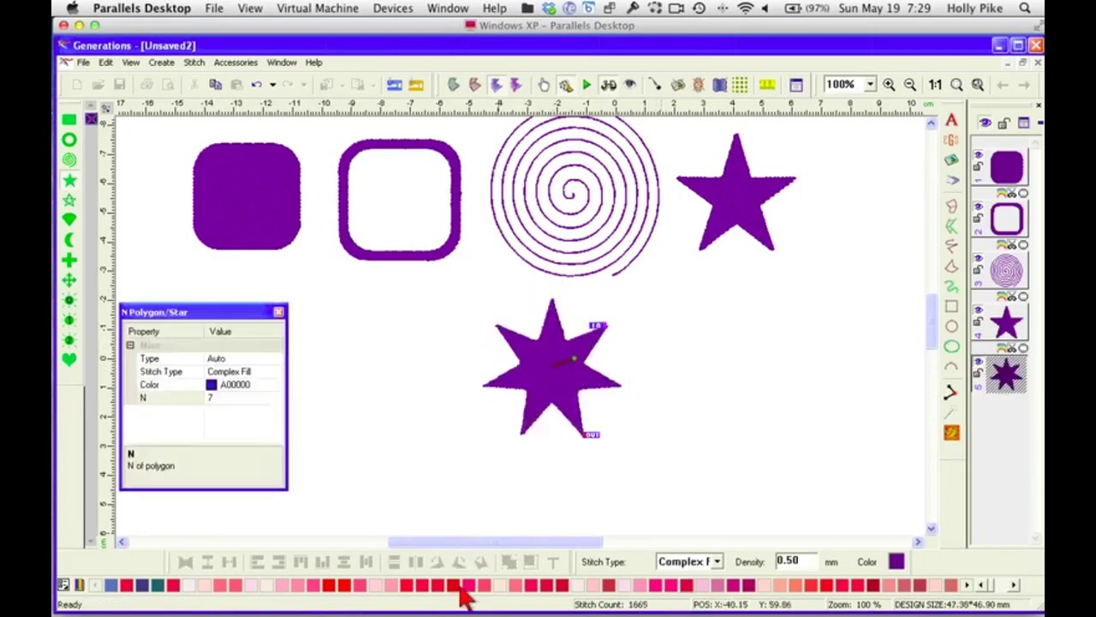
pyautogui.moveTo(562, 399); pyautogui.dragTo(861, 214)
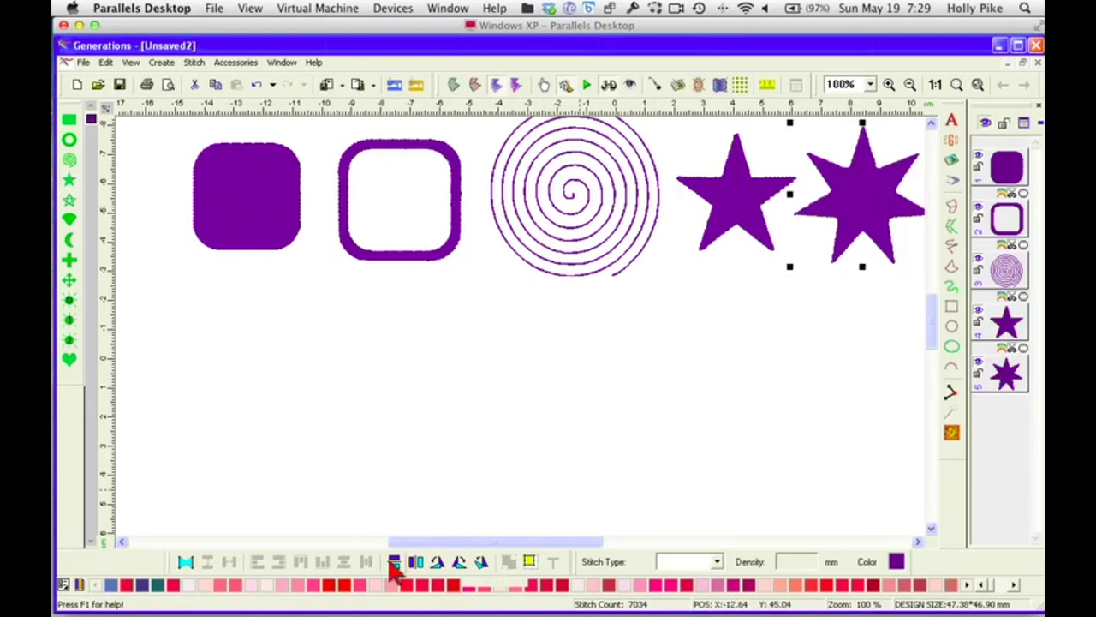
# Draw a Line-type Triple Run Poly-Star Line with N 5 and Step 2, about 33 by 34 mm, and move it below the seven-pointed star
pyautogui.click(72, 204)
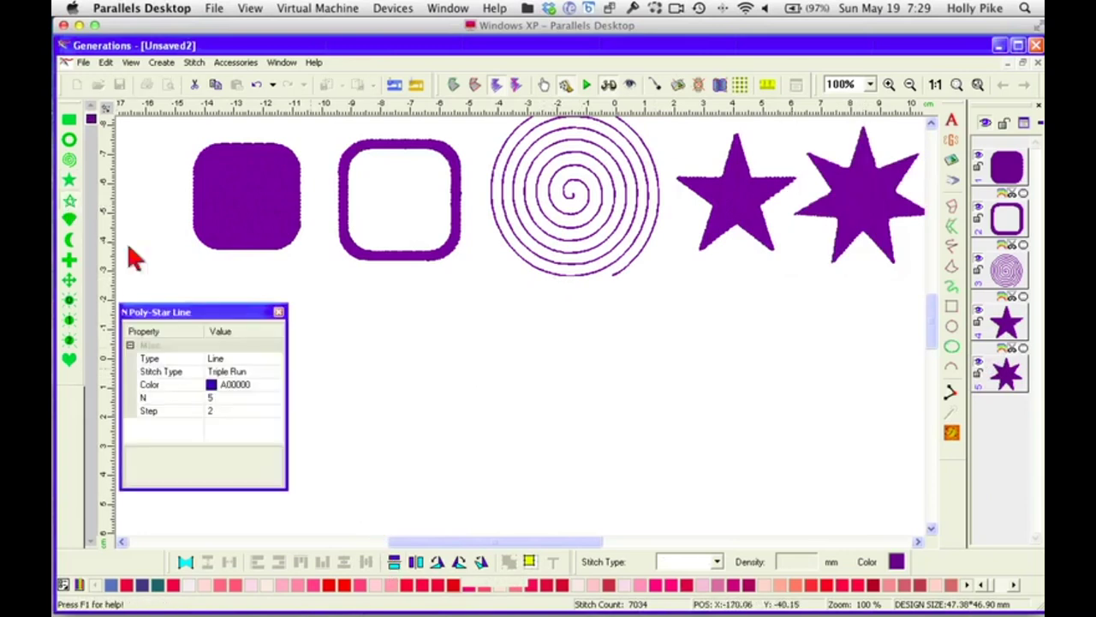
pyautogui.click(274, 361)
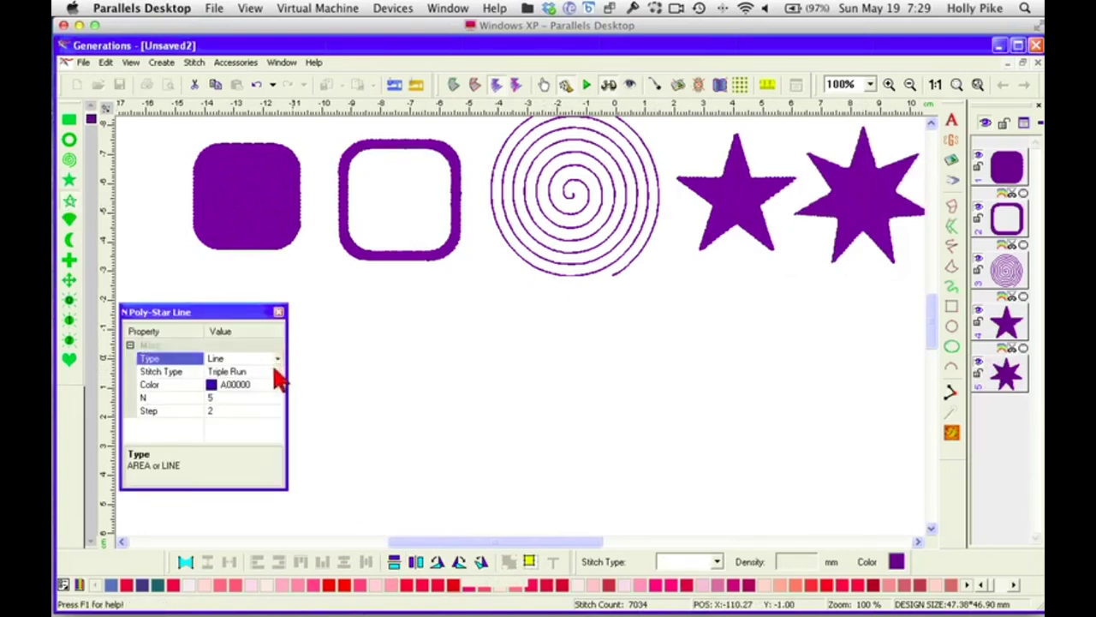
pyautogui.click(277, 361)
pyautogui.click(279, 371)
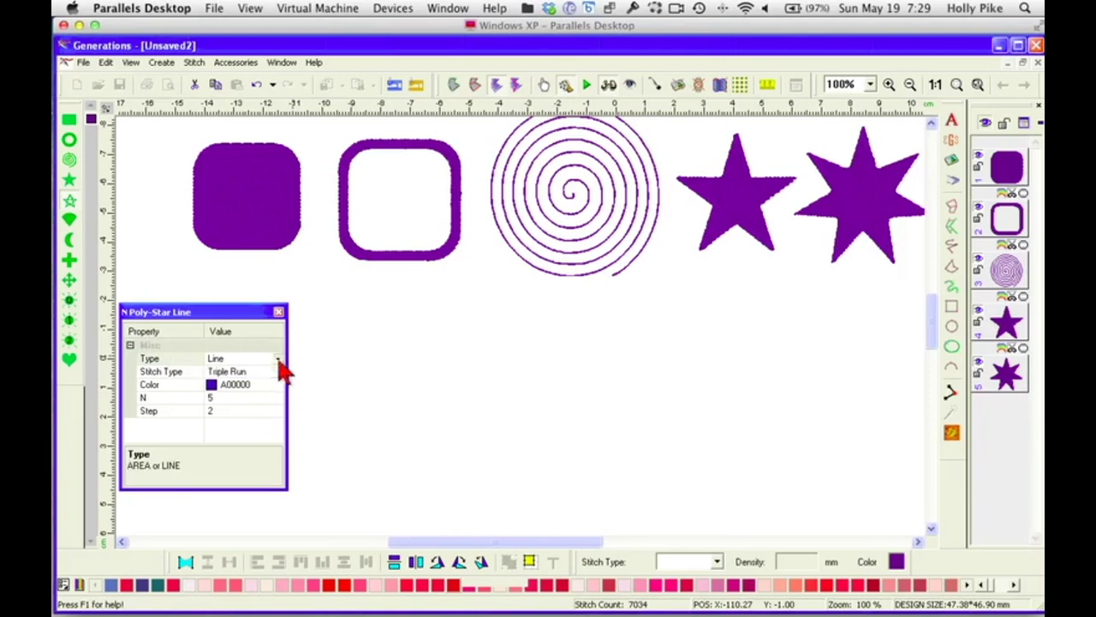
pyautogui.click(216, 398)
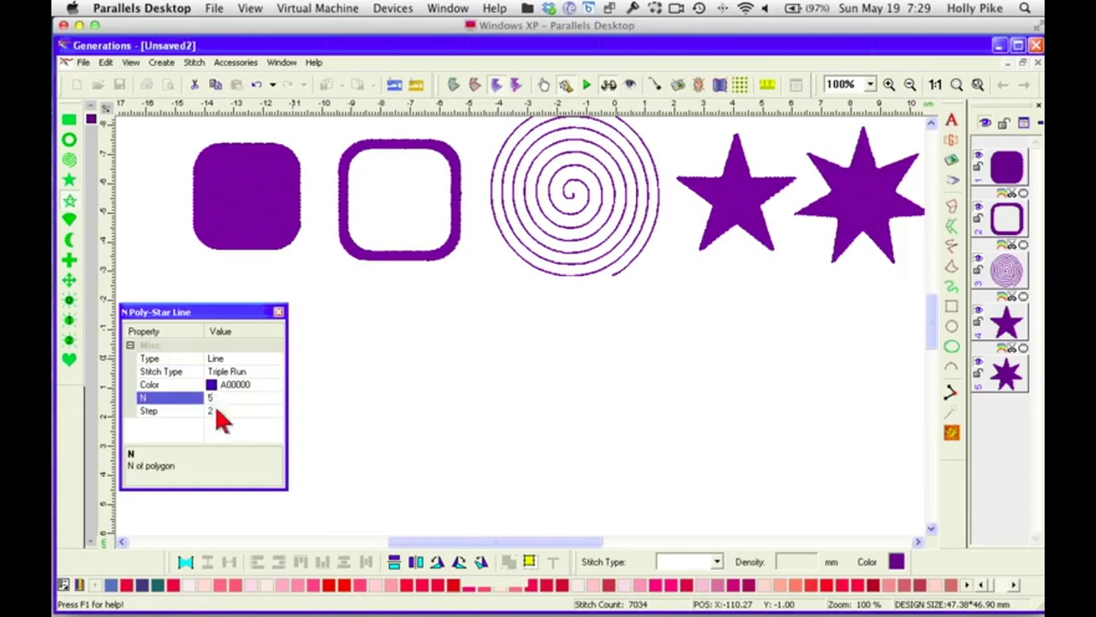
pyautogui.click(214, 410)
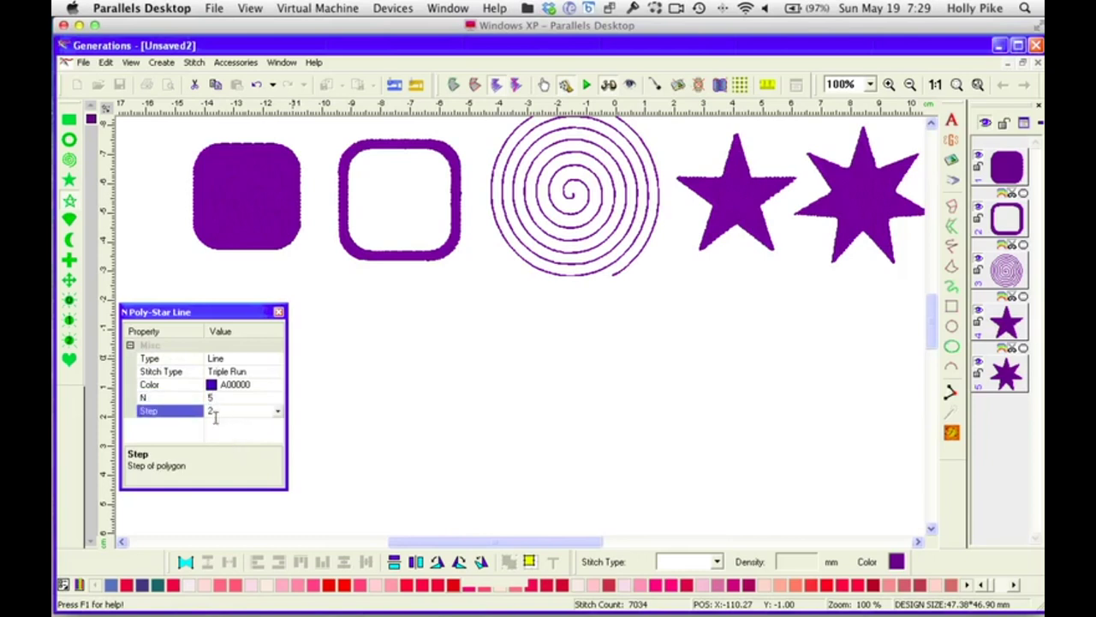
pyautogui.click(277, 412)
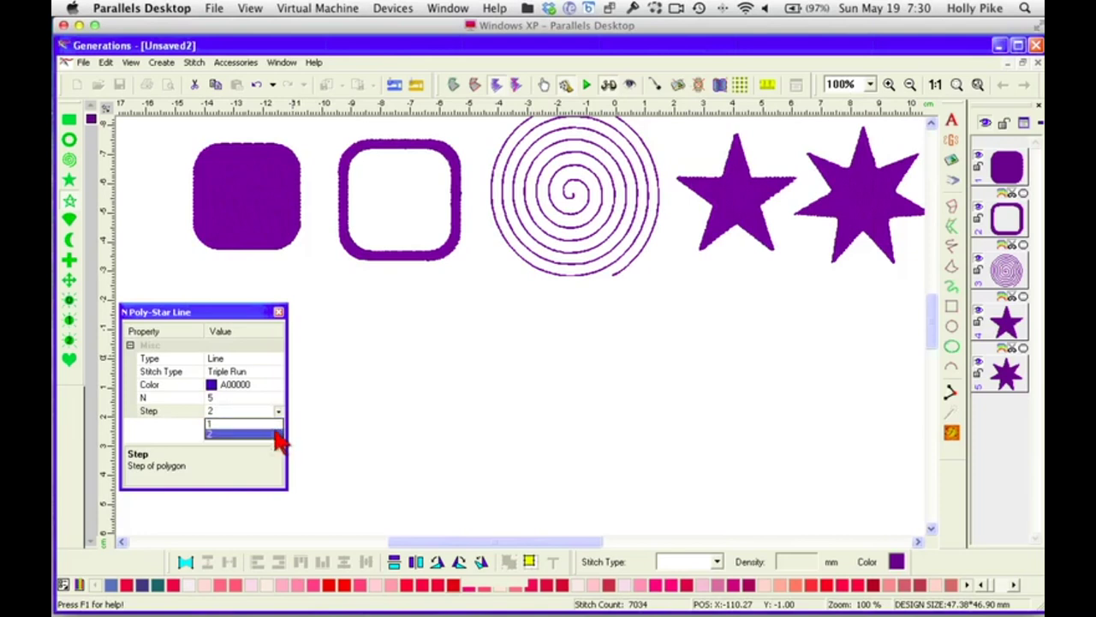
pyautogui.click(321, 386)
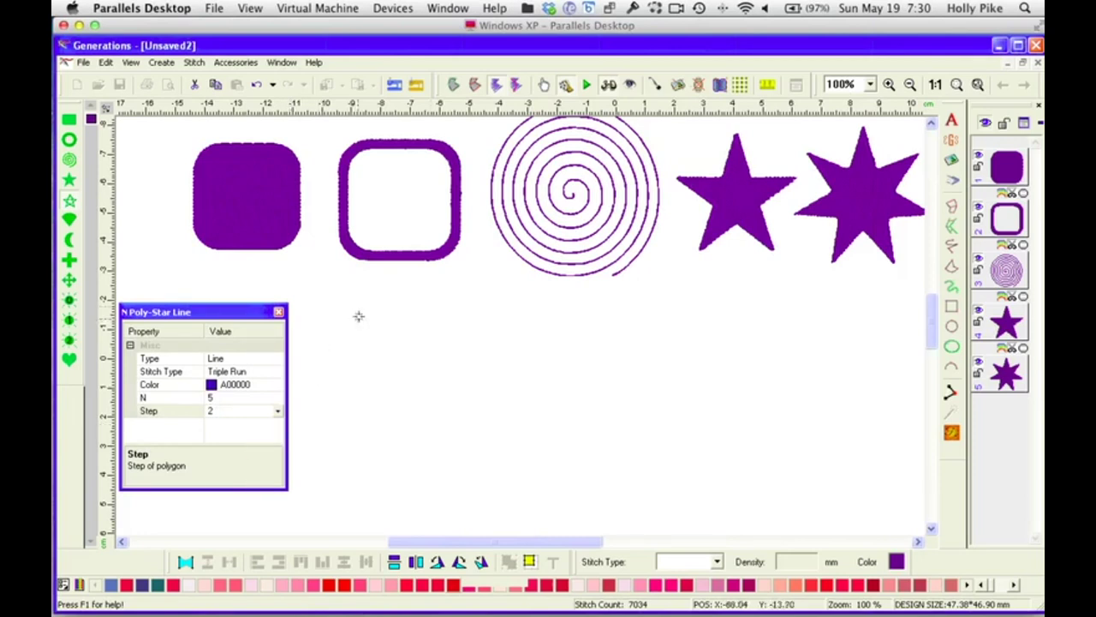
pyautogui.moveTo(475, 271); pyautogui.dragTo(579, 409)
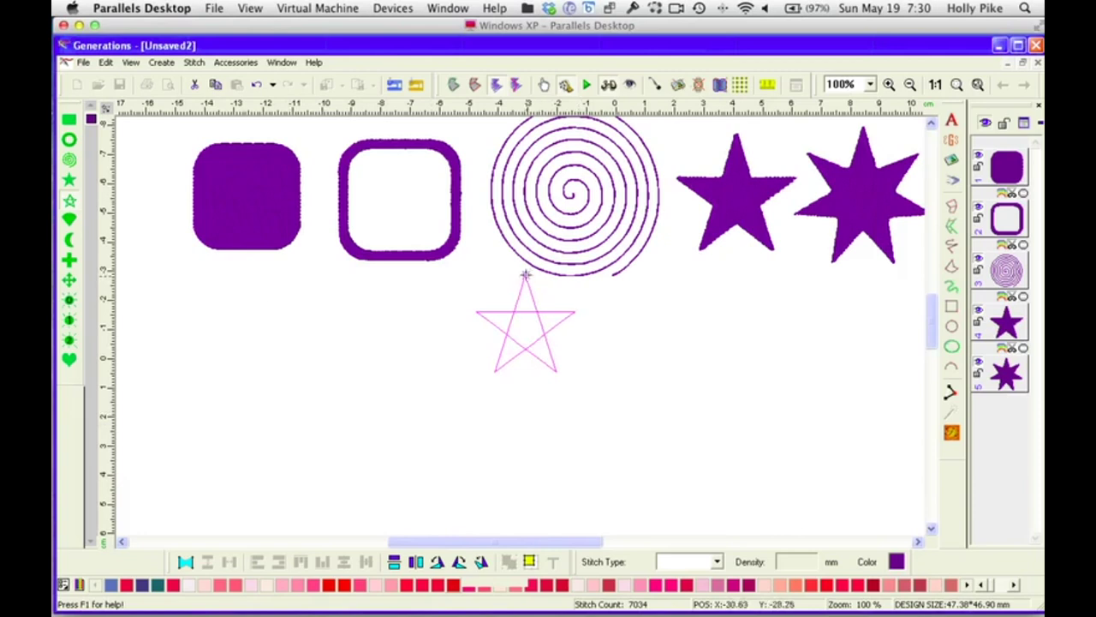
pyautogui.moveTo(525, 275)
pyautogui.mouseDown()
pyautogui.moveTo(525, 338)
pyautogui.moveTo(526, 269)
pyautogui.mouseUp()
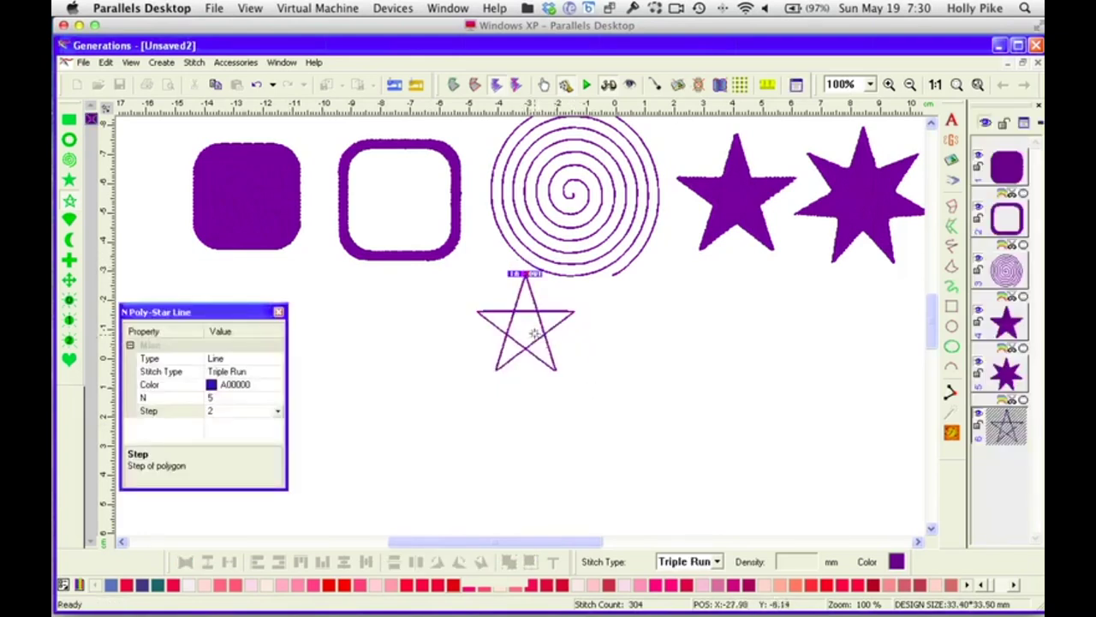
pyautogui.moveTo(539, 337); pyautogui.dragTo(885, 343)
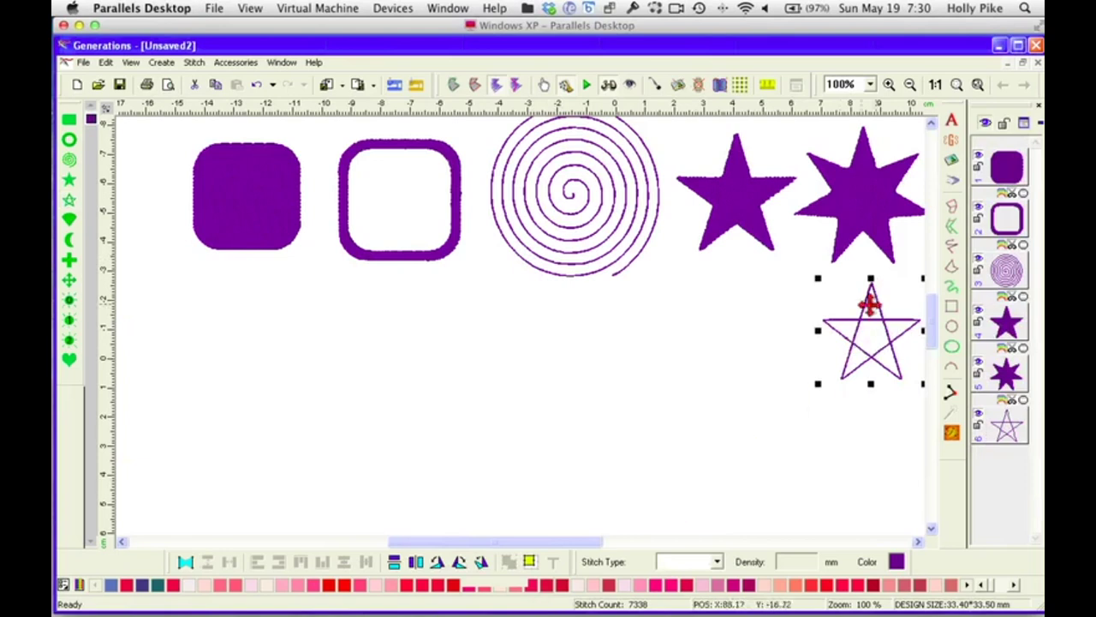
# Try the Motif Border stitch type on the outlined star and set it back to Triple Run
pyautogui.click(717, 561)
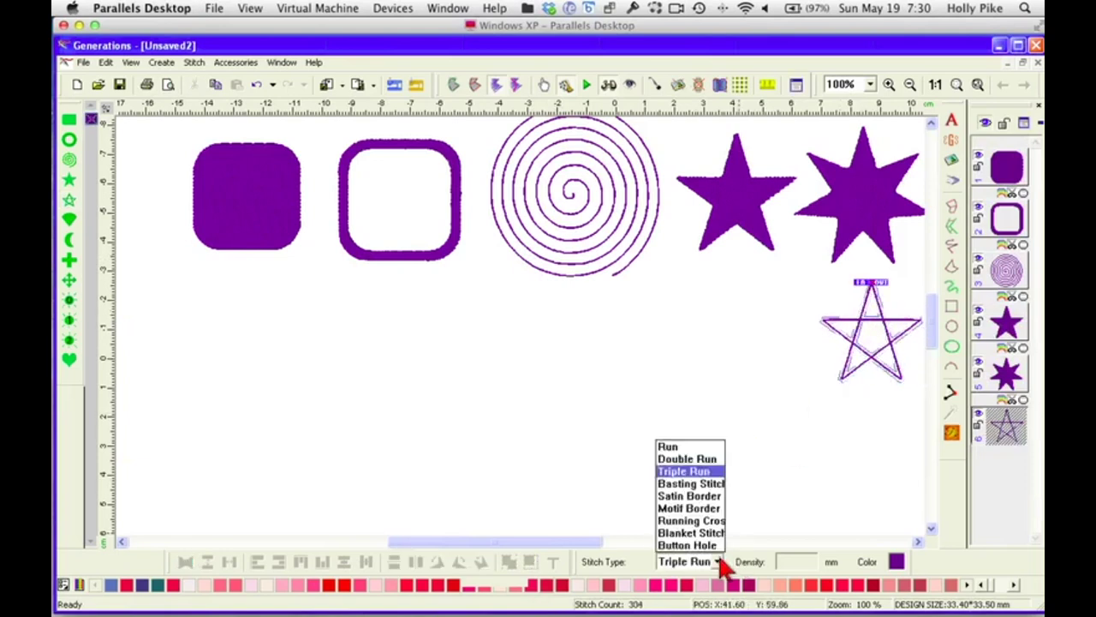
pyautogui.click(703, 509)
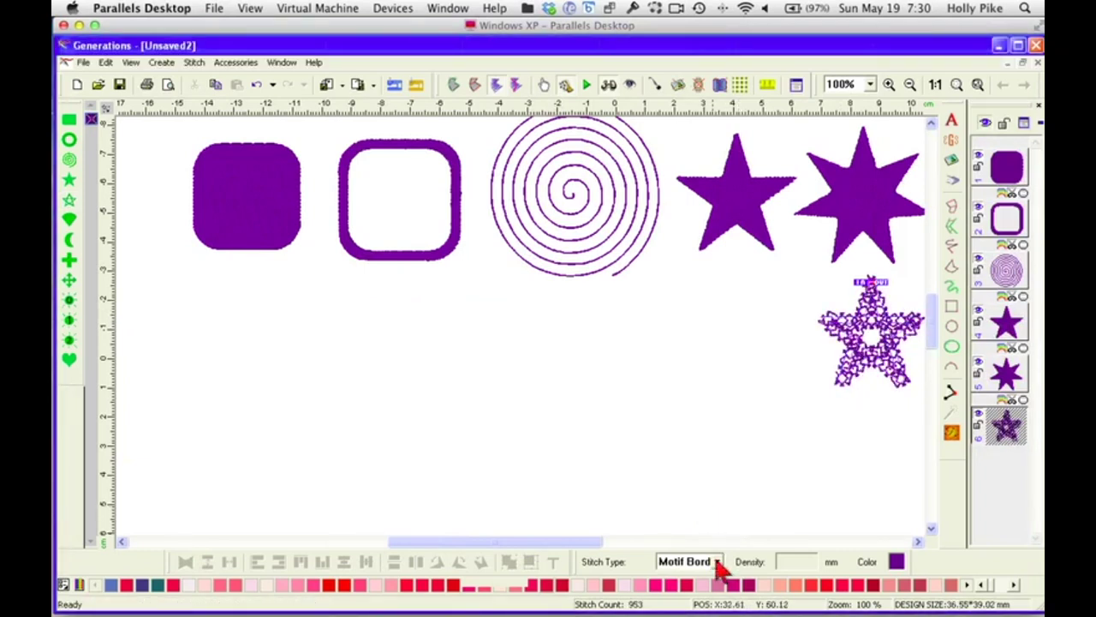
pyautogui.click(718, 562)
pyautogui.click(694, 476)
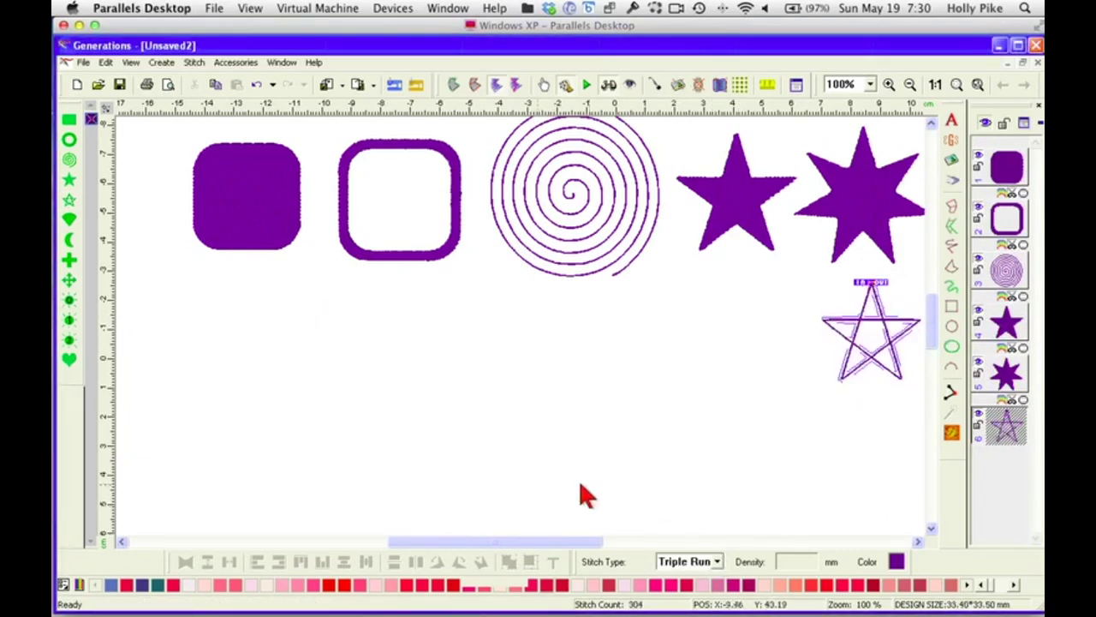
pyautogui.click(532, 425)
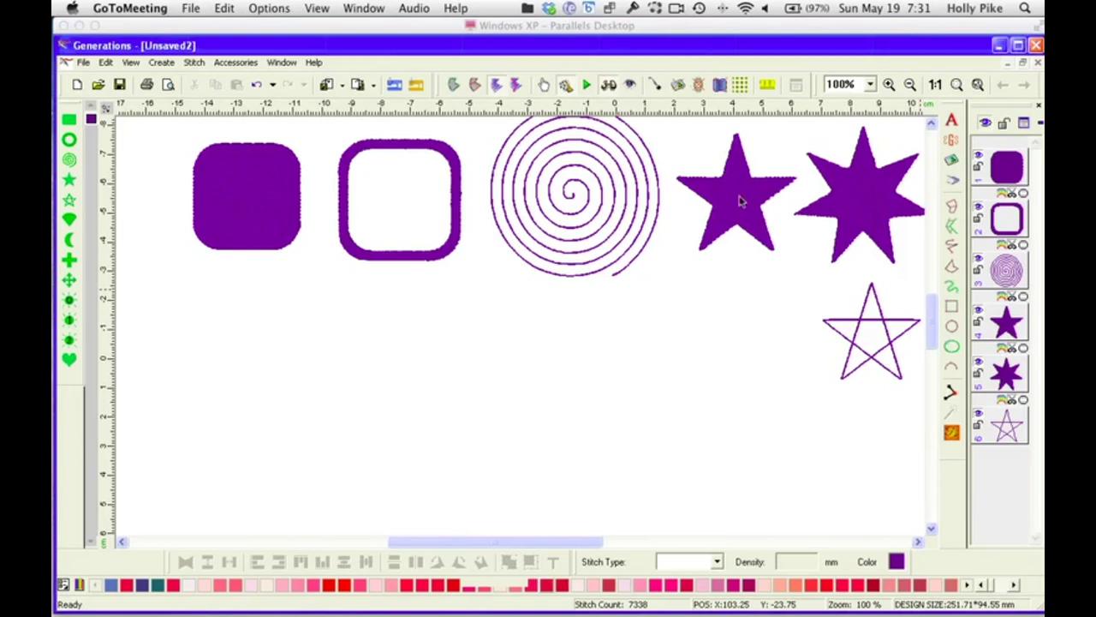
# Move the filled five-pointed star below the spiral, paste a copy over it, and rotate the copy to form a ten-pointed star
pyautogui.moveTo(741, 201); pyautogui.dragTo(557, 428)
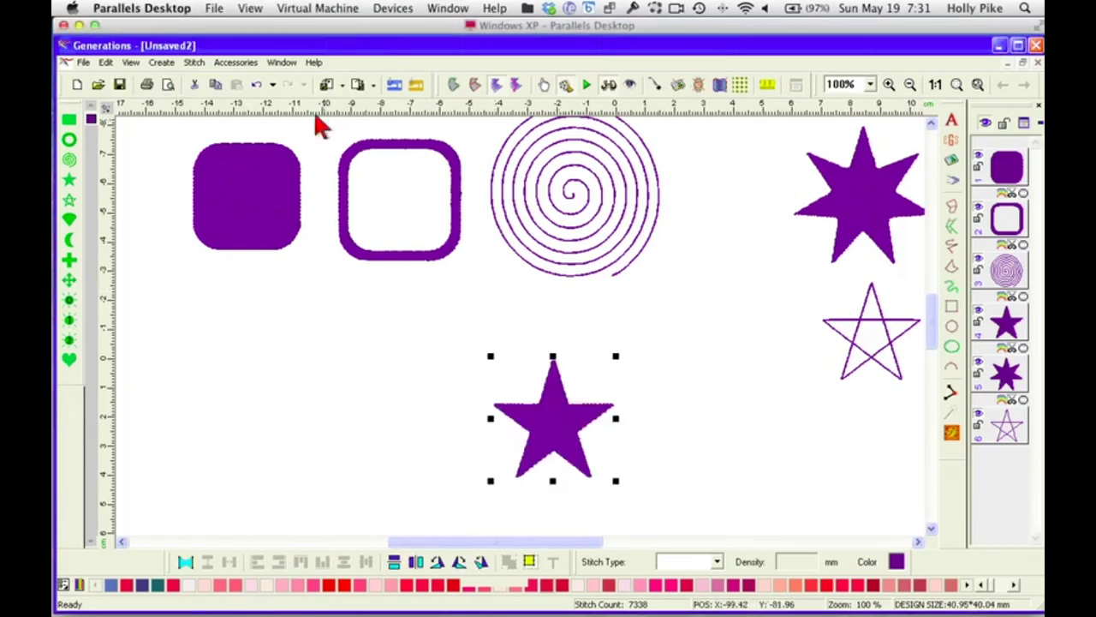
pyautogui.click(215, 85)
pyautogui.click(238, 85)
pyautogui.click(561, 424)
pyautogui.moveTo(615, 356); pyautogui.dragTo(646, 398)
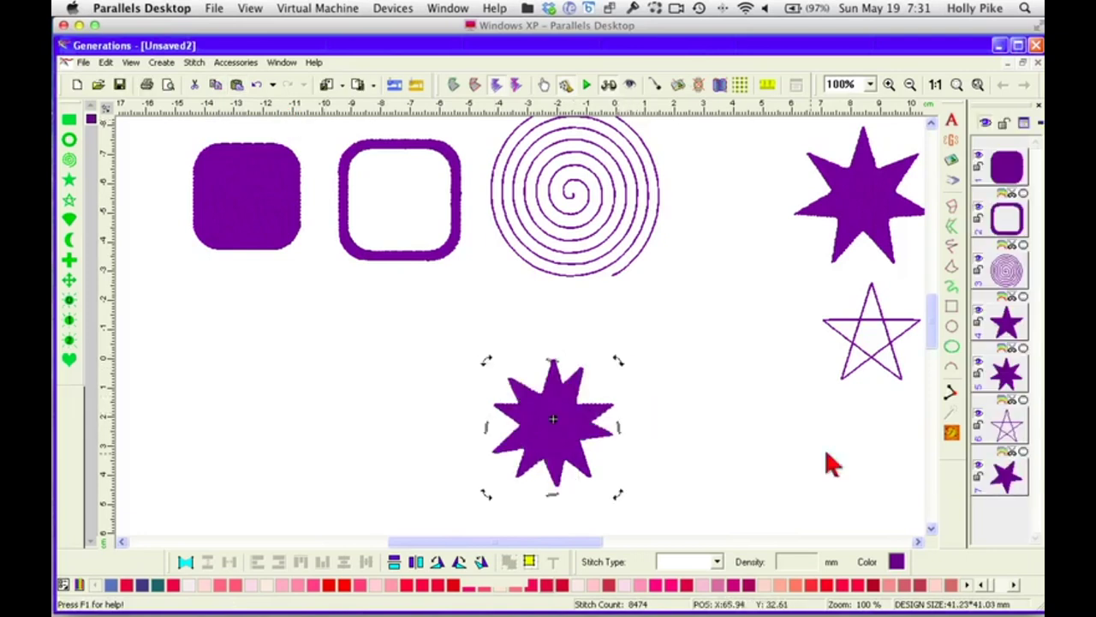
pyautogui.click(951, 435)
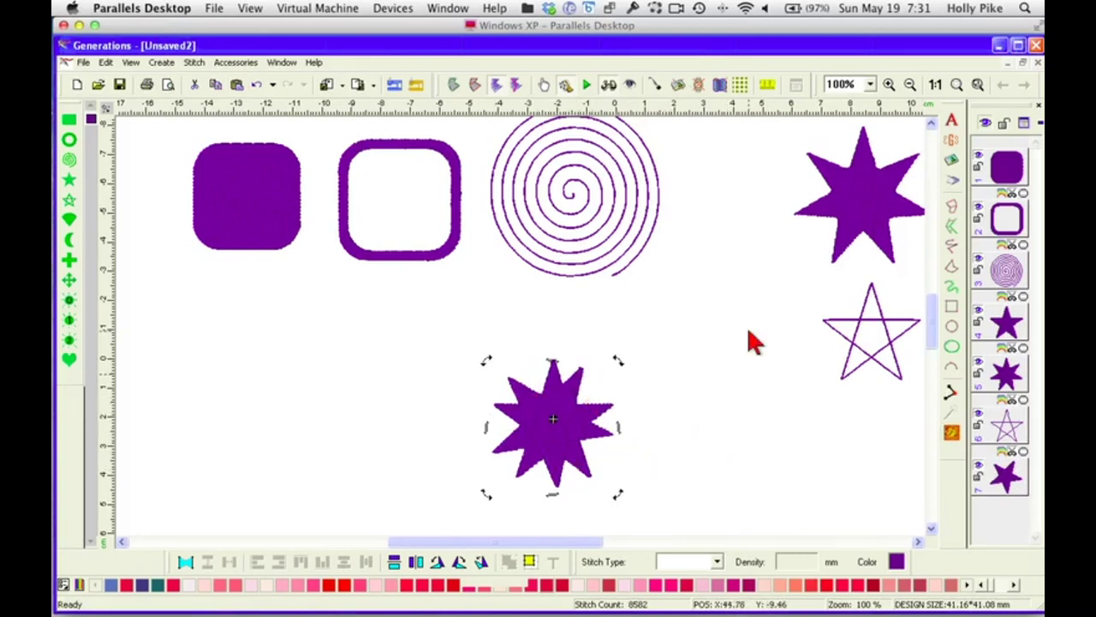
# Delete the rotated copy and move the filled five-pointed star back up between the spiral and the seven-pointed star
pyautogui.press('Delete')
pyautogui.hotkey('ctrl', 'v')
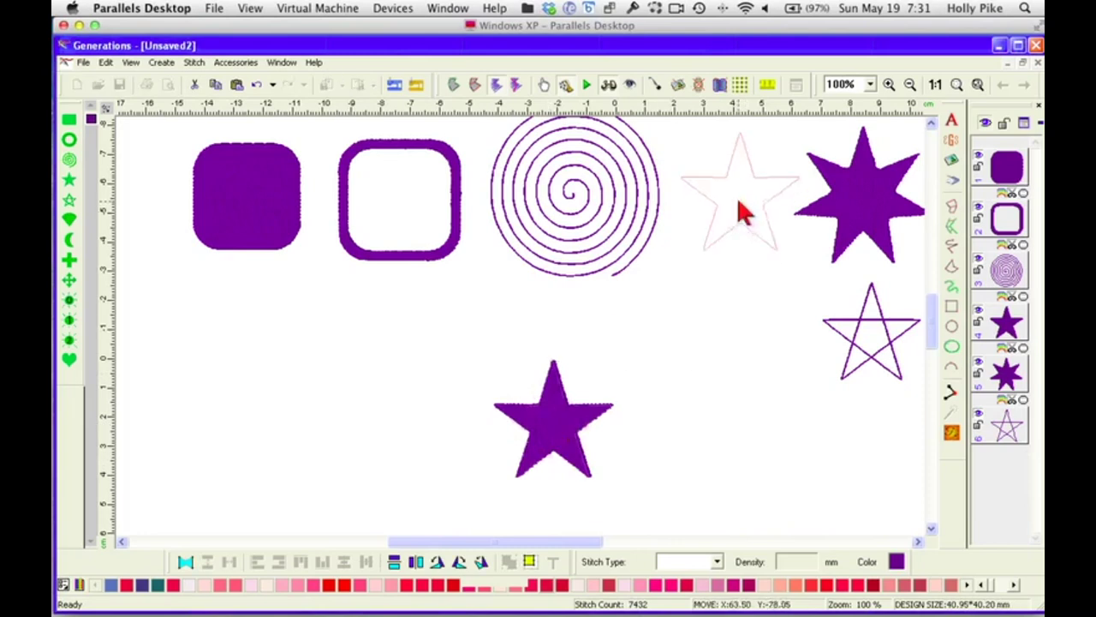
pyautogui.click(742, 213)
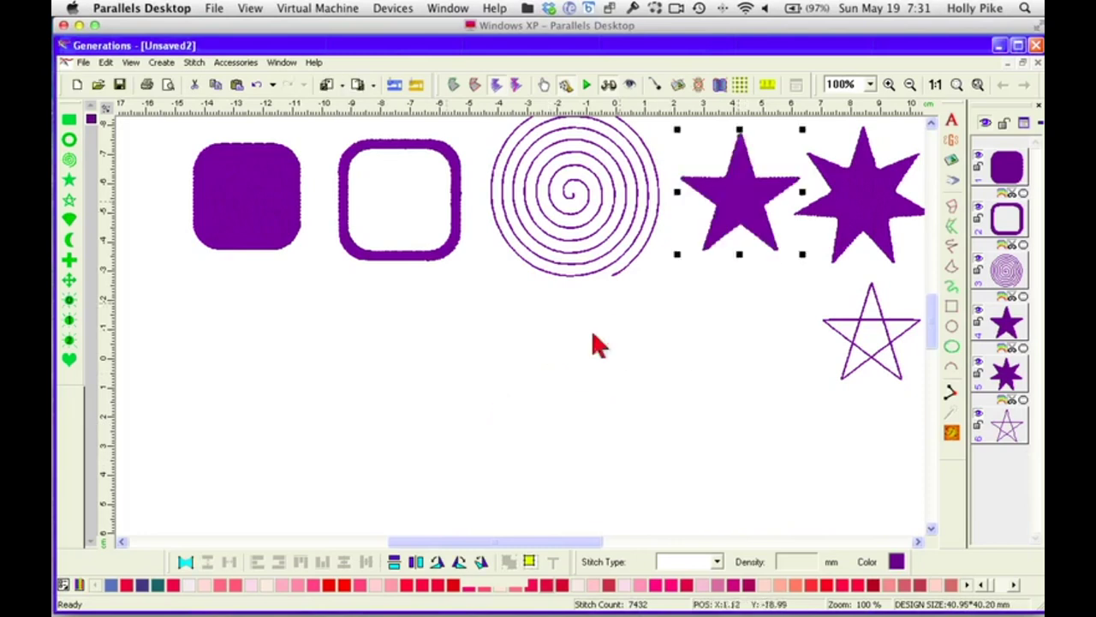
# Draw an Area-type Complex Fill sector, about 45 by 45 mm, below the spiral, narrowing its open wedge to a Pac-Man mouth
pyautogui.click(71, 224)
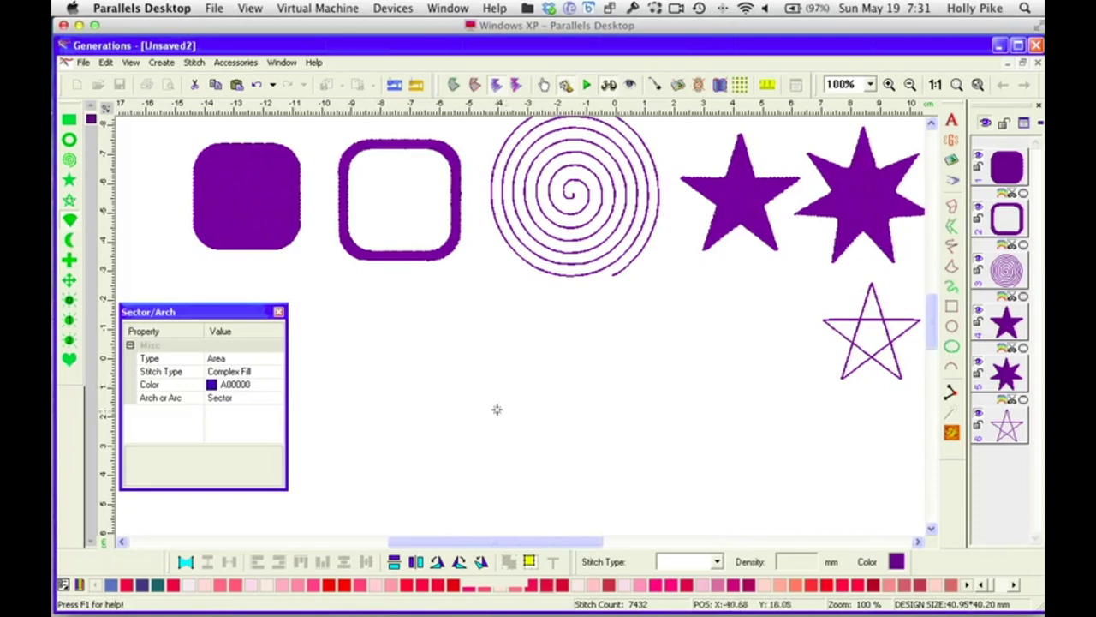
pyautogui.click(424, 289)
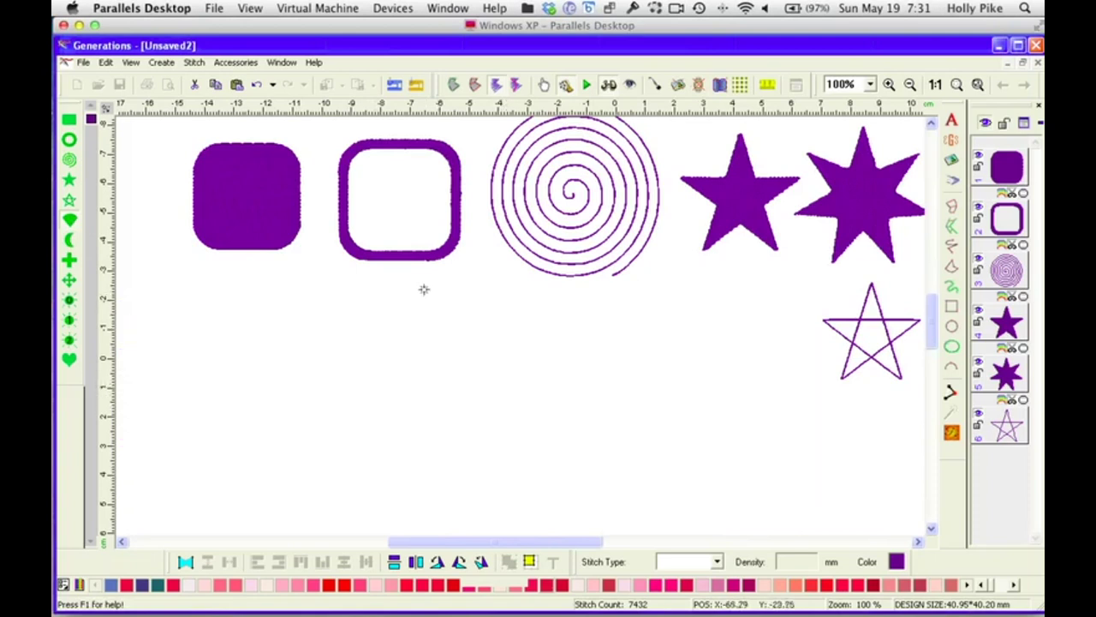
pyautogui.moveTo(432, 302); pyautogui.dragTo(556, 449)
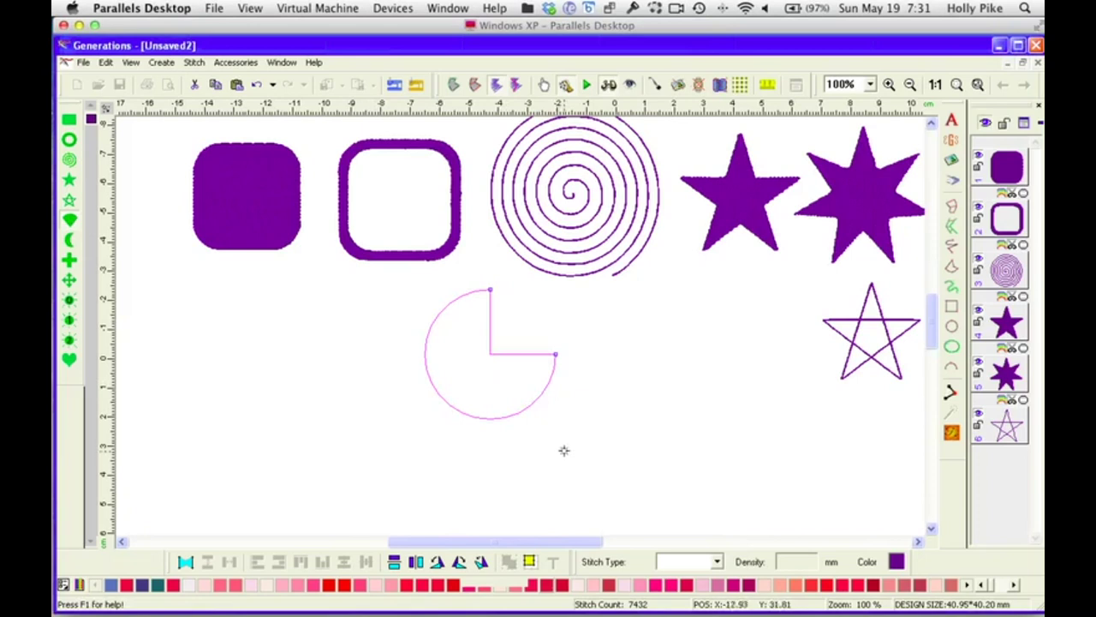
pyautogui.moveTo(554, 355); pyautogui.dragTo(494, 300)
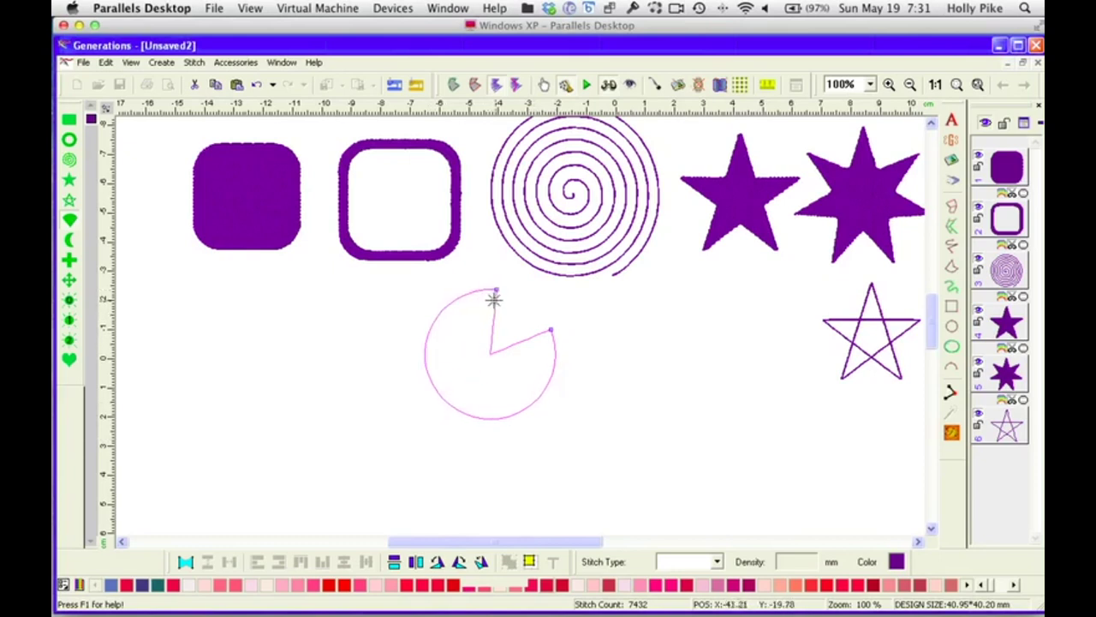
pyautogui.click(572, 341)
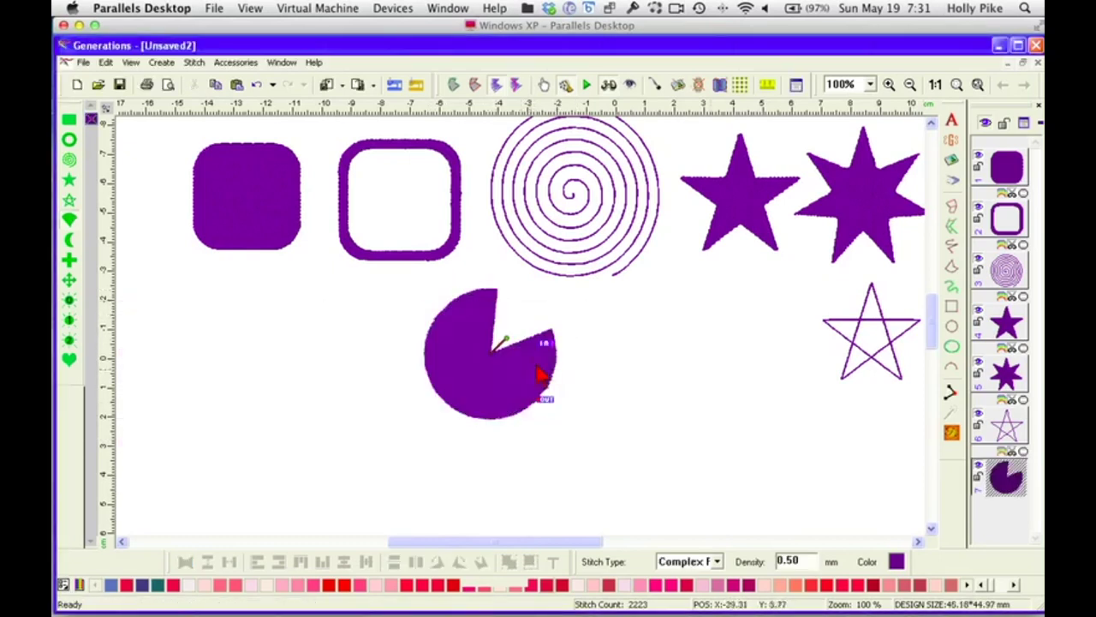
# Change the sector's color to yellow and deselect it
pyautogui.click(895, 561)
pyautogui.click(501, 261)
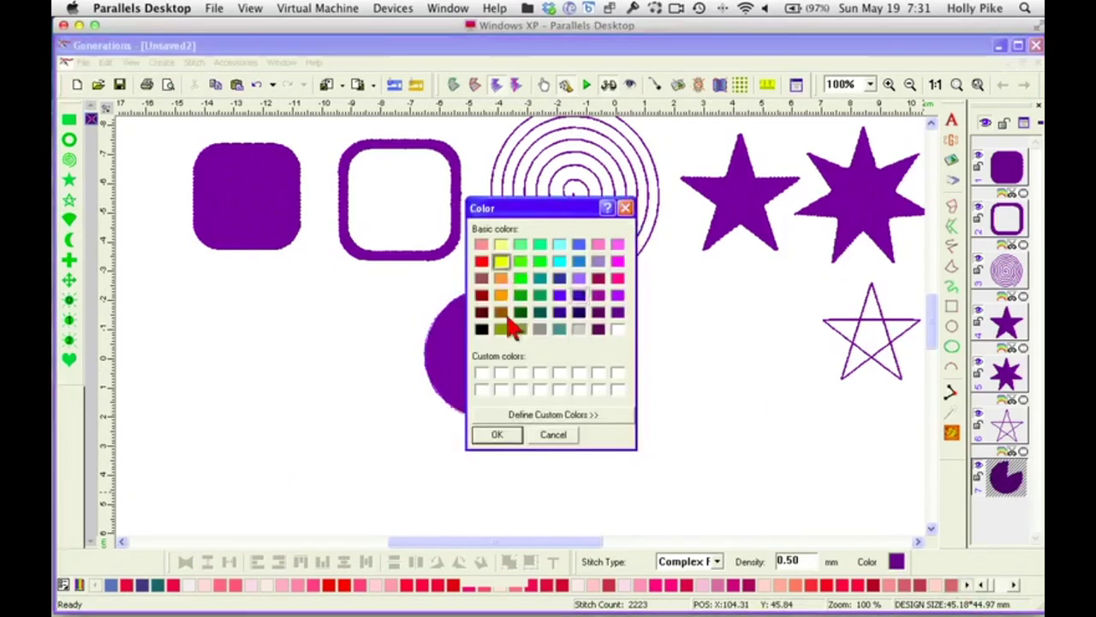
pyautogui.click(497, 434)
pyautogui.click(654, 385)
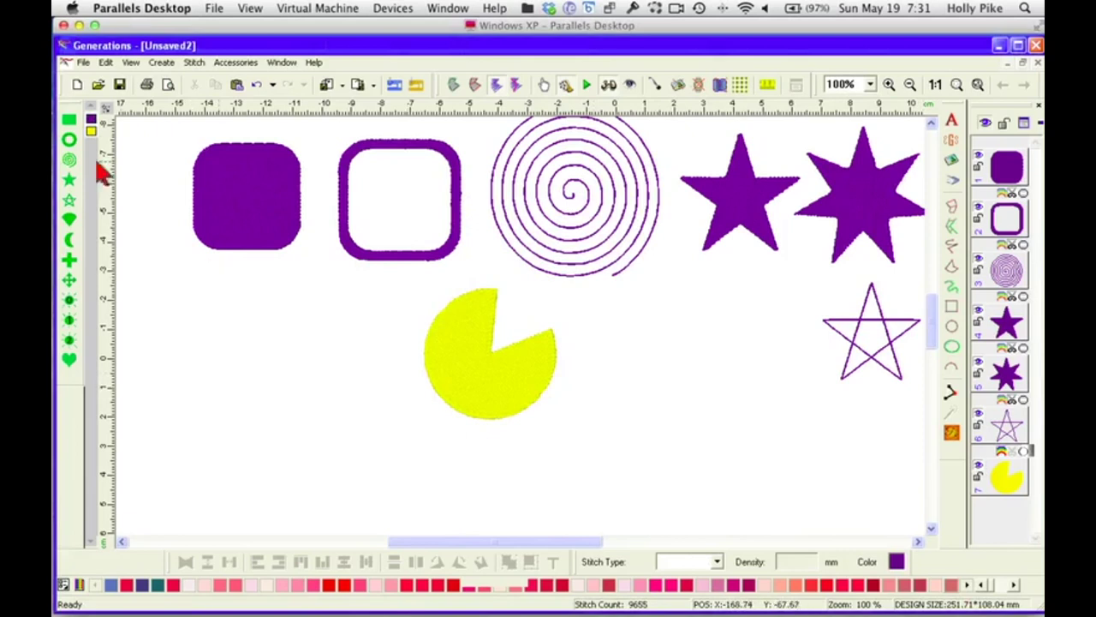
# Draw an Area-type Complex Fill Arch as a half circle, about 28 by 54 mm, between the yellow sector and the outlined star
pyautogui.click(70, 238)
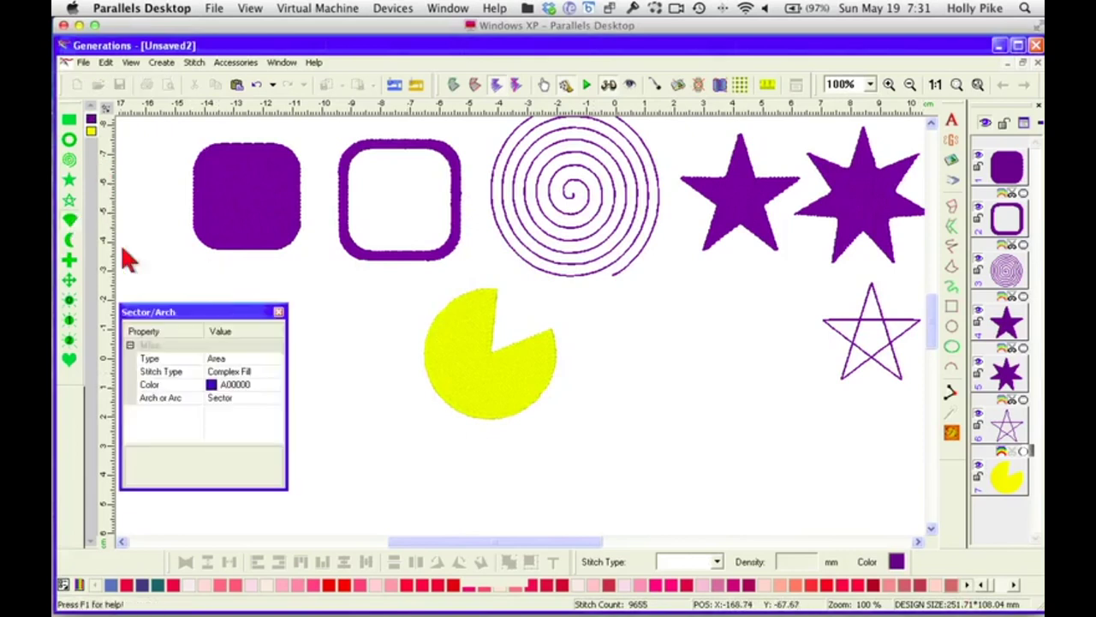
pyautogui.click(261, 359)
pyautogui.click(278, 360)
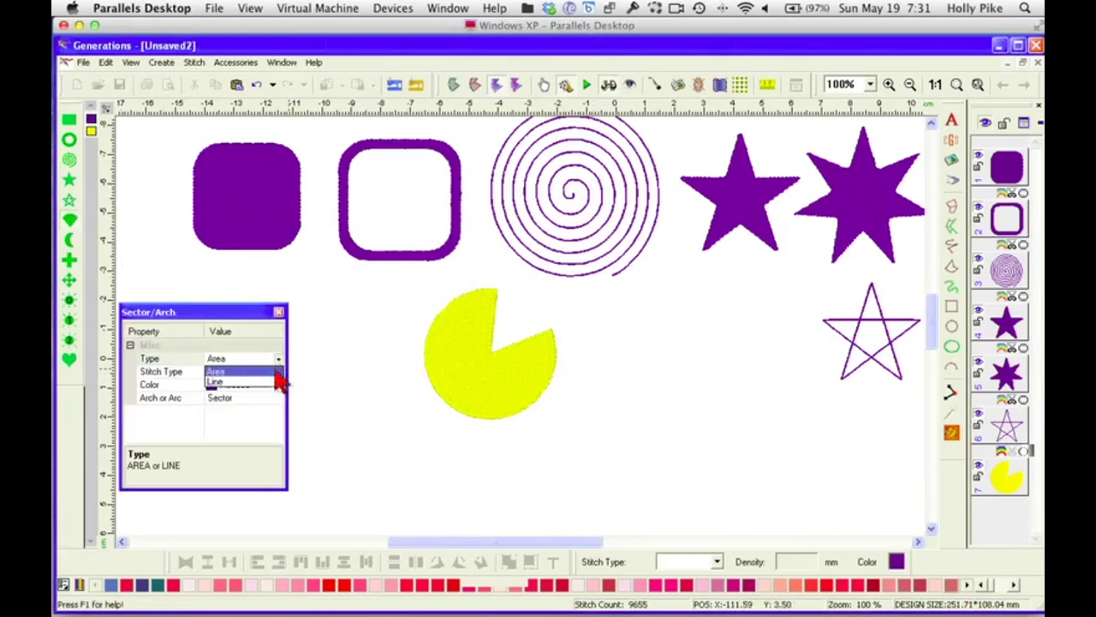
pyautogui.click(276, 370)
pyautogui.click(252, 398)
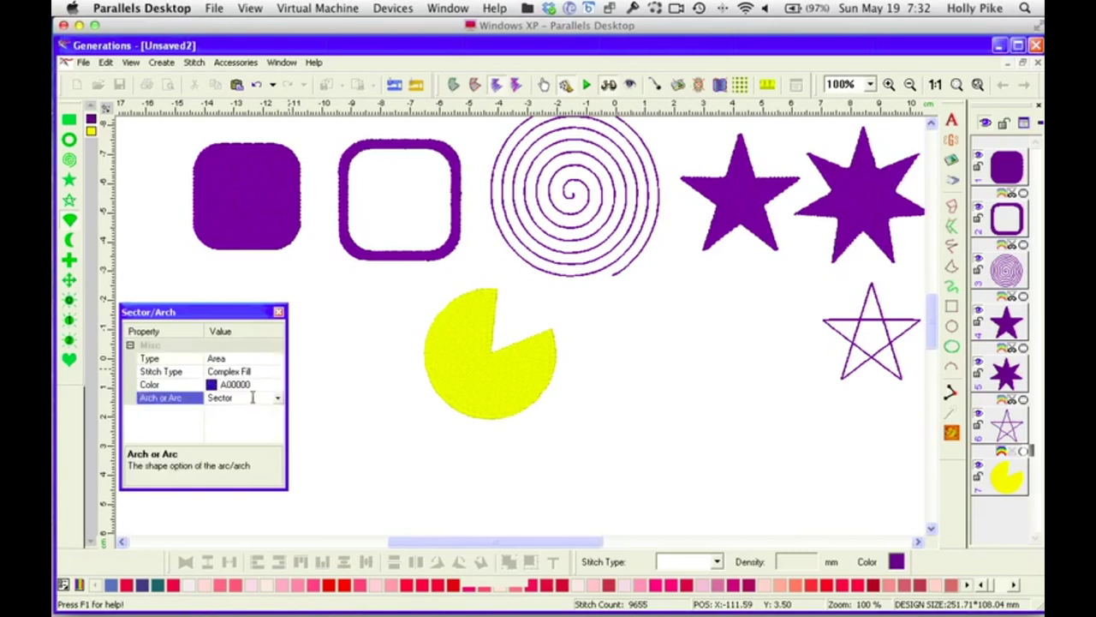
pyautogui.click(277, 400)
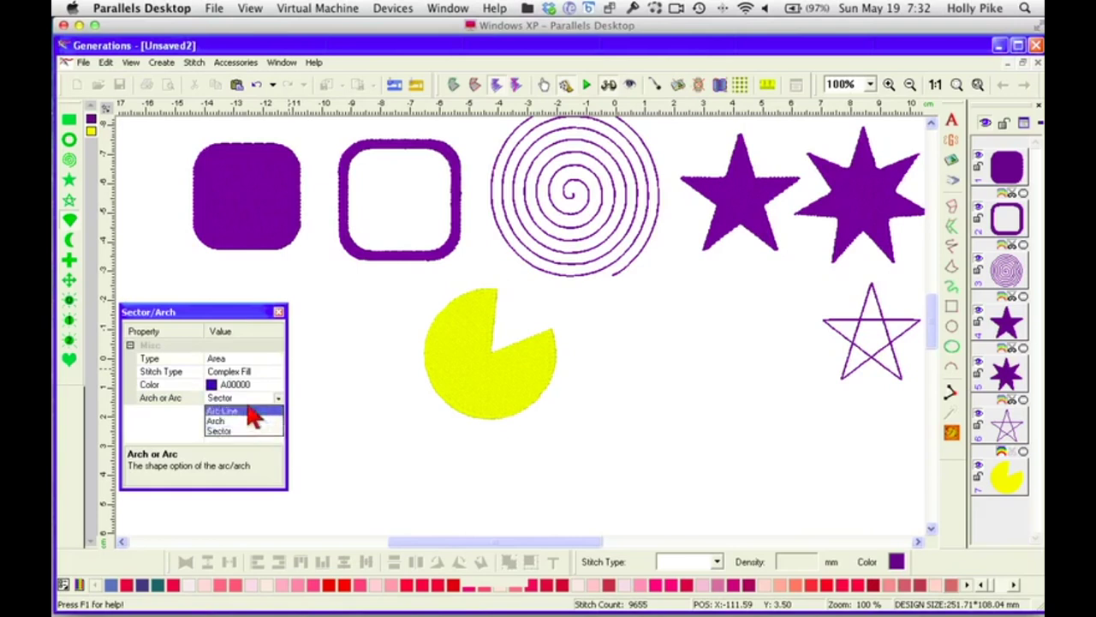
pyautogui.click(262, 419)
pyautogui.moveTo(615, 331); pyautogui.dragTo(776, 498)
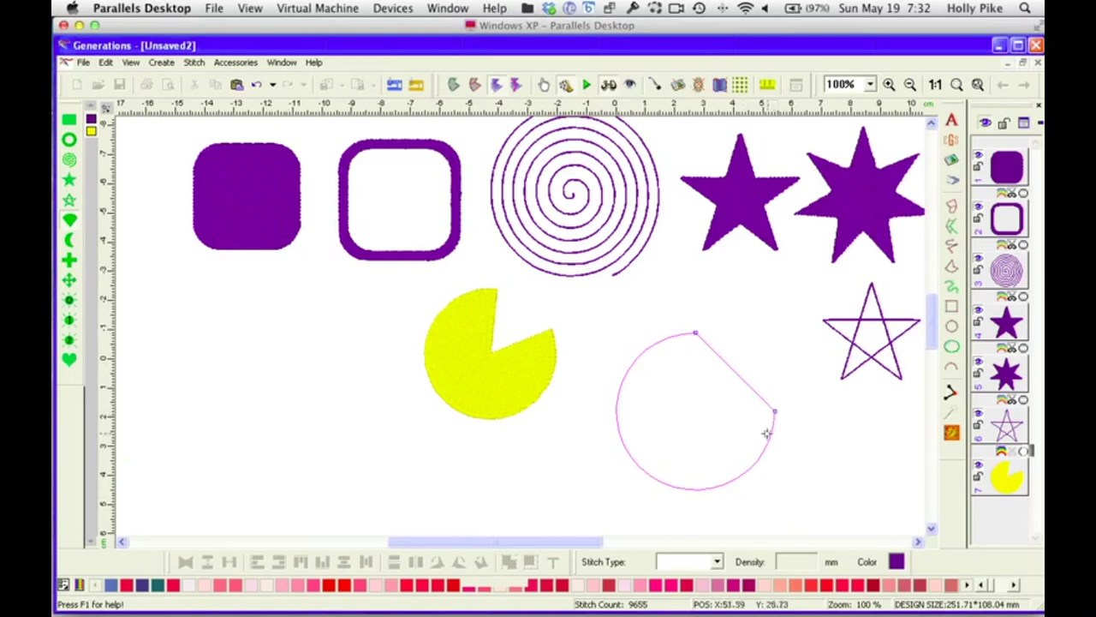
pyautogui.moveTo(773, 412); pyautogui.dragTo(698, 469)
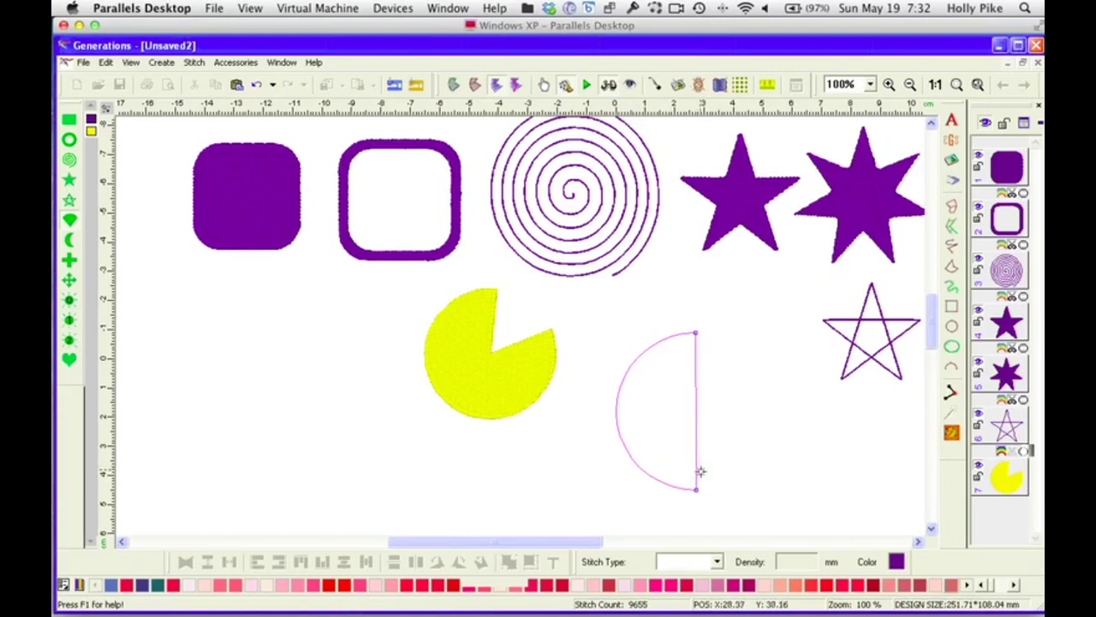
pyautogui.click(701, 479)
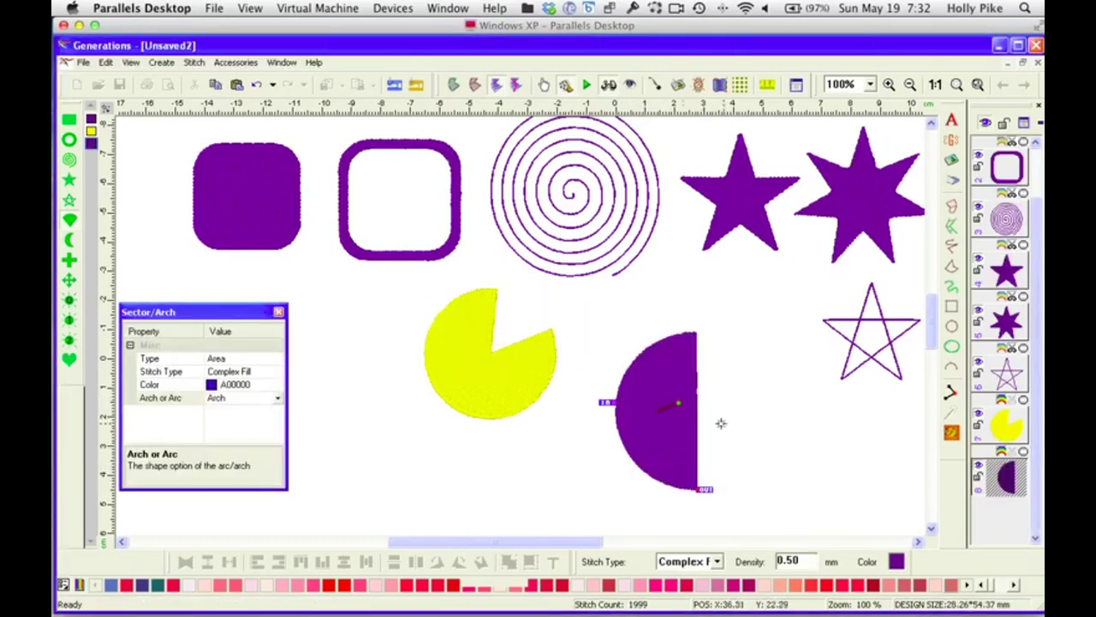
# Draw an open Arc Line shape, about 27 by 43 mm, beside the straight edge of the purple half circle
pyautogui.click(277, 398)
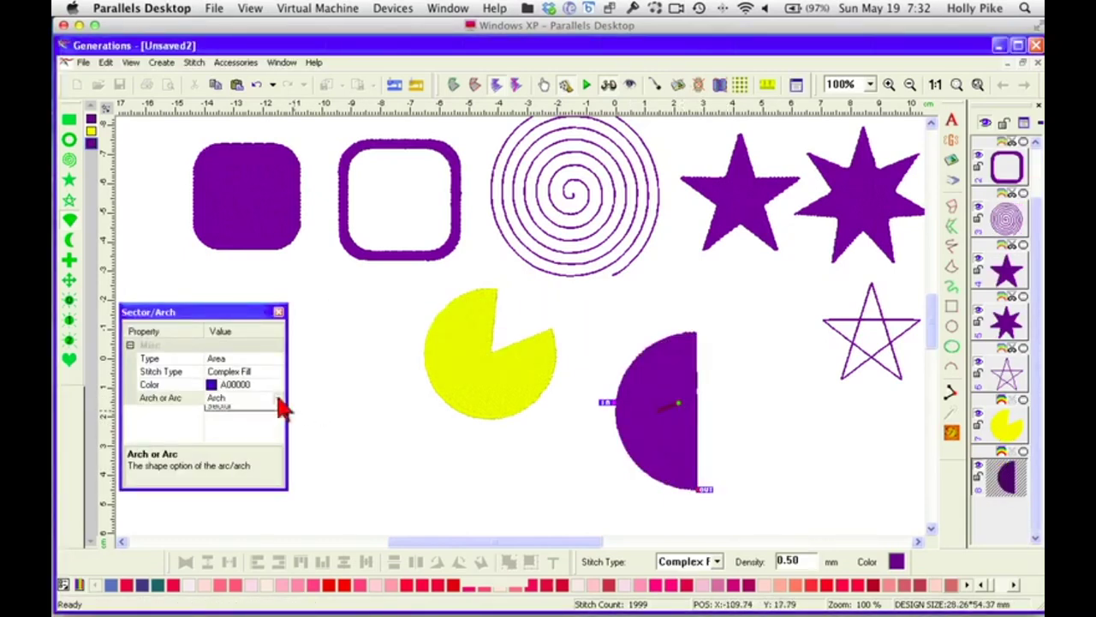
pyautogui.click(272, 417)
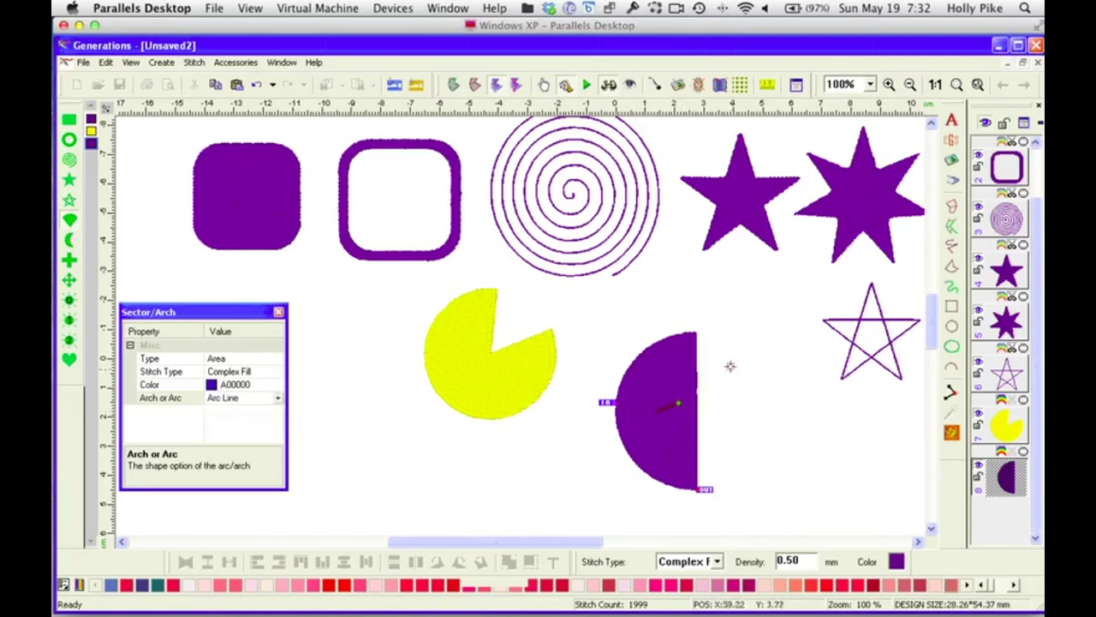
pyautogui.moveTo(730, 367); pyautogui.dragTo(854, 529)
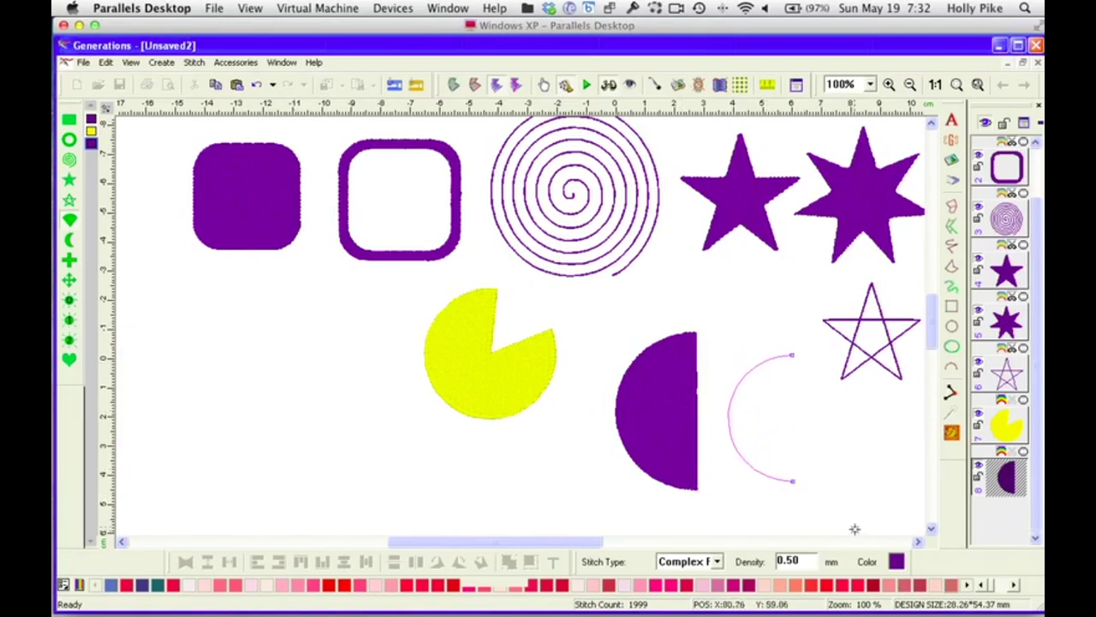
pyautogui.moveTo(792, 484)
pyautogui.mouseDown()
pyautogui.moveTo(742, 455)
pyautogui.moveTo(746, 374)
pyautogui.moveTo(731, 406)
pyautogui.moveTo(775, 487)
pyautogui.moveTo(880, 450)
pyautogui.moveTo(859, 364)
pyautogui.moveTo(809, 342)
pyautogui.moveTo(888, 441)
pyautogui.moveTo(759, 468)
pyautogui.moveTo(742, 418)
pyautogui.moveTo(809, 480)
pyautogui.mouseUp()
pyautogui.click(808, 479)
# Set the stitch type to Triple Run for the open arc, regenerate the stitches, and select the arc
pyautogui.click(951, 431)
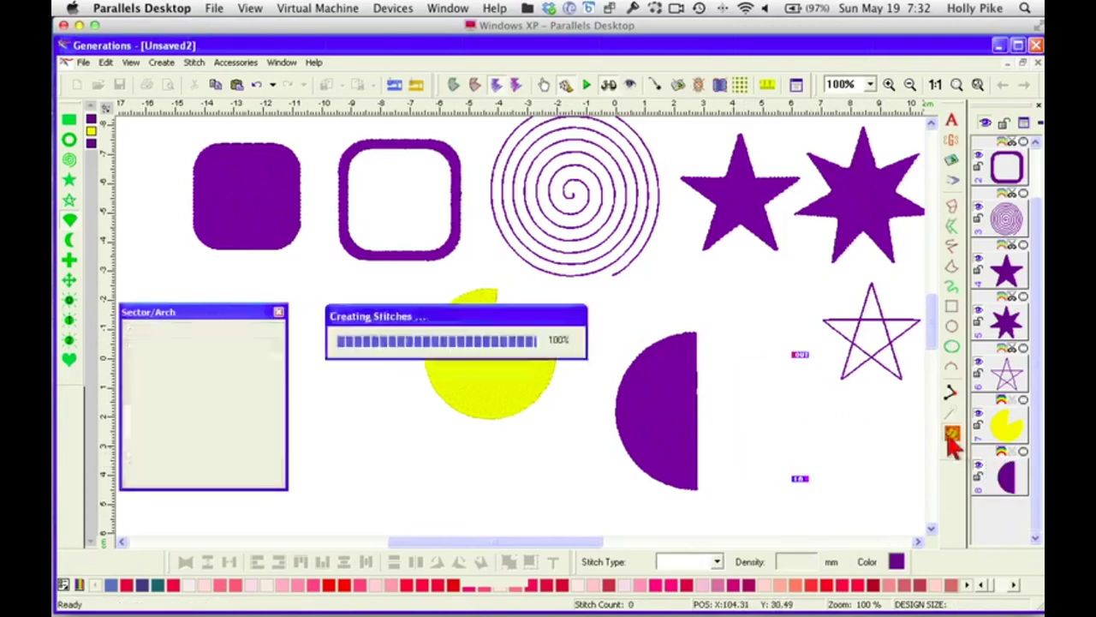
pyautogui.click(717, 562)
pyautogui.click(689, 472)
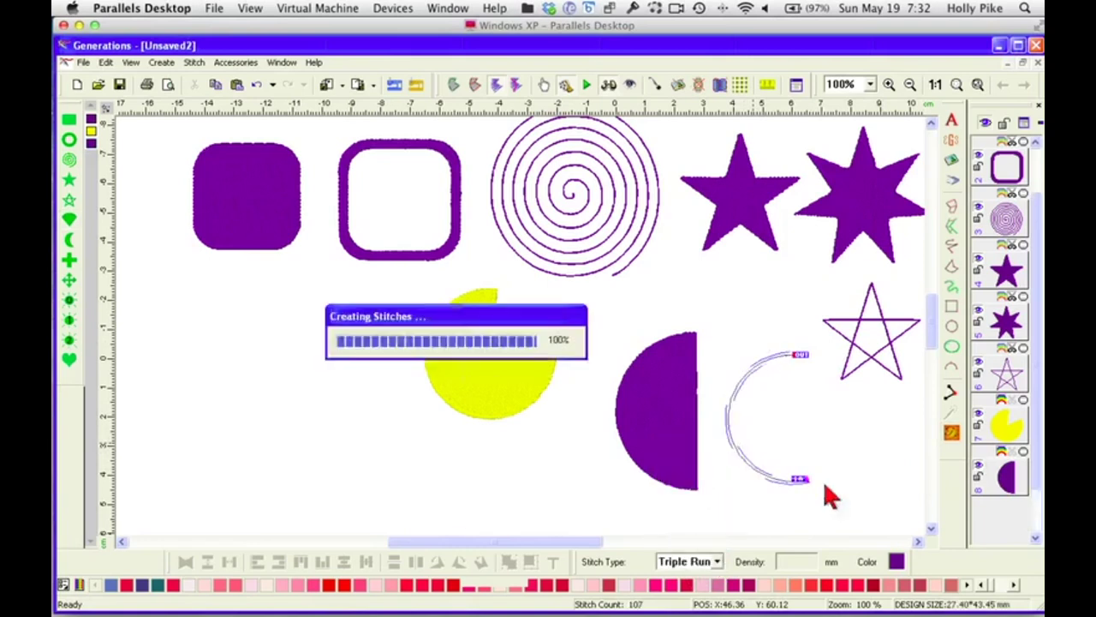
pyautogui.click(873, 449)
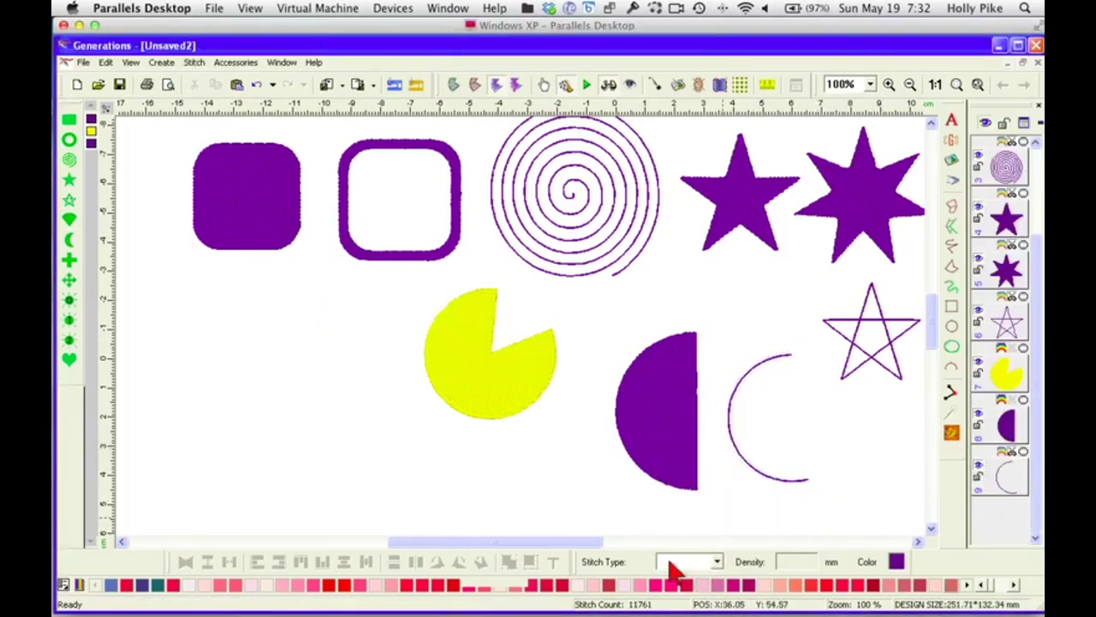
pyautogui.click(717, 561)
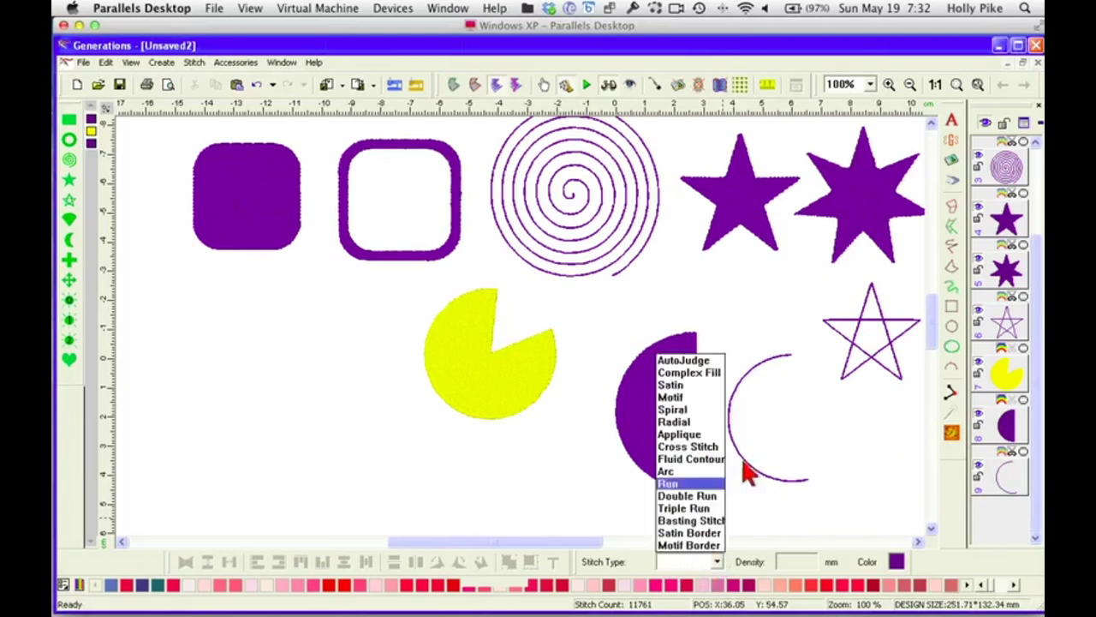
pyautogui.click(1006, 474)
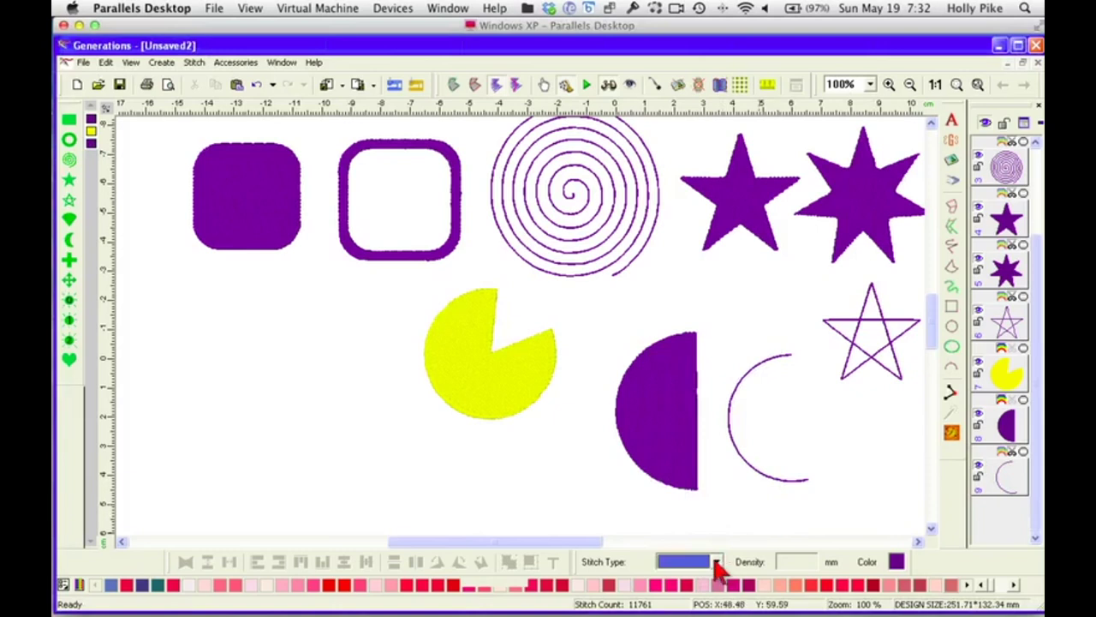
pyautogui.click(716, 563)
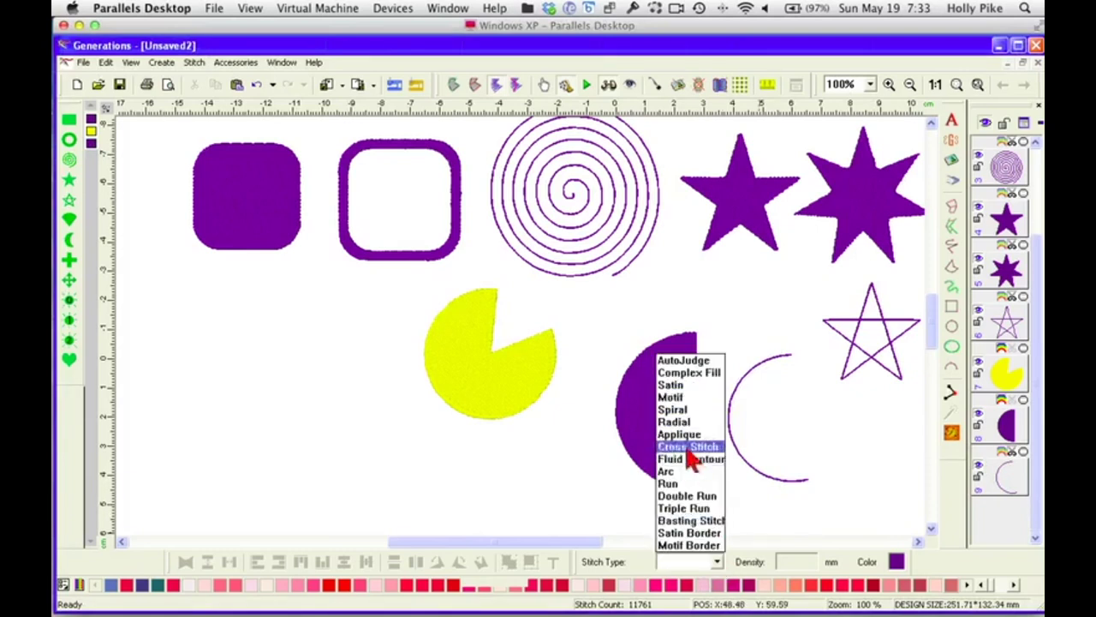
pyautogui.click(696, 508)
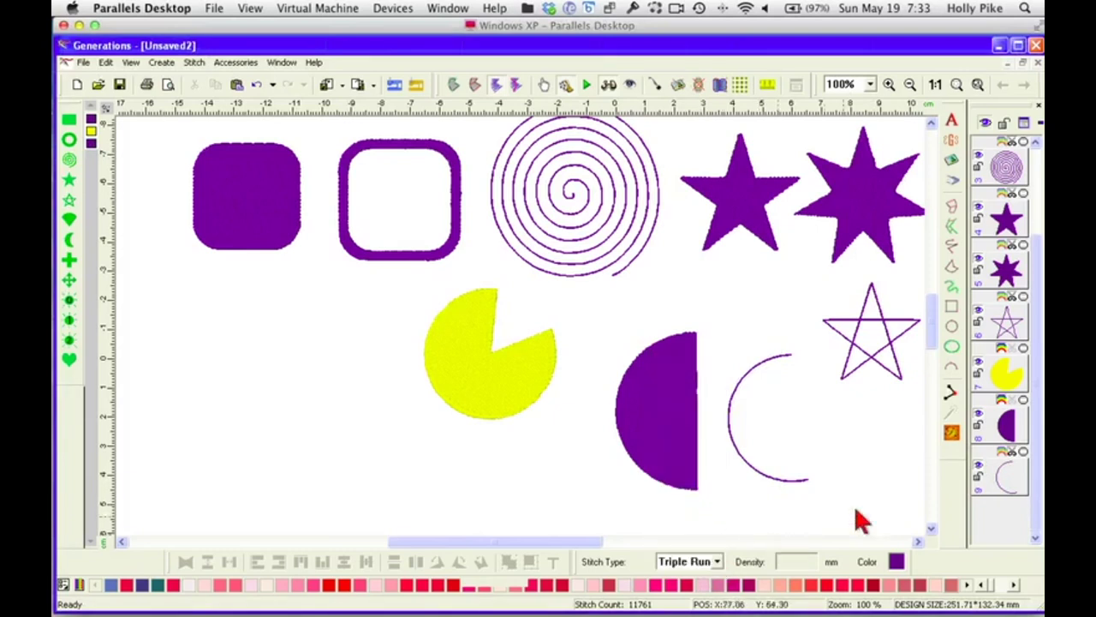
pyautogui.click(952, 433)
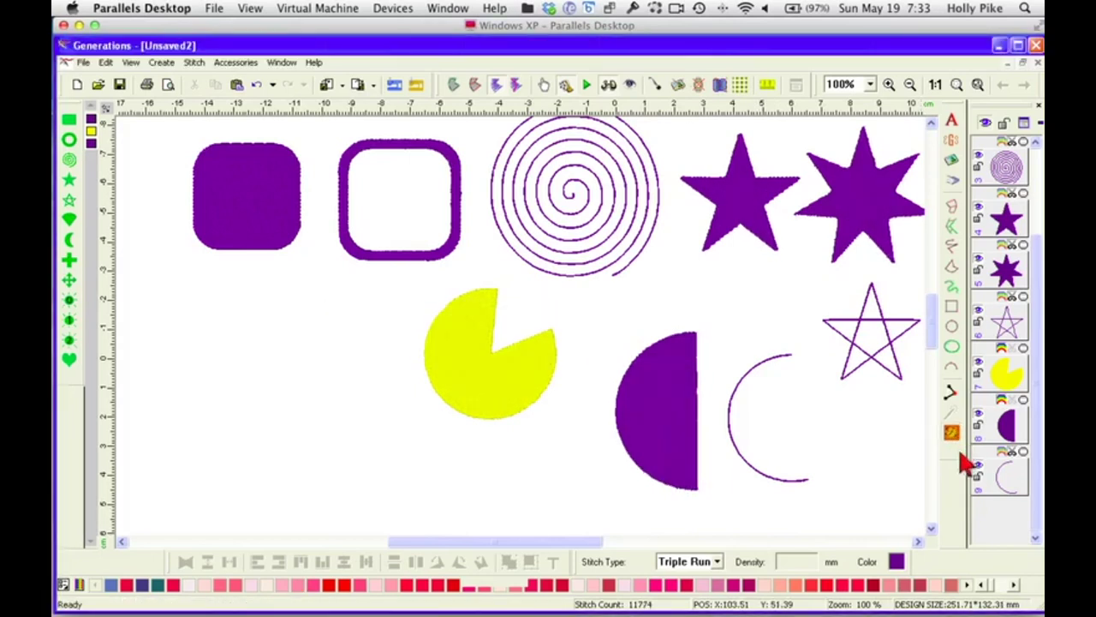
pyautogui.click(732, 406)
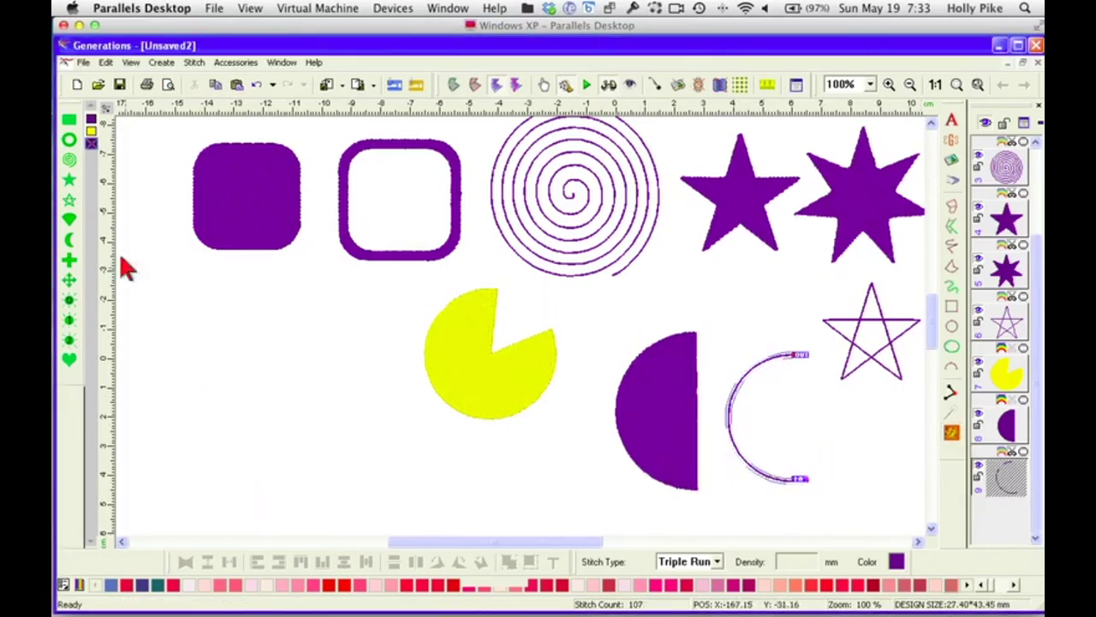
# Draw an Area-type Complex Fill Moon outline between the rounded ring and the bottom of the canvas, beside the yellow sector
pyautogui.click(70, 242)
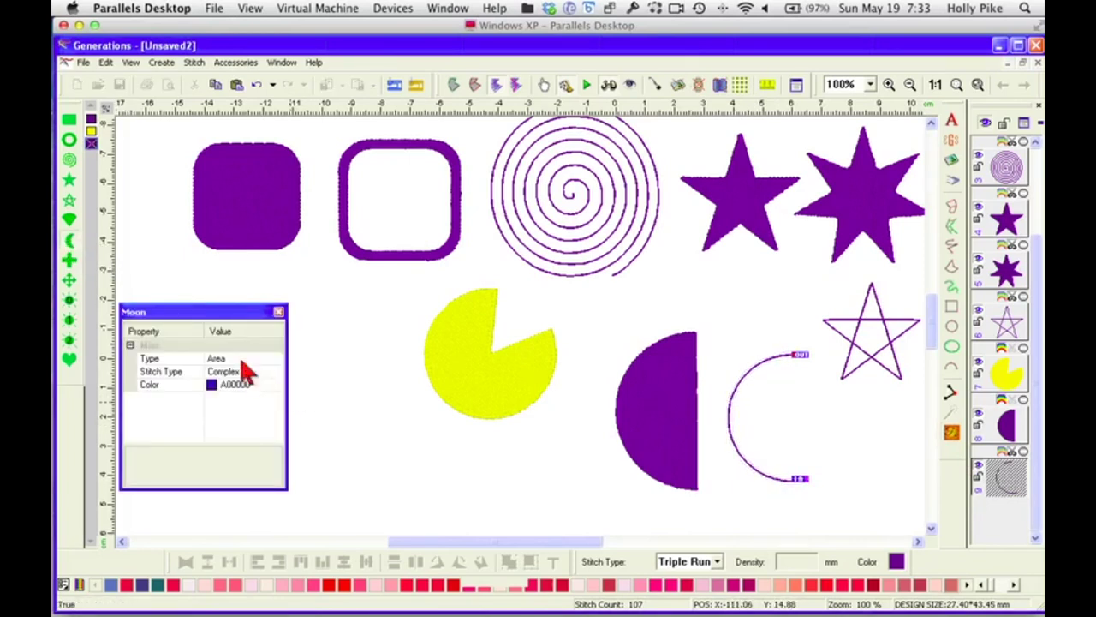
pyautogui.click(278, 360)
pyautogui.click(278, 360)
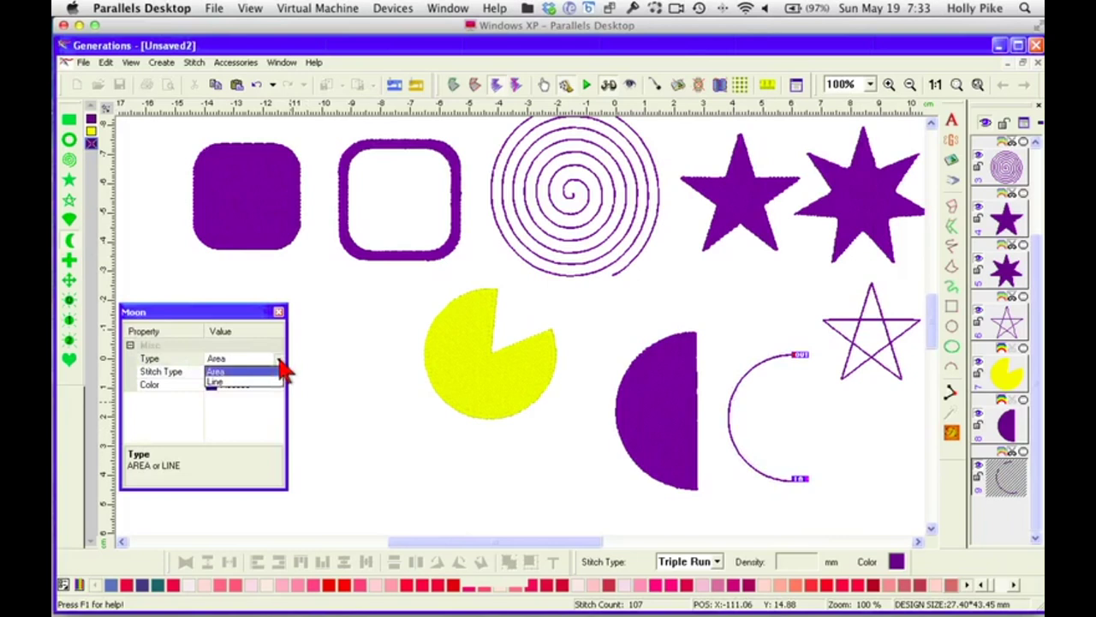
pyautogui.click(279, 359)
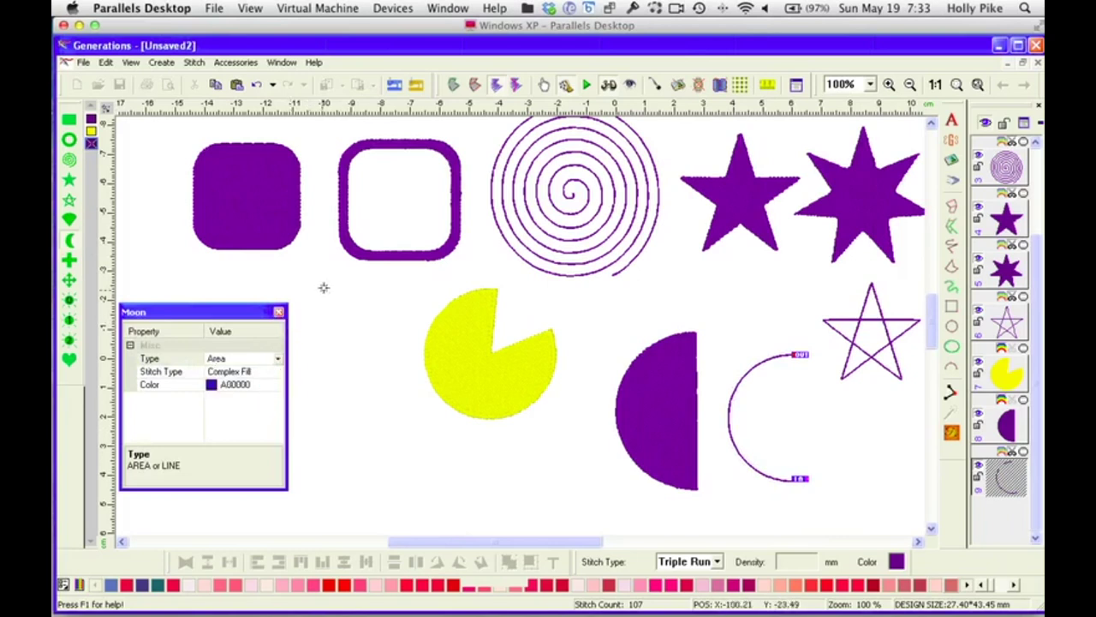
pyautogui.moveTo(324, 286); pyautogui.dragTo(503, 500)
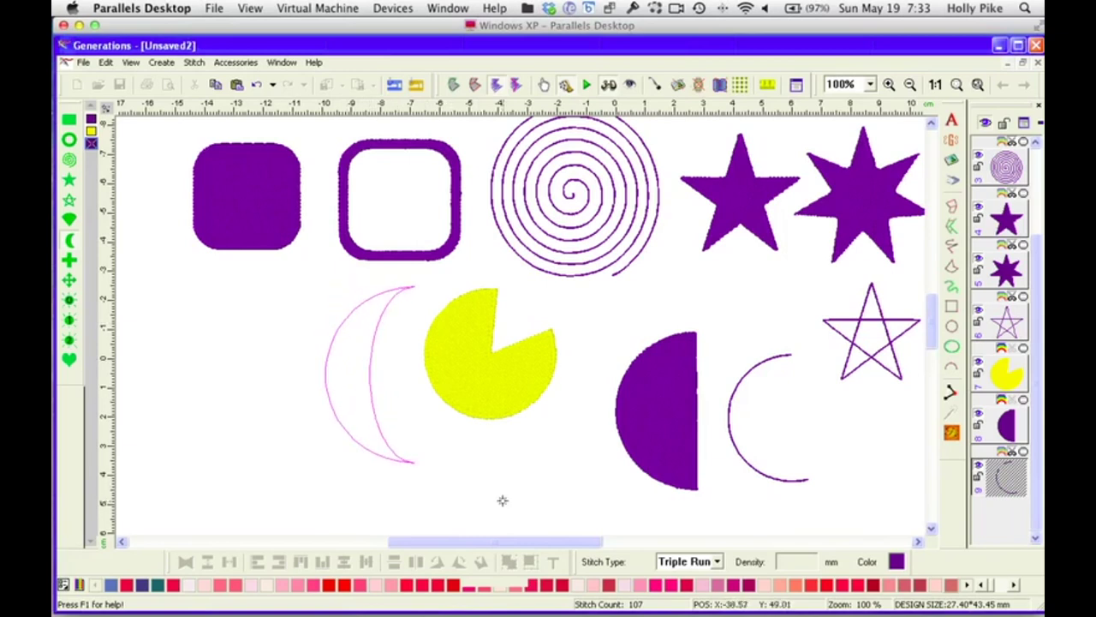
# Bow the moon's inner curve outward, pull it back to a crescent, and generate the filled moon, about 31 by 61 mm
pyautogui.moveTo(370, 373); pyautogui.dragTo(463, 362)
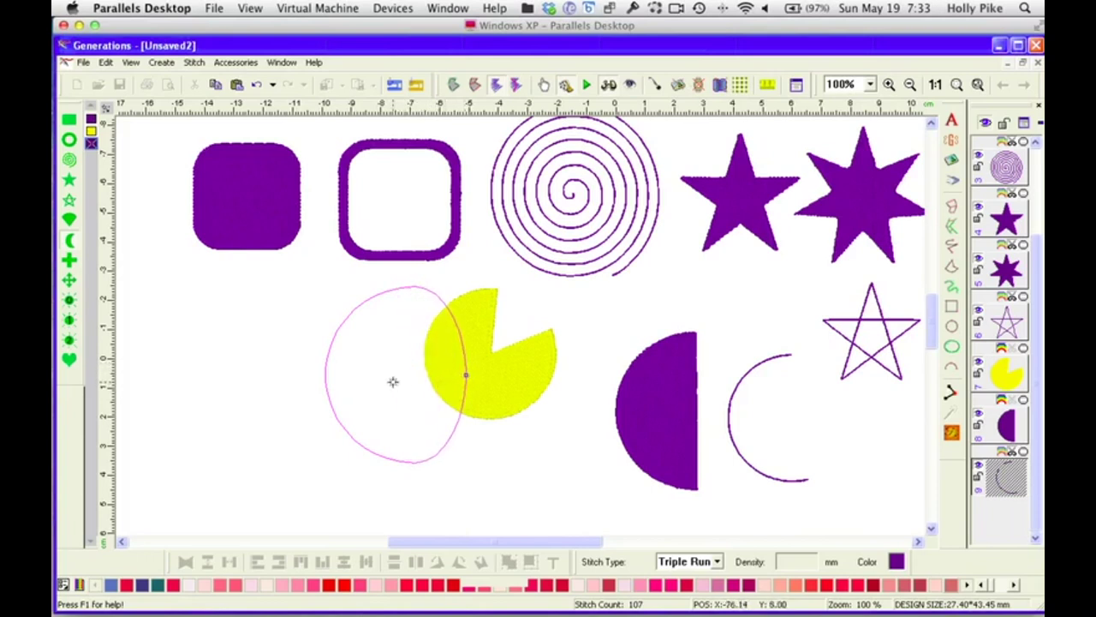
pyautogui.moveTo(465, 374); pyautogui.dragTo(387, 379)
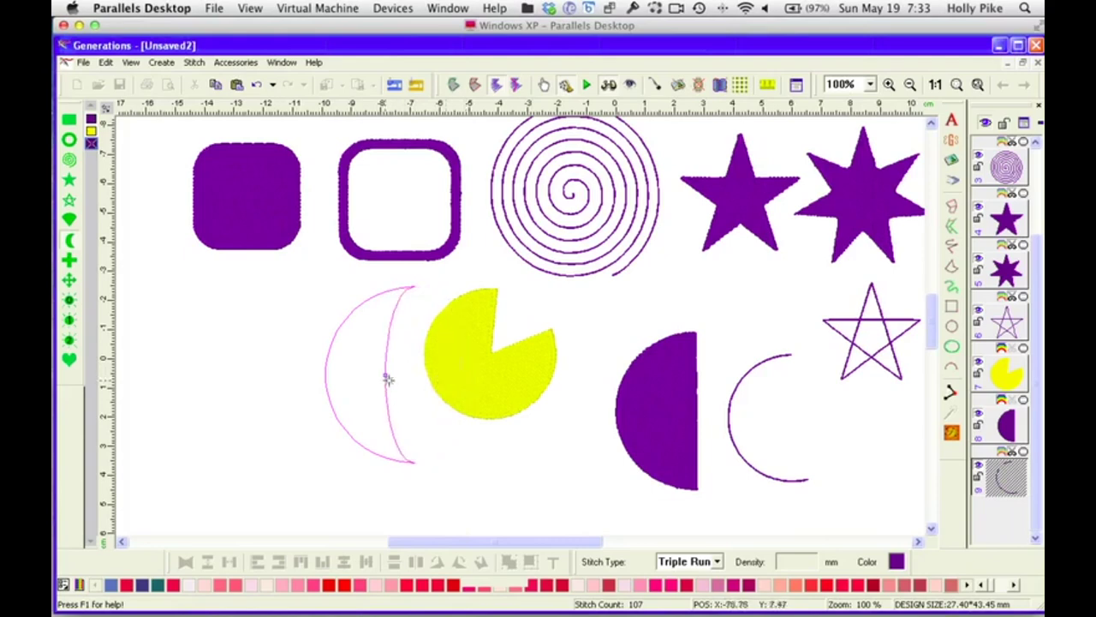
pyautogui.hscroll(10, 850, 429)
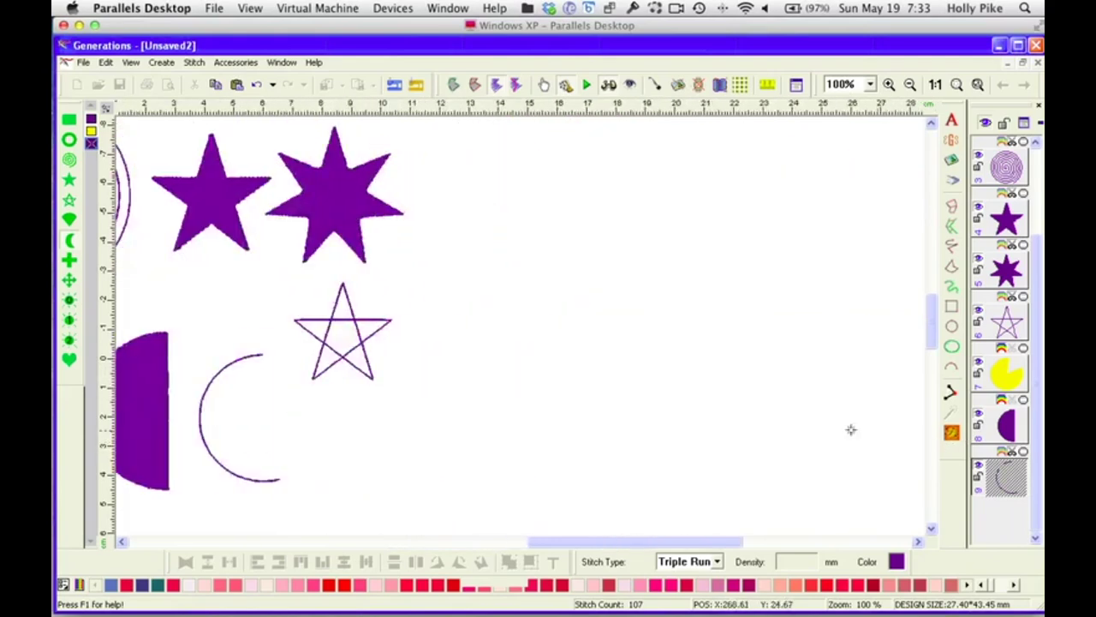
pyautogui.rightClick(494, 420)
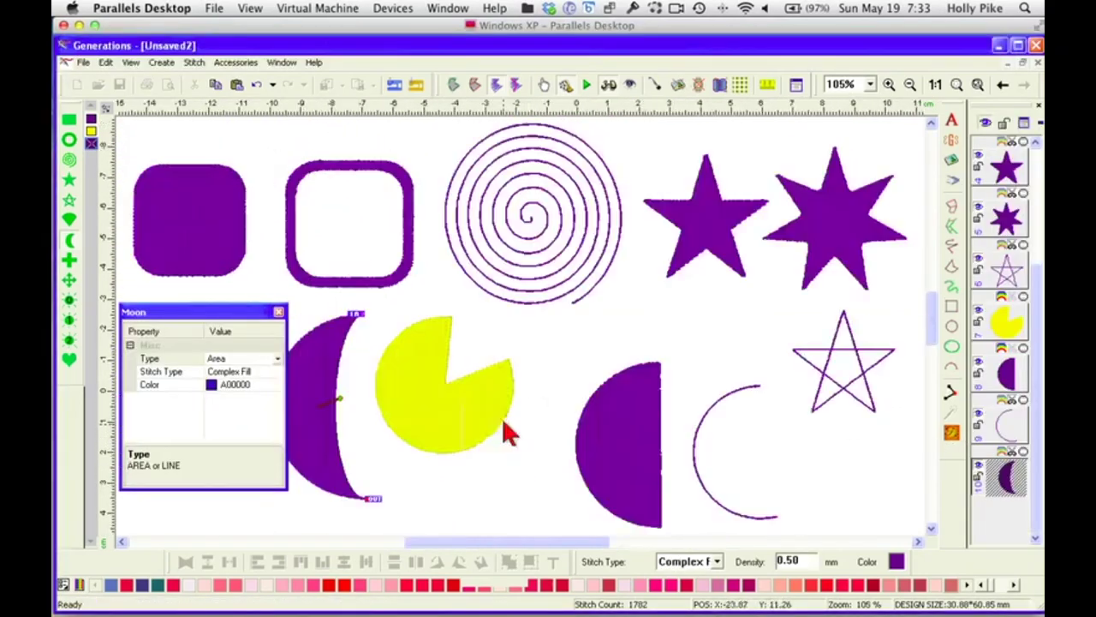
pyautogui.moveTo(549, 542); pyautogui.dragTo(516, 542)
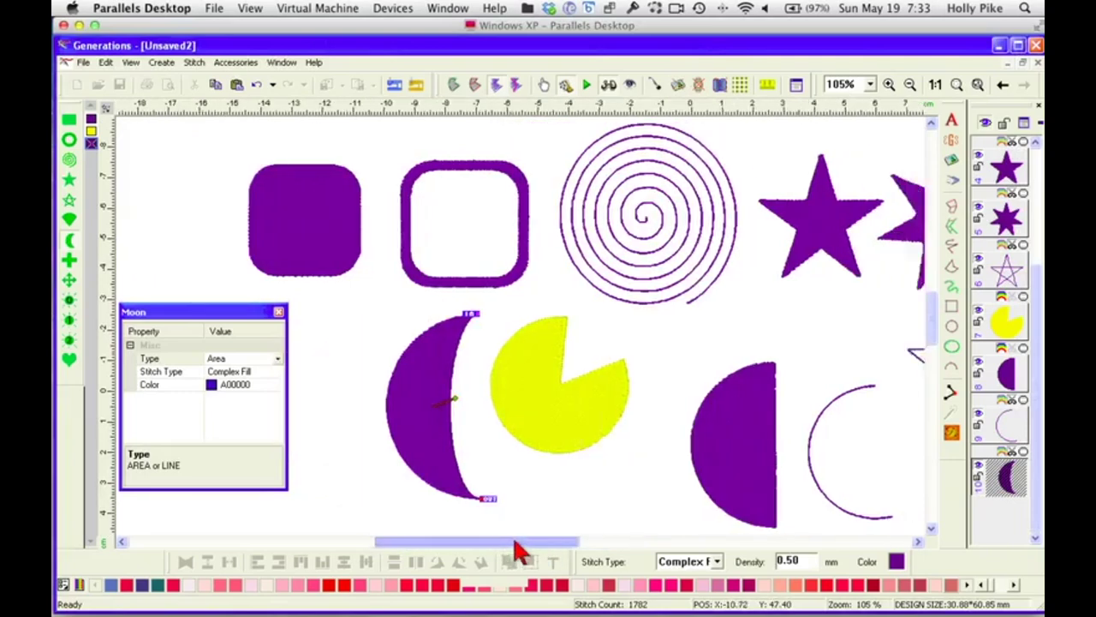
# Rotate the yellow sector so its opening faces the purple half circle, and move the sector and the moon closer to the half circle
pyautogui.click(582, 444)
pyautogui.click(641, 370)
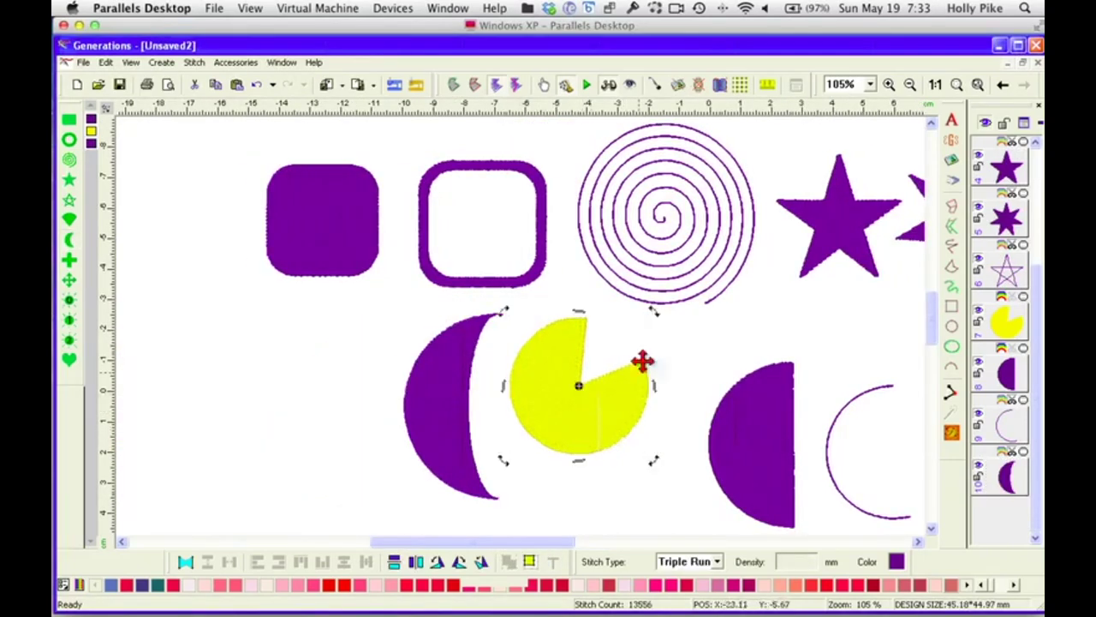
pyautogui.moveTo(656, 315); pyautogui.dragTo(639, 457)
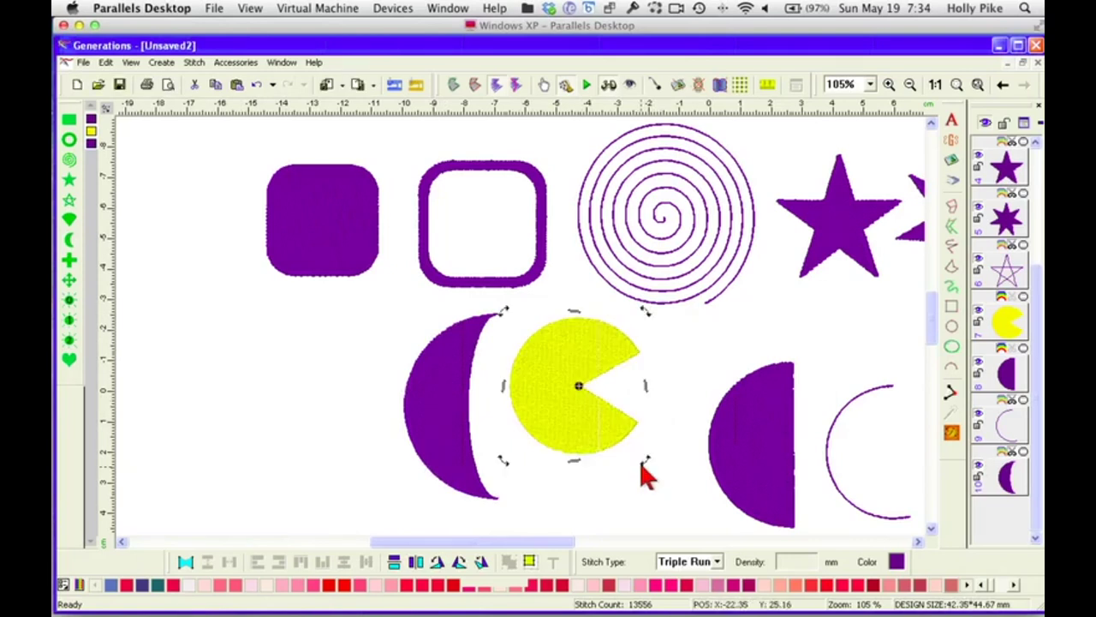
pyautogui.moveTo(577, 433); pyautogui.dragTo(656, 420)
pyautogui.moveTo(460, 451); pyautogui.dragTo(558, 445)
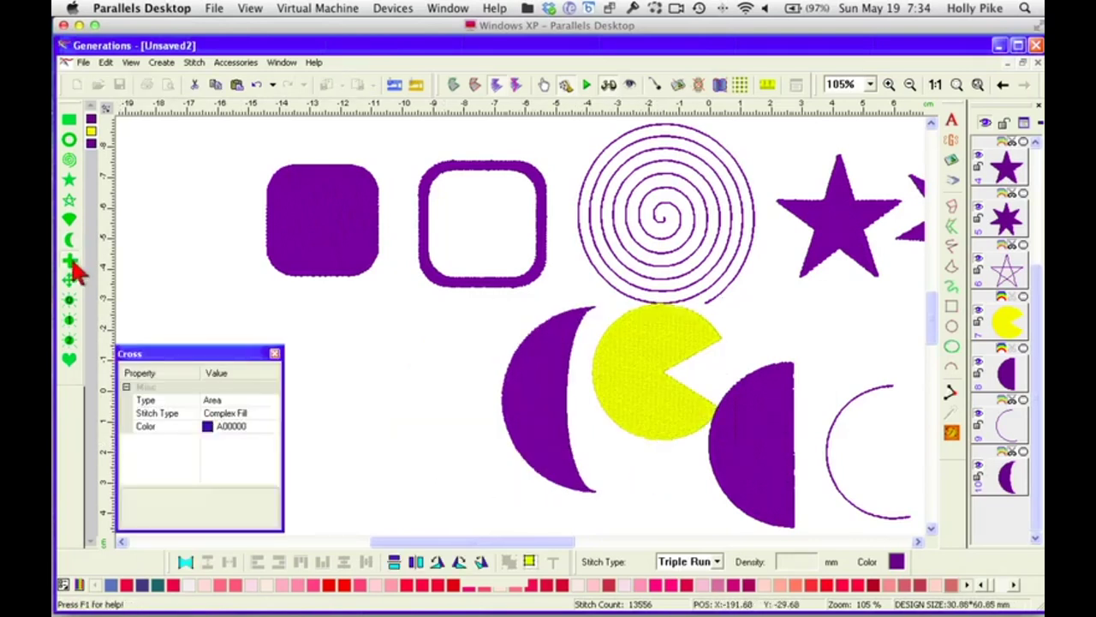
# Draw an Area-type Complex Fill Cross beside the moon, adjust its arm width, and generate it at about 49 by 49 mm
pyautogui.click(270, 403)
pyautogui.click(275, 400)
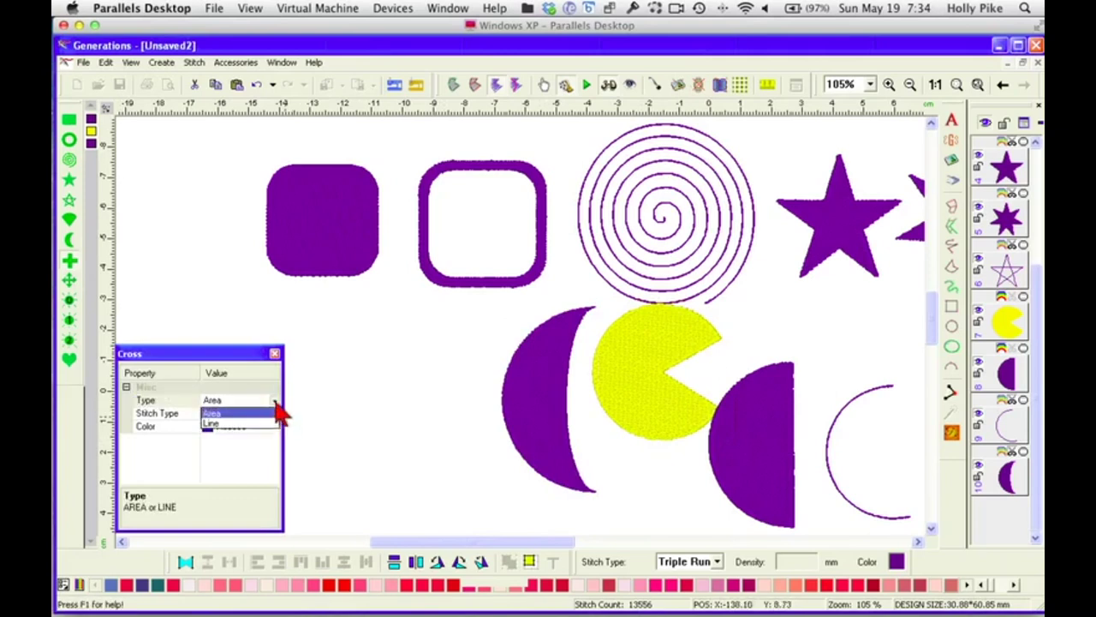
pyautogui.click(272, 412)
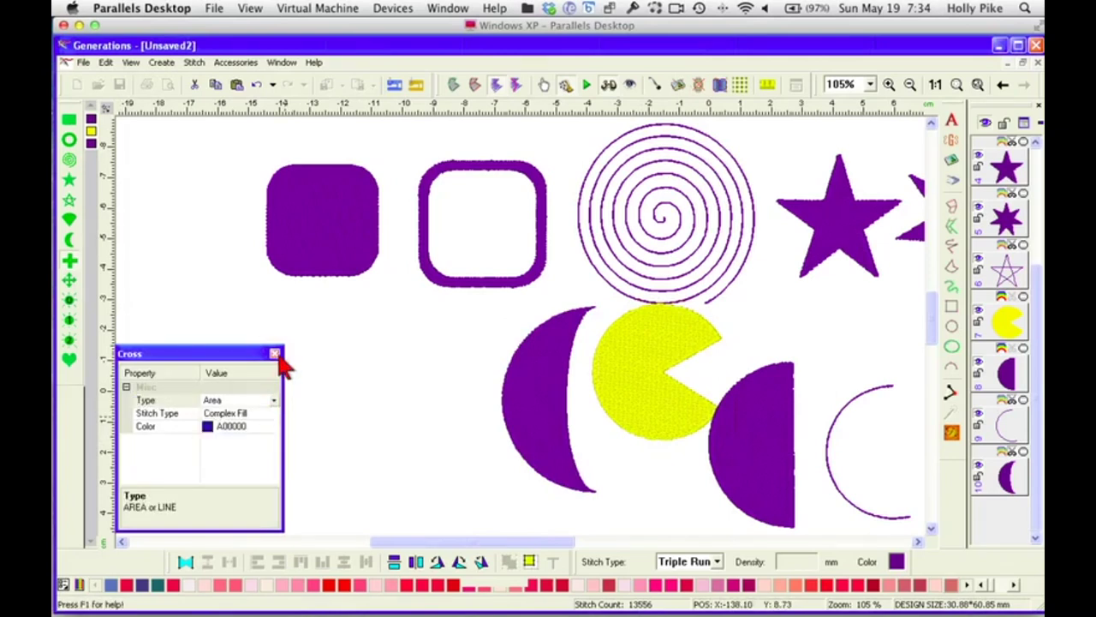
pyautogui.moveTo(343, 323); pyautogui.dragTo(473, 501)
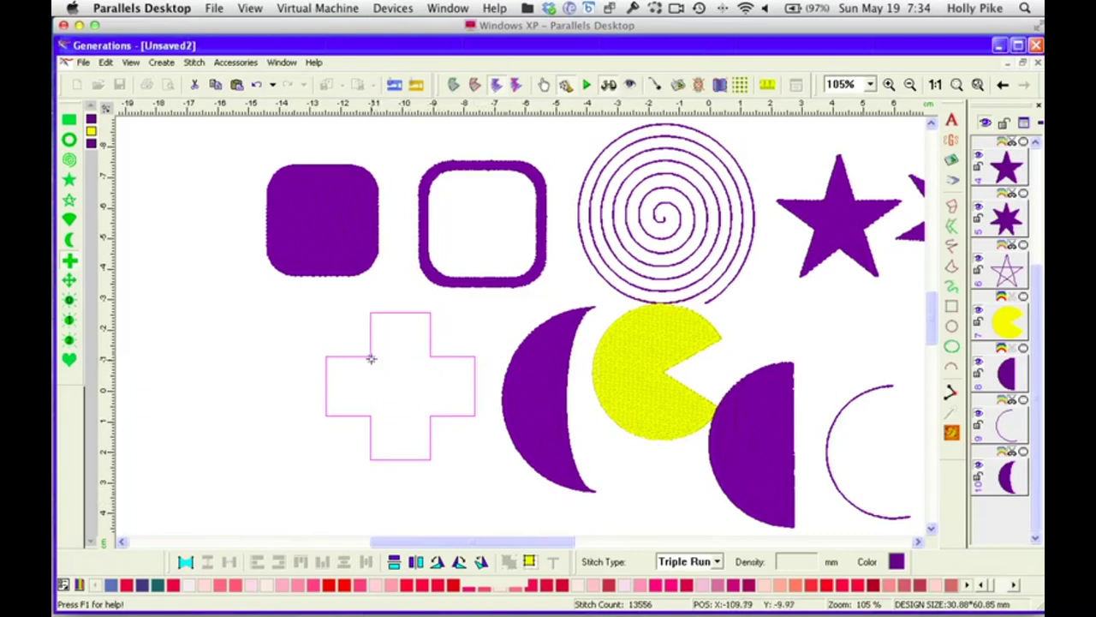
pyautogui.moveTo(370, 356); pyautogui.dragTo(312, 312)
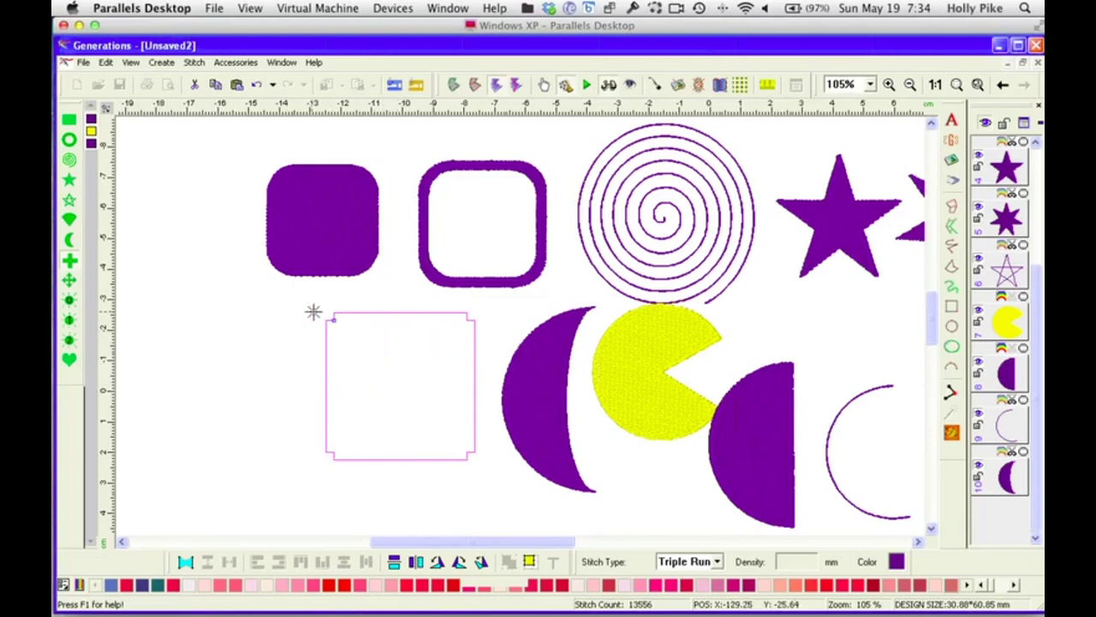
pyautogui.moveTo(322, 316); pyautogui.dragTo(382, 365)
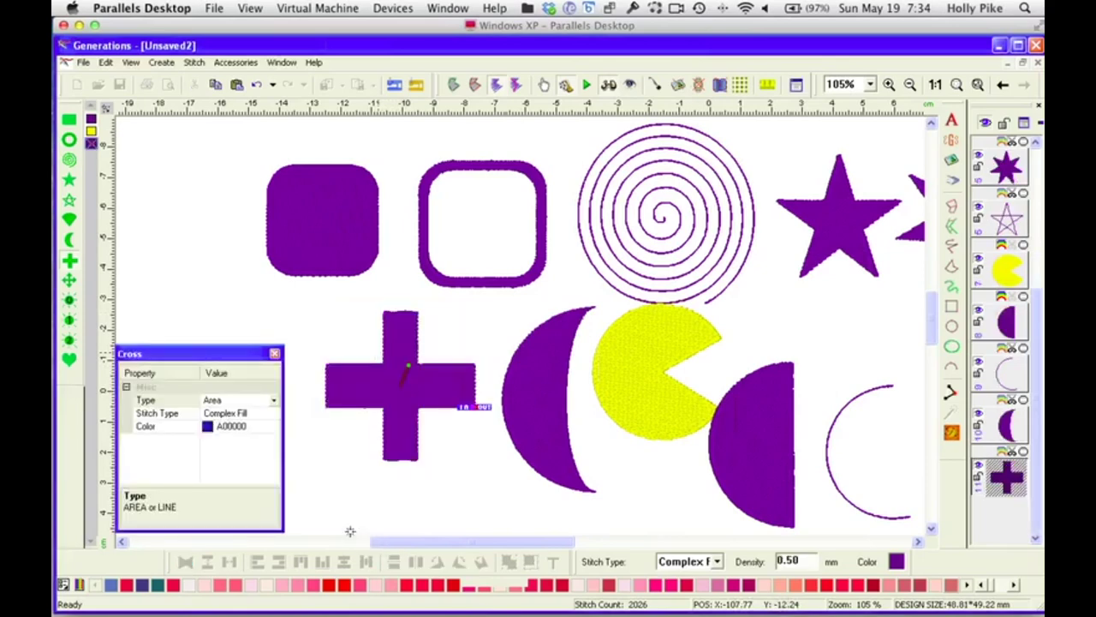
pyautogui.rightClick(406, 396)
# Move the cross up into the row beside the rounded square, and shift the rounded square and rounded ring toward the spiral
pyautogui.moveTo(408, 401); pyautogui.dragTo(202, 223)
pyautogui.moveTo(333, 238); pyautogui.dragTo(369, 234)
pyautogui.moveTo(546, 262); pyautogui.dragTo(564, 252)
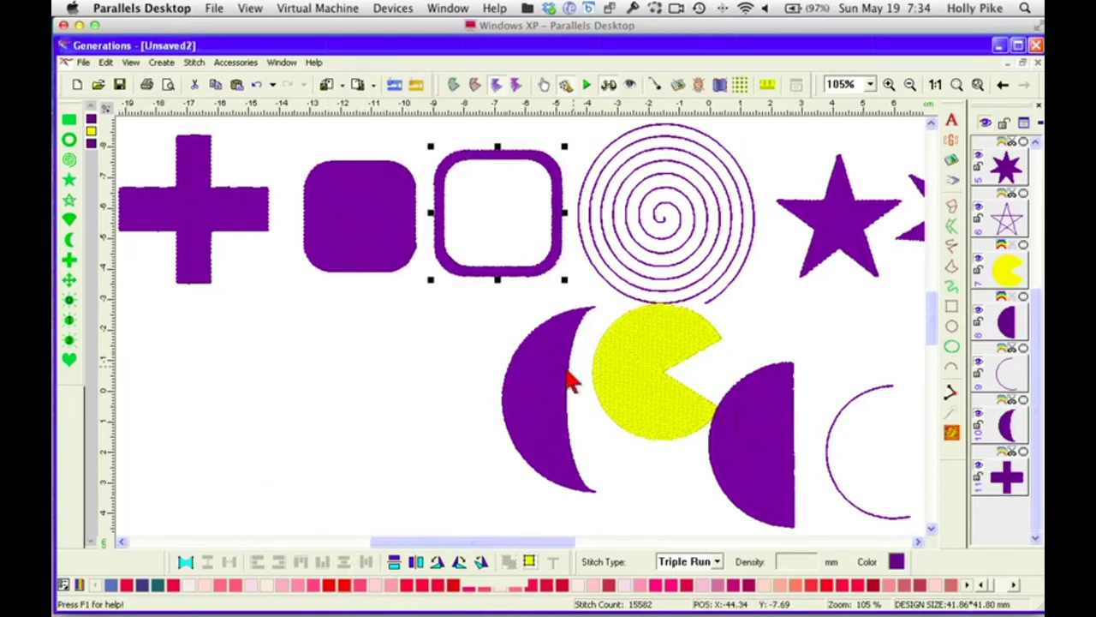
# Shrink the spiral to about 39 by 40 mm and the seven-pointed star to about 38 by 38 mm, arranging both stars beside the spiral
pyautogui.click(735, 267)
pyautogui.moveTo(736, 287); pyautogui.dragTo(698, 250)
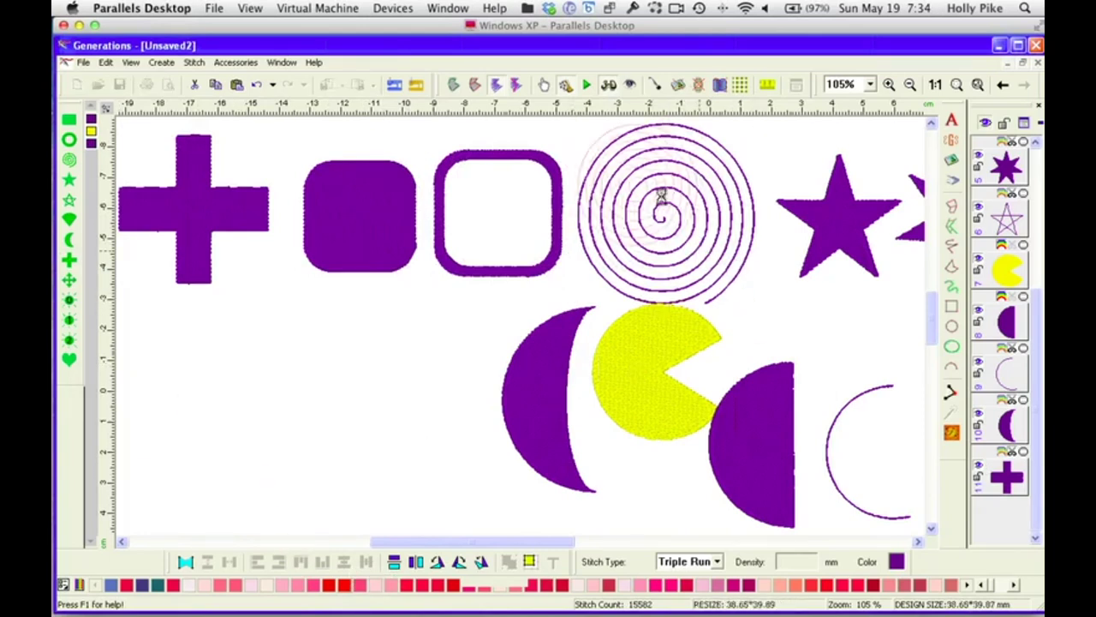
pyautogui.moveTo(653, 184); pyautogui.dragTo(662, 210)
pyautogui.moveTo(835, 223); pyautogui.dragTo(751, 195)
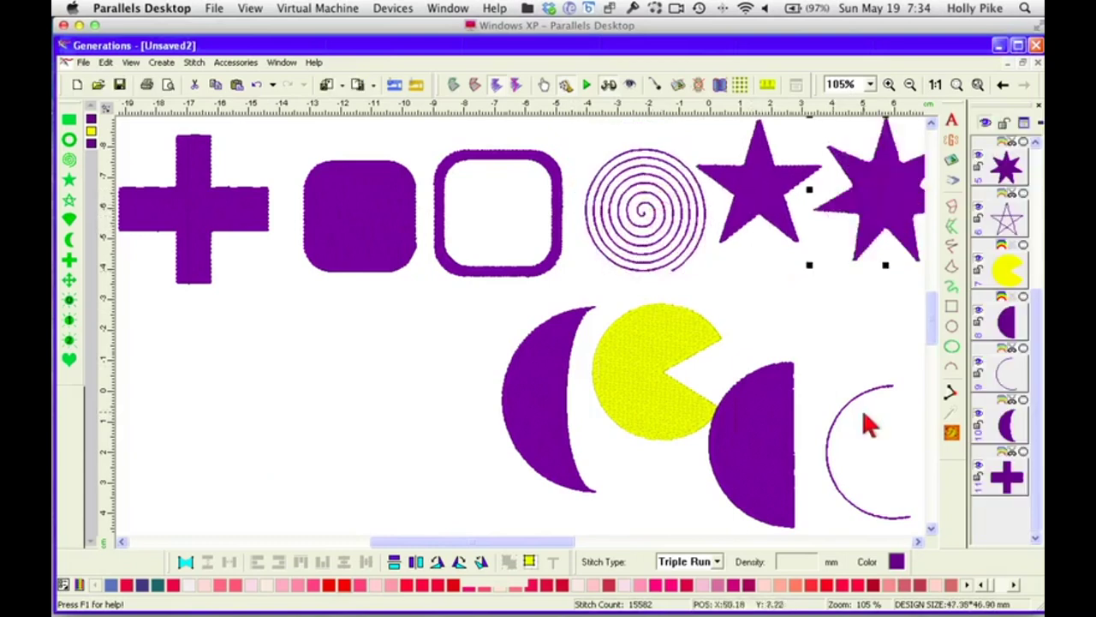
pyautogui.moveTo(807, 262); pyautogui.dragTo(819, 265)
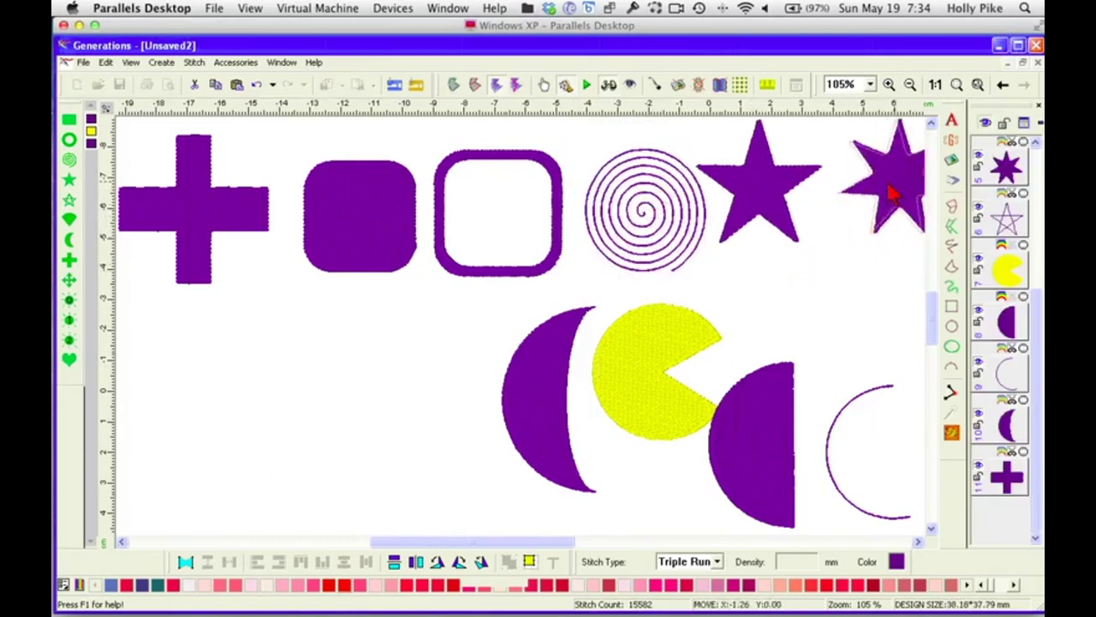
# Move the open arc below the seven-pointed star, and shrink the half circle to about 18 by 35 mm beside the arc
pyautogui.click(829, 450)
pyautogui.moveTo(829, 450); pyautogui.dragTo(822, 311)
pyautogui.click(784, 491)
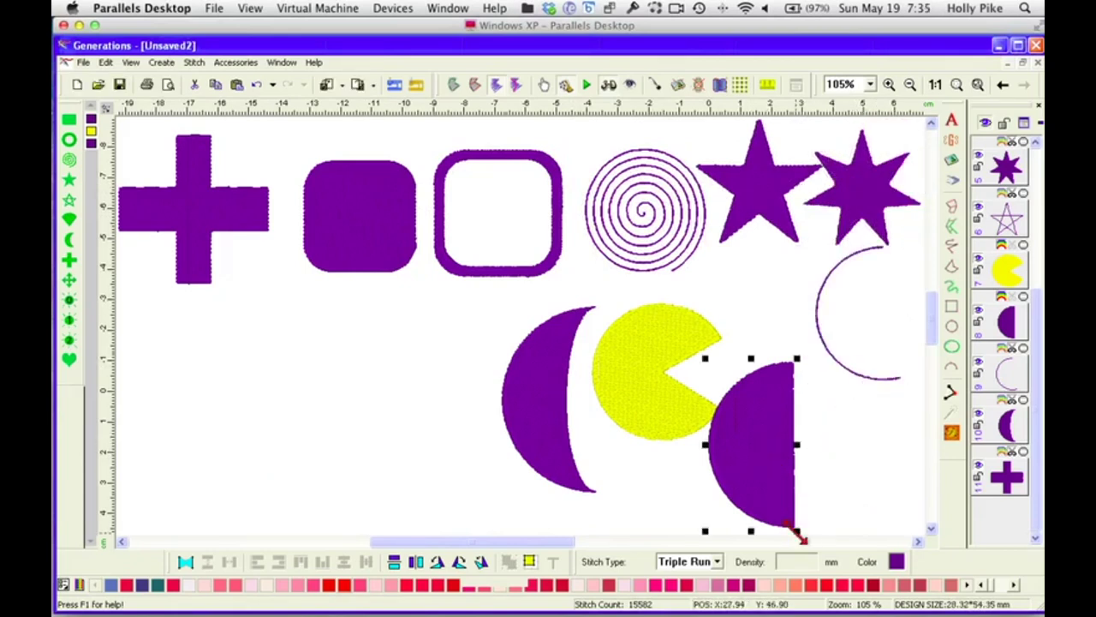
pyautogui.moveTo(798, 533); pyautogui.dragTo(769, 492)
pyautogui.moveTo(744, 445); pyautogui.dragTo(743, 447)
pyautogui.moveTo(764, 411); pyautogui.dragTo(783, 338)
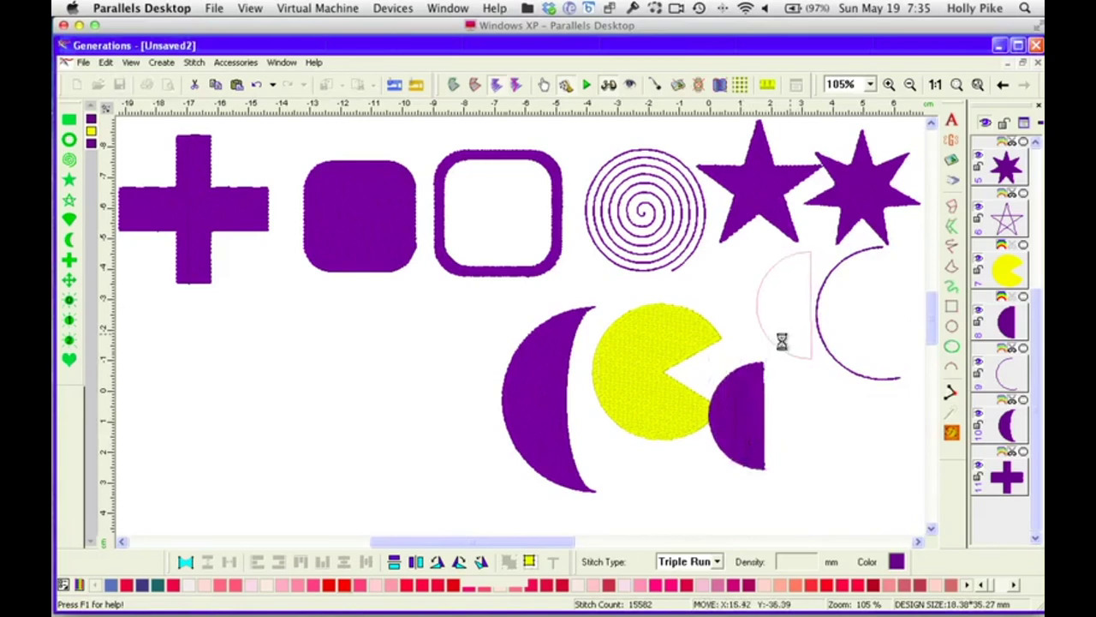
# Shrink the yellow sector and the moon, line them up beside the half circle, and regenerate the stitches of the design
pyautogui.click(692, 411)
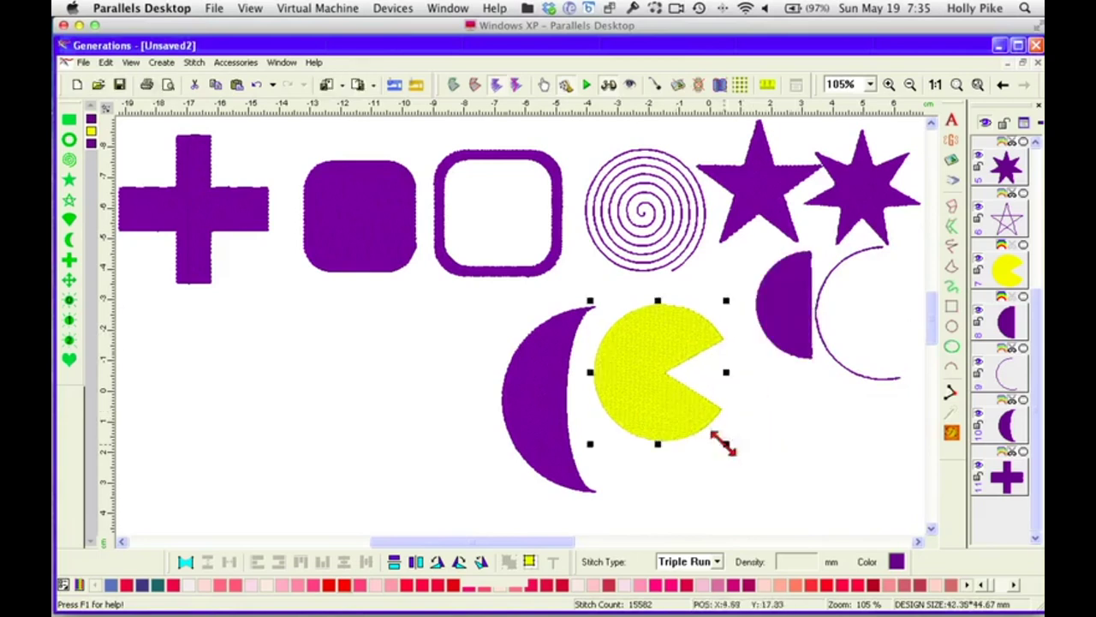
pyautogui.moveTo(719, 443); pyautogui.dragTo(690, 415)
pyautogui.moveTo(649, 379); pyautogui.dragTo(687, 320)
pyautogui.click(553, 445)
pyautogui.moveTo(598, 495); pyautogui.dragTo(595, 340)
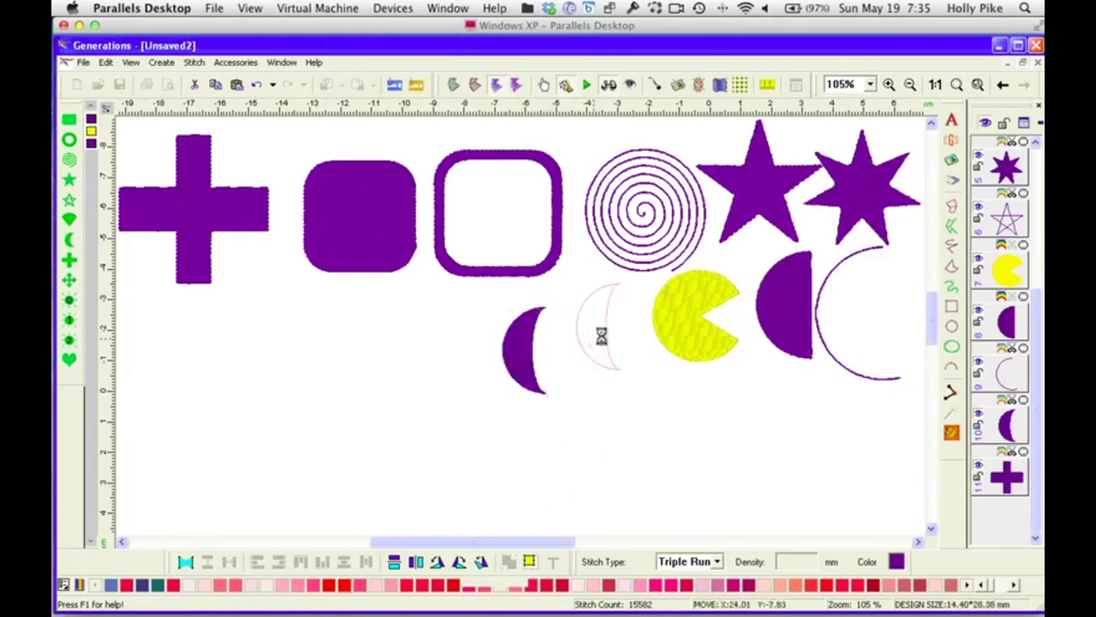
pyautogui.click(951, 433)
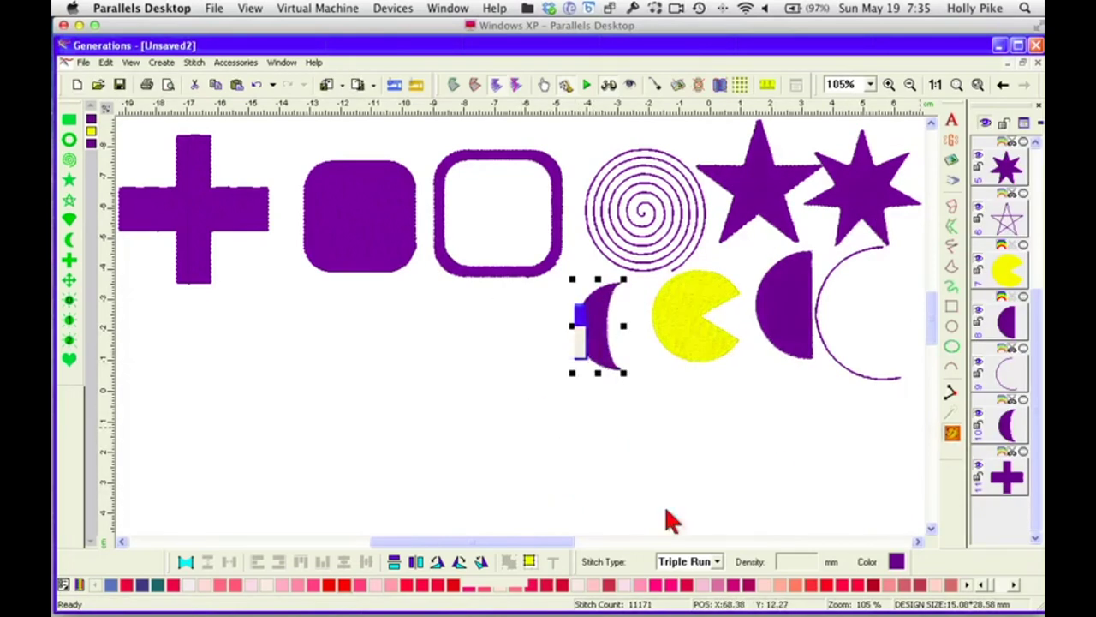
pyautogui.click(460, 431)
# Draw an Area-type Complex Fill Cross Arrow outline below the yellow sector
pyautogui.click(70, 281)
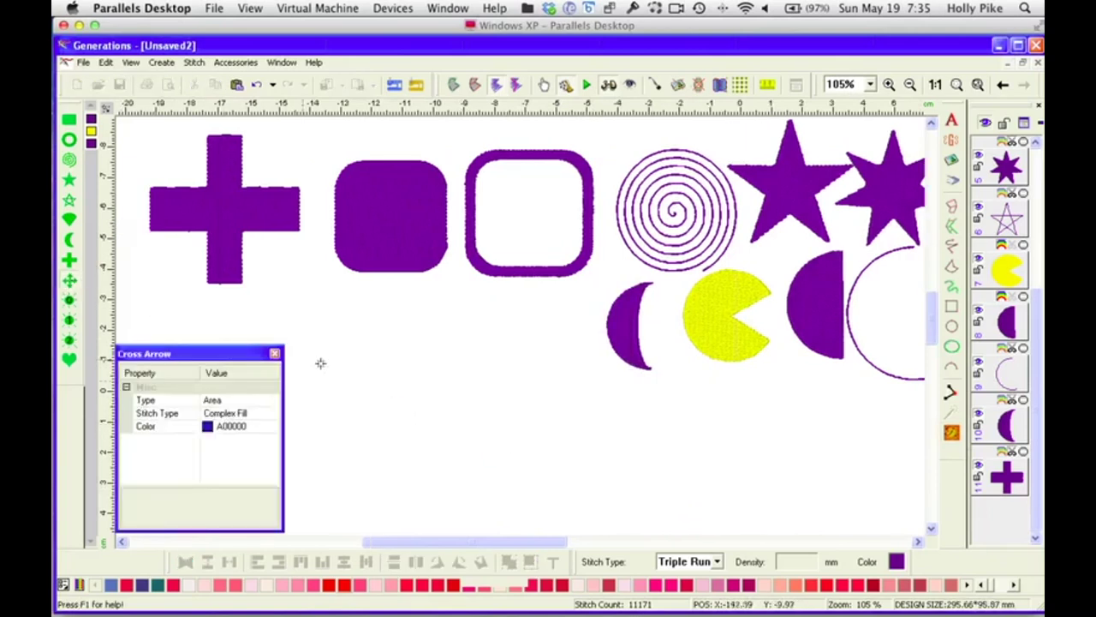
pyautogui.click(257, 400)
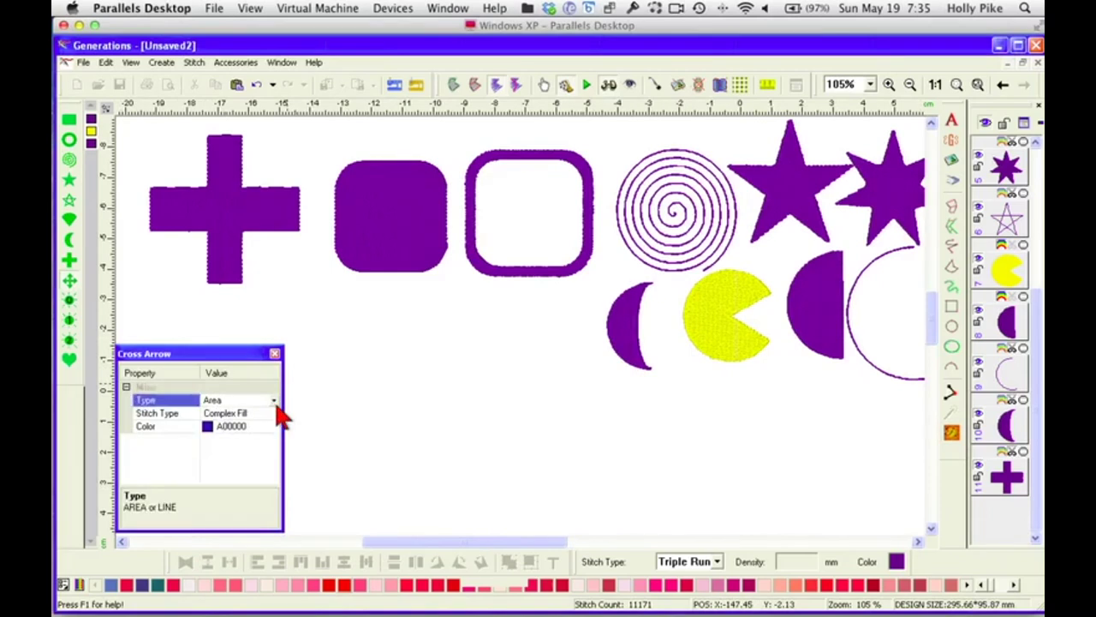
pyautogui.click(275, 401)
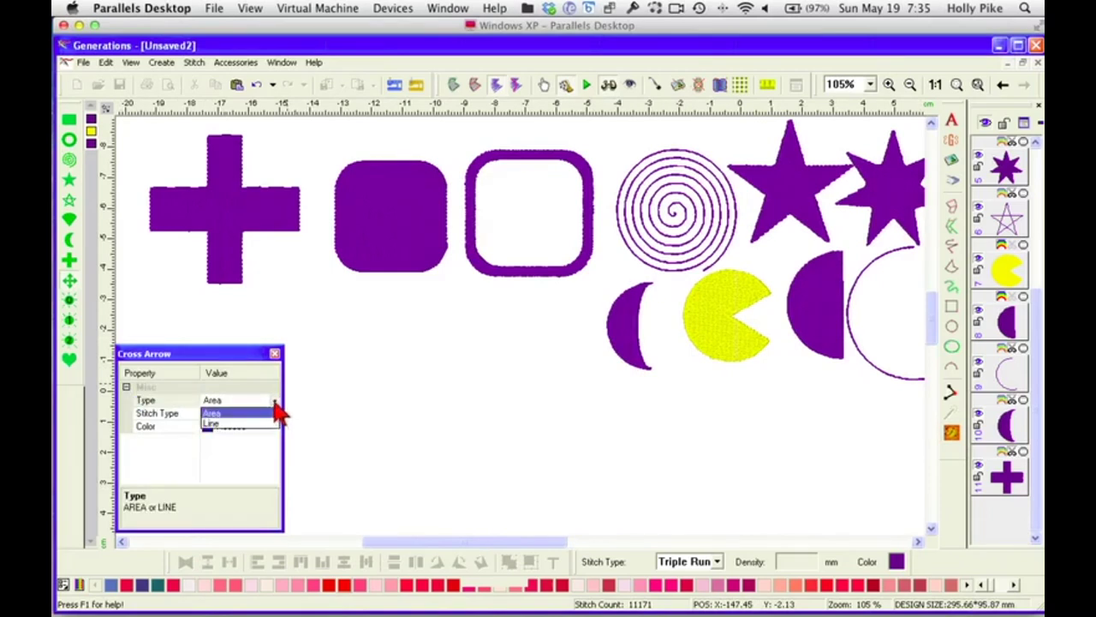
pyautogui.click(275, 412)
pyautogui.moveTo(706, 390); pyautogui.dragTo(802, 454)
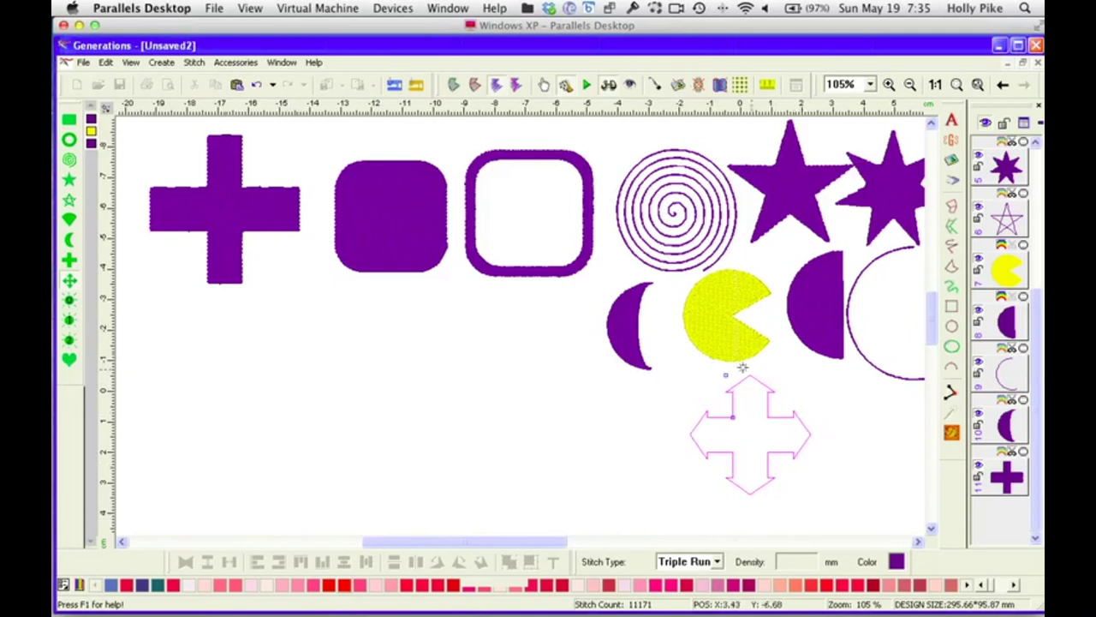
# Reshape the cross arrow into a broad four-pointed figure, generate it at about 52 by 53 mm, and move it clear of the yellow sector
pyautogui.moveTo(726, 374); pyautogui.dragTo(674, 399)
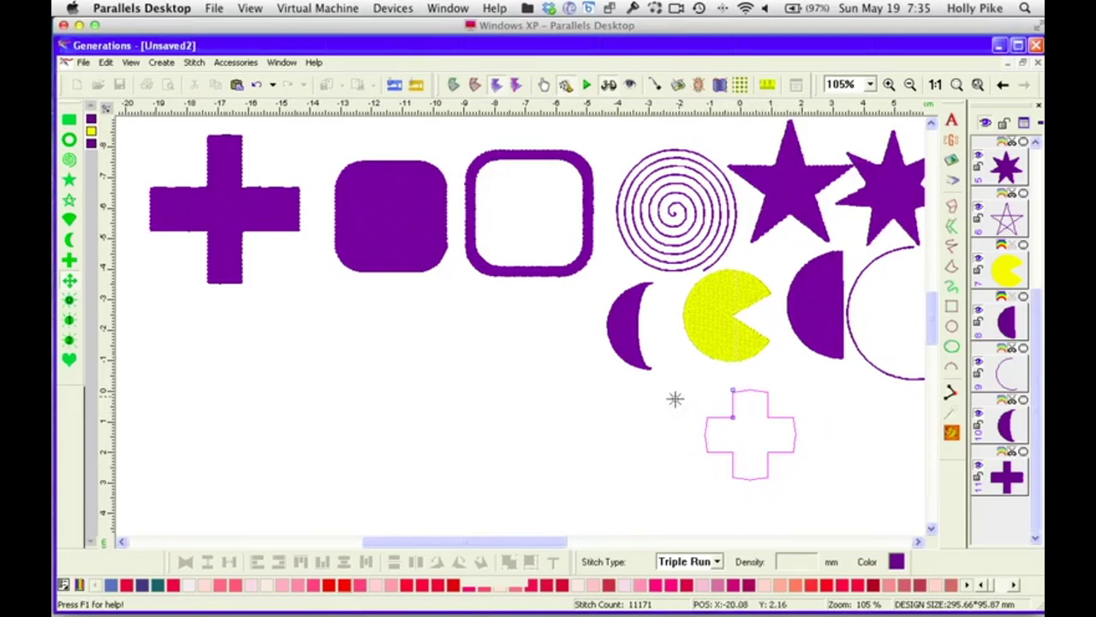
pyautogui.moveTo(582, 484); pyautogui.dragTo(759, 349)
pyautogui.moveTo(761, 300); pyautogui.dragTo(692, 347)
pyautogui.moveTo(732, 418); pyautogui.dragTo(828, 390)
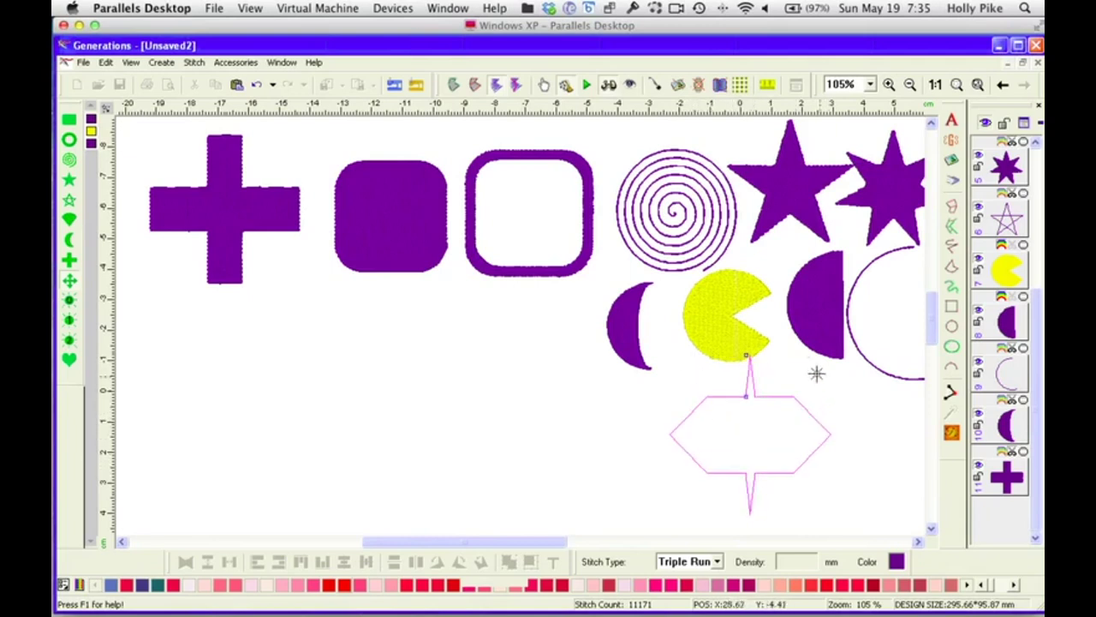
pyautogui.moveTo(744, 378); pyautogui.dragTo(728, 385)
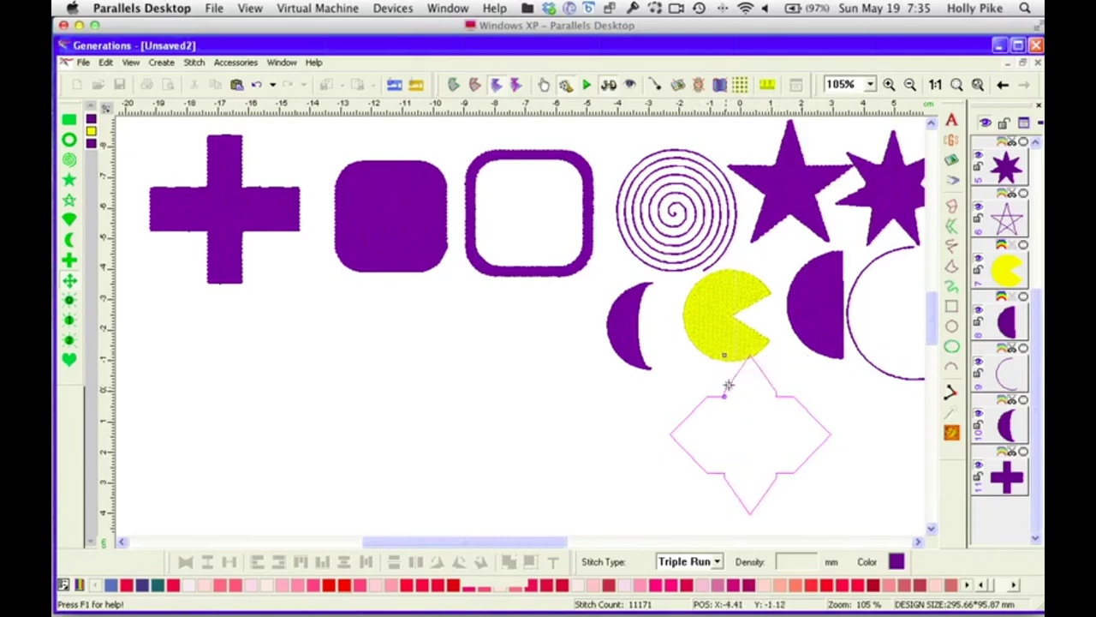
pyautogui.press('Return')
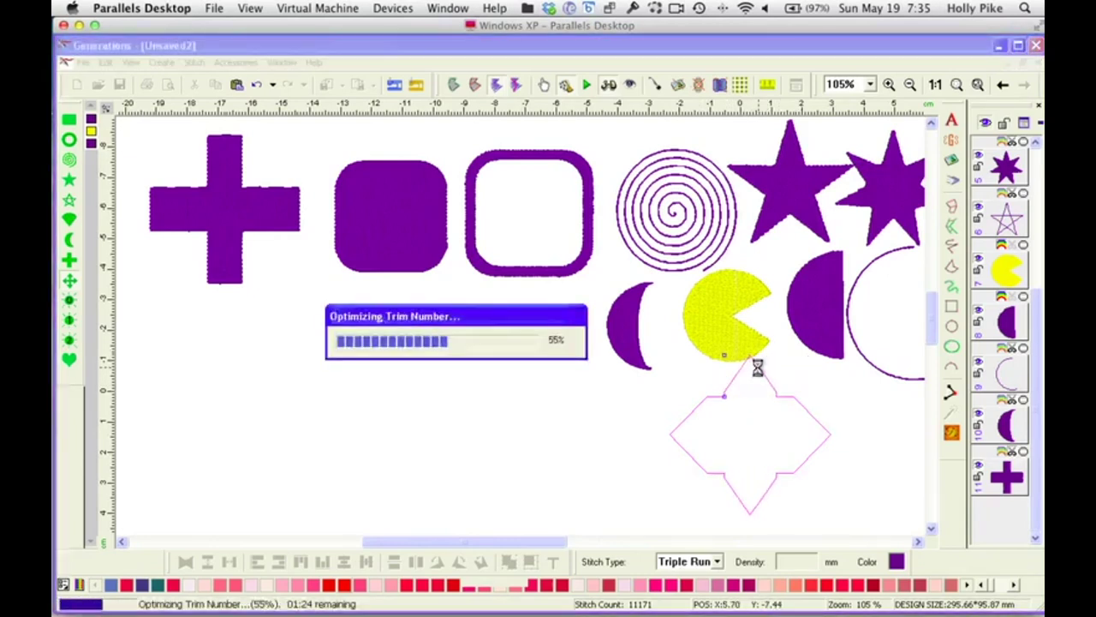
pyautogui.click(763, 444)
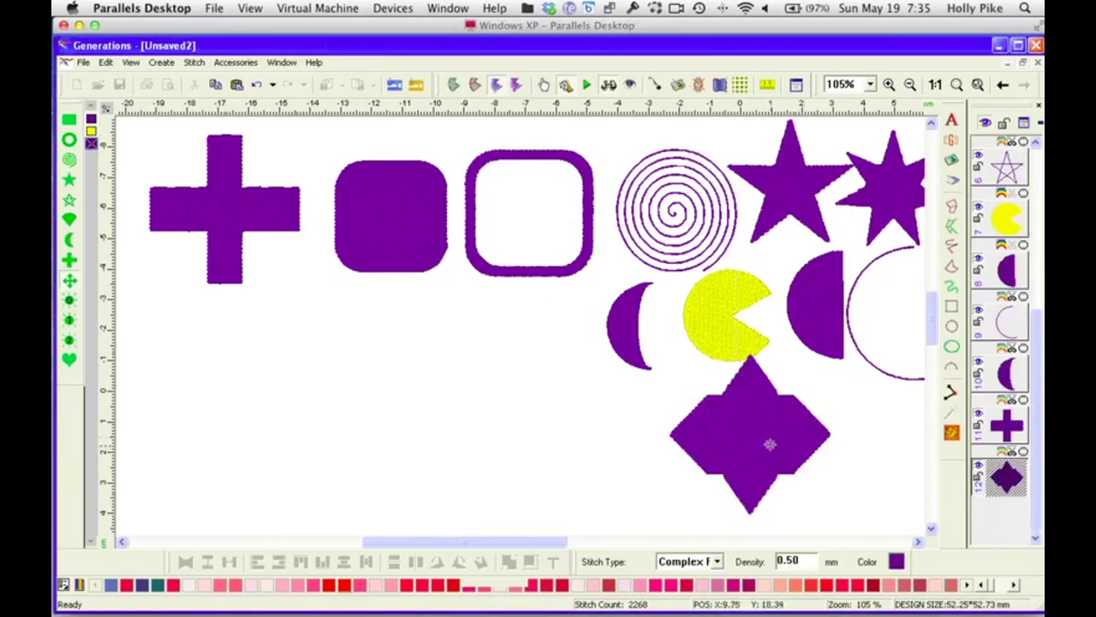
pyautogui.moveTo(773, 458); pyautogui.dragTo(818, 445)
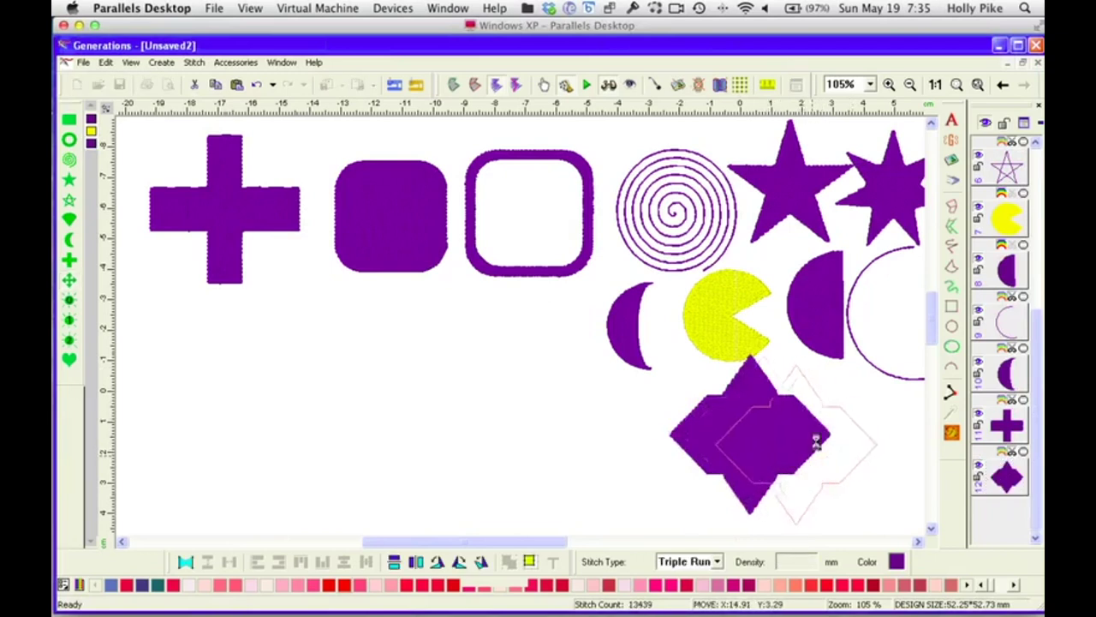
# Draw an Area-type Complex Fill Sun with Power of Sun 8 below the rounded ring, and generate it at about 36 by 36 mm
pyautogui.click(71, 305)
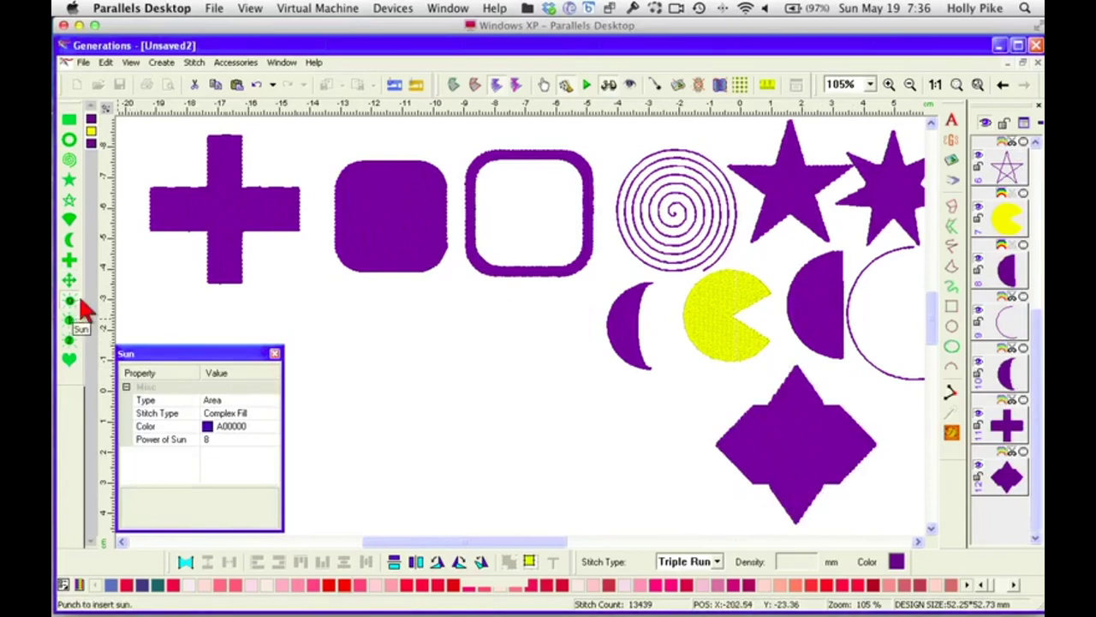
pyautogui.click(268, 400)
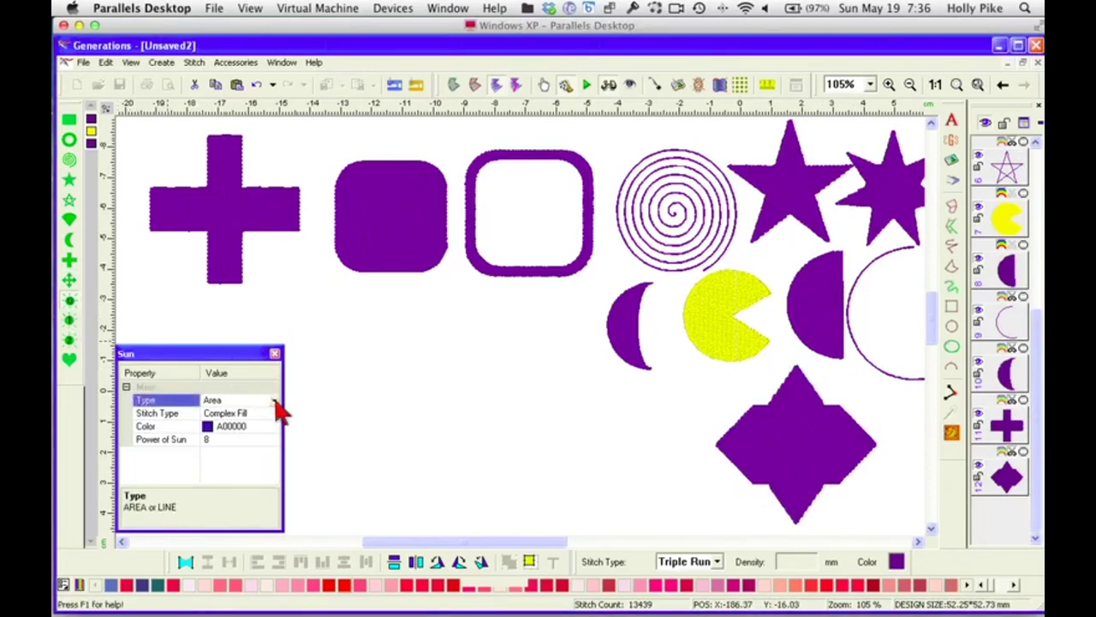
pyautogui.click(275, 403)
pyautogui.click(276, 410)
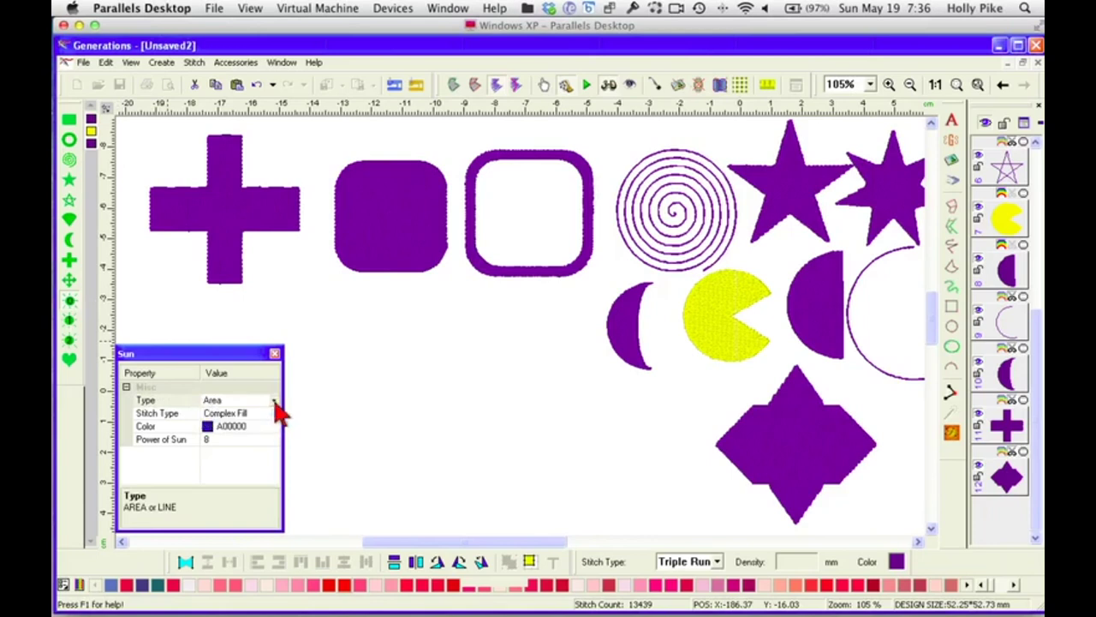
pyautogui.click(217, 438)
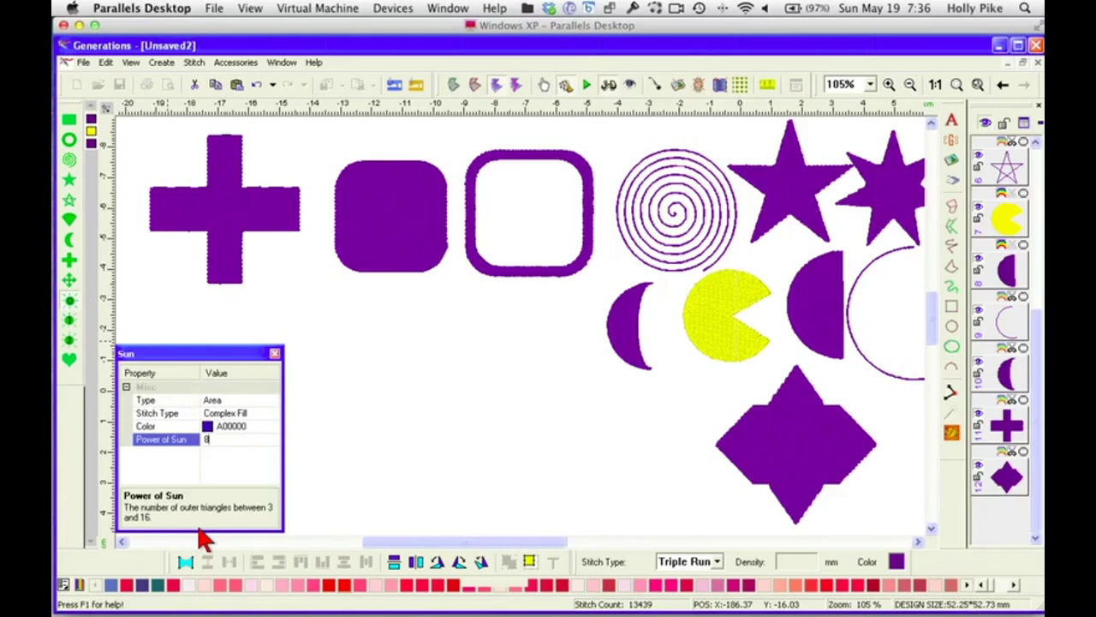
pyautogui.click(220, 437)
pyautogui.click(491, 316)
pyautogui.moveTo(491, 317); pyautogui.dragTo(606, 461)
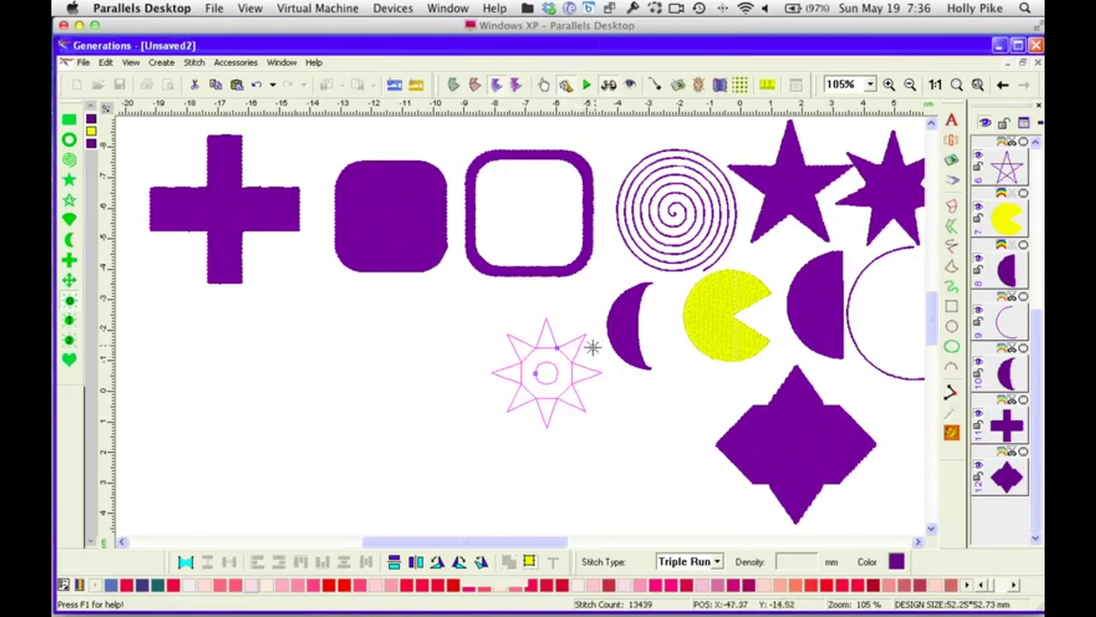
pyautogui.click(600, 385)
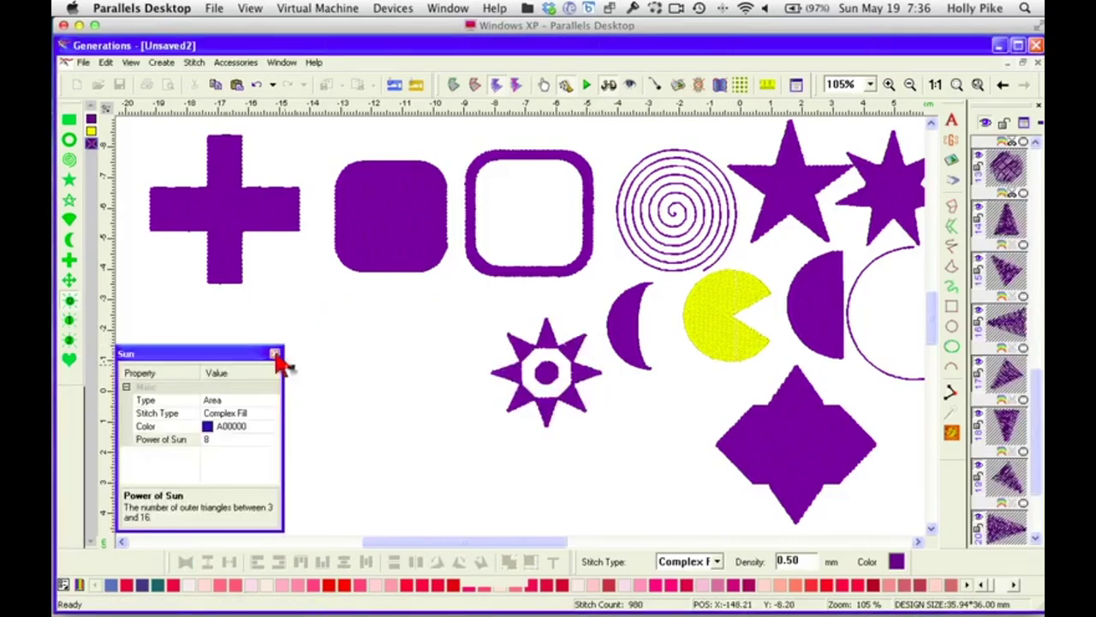
pyautogui.click(275, 354)
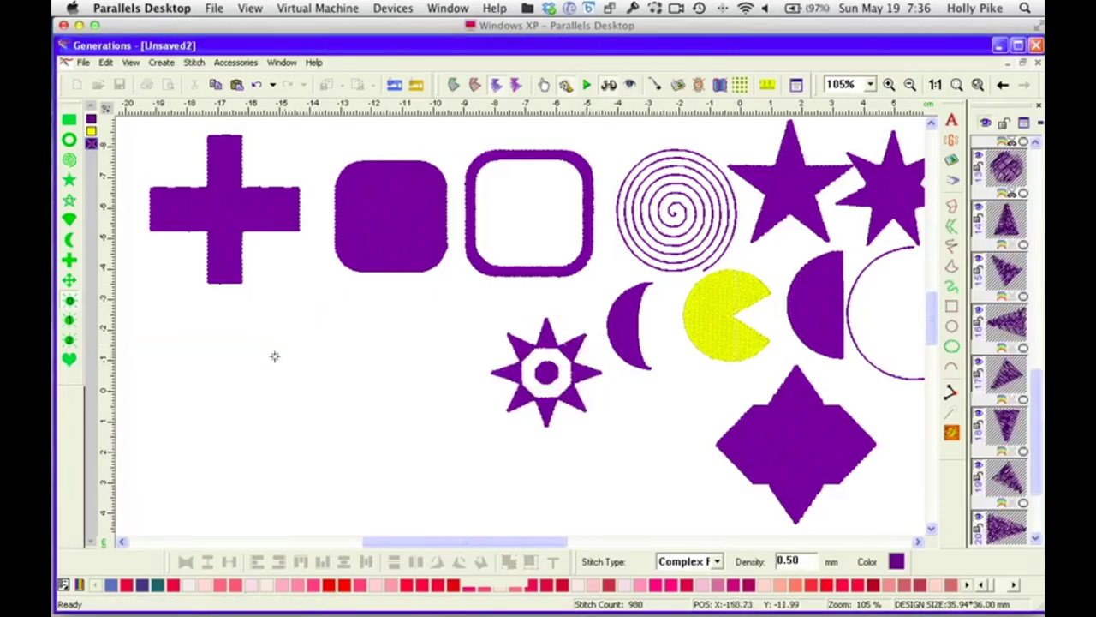
# Draw an Area-type Complex Fill Sun Style 1 outline with Power of Sun 8 below the filled rounded square
pyautogui.click(68, 322)
pyautogui.click(237, 399)
pyautogui.click(273, 400)
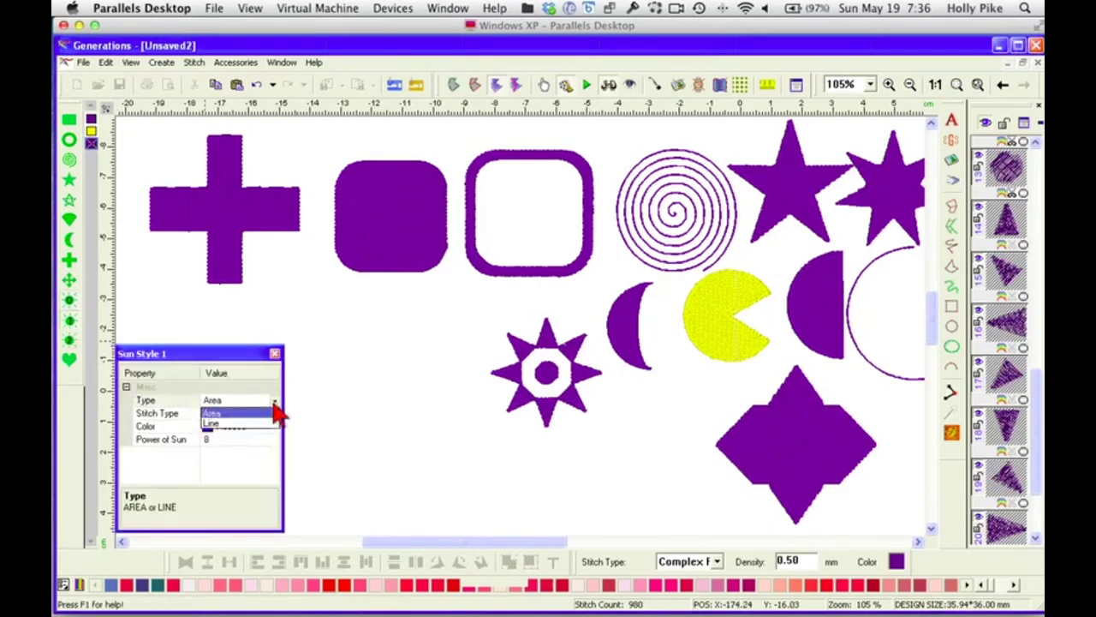
pyautogui.click(273, 400)
pyautogui.click(216, 441)
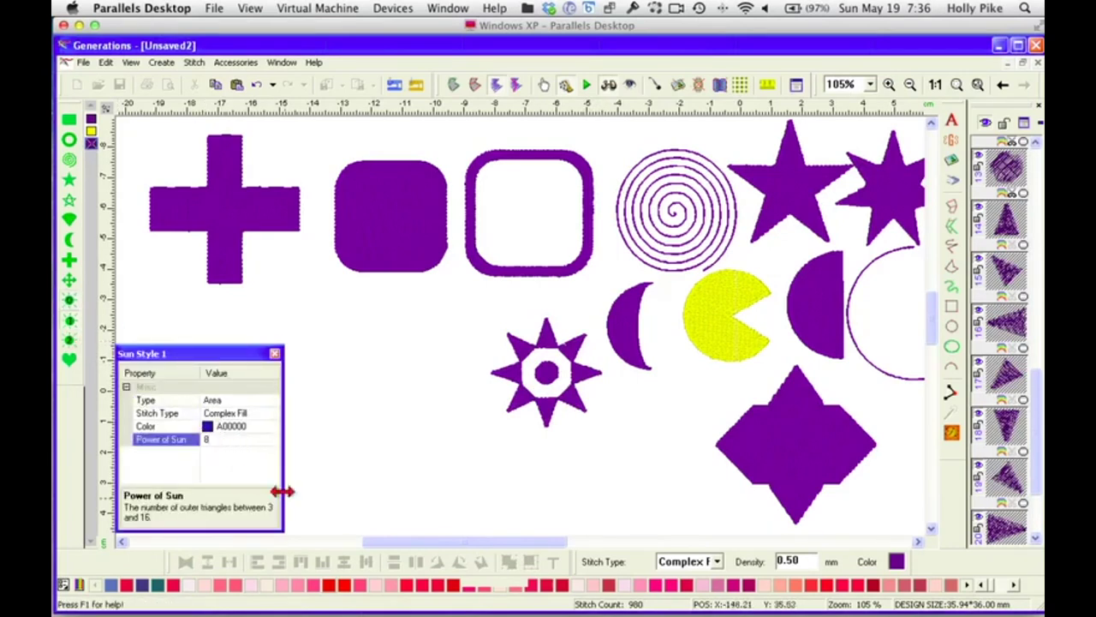
pyautogui.moveTo(334, 335); pyautogui.dragTo(475, 466)
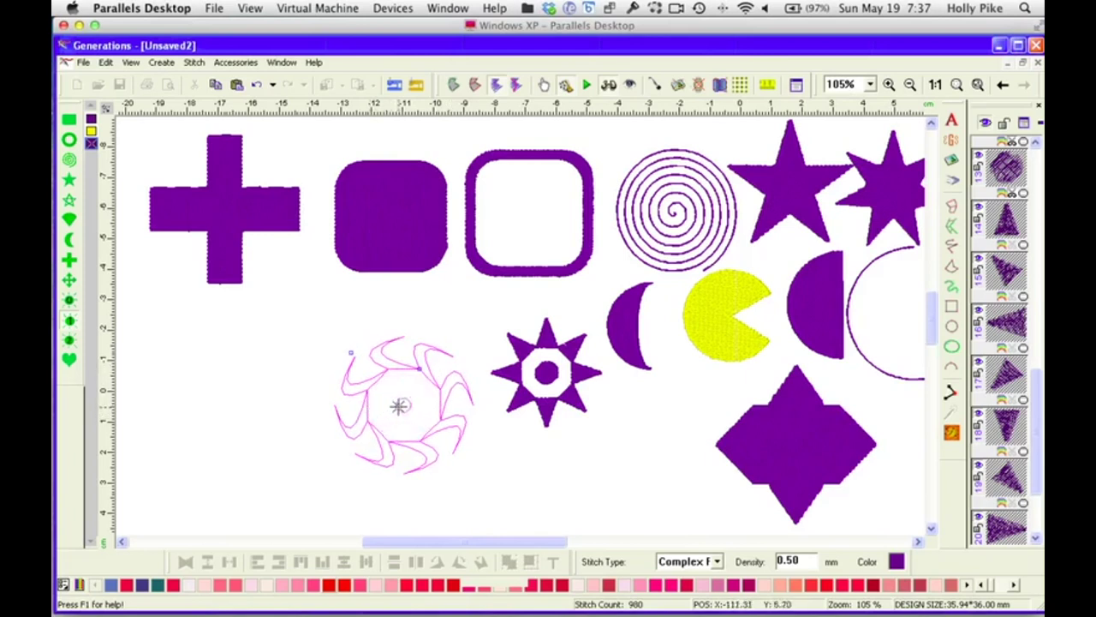
# Generate the curved-ray sun at about 46 by 46 mm and move it up beside the eight-pointed sun
pyautogui.click(445, 441)
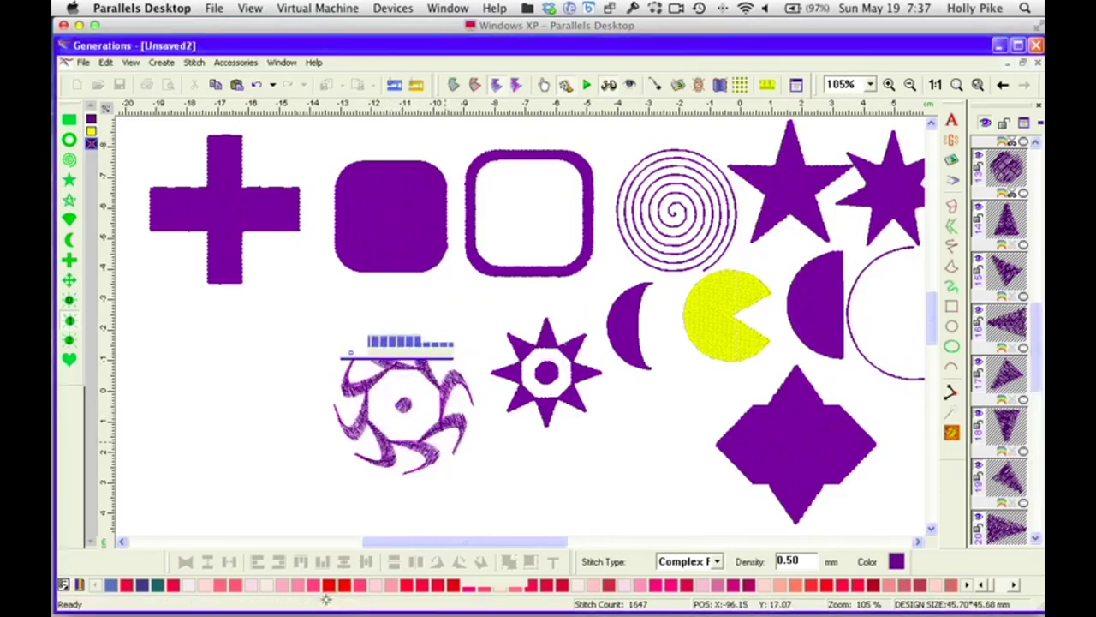
pyautogui.rightClick(434, 412)
pyautogui.moveTo(440, 408); pyautogui.dragTo(455, 365)
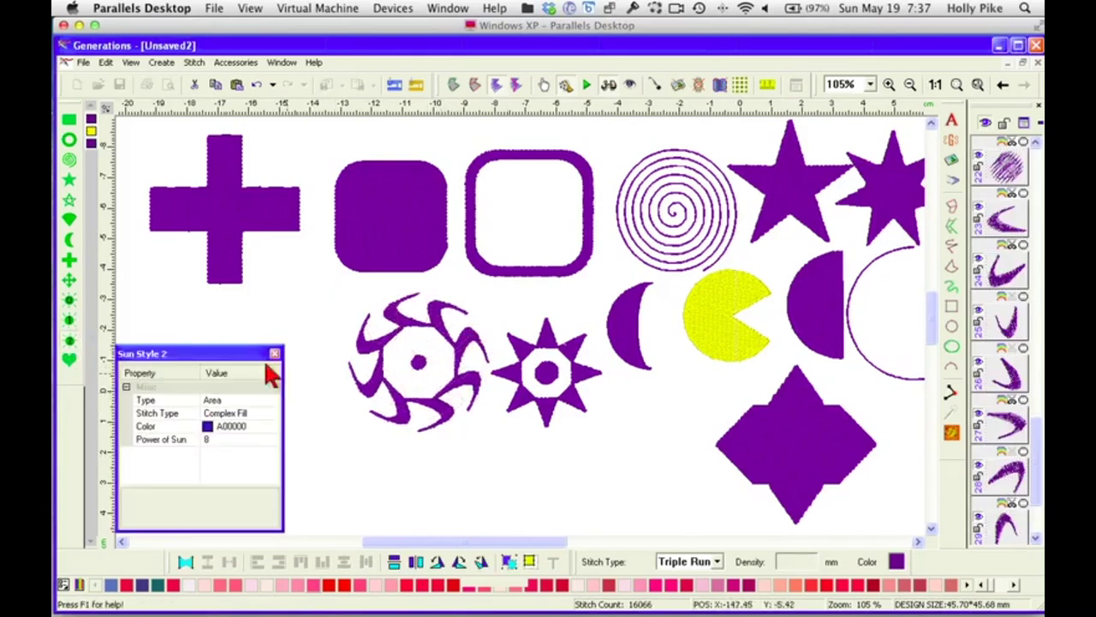
# Draw an Area-type Complex Fill Sun Style 2 with Power of Sun 8 below the cross, curve its rays, and generate it at about 42 by 42 mm
pyautogui.click(274, 353)
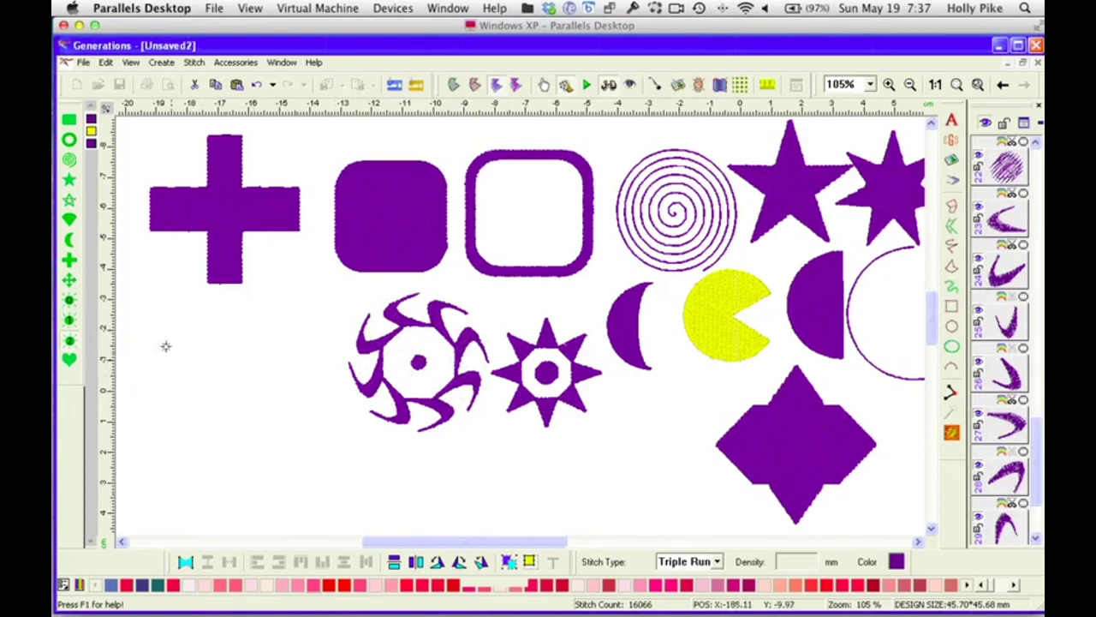
pyautogui.click(69, 340)
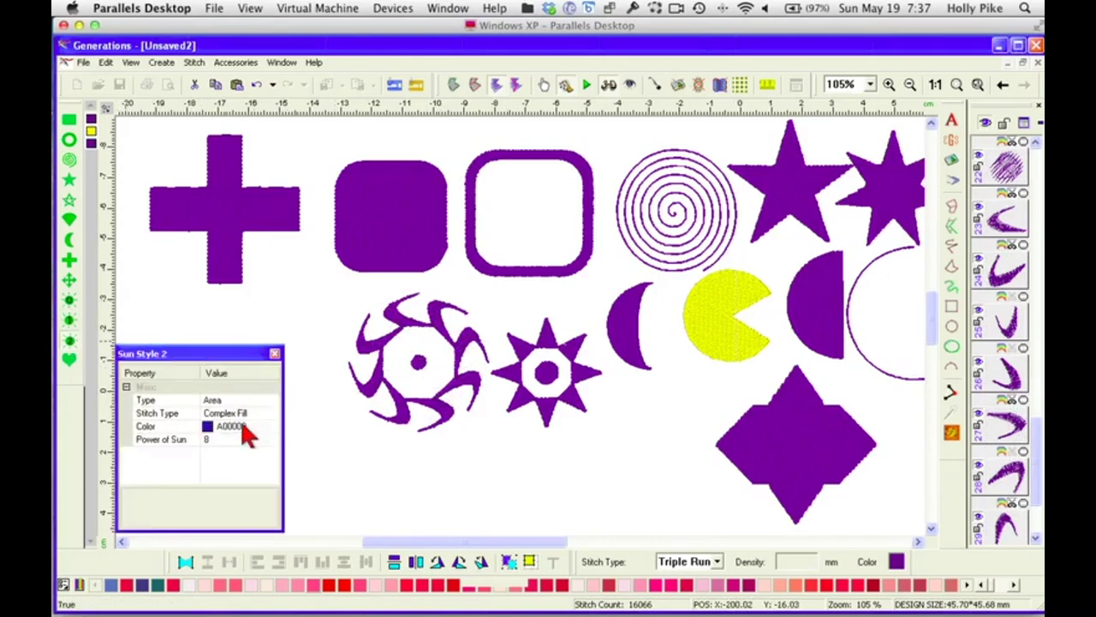
pyautogui.click(272, 400)
pyautogui.click(274, 400)
pyautogui.click(273, 400)
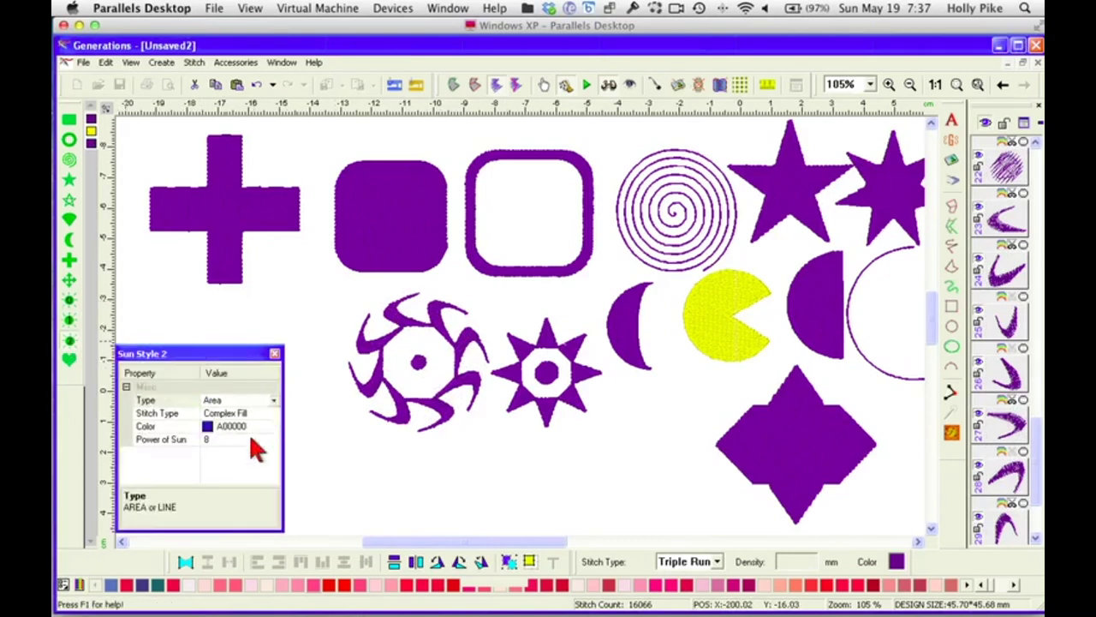
pyautogui.click(251, 439)
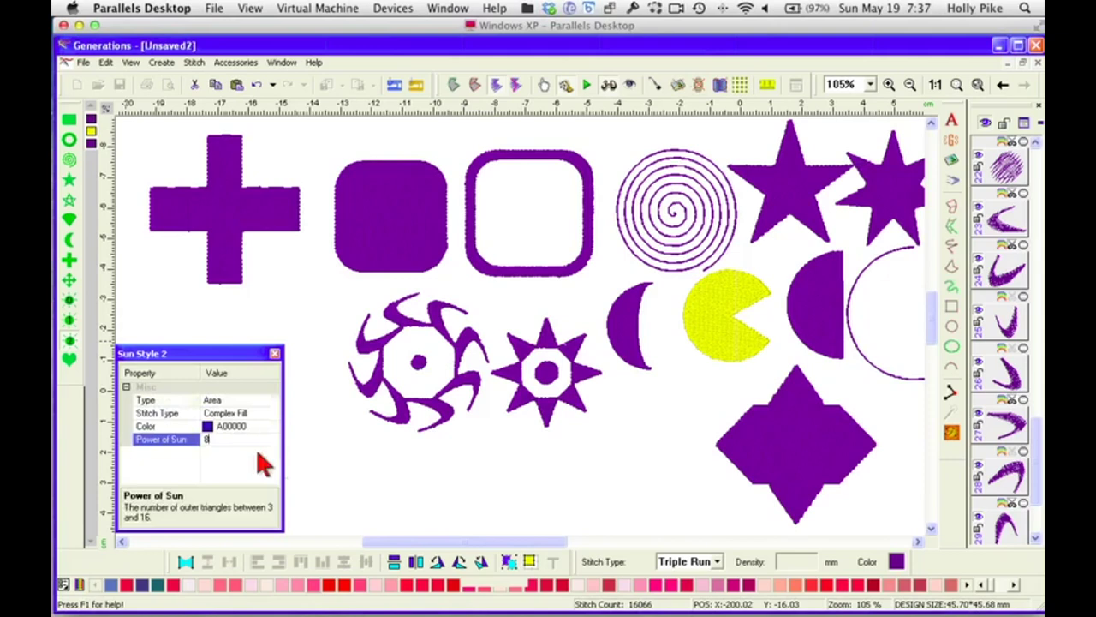
pyautogui.click(274, 352)
pyautogui.moveTo(286, 408); pyautogui.dragTo(343, 470)
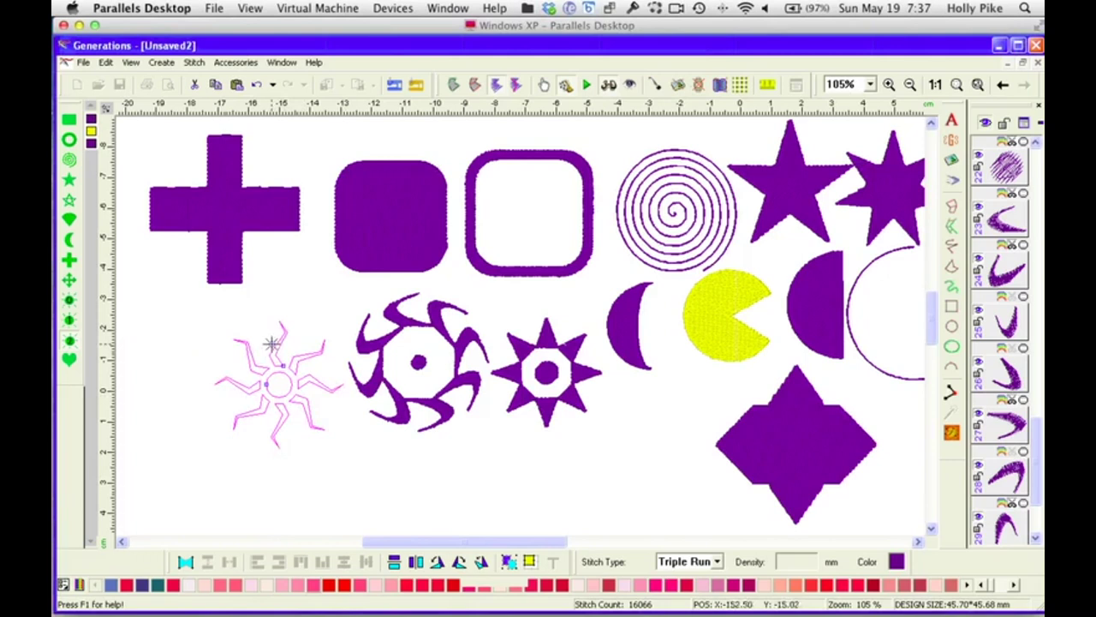
pyautogui.moveTo(271, 343); pyautogui.dragTo(295, 362)
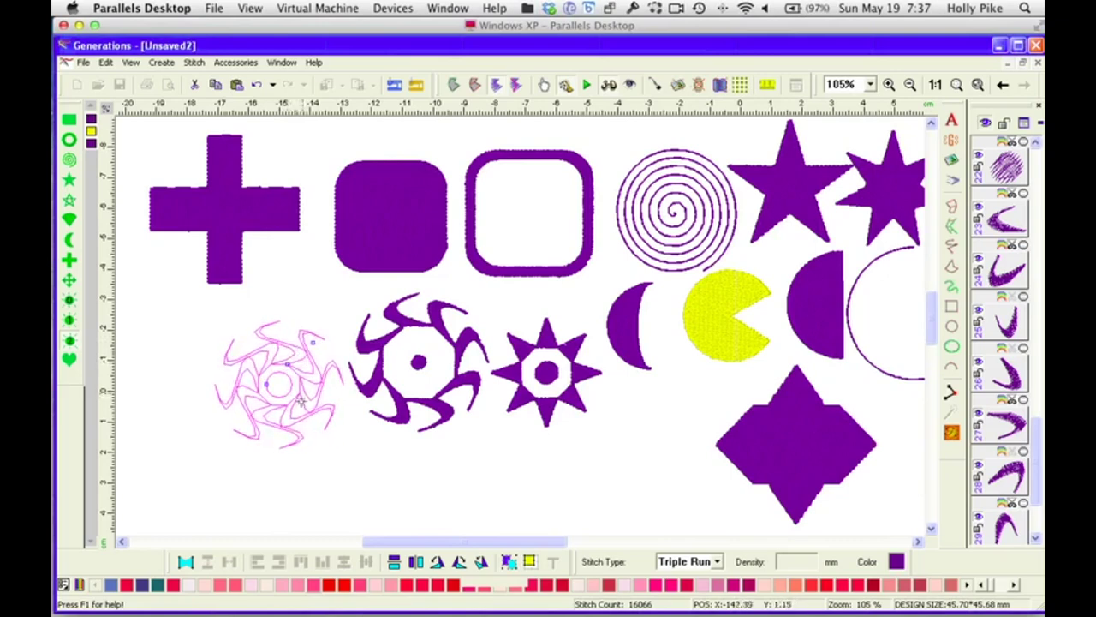
pyautogui.rightClick(333, 533)
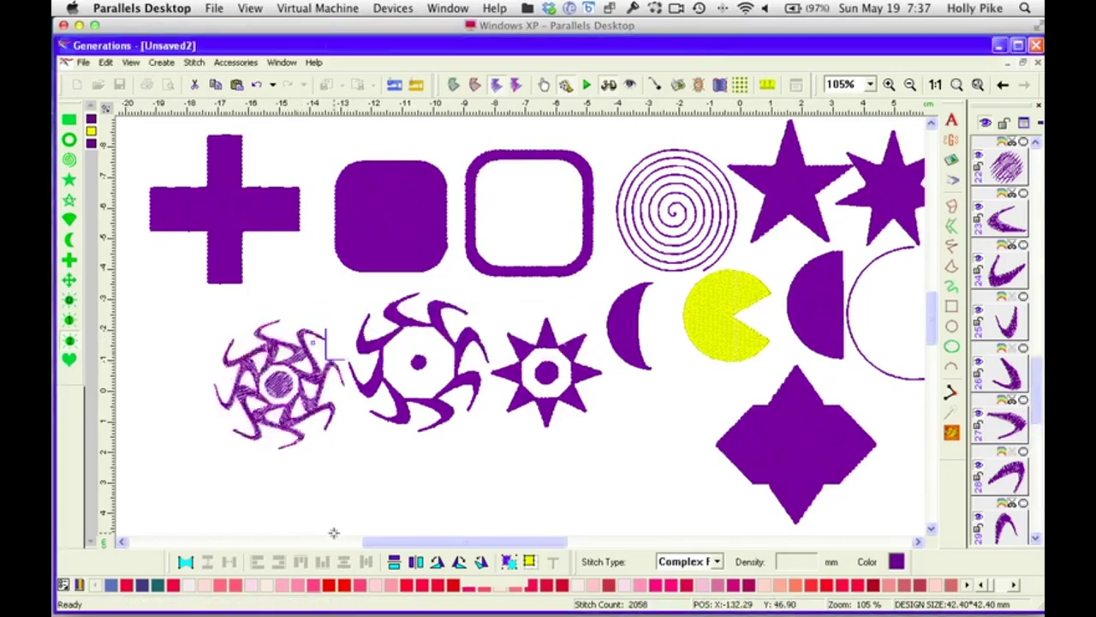
pyautogui.click(359, 464)
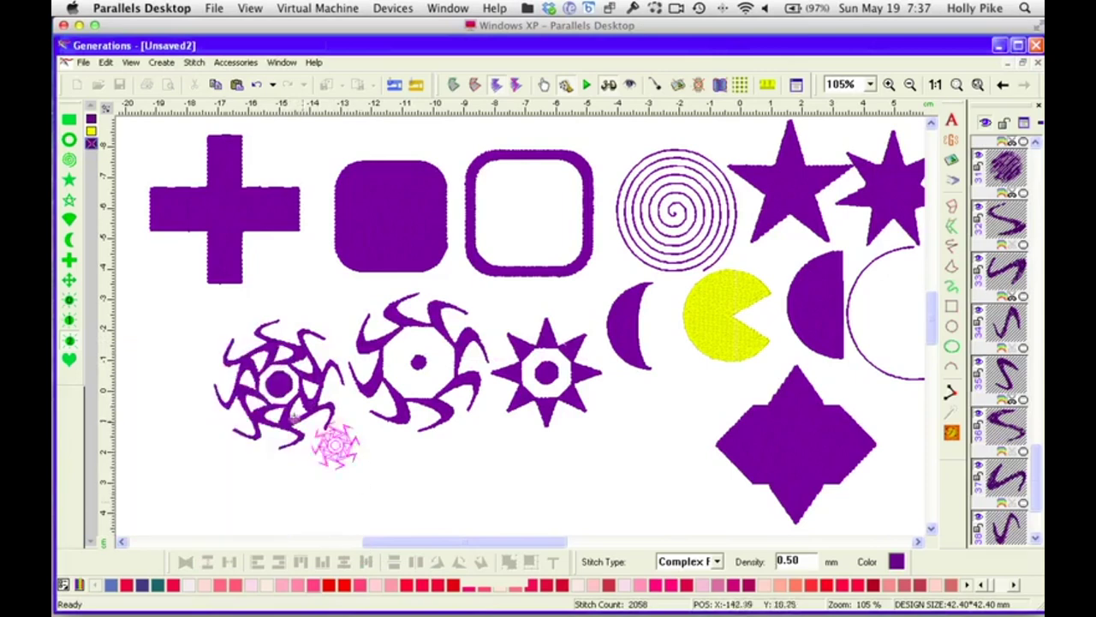
pyautogui.rightClick(331, 509)
pyautogui.rightClick(366, 471)
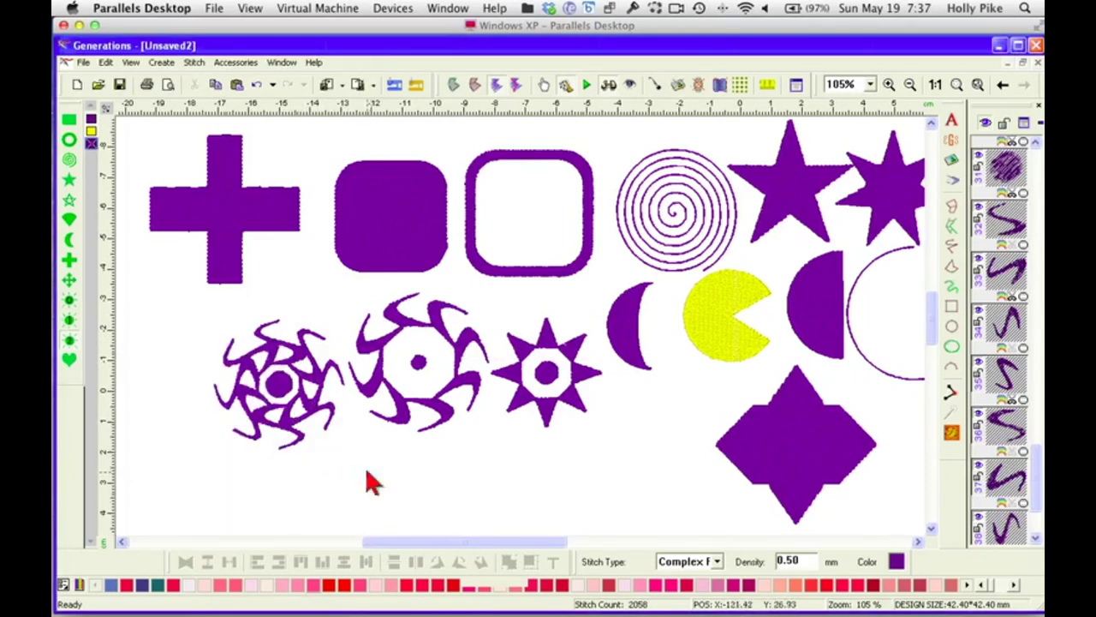
# Draw an Area-type Complex Fill heart below the suns, broaden its lobes and straighten its sides, and generate its stitches
pyautogui.click(69, 361)
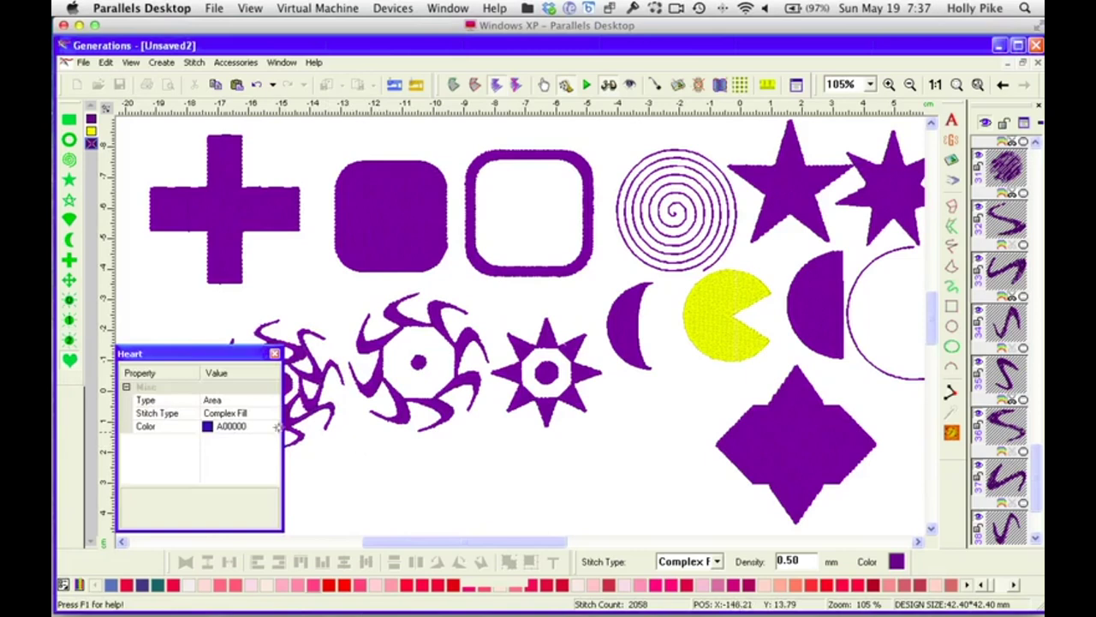
pyautogui.click(257, 400)
pyautogui.click(274, 401)
pyautogui.click(275, 402)
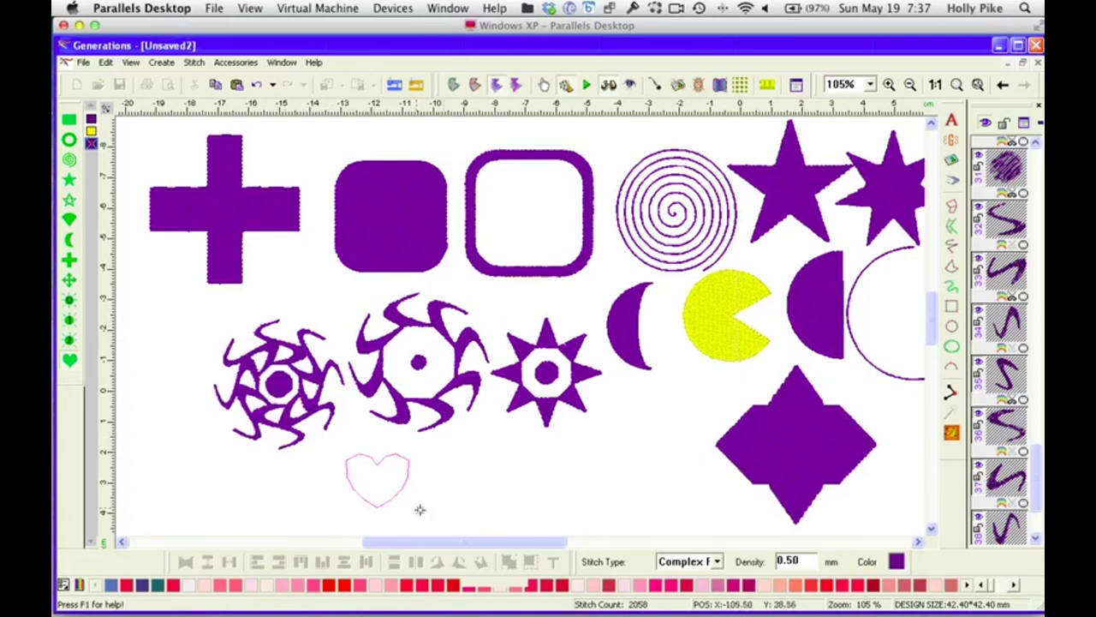
pyautogui.moveTo(420, 509); pyautogui.dragTo(451, 522)
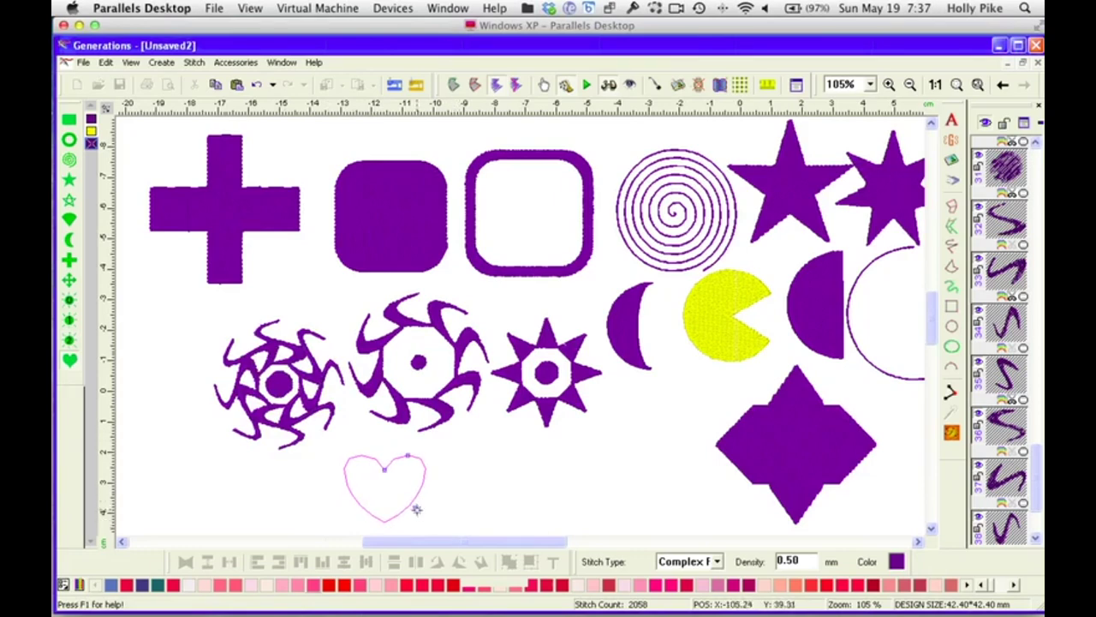
pyautogui.moveTo(415, 508); pyautogui.dragTo(384, 467)
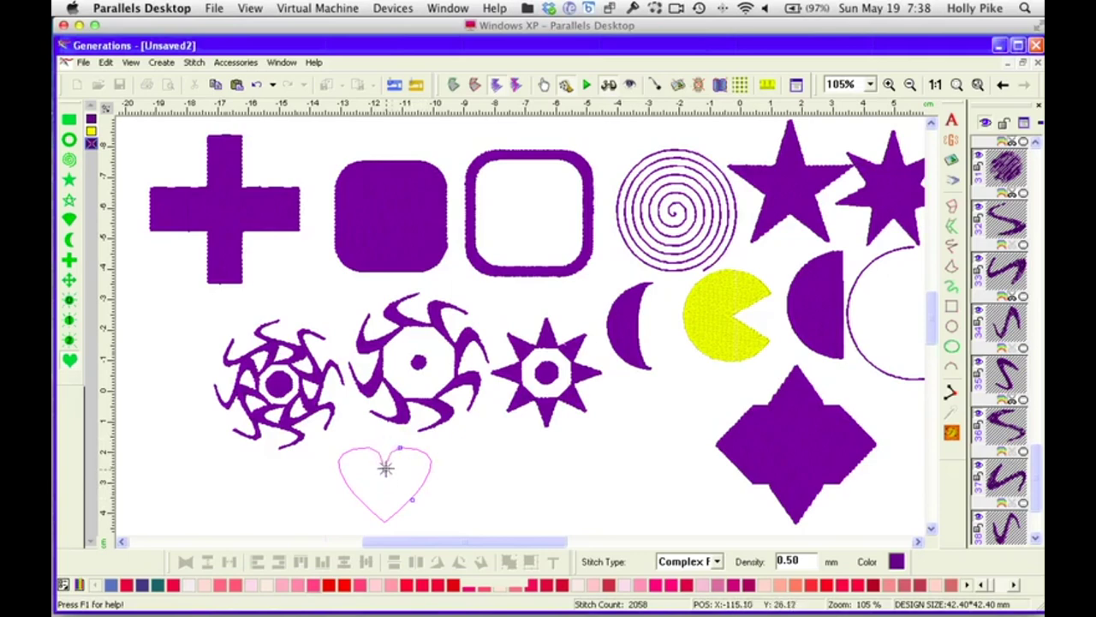
pyautogui.rightClick(440, 465)
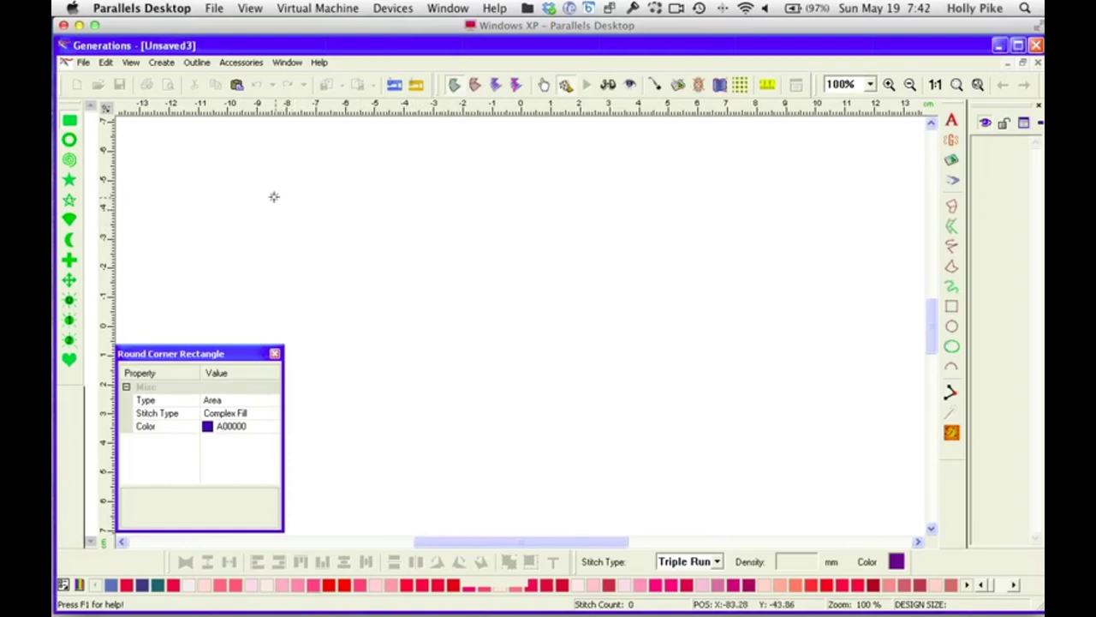
# Draw an Area-type Complex Fill Round Corner Rectangle in the new design, square off its corners, and generate it at about 94 by 94 mm
pyautogui.moveTo(276, 195); pyautogui.dragTo(698, 466)
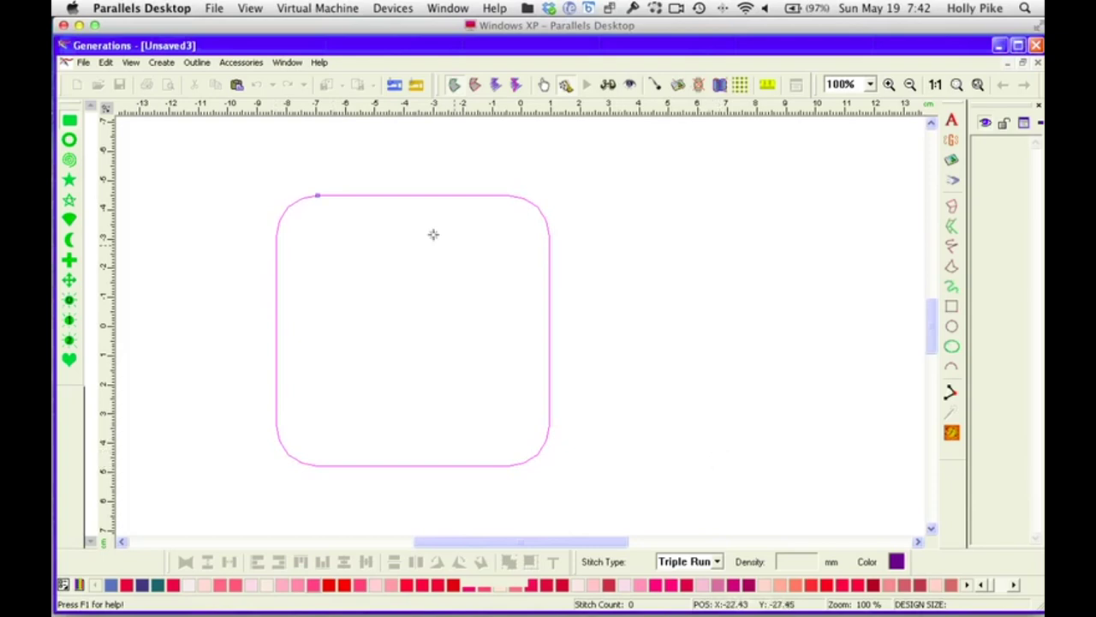
pyautogui.moveTo(318, 195); pyautogui.dragTo(269, 186)
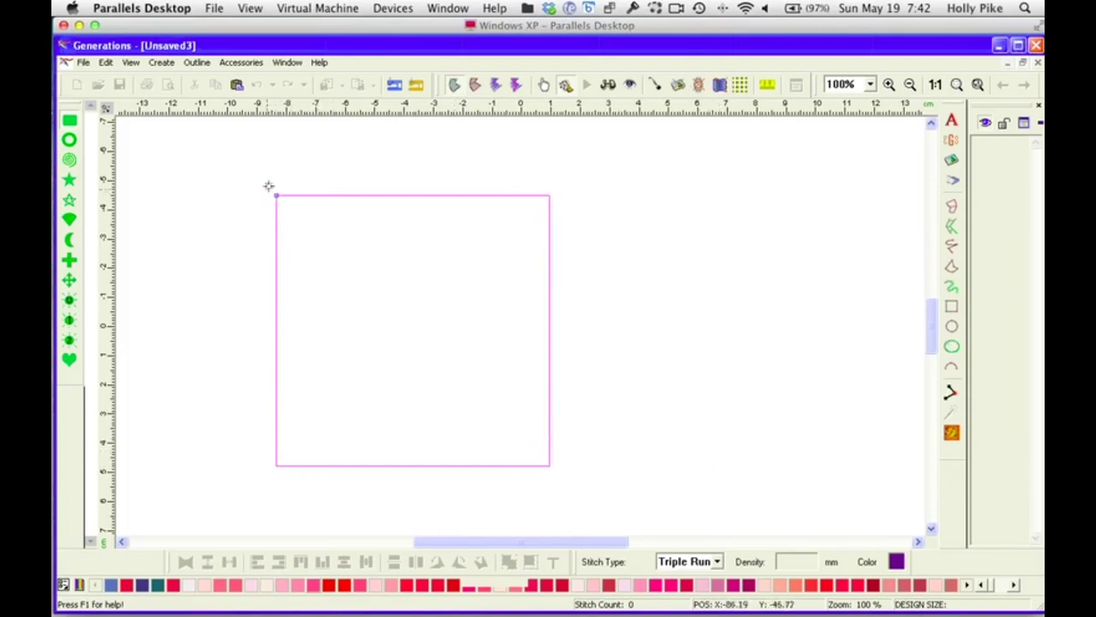
pyautogui.click(524, 279)
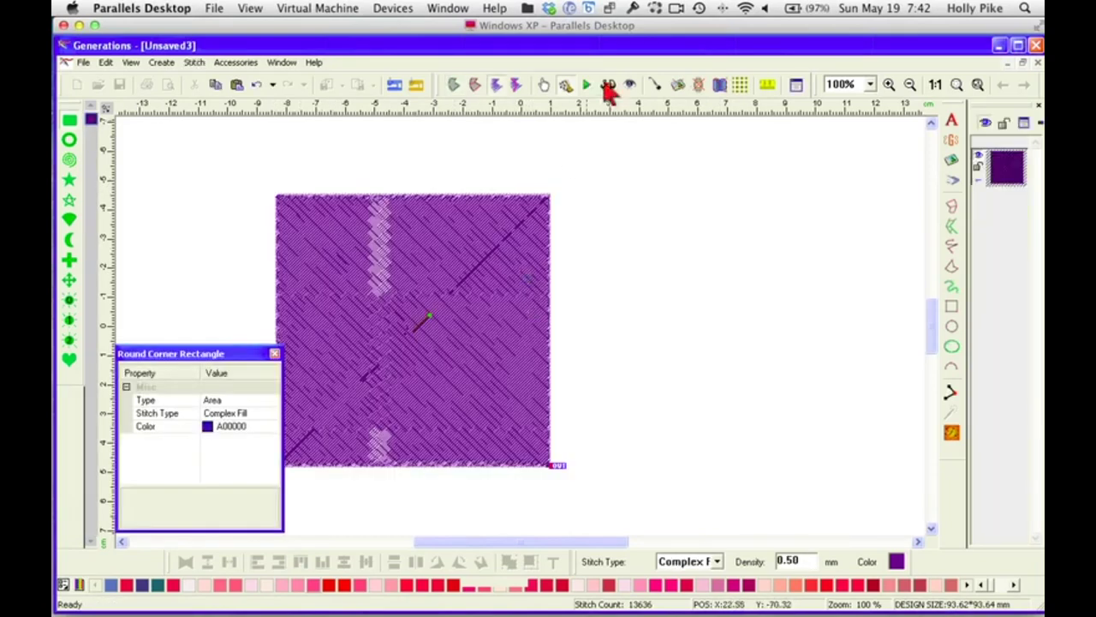
# Stretch the square sideways into a rectangle about 145 mm wide and regenerate its stitches
pyautogui.click(511, 326)
pyautogui.moveTo(550, 330); pyautogui.dragTo(704, 329)
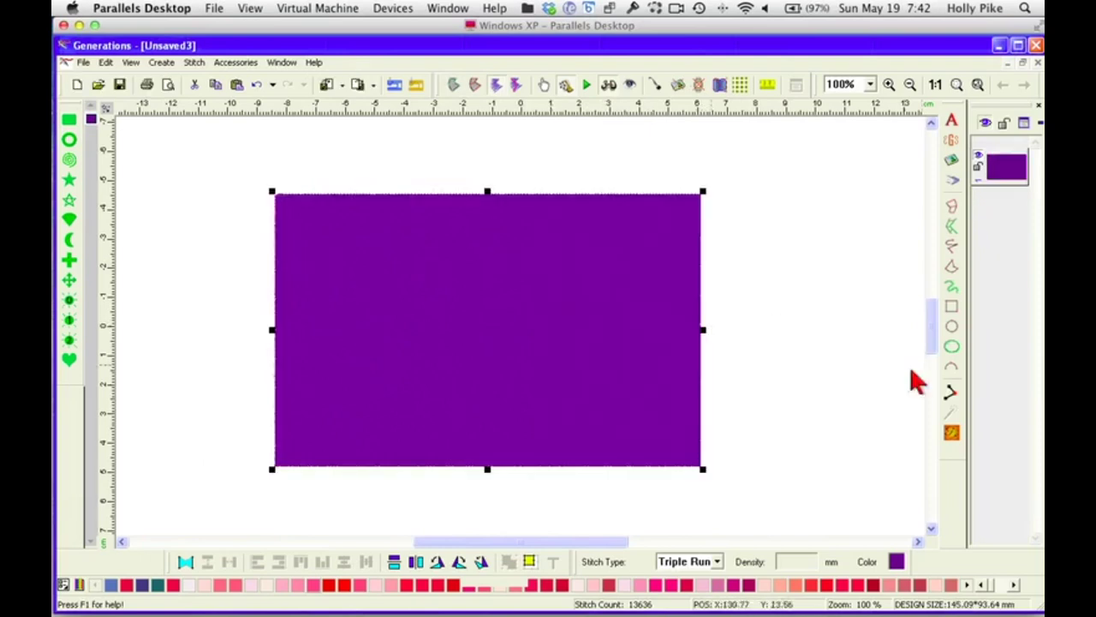
pyautogui.click(960, 422)
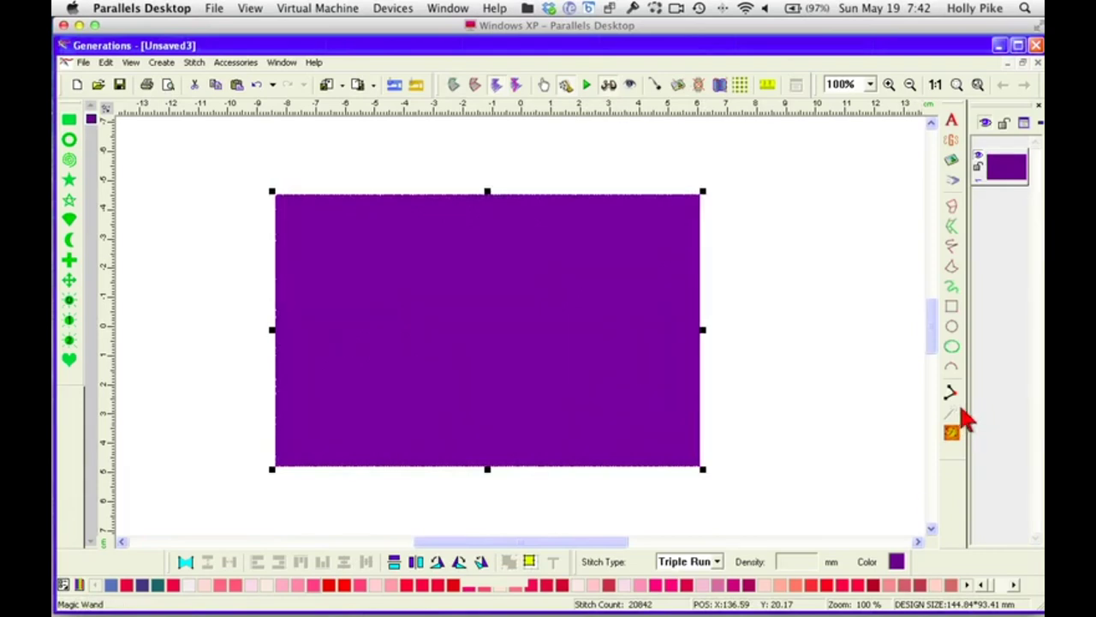
# Recolor the rectangle magenta-purple from the thread palette and move it close to the center of the page
pyautogui.click(643, 374)
pyautogui.click(896, 561)
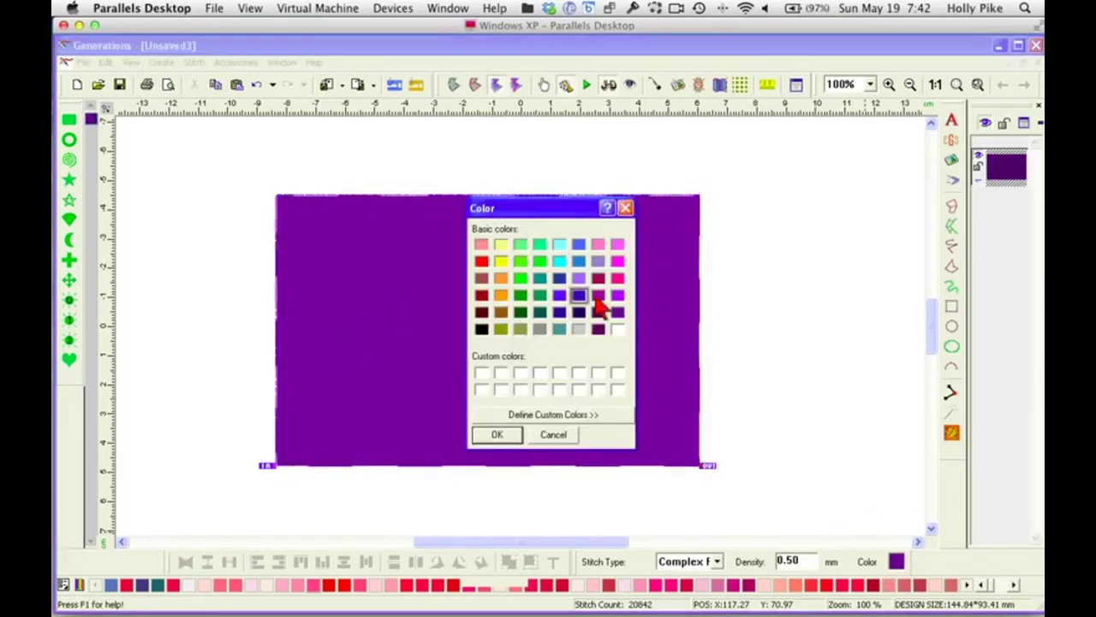
pyautogui.click(532, 433)
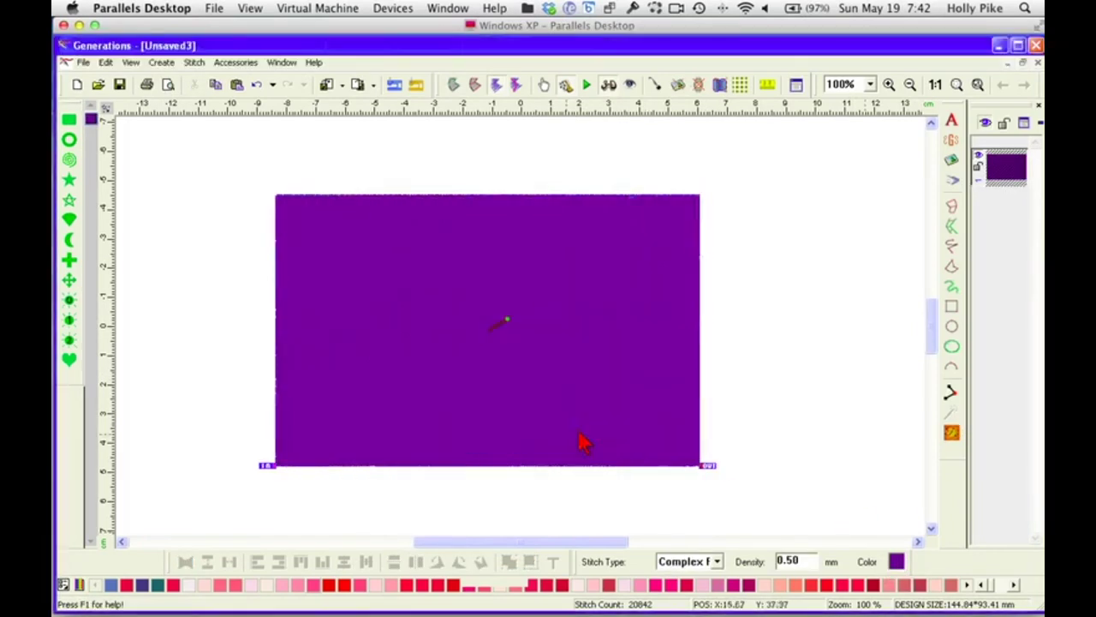
pyautogui.click(1014, 585)
pyautogui.click(1014, 584)
pyautogui.click(1014, 584)
pyautogui.click(1015, 584)
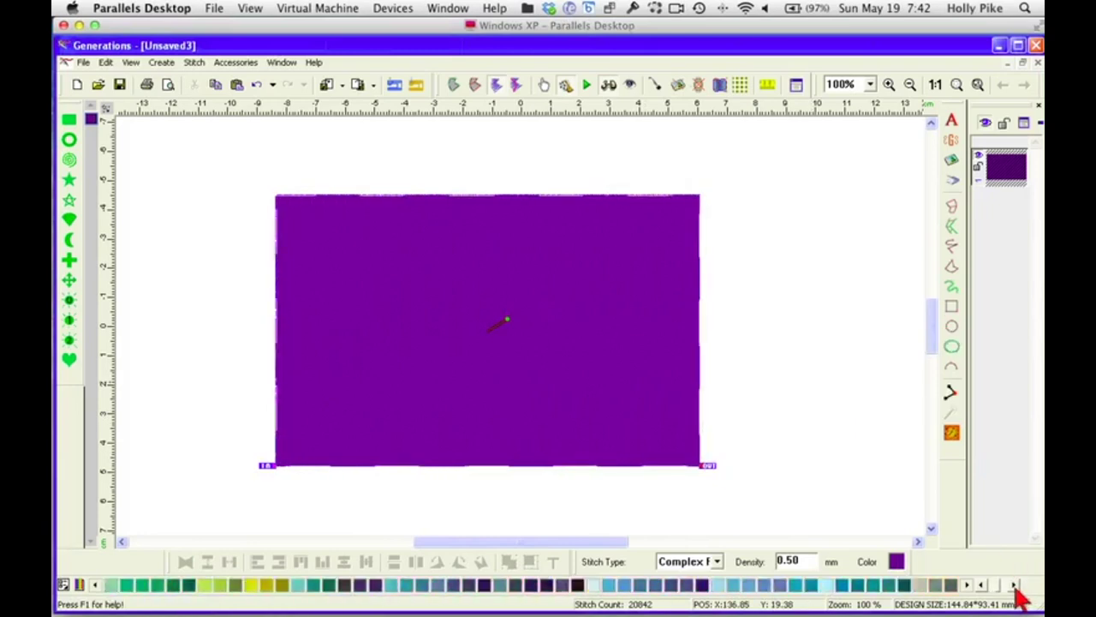
pyautogui.click(1014, 584)
pyautogui.click(1014, 584)
pyautogui.click(1014, 584)
pyautogui.click(1014, 584)
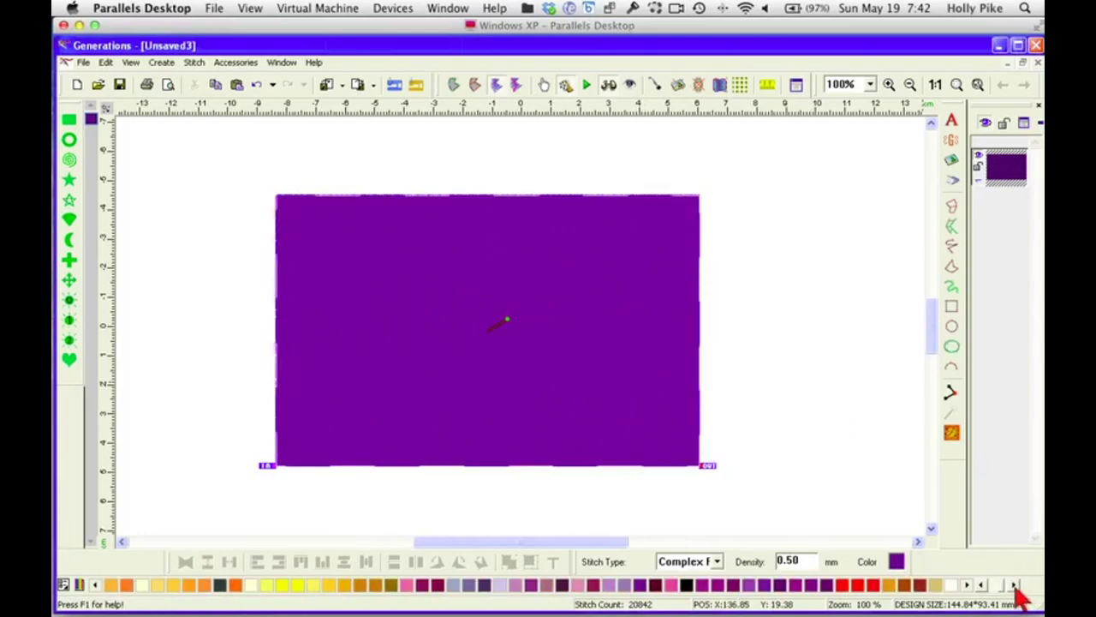
pyautogui.click(703, 584)
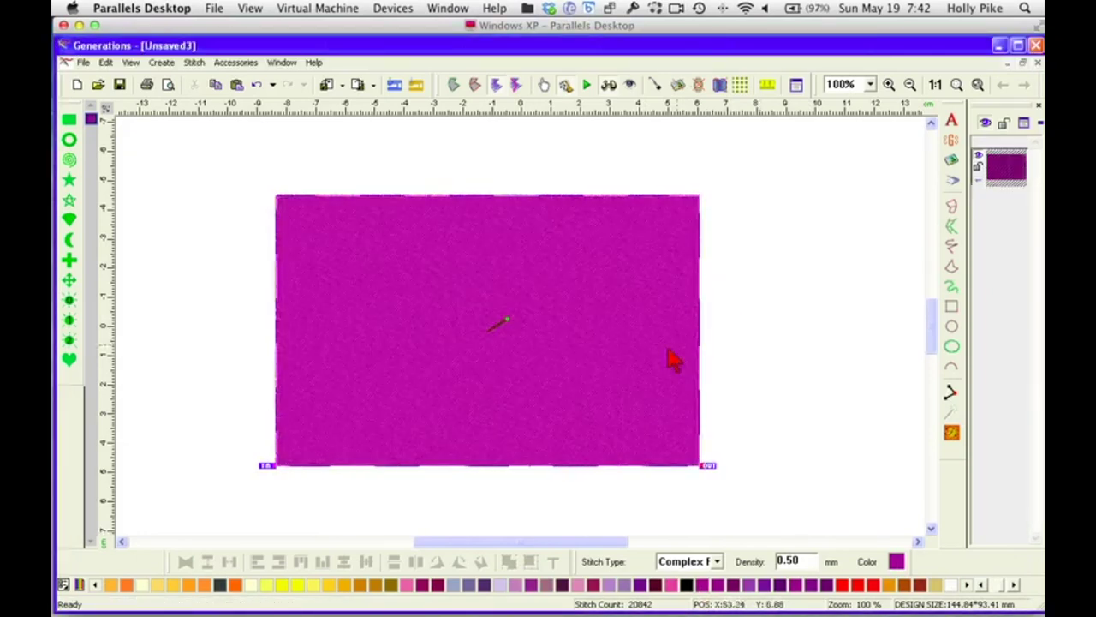
pyautogui.moveTo(672, 360); pyautogui.dragTo(589, 500)
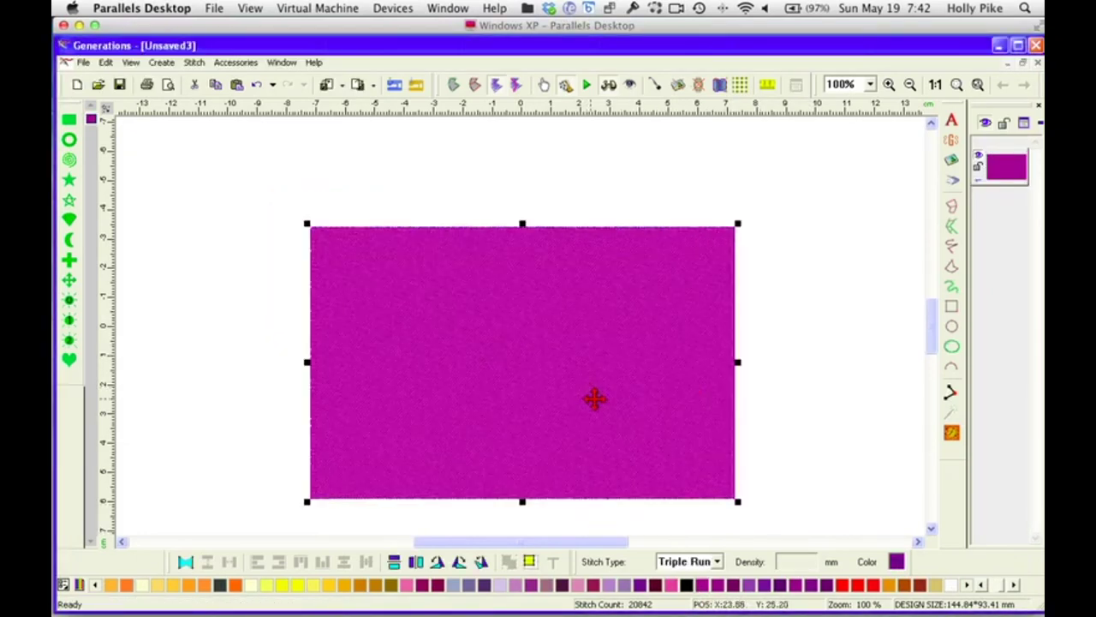
pyautogui.moveTo(603, 397); pyautogui.dragTo(601, 375)
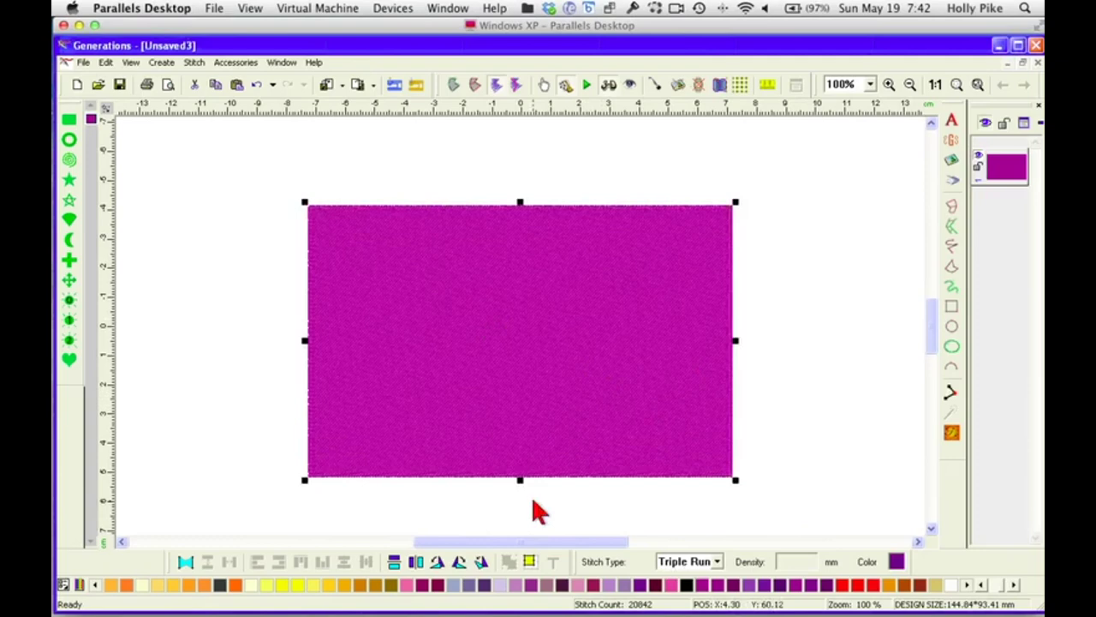
# Open the rectangle's outline for node editing and pull two notch points down into its upper edge
pyautogui.click(453, 84)
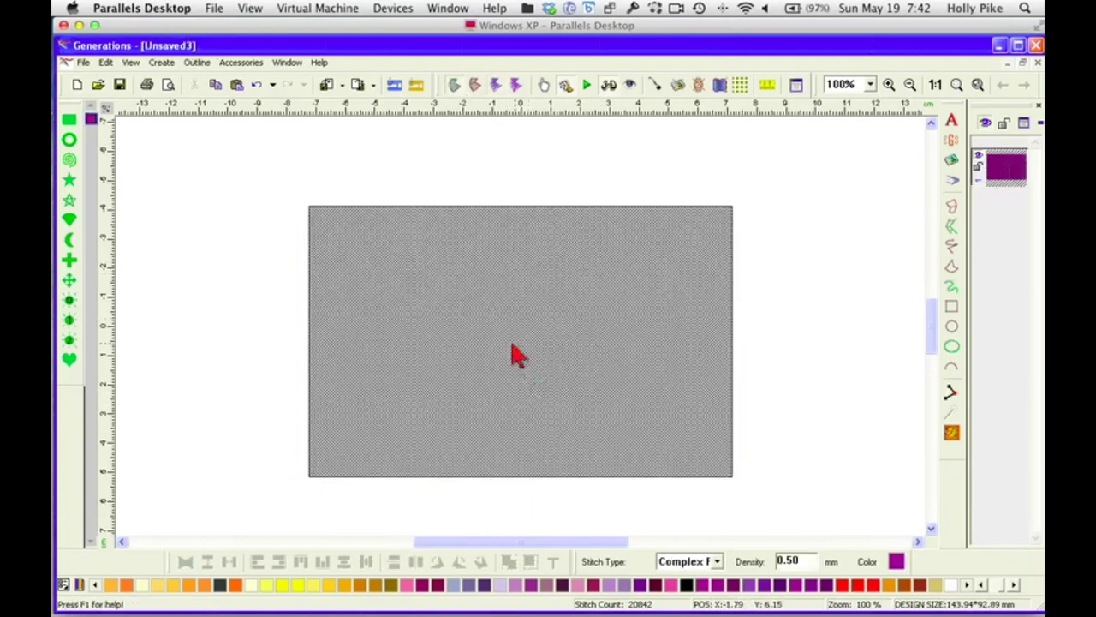
pyautogui.rightClick(495, 305)
pyautogui.click(559, 312)
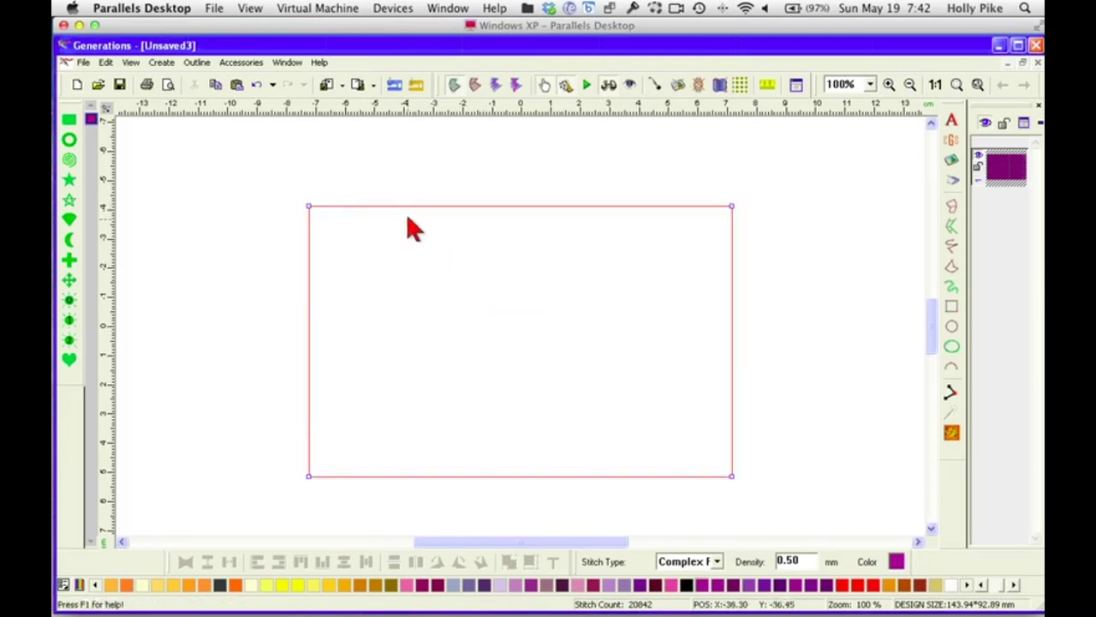
pyautogui.moveTo(406, 205); pyautogui.dragTo(458, 279)
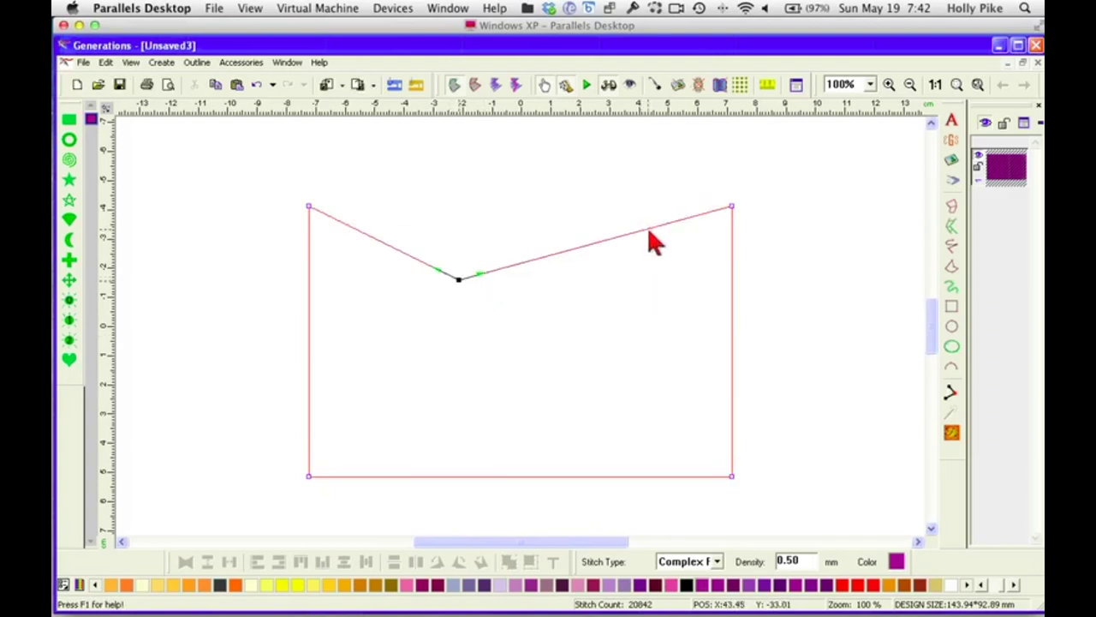
pyautogui.moveTo(648, 229); pyautogui.dragTo(631, 272)
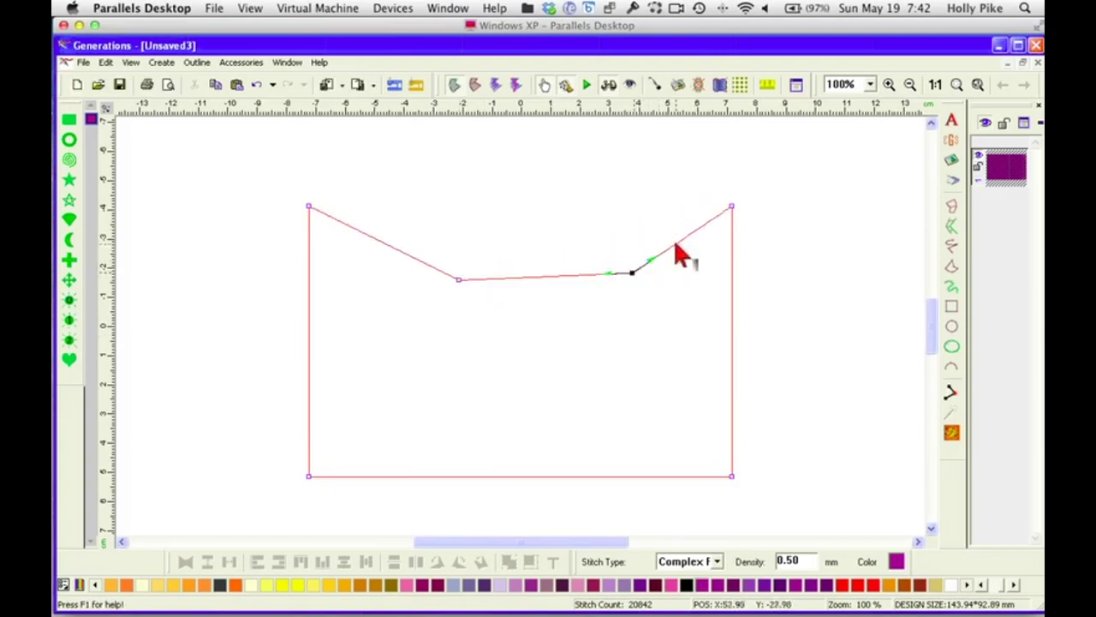
# Pull four new points up beside the two notches to form three castle towers, and generate the stitches
pyautogui.moveTo(677, 243); pyautogui.dragTo(665, 194)
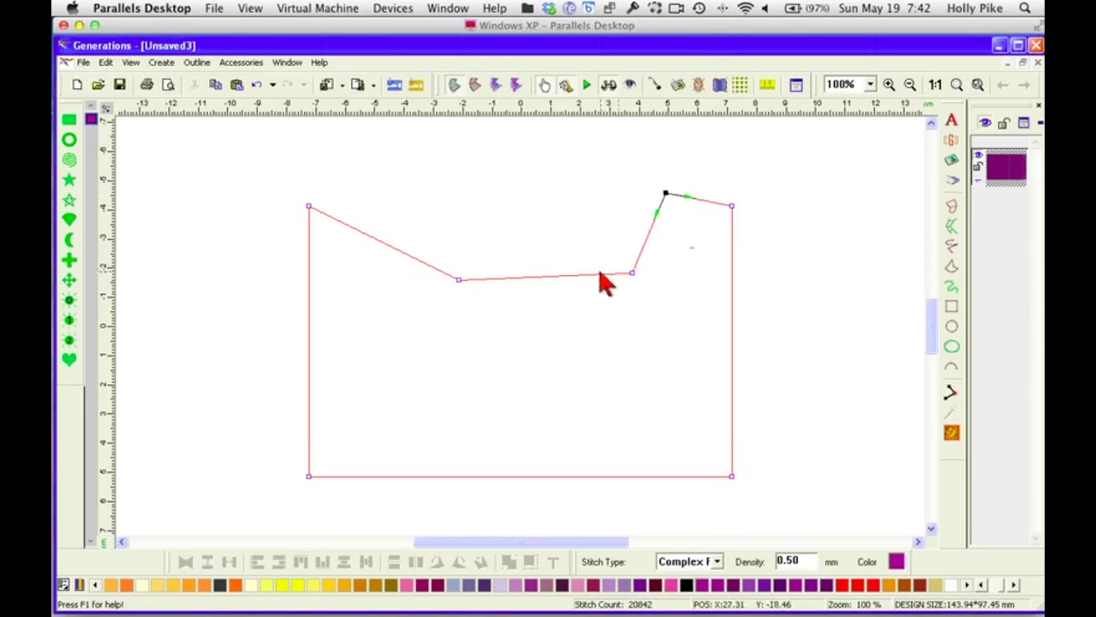
pyautogui.moveTo(620, 268); pyautogui.dragTo(611, 166)
pyautogui.moveTo(486, 260); pyautogui.dragTo(525, 148)
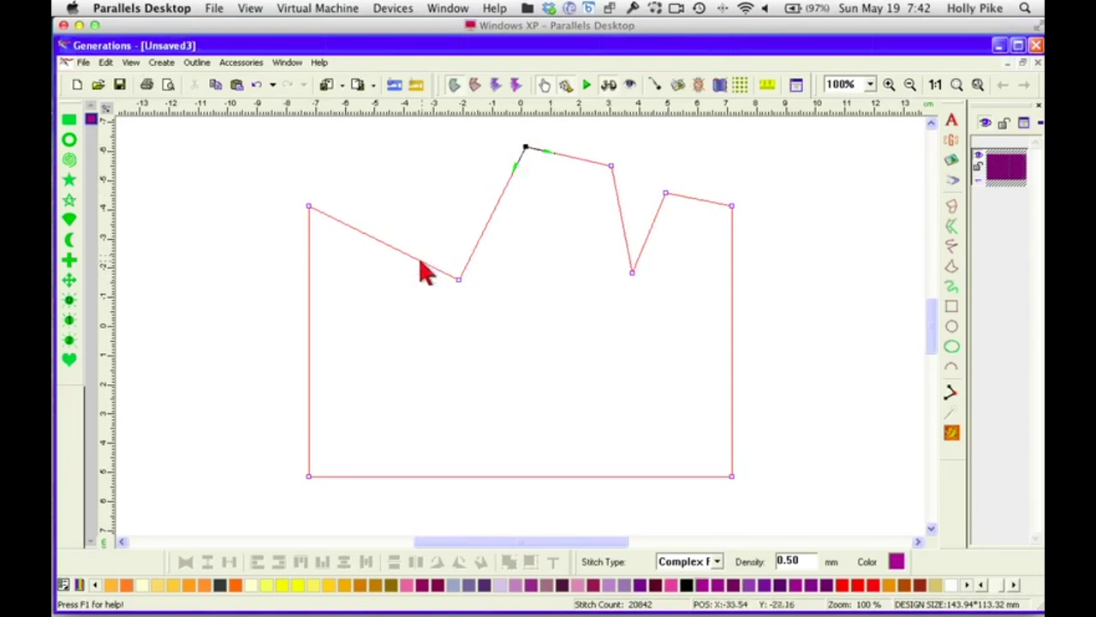
pyautogui.moveTo(404, 251); pyautogui.dragTo(418, 171)
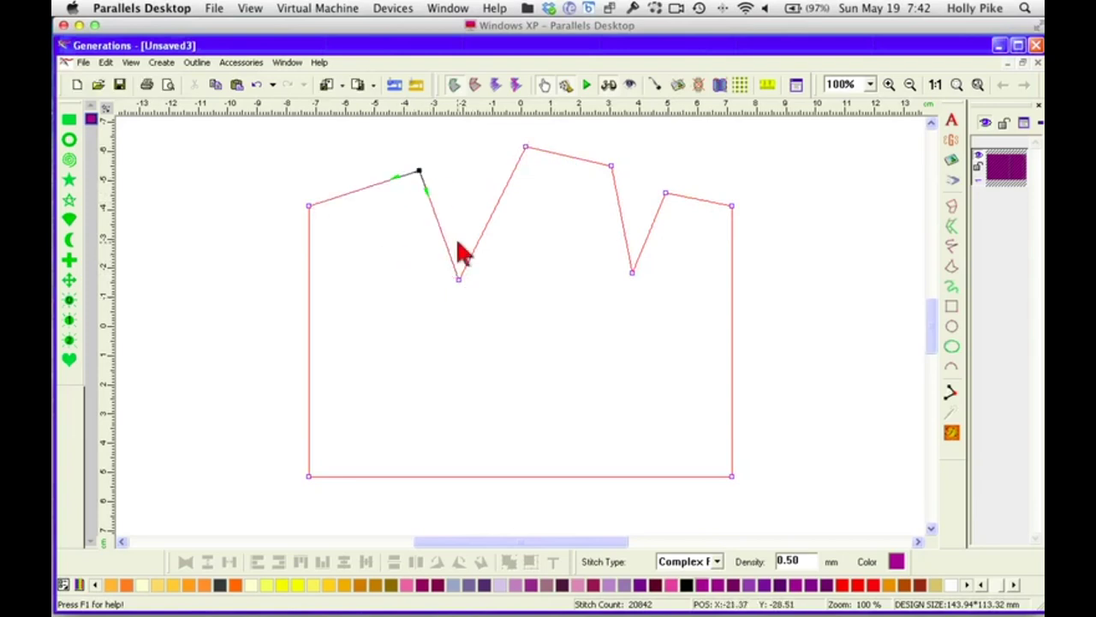
pyautogui.click(952, 435)
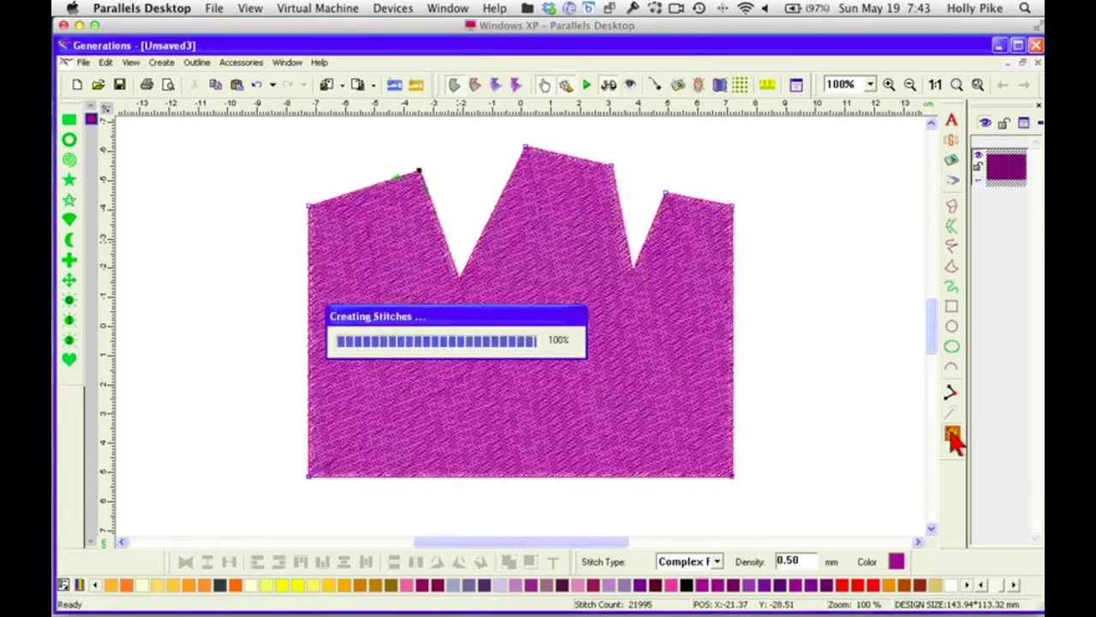
pyautogui.click(791, 332)
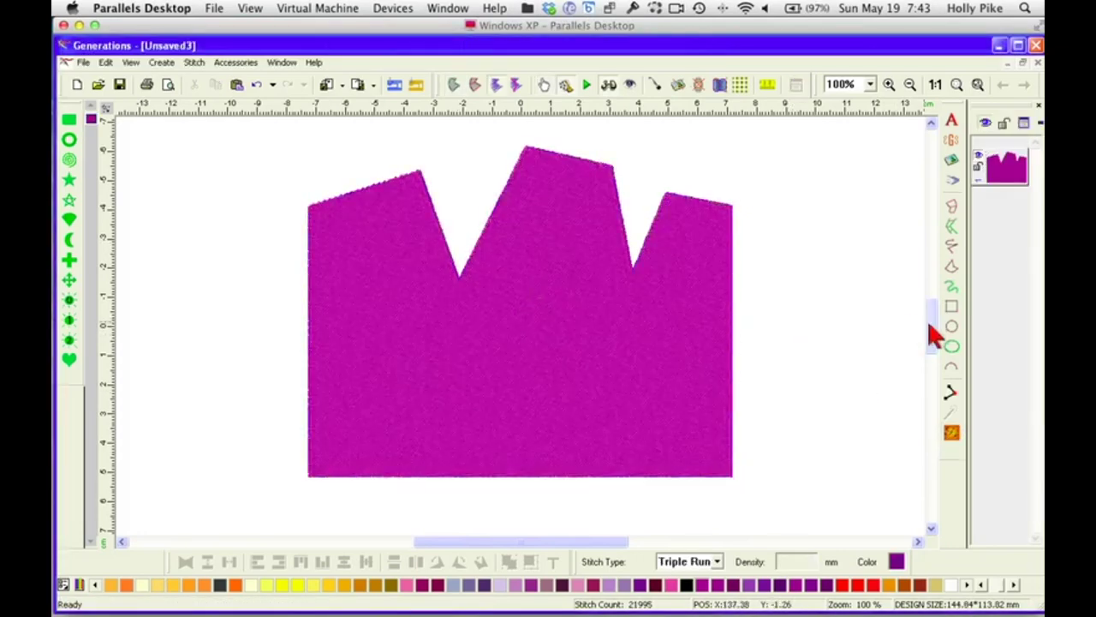
# Draw an Area-type Complex Fill Round Corner Rectangle to the right of the castle, square off its corners, and generate it at about 32.5 by 32.5 mm
pyautogui.moveTo(935, 334); pyautogui.dragTo(932, 318)
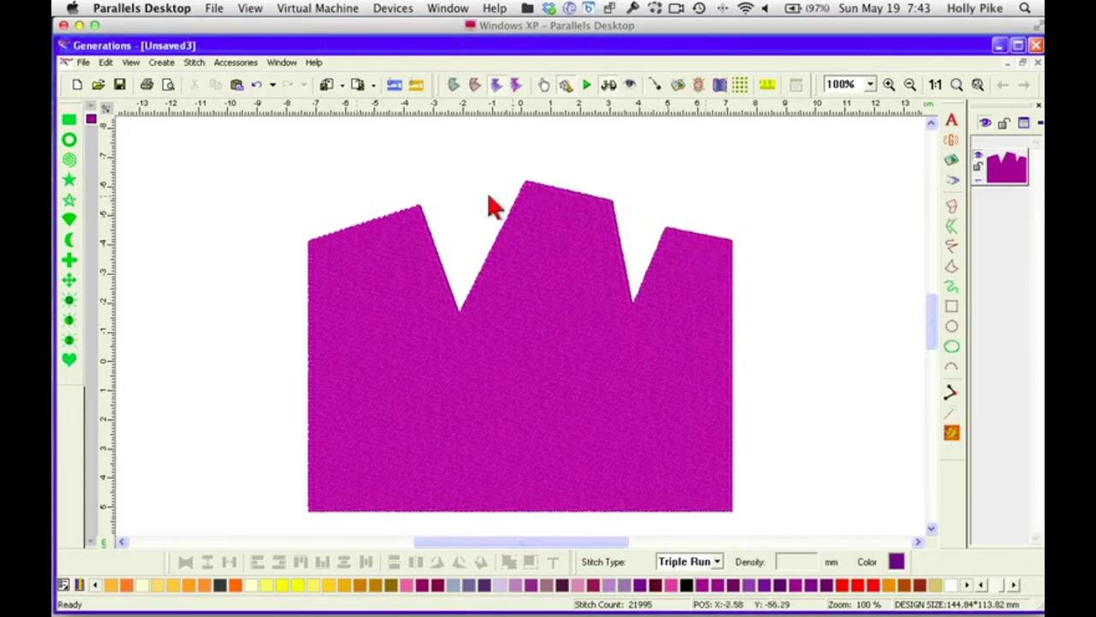
pyautogui.click(72, 140)
pyautogui.moveTo(769, 183); pyautogui.dragTo(857, 311)
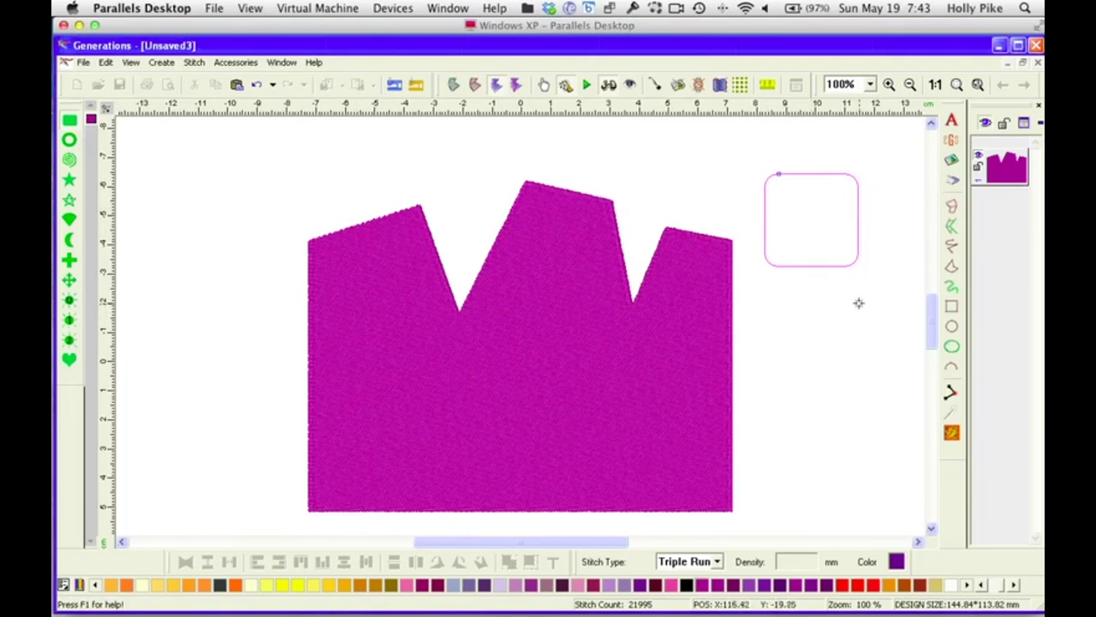
pyautogui.moveTo(777, 174); pyautogui.dragTo(759, 179)
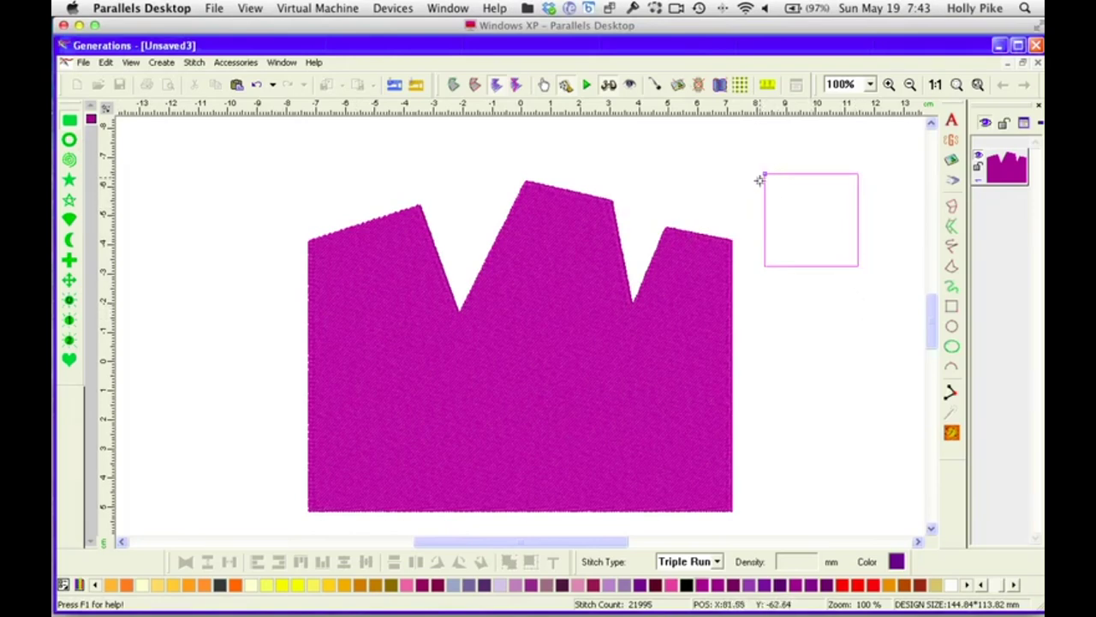
pyautogui.press('Return')
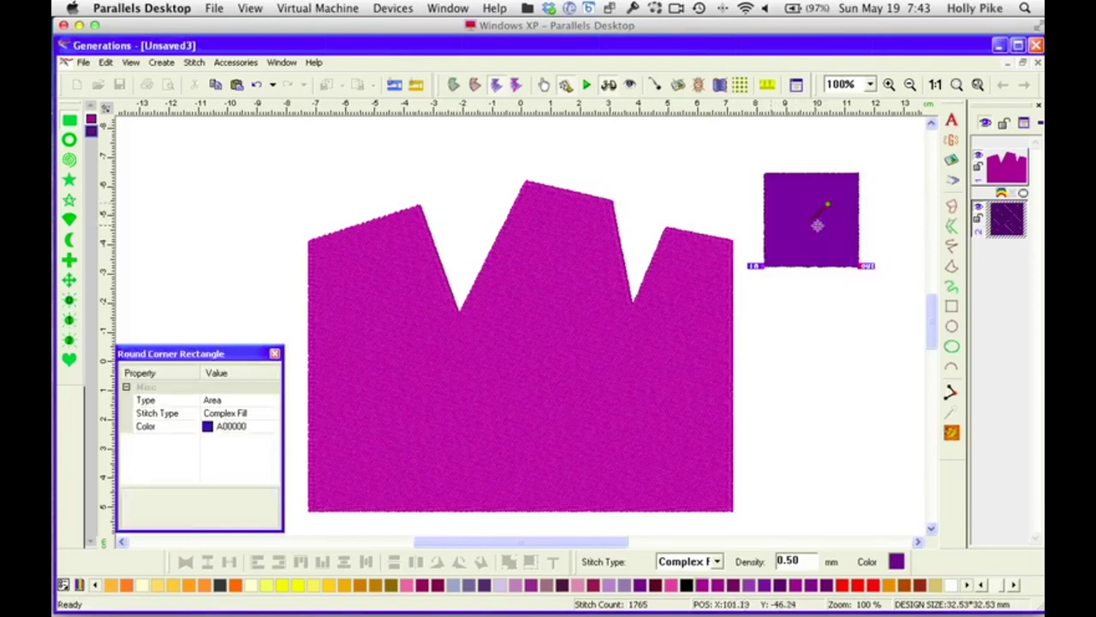
# Divide the small square diagonally into two triangles with a line and generate their stitches
pyautogui.click(454, 85)
pyautogui.rightClick(812, 218)
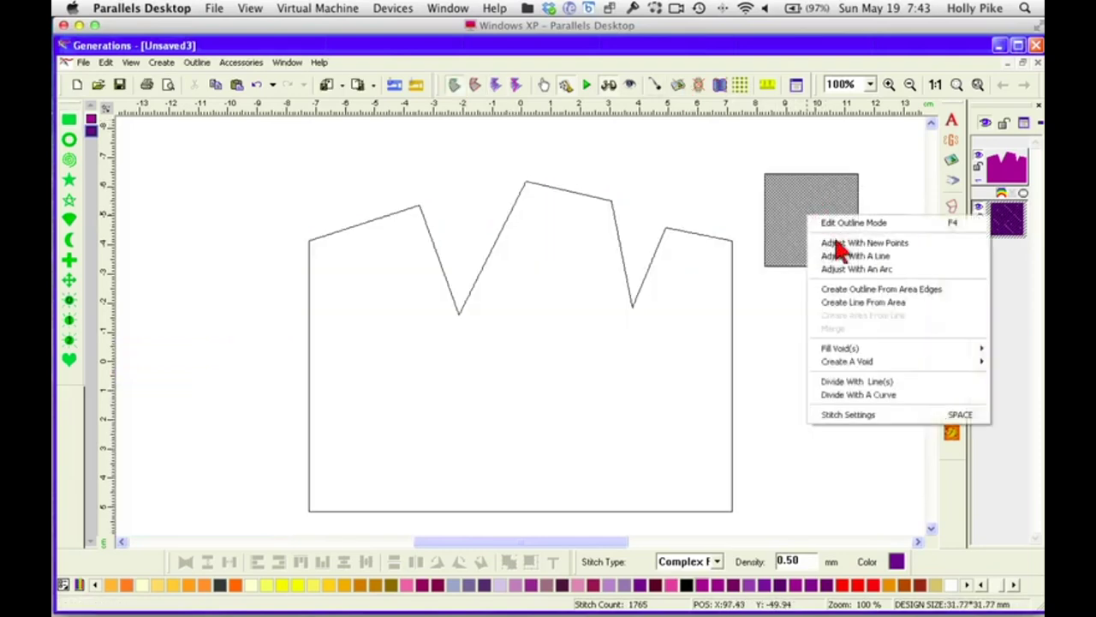
pyautogui.click(854, 383)
pyautogui.click(755, 279)
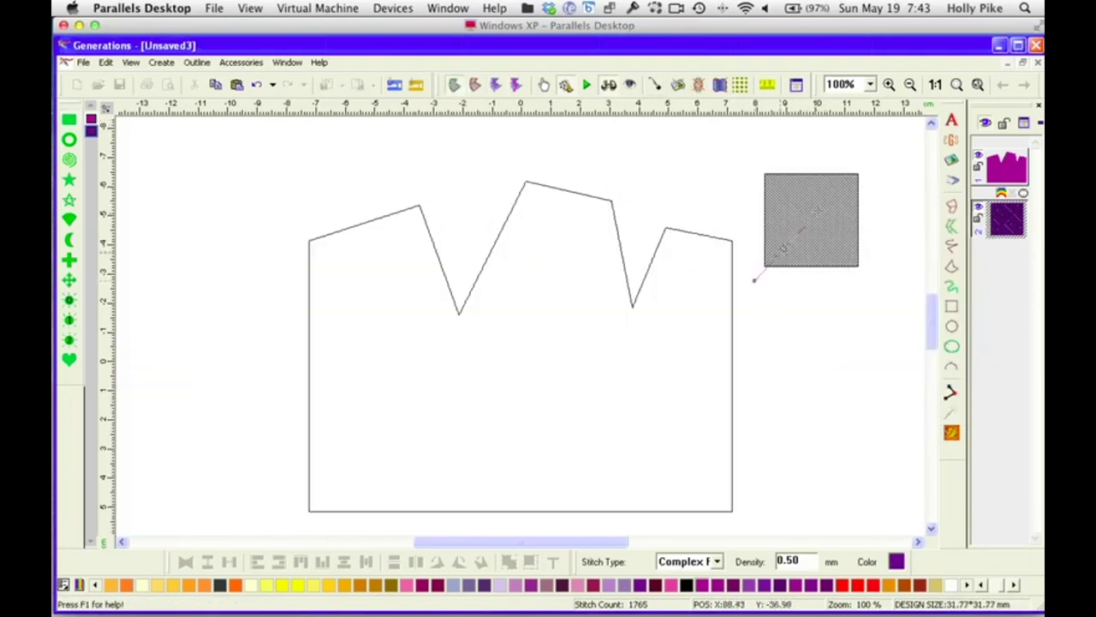
pyautogui.click(859, 164)
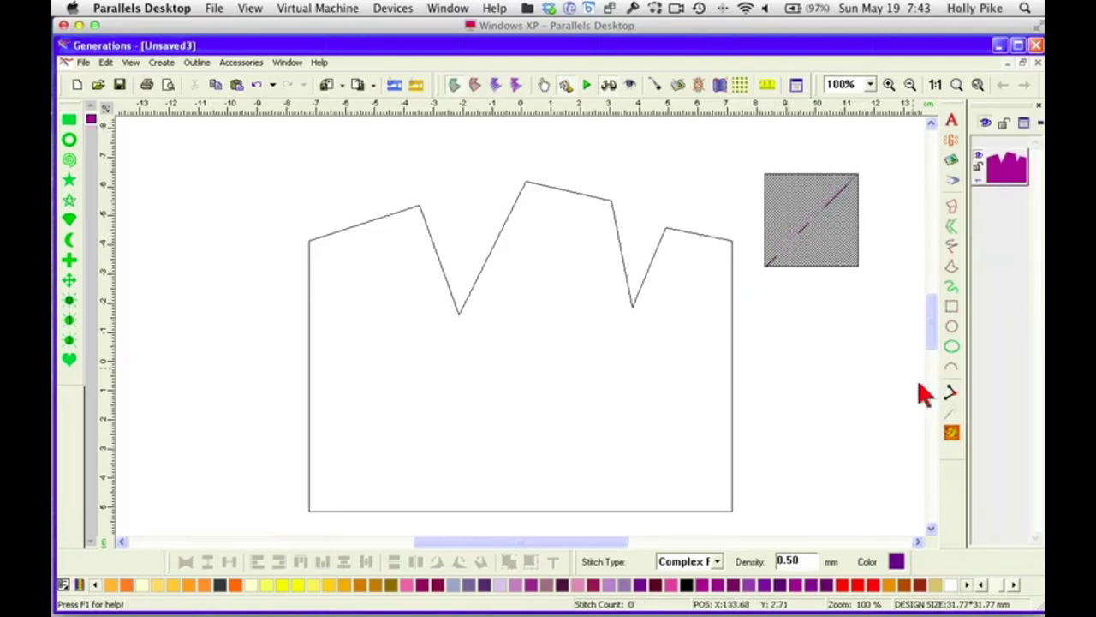
pyautogui.click(952, 434)
# Ungroup the divided square and fit its lower-right triangle, rotated, as a roof on the castle's left tower
pyautogui.click(834, 247)
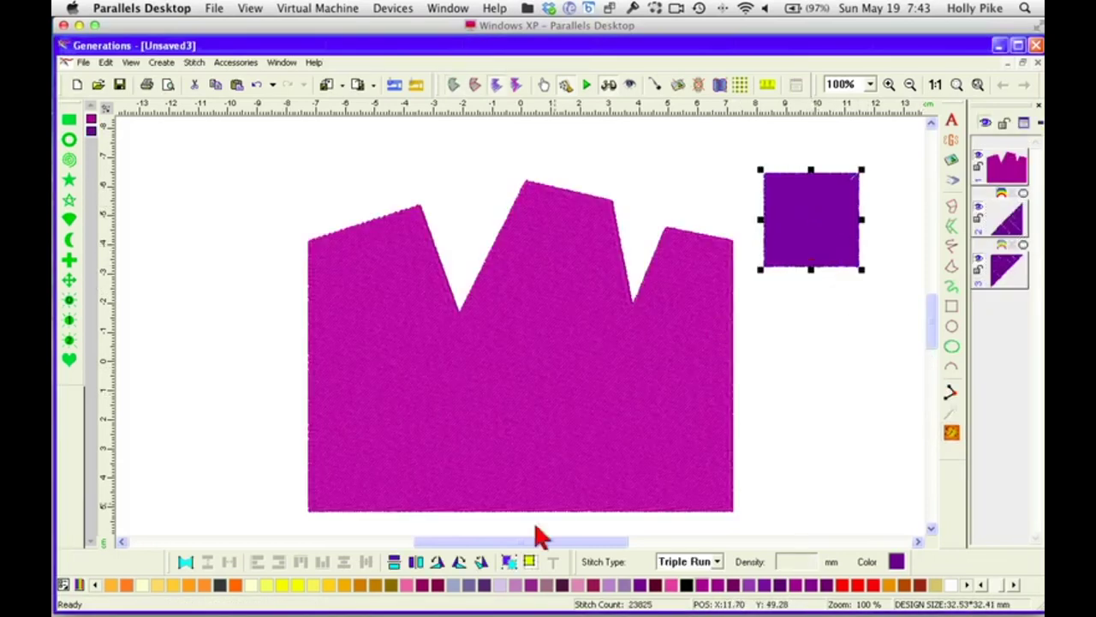
pyautogui.click(509, 561)
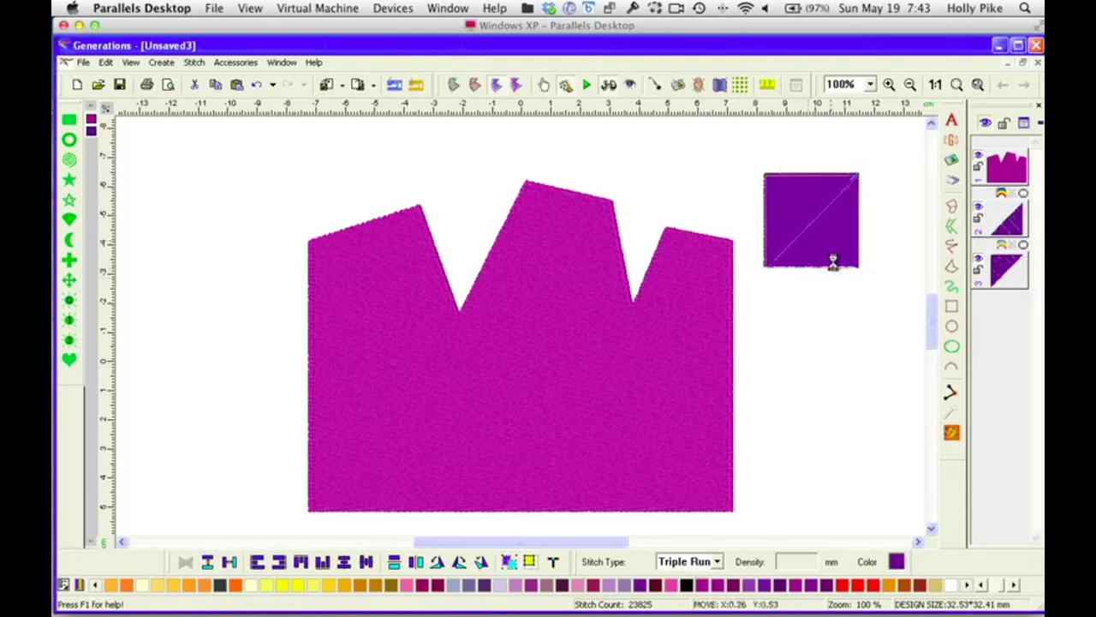
pyautogui.moveTo(831, 235)
pyautogui.mouseDown()
pyautogui.moveTo(845, 282)
pyautogui.moveTo(835, 254)
pyautogui.mouseUp()
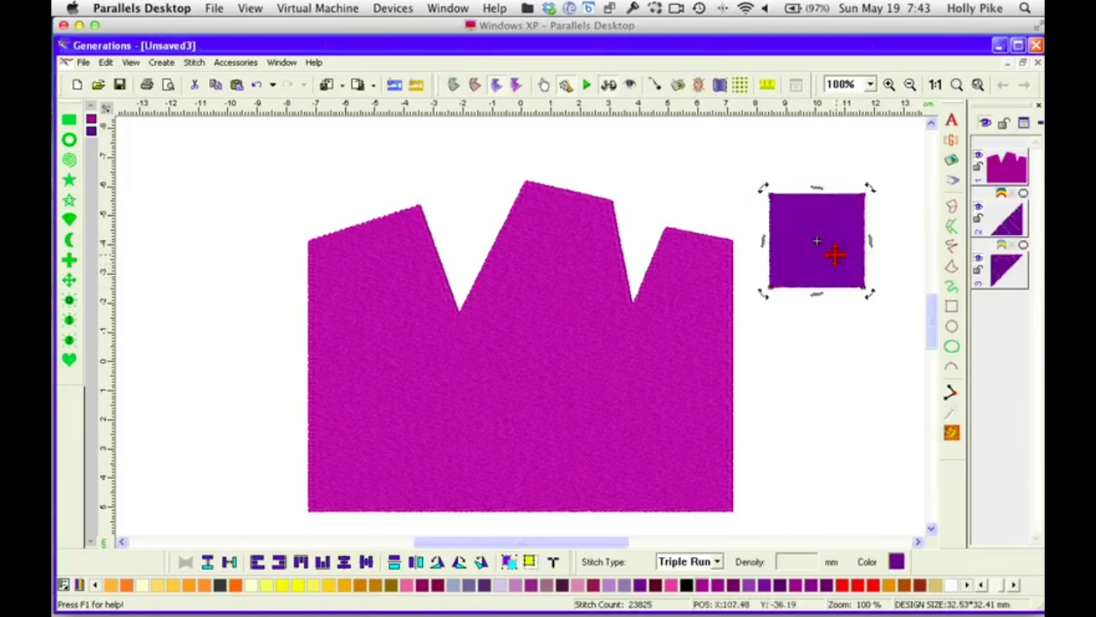
pyautogui.click(837, 269)
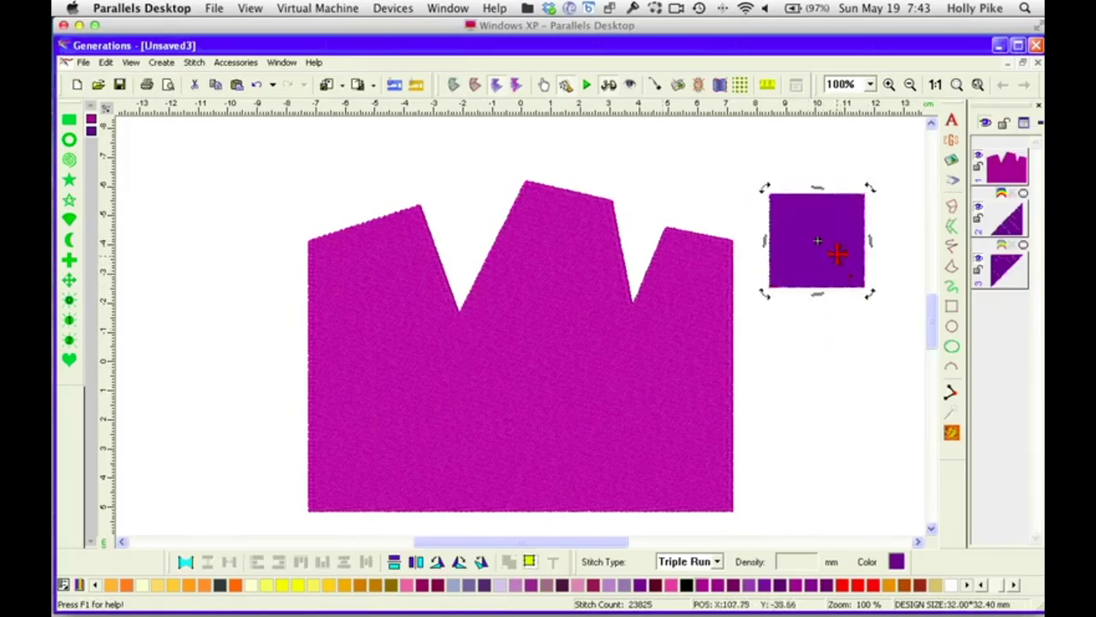
pyautogui.moveTo(836, 267); pyautogui.dragTo(379, 219)
pyautogui.click(377, 206)
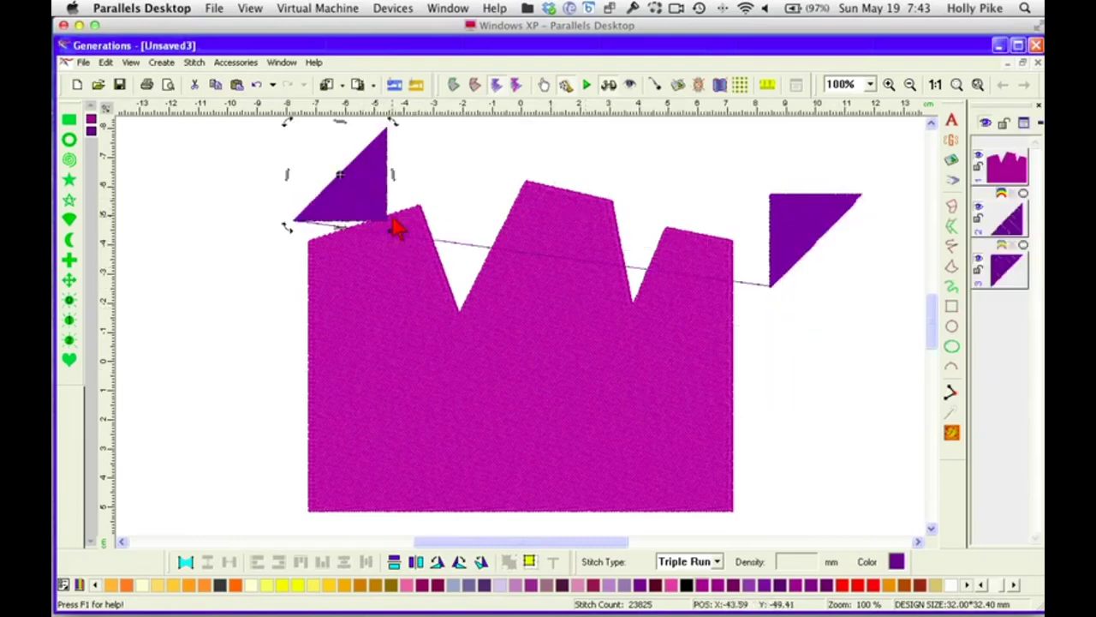
pyautogui.moveTo(390, 226); pyautogui.dragTo(380, 167)
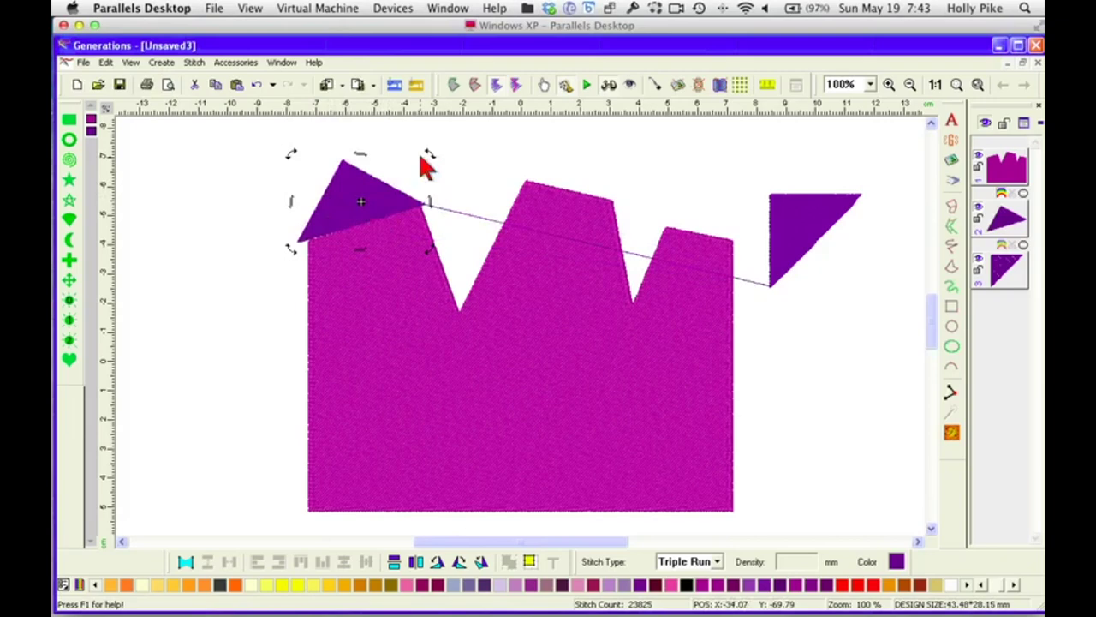
pyautogui.moveTo(358, 203); pyautogui.dragTo(357, 207)
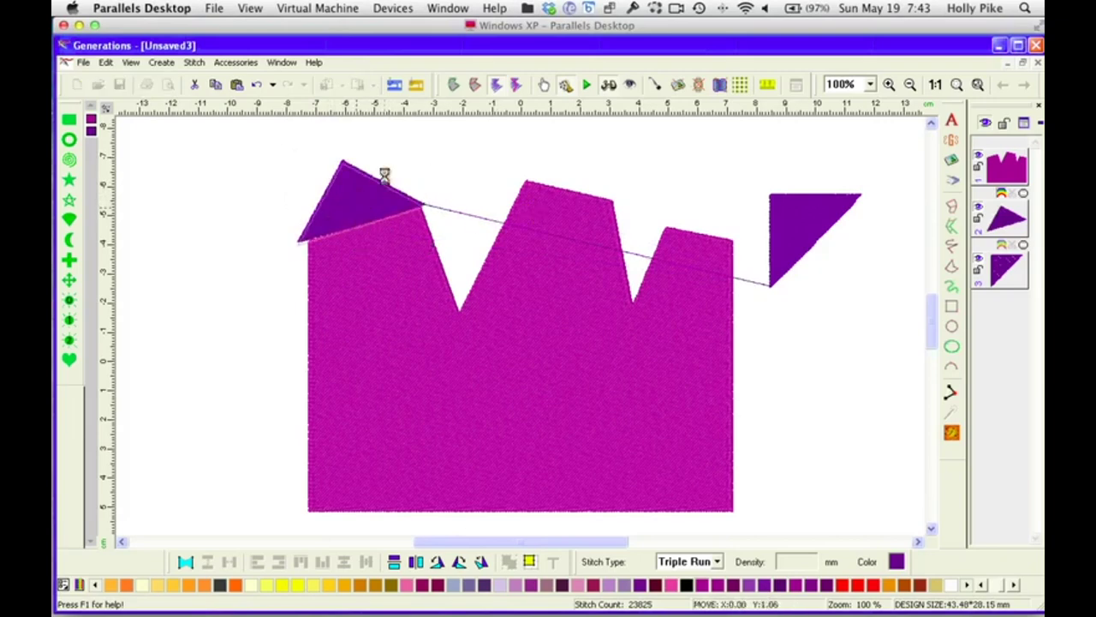
# Rotate the remaining triangle and place it as a roof on the castle's middle tower
pyautogui.click(801, 243)
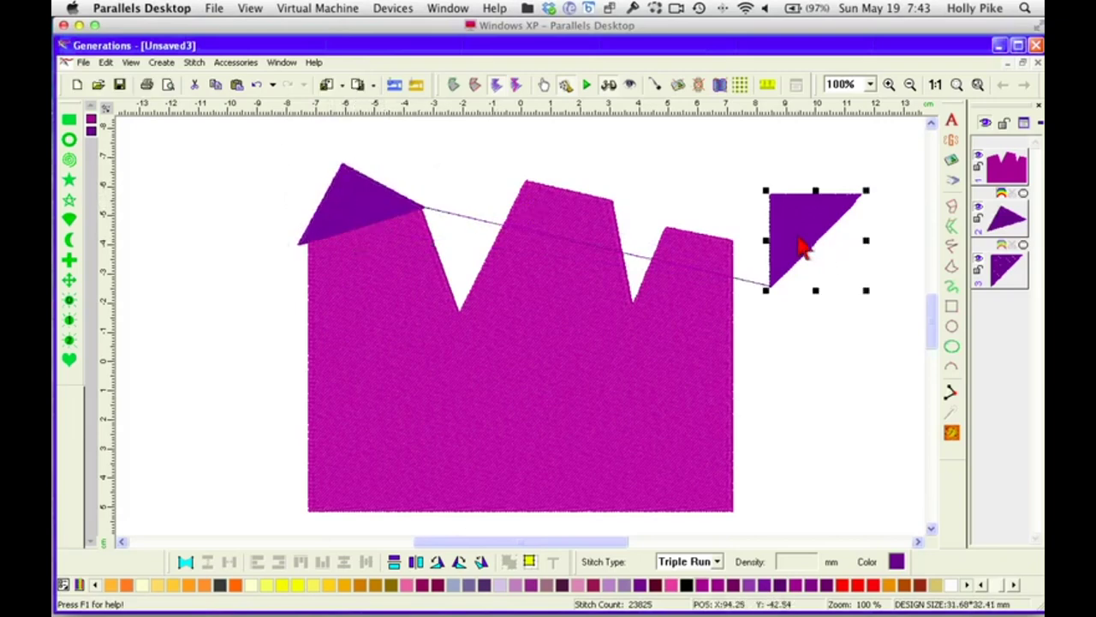
pyautogui.click(837, 215)
pyautogui.moveTo(869, 198); pyautogui.dragTo(605, 186)
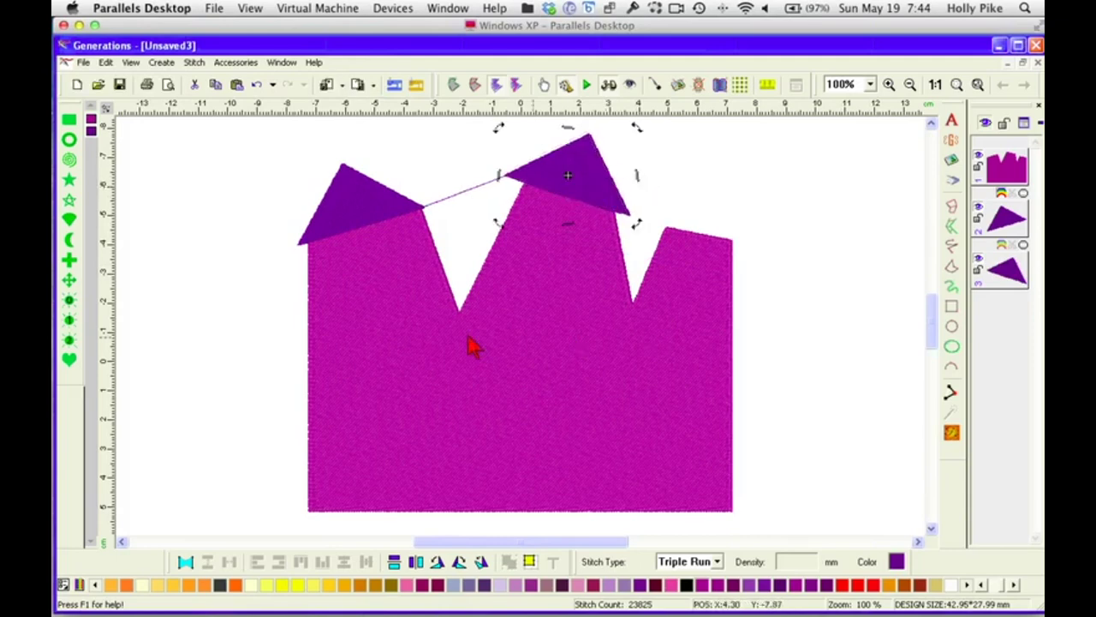
pyautogui.click(69, 120)
pyautogui.scroll(1, 791, 203)
pyautogui.moveTo(794, 204); pyautogui.dragTo(871, 305)
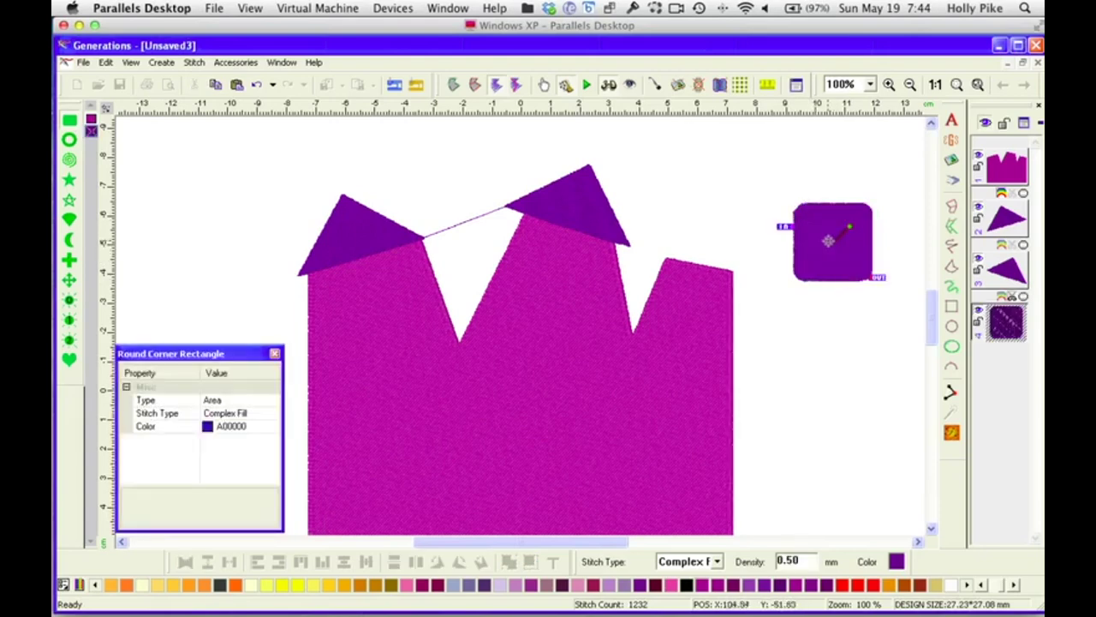
pyautogui.rightClick(835, 244)
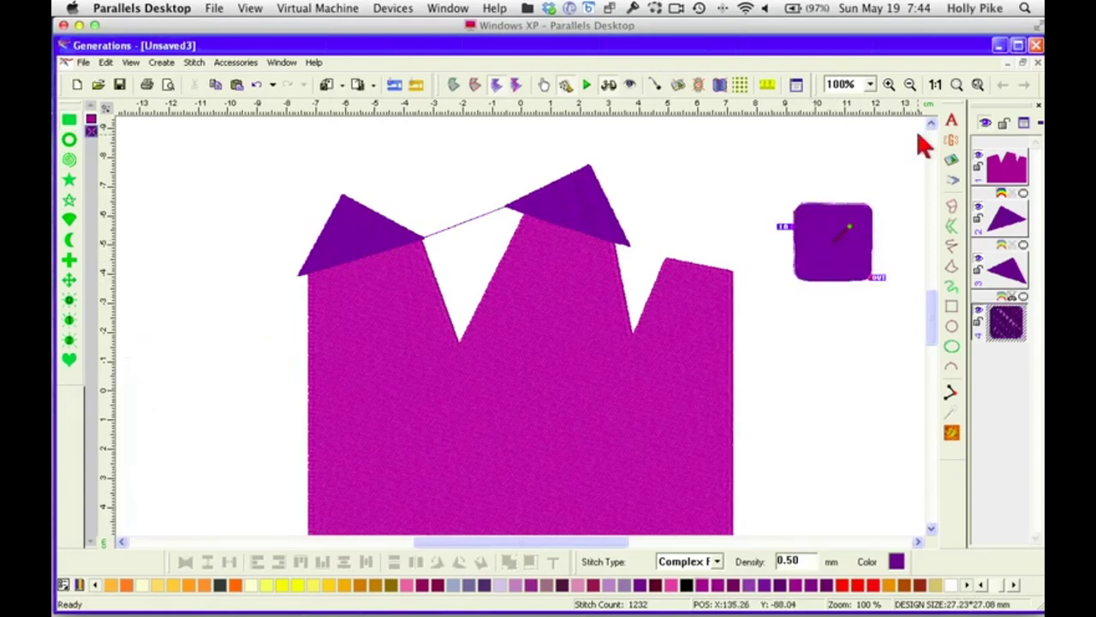
pyautogui.press('Delete')
pyautogui.click(69, 120)
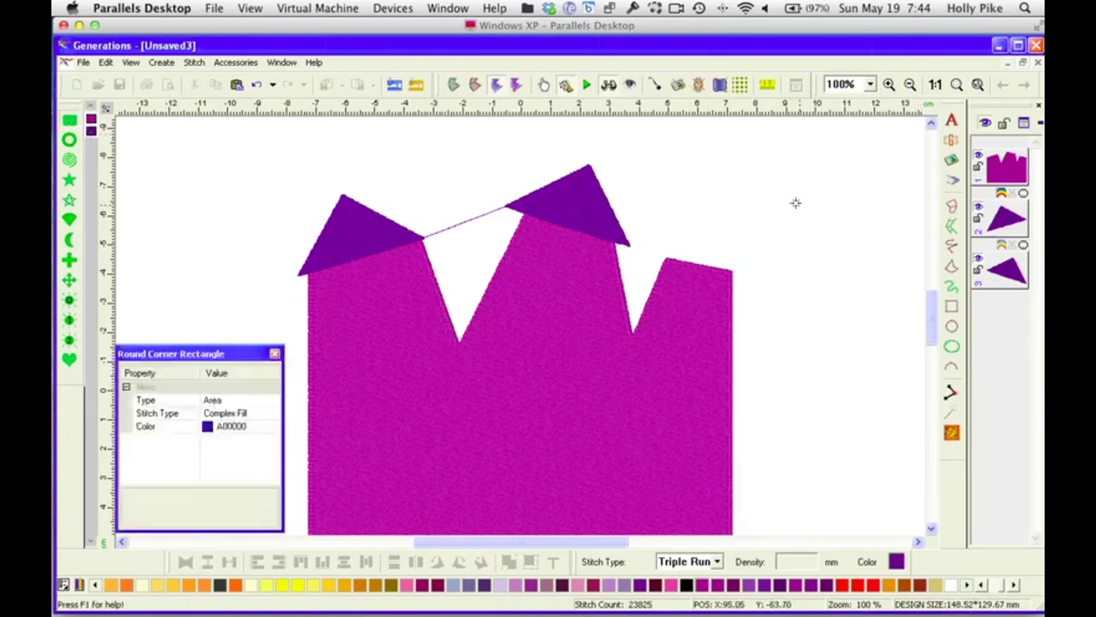
pyautogui.moveTo(773, 191); pyautogui.dragTo(855, 306)
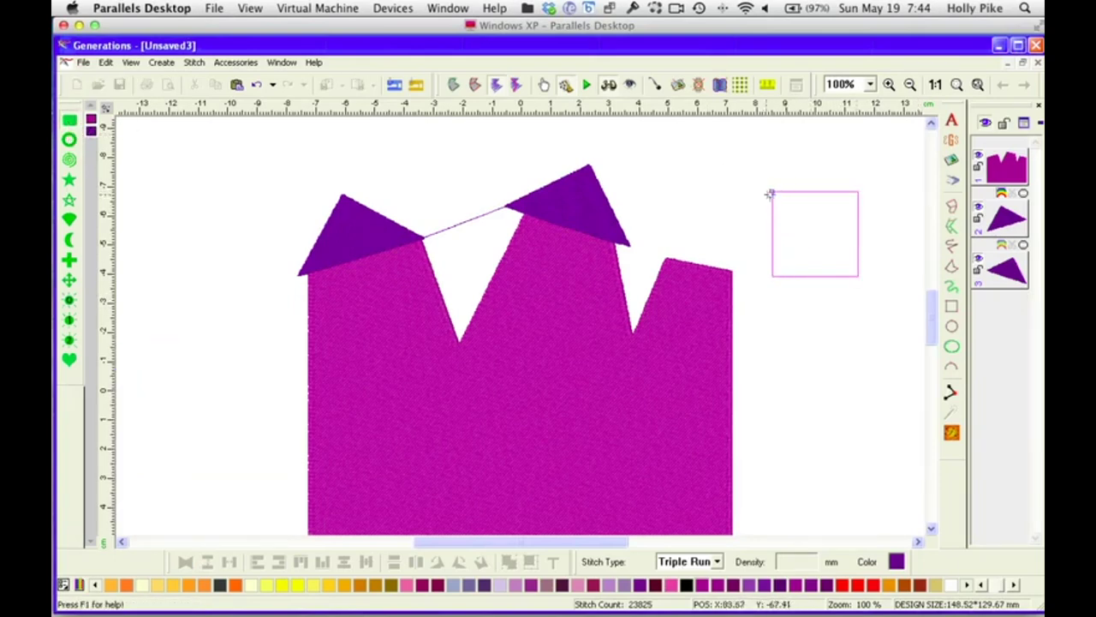
pyautogui.hscroll(10, 770, 194)
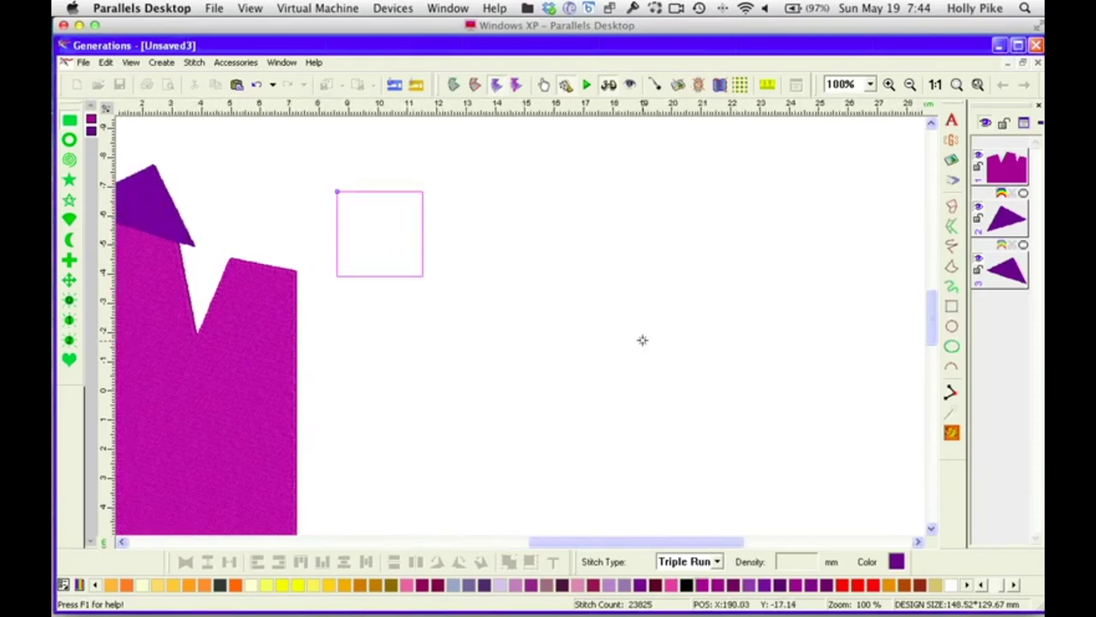
pyautogui.press('Escape')
# Draw an Area-type Complex Fill square of about 26 by 26 mm to the right of the castle with the Create Rectangle tool
pyautogui.moveTo(619, 541); pyautogui.dragTo(526, 549)
pyautogui.click(951, 309)
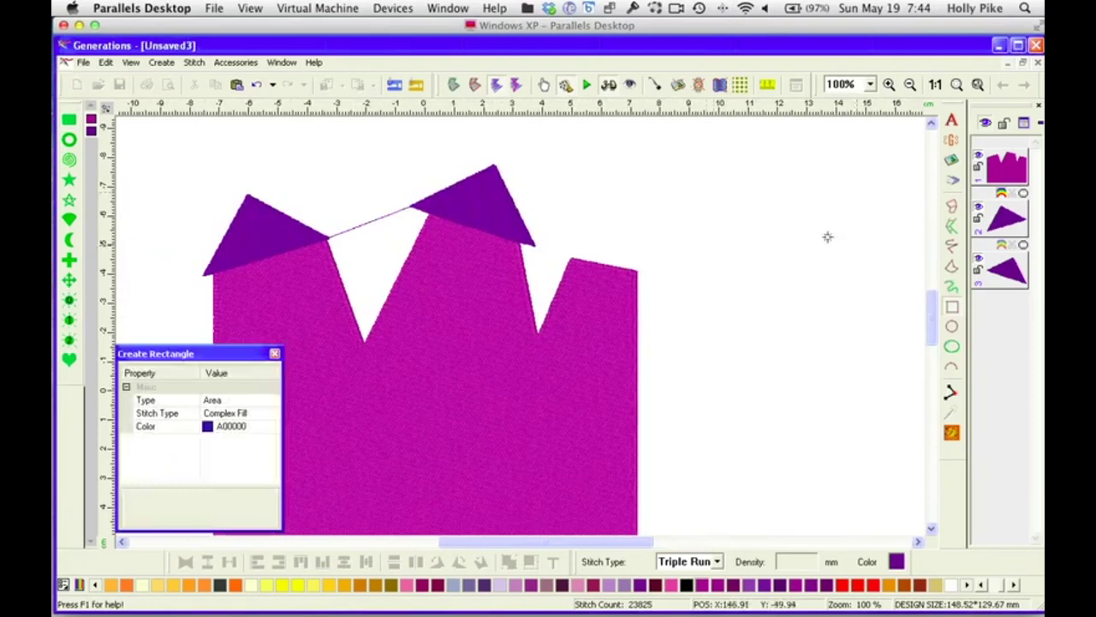
pyautogui.click(705, 177)
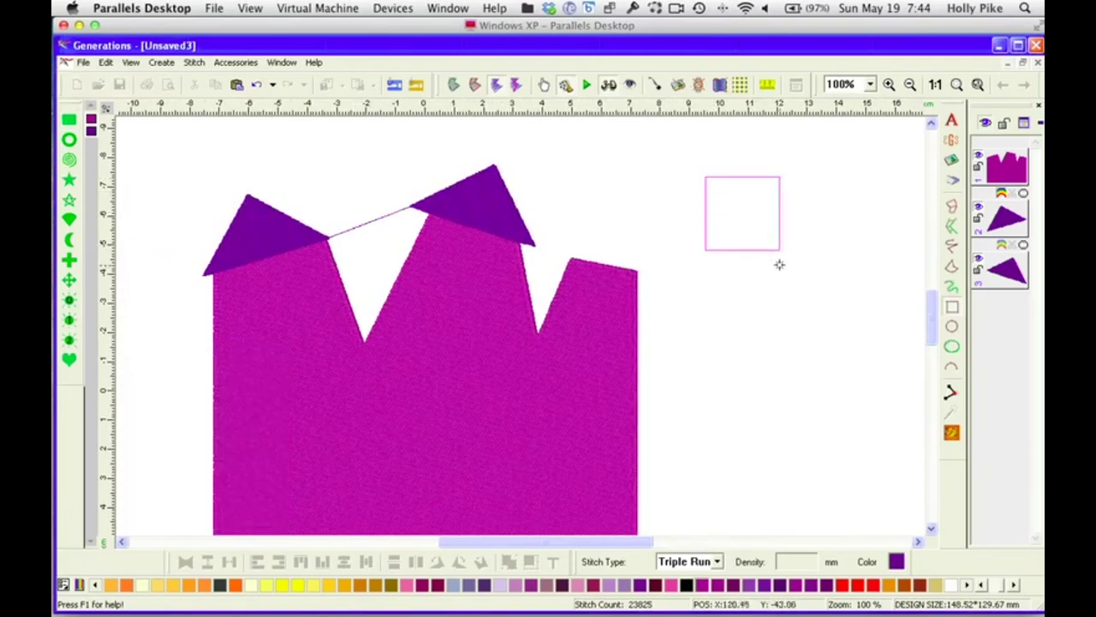
pyautogui.click(779, 252)
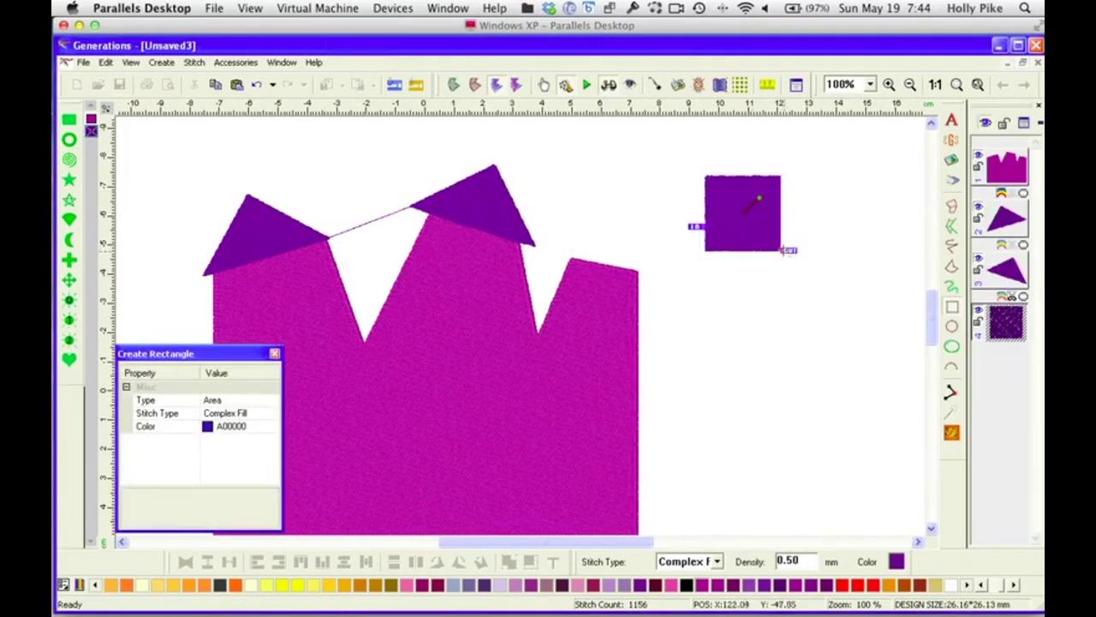
# Divide the square beside the castle diagonally into two triangles with a line and generate their stitches
pyautogui.click(457, 83)
pyautogui.rightClick(727, 205)
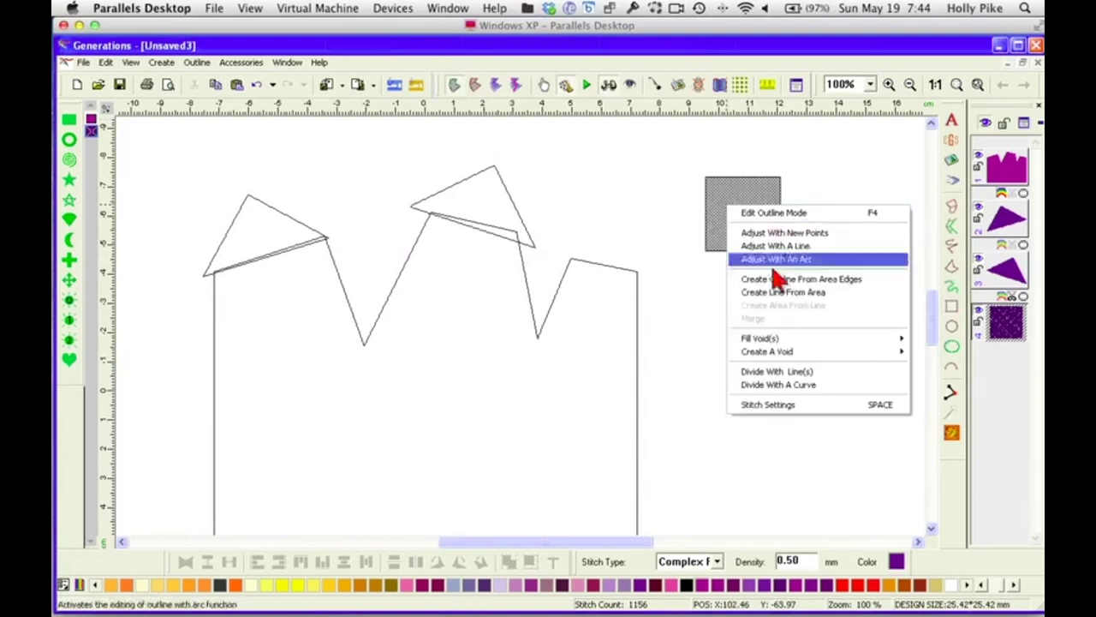
pyautogui.click(776, 371)
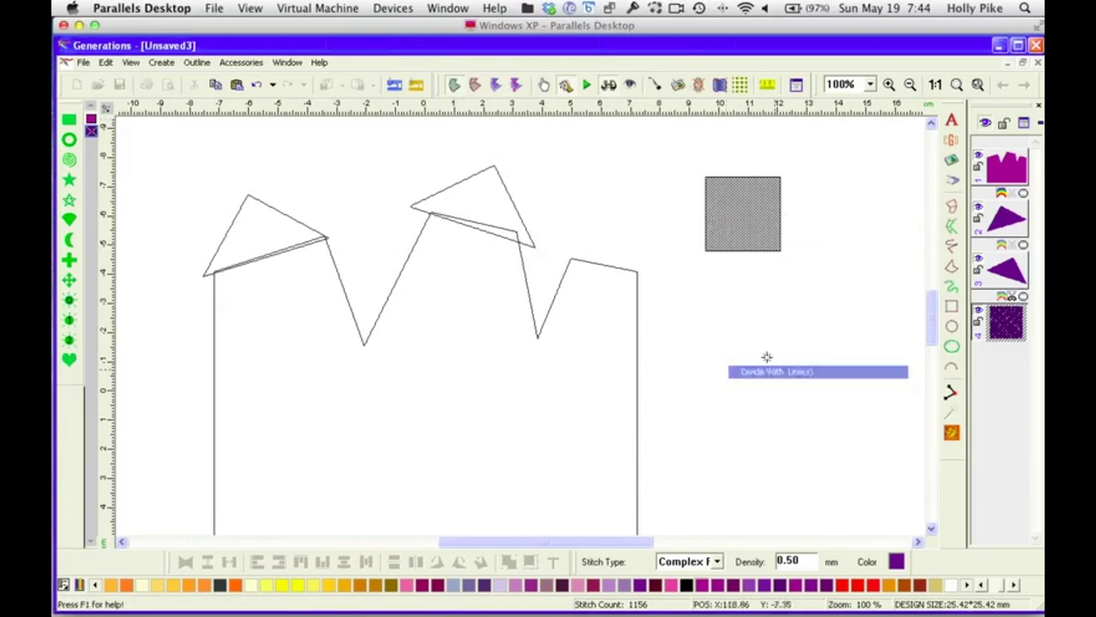
pyautogui.click(796, 157)
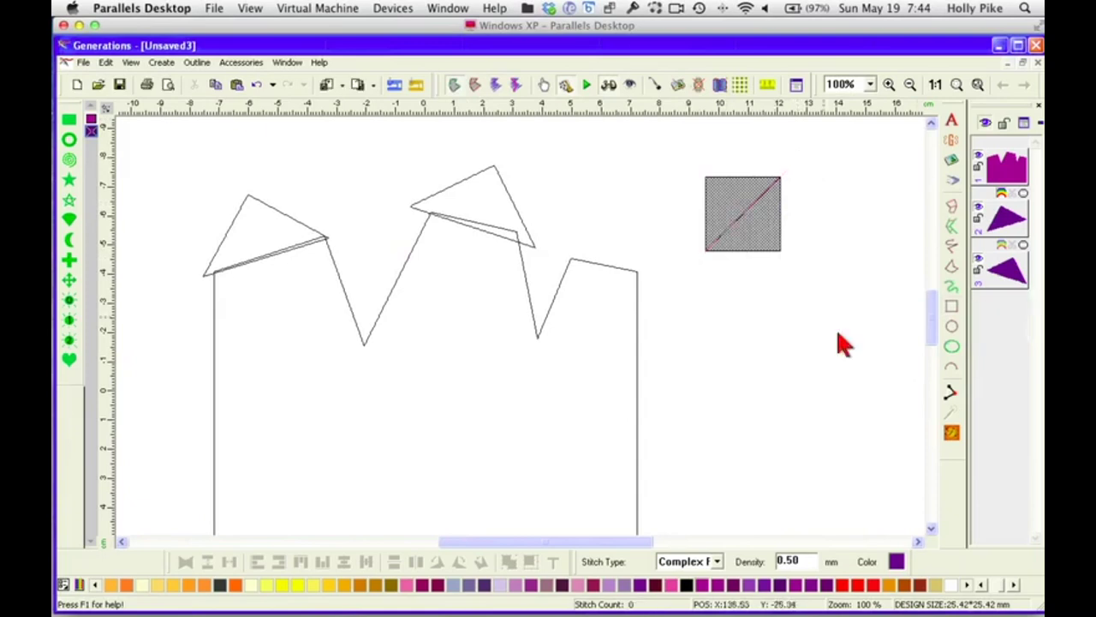
pyautogui.click(951, 433)
# Fit the divided square's lower-right triangle, rotated, as a roof on the castle's right tower and delete the leftover triangle
pyautogui.click(761, 235)
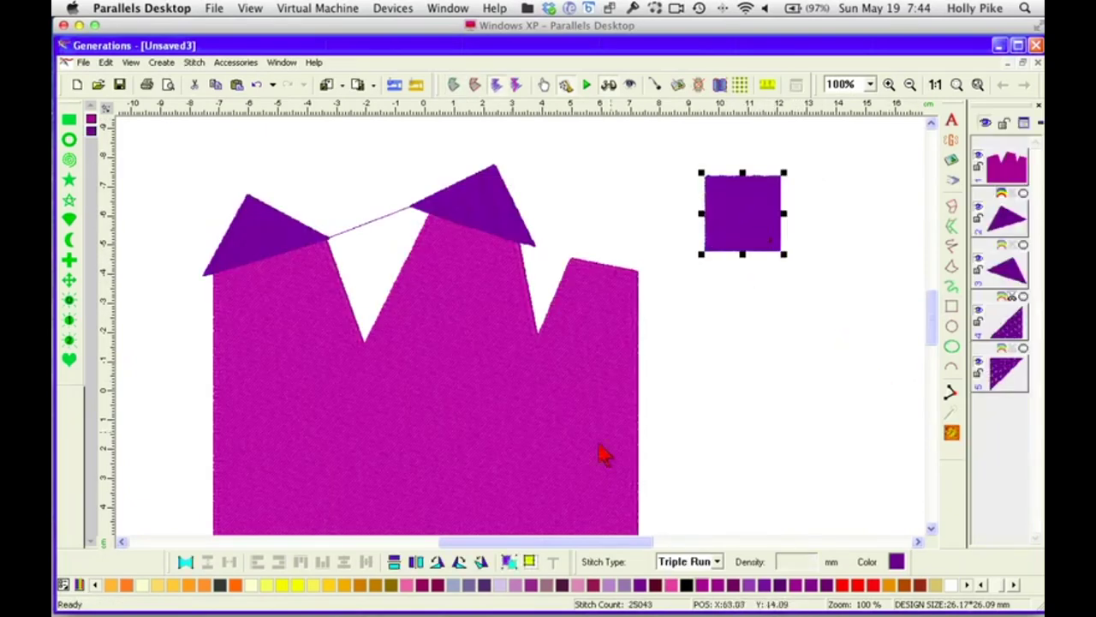
pyautogui.click(744, 304)
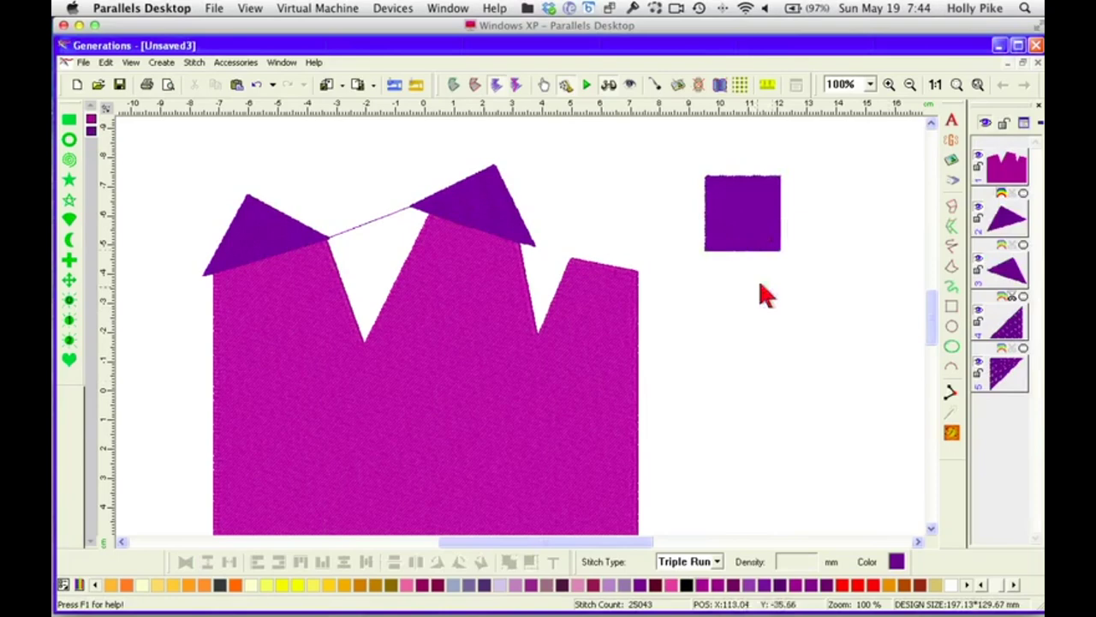
pyautogui.moveTo(765, 236); pyautogui.dragTo(629, 266)
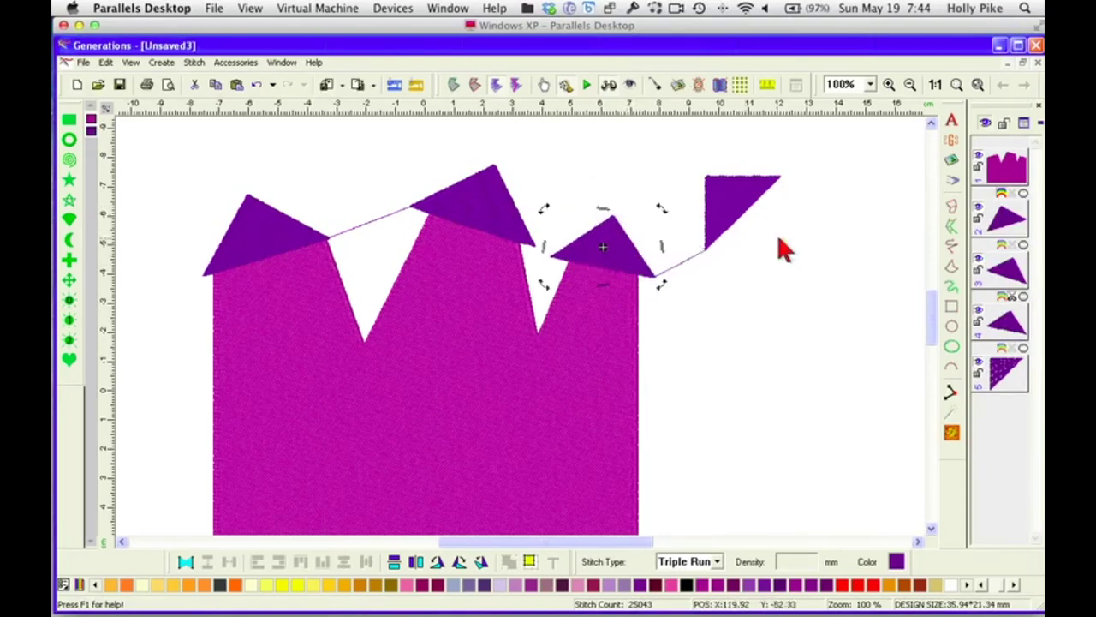
pyautogui.click(736, 214)
pyautogui.press('Delete')
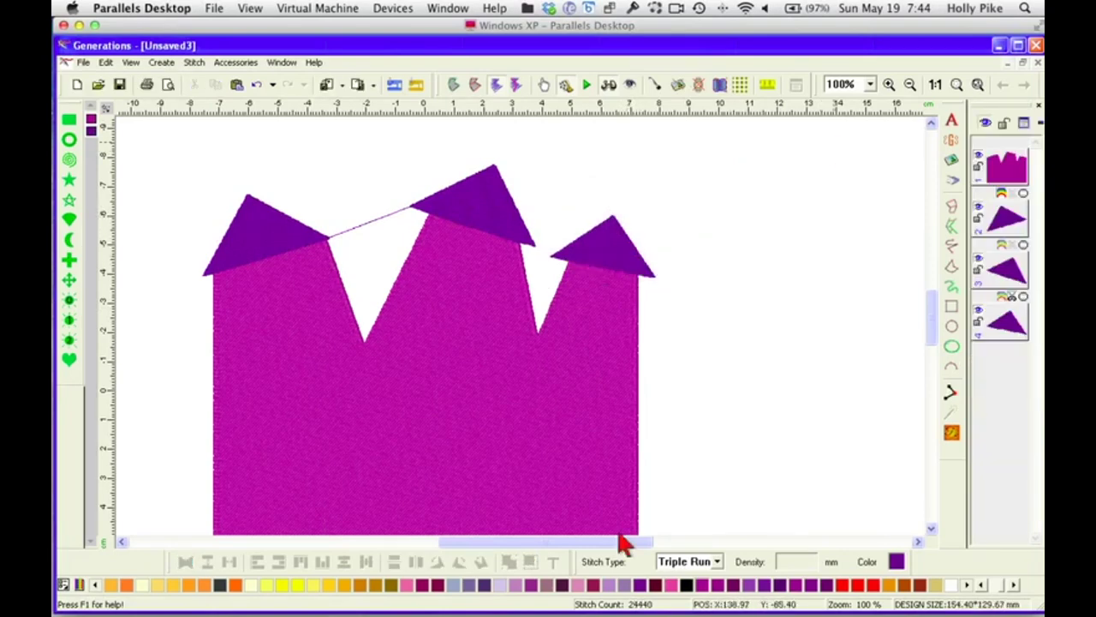
# Recolor all three triangular roofs of the castle light yellow
pyautogui.moveTo(612, 543); pyautogui.dragTo(587, 543)
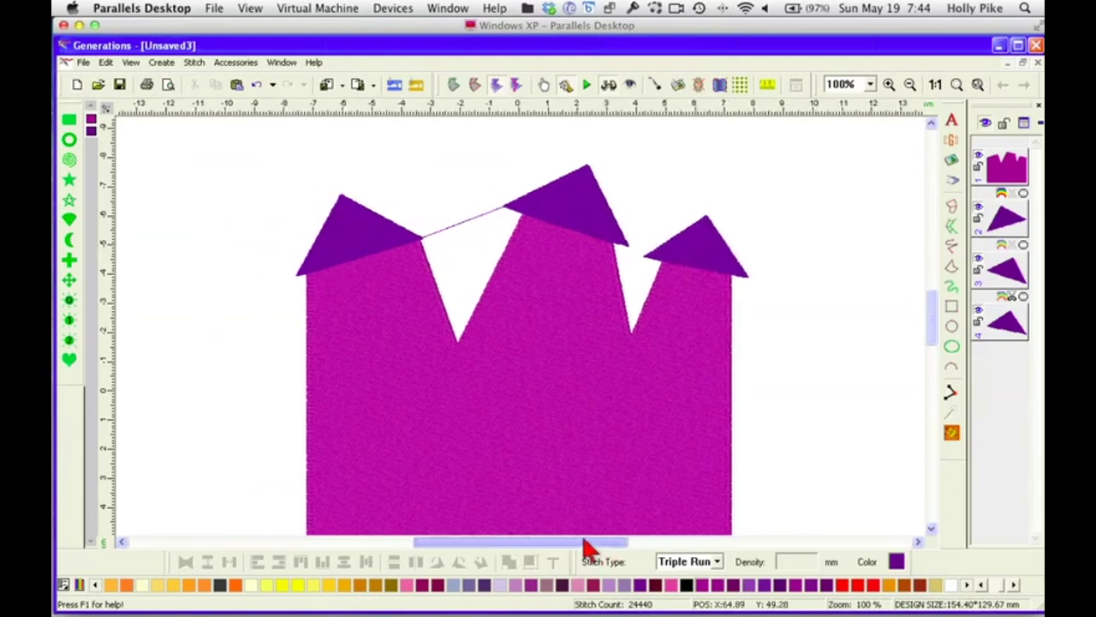
pyautogui.click(699, 251)
pyautogui.keyDown('shift'); pyautogui.click(587, 214); pyautogui.keyUp('shift')
pyautogui.keyDown('shift'); pyautogui.click(375, 238); pyautogui.keyUp('shift')
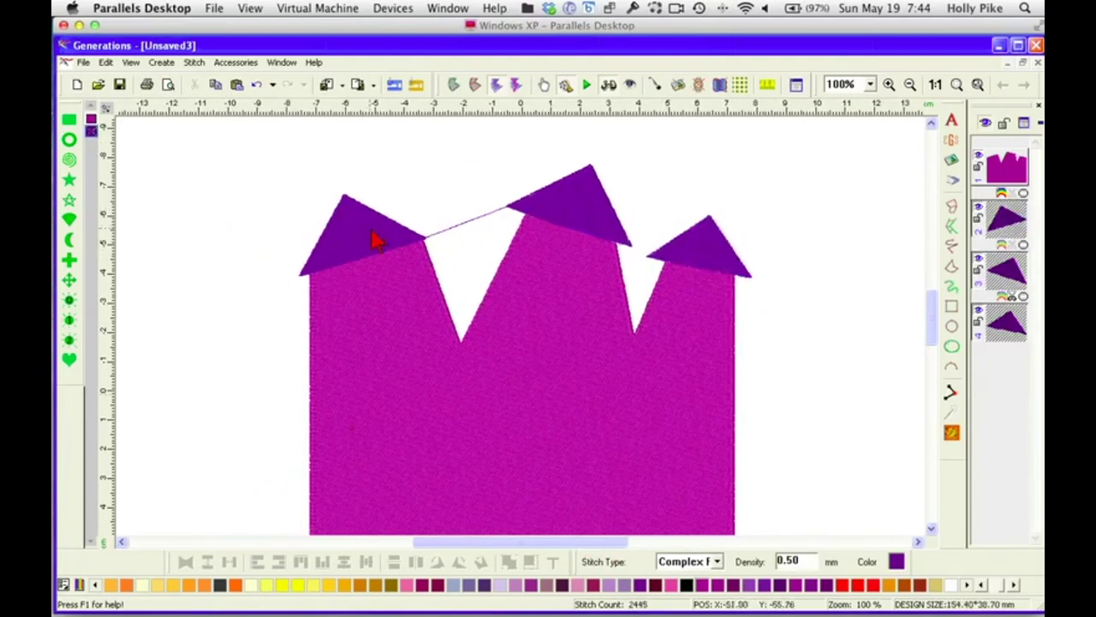
pyautogui.click(272, 584)
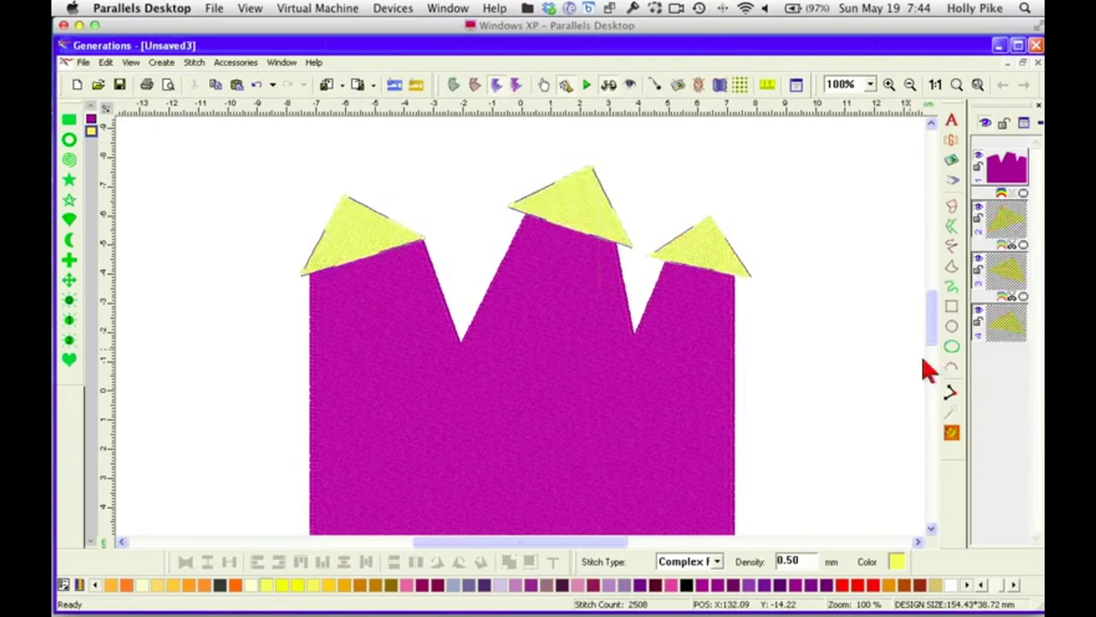
pyautogui.moveTo(930, 305); pyautogui.dragTo(931, 308)
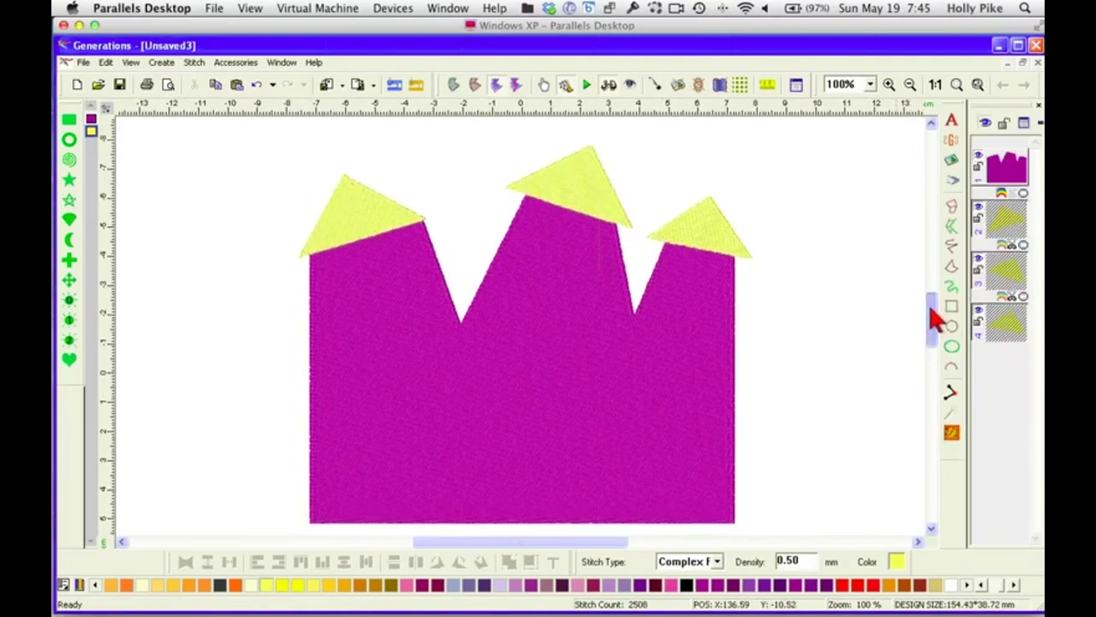
pyautogui.click(781, 320)
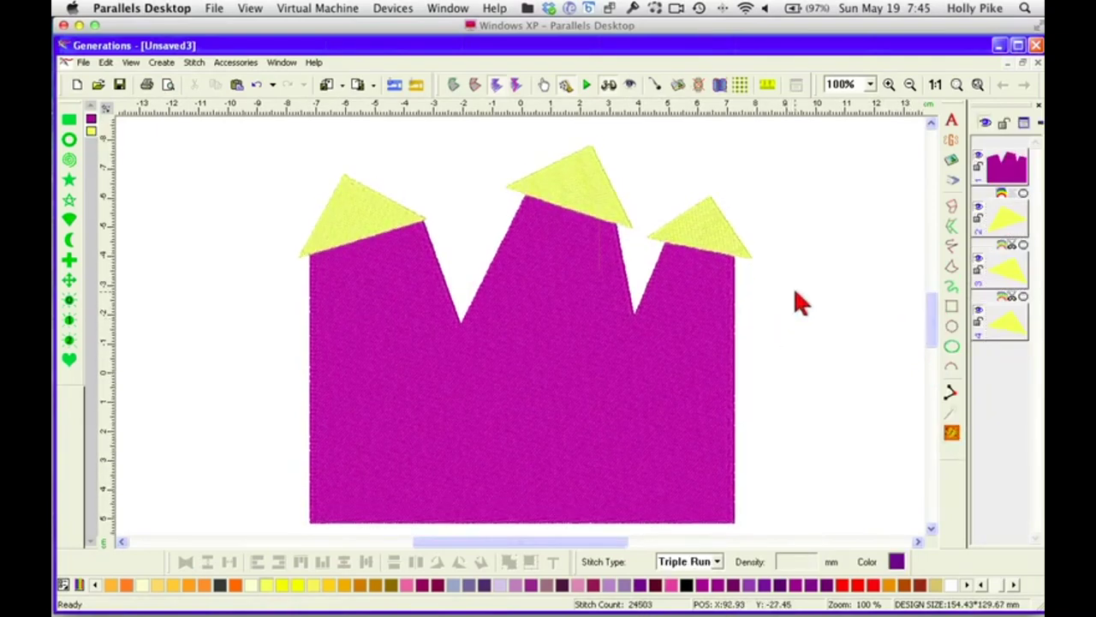
# Draw a purple filled square window of about 26 by 26 mm on the castle's left tower
pyautogui.click(952, 308)
pyautogui.moveTo(331, 262); pyautogui.dragTo(395, 304)
pyautogui.rightClick(402, 290)
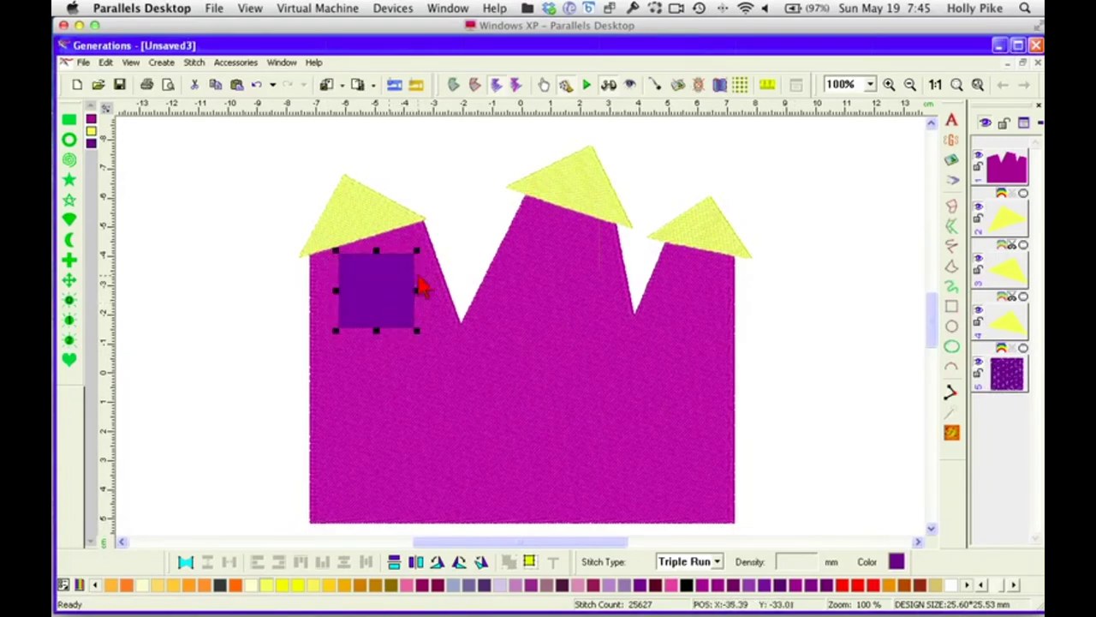
# Copy the left tower's window and place the duplicate on the middle tower
pyautogui.click(215, 84)
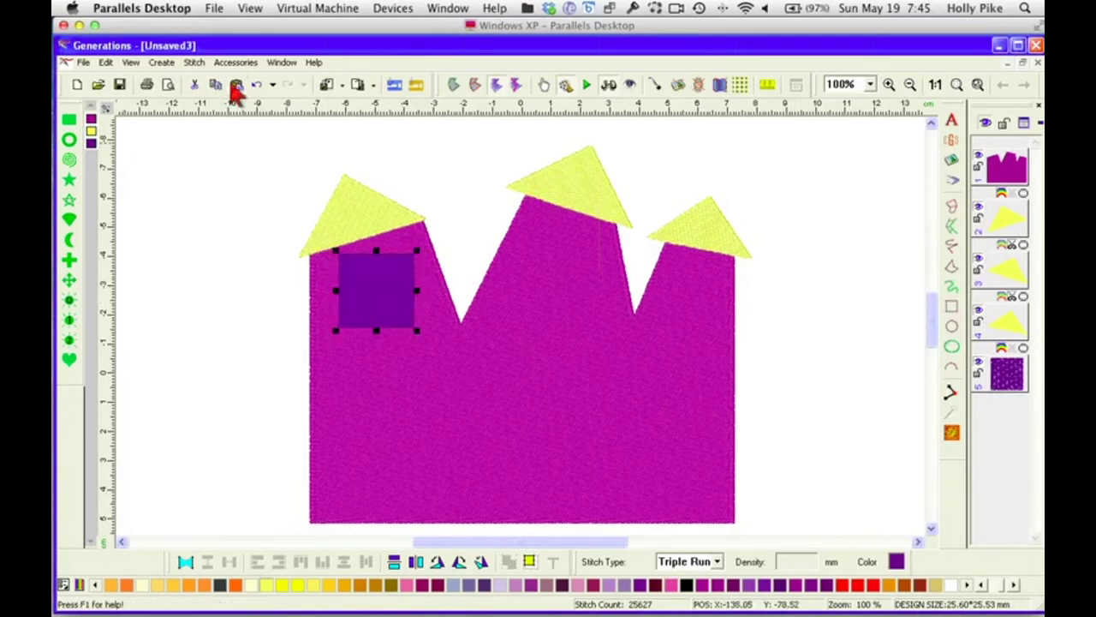
pyautogui.click(235, 85)
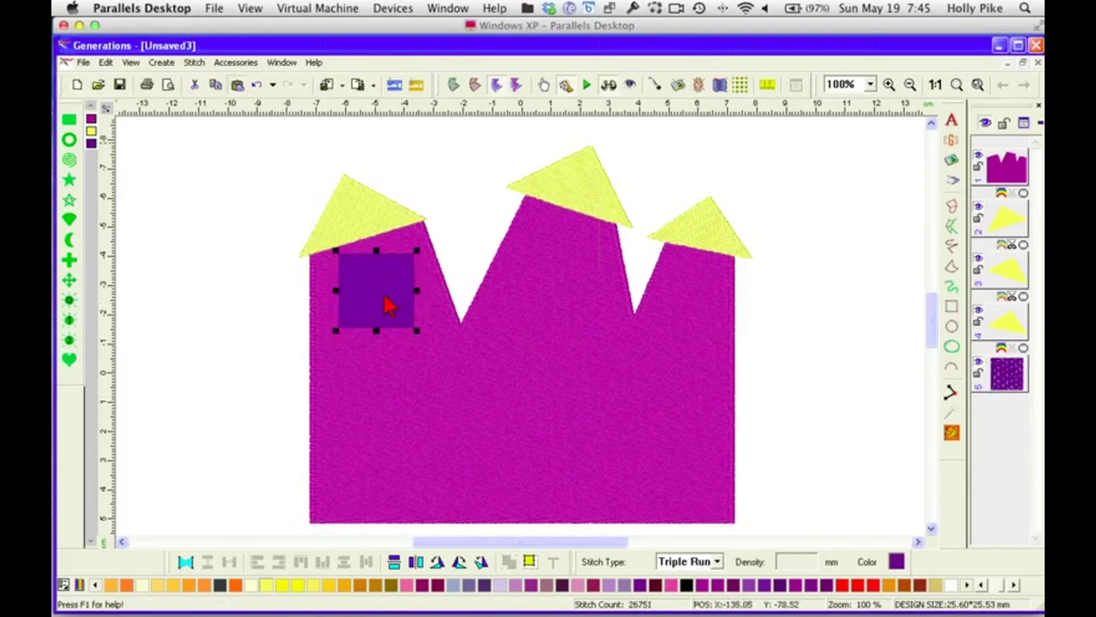
pyautogui.click(568, 264)
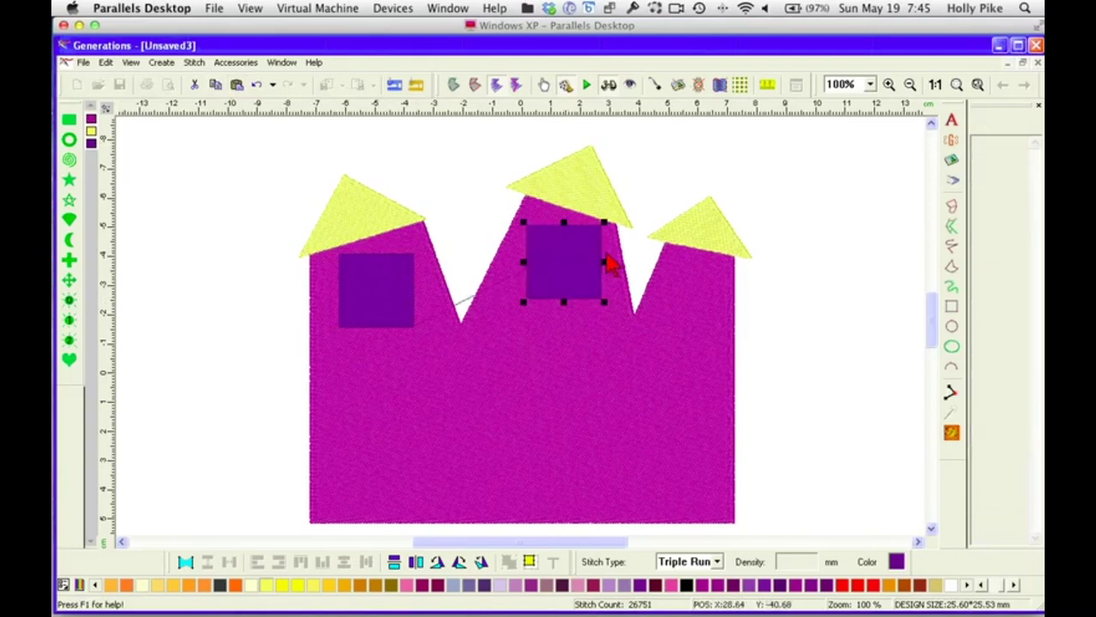
# Paste another window on the right tower, shrink it to about 22 by 22 mm and regenerate its stitches
pyautogui.click(236, 85)
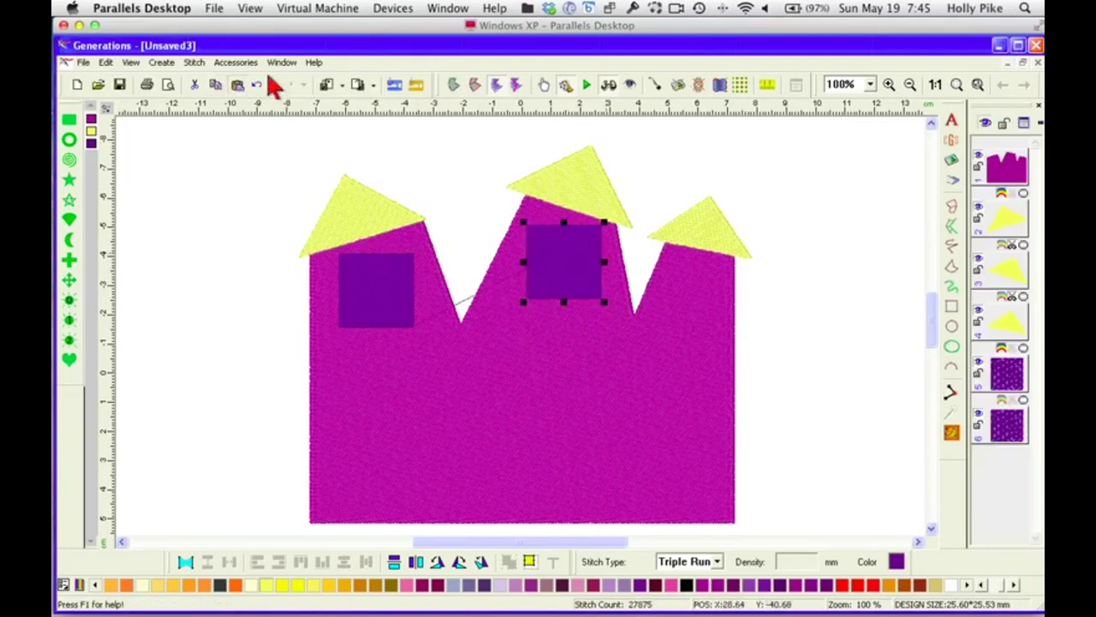
pyautogui.click(708, 317)
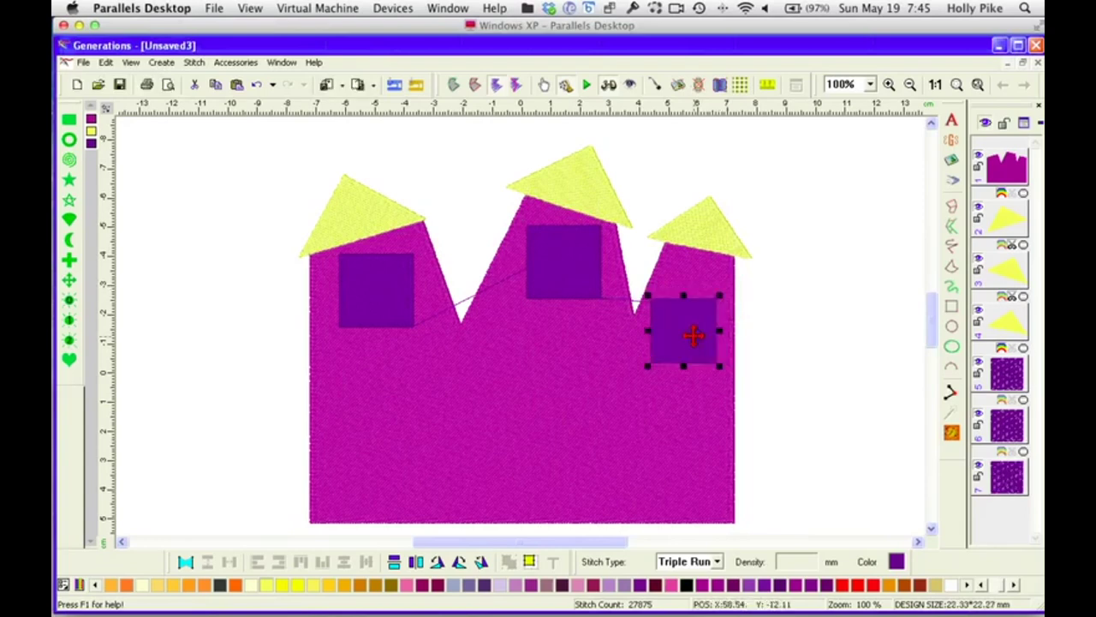
pyautogui.moveTo(693, 333); pyautogui.dragTo(700, 336)
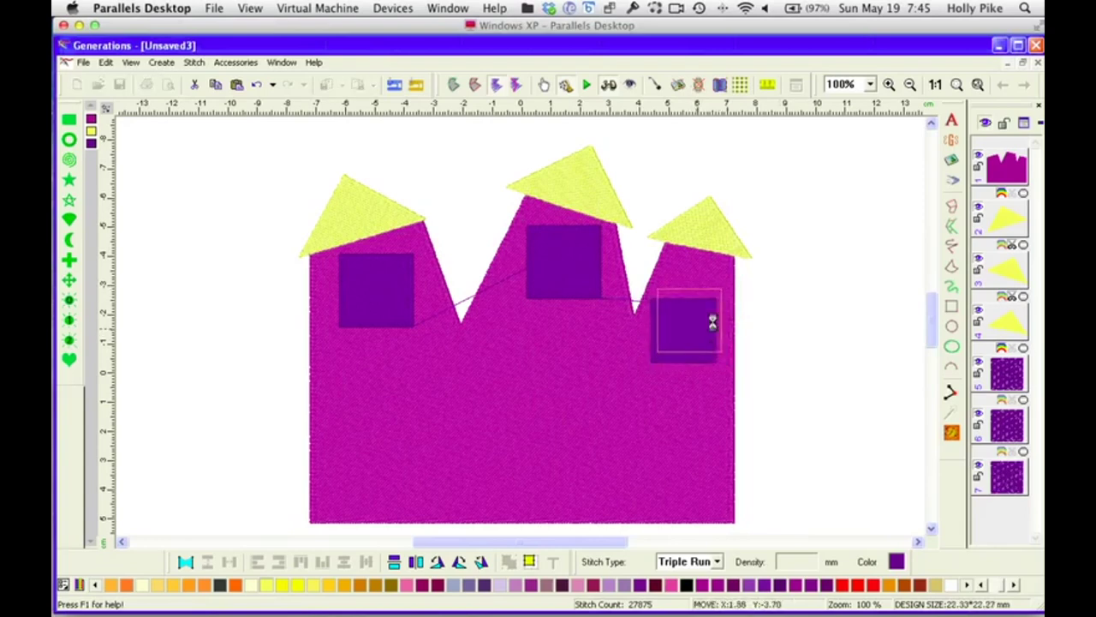
pyautogui.click(952, 434)
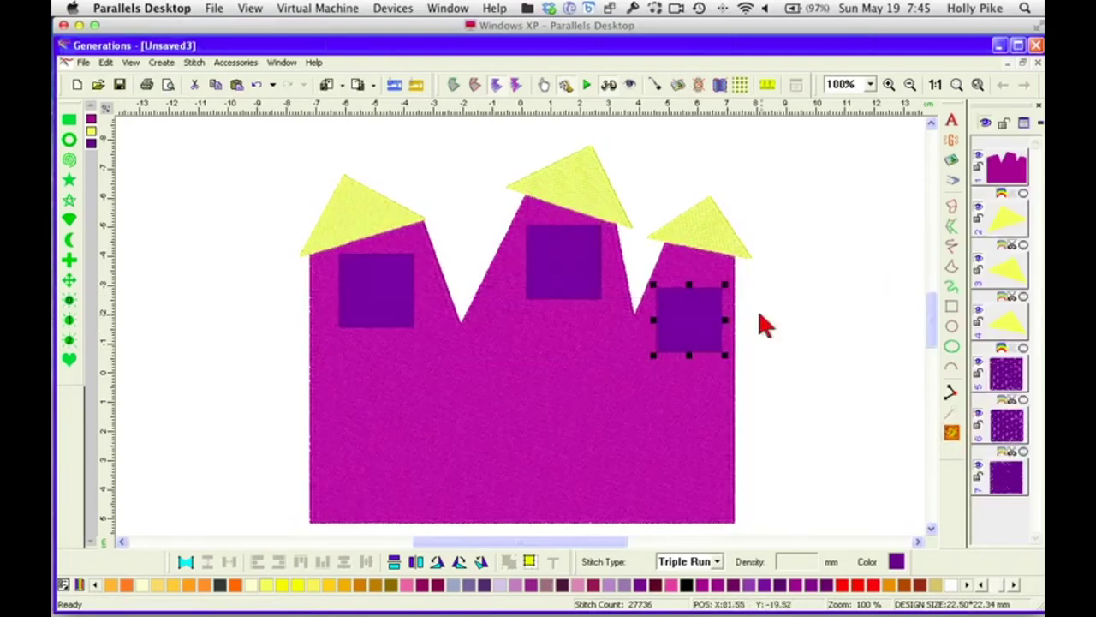
pyautogui.click(766, 317)
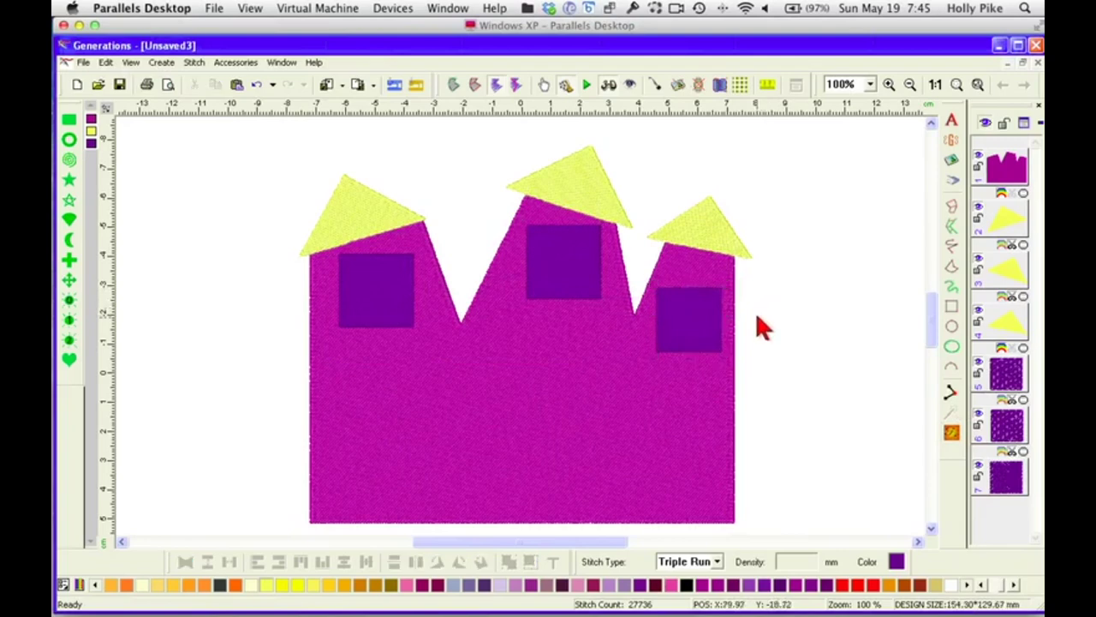
# Create Triple Run outlines along the outside borders of all three windows, with offset 0, and generate their stitches
pyautogui.click(685, 324)
pyautogui.keyDown('shift'); pyautogui.click(586, 250); pyautogui.keyUp('shift')
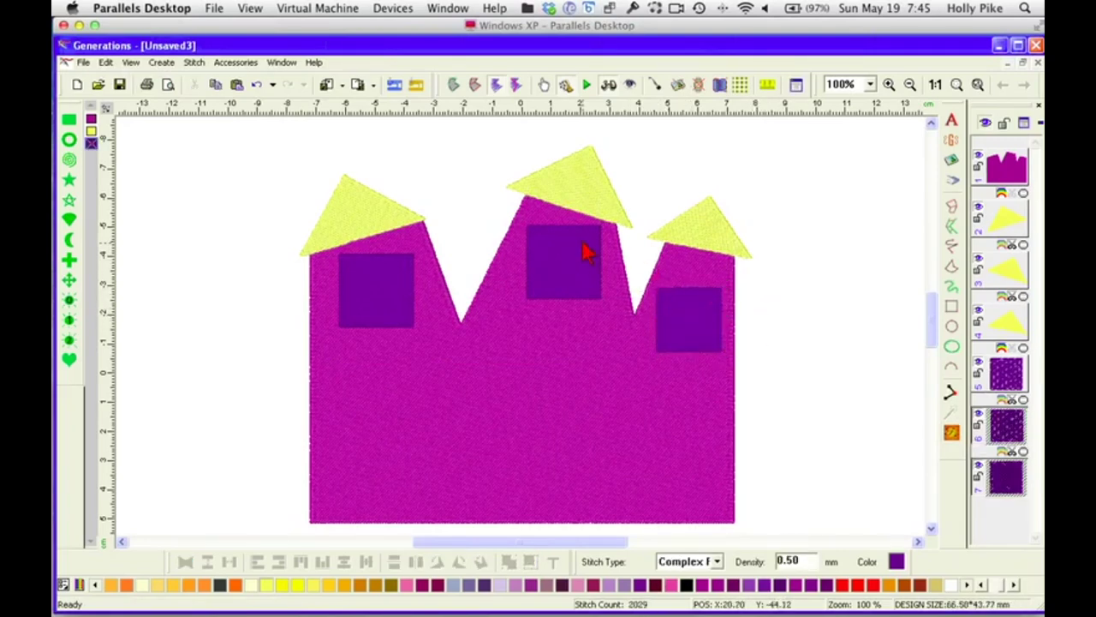
pyautogui.keyDown('shift'); pyautogui.click(386, 293); pyautogui.keyUp('shift')
pyautogui.click(471, 85)
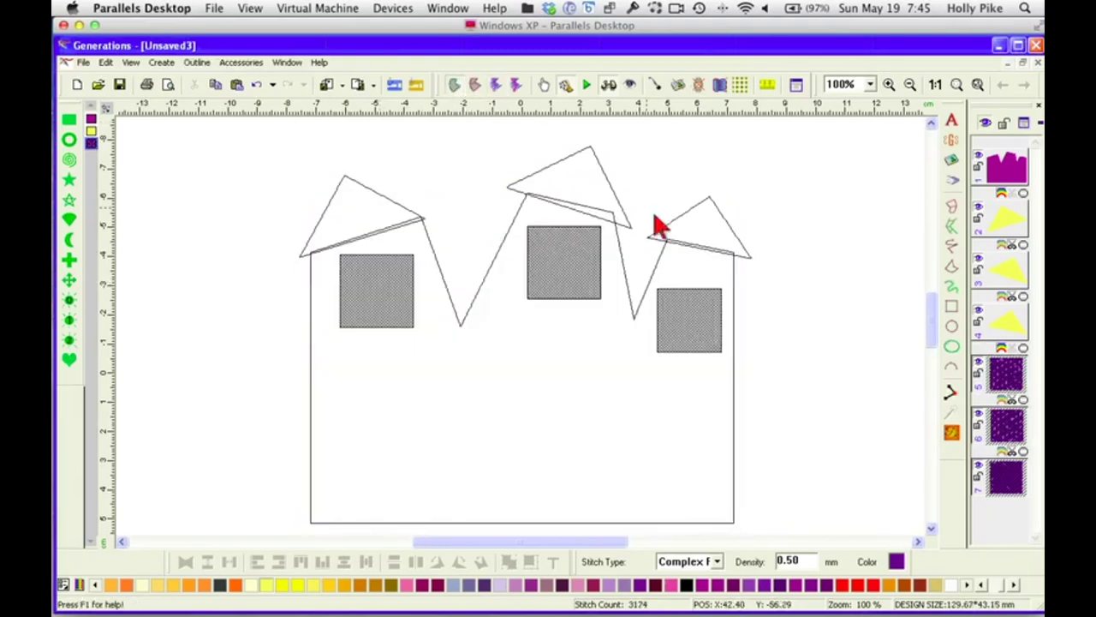
pyautogui.rightClick(694, 332)
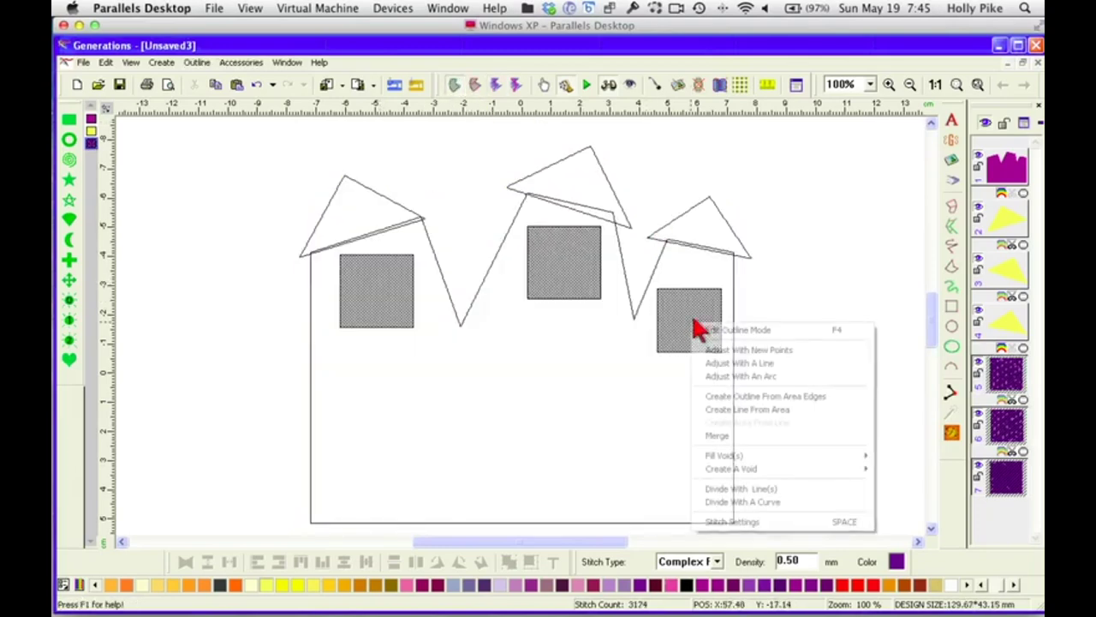
pyautogui.click(791, 398)
pyautogui.click(484, 310)
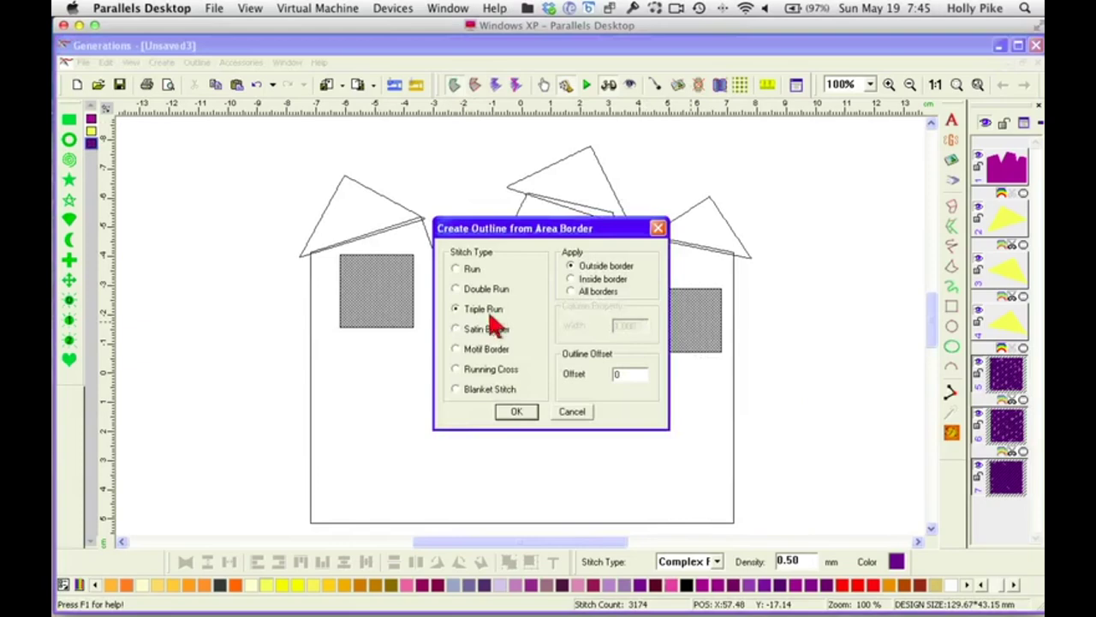
pyautogui.click(514, 412)
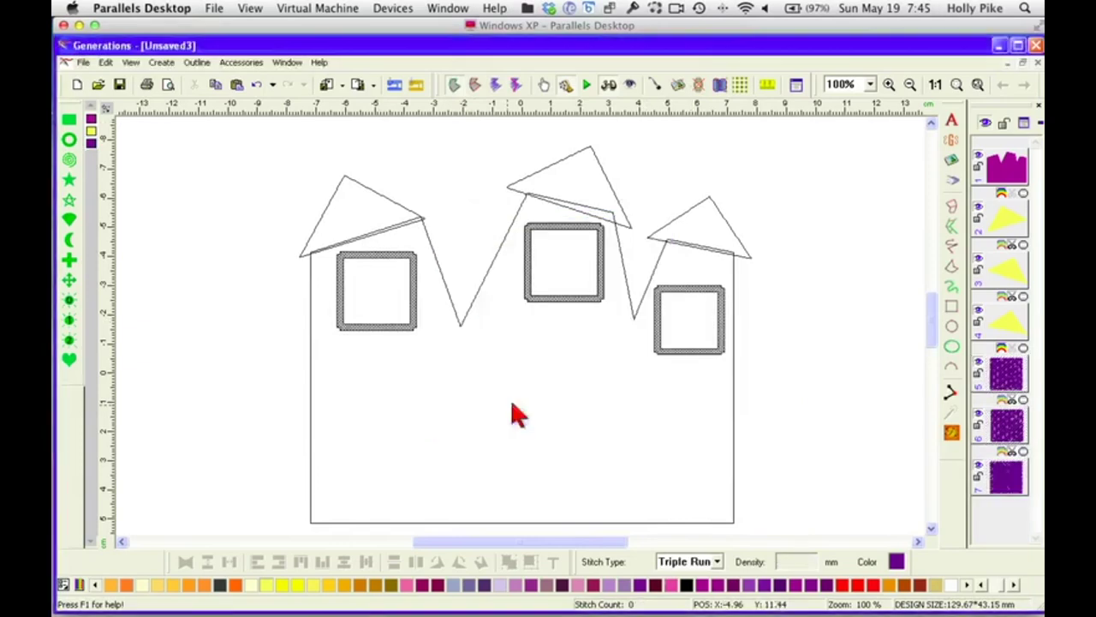
pyautogui.click(951, 432)
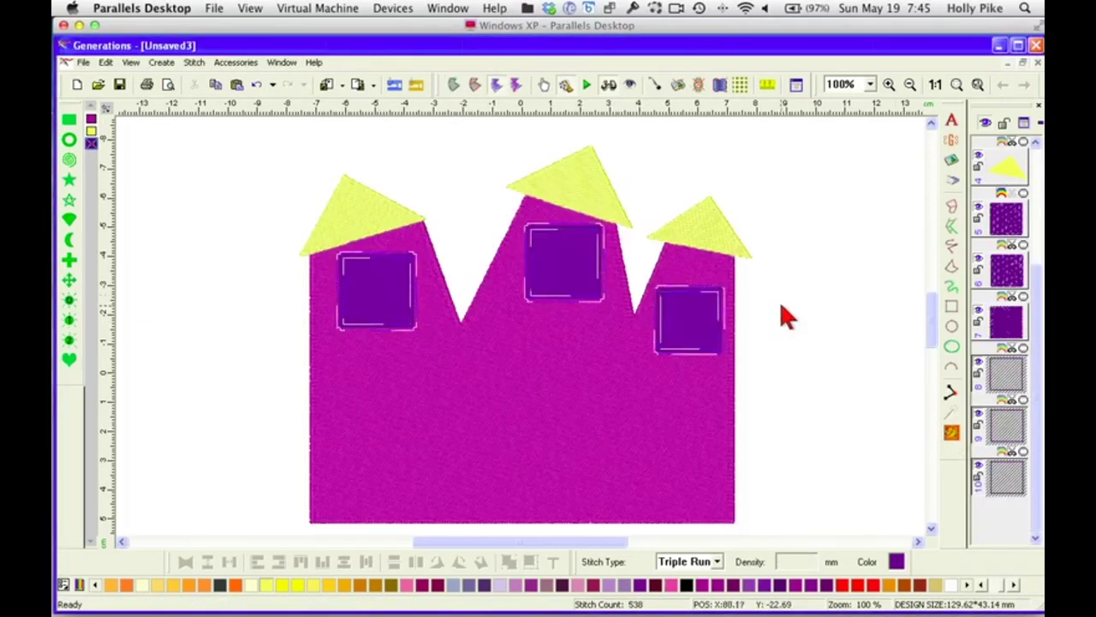
# Start gradient shading on the three window fills and set the Layer A color to yellow
pyautogui.click(1009, 322)
pyautogui.keyDown('ctrl'); pyautogui.click(1009, 271); pyautogui.keyUp('ctrl')
pyautogui.keyDown('ctrl'); pyautogui.click(1010, 221); pyautogui.keyUp('ctrl')
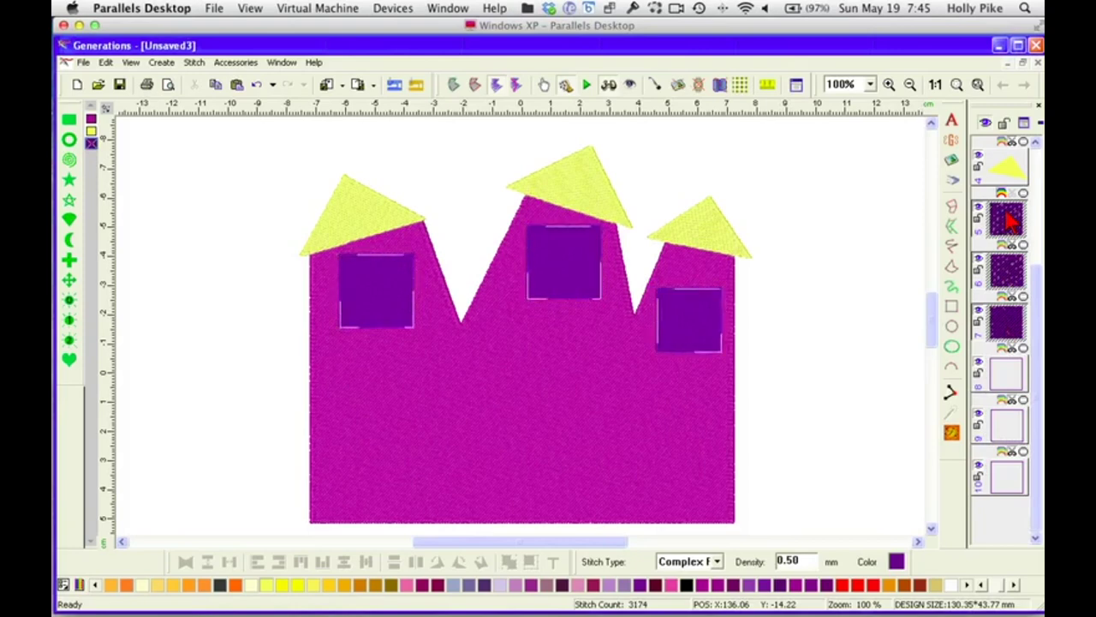
pyautogui.click(236, 66)
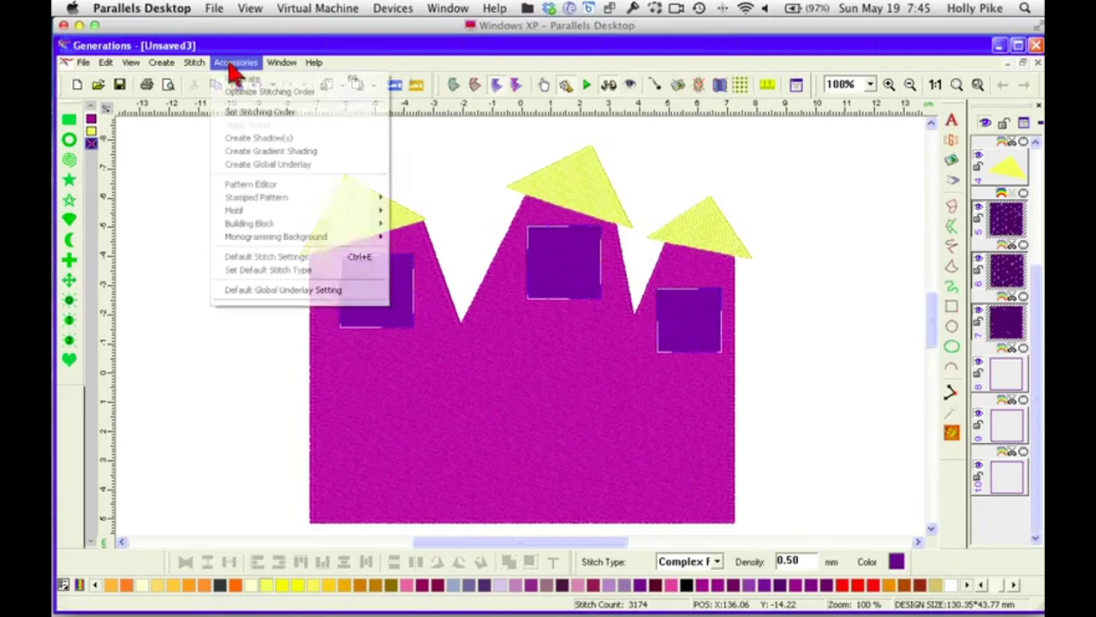
pyautogui.click(272, 152)
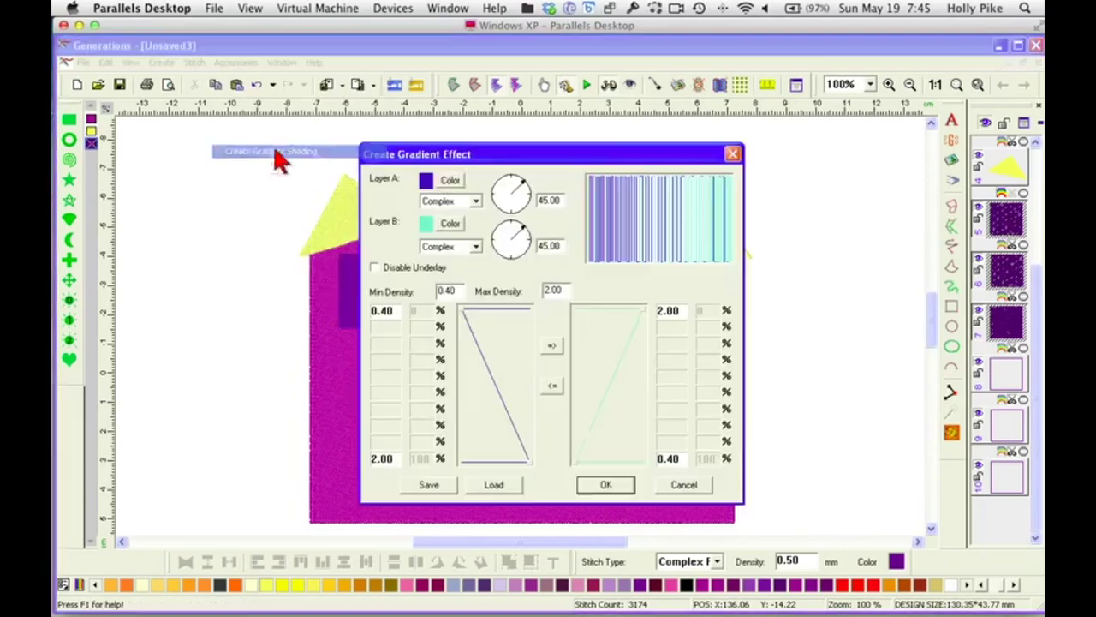
pyautogui.click(447, 182)
pyautogui.click(500, 261)
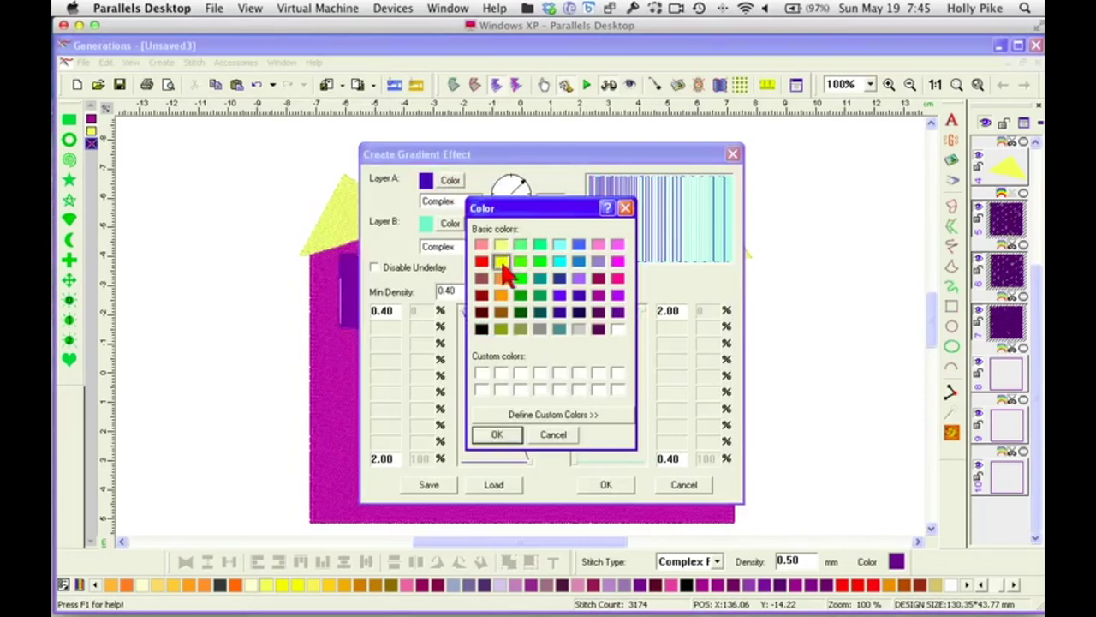
pyautogui.click(498, 434)
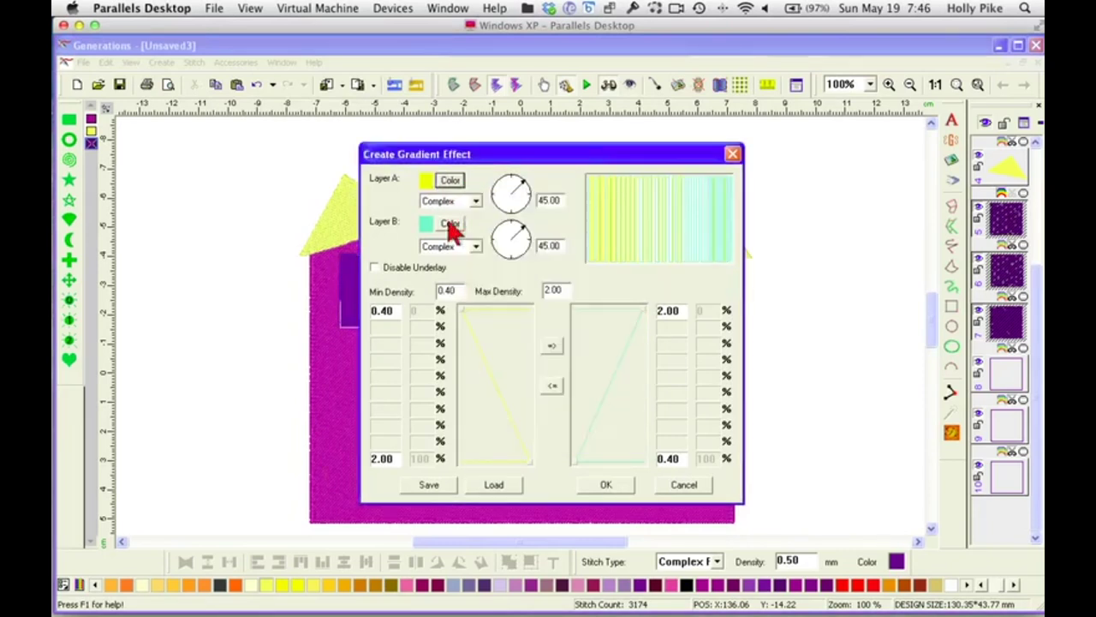
# Set the gradient's Layer B color to orange and disable the underlay
pyautogui.click(449, 224)
pyautogui.click(500, 295)
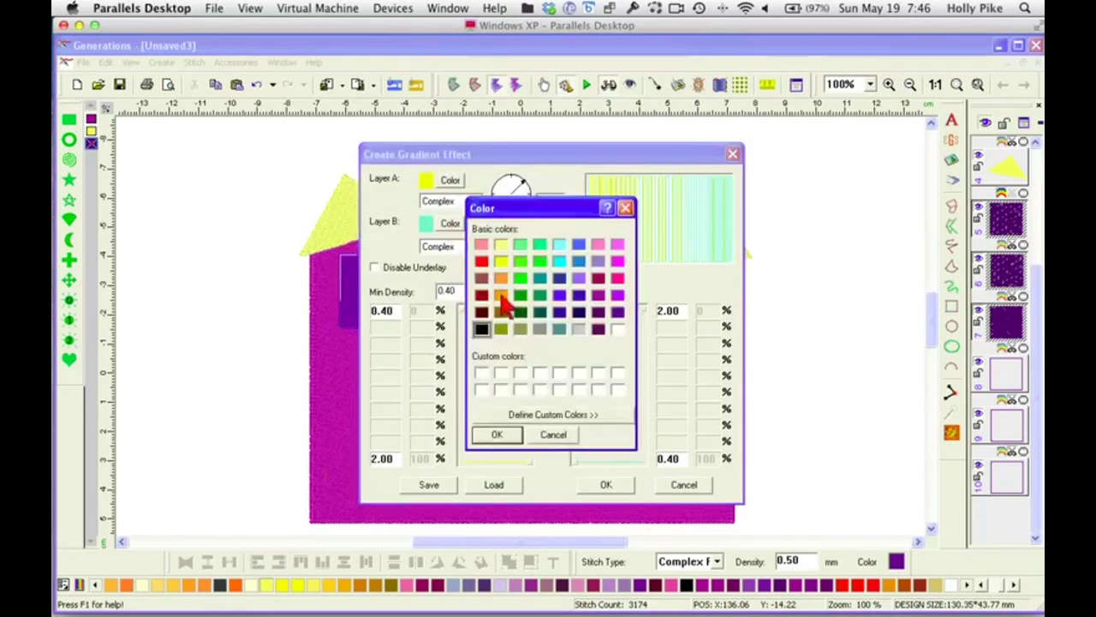
pyautogui.click(499, 434)
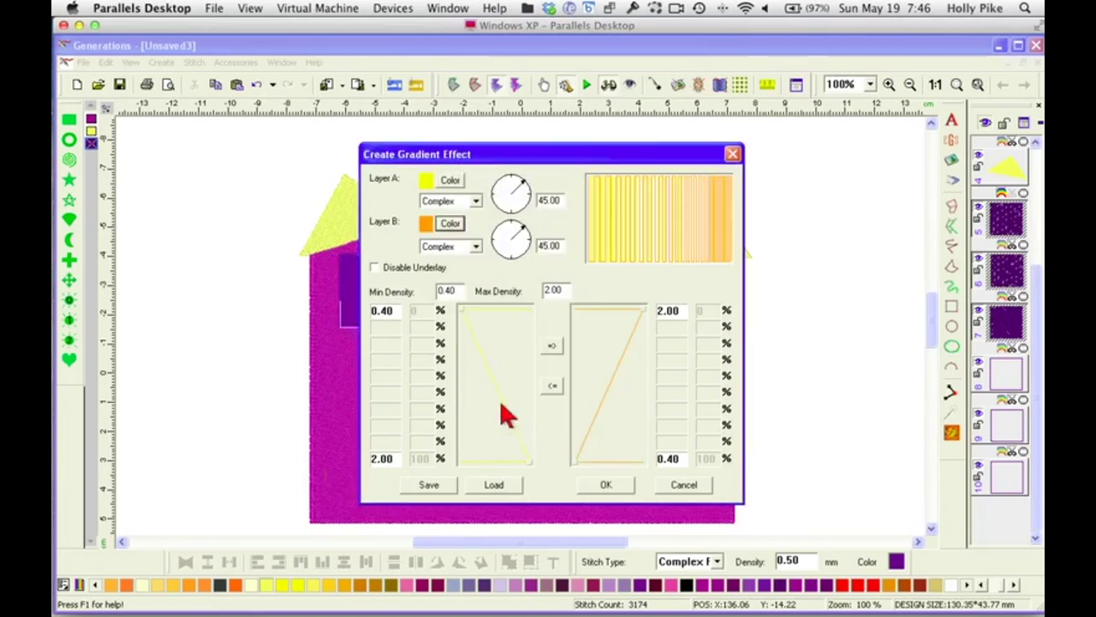
pyautogui.click(374, 269)
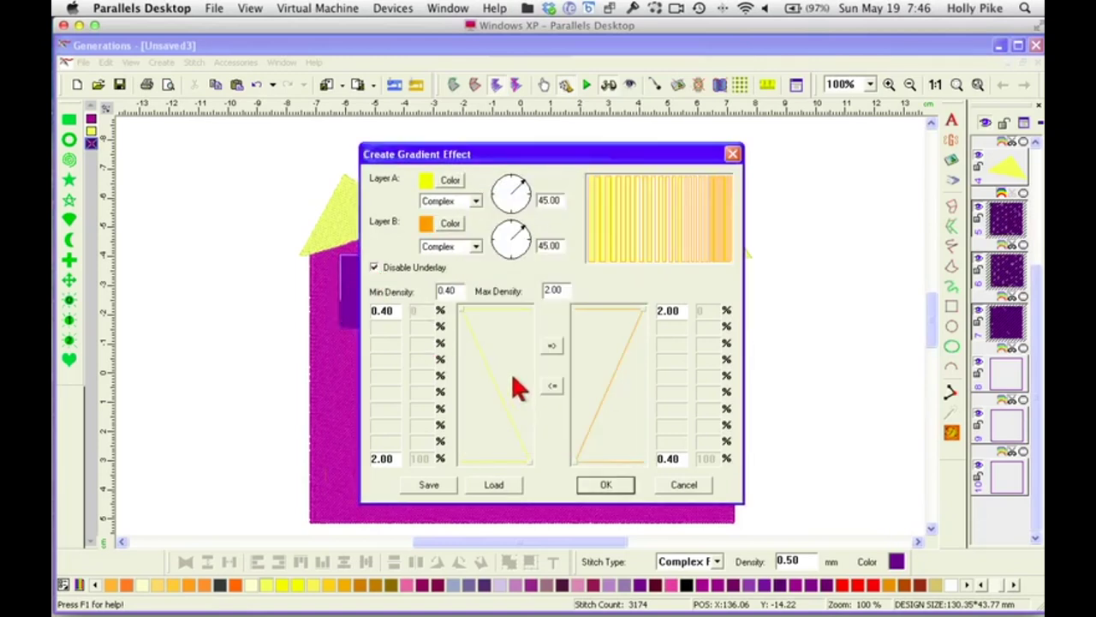
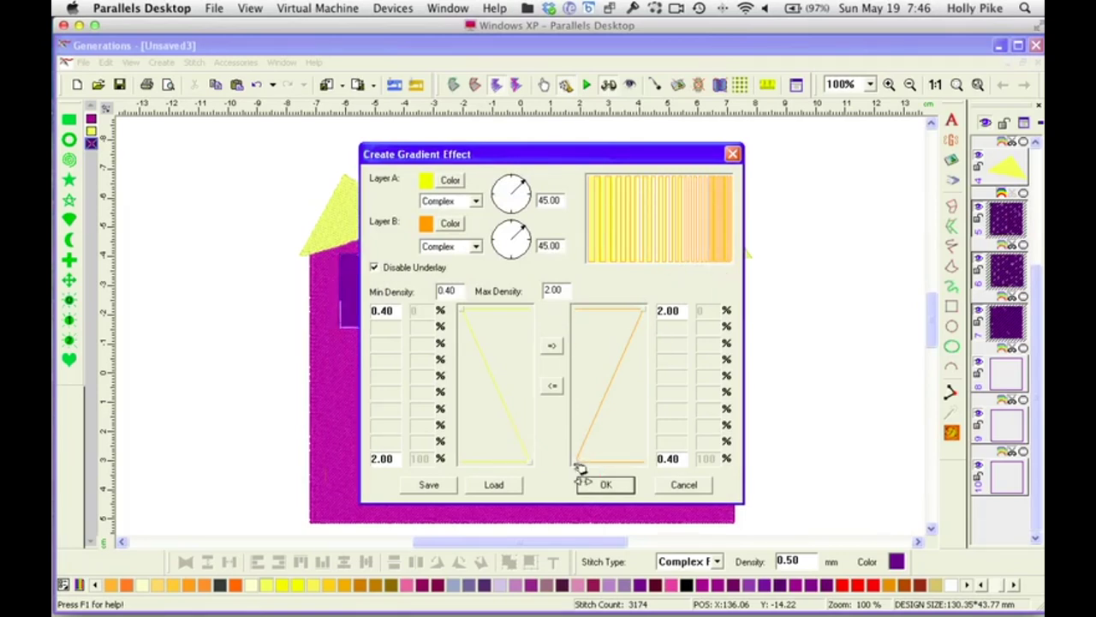
# Set Layer A's starting density to 1.02 and Layer B's ending density to 0.96, apply the gradient and generate the windows' stitches
pyautogui.moveTo(580, 464); pyautogui.dragTo(600, 461)
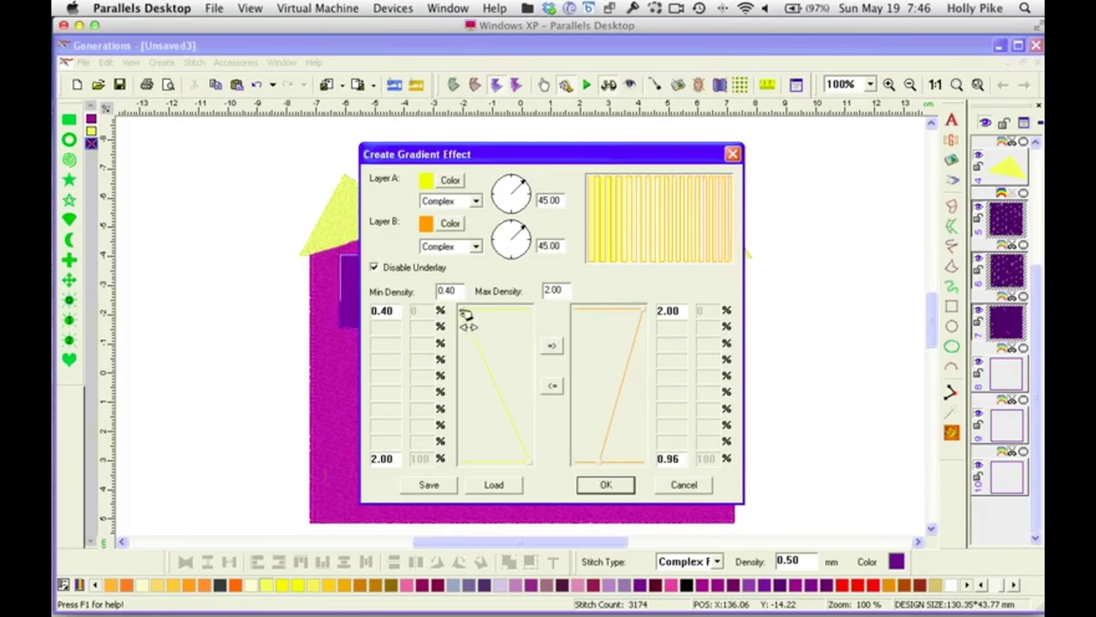
pyautogui.moveTo(465, 316); pyautogui.dragTo(491, 314)
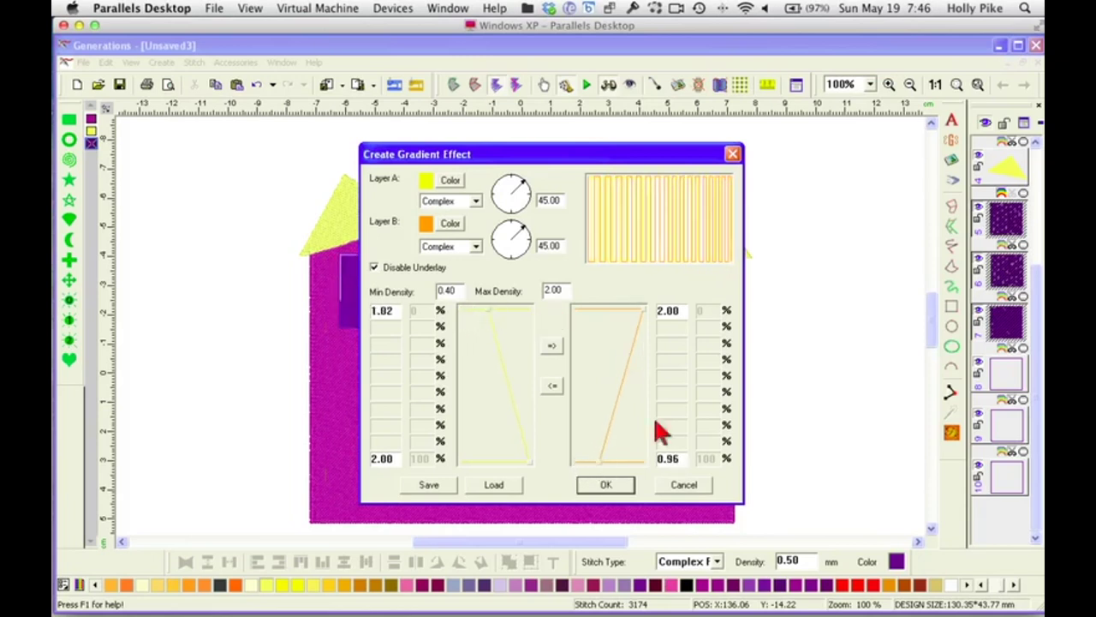
pyautogui.click(607, 484)
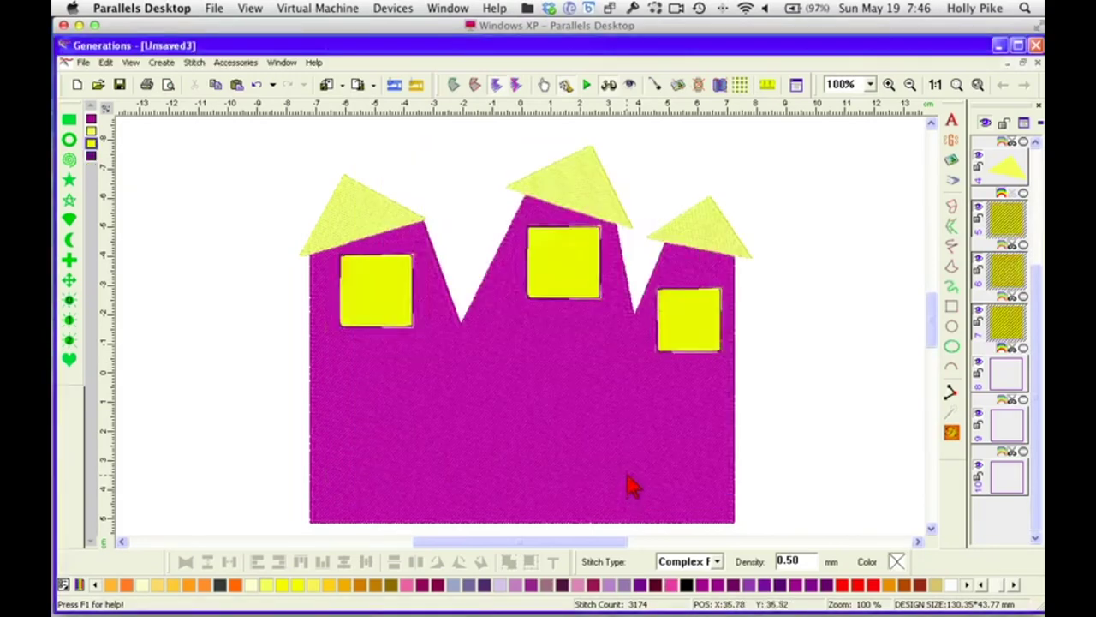
pyautogui.click(951, 433)
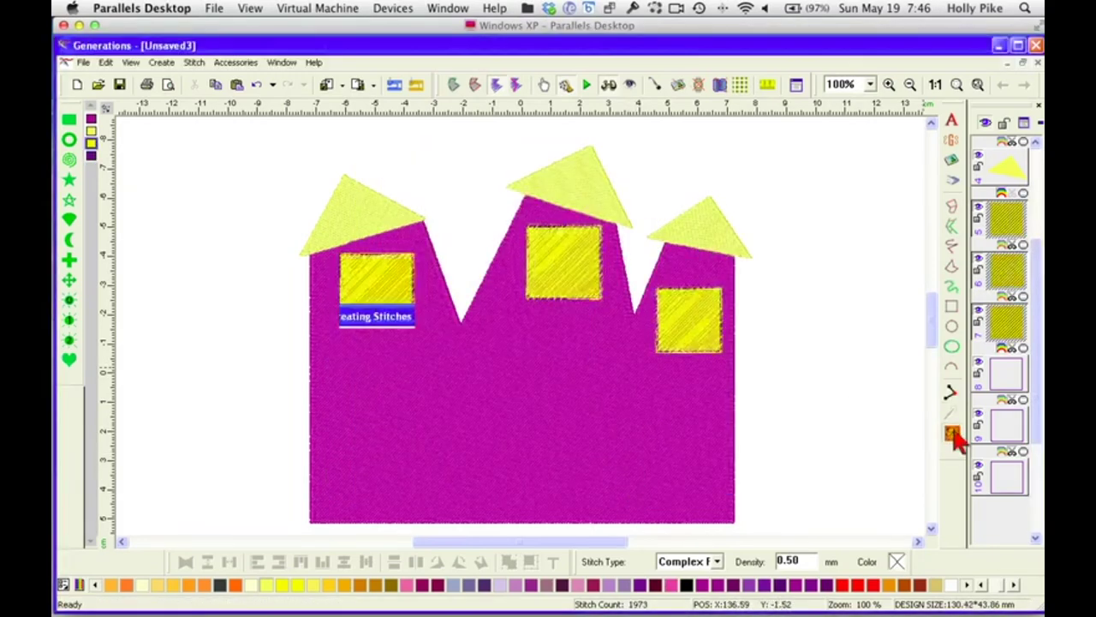
pyautogui.click(775, 338)
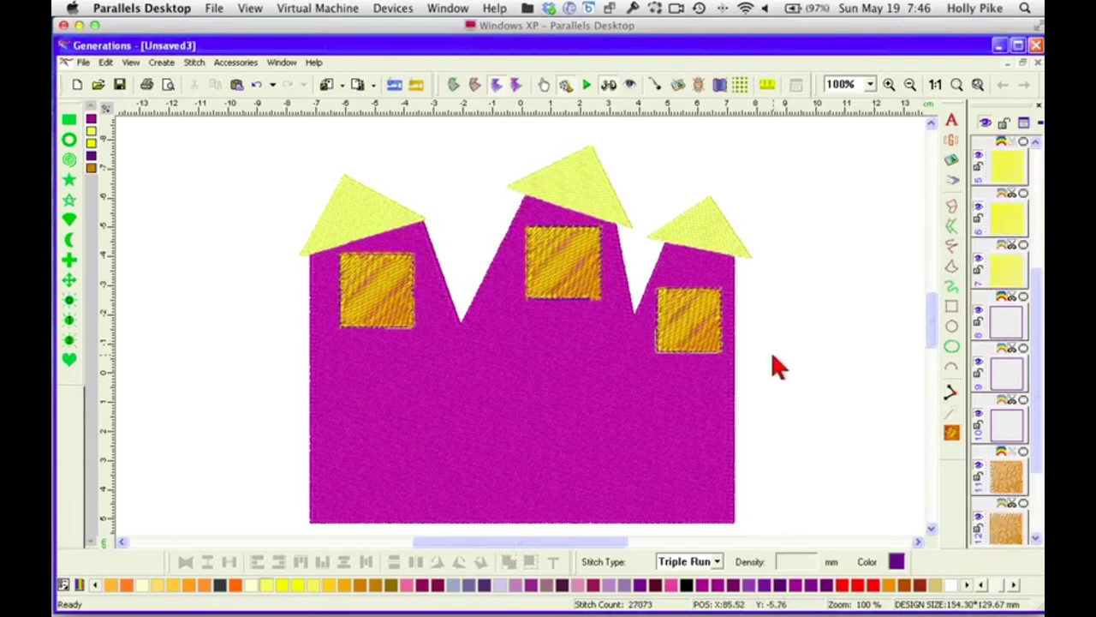
# Move the three Triple Run window outlines to the end of the stitching sequence
pyautogui.click(1007, 321)
pyautogui.keyDown('ctrl'); pyautogui.click(1008, 373); pyautogui.keyUp('ctrl')
pyautogui.keyDown('ctrl'); pyautogui.click(1007, 425); pyautogui.keyUp('ctrl')
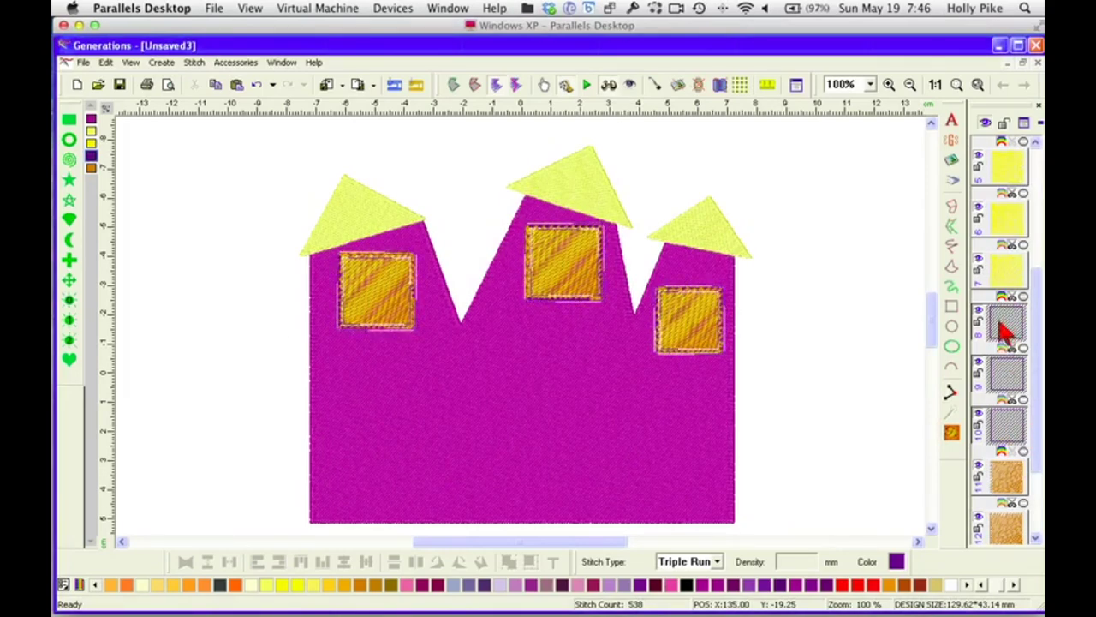
pyautogui.rightClick(1002, 325)
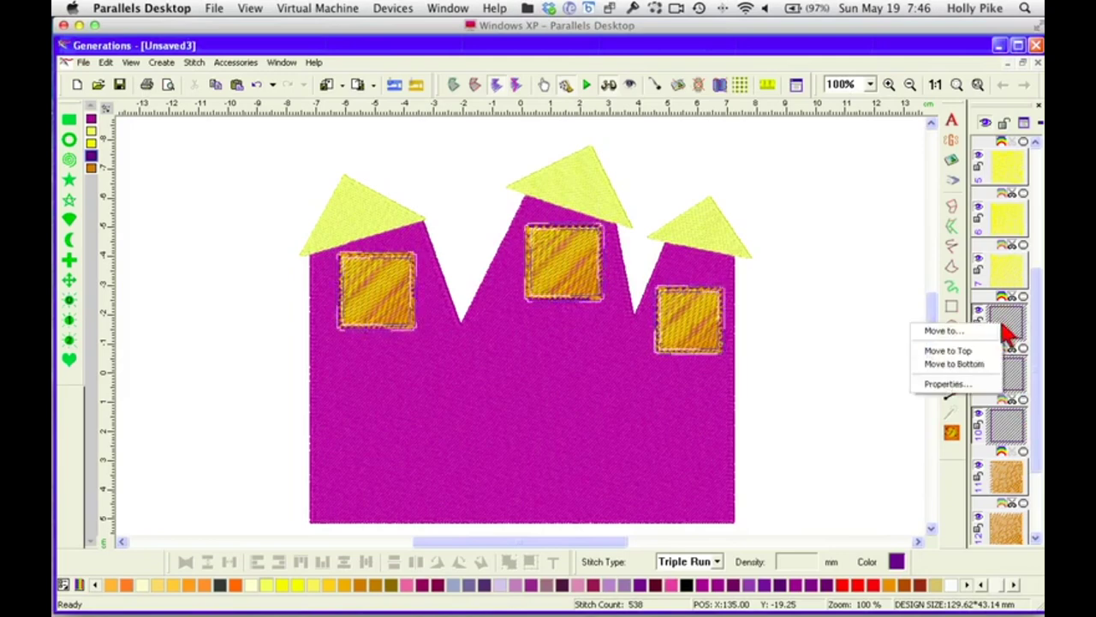
pyautogui.click(952, 364)
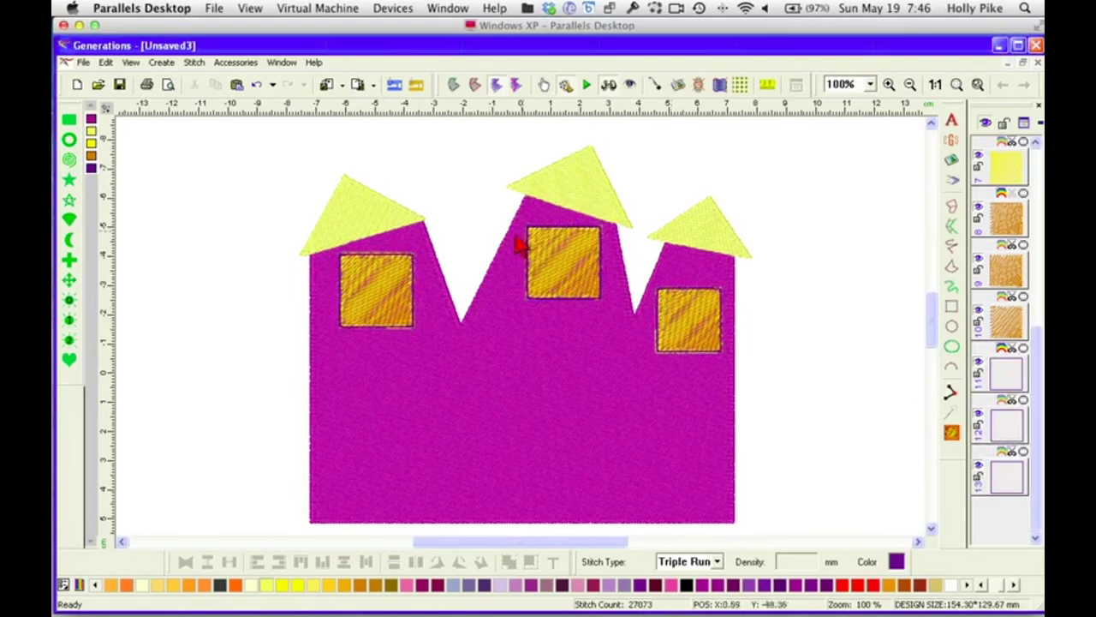
# Change the color of all three window outlines to black
pyautogui.click(1009, 384)
pyautogui.keyDown('ctrl'); pyautogui.click(1007, 425); pyautogui.keyUp('ctrl')
pyautogui.keyDown('ctrl'); pyautogui.click(1007, 477); pyautogui.keyUp('ctrl')
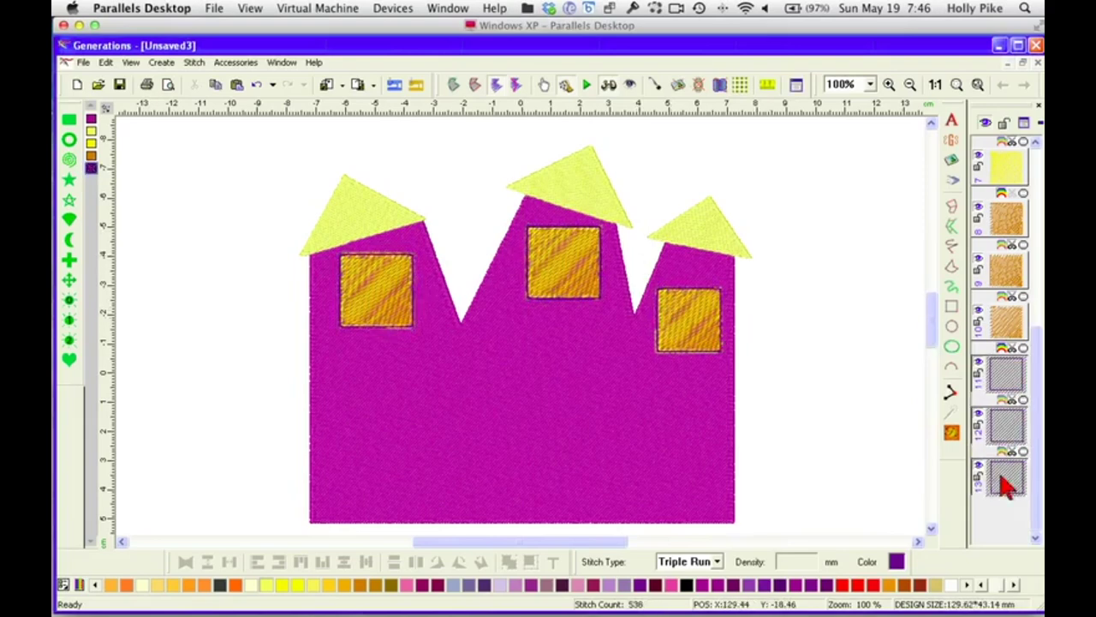
pyautogui.click(896, 561)
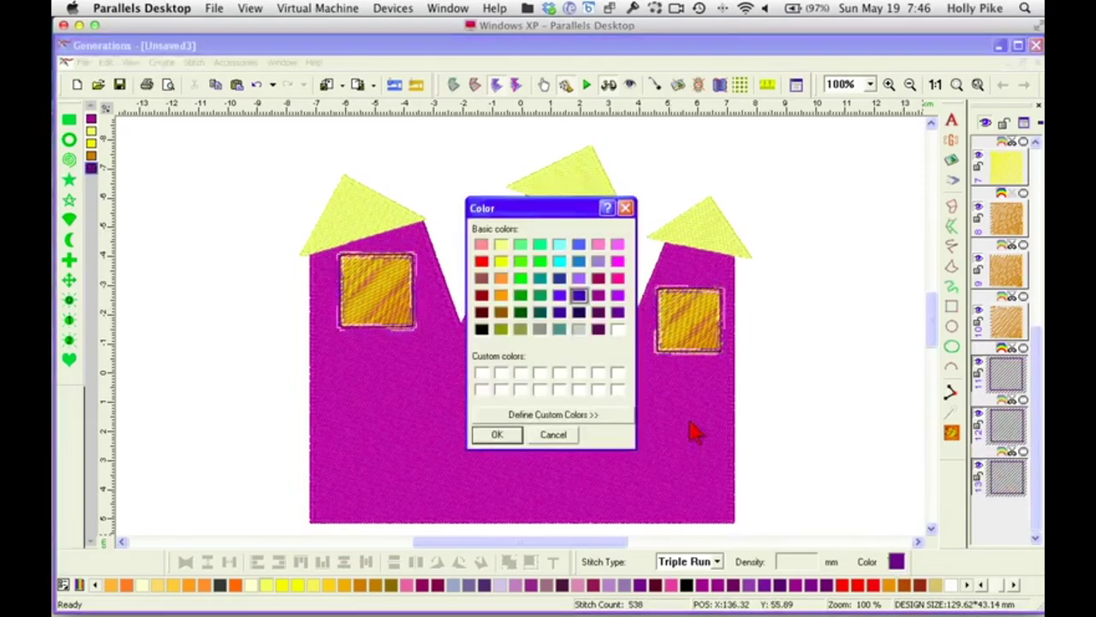
pyautogui.click(497, 434)
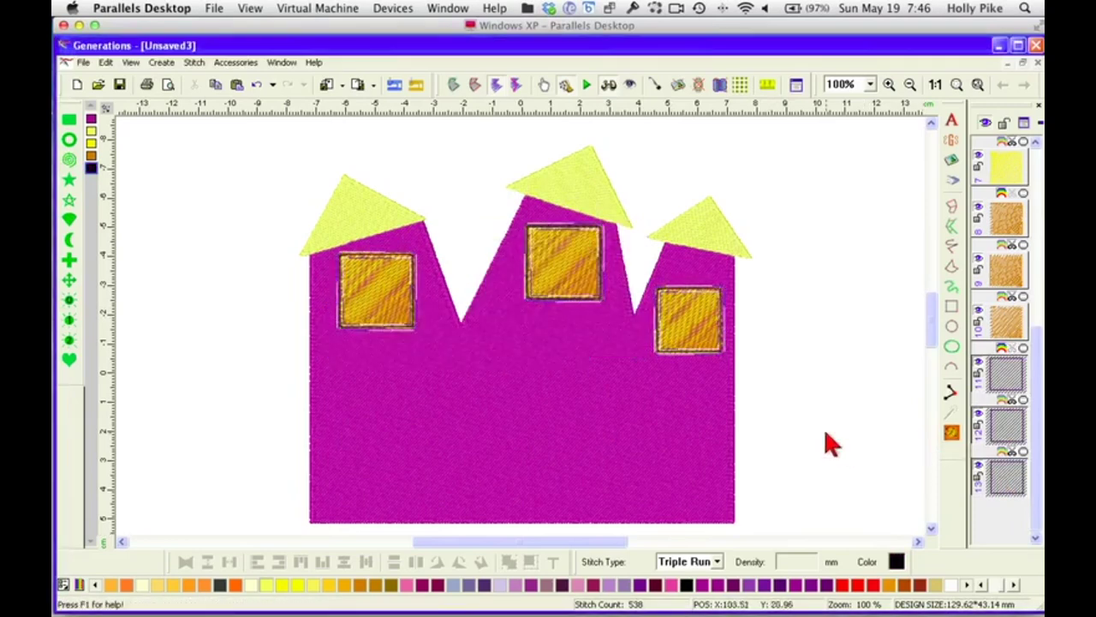
# Draw a vertical Triple Run freehand line about 21.6 mm long down the center of the right tower's window
pyautogui.click(870, 84)
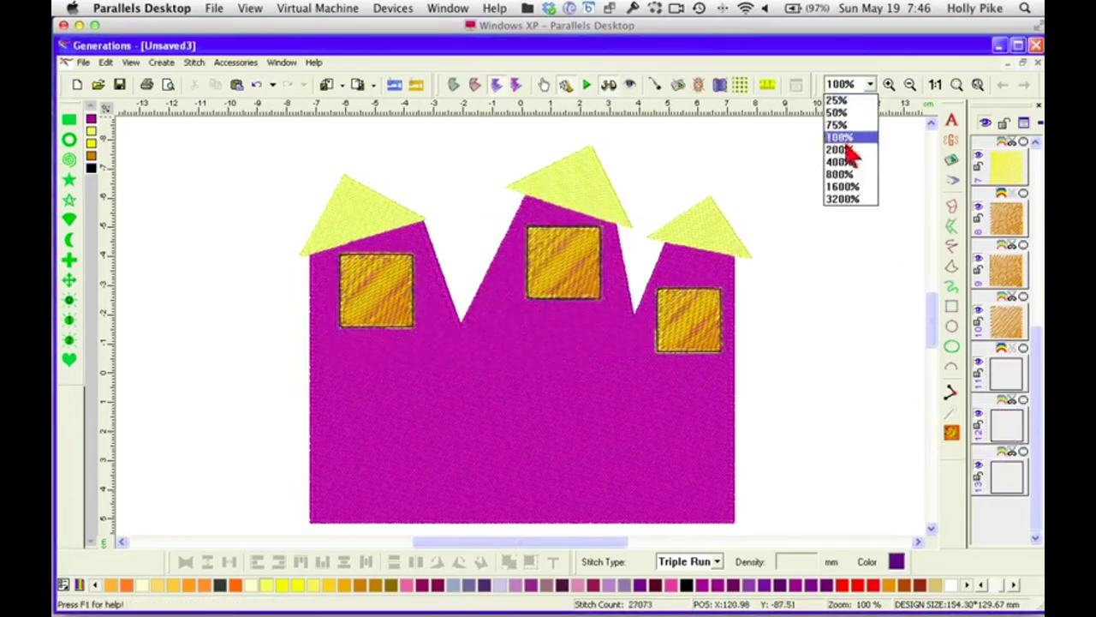
pyautogui.click(841, 162)
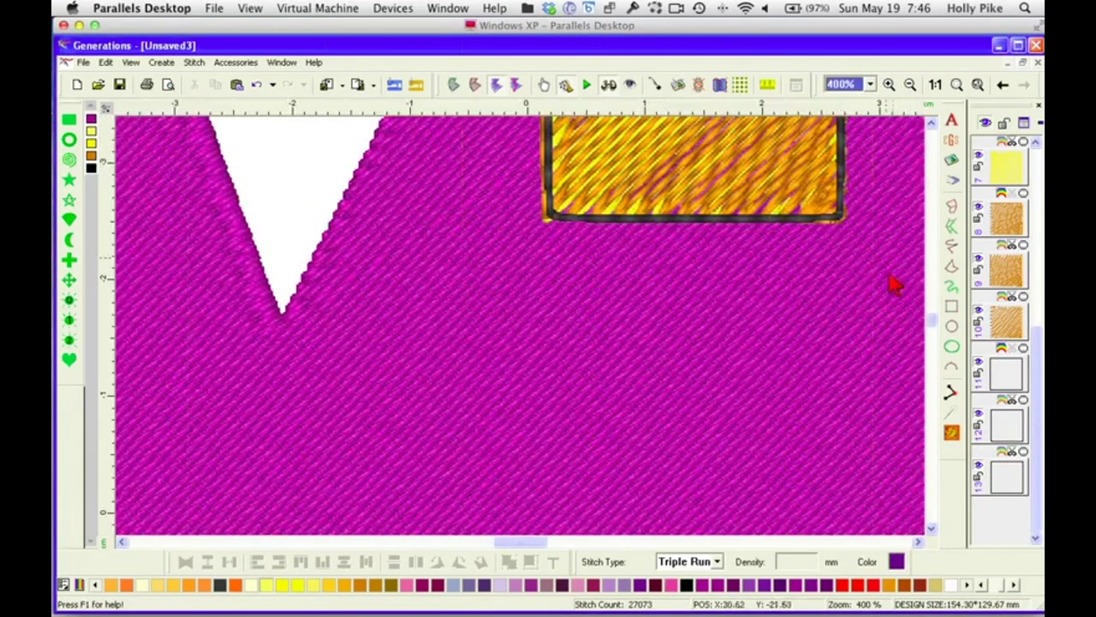
pyautogui.click(917, 542)
pyautogui.click(917, 542)
pyautogui.click(917, 542)
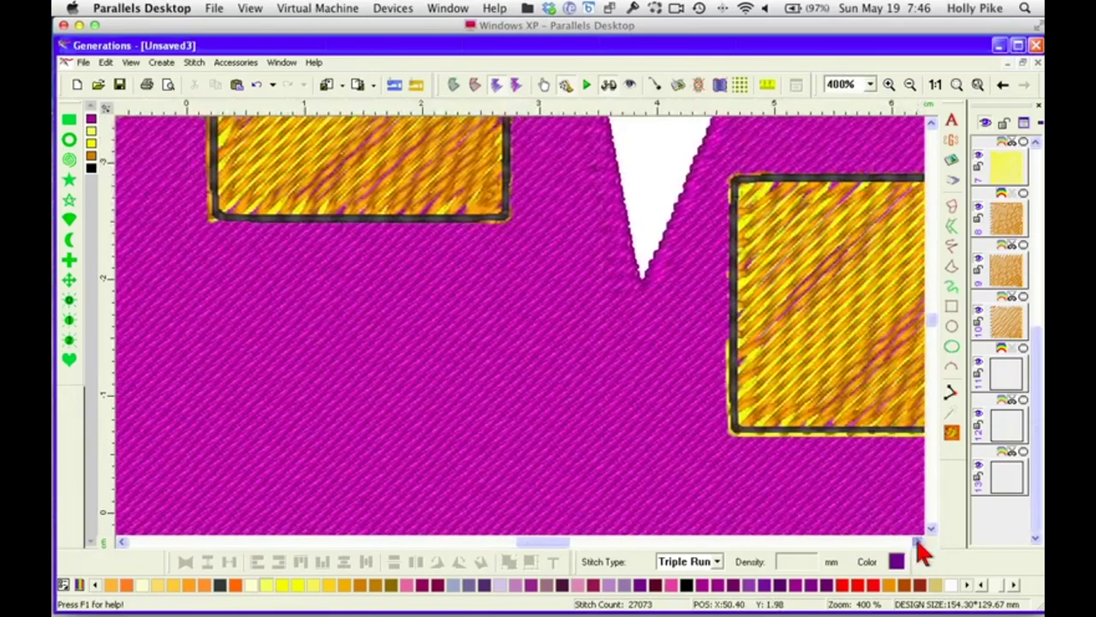
pyautogui.click(917, 542)
pyautogui.click(918, 542)
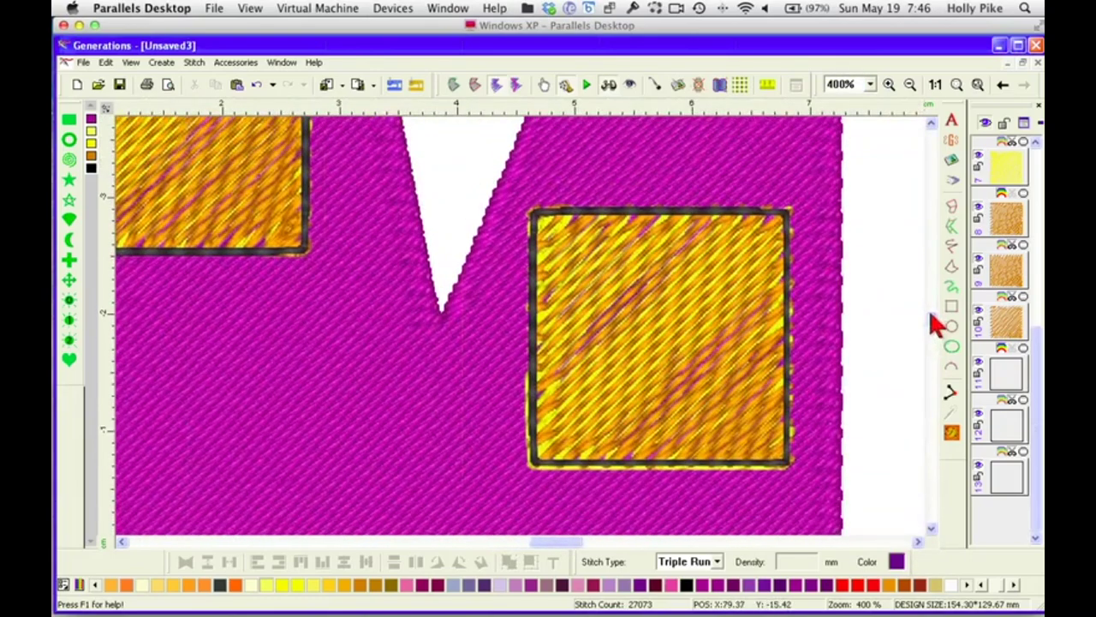
pyautogui.click(951, 246)
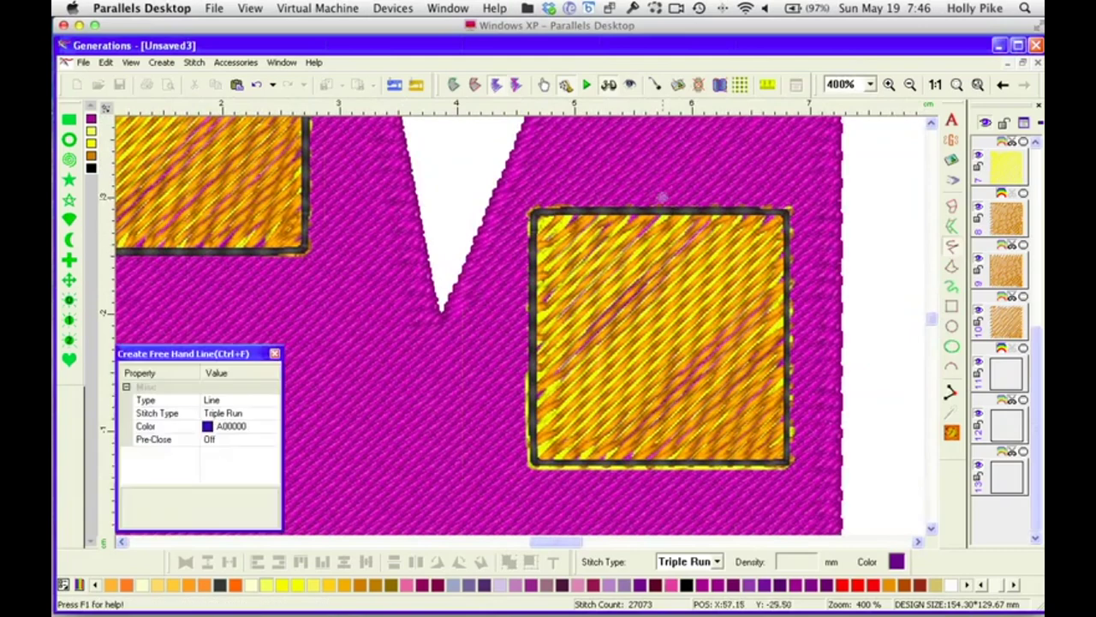
pyautogui.click(664, 211)
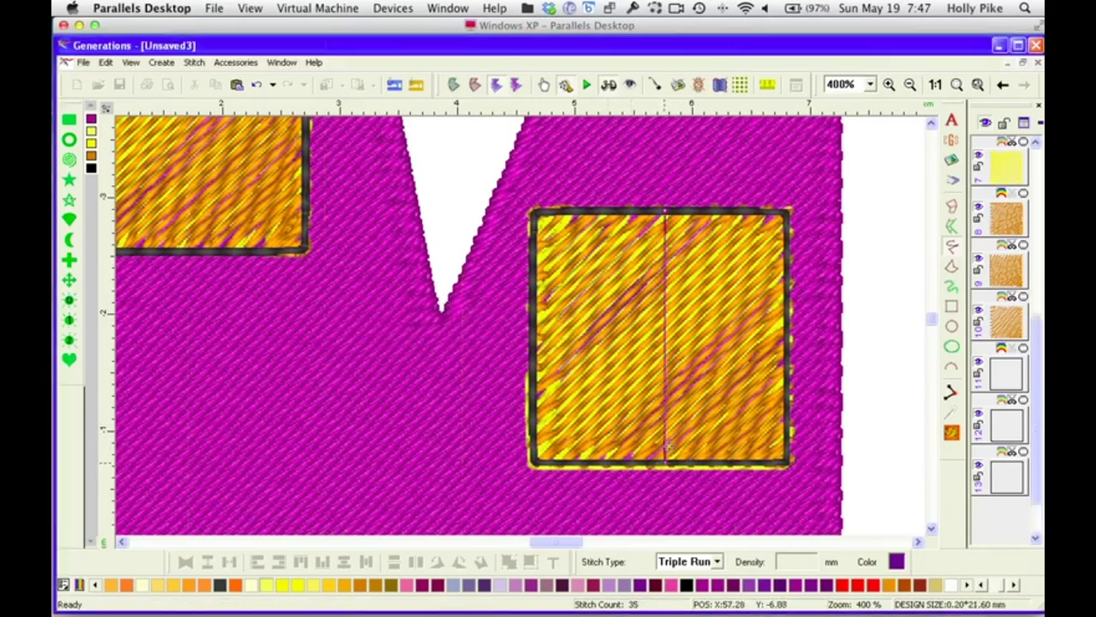
pyautogui.press('Return')
# Draw two horizontal Triple Run lines, about 11.2 and 10.6 mm long, from the right window's side edges to its center divider
pyautogui.click(532, 331)
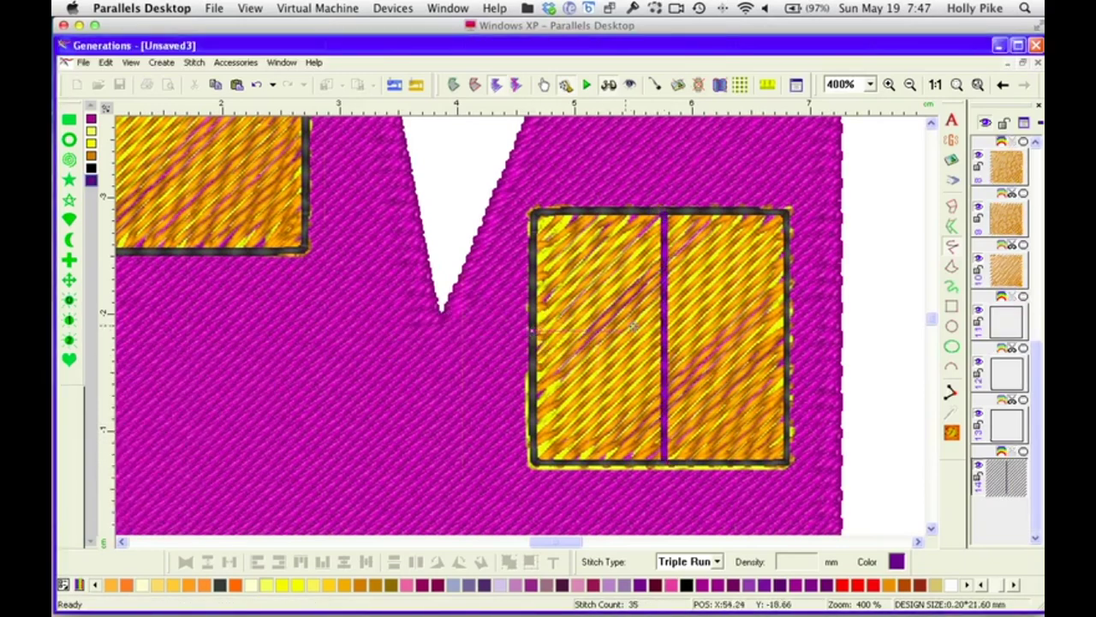
pyautogui.click(665, 330)
pyautogui.press('Return')
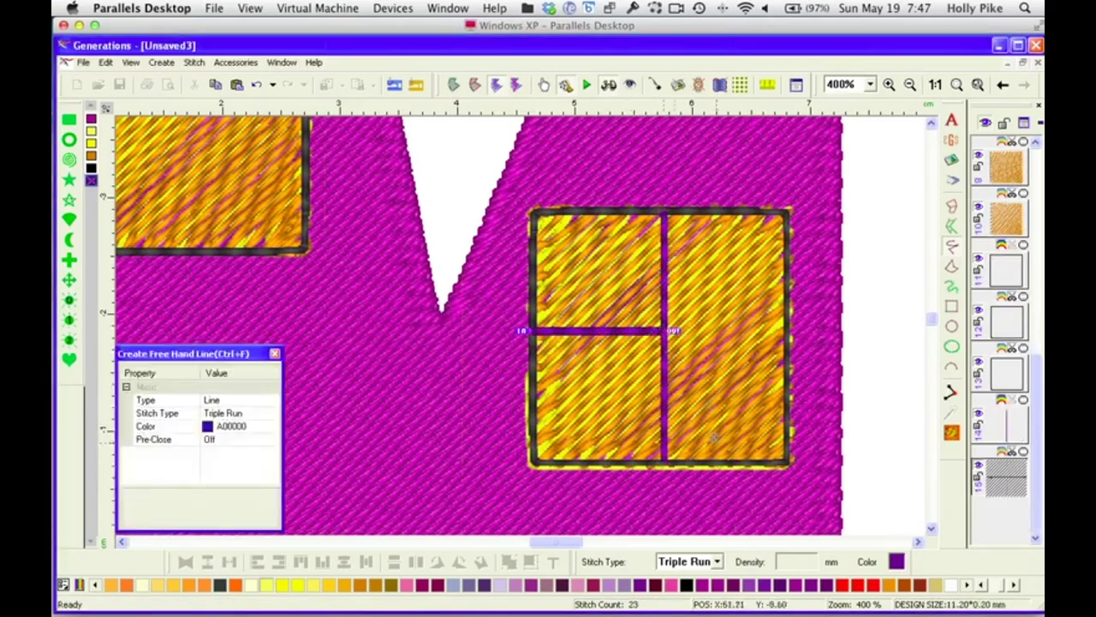
pyautogui.click(671, 332)
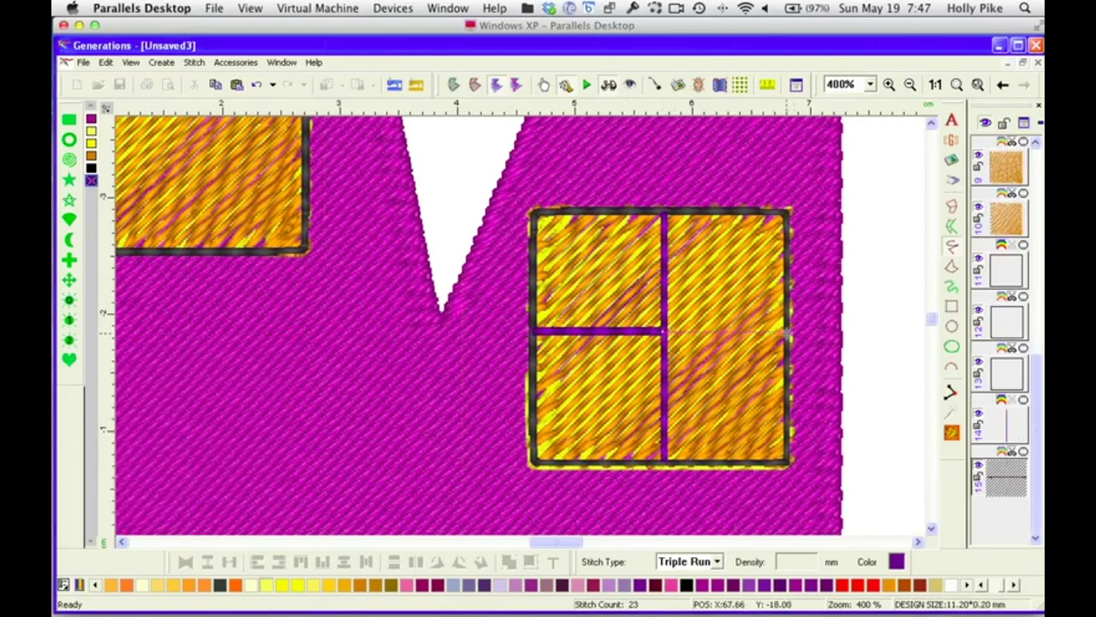
pyautogui.click(787, 332)
pyautogui.press('Return')
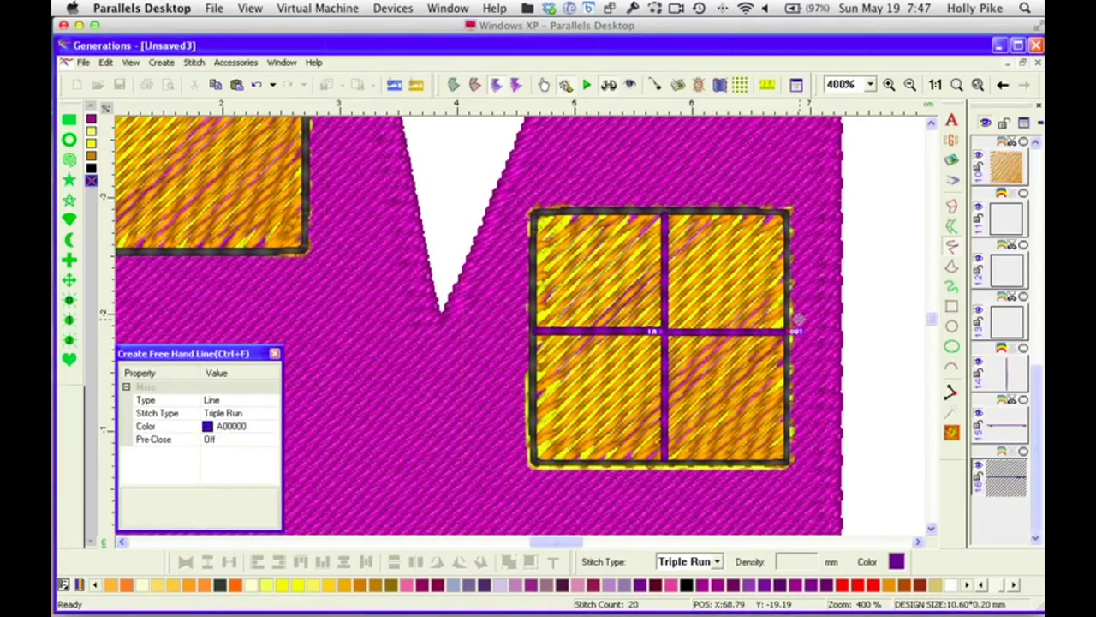
# Combine the right window's outline and its three divider lines into one object in outline mode, and generate its stitches
pyautogui.click(957, 85)
pyautogui.click(999, 233)
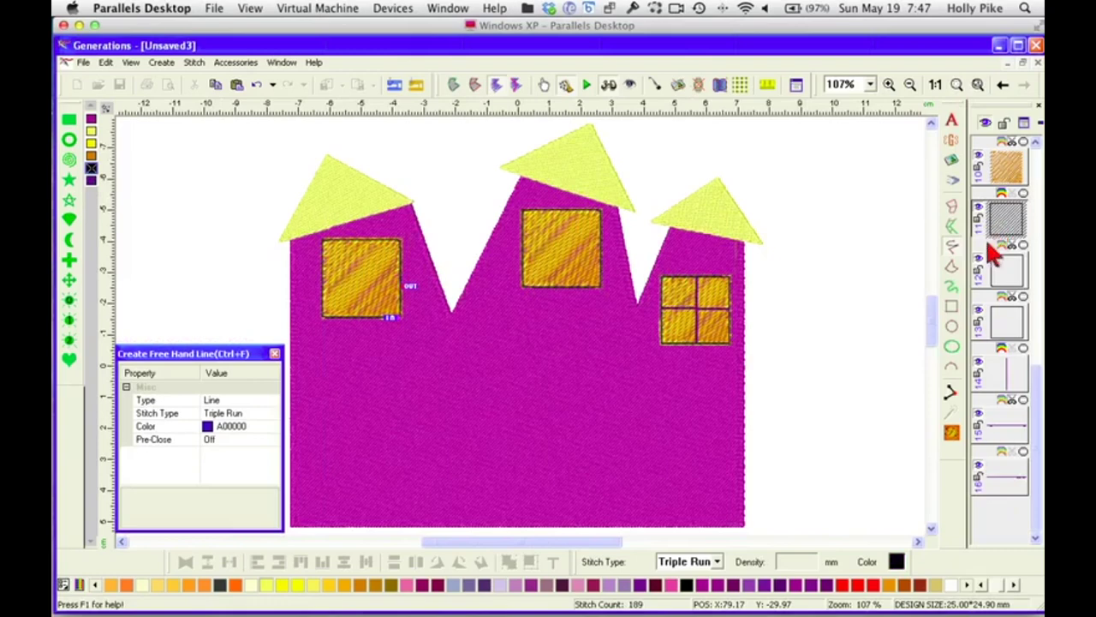
pyautogui.click(1001, 331)
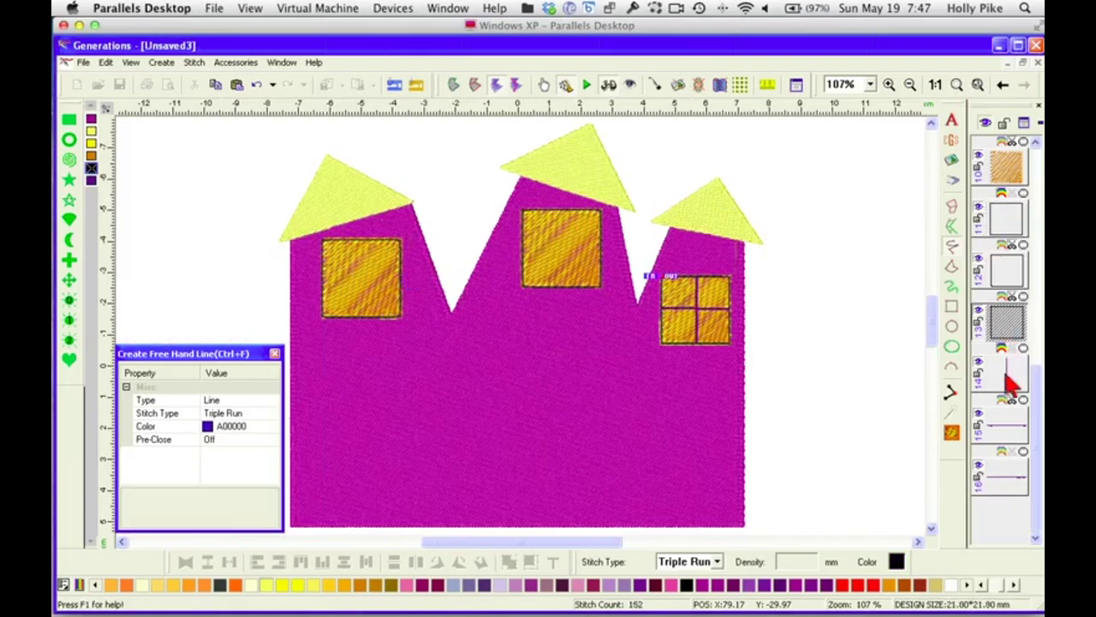
pyautogui.keyDown('shift'); pyautogui.click(1006, 424); pyautogui.keyUp('shift')
pyautogui.keyDown('shift'); pyautogui.click(1003, 473); pyautogui.keyUp('shift')
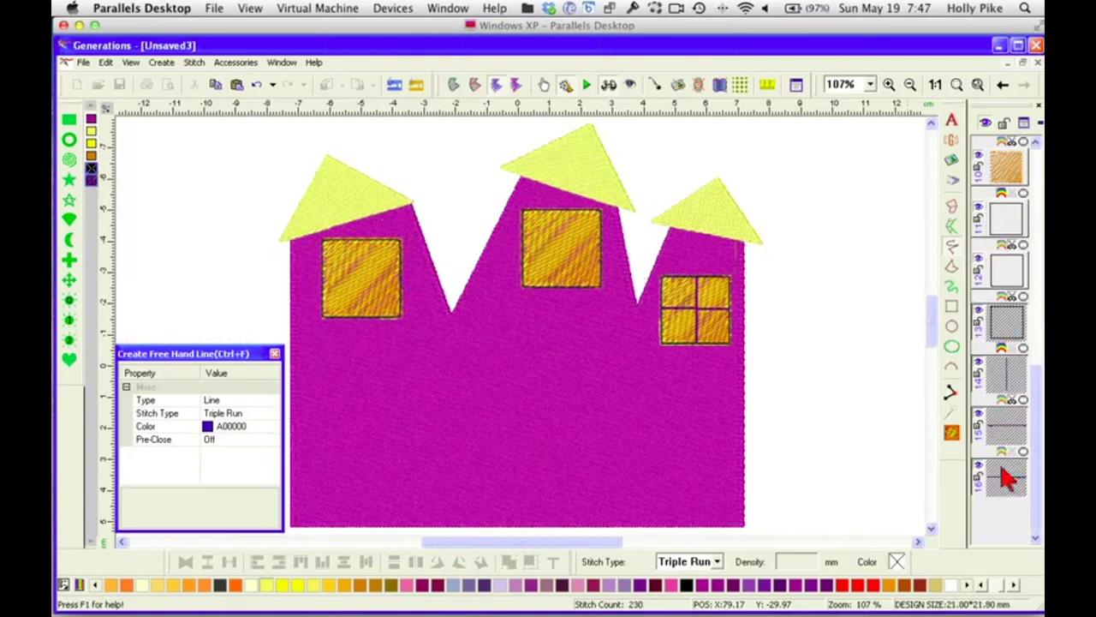
pyautogui.click(455, 85)
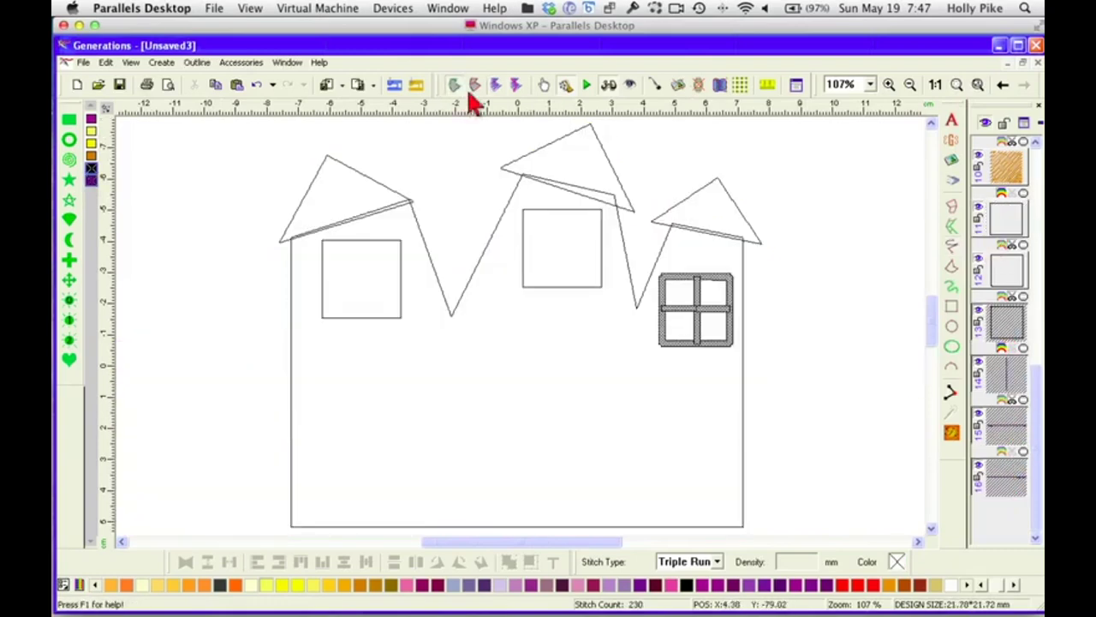
pyautogui.rightClick(729, 279)
pyautogui.click(758, 396)
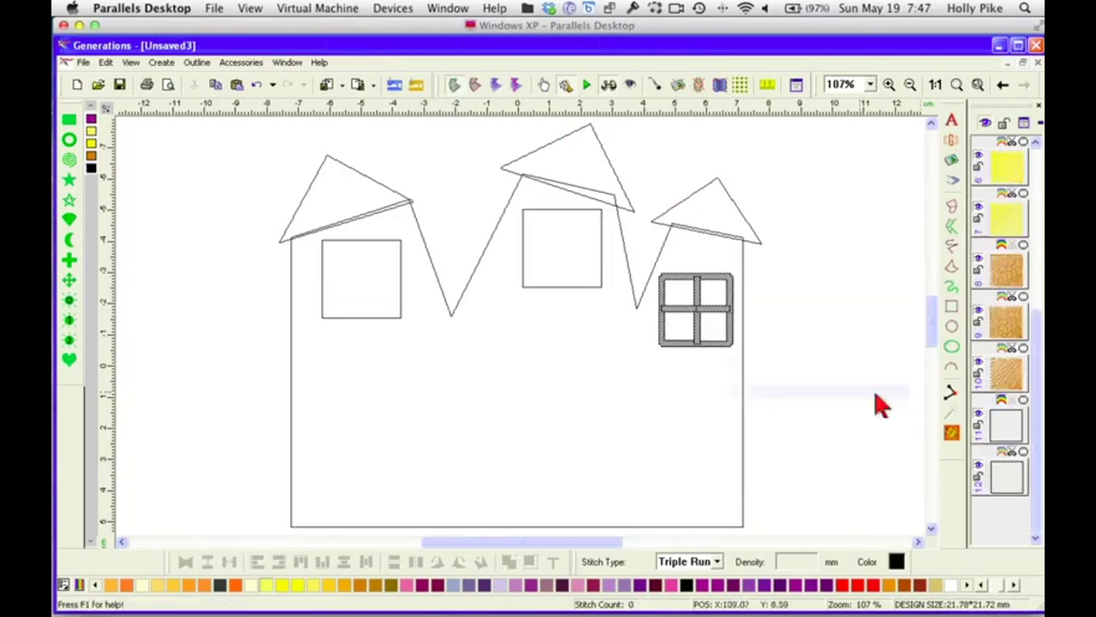
pyautogui.click(952, 432)
pyautogui.click(796, 341)
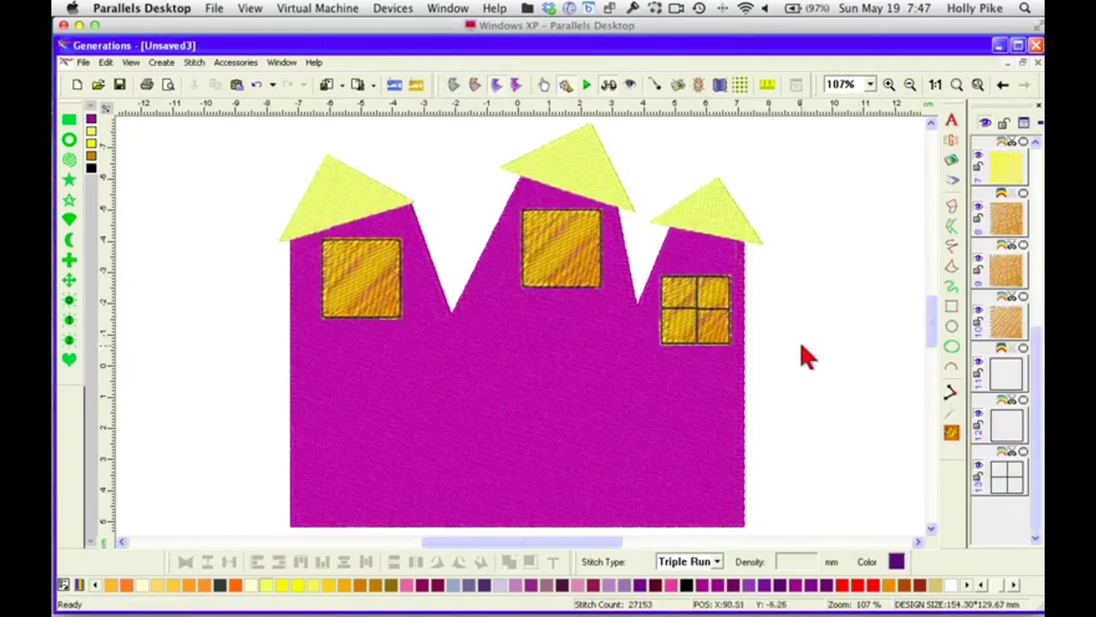
# Draw two horizontal Triple Run freehand lines, about 24.8 and 25.1 mm long, across the upper half of the middle tower's window
pyautogui.click(565, 257)
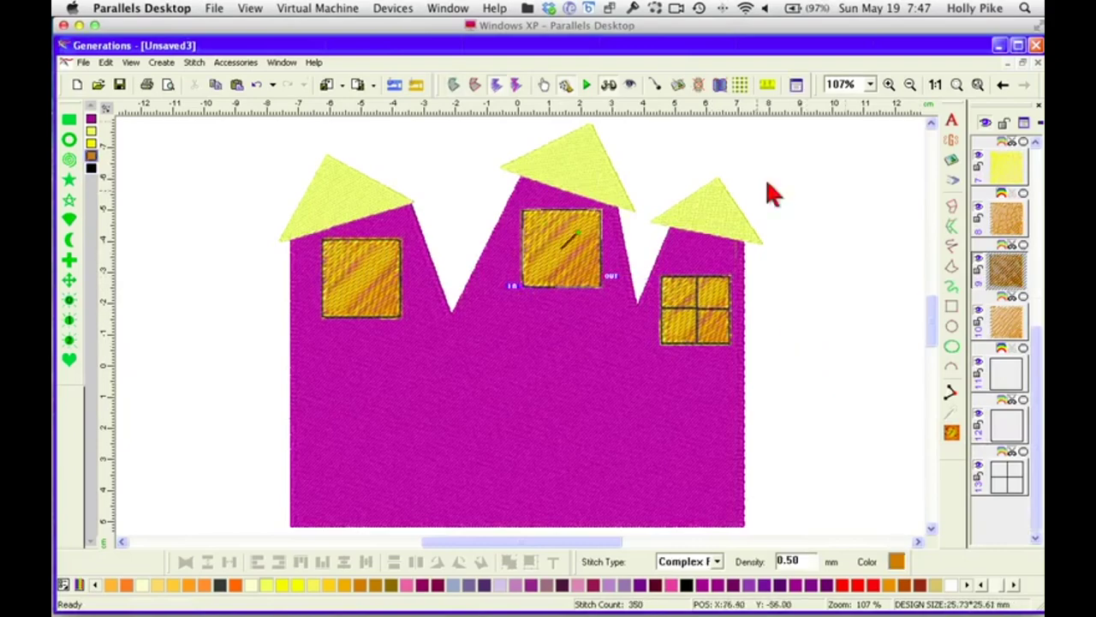
pyautogui.click(870, 84)
pyautogui.click(840, 149)
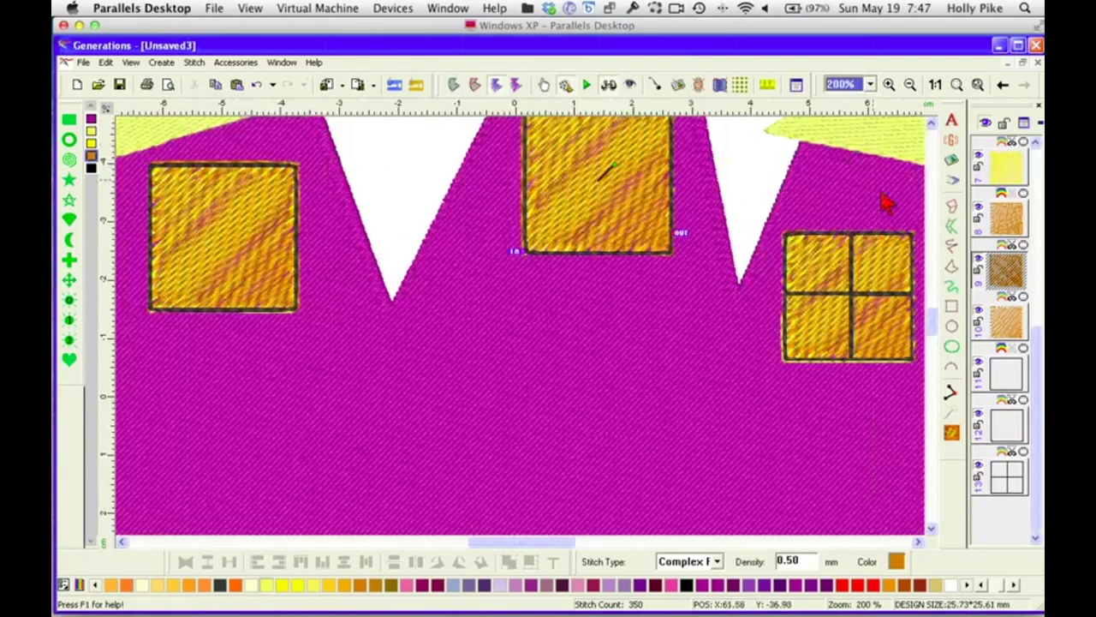
pyautogui.scroll(4, 929, 314)
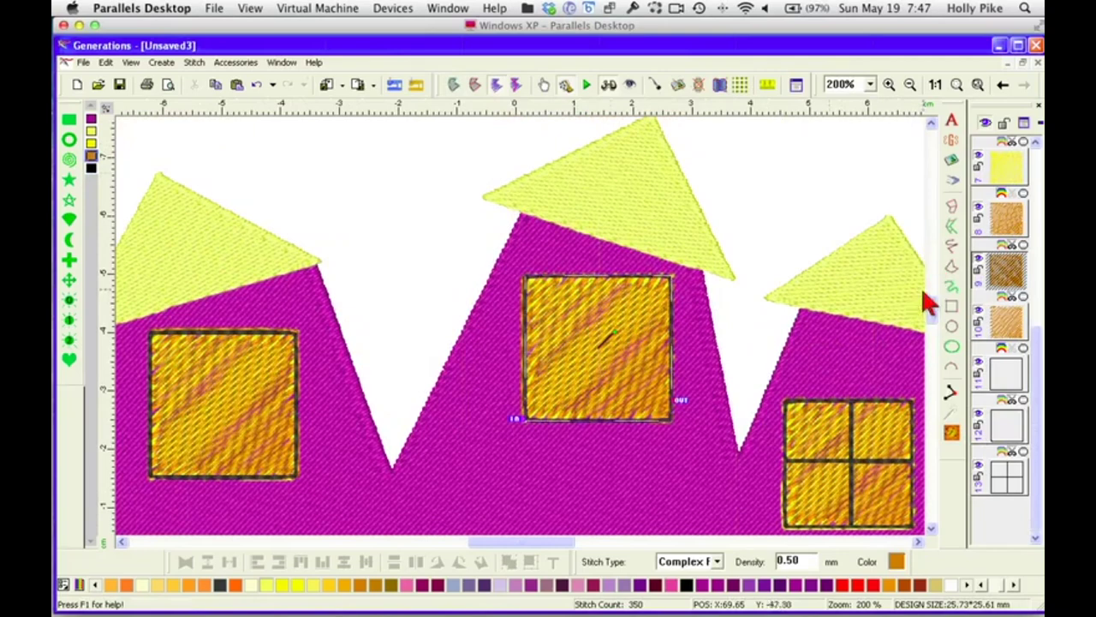
pyautogui.click(952, 246)
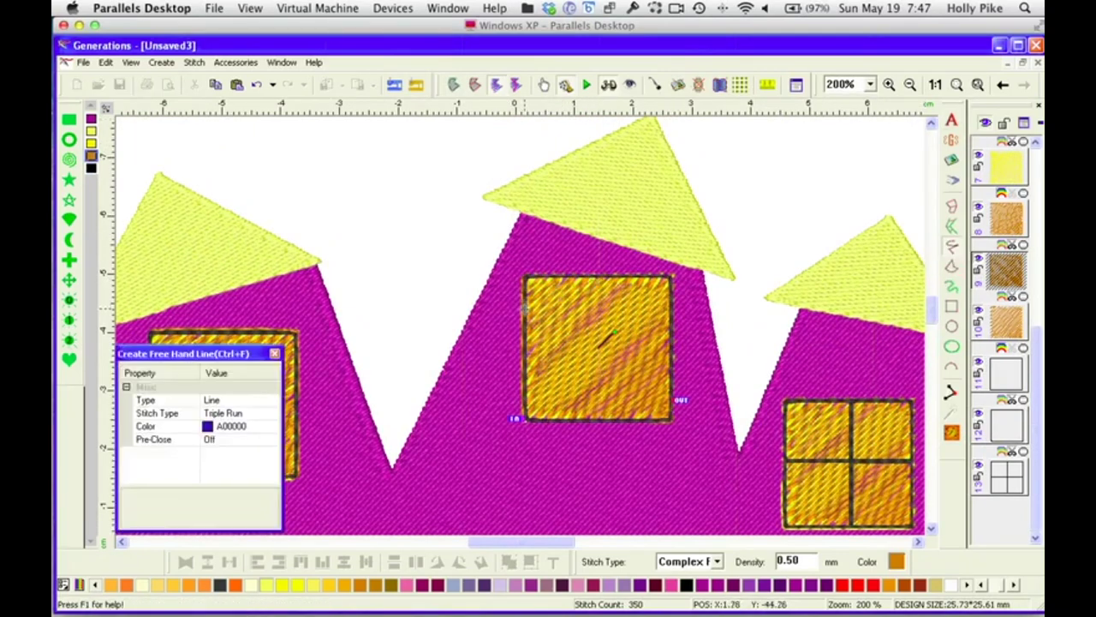
pyautogui.press('Escape')
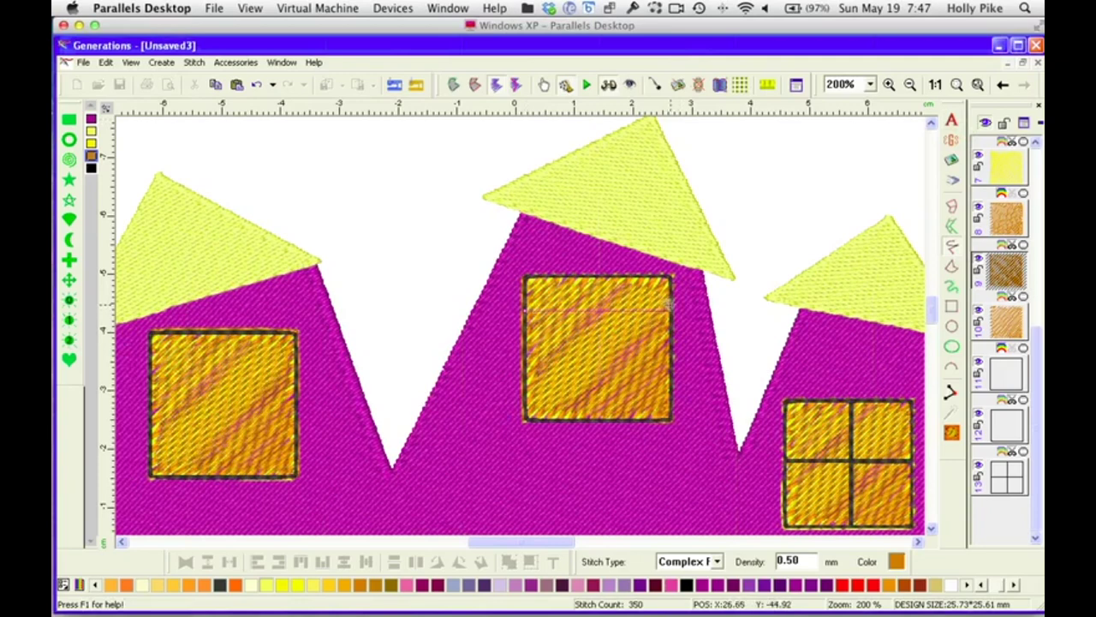
pyautogui.rightClick(669, 304)
pyautogui.press('Escape')
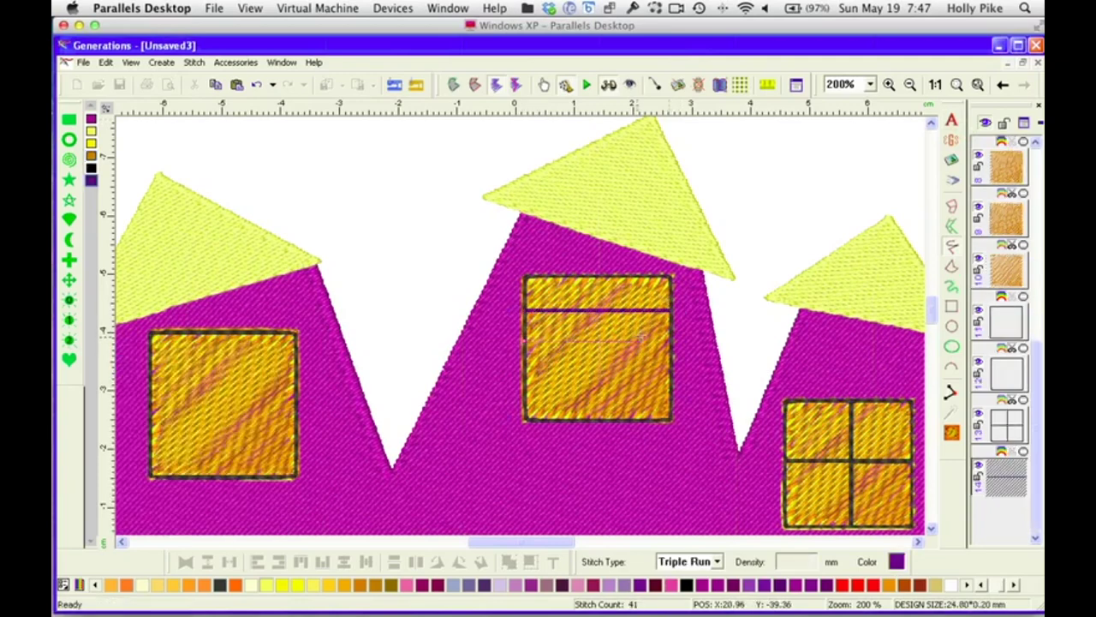
pyautogui.rightClick(672, 339)
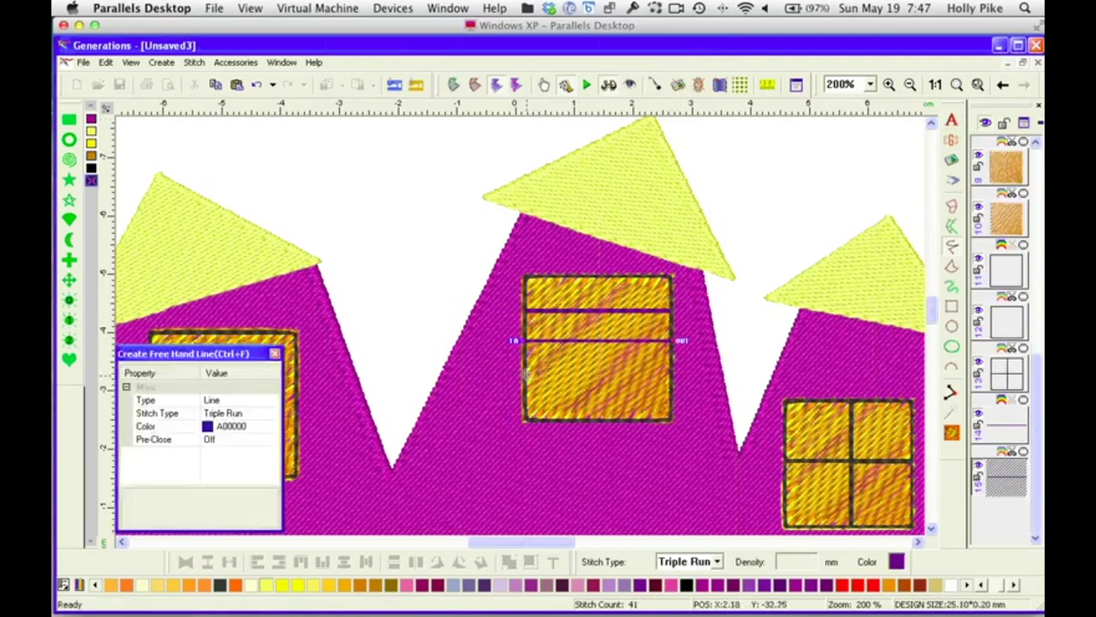
# Draw two more horizontal Triple Run lines, each about 24.8 mm long, across the lower half of the middle window
pyautogui.click(525, 372)
pyautogui.click(672, 373)
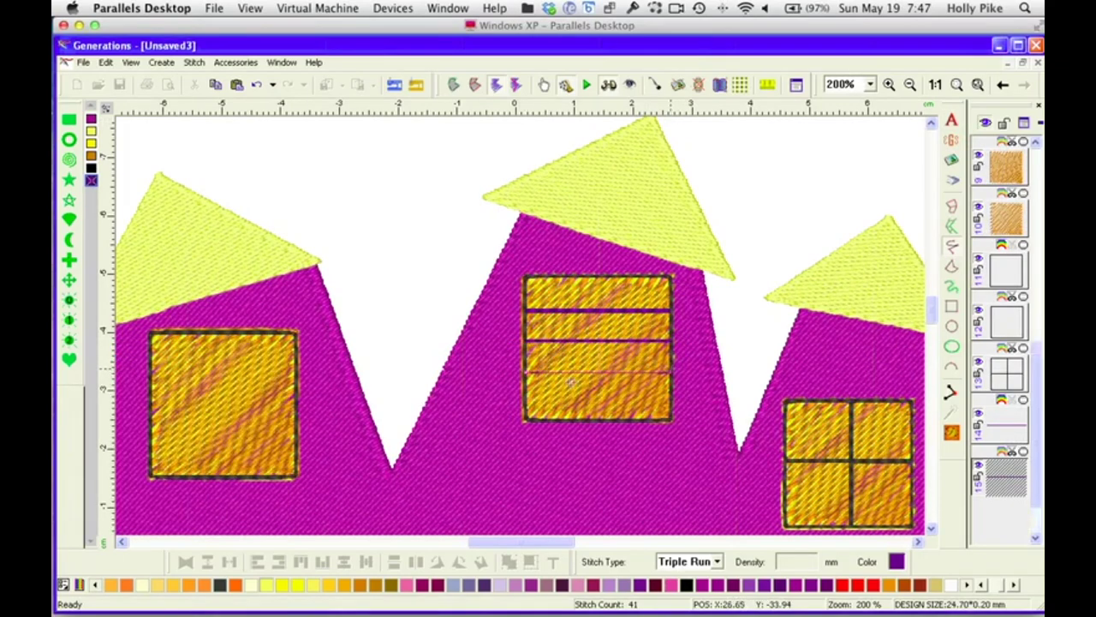
pyautogui.doubleClick(525, 373)
pyautogui.press('Escape')
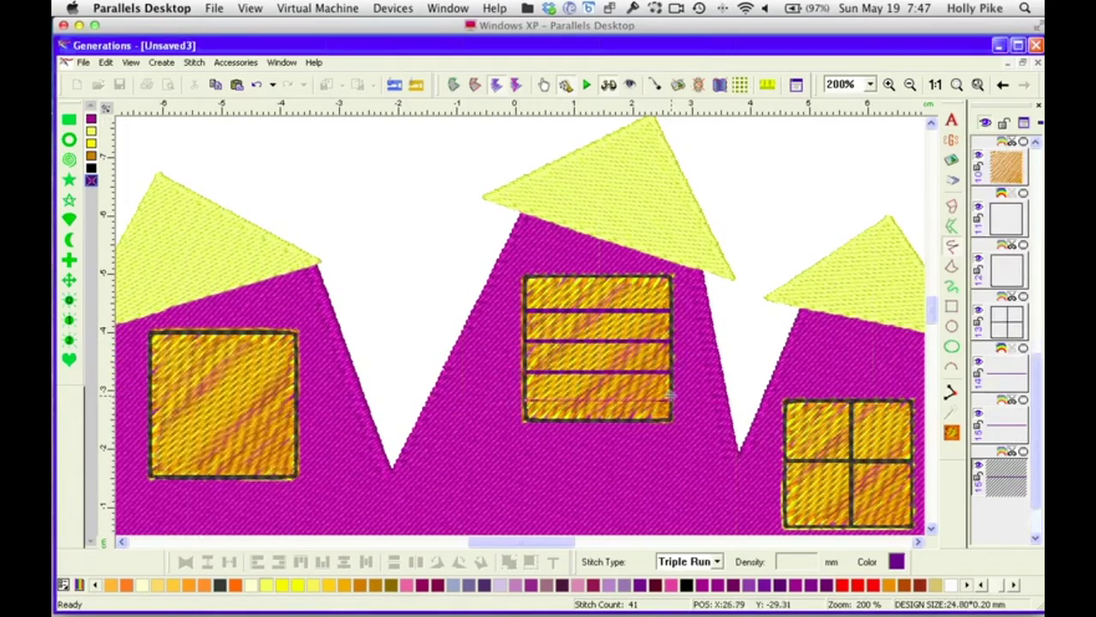
pyautogui.doubleClick(672, 397)
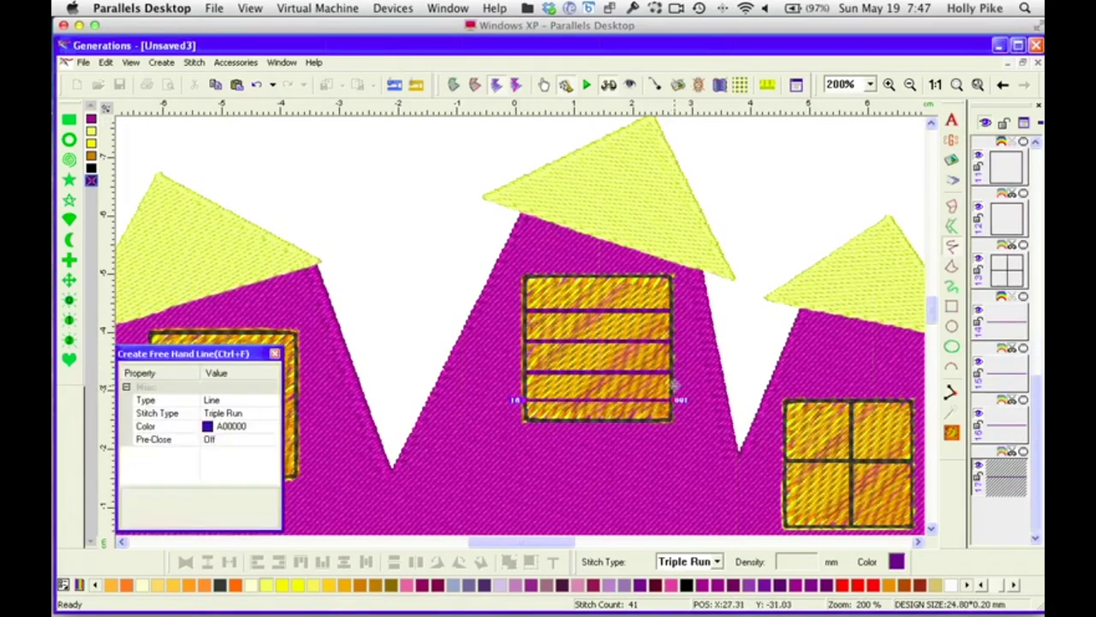
# Merge the middle window's outline and its four horizontal lines into one object in outline mode, and generate its stitches
pyautogui.click(1003, 234)
pyautogui.press('Escape')
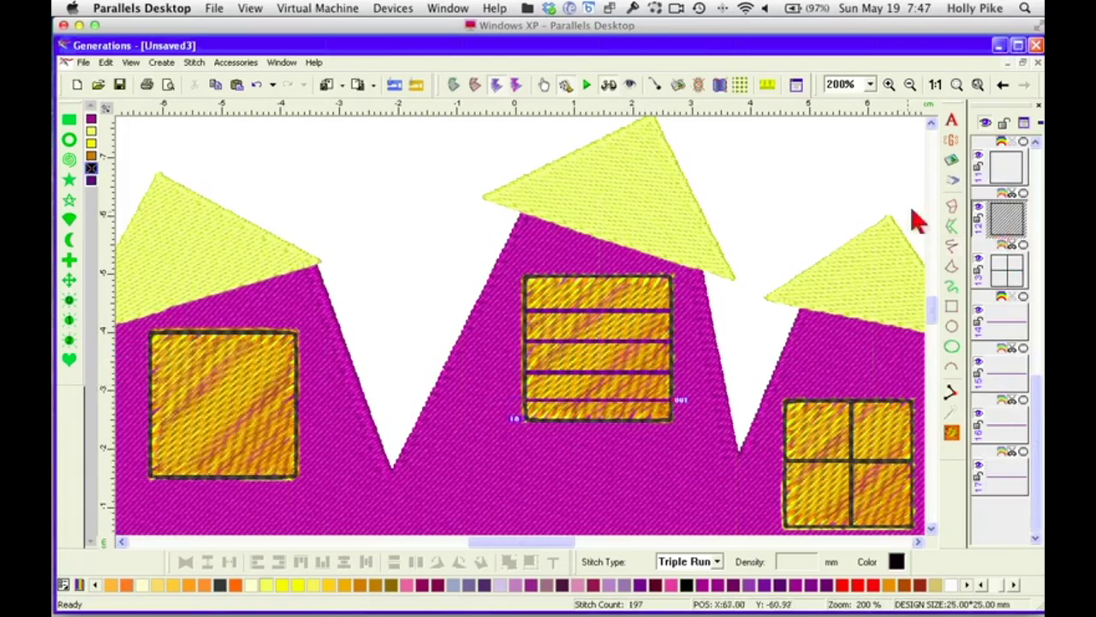
pyautogui.moveTo(1011, 313); pyautogui.dragTo(1013, 484)
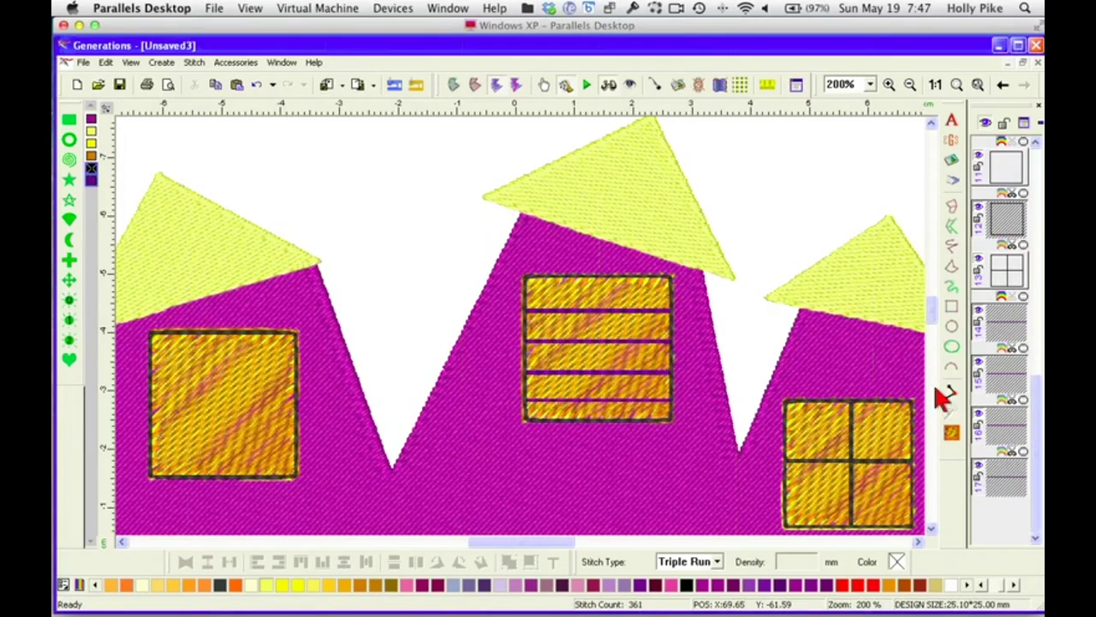
pyautogui.click(454, 84)
pyautogui.rightClick(677, 285)
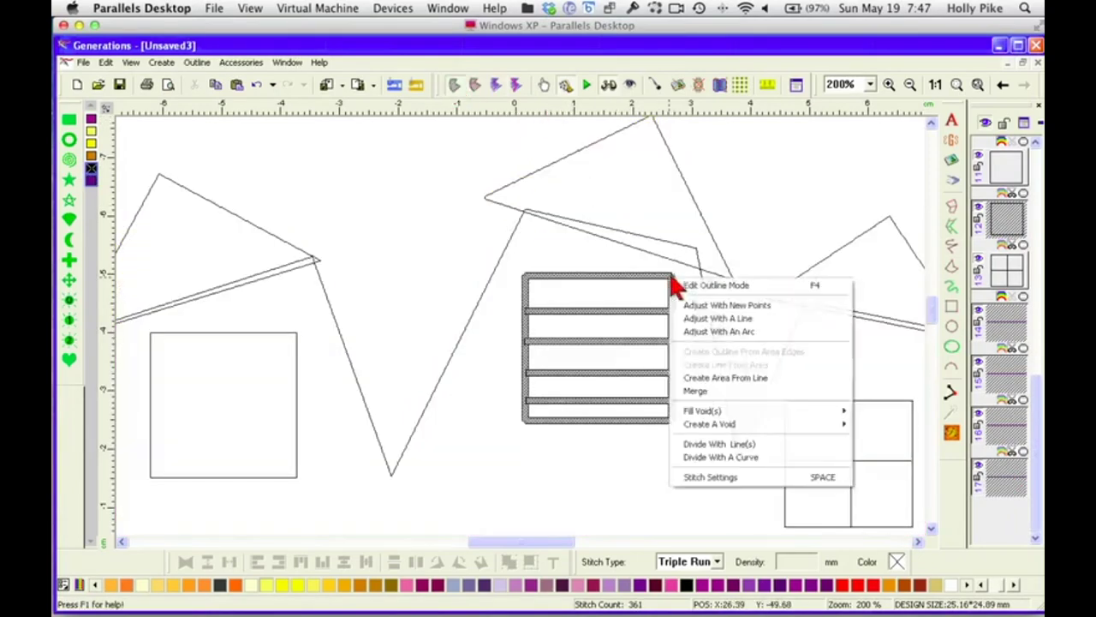
pyautogui.click(722, 392)
pyautogui.click(950, 432)
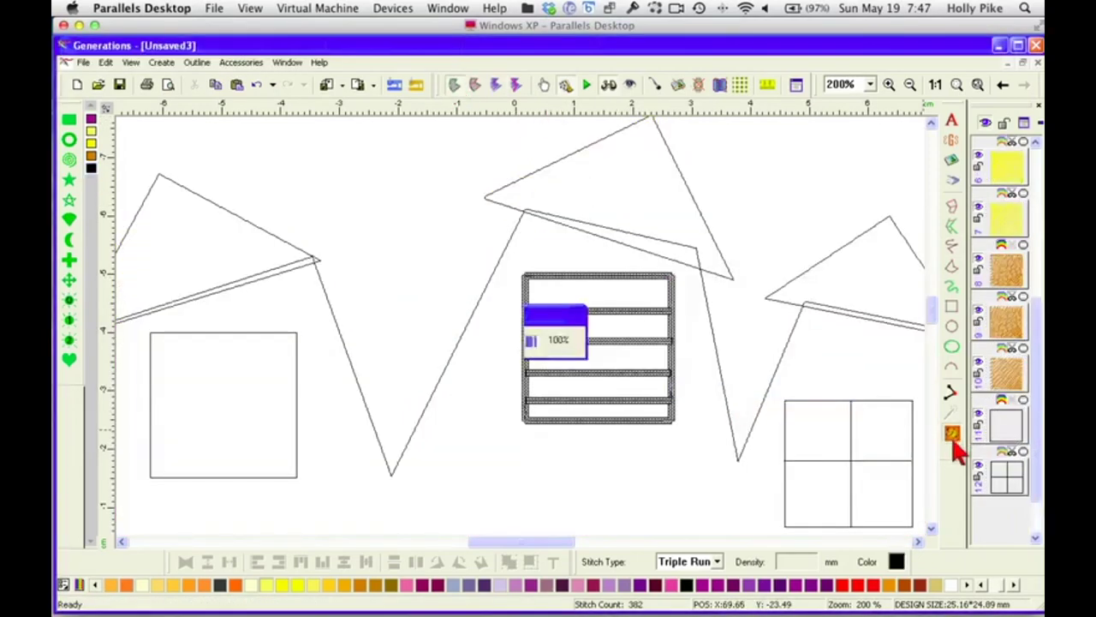
# Draw two closely spaced vertical Triple Run lines, about 24.8 and 24.5 mm long, down the center of the left tower's window
pyautogui.moveTo(560, 541); pyautogui.dragTo(534, 541)
pyautogui.click(602, 306)
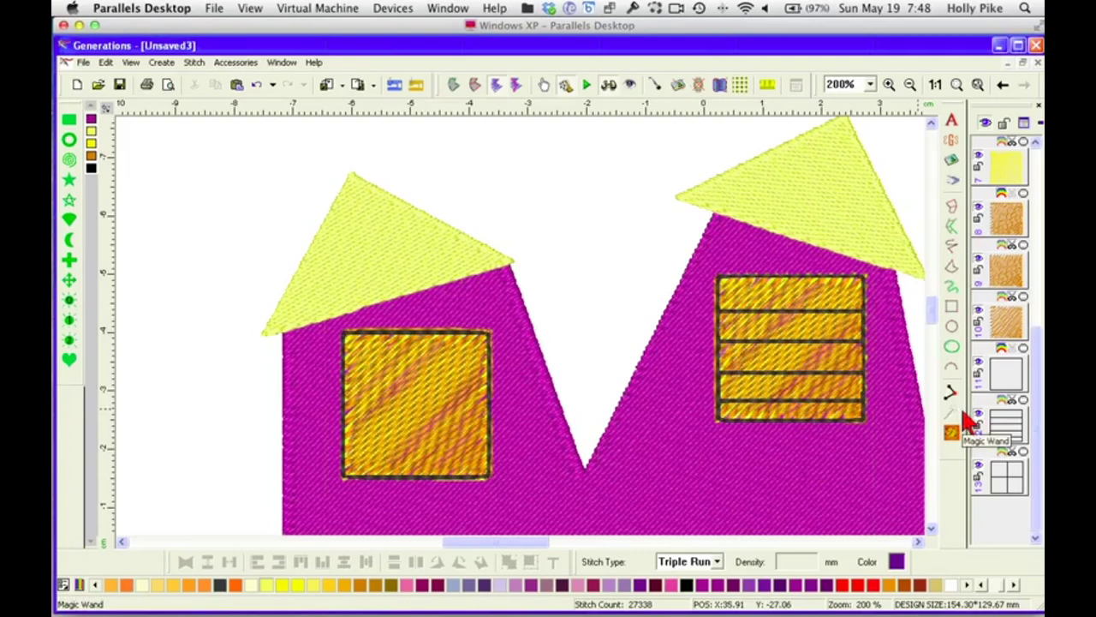
pyautogui.click(951, 246)
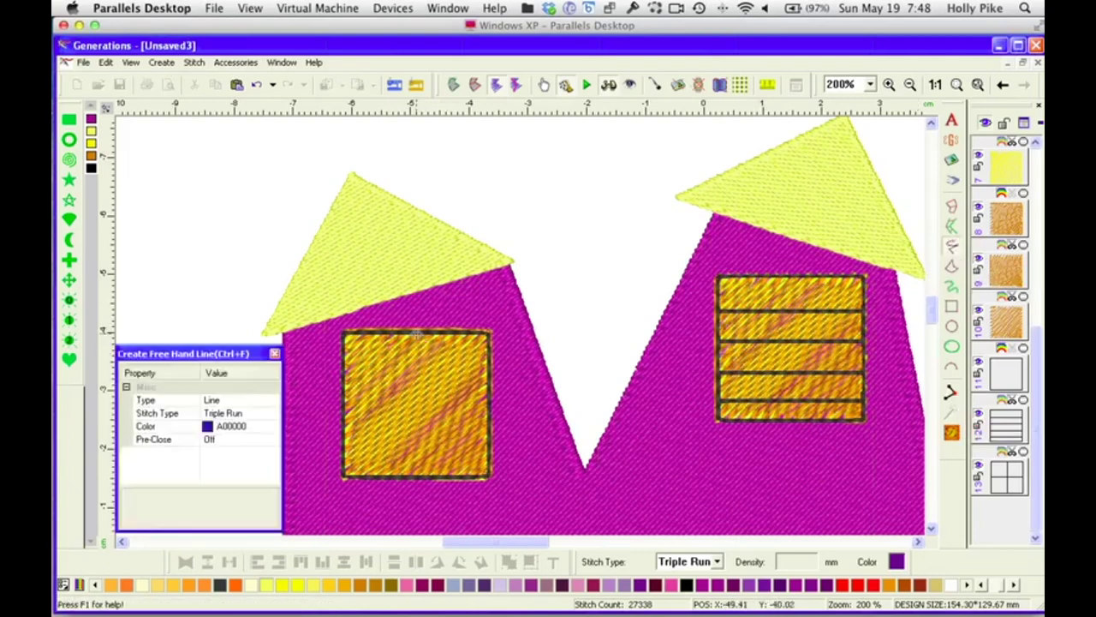
pyautogui.click(416, 332)
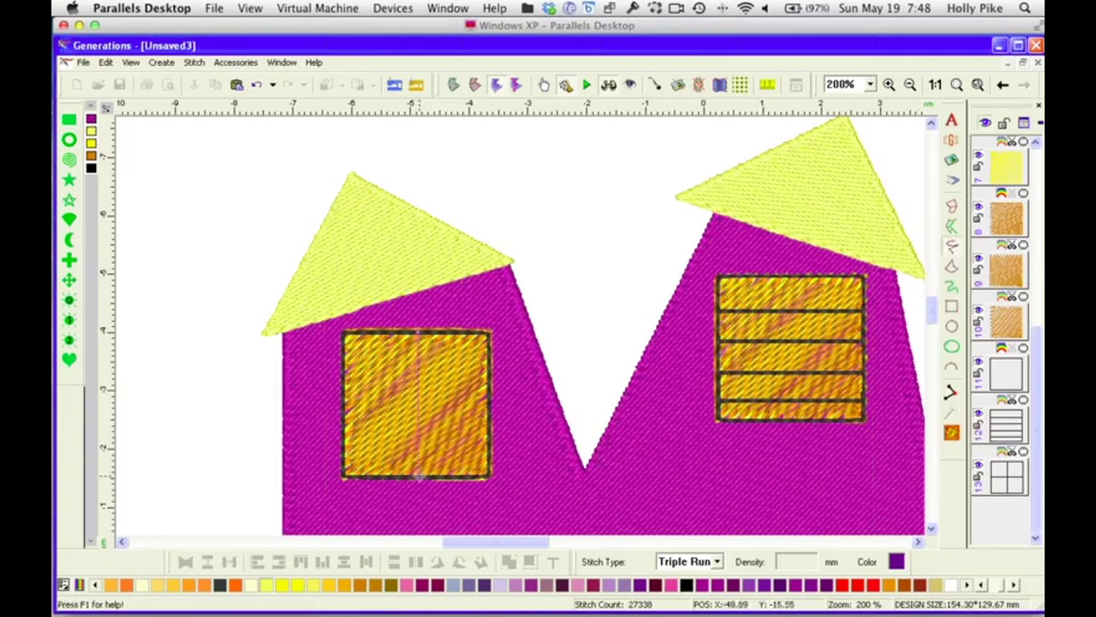
pyautogui.moveTo(418, 477); pyautogui.dragTo(421, 340)
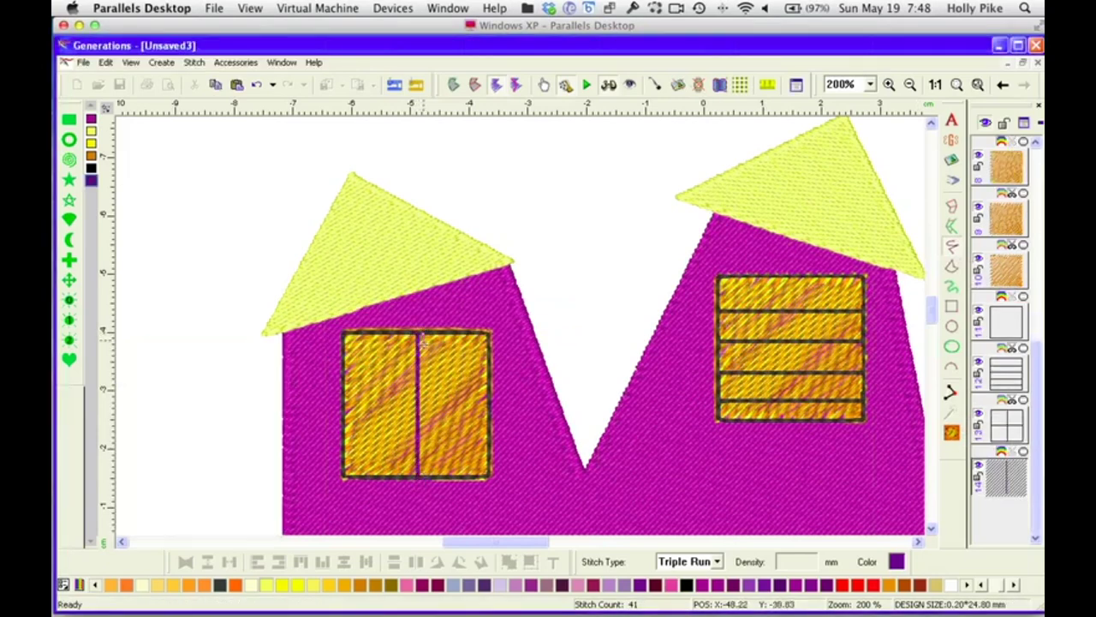
pyautogui.moveTo(426, 475); pyautogui.dragTo(425, 477)
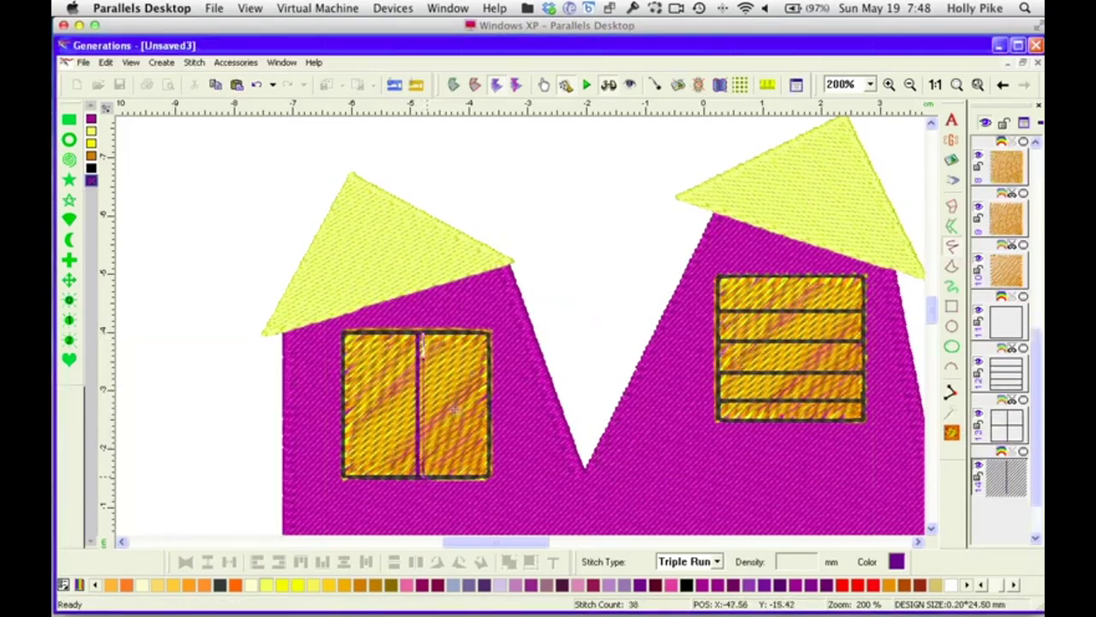
# Draw two jagged Triple Run crack lines, about 7.4 × 10.3 mm in the left window's upper-right corner and 9.4 × 5.7 mm in its lower-left
pyautogui.click(486, 335)
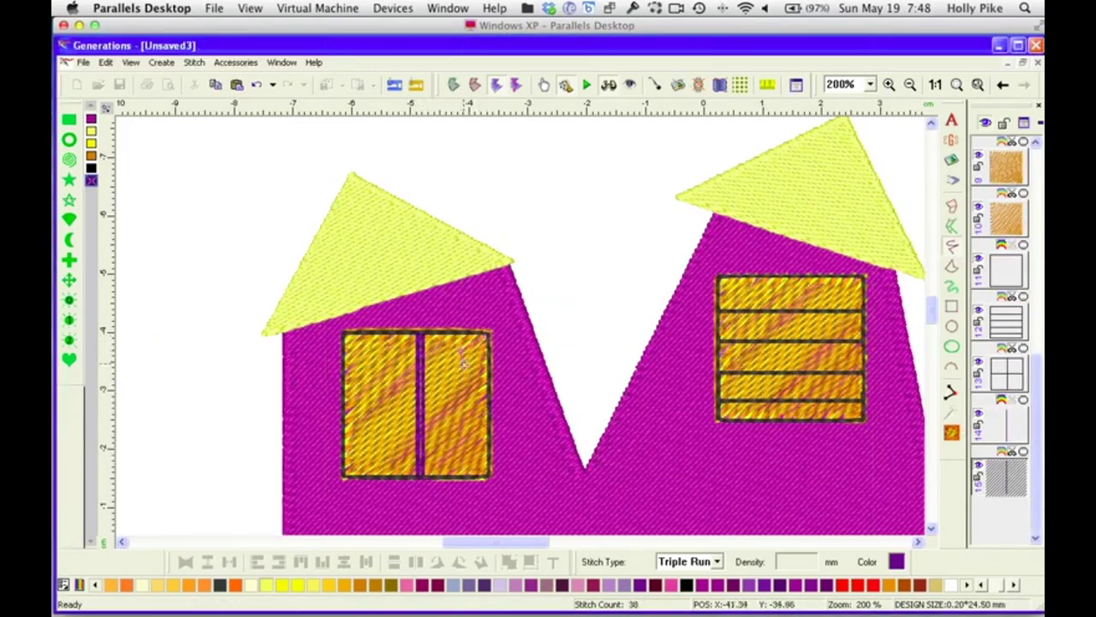
pyautogui.moveTo(442, 395); pyautogui.dragTo(446, 396)
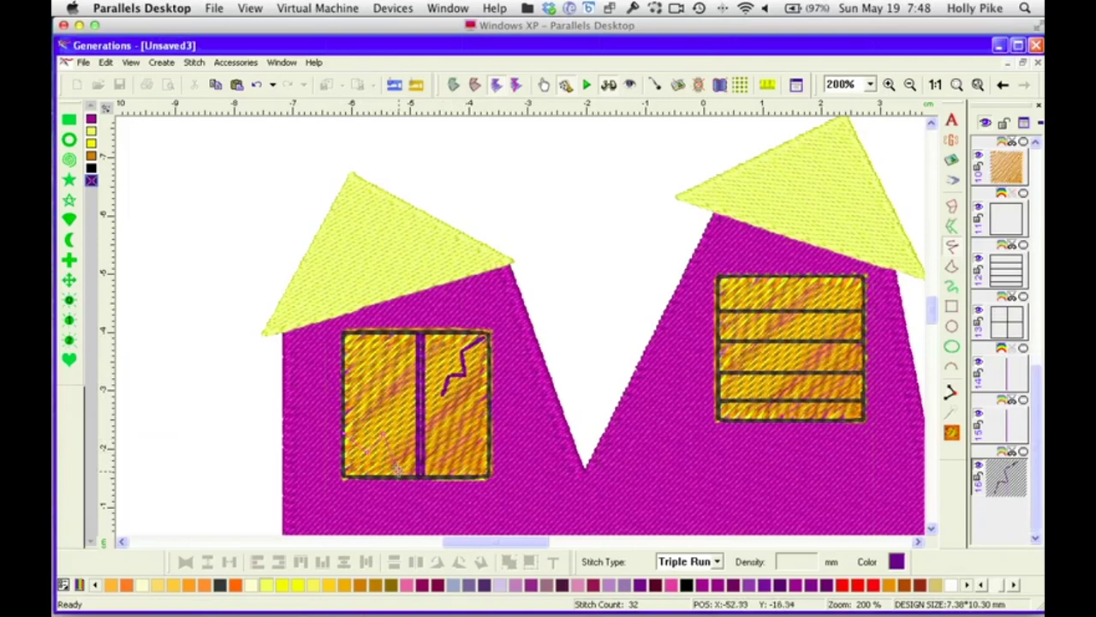
pyautogui.moveTo(399, 463); pyautogui.dragTo(409, 465)
pyautogui.press('Return')
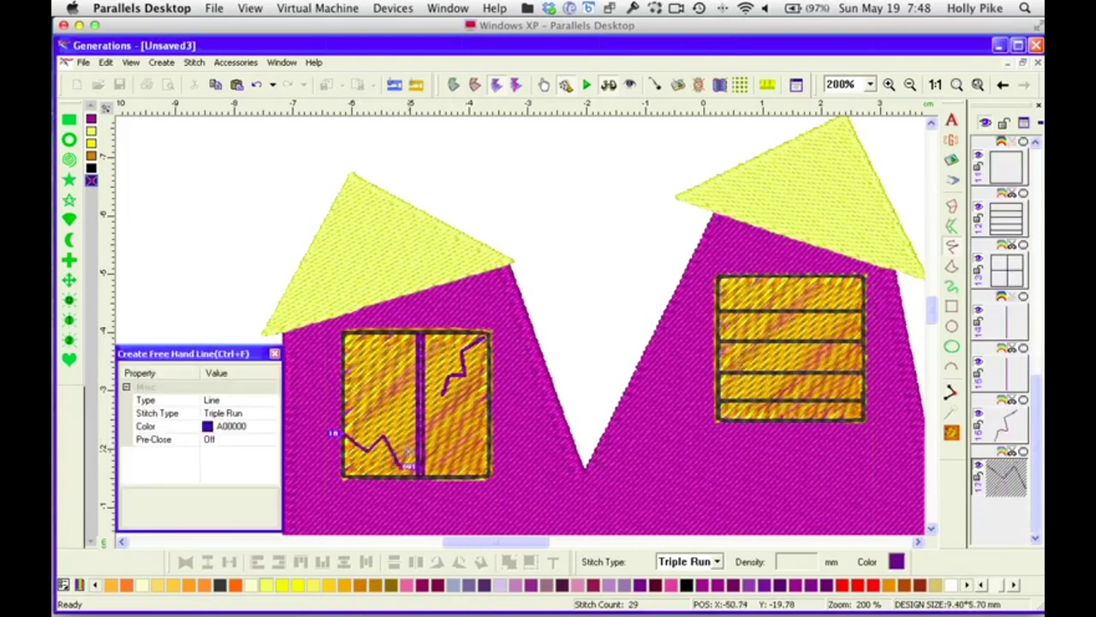
# Merge the left window's outline with its two vertical lines and two crack lines in outline mode, and generate the stitches
pyautogui.click(999, 171)
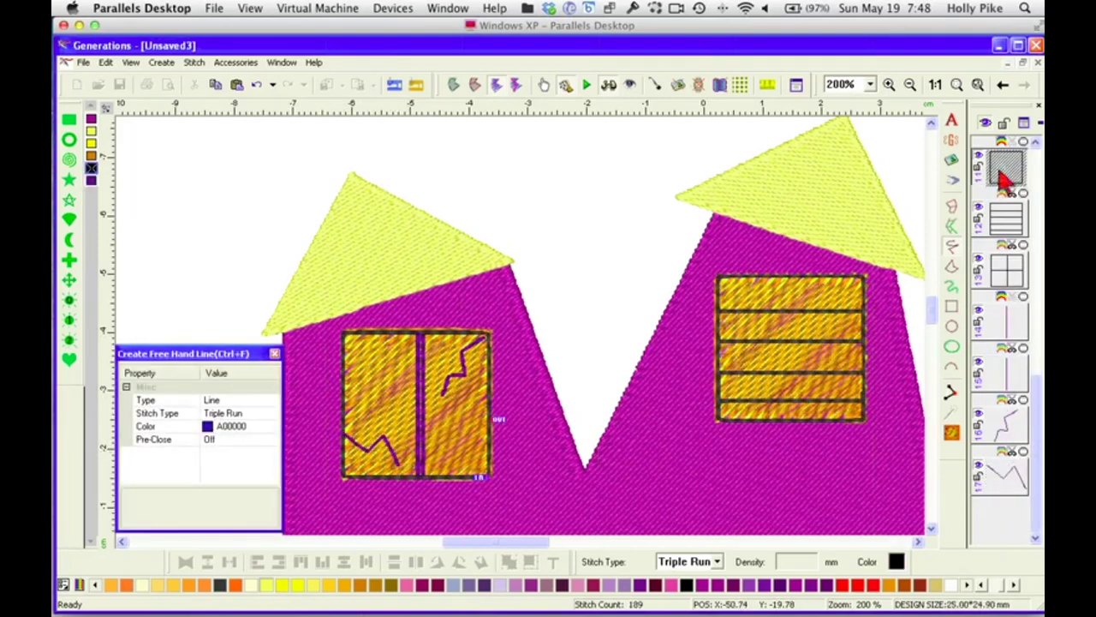
pyautogui.keyDown('ctrl'); pyautogui.click(1002, 336); pyautogui.keyUp('ctrl')
pyautogui.keyDown('ctrl'); pyautogui.click(1008, 379); pyautogui.keyUp('ctrl')
pyautogui.keyDown('ctrl'); pyautogui.click(1010, 436); pyautogui.keyUp('ctrl')
pyautogui.keyDown('ctrl'); pyautogui.click(1007, 466); pyautogui.keyUp('ctrl')
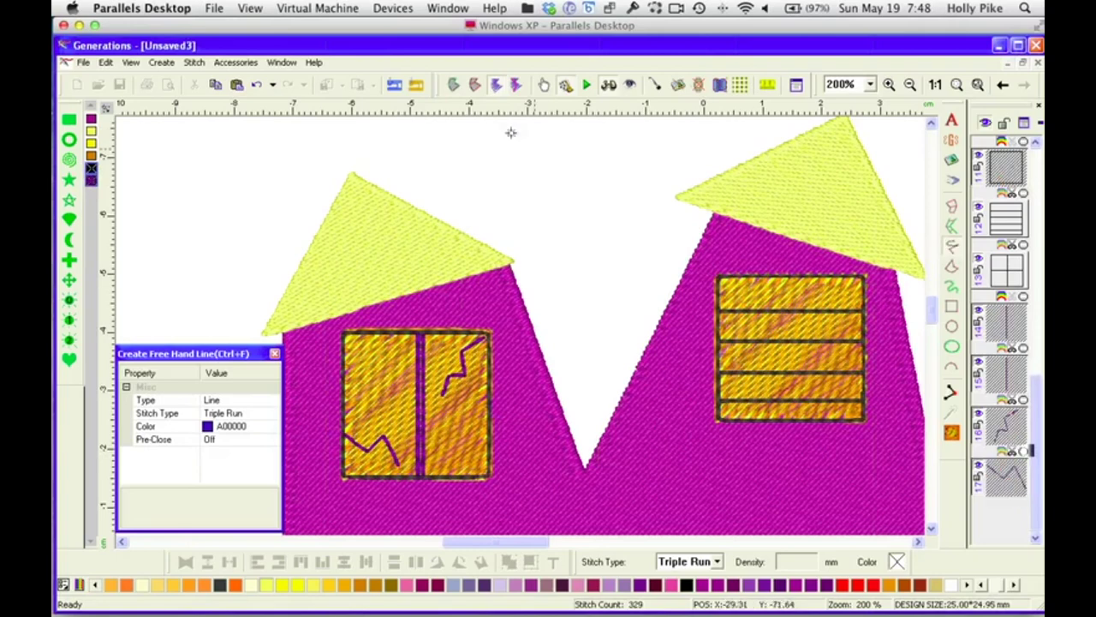
pyautogui.click(454, 83)
pyautogui.rightClick(485, 345)
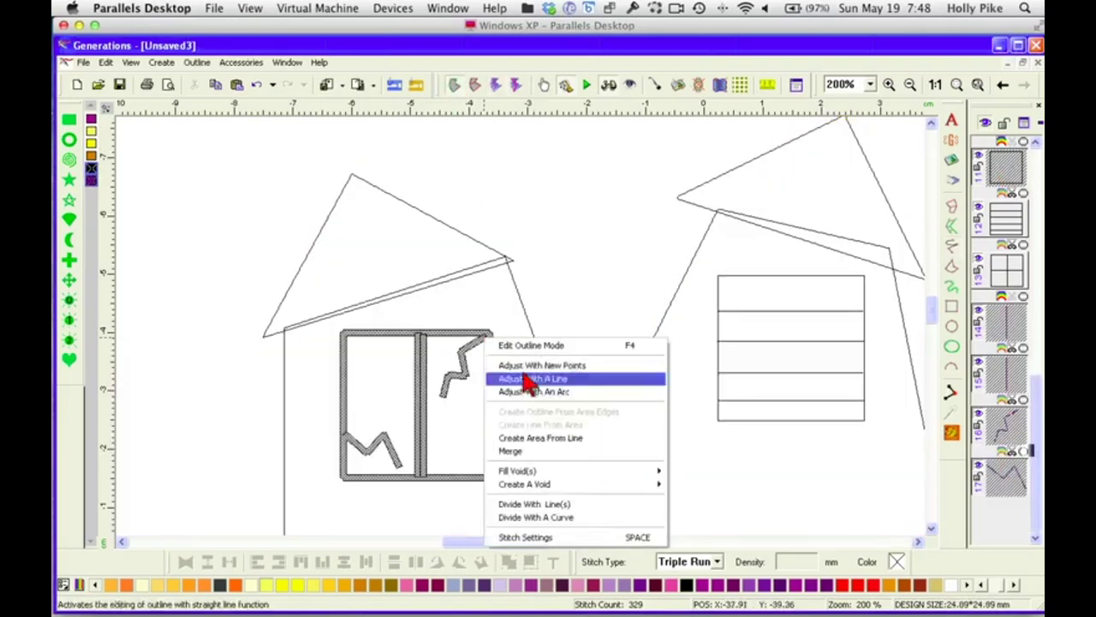
pyautogui.click(524, 453)
pyautogui.click(950, 433)
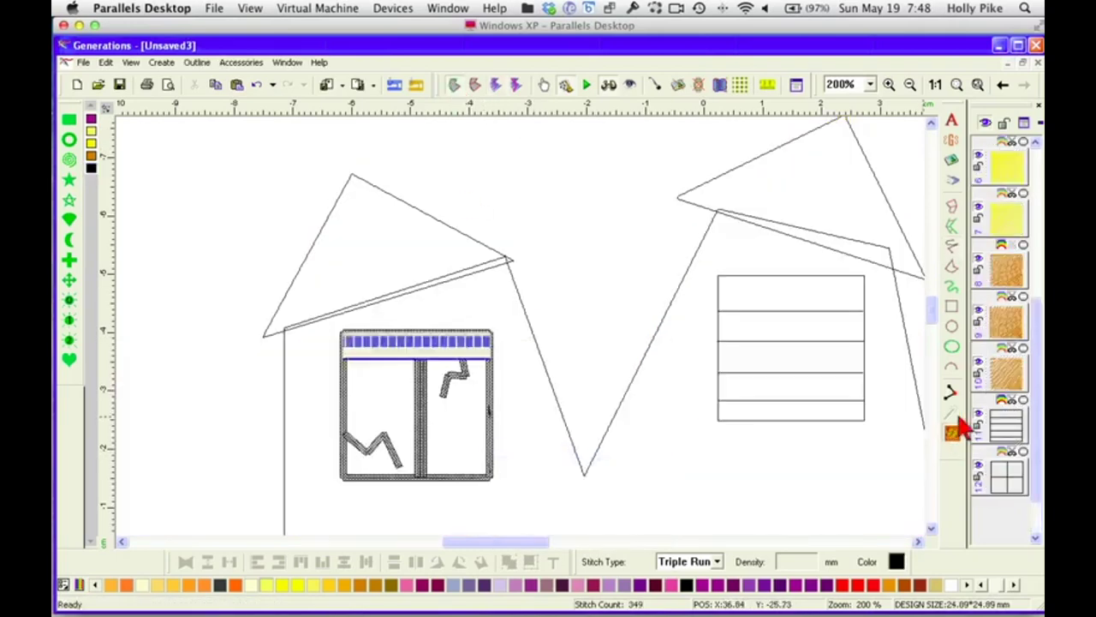
# Draw a purple Complex Fill rectangle about 28.5 × 28.4 mm in the center of the castle wall
pyautogui.click(958, 84)
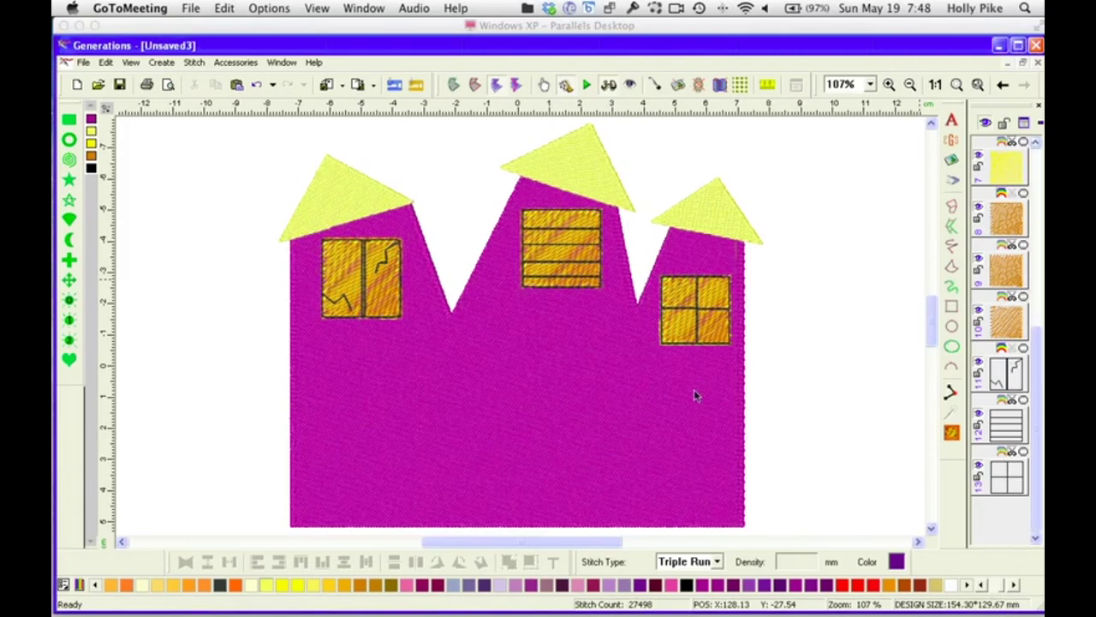
pyautogui.click(953, 308)
pyautogui.click(955, 312)
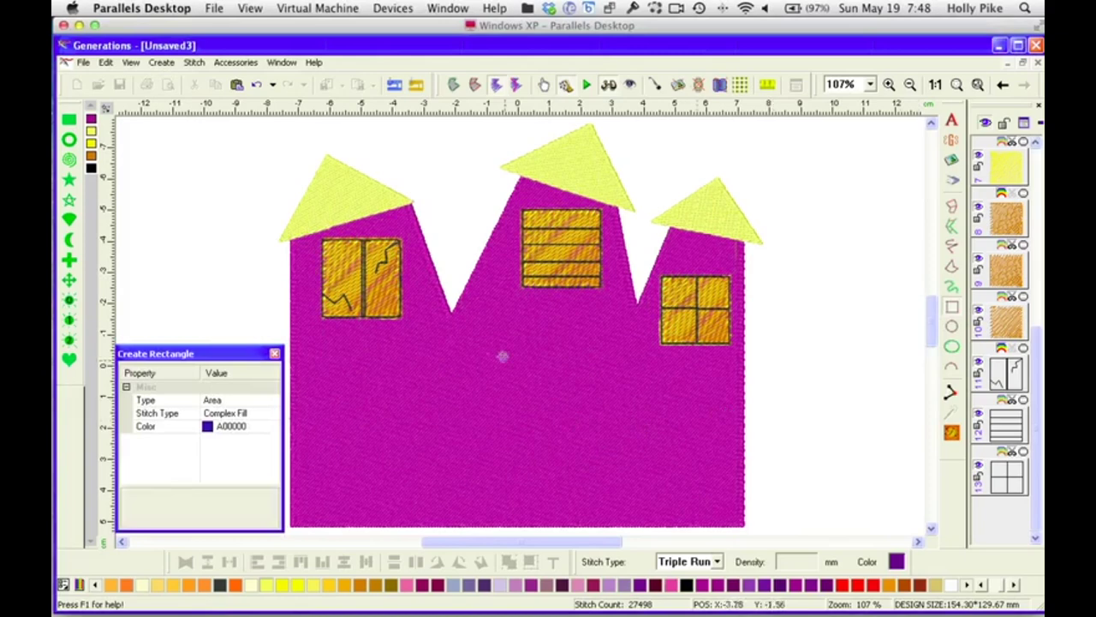
pyautogui.press('Escape')
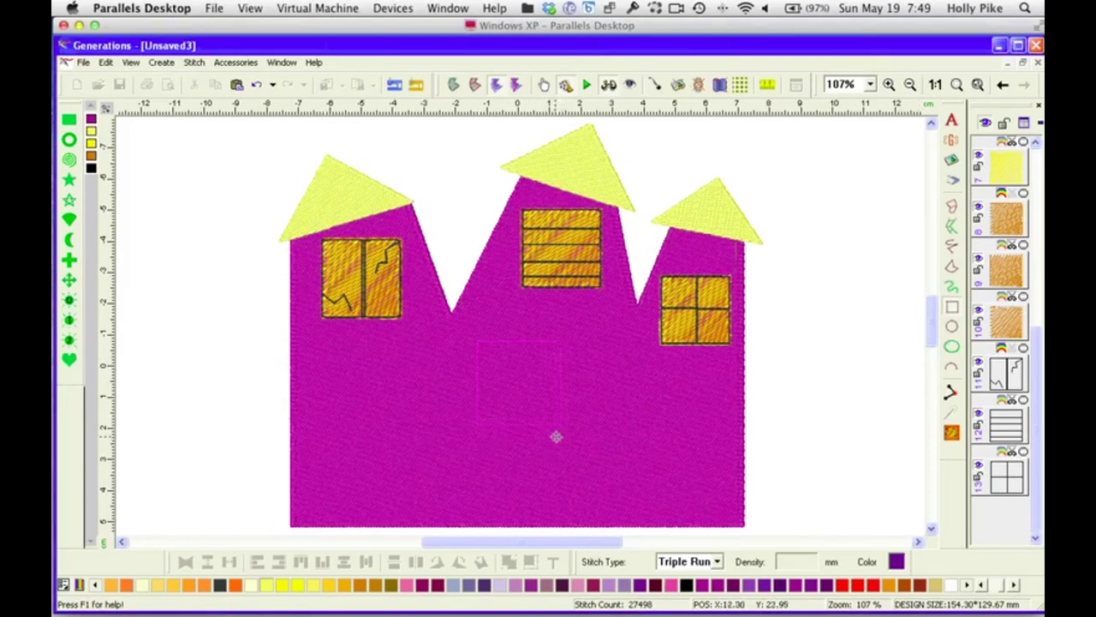
pyautogui.moveTo(563, 437); pyautogui.dragTo(566, 430)
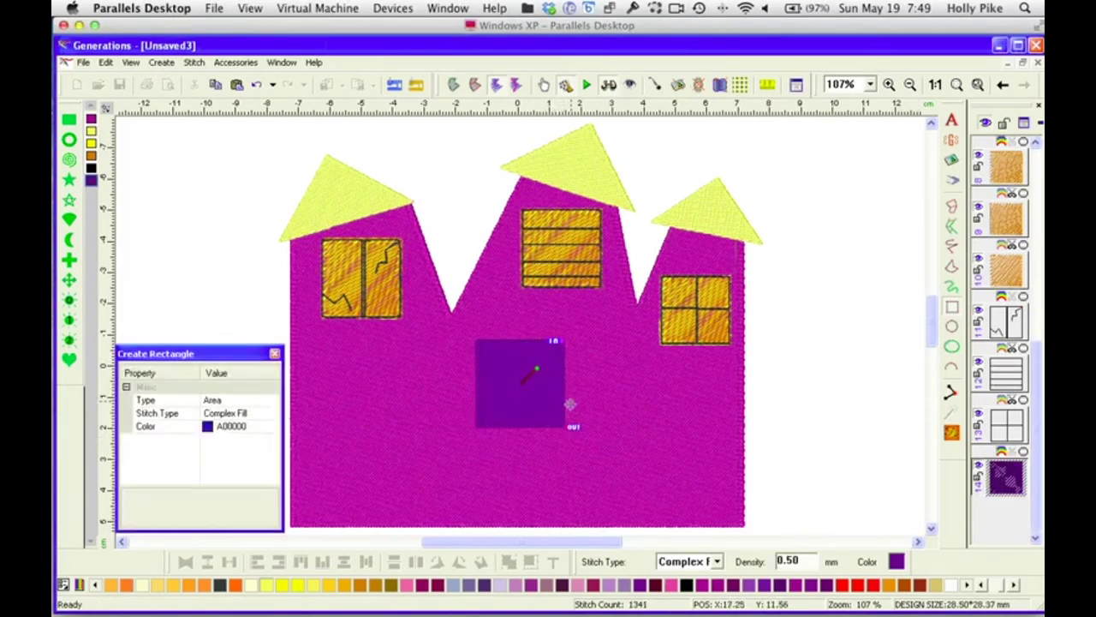
pyautogui.press('Return')
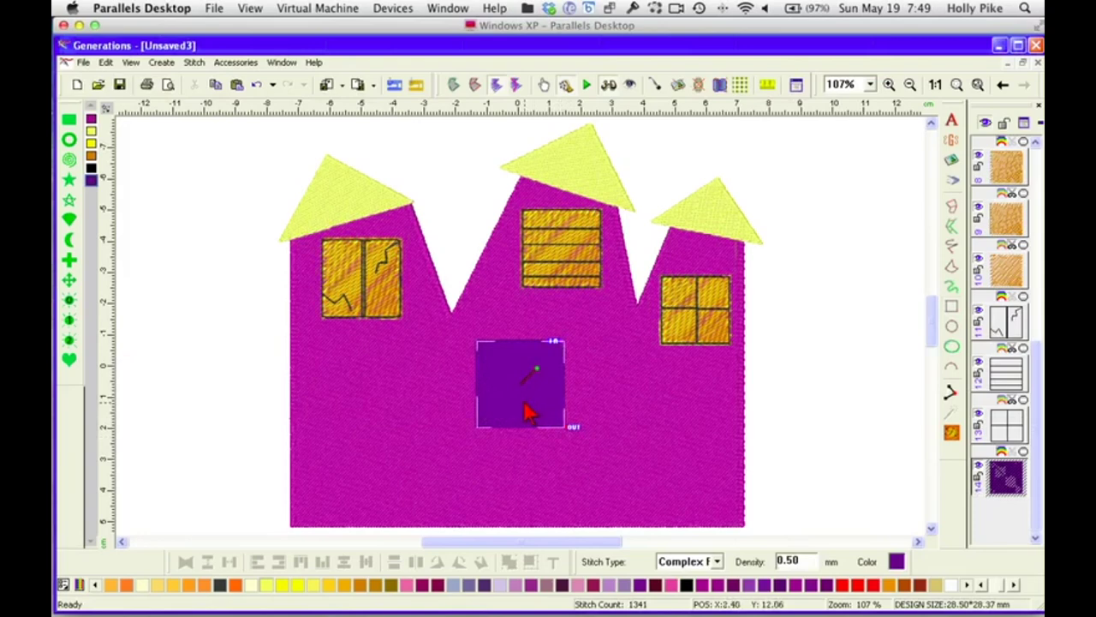
# Stretch the purple rectangle down to the castle's base, about 60.8 mm tall, and regenerate its stitches with the direction line tilted closer to horizontal
pyautogui.moveTo(520, 435); pyautogui.dragTo(522, 524)
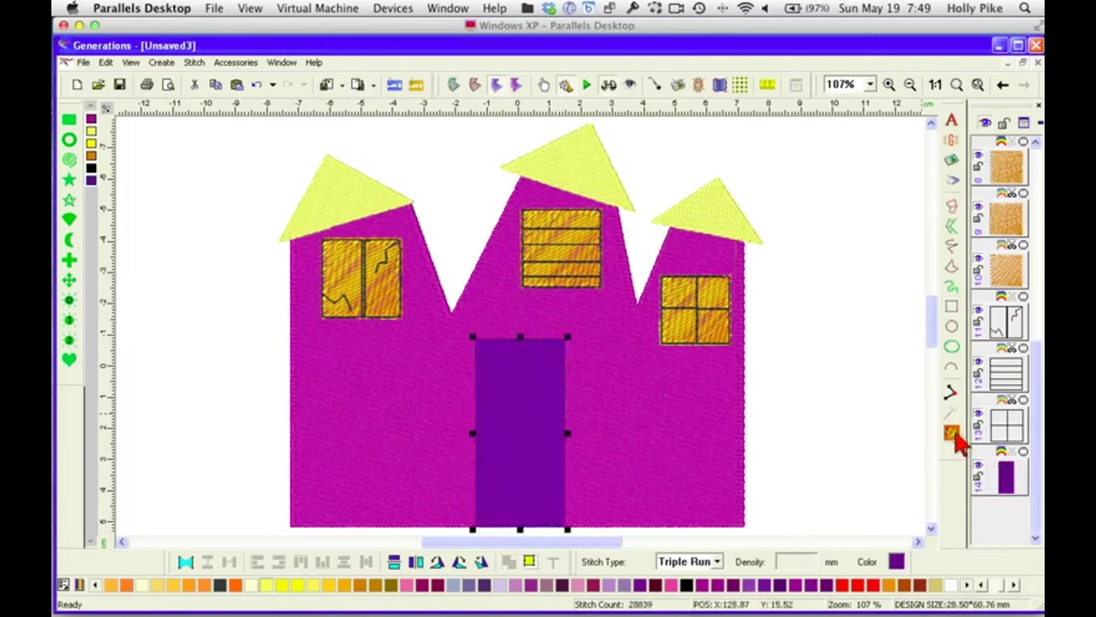
pyautogui.click(953, 433)
pyautogui.doubleClick(545, 418)
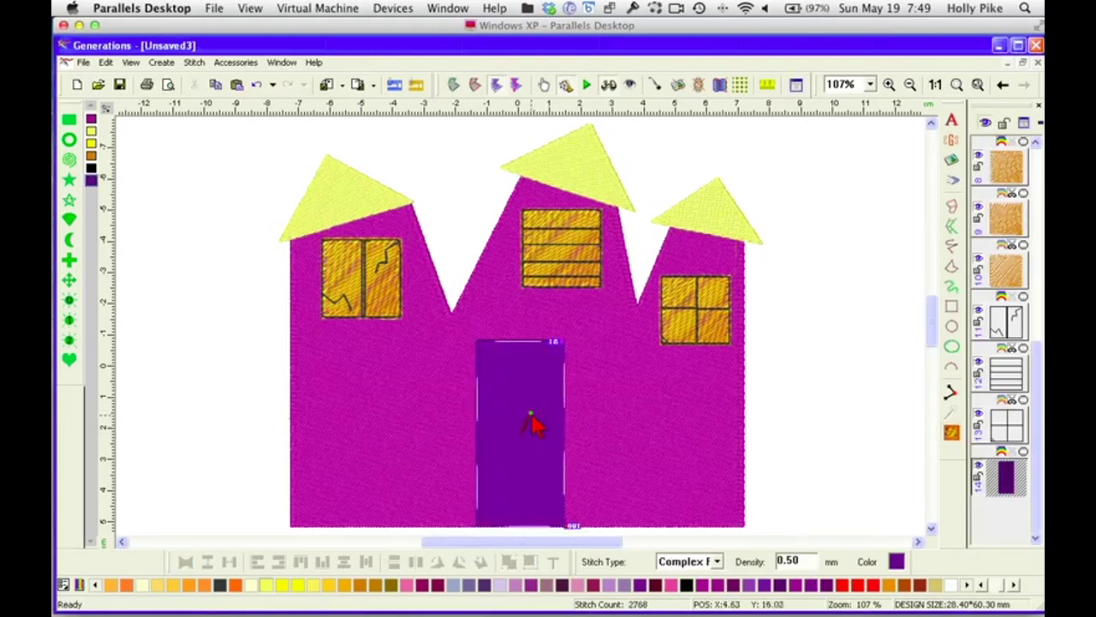
pyautogui.click(950, 435)
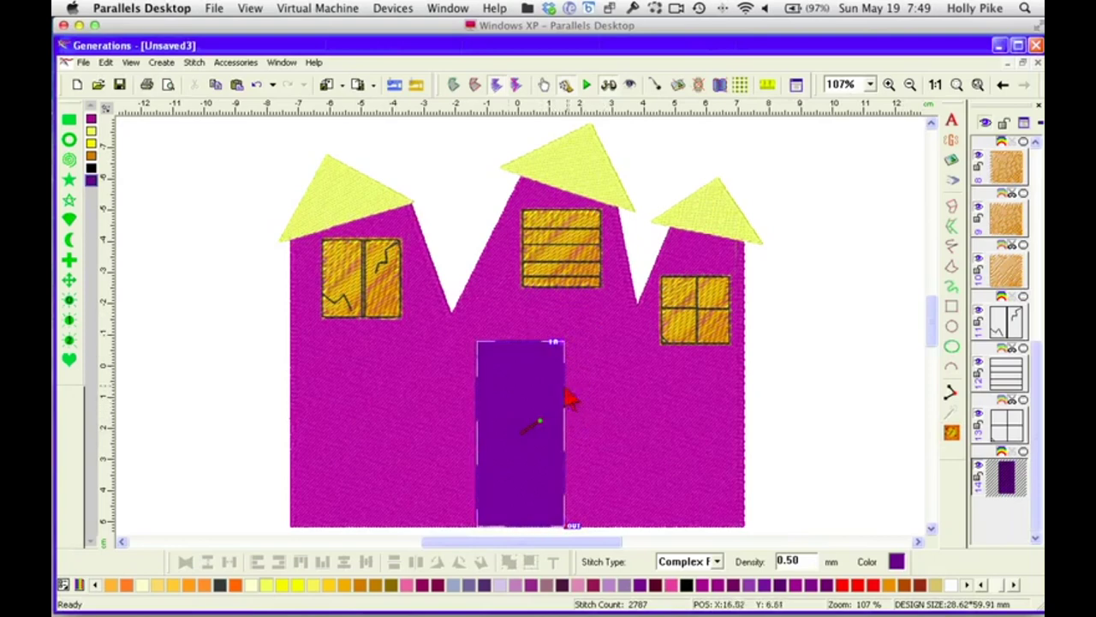
pyautogui.click(513, 379)
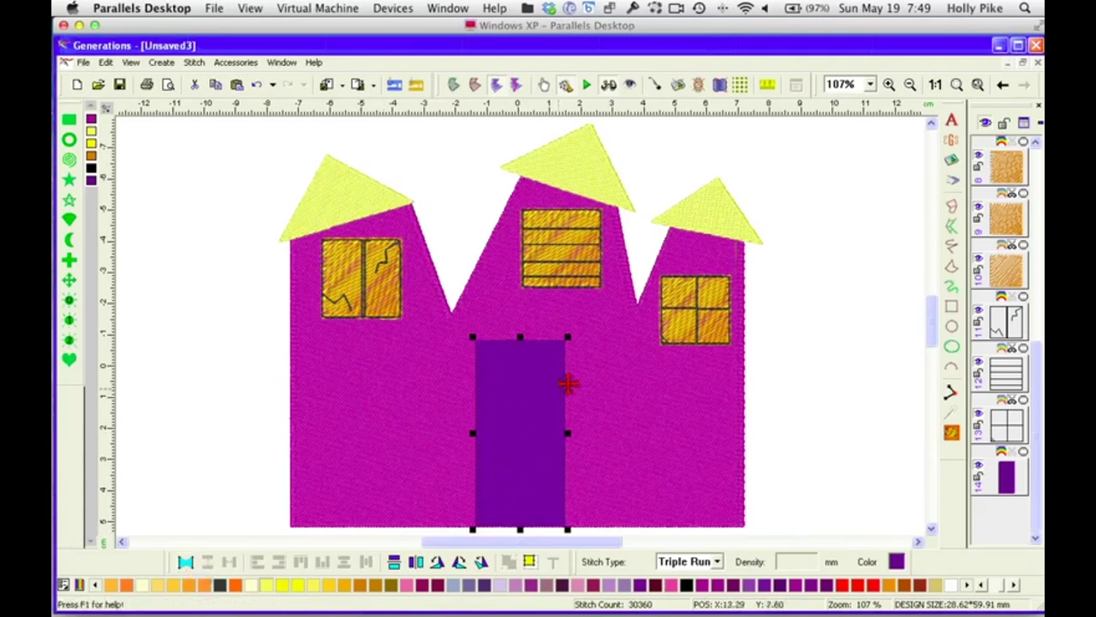
pyautogui.click(531, 413)
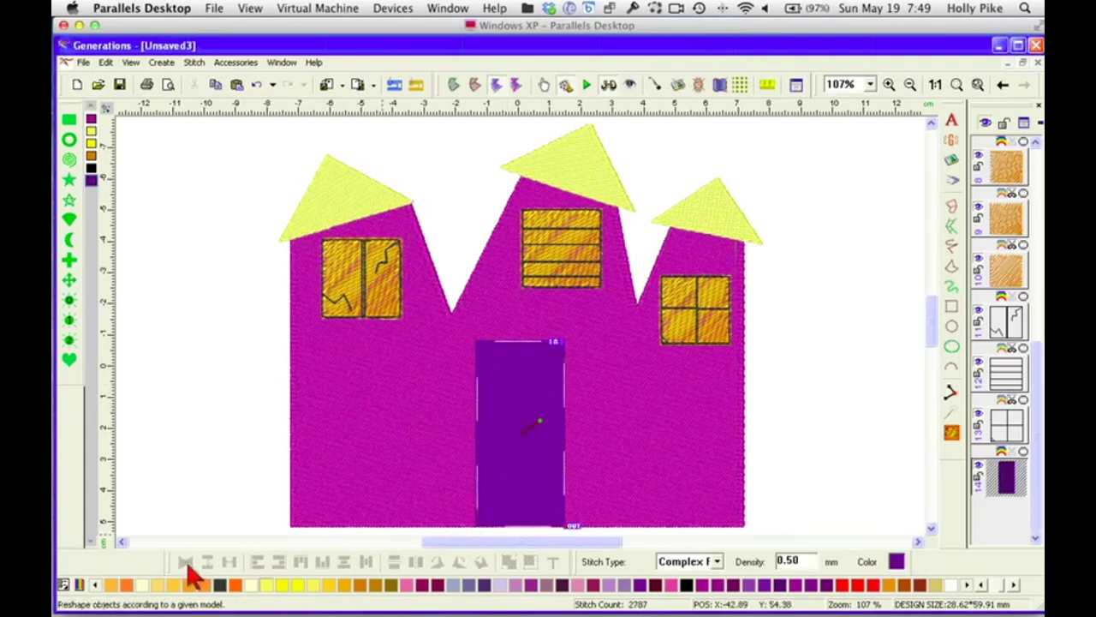
# Reshape the purple rectangular door with the style118 model so it gets a peaked top
pyautogui.click(535, 405)
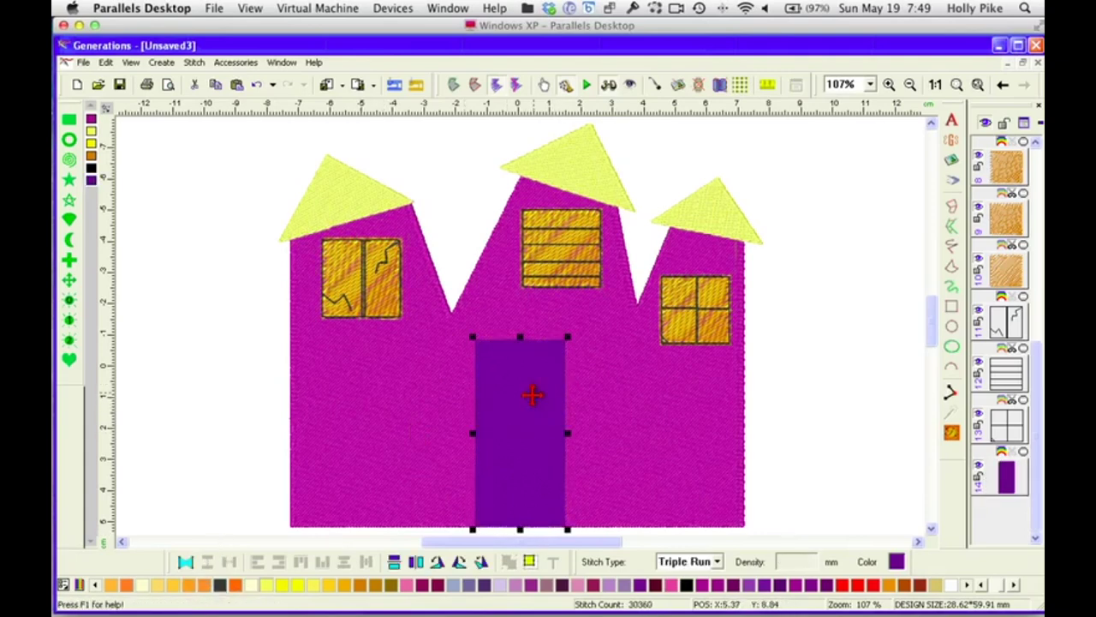
pyautogui.click(186, 563)
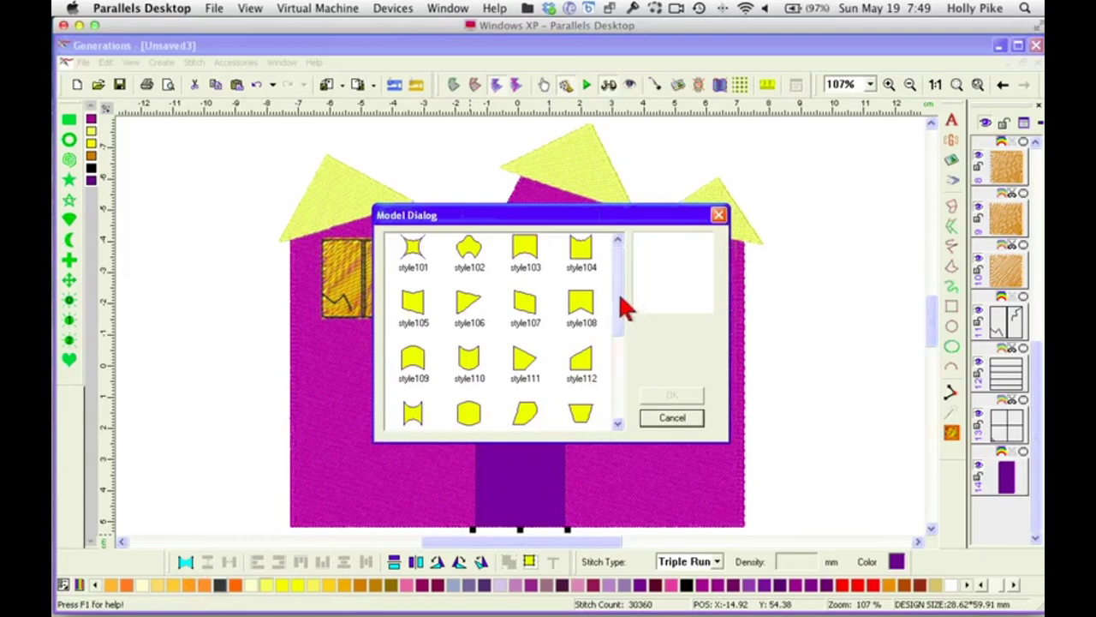
pyautogui.moveTo(617, 298); pyautogui.dragTo(617, 399)
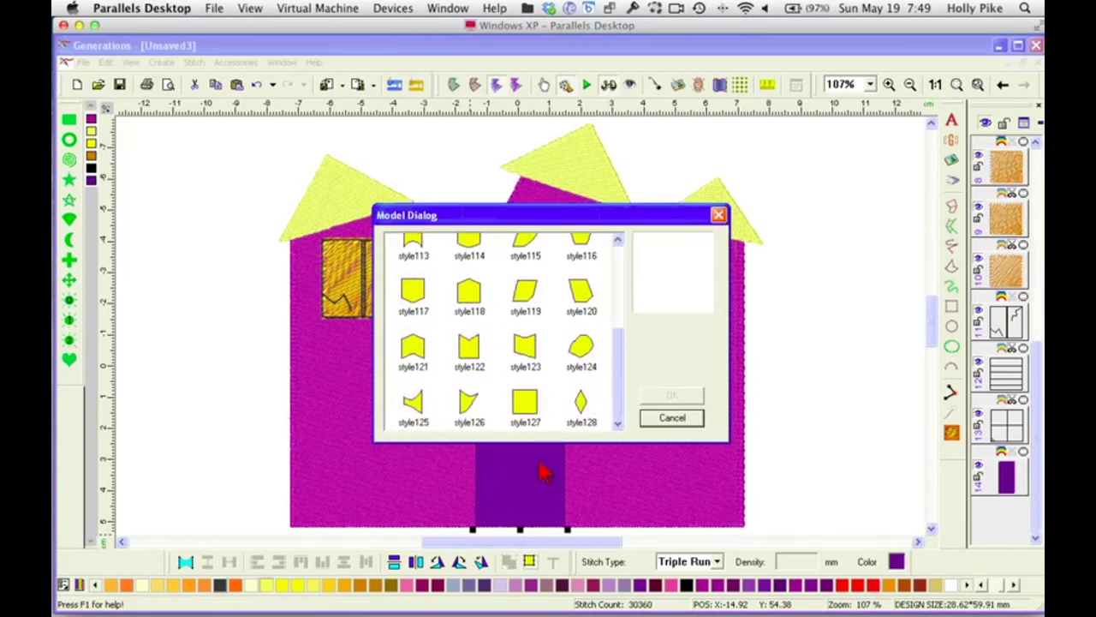
pyautogui.moveTo(622, 394)
pyautogui.mouseDown()
pyautogui.moveTo(618, 296)
pyautogui.moveTo(616, 380)
pyautogui.mouseUp()
pyautogui.click(470, 296)
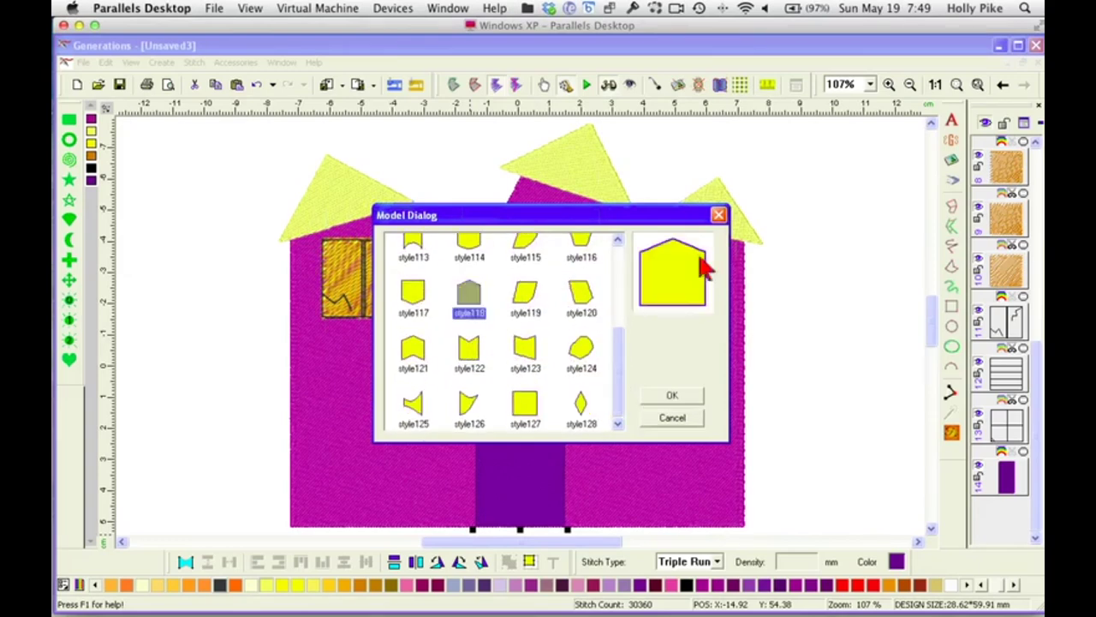
pyautogui.click(701, 399)
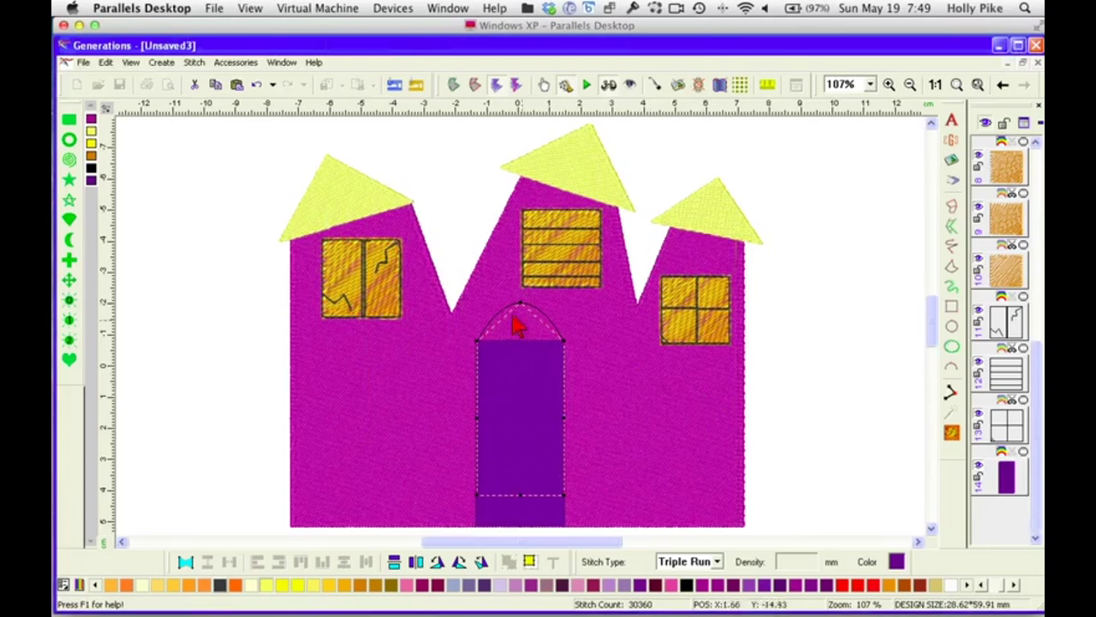
# Extend the reshaped door's lower outline points down to the house's base, apply the new shape and regenerate its stitches
pyautogui.moveTo(521, 495); pyautogui.dragTo(477, 521)
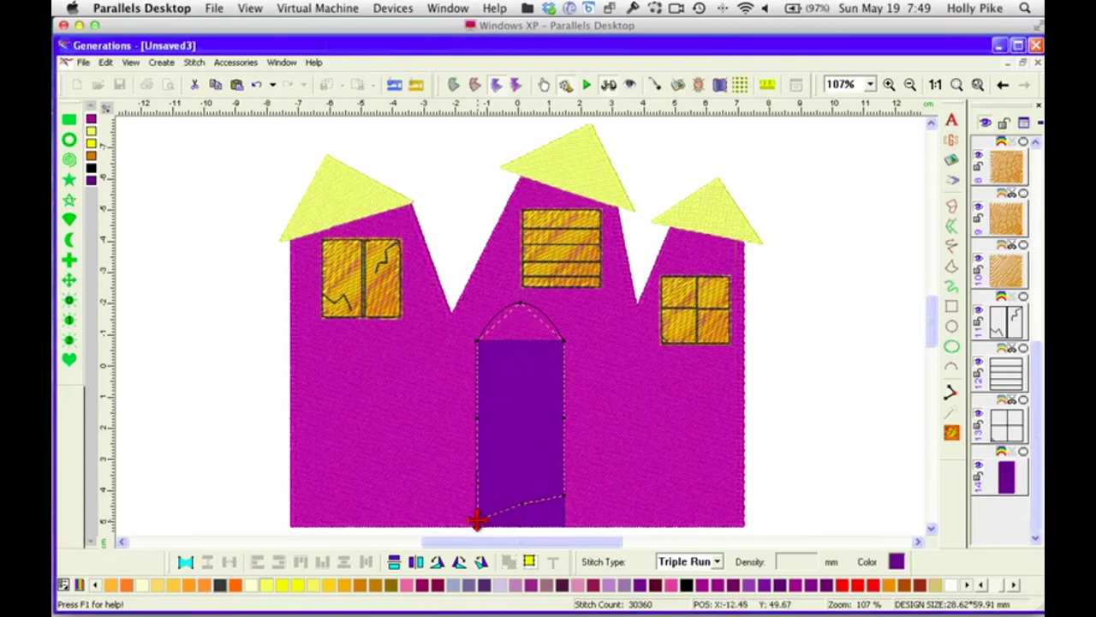
pyautogui.moveTo(562, 507); pyautogui.dragTo(521, 520)
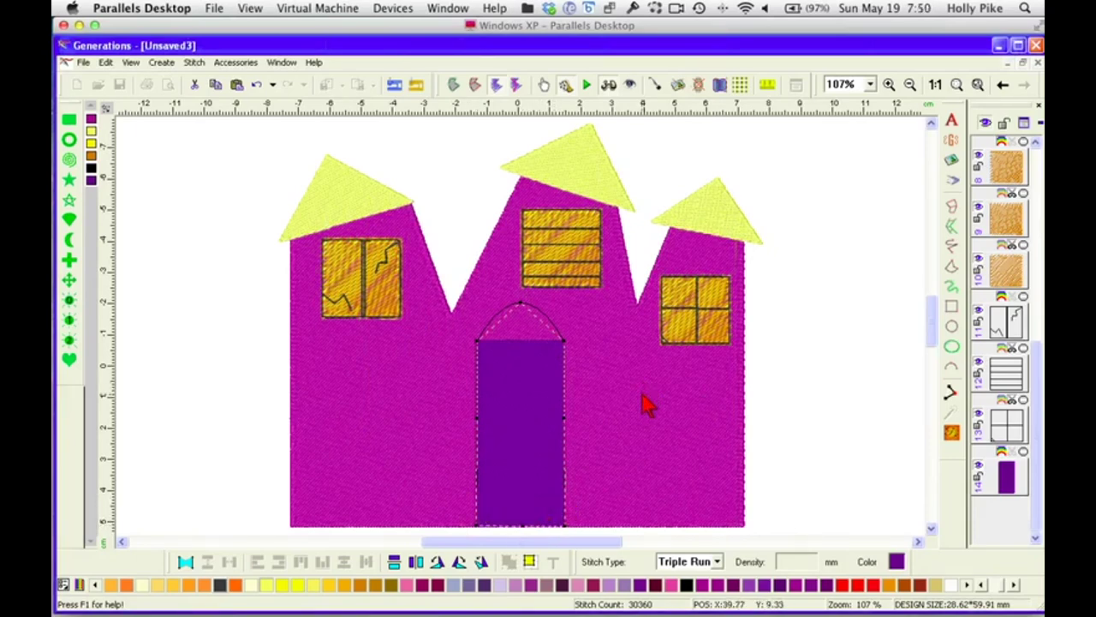
pyautogui.press('Return')
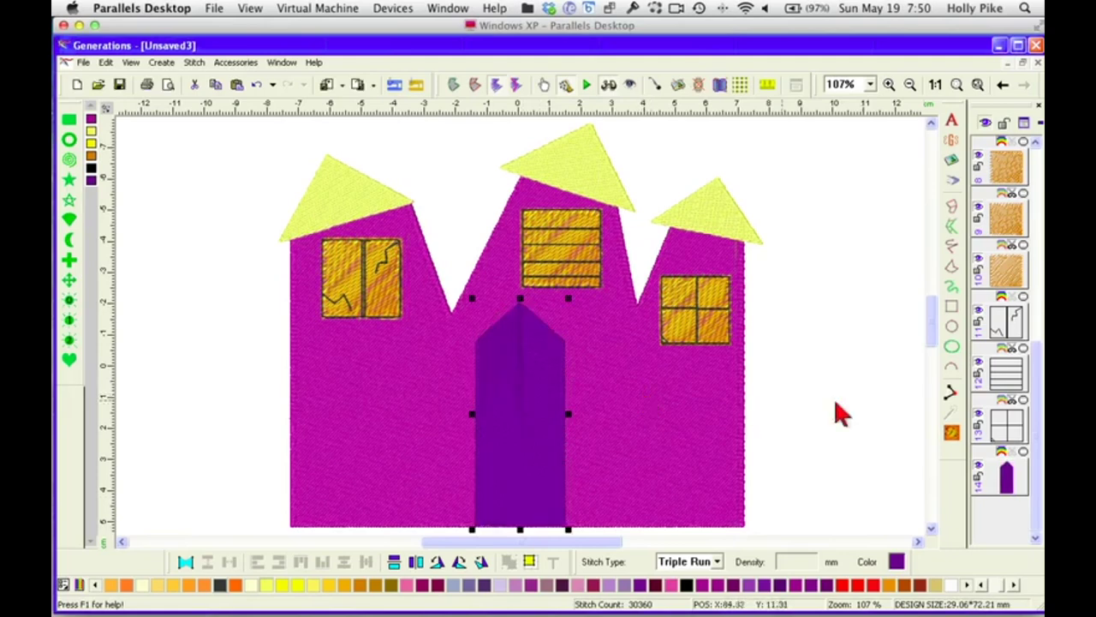
pyautogui.click(951, 435)
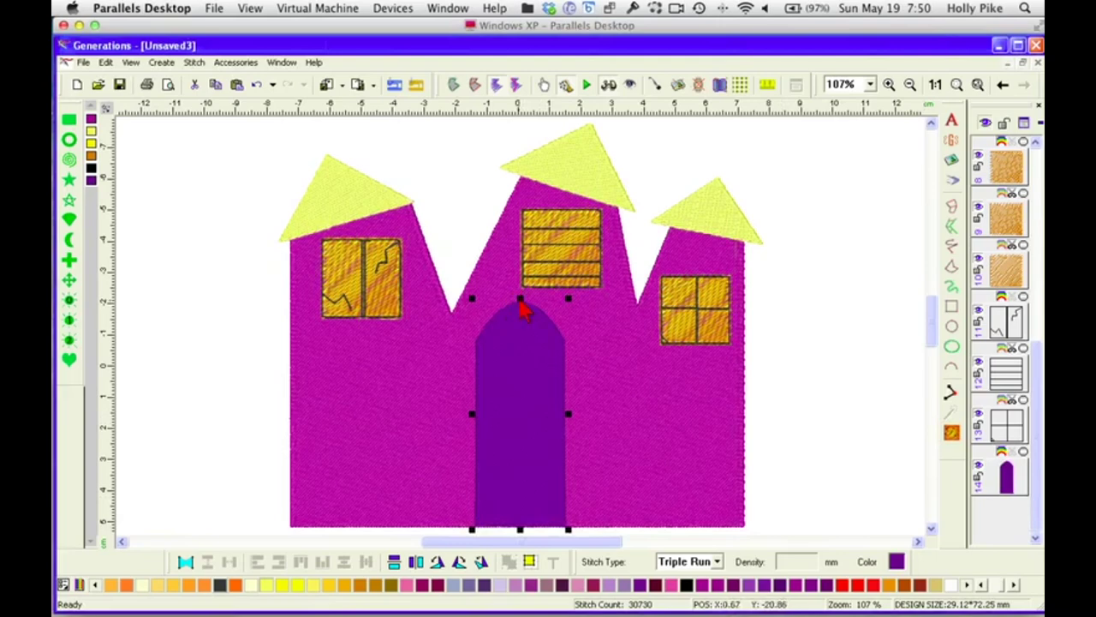
# Shorten the arched door to about 59 mm tall, regenerate its stitches and recolor it brownish orange
pyautogui.moveTo(520, 299); pyautogui.dragTo(518, 341)
pyautogui.press('Return')
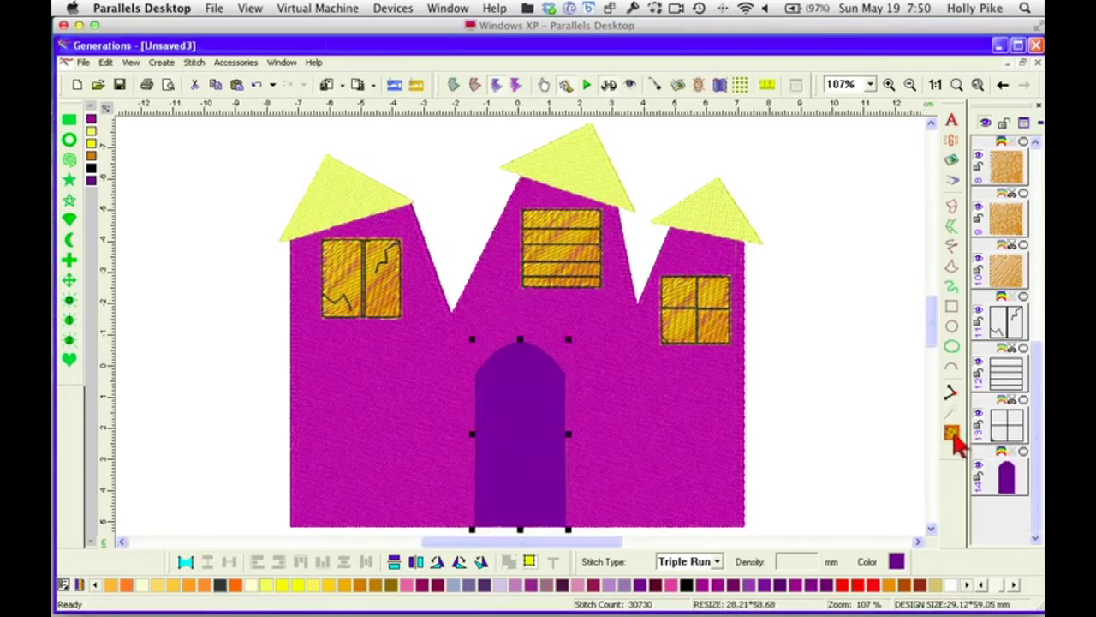
pyautogui.click(952, 434)
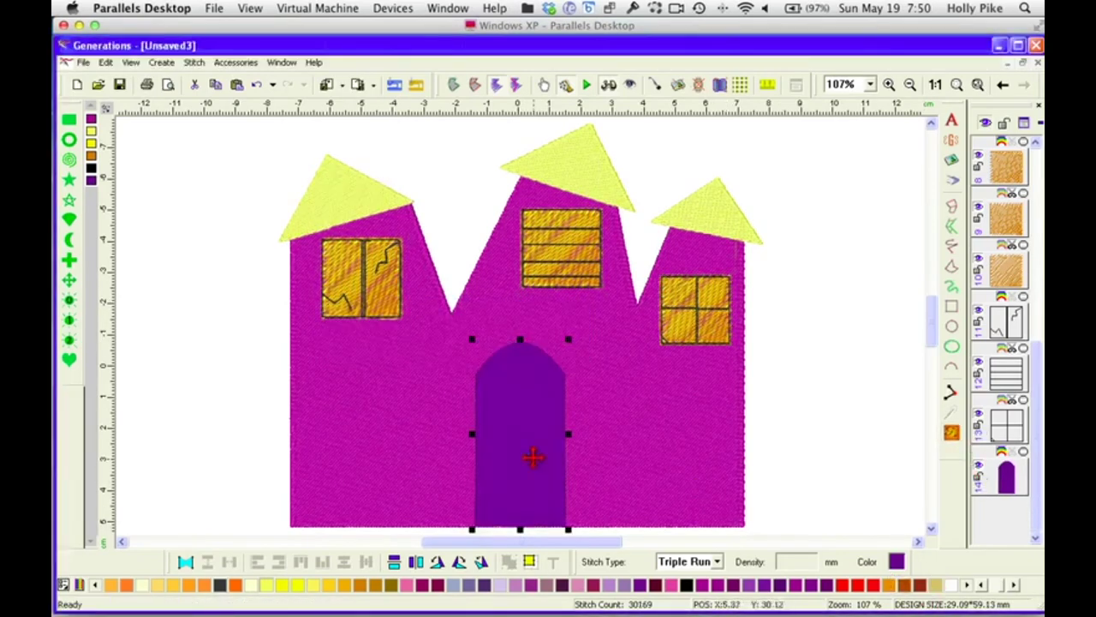
pyautogui.click(905, 584)
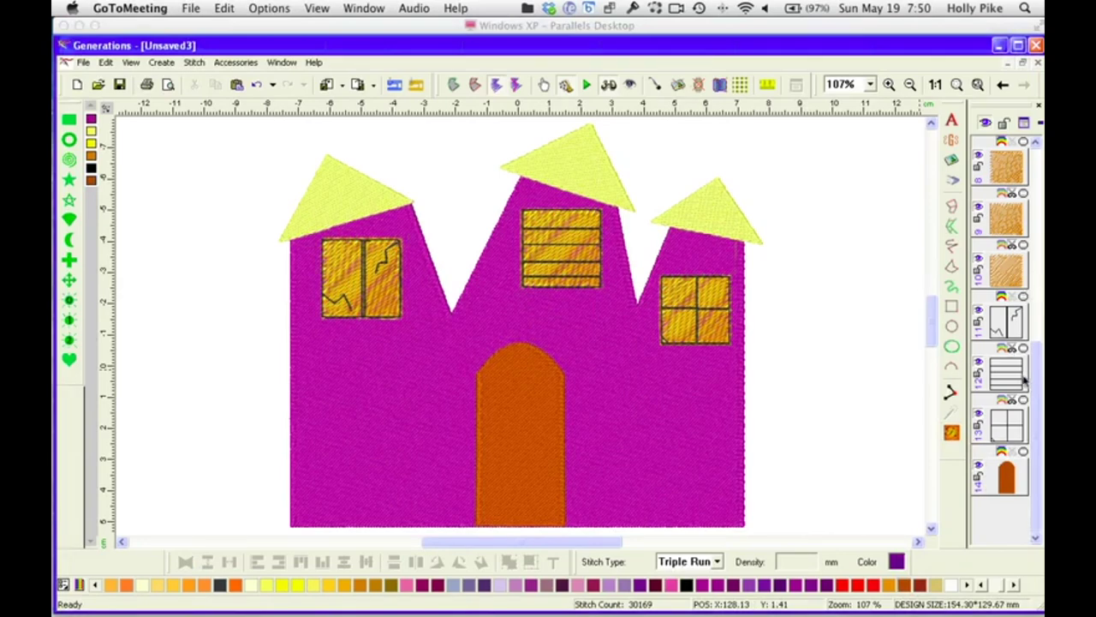
# Nudge the middle window slightly up and left, set its fill's stitch angle to 316 and regenerate the stitches
pyautogui.click(562, 256)
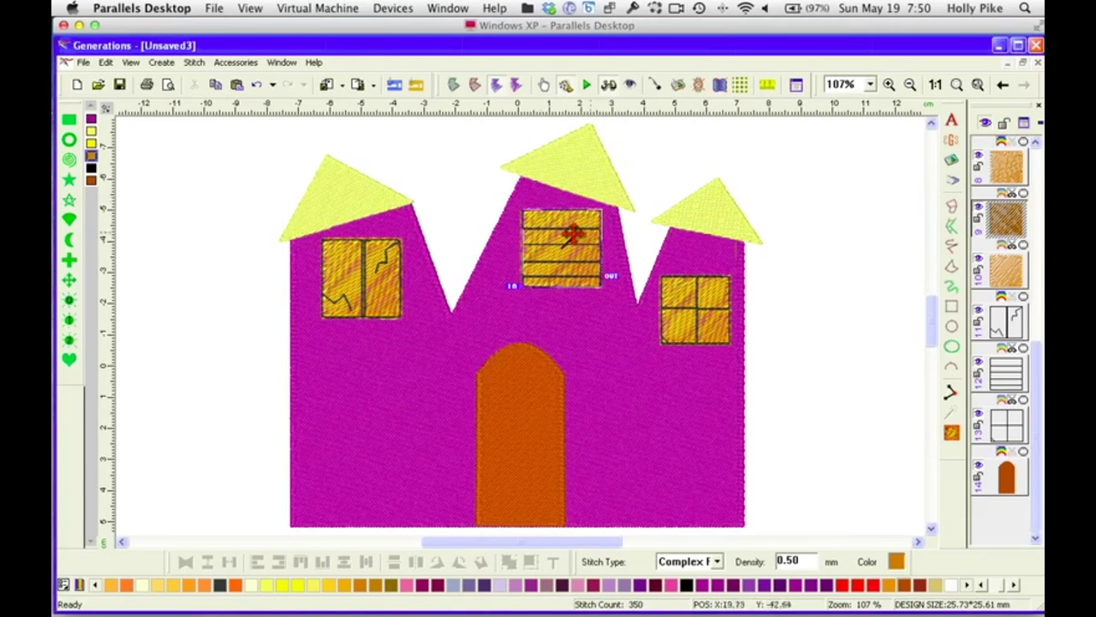
pyautogui.moveTo(578, 235); pyautogui.dragTo(577, 234)
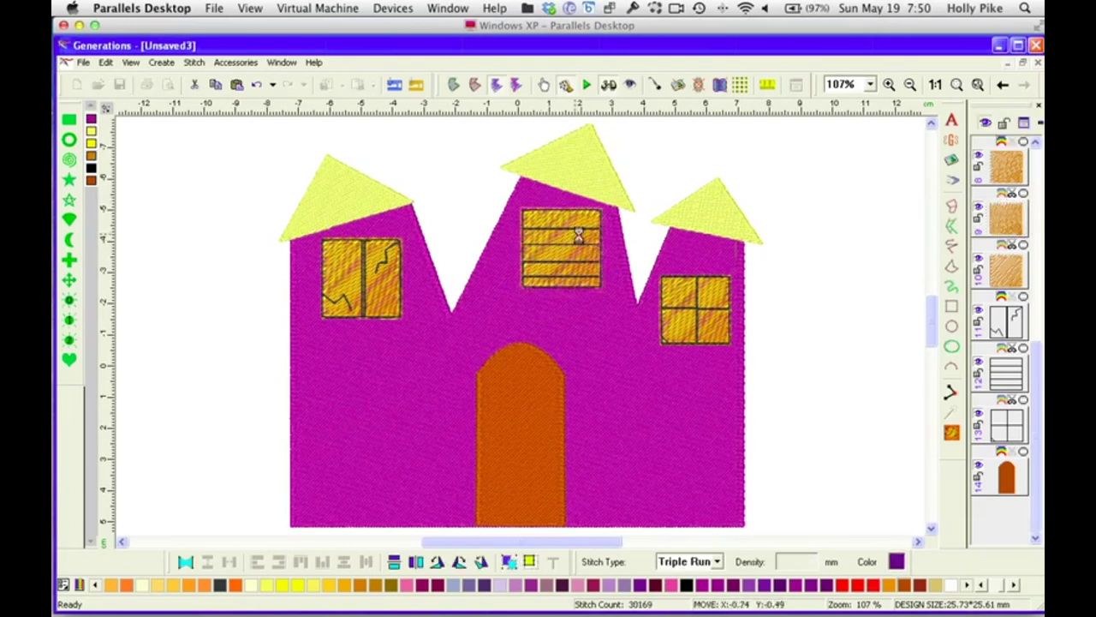
pyautogui.click(566, 247)
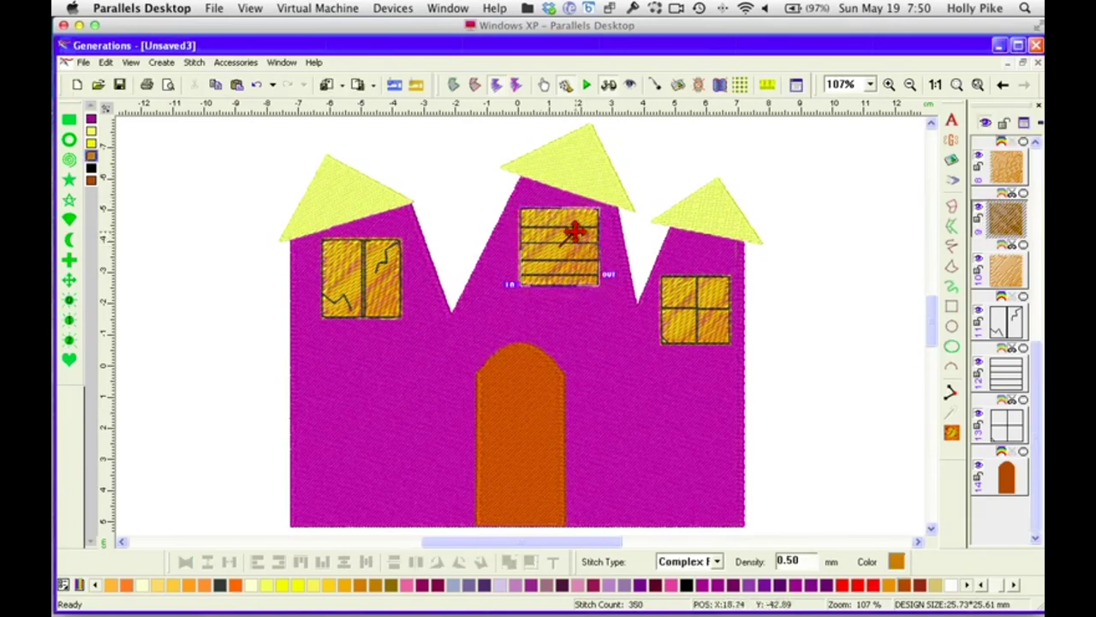
pyautogui.moveTo(575, 231); pyautogui.dragTo(581, 271)
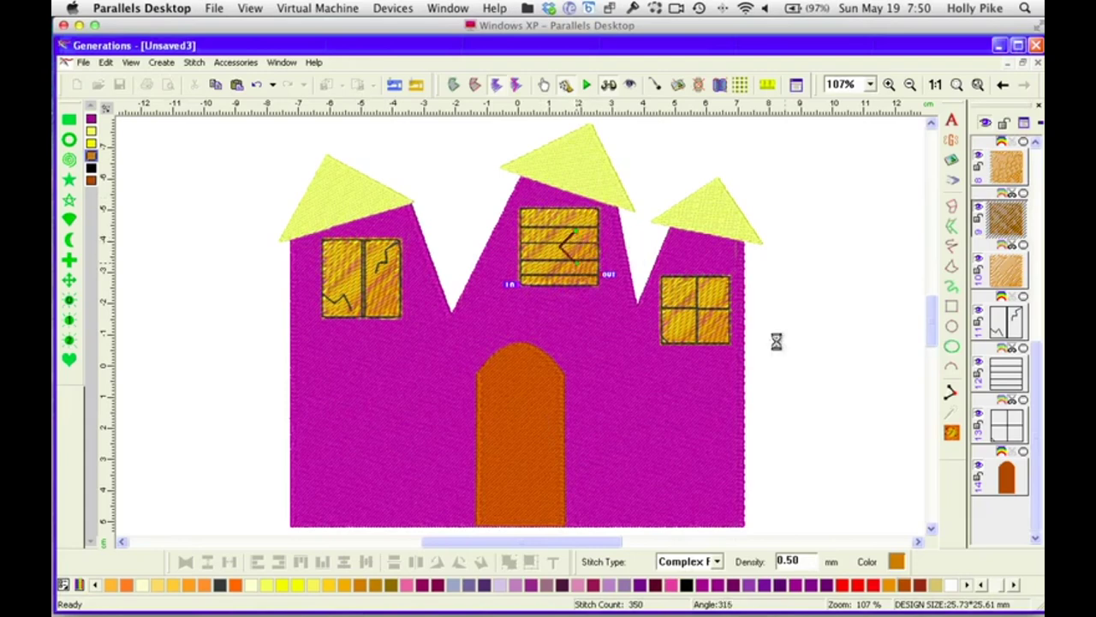
pyautogui.click(950, 433)
pyautogui.click(774, 491)
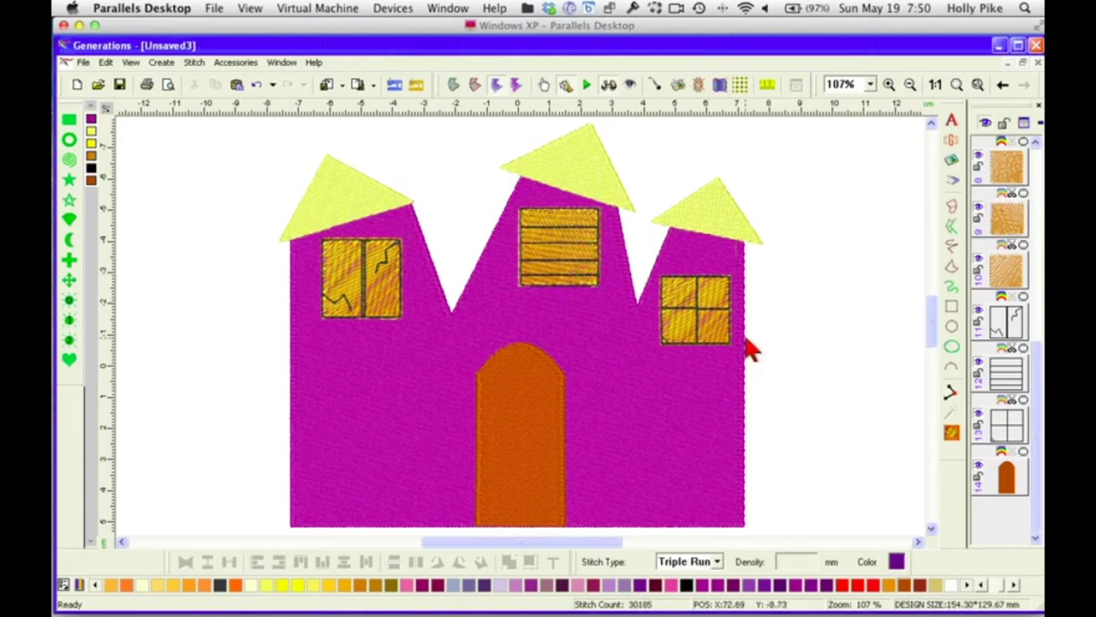
# Cut voids in the purple house's outline for the door and the three windows, and regenerate its stitches
pyautogui.click(436, 367)
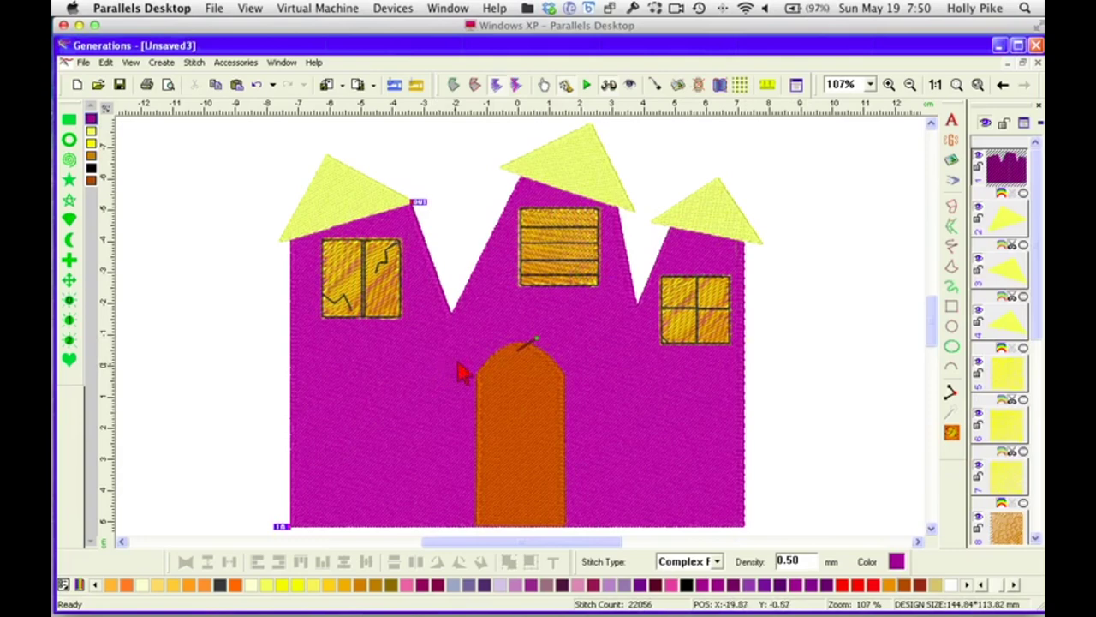
pyautogui.click(455, 86)
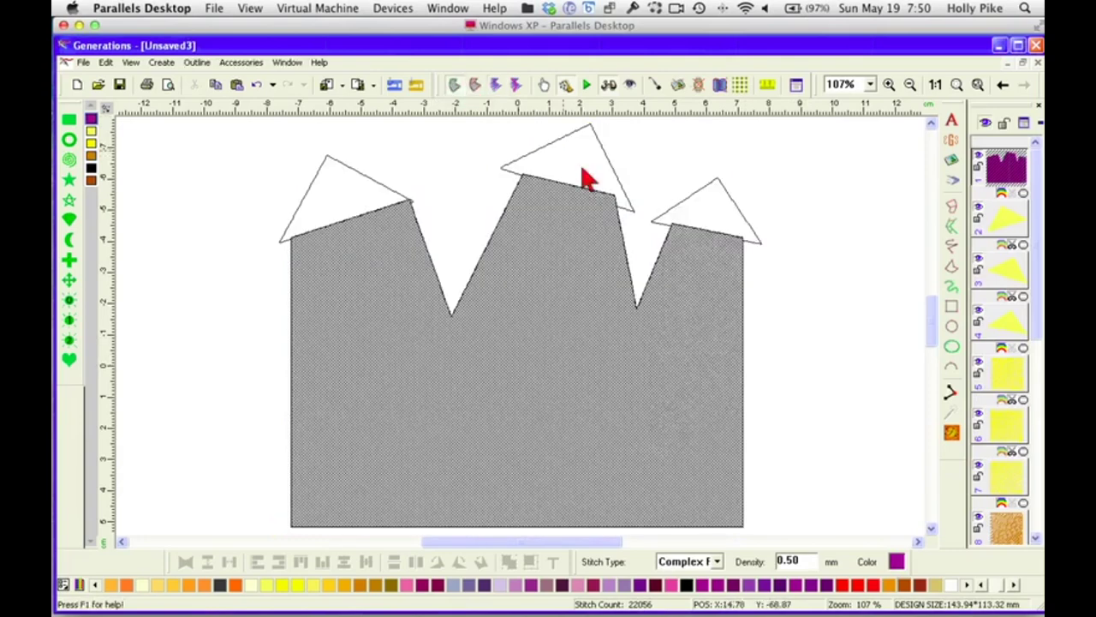
pyautogui.rightClick(647, 418)
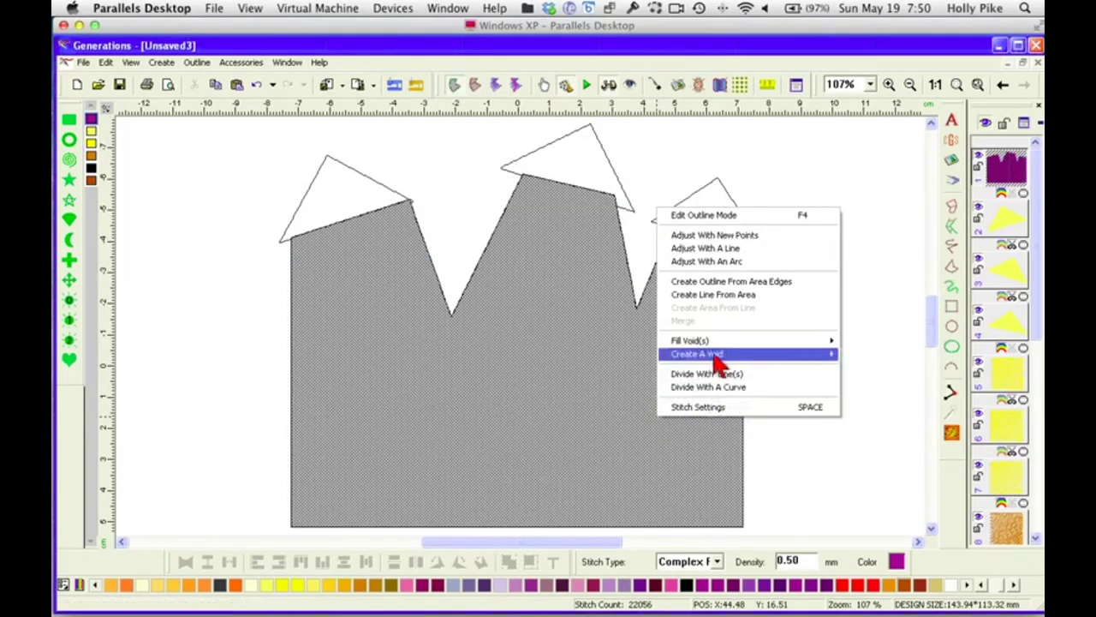
pyautogui.moveTo(759, 360)
pyautogui.click(857, 354)
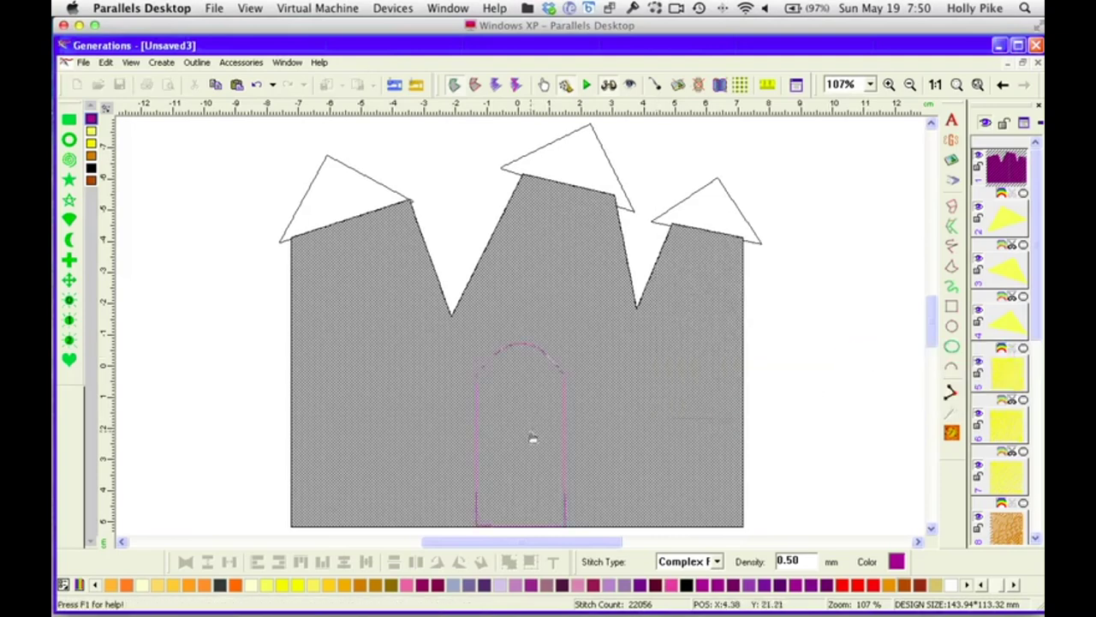
pyautogui.click(533, 438)
pyautogui.click(689, 300)
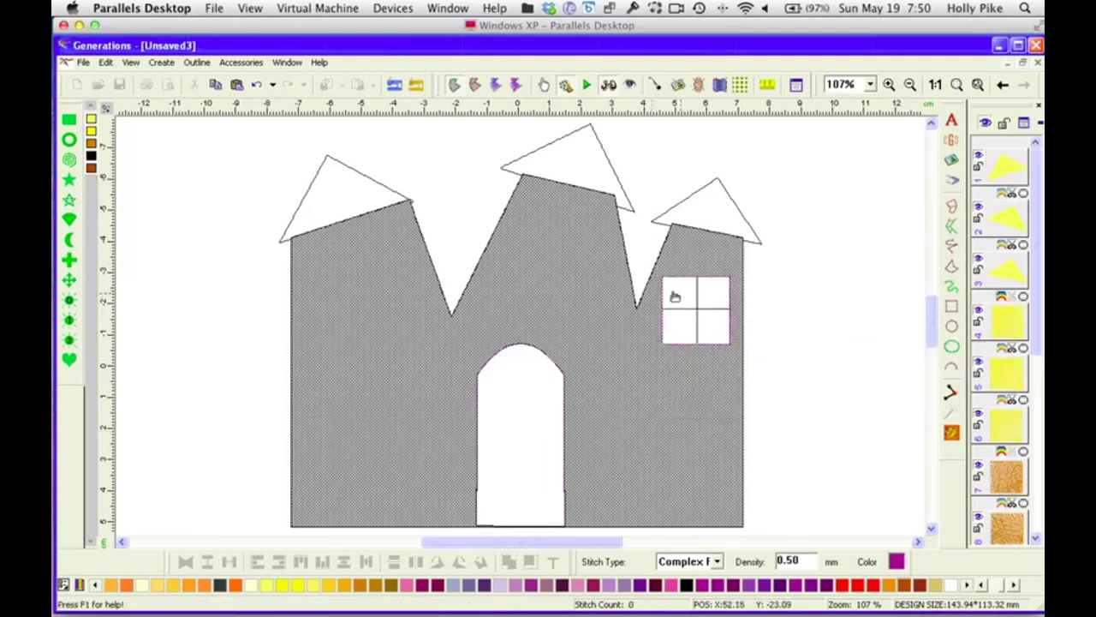
pyautogui.click(551, 265)
pyautogui.click(386, 288)
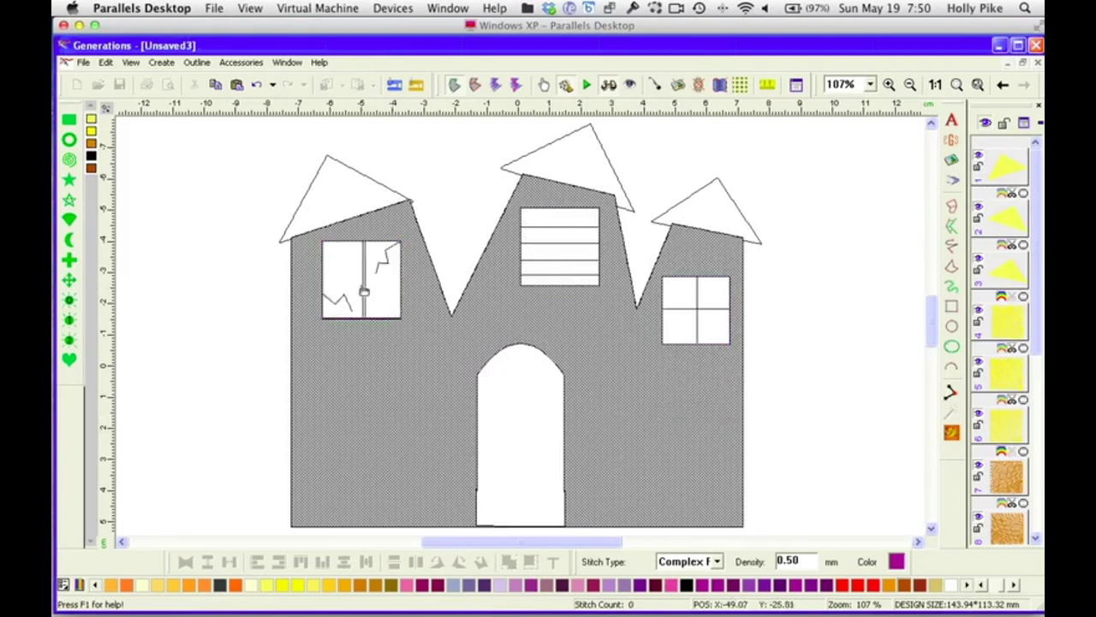
pyautogui.click(951, 435)
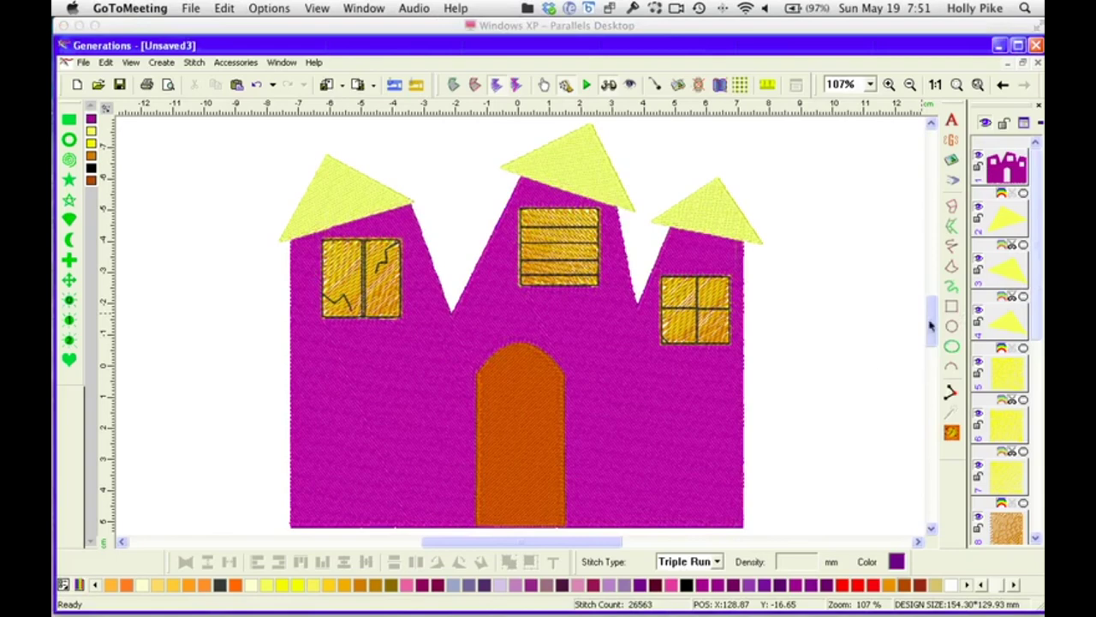
# Draw a closed freehand area shaped like a five-lobed bush, about 49 by 42 mm, over the house's lower left corner
pyautogui.moveTo(932, 325); pyautogui.dragTo(932, 335)
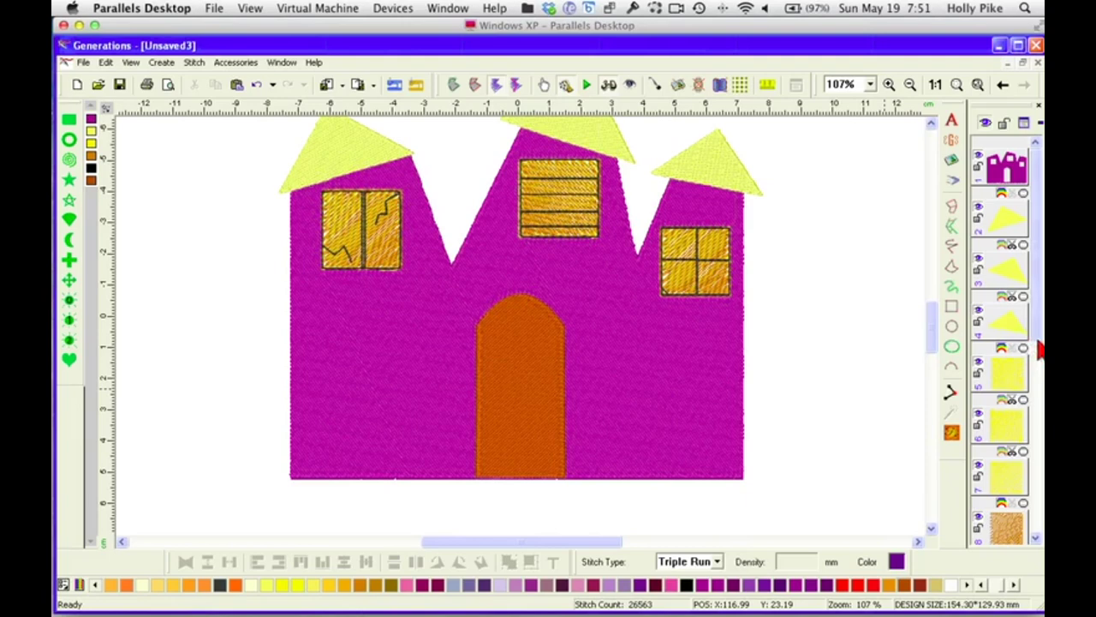
pyautogui.moveTo(1039, 350); pyautogui.dragTo(1003, 380)
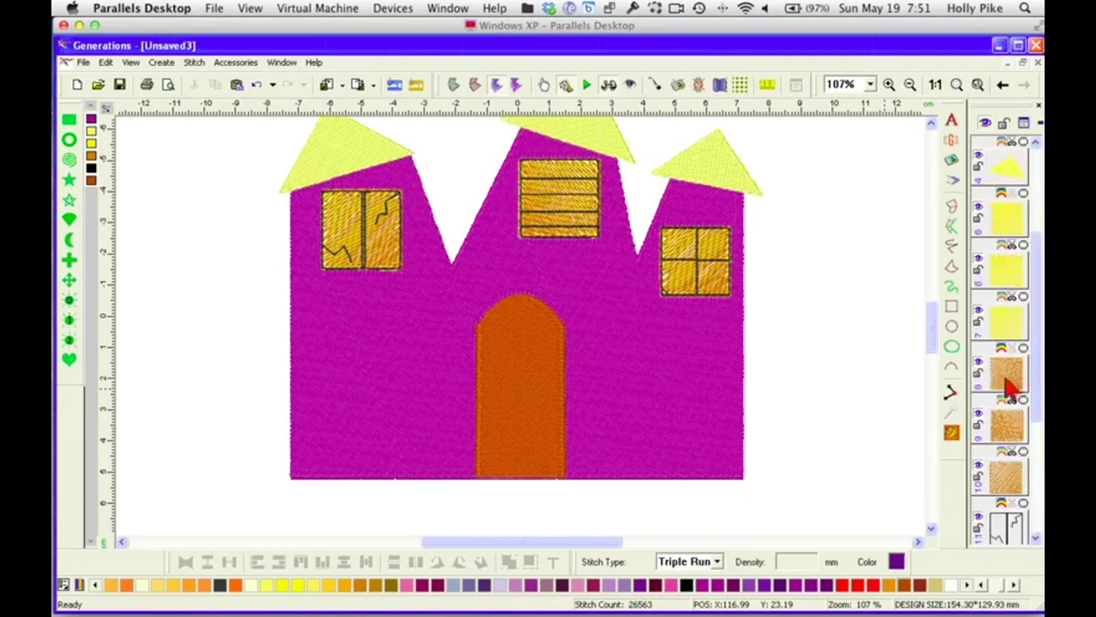
pyautogui.click(952, 267)
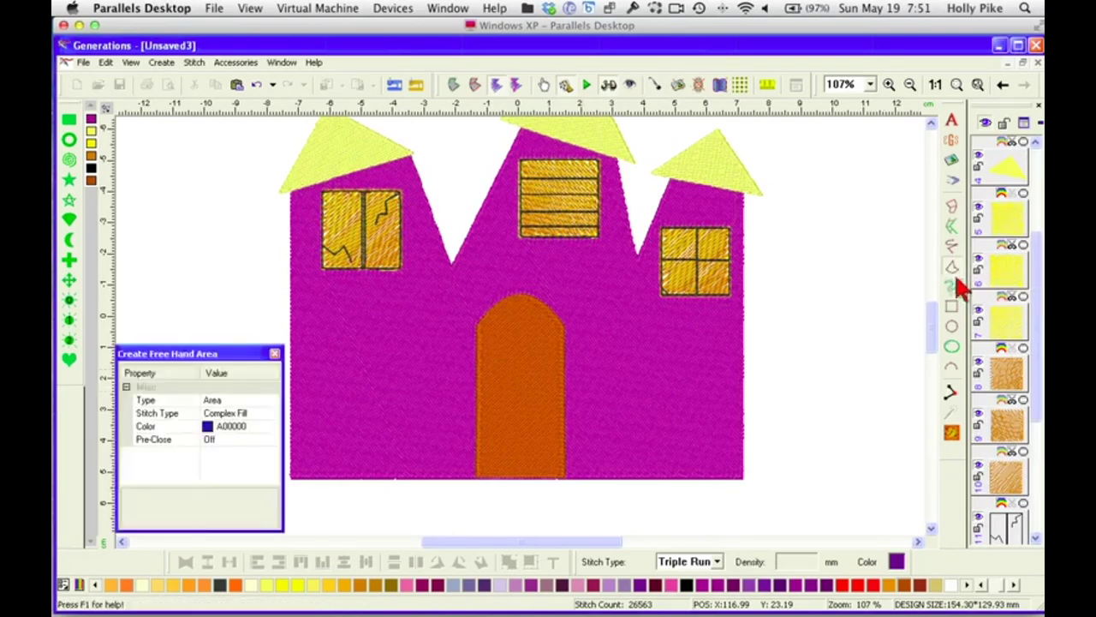
pyautogui.moveTo(299, 462)
pyautogui.mouseDown()
pyautogui.moveTo(266, 448)
pyautogui.moveTo(291, 411)
pyautogui.mouseUp()
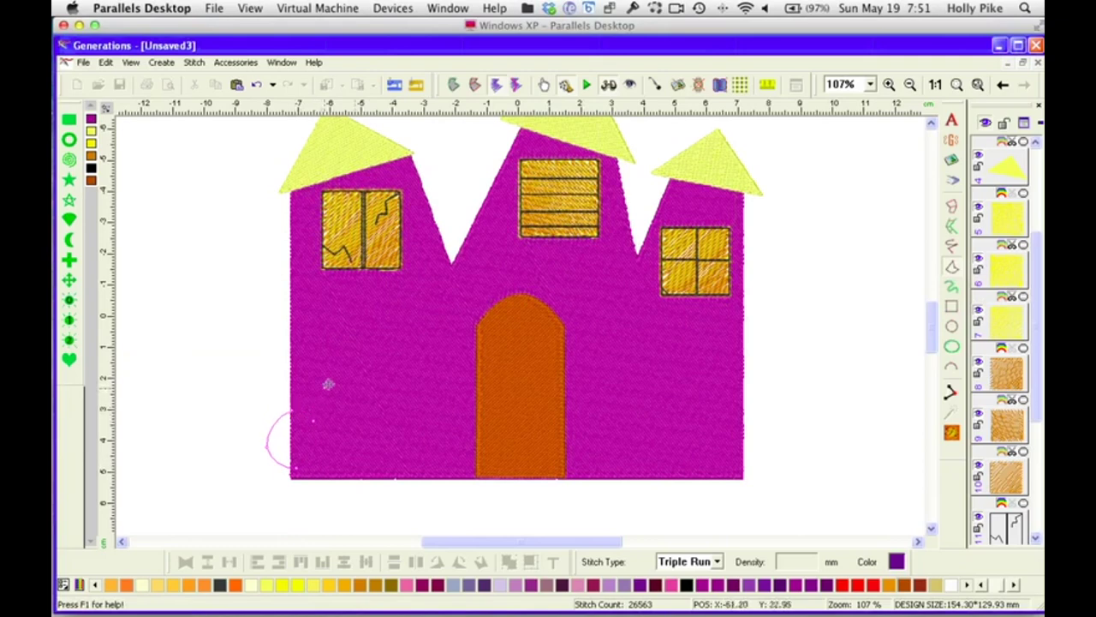
pyautogui.moveTo(391, 409); pyautogui.dragTo(413, 424)
pyautogui.click(390, 408)
pyautogui.click(406, 421)
pyautogui.click(356, 494)
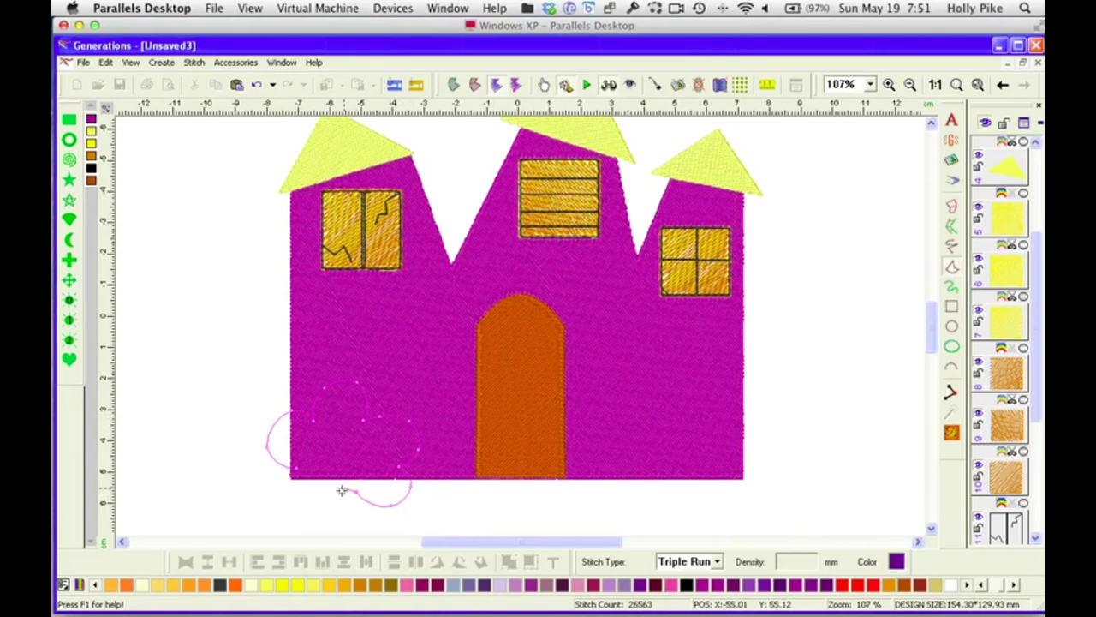
pyautogui.click(297, 468)
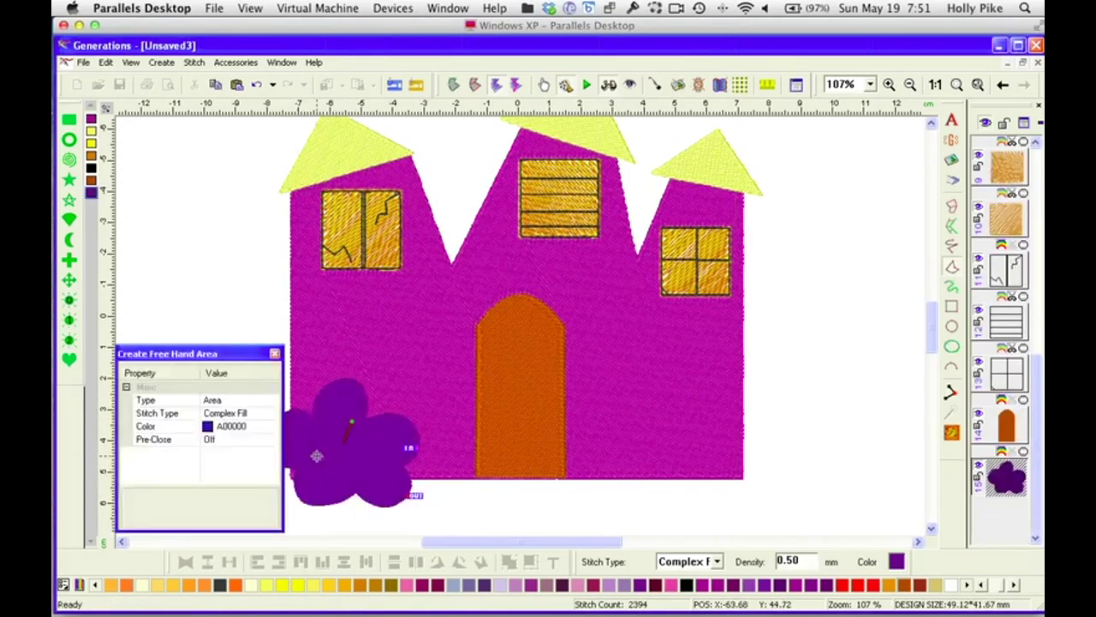
# Set the bush area's color to green
pyautogui.click(897, 562)
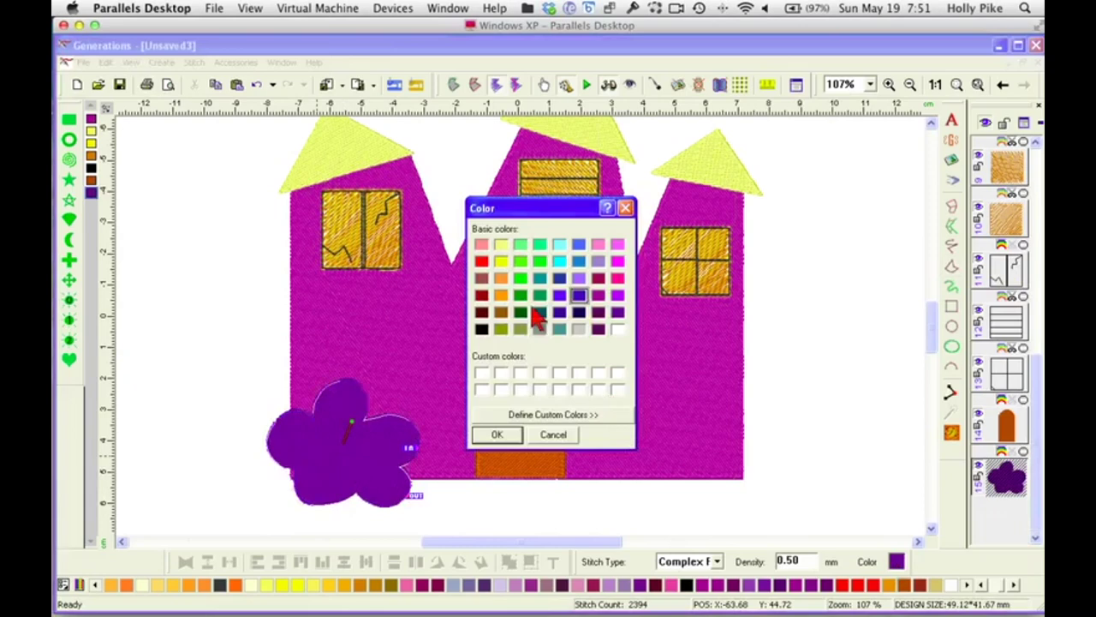
pyautogui.click(538, 312)
pyautogui.click(510, 435)
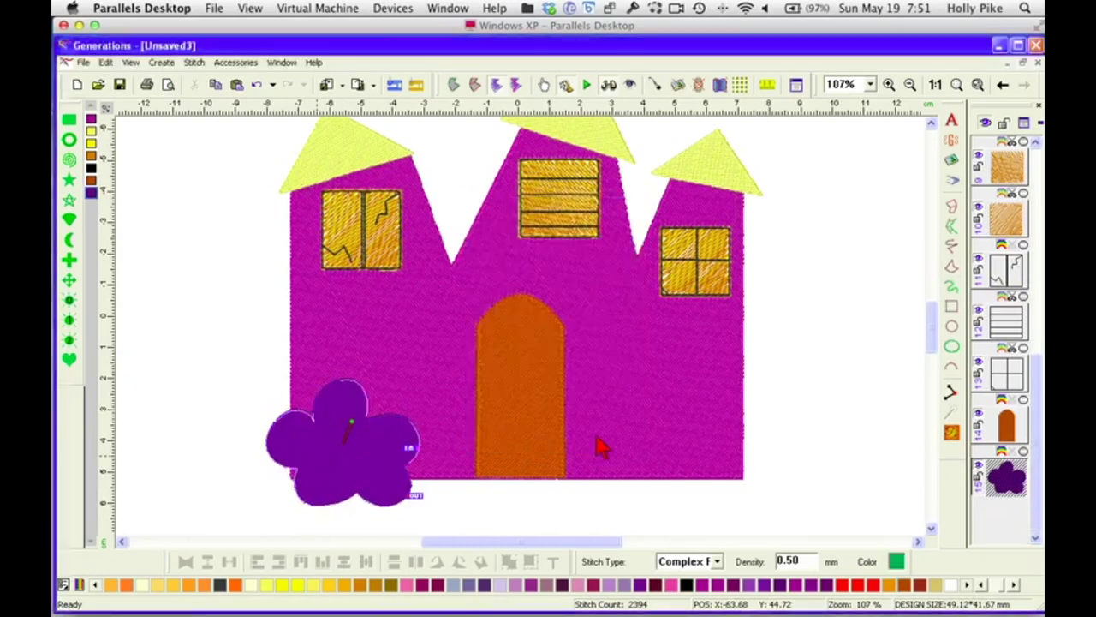
# Switch the green bush area's stitch type from Complex Fill to Motif
pyautogui.rightClick(675, 428)
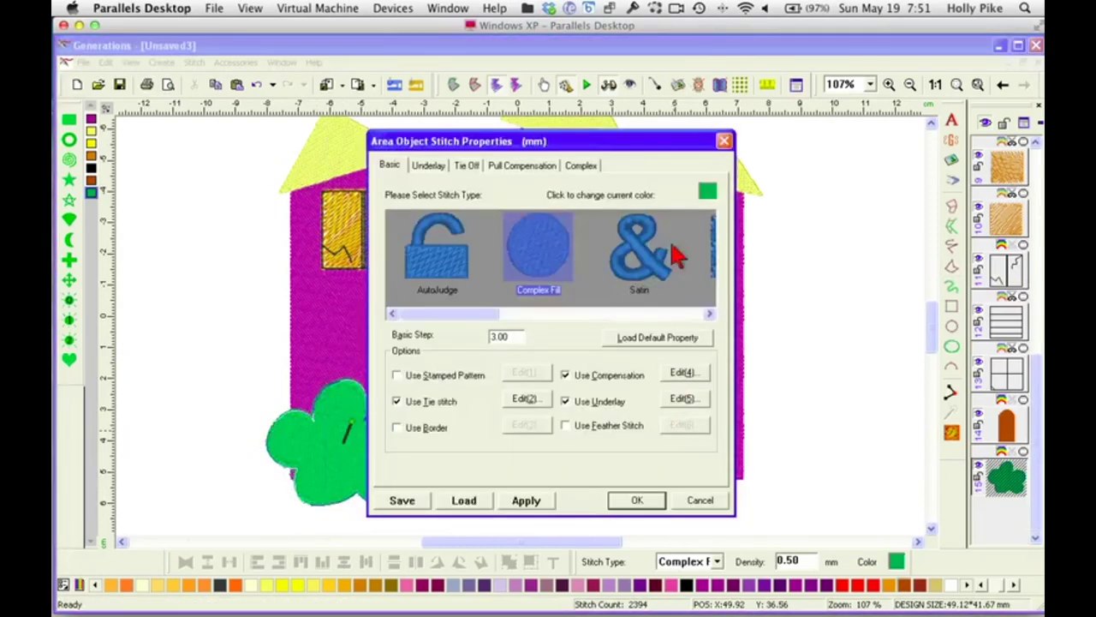
pyautogui.click(709, 313)
pyautogui.click(709, 314)
pyautogui.click(590, 248)
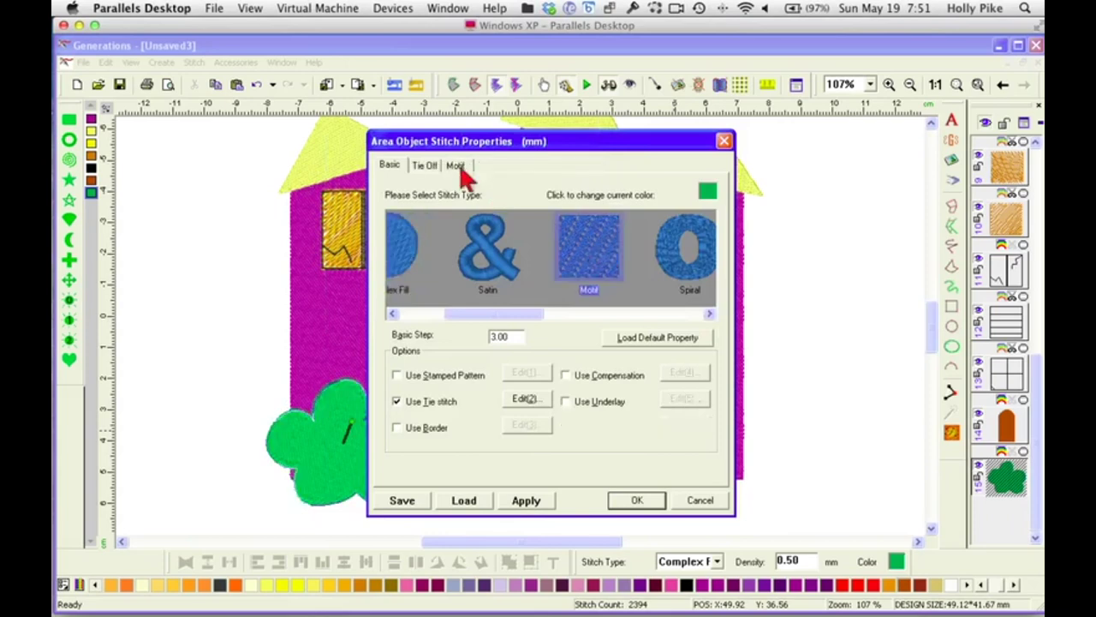
# Fill the bush with motif no29, generate its stitches and move the bush slightly up and to the left
pyautogui.click(456, 166)
pyautogui.scroll(-5, 485, 220)
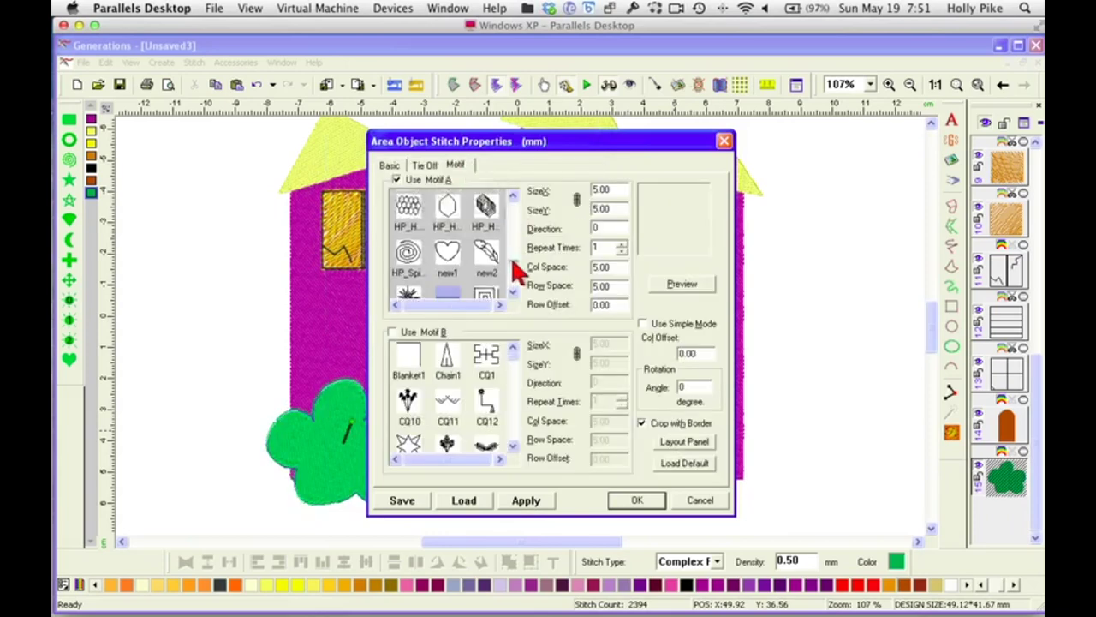
pyautogui.scroll(-6, 514, 272)
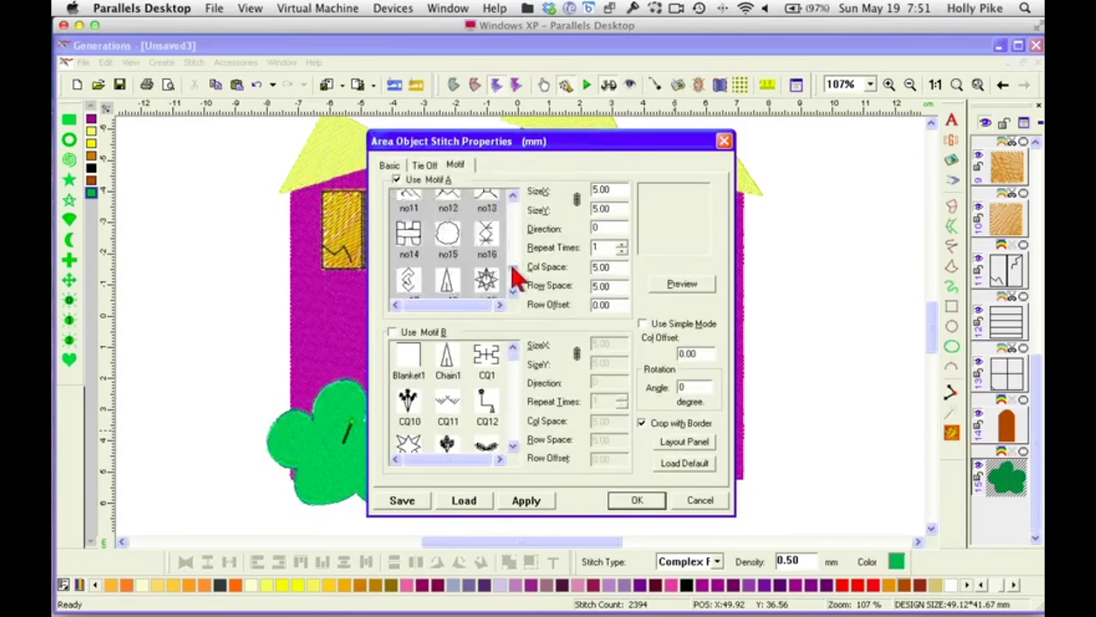
pyautogui.scroll(-4, 514, 276)
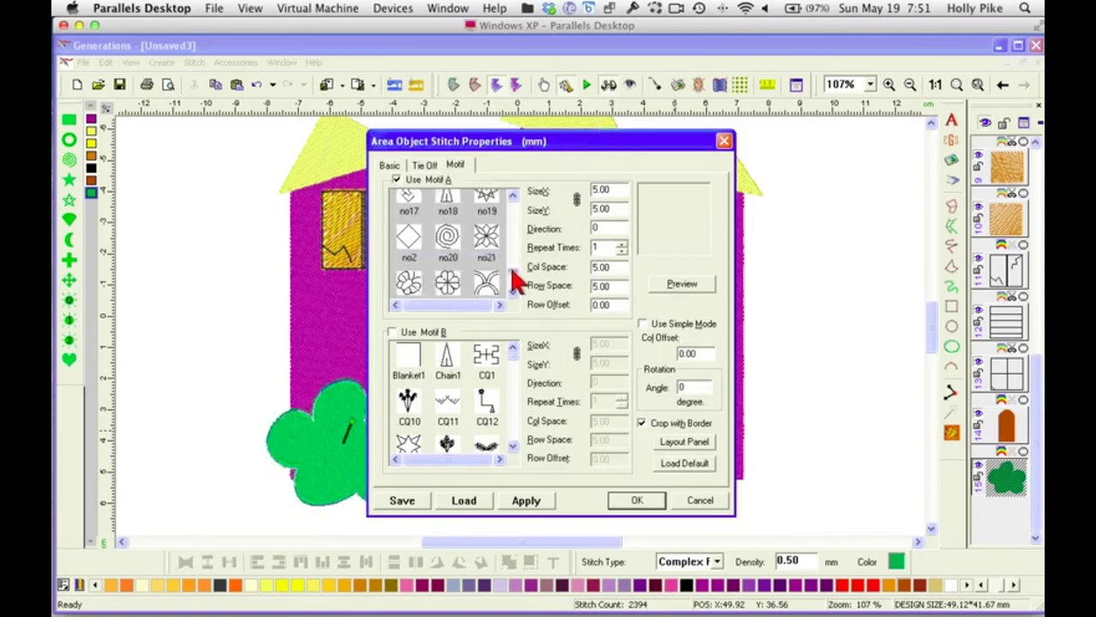
pyautogui.scroll(-4, 513, 275)
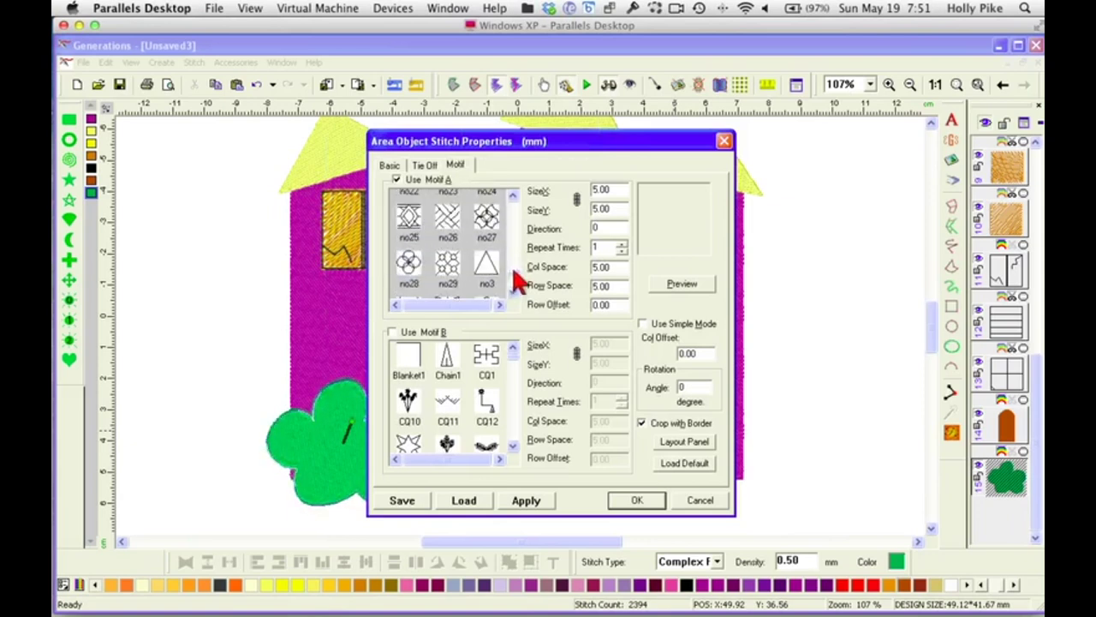
pyautogui.click(450, 264)
pyautogui.click(625, 503)
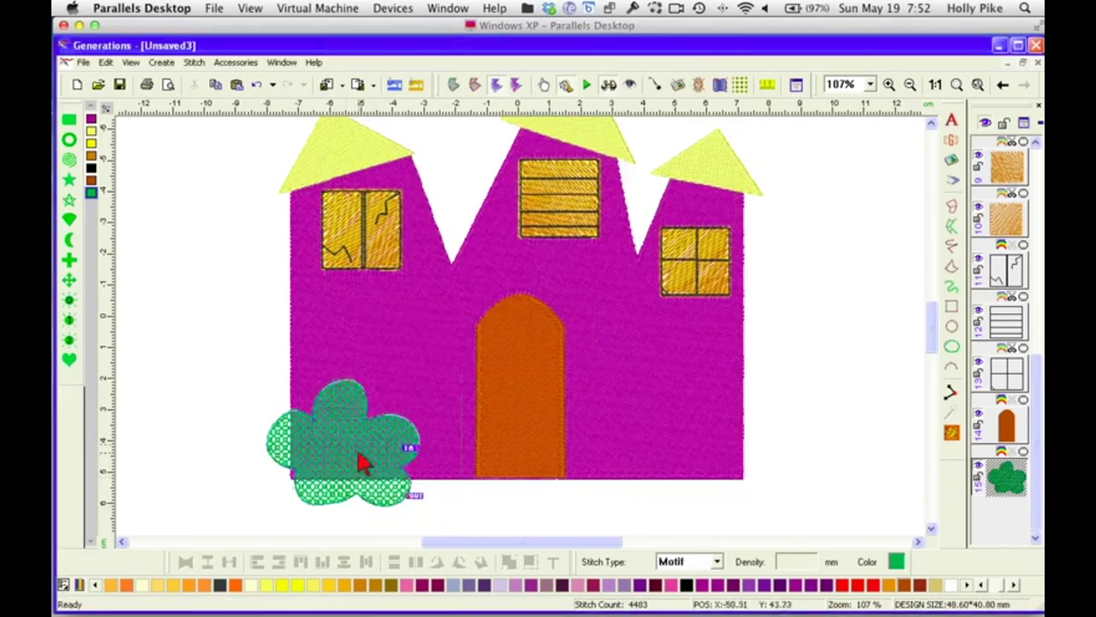
pyautogui.click(351, 447)
pyautogui.moveTo(350, 447); pyautogui.dragTo(375, 411)
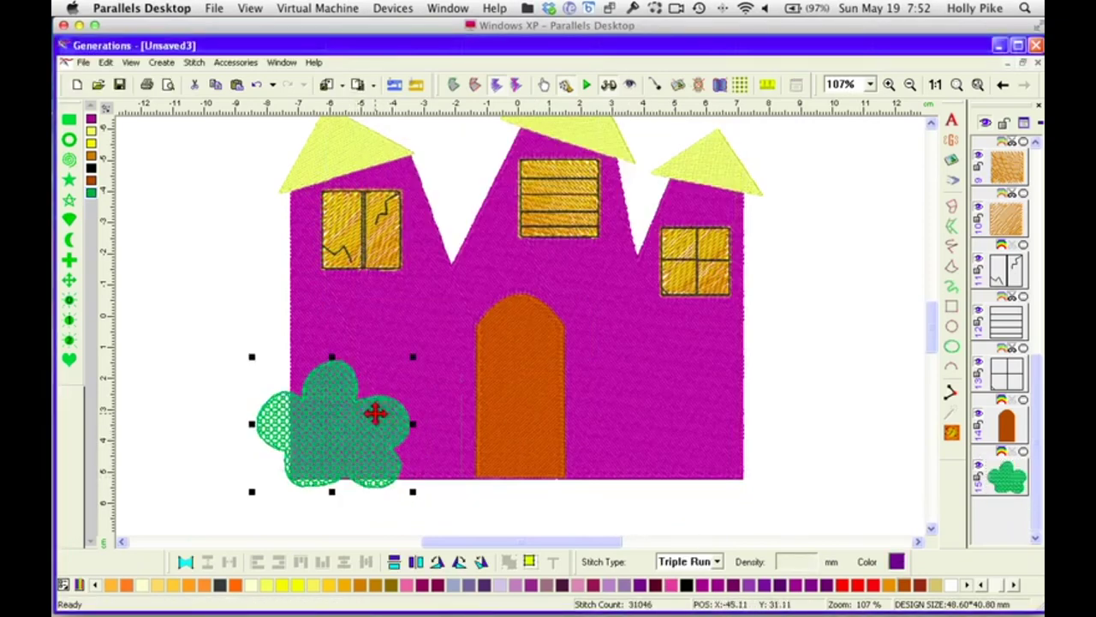
# Draw a Complex Fill rectangle about 6 by 6 mm at the bush's lower edge as a trunk
pyautogui.click(951, 306)
pyautogui.moveTo(339, 477); pyautogui.dragTo(348, 512)
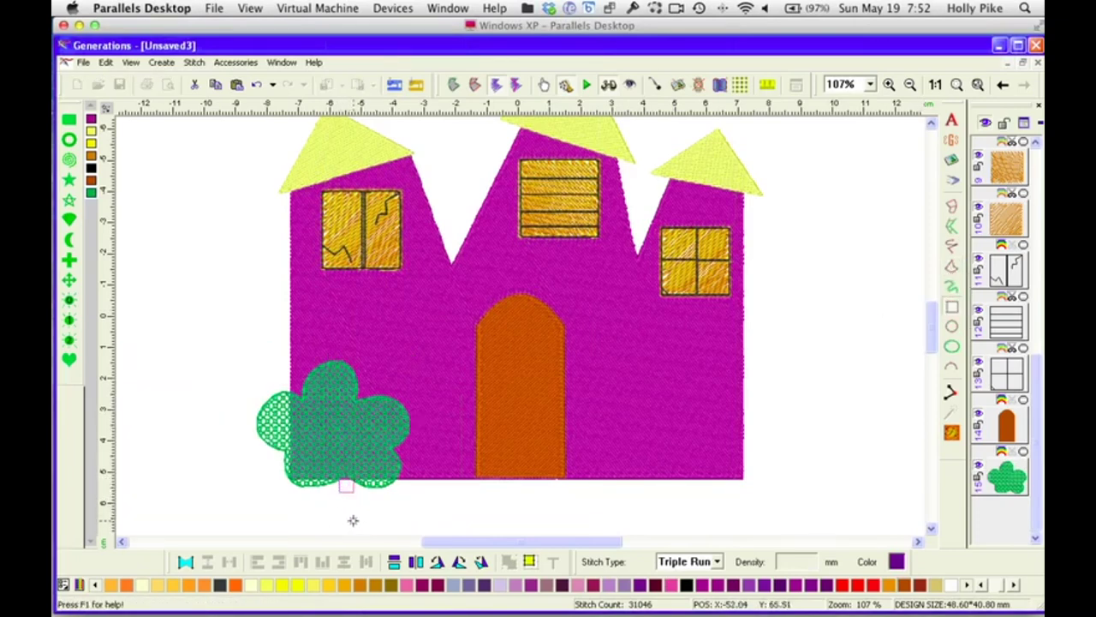
pyautogui.click(353, 518)
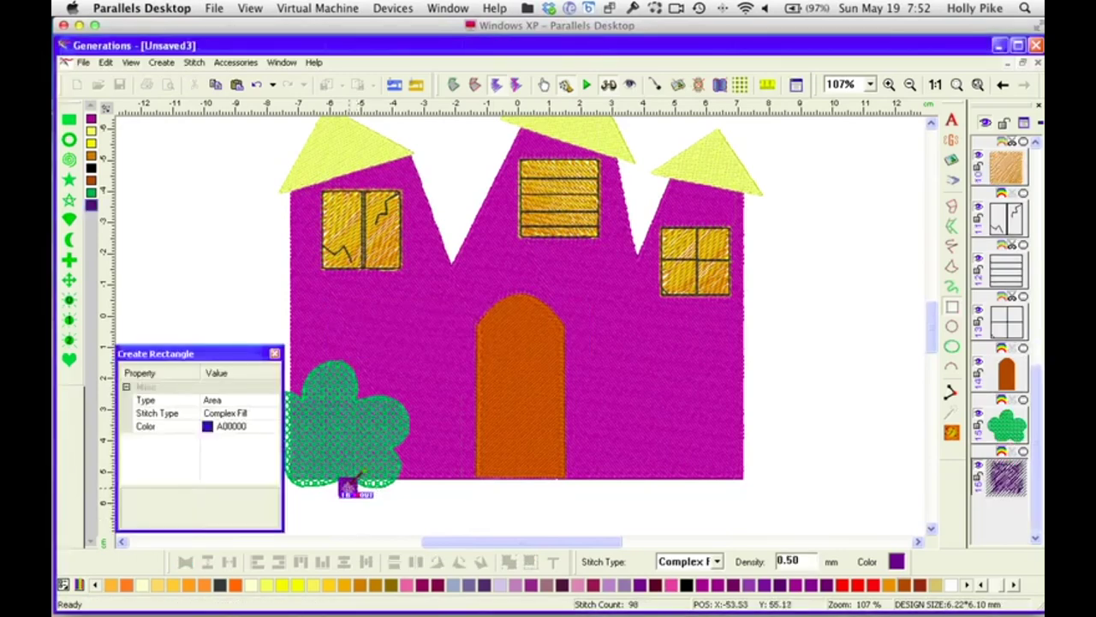
pyautogui.rightClick(349, 485)
pyautogui.rightClick(347, 492)
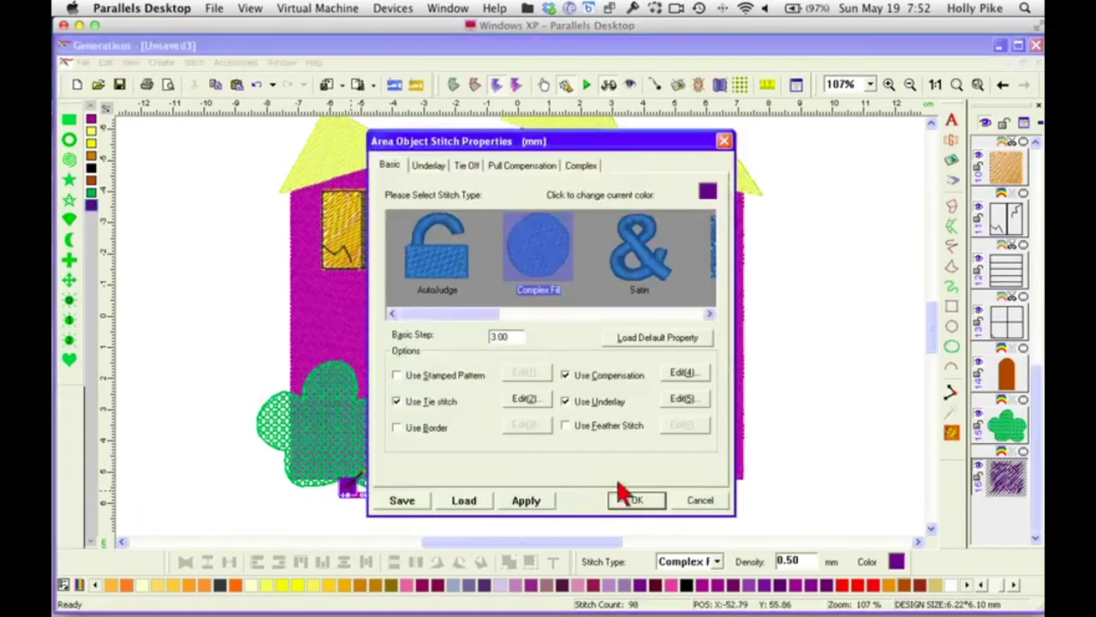
pyautogui.click(631, 499)
# Stretch the trunk rectangle downward to about 10 mm tall and regenerate the stitches
pyautogui.moveTo(348, 488); pyautogui.dragTo(346, 483)
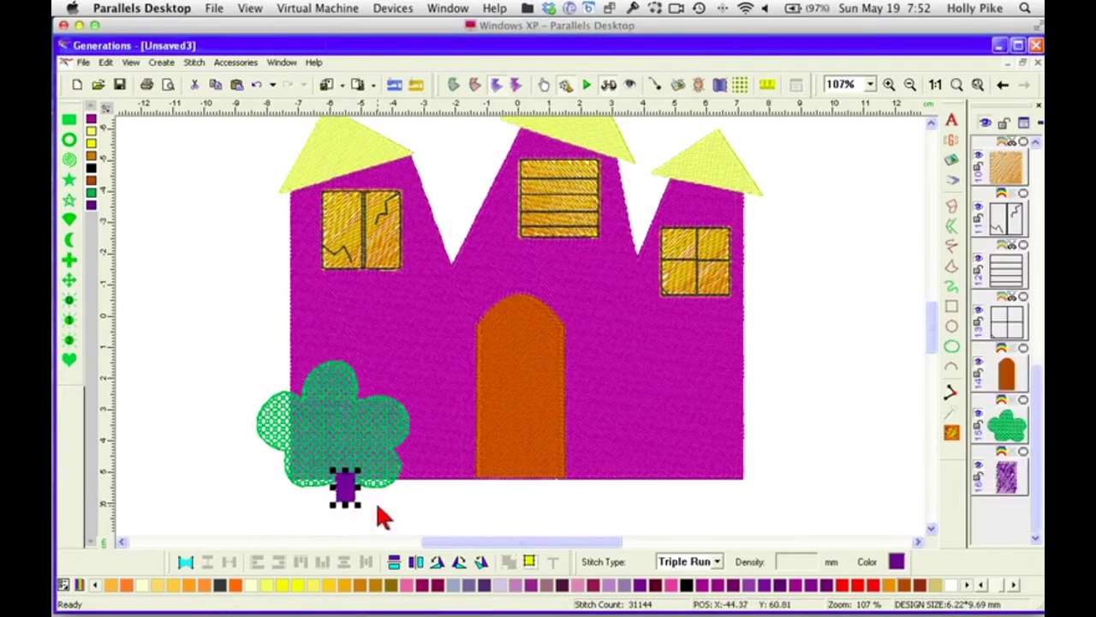
pyautogui.click(377, 501)
pyautogui.click(951, 433)
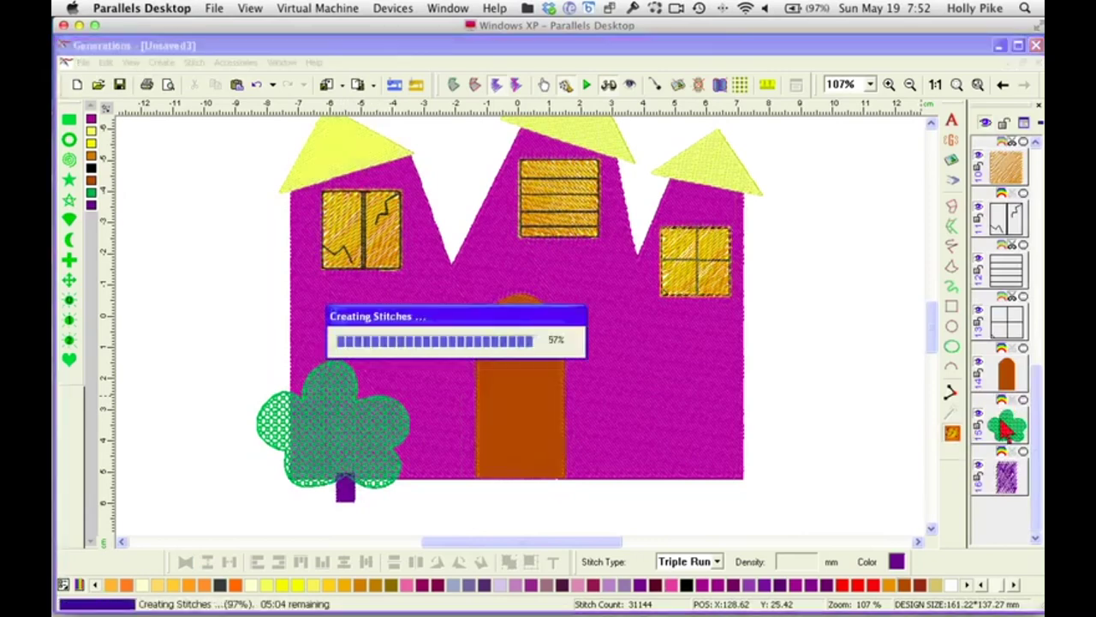
# Place the trunk before the bush in the sewing order and recolor it in the door's brown
pyautogui.moveTo(994, 474); pyautogui.dragTo(990, 395)
pyautogui.click(92, 180)
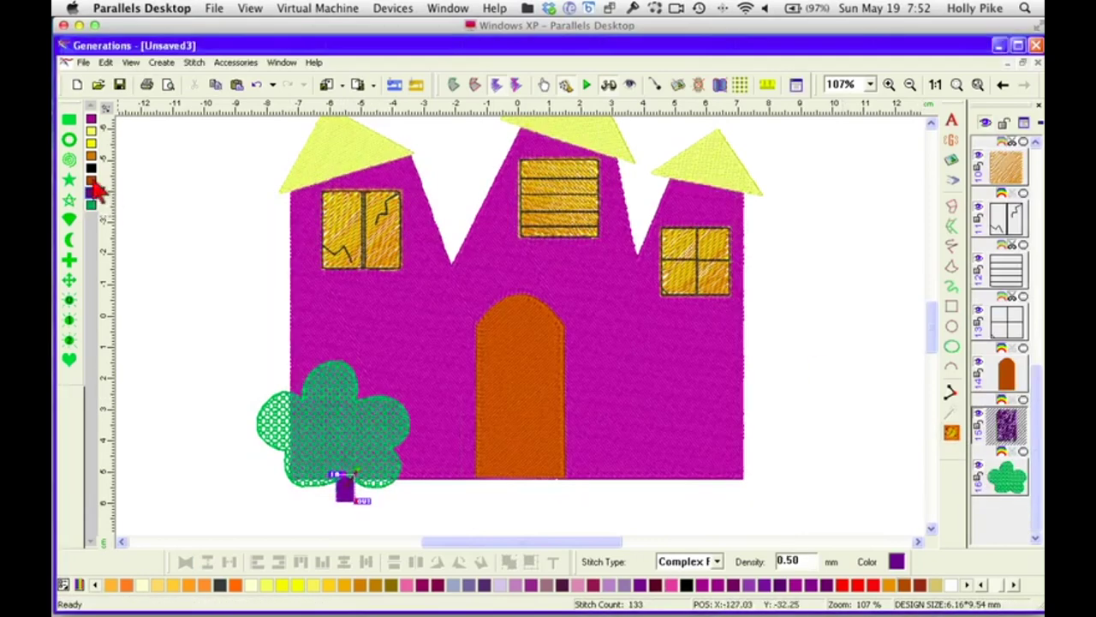
pyautogui.click(952, 433)
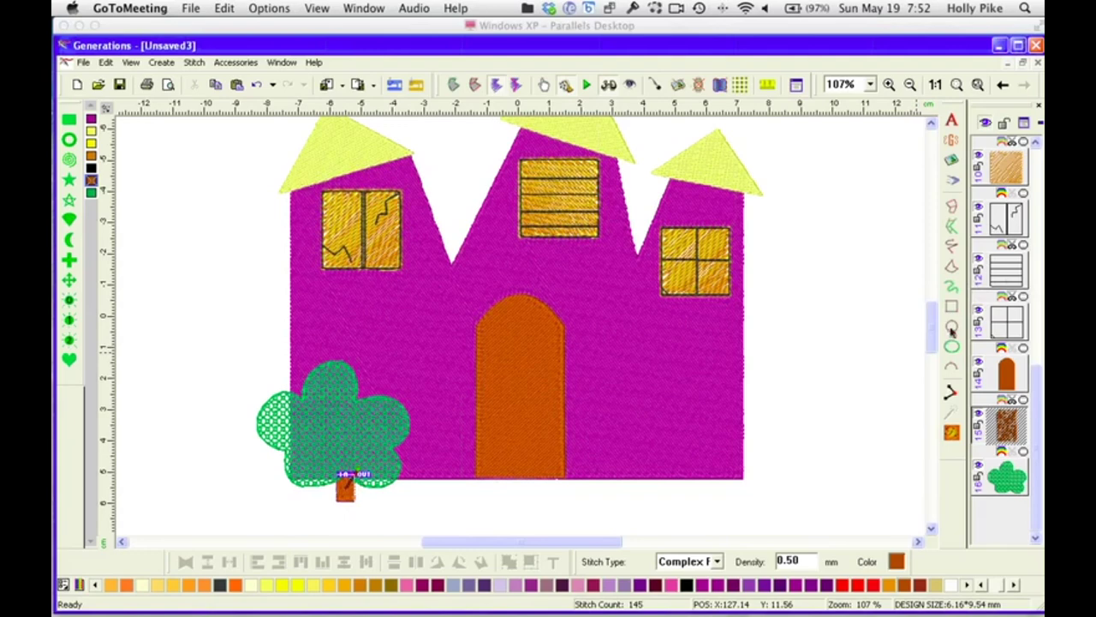
# Draw a filled circle about 5.5 mm across near the door's left edge as a doorknob and color it black
pyautogui.click(952, 330)
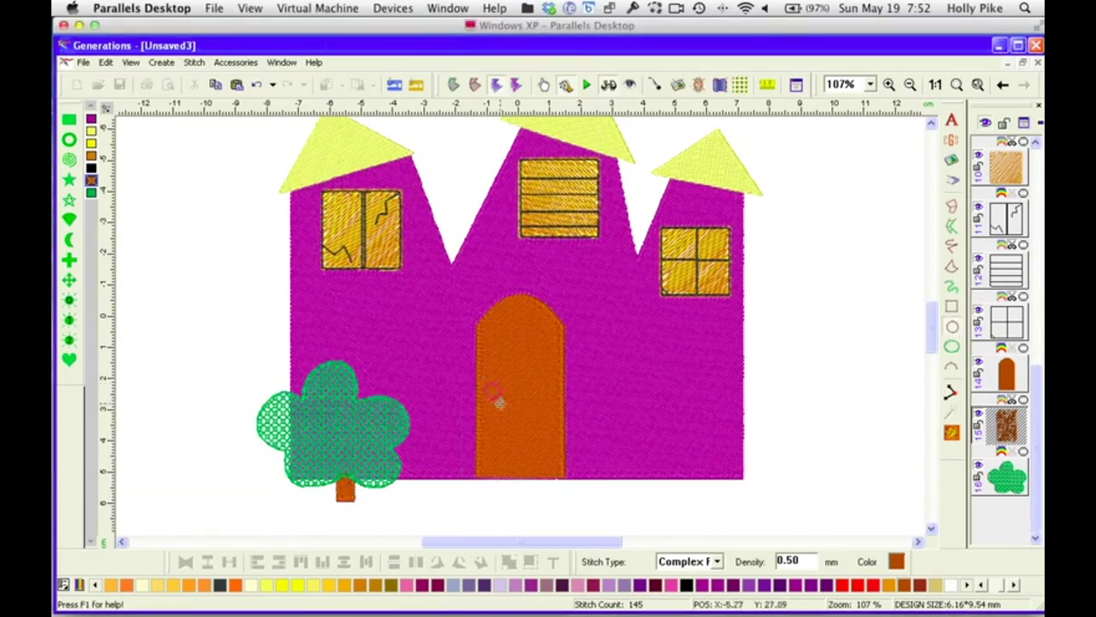
pyautogui.moveTo(488, 385); pyautogui.dragTo(506, 401)
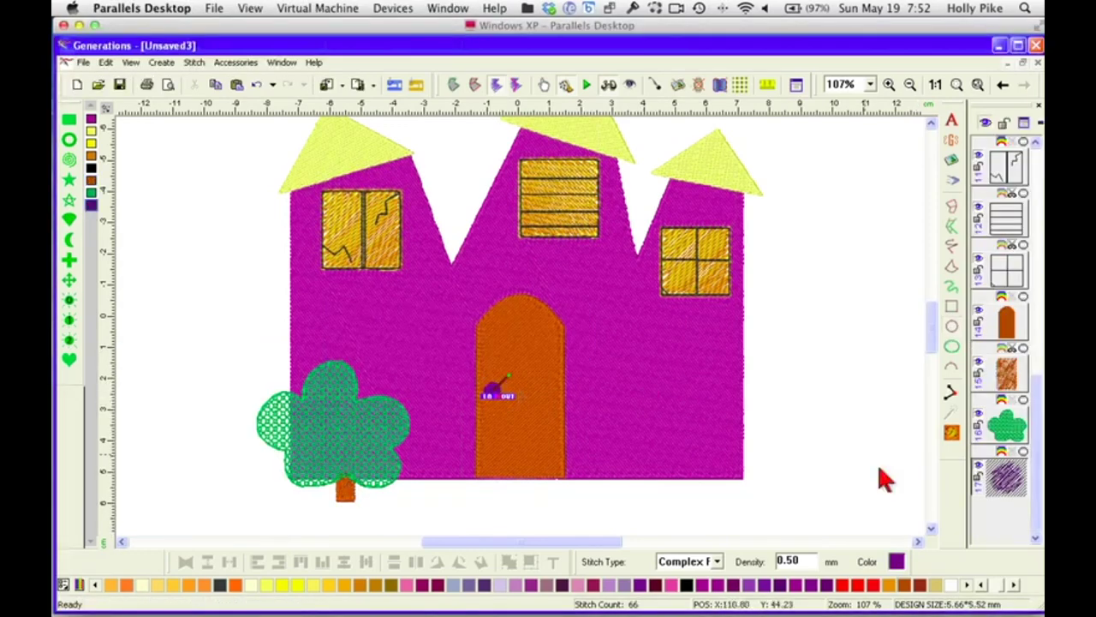
pyautogui.click(896, 563)
pyautogui.click(482, 329)
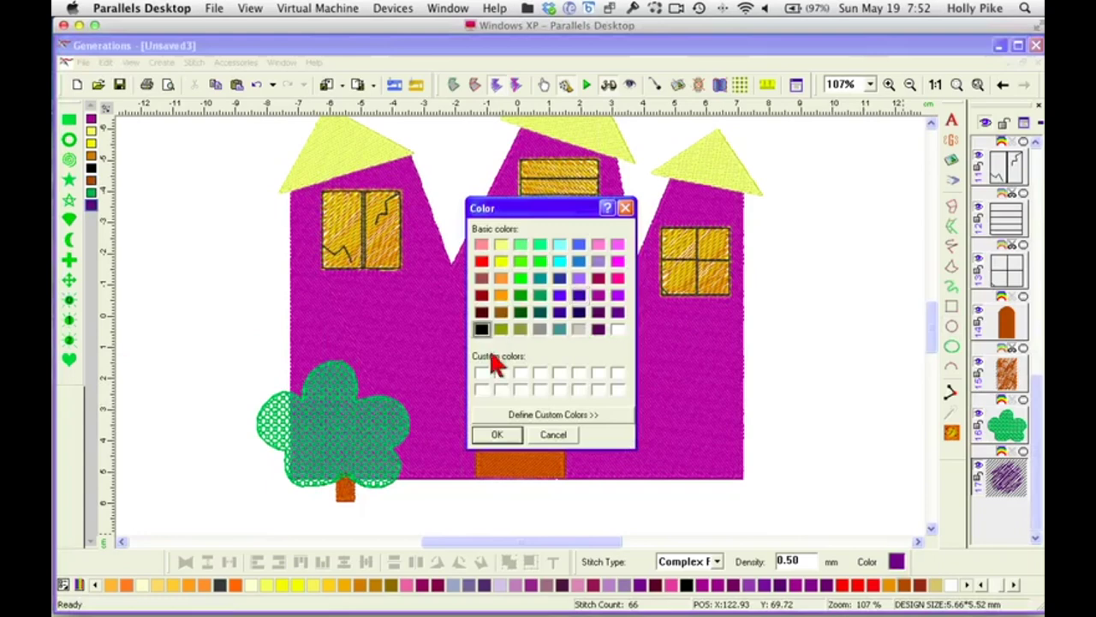
pyautogui.click(498, 434)
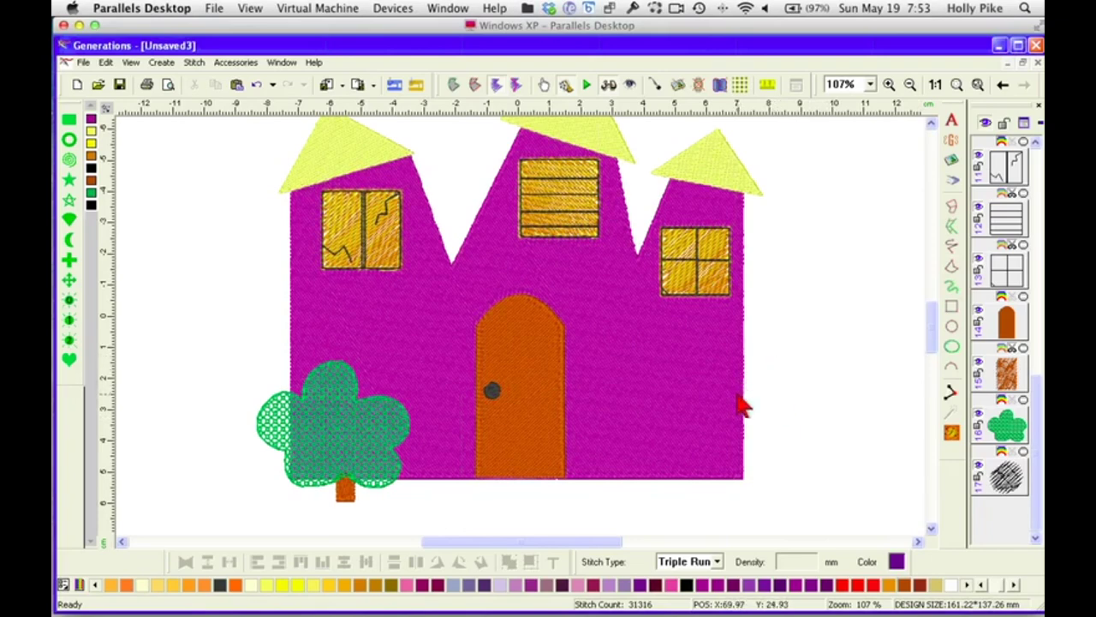
# Draw a closed five-sided Triple Run line, about 13 by 15 mm, on the house wall to the right of the door
pyautogui.moveTo(930, 342)
pyautogui.mouseDown()
pyautogui.moveTo(932, 318)
pyautogui.moveTo(938, 351)
pyautogui.moveTo(931, 341)
pyautogui.mouseUp()
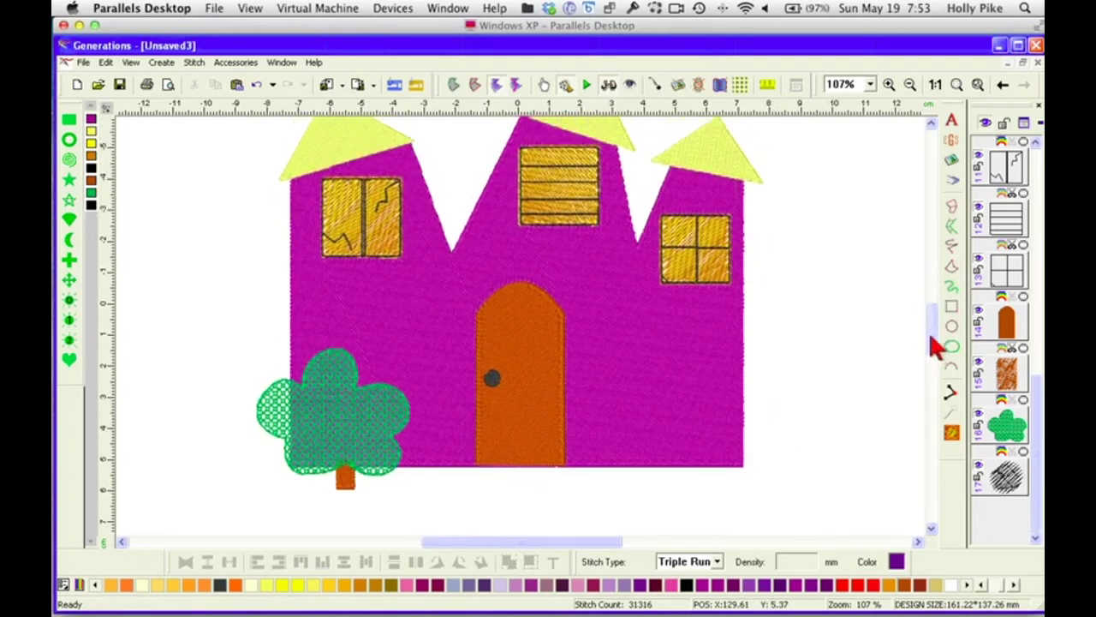
pyautogui.click(952, 239)
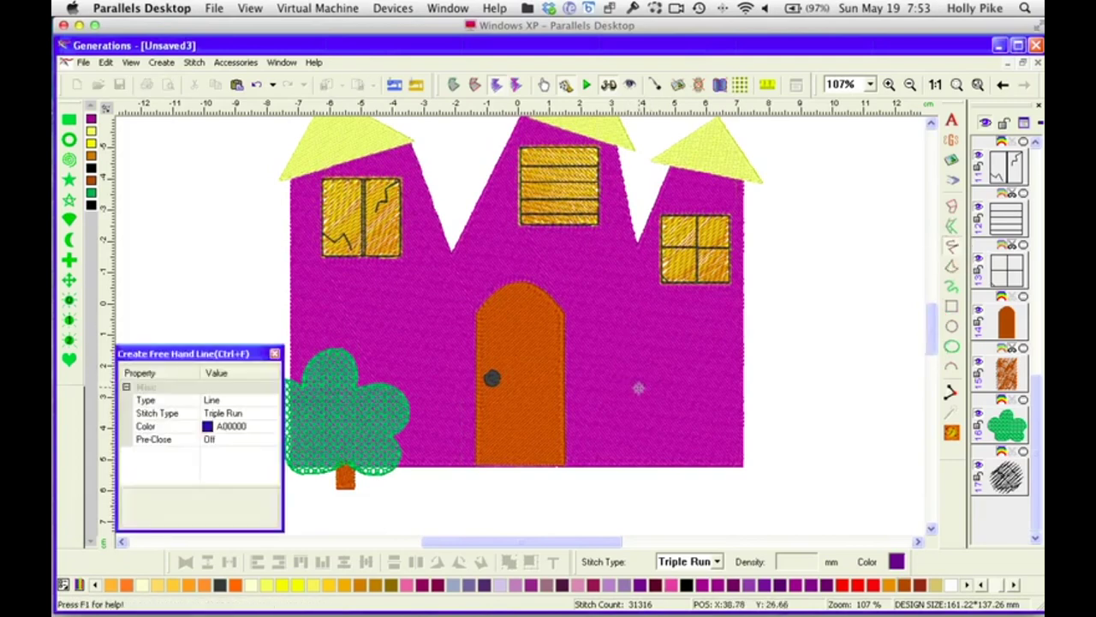
pyautogui.press('Escape')
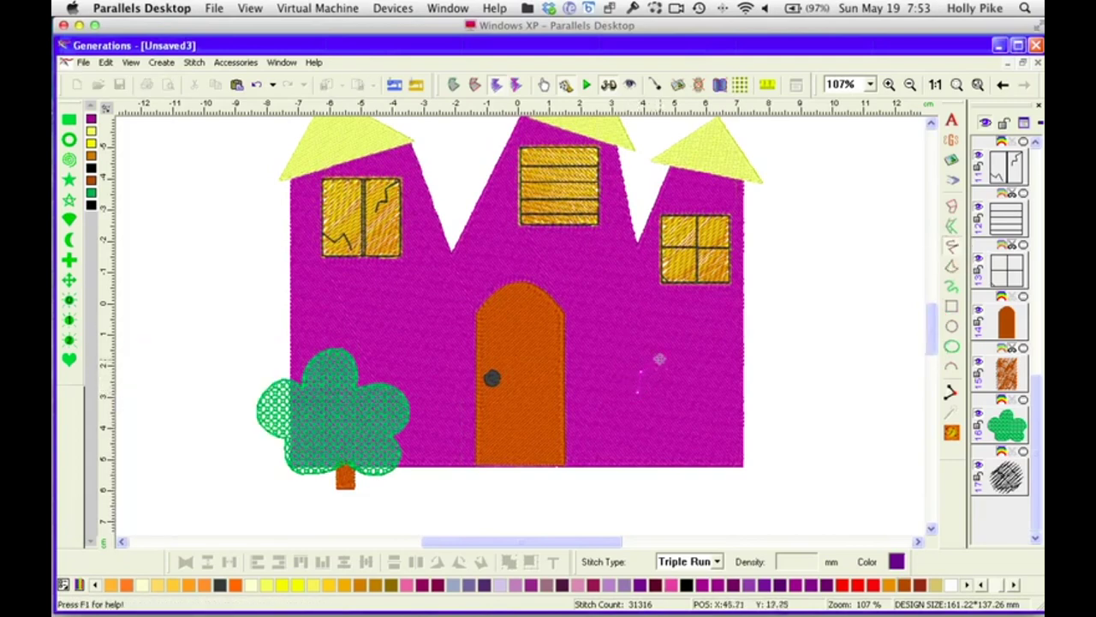
pyautogui.click(659, 360)
pyautogui.click(656, 406)
pyautogui.click(638, 392)
pyautogui.rightClick(638, 392)
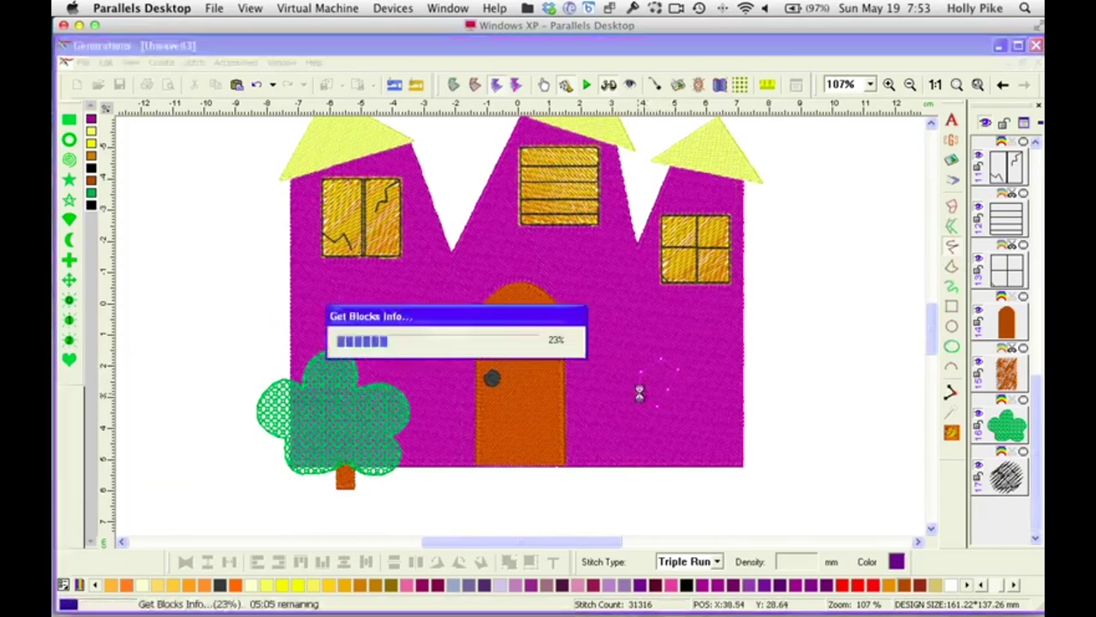
pyautogui.press('Escape')
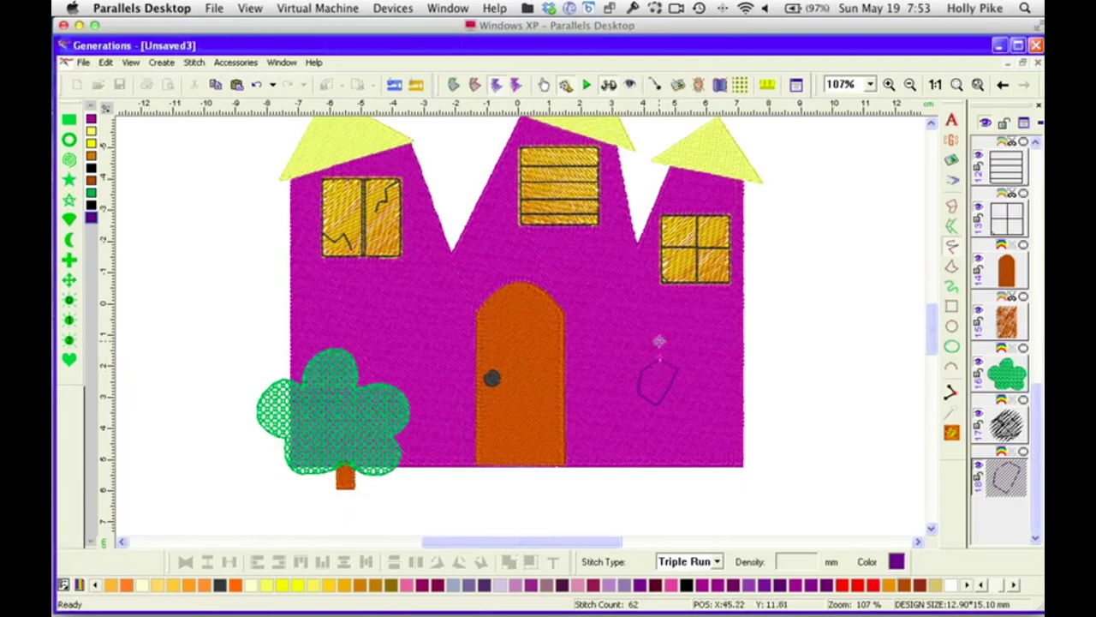
# Draw five short Triple Run spokes, about 7 mm each, radiating outward from the five-sided outline's corners
pyautogui.click(660, 340)
pyautogui.rightClick(659, 341)
pyautogui.click(676, 369)
pyautogui.click(696, 360)
pyautogui.rightClick(696, 360)
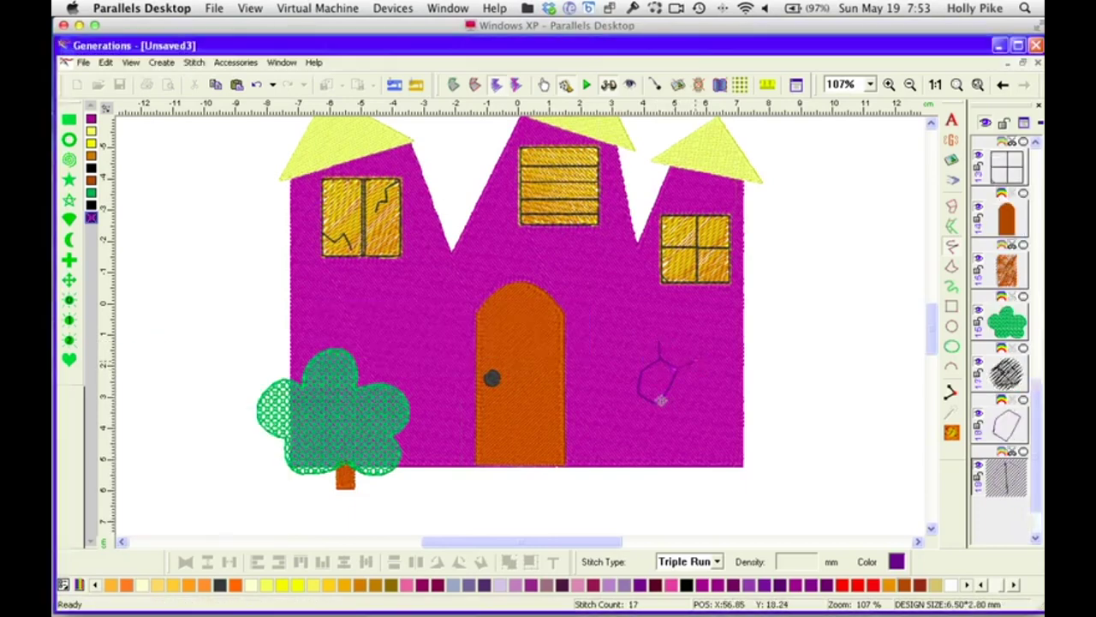
pyautogui.click(661, 396)
pyautogui.doubleClick(660, 423)
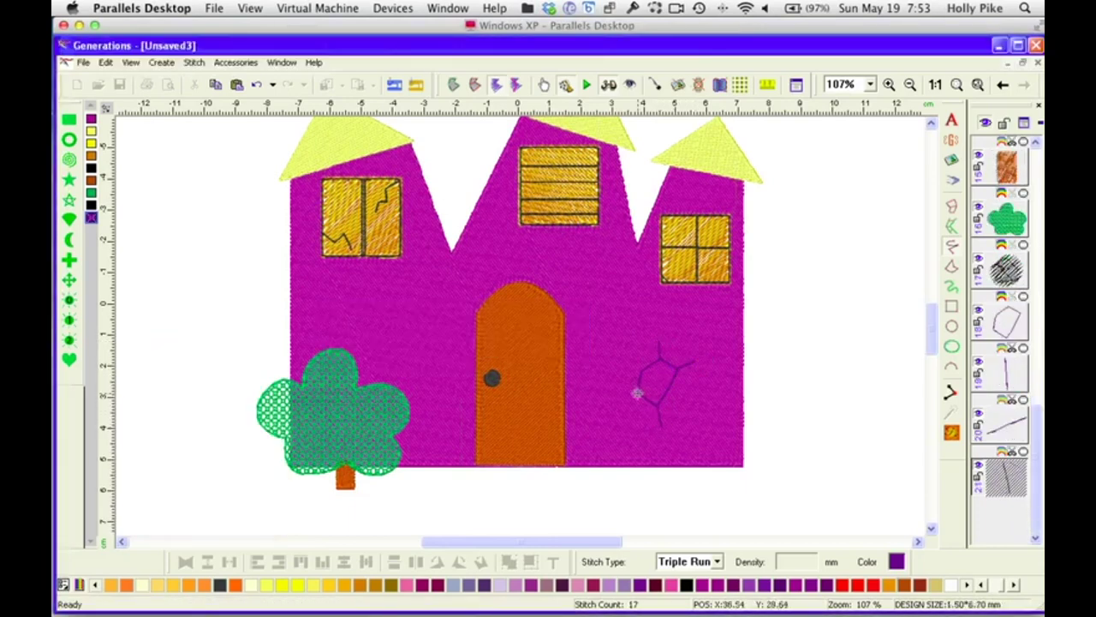
pyautogui.click(638, 393)
pyautogui.doubleClick(615, 394)
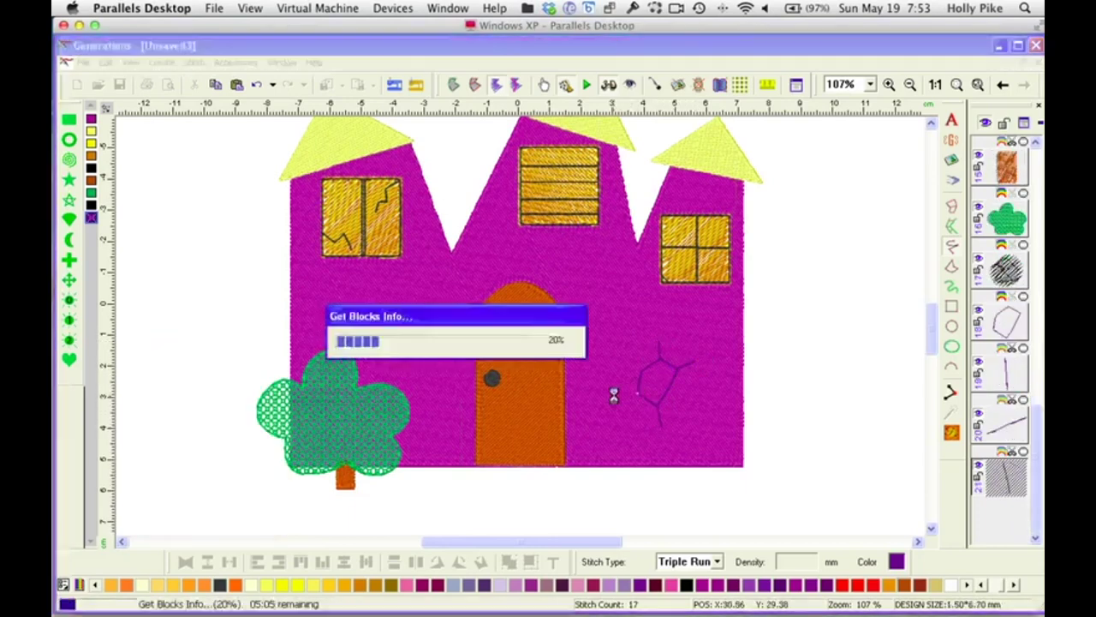
pyautogui.click(630, 346)
pyautogui.doubleClick(619, 363)
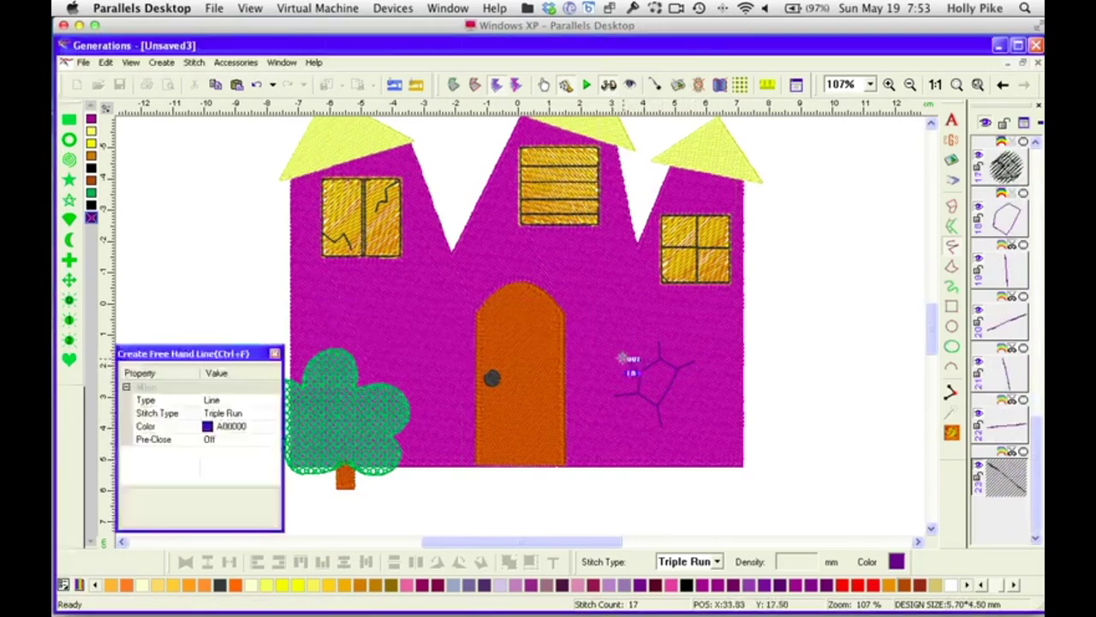
# Draw a second web ring, about 26 by 28 mm, through the spoke ends and extend each spoke outward about 7 mm
pyautogui.click(695, 364)
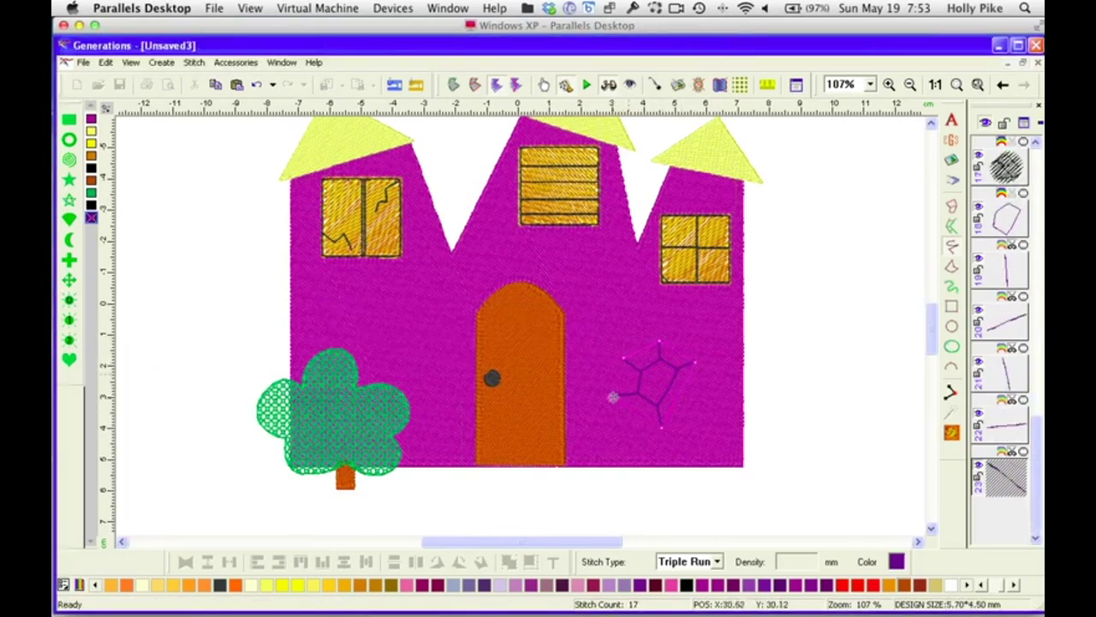
pyautogui.doubleClick(626, 353)
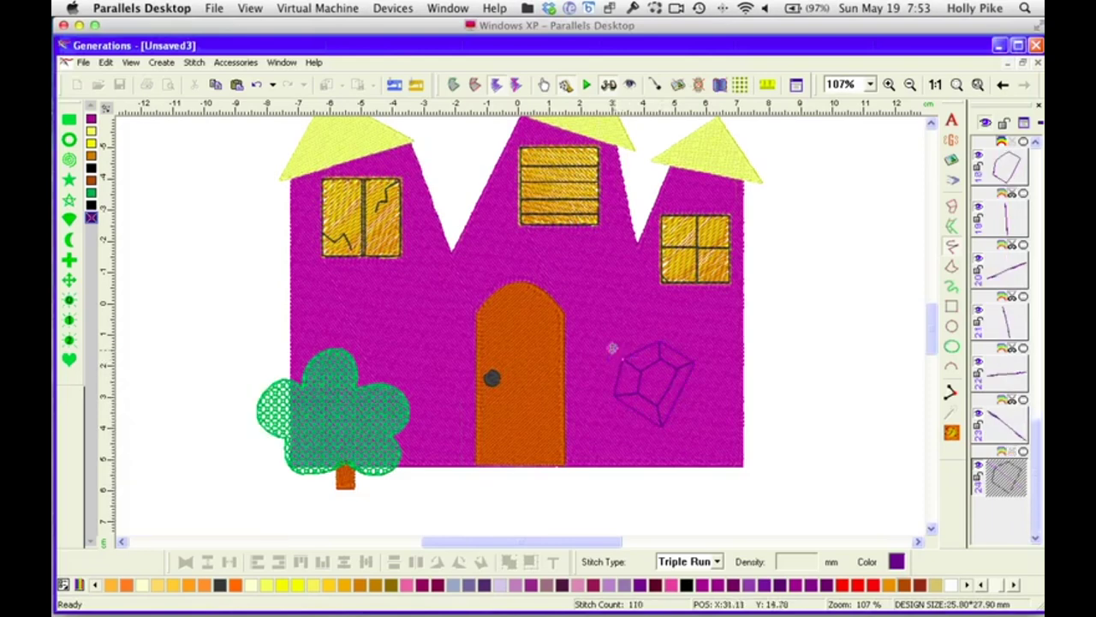
pyautogui.click(658, 343)
pyautogui.doubleClick(656, 321)
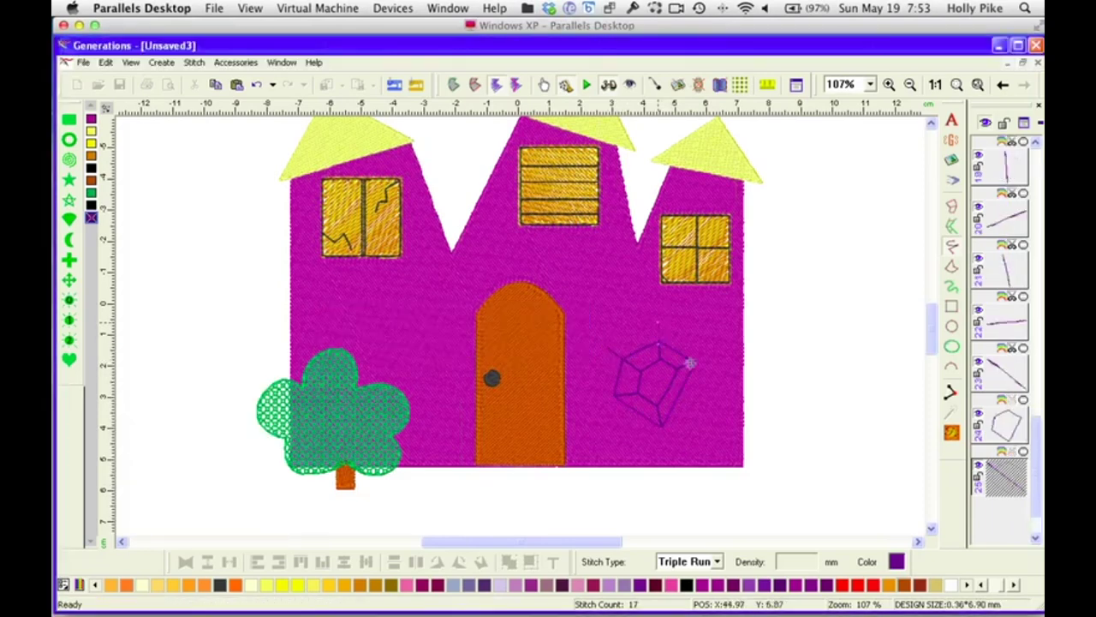
pyautogui.doubleClick(716, 352)
pyautogui.click(661, 427)
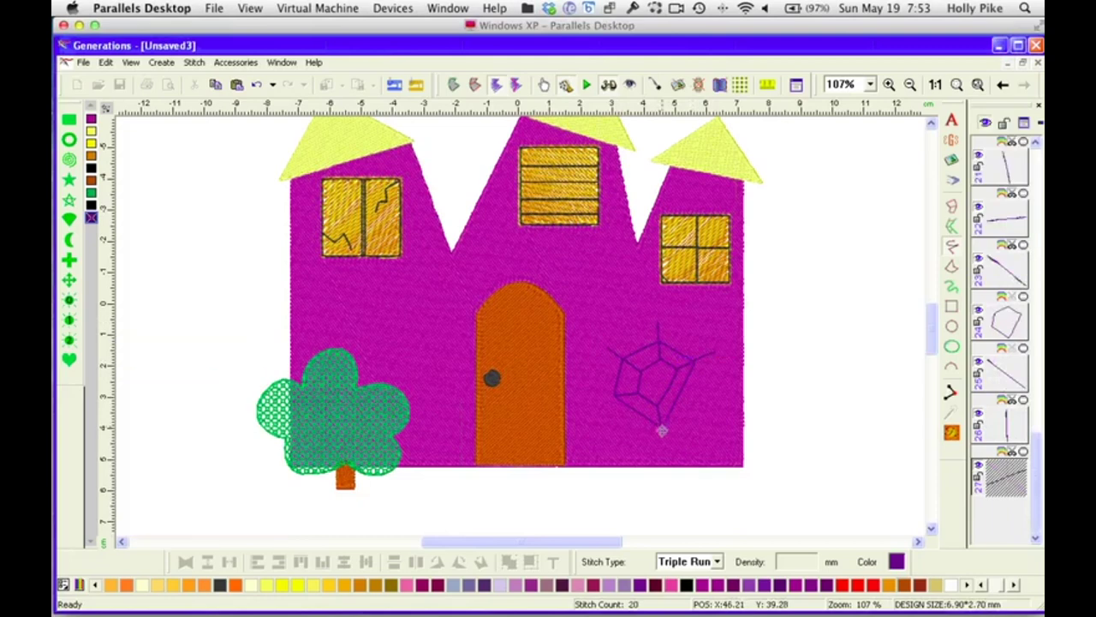
pyautogui.doubleClick(668, 449)
pyautogui.click(617, 396)
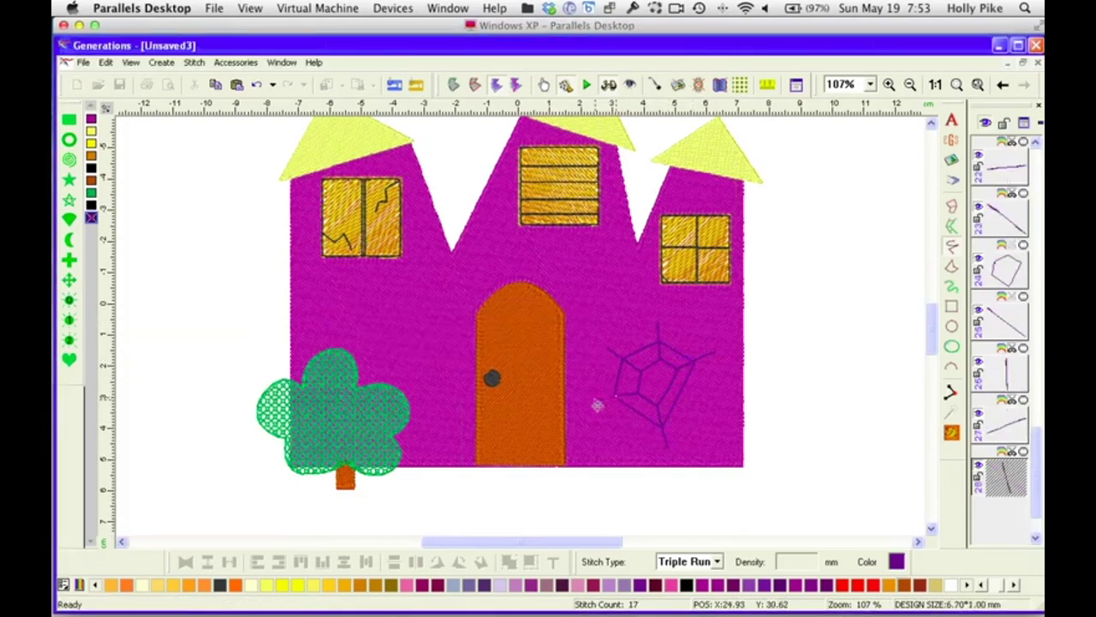
pyautogui.doubleClick(594, 397)
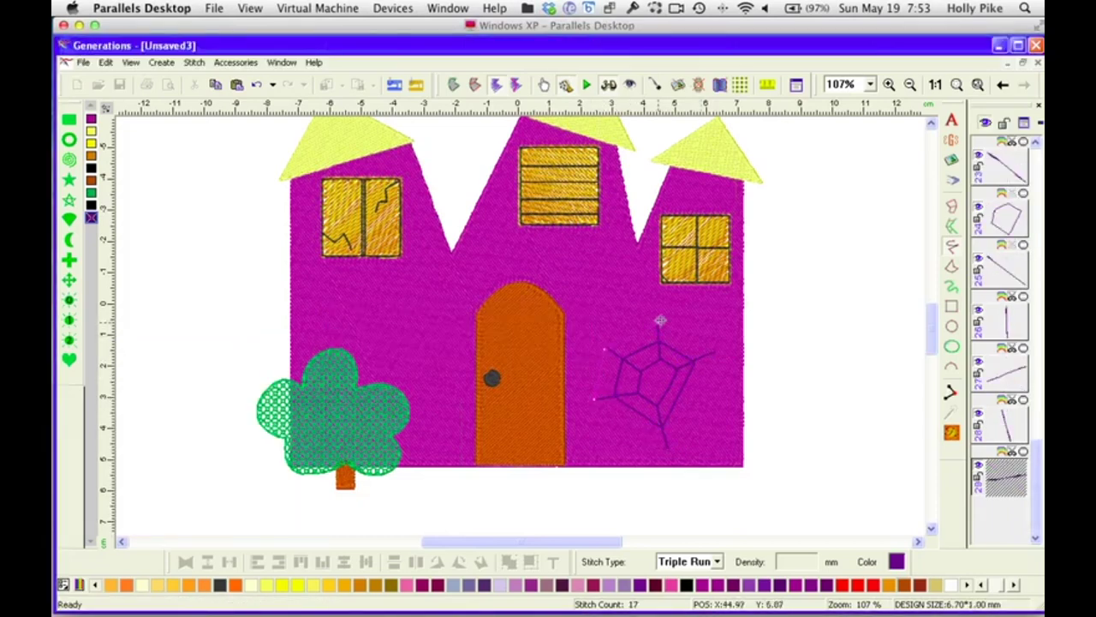
# Draw a third closed web ring, about 39 by 41 mm, connecting the outer ends of the extended spokes
pyautogui.rightClick(595, 401)
pyautogui.press('Escape')
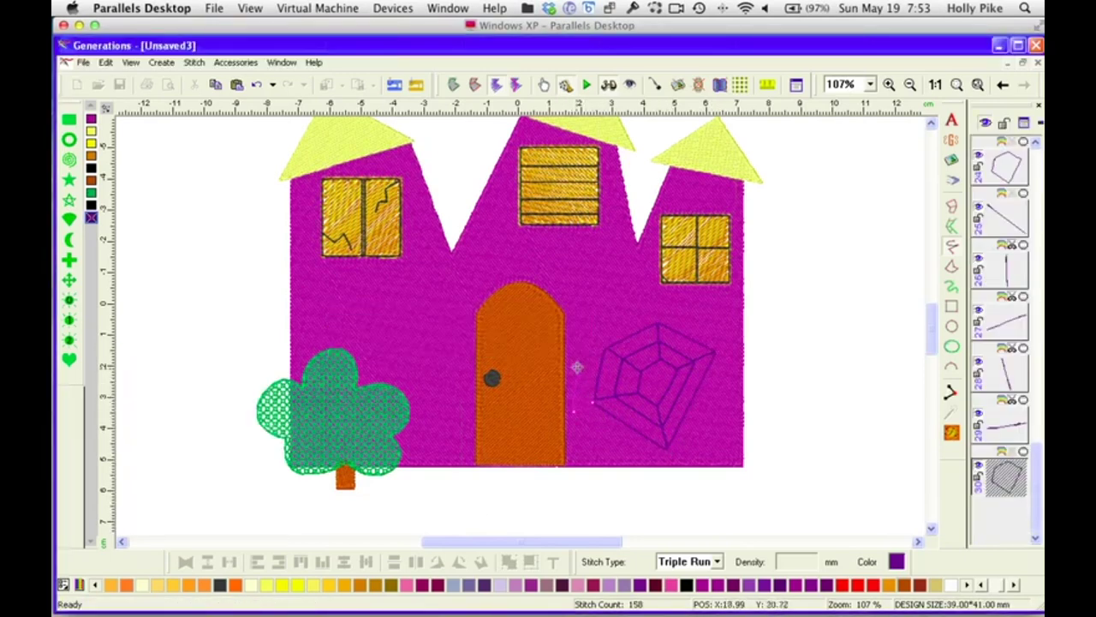
# Extend the spokes outward another 7 to 9 mm from the third ring and join their ends with an outer ring, about 55 by 59 mm
pyautogui.rightClick(608, 351)
pyautogui.press('Escape')
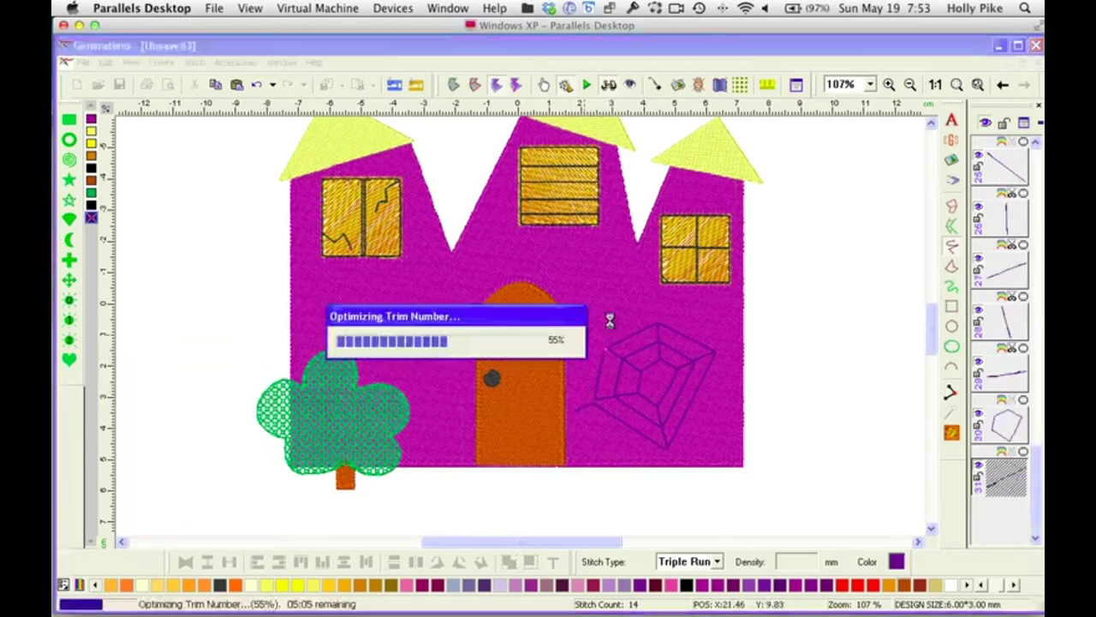
pyautogui.click(657, 324)
pyautogui.rightClick(658, 299)
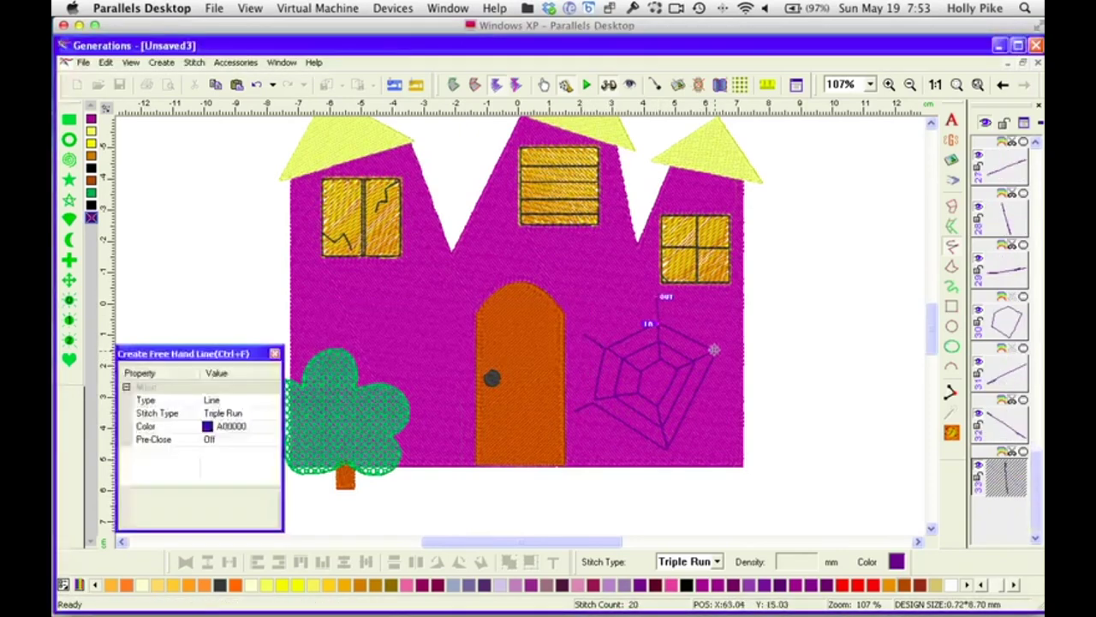
pyautogui.click(716, 350)
pyautogui.rightClick(742, 339)
pyautogui.click(668, 450)
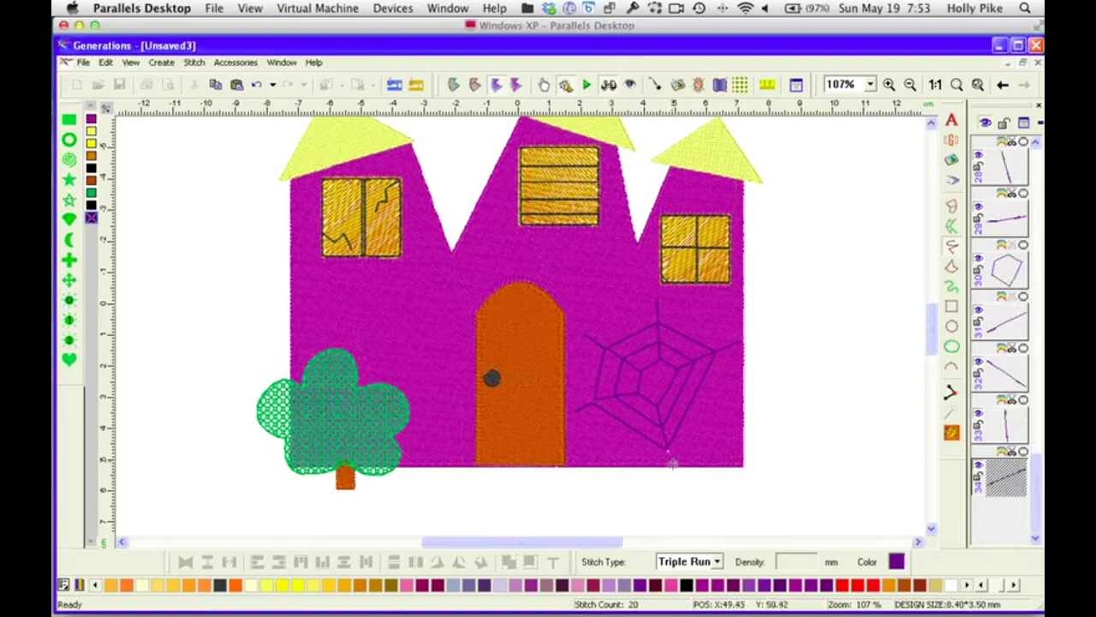
pyautogui.rightClick(674, 476)
pyautogui.press('Escape')
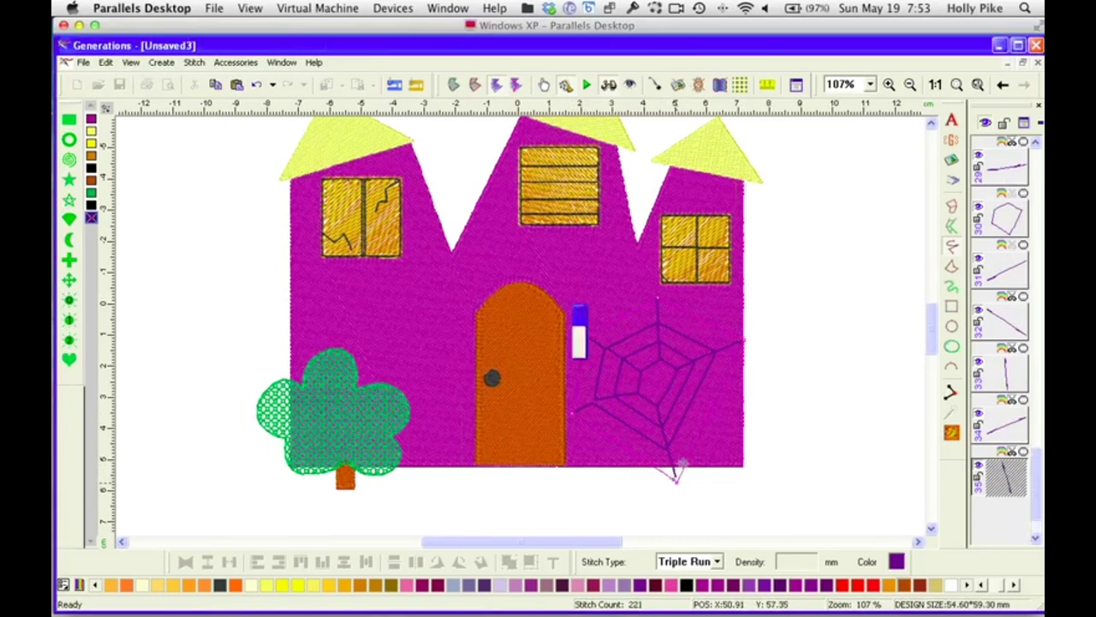
pyautogui.rightClick(675, 478)
pyautogui.press('Escape')
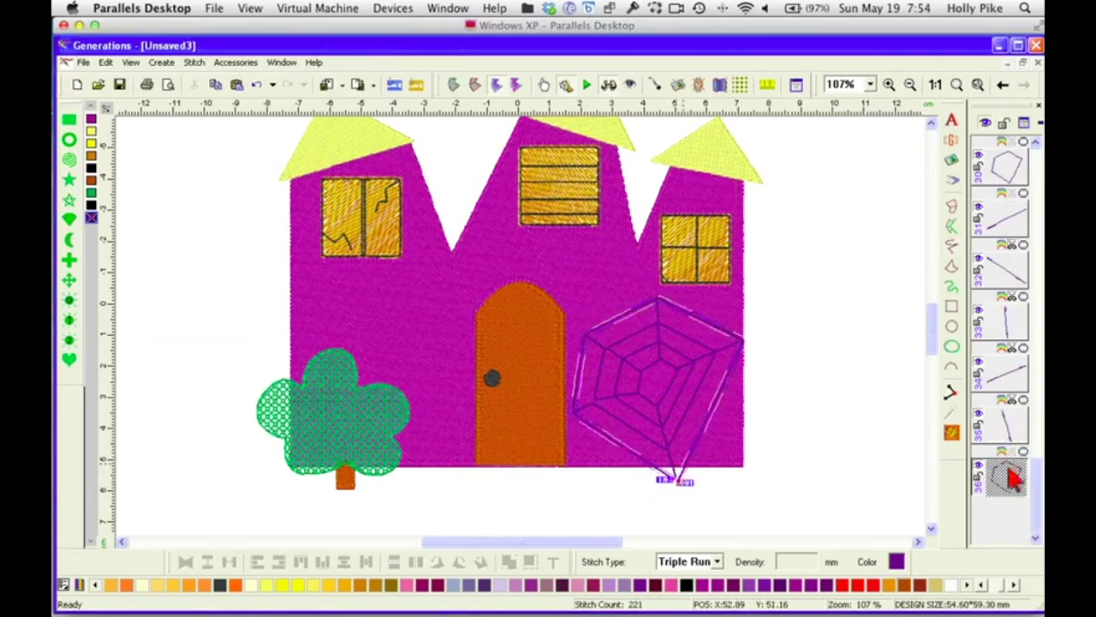
# Combine all rings and spokes of the spider web into one outline object and generate its Triple Run stitches
pyautogui.keyDown('ctrl'); pyautogui.click(1004, 420); pyautogui.keyUp('ctrl')
pyautogui.keyDown('ctrl'); pyautogui.click(1001, 371); pyautogui.keyUp('ctrl')
pyautogui.keyDown('ctrl'); pyautogui.click(1002, 319); pyautogui.keyUp('ctrl')
pyautogui.keyDown('ctrl'); pyautogui.click(998, 265); pyautogui.keyUp('ctrl')
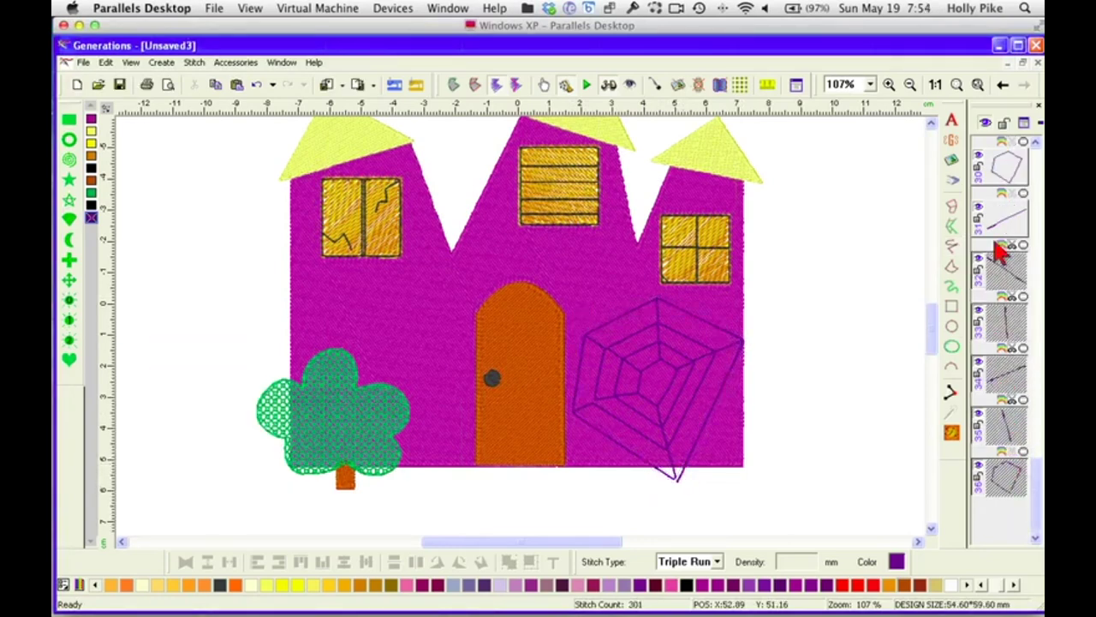
pyautogui.keyDown('ctrl'); pyautogui.click(998, 218); pyautogui.keyUp('ctrl')
pyautogui.keyDown('ctrl'); pyautogui.click(1002, 180); pyautogui.keyUp('ctrl')
pyautogui.moveTo(1033, 471); pyautogui.dragTo(1035, 419)
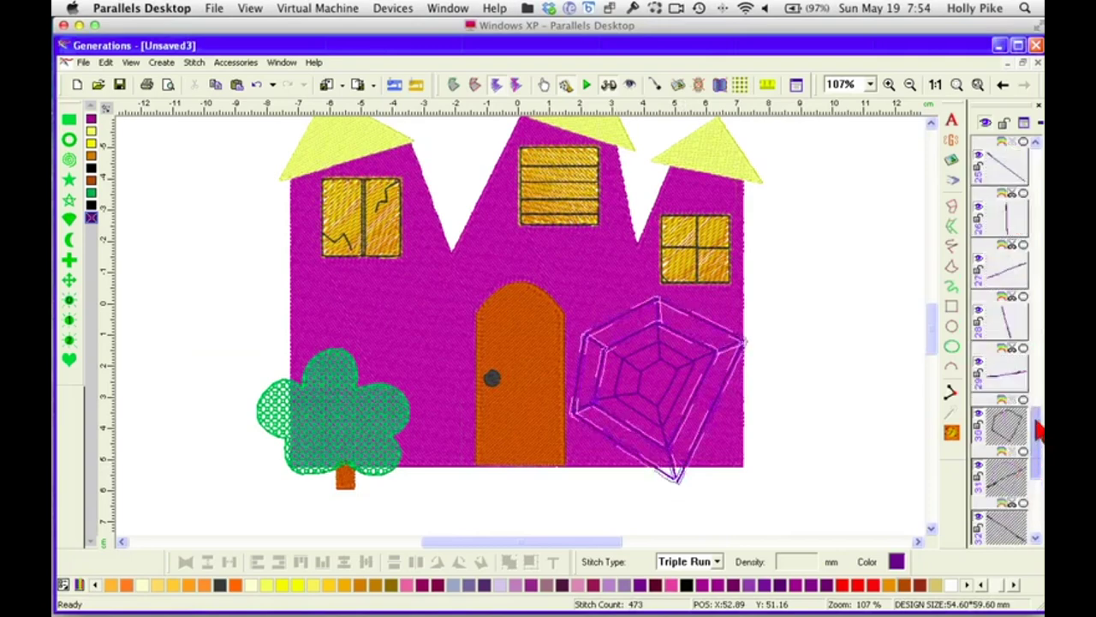
pyautogui.keyDown('ctrl'); pyautogui.click(1006, 370); pyautogui.keyUp('ctrl')
pyautogui.keyDown('ctrl'); pyautogui.click(1004, 319); pyautogui.keyUp('ctrl')
pyautogui.keyDown('ctrl'); pyautogui.click(1000, 272); pyautogui.keyUp('ctrl')
pyautogui.keyDown('ctrl'); pyautogui.click(1001, 221); pyautogui.keyUp('ctrl')
pyautogui.keyDown('ctrl'); pyautogui.click(1004, 178); pyautogui.keyUp('ctrl')
pyautogui.moveTo(1036, 439); pyautogui.dragTo(1036, 375)
pyautogui.keyDown('ctrl'); pyautogui.click(1004, 411); pyautogui.keyUp('ctrl')
pyautogui.keyDown('ctrl'); pyautogui.click(1002, 367); pyautogui.keyUp('ctrl')
pyautogui.click(1001, 297)
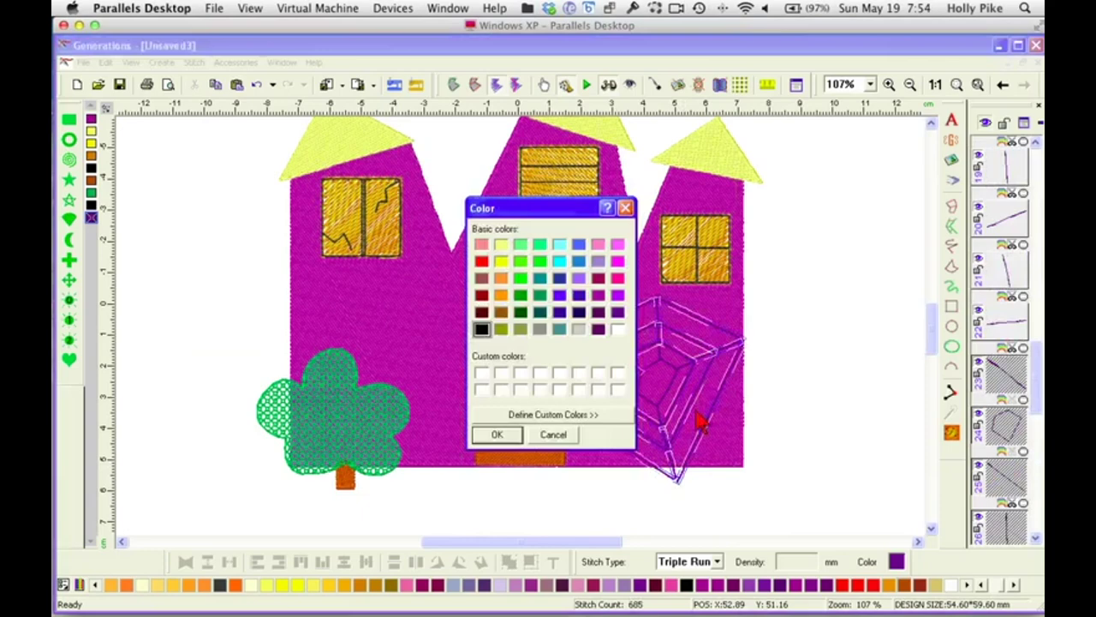
pyautogui.press('Escape')
pyautogui.keyDown('ctrl'); pyautogui.click(1001, 219); pyautogui.keyUp('ctrl')
pyautogui.keyDown('ctrl'); pyautogui.click(1003, 173); pyautogui.keyUp('ctrl')
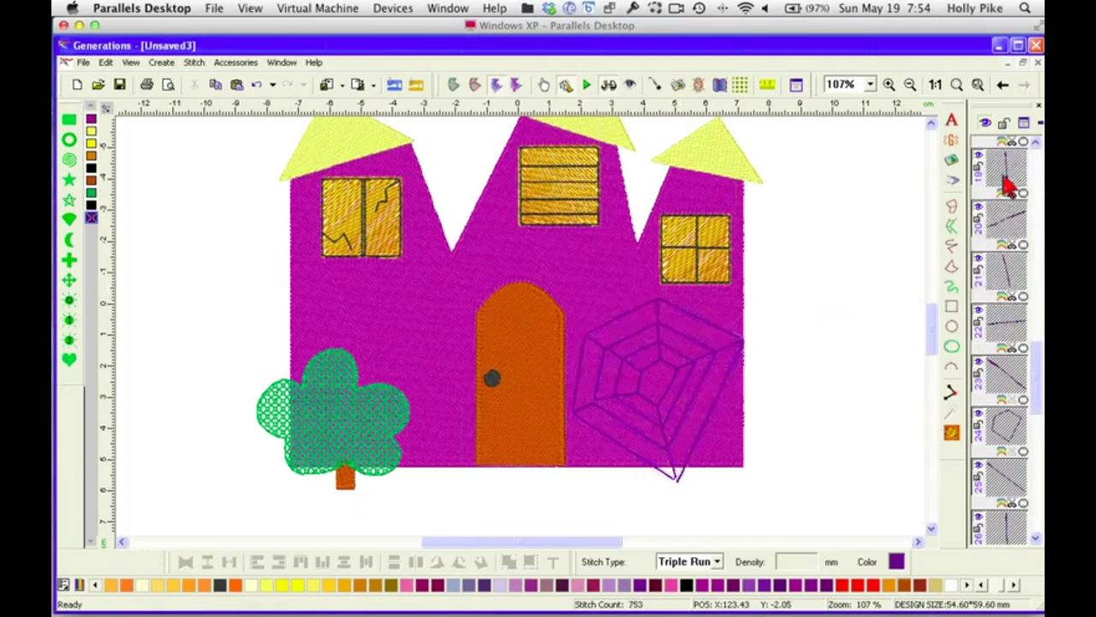
pyautogui.moveTo(1036, 377); pyautogui.dragTo(1035, 336)
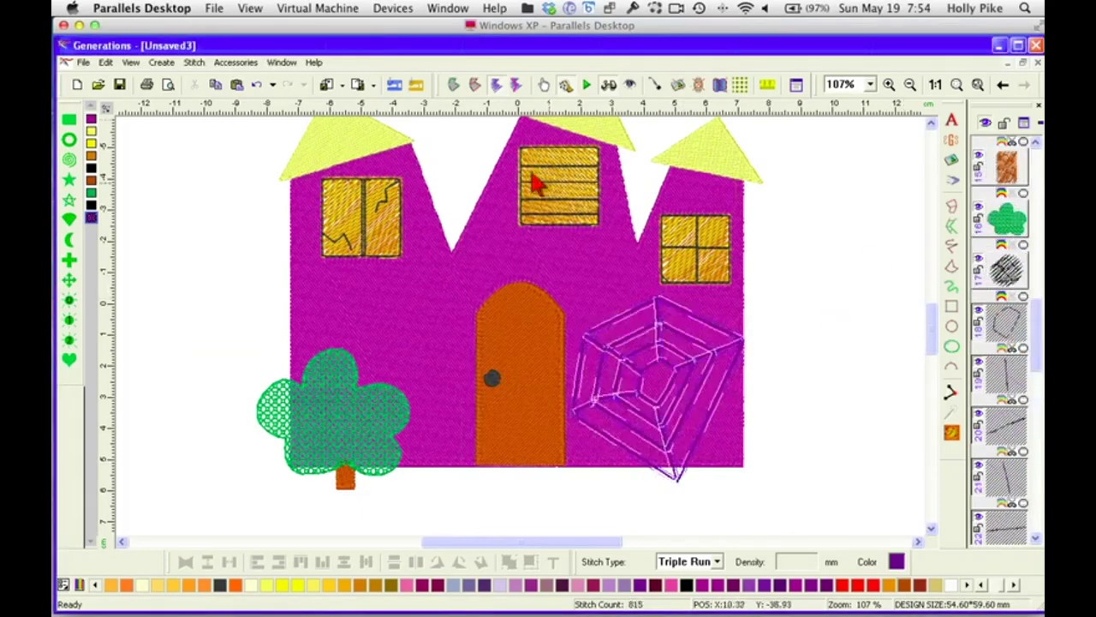
pyautogui.click(454, 84)
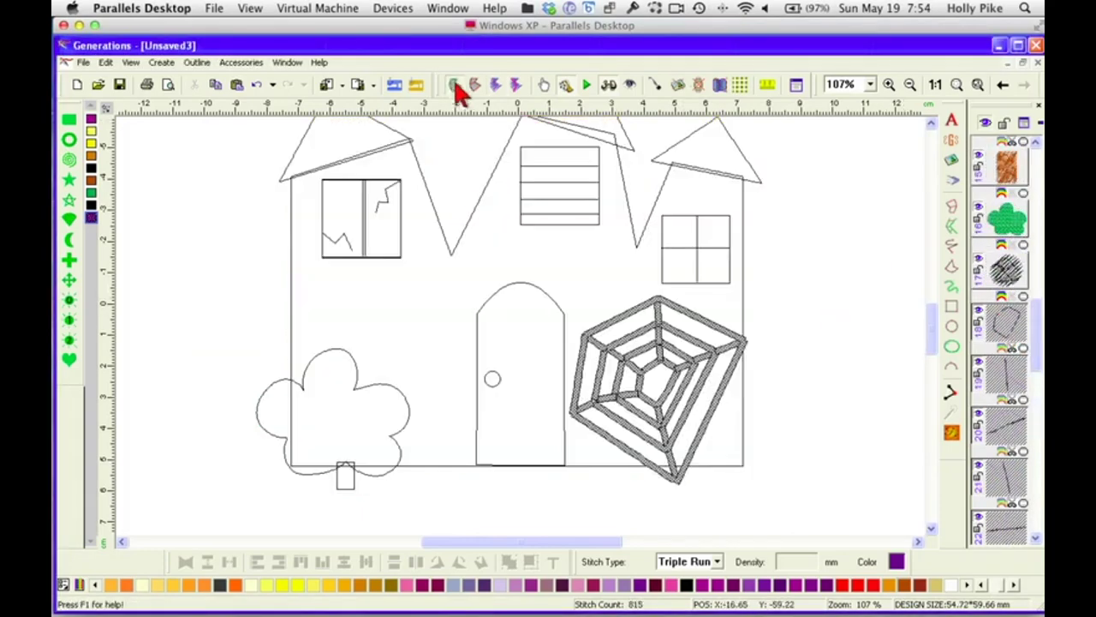
pyautogui.rightClick(662, 302)
pyautogui.click(695, 416)
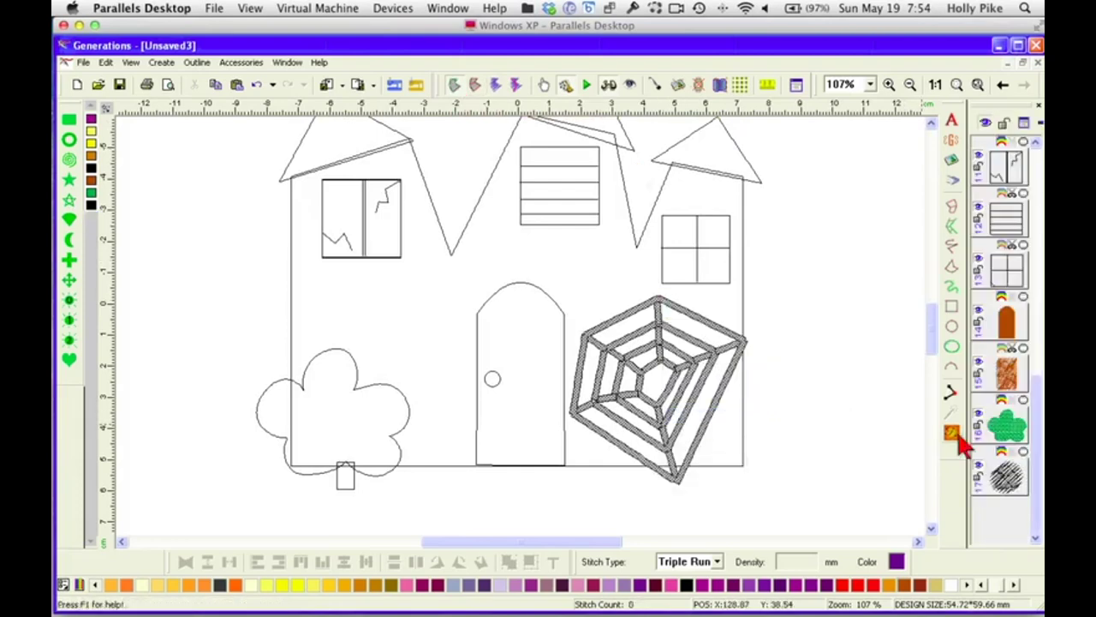
pyautogui.click(951, 433)
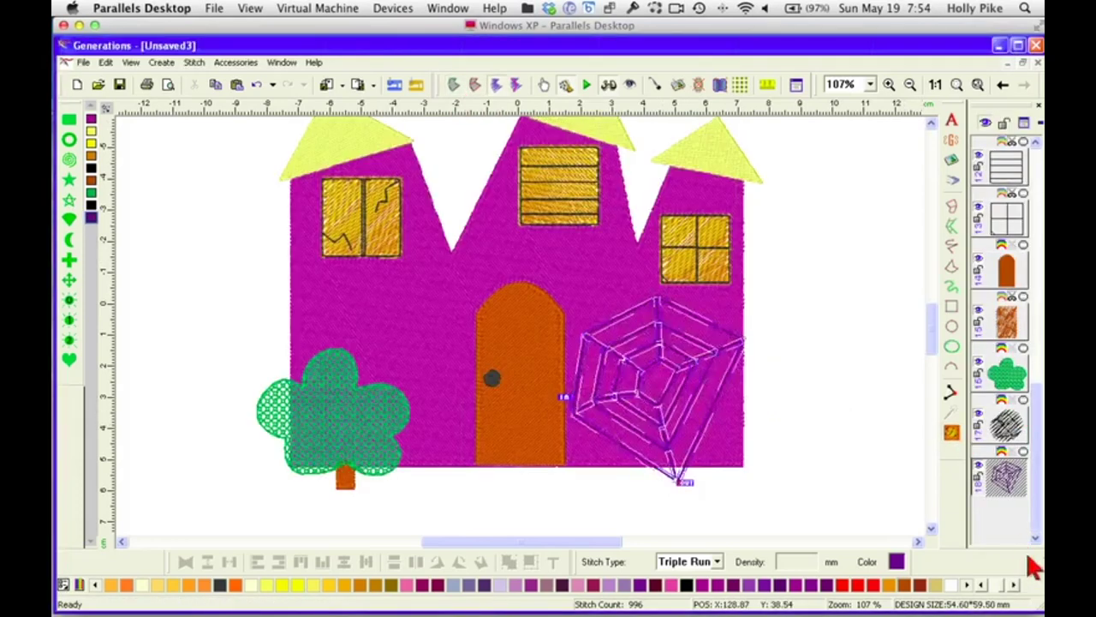
# Recolor the combined spider web with a medium blue-grey thread from the color palette
pyautogui.click(1015, 586)
pyautogui.click(1015, 585)
pyautogui.click(1015, 586)
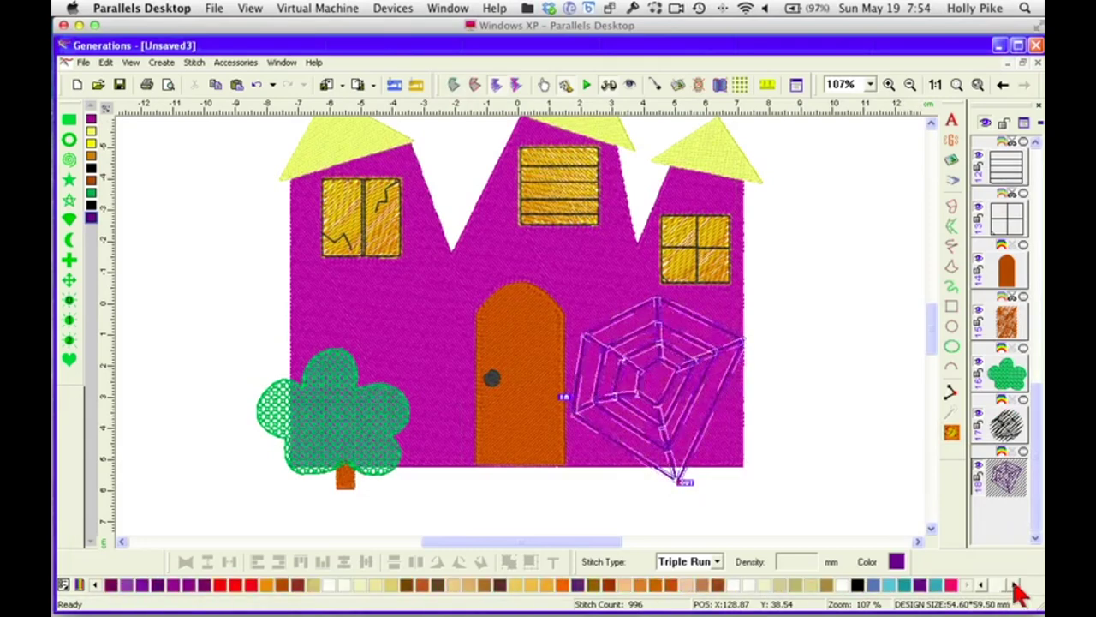
pyautogui.click(983, 586)
pyautogui.click(983, 586)
pyautogui.click(983, 586)
pyautogui.click(983, 586)
pyautogui.click(983, 586)
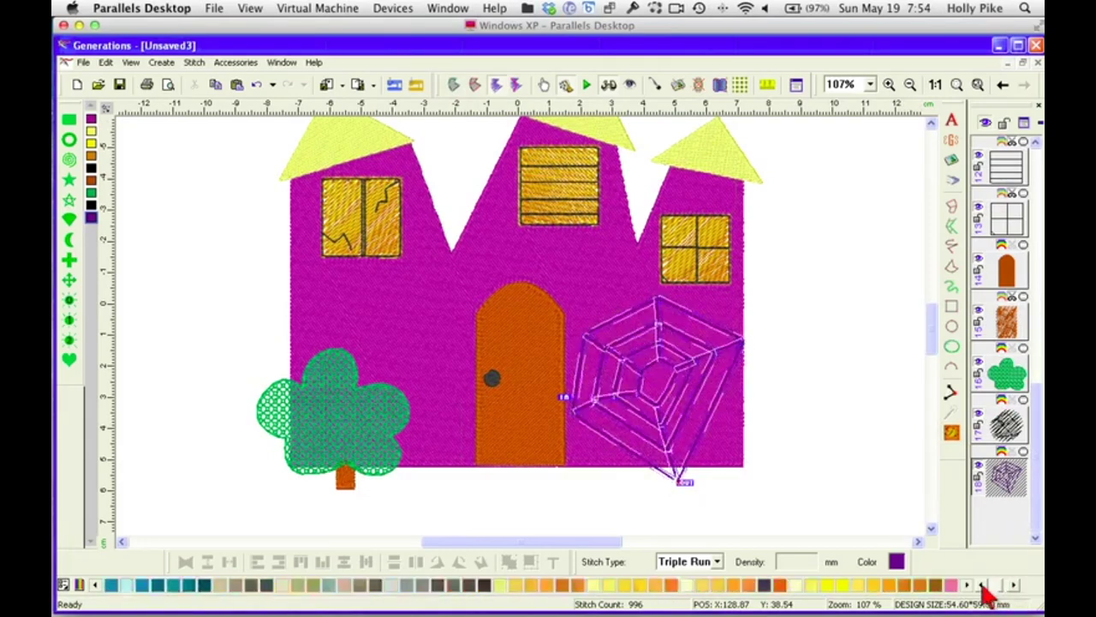
pyautogui.click(984, 586)
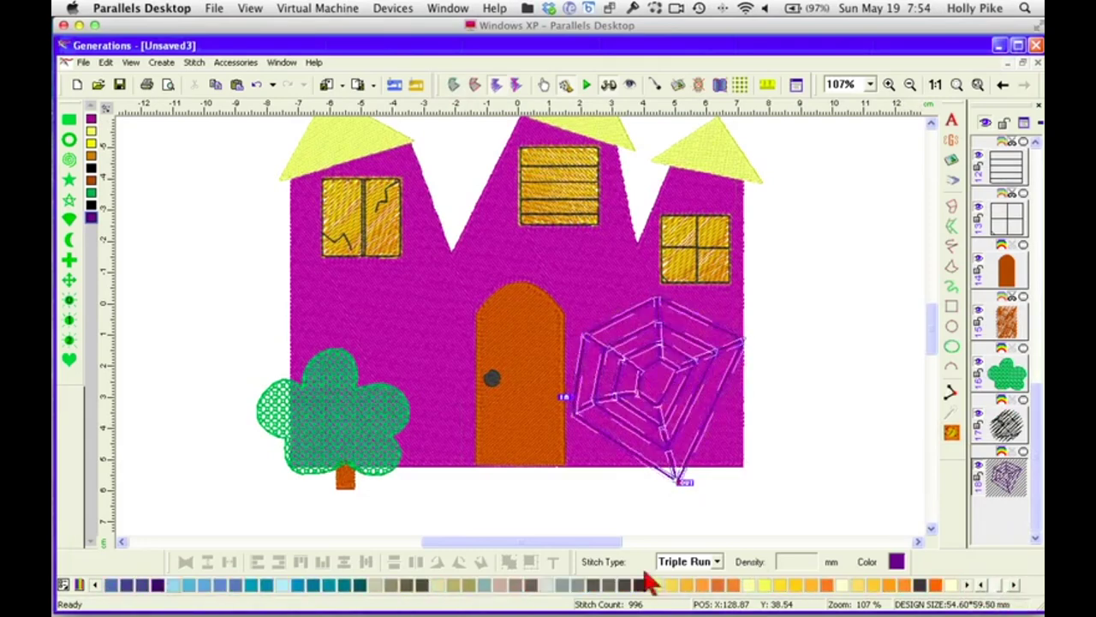
pyautogui.click(562, 586)
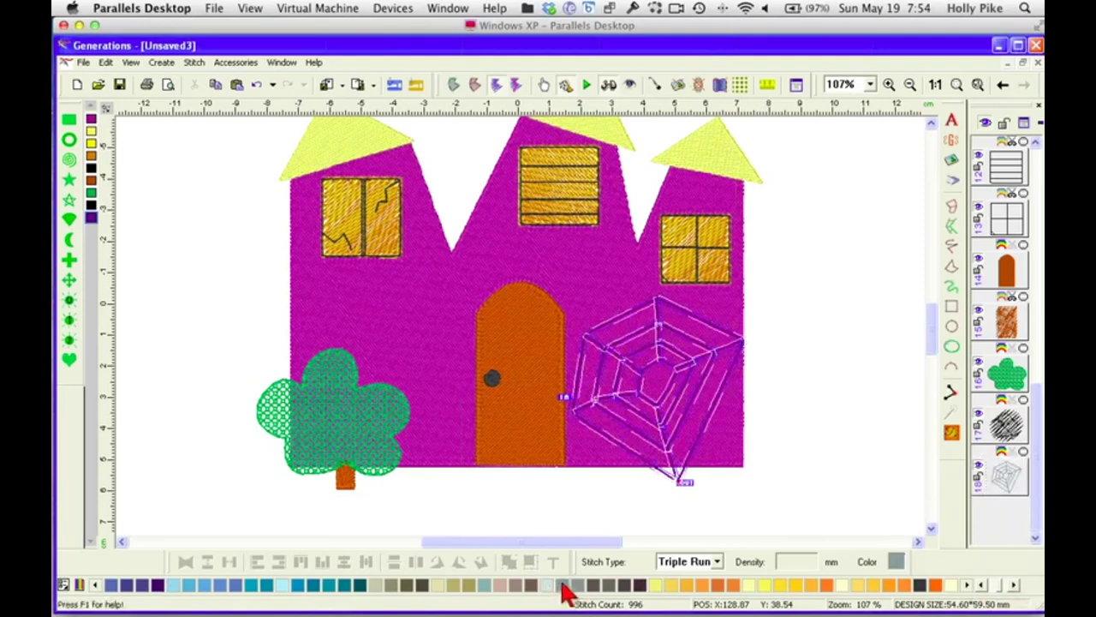
pyautogui.click(795, 310)
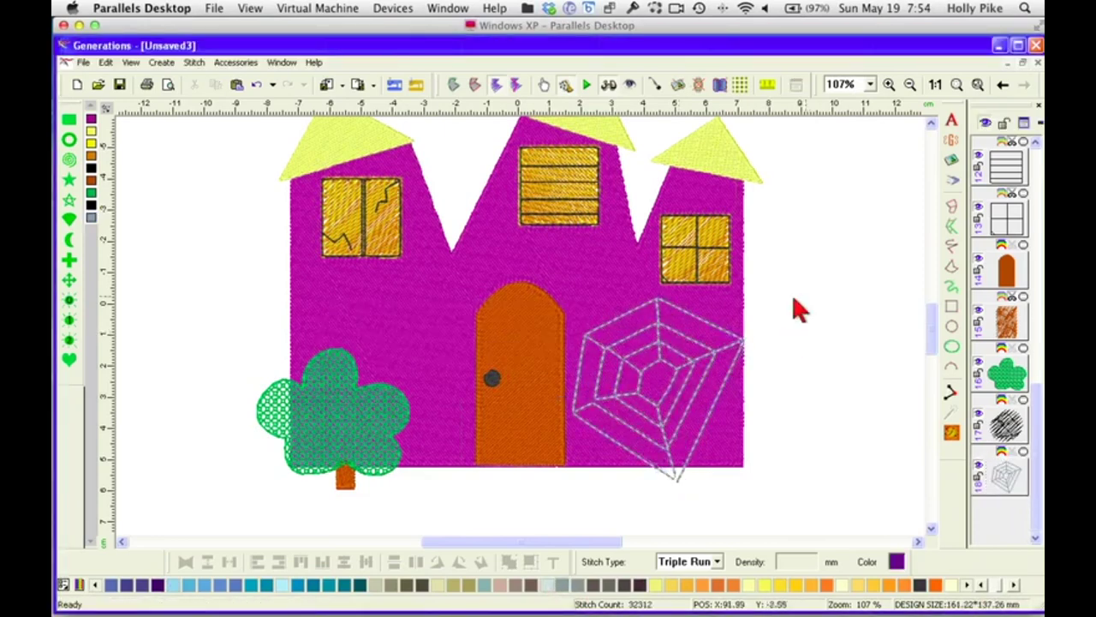
# Move the spider web up and left so its lower tip lies inside the house wall and its side corner overlaps the door's edge
pyautogui.click(686, 393)
pyautogui.click(814, 352)
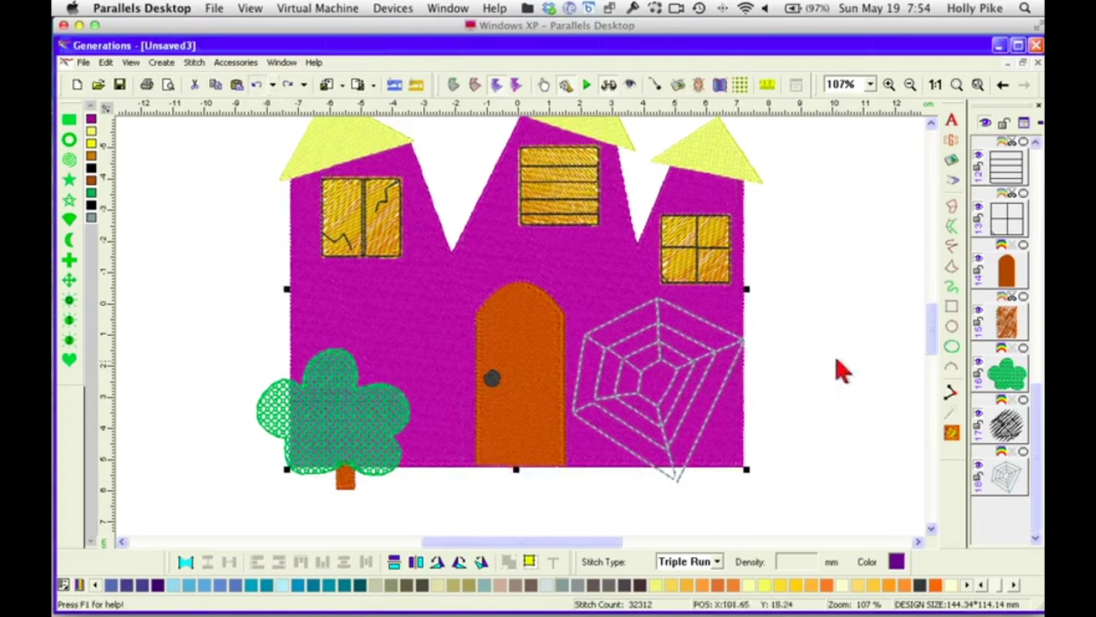
pyautogui.click(672, 400)
pyautogui.moveTo(672, 400); pyautogui.dragTo(656, 385)
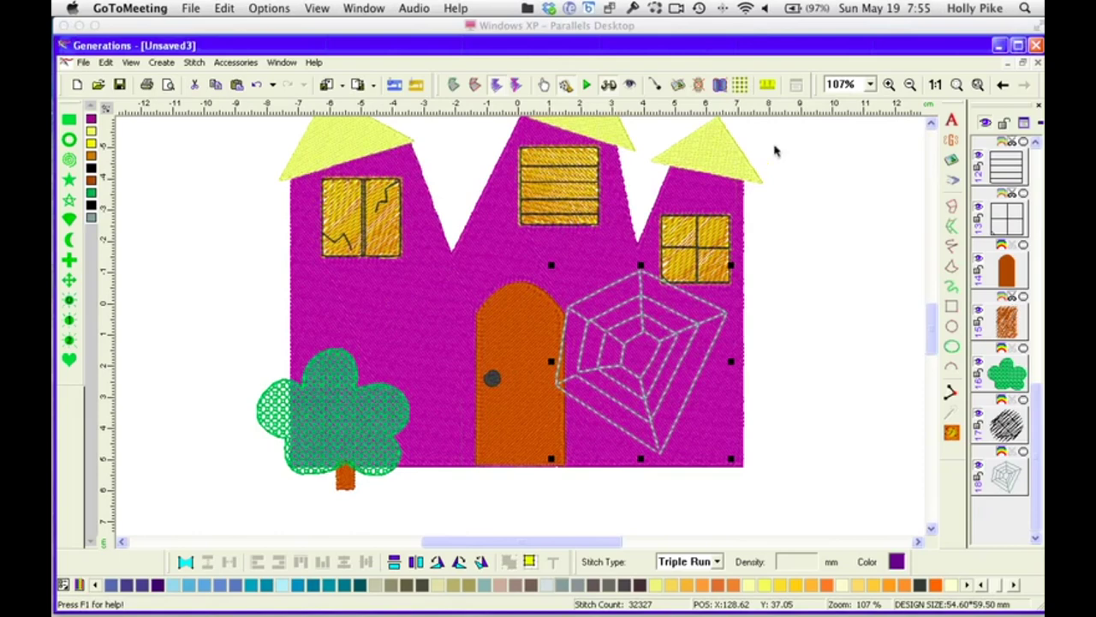
# Draw a Triple Run spiral, about 23 by 23 mm, in the empty area to the right of the house
pyautogui.click(69, 161)
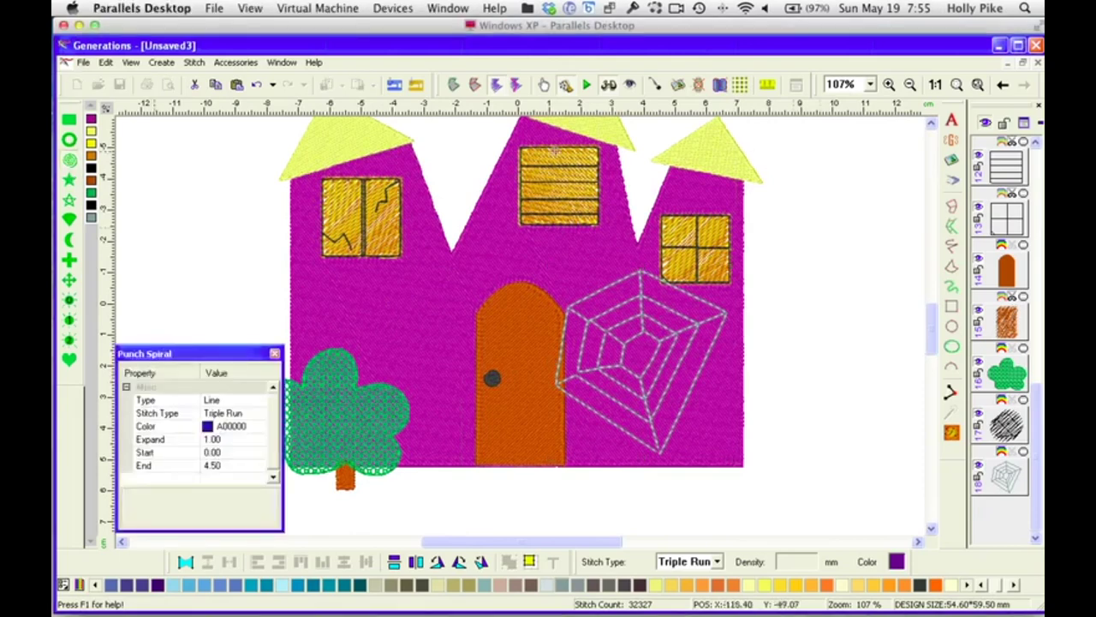
pyautogui.moveTo(782, 255); pyautogui.dragTo(844, 313)
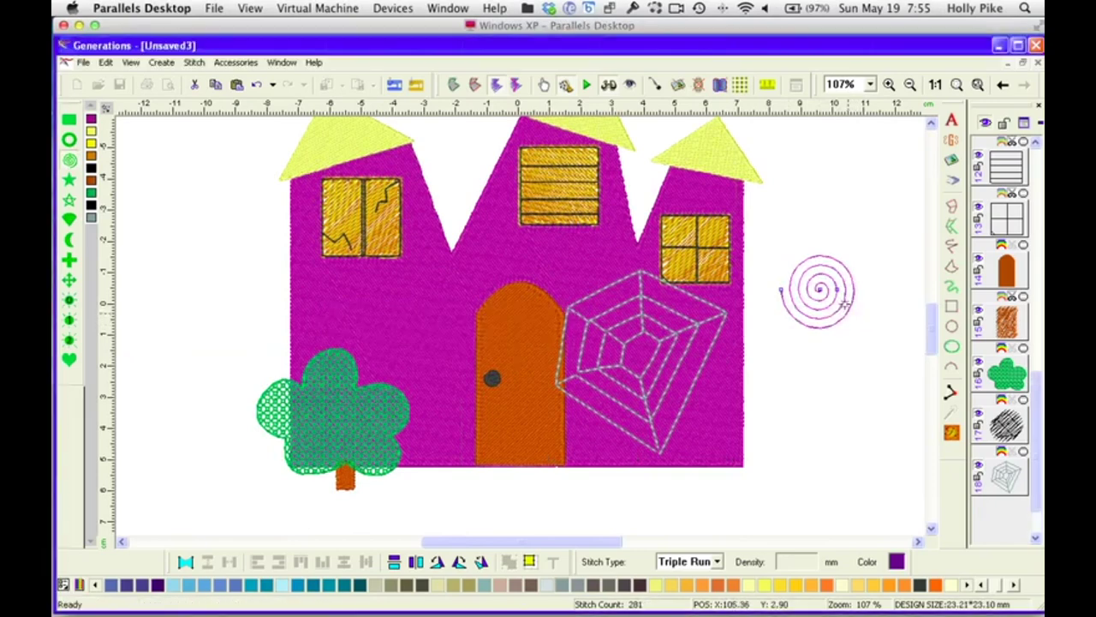
pyautogui.rightClick(845, 304)
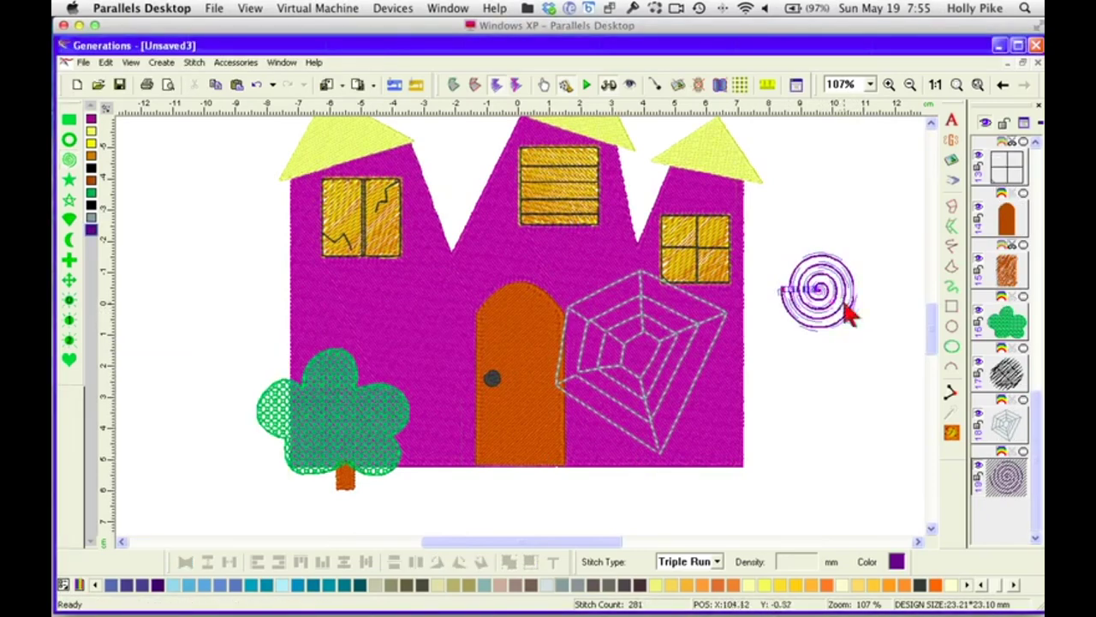
# Skew the spiral into a flattened, slanted oval about 29 by 17 mm and move it about 18 mm right and 37 mm up
pyautogui.click(832, 299)
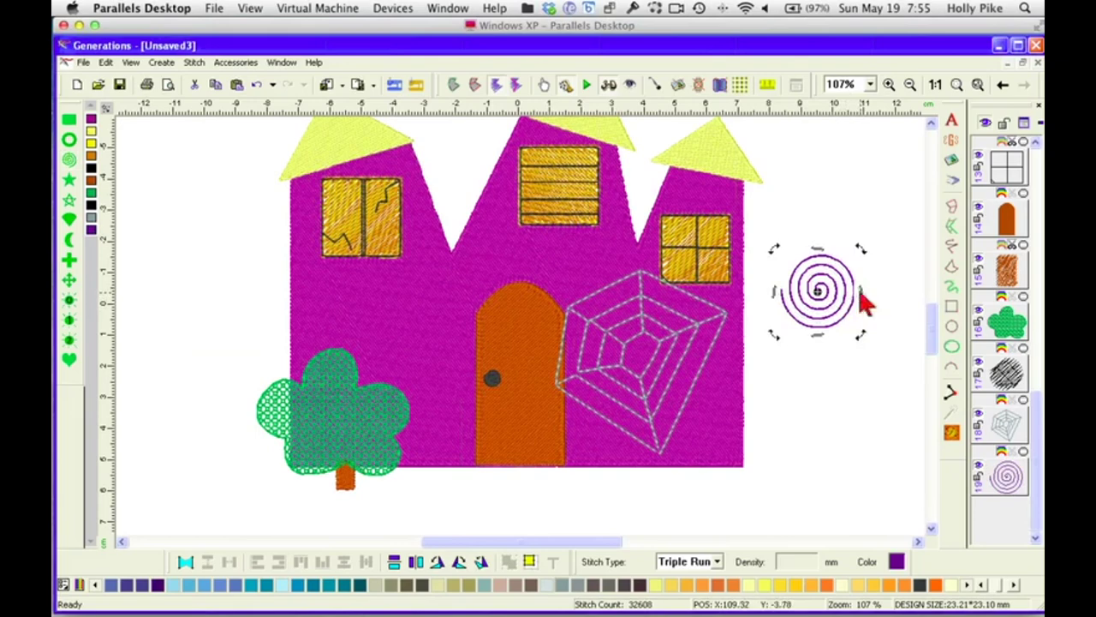
pyautogui.moveTo(861, 293)
pyautogui.mouseDown()
pyautogui.moveTo(844, 315)
pyautogui.moveTo(852, 303)
pyautogui.mouseUp()
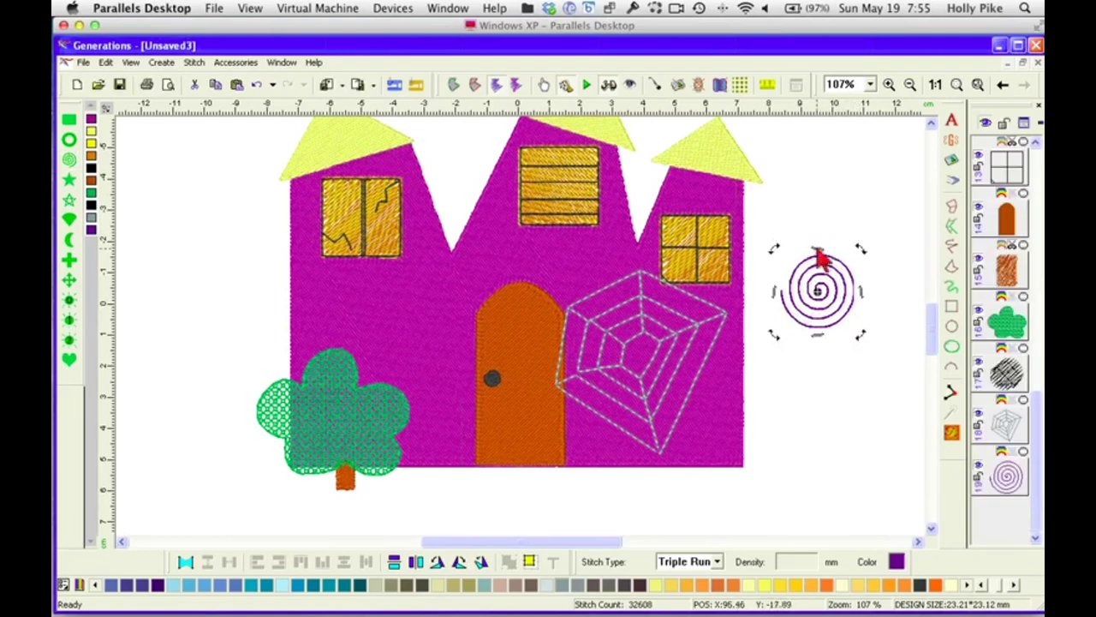
pyautogui.moveTo(814, 249)
pyautogui.mouseDown()
pyautogui.moveTo(851, 274)
pyautogui.moveTo(864, 306)
pyautogui.moveTo(847, 308)
pyautogui.moveTo(860, 286)
pyautogui.mouseUp()
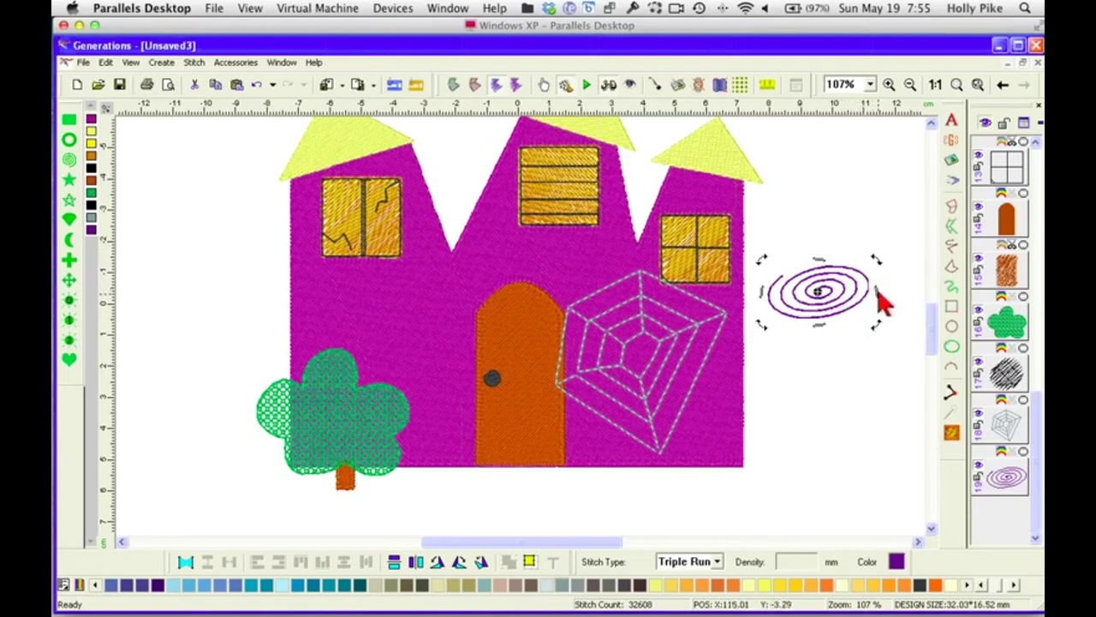
pyautogui.click(829, 289)
pyautogui.moveTo(874, 292); pyautogui.dragTo(851, 303)
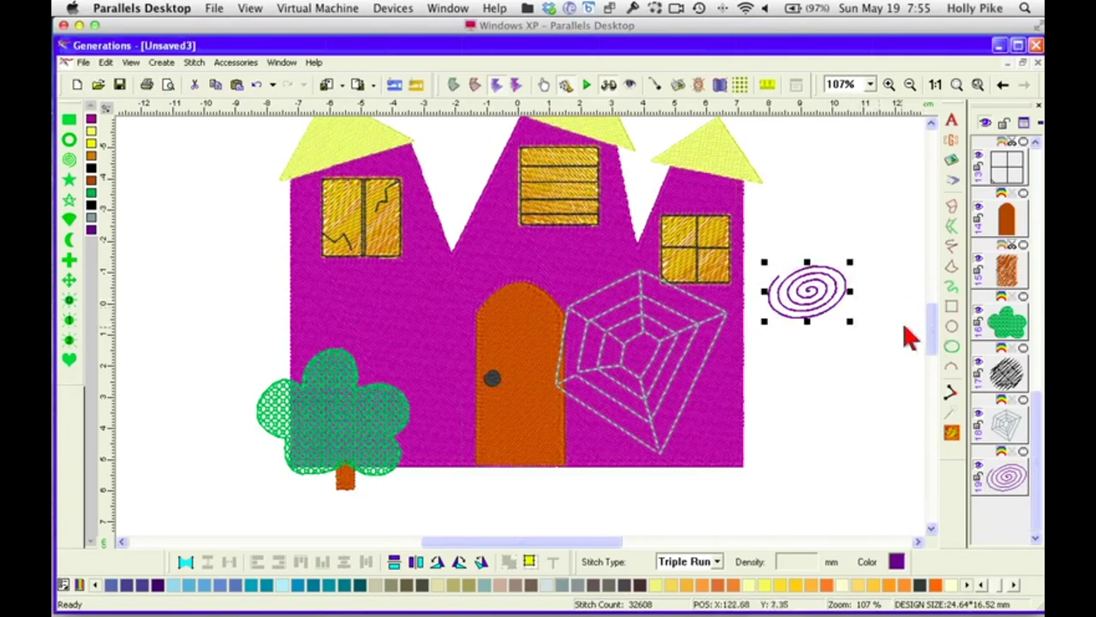
pyautogui.click(809, 300)
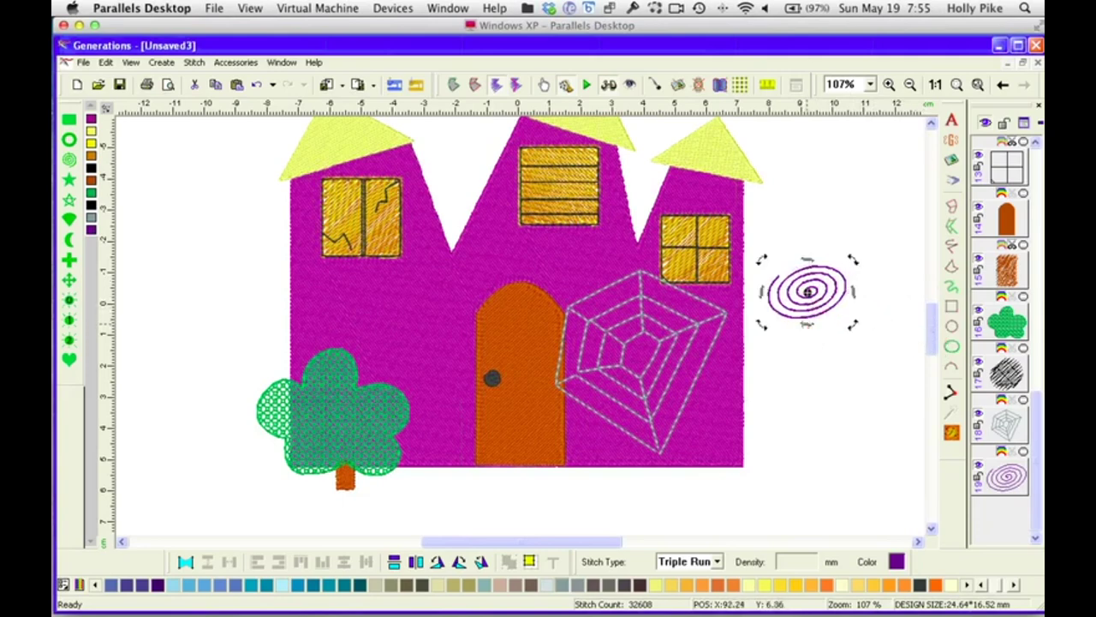
pyautogui.moveTo(808, 293); pyautogui.dragTo(856, 306)
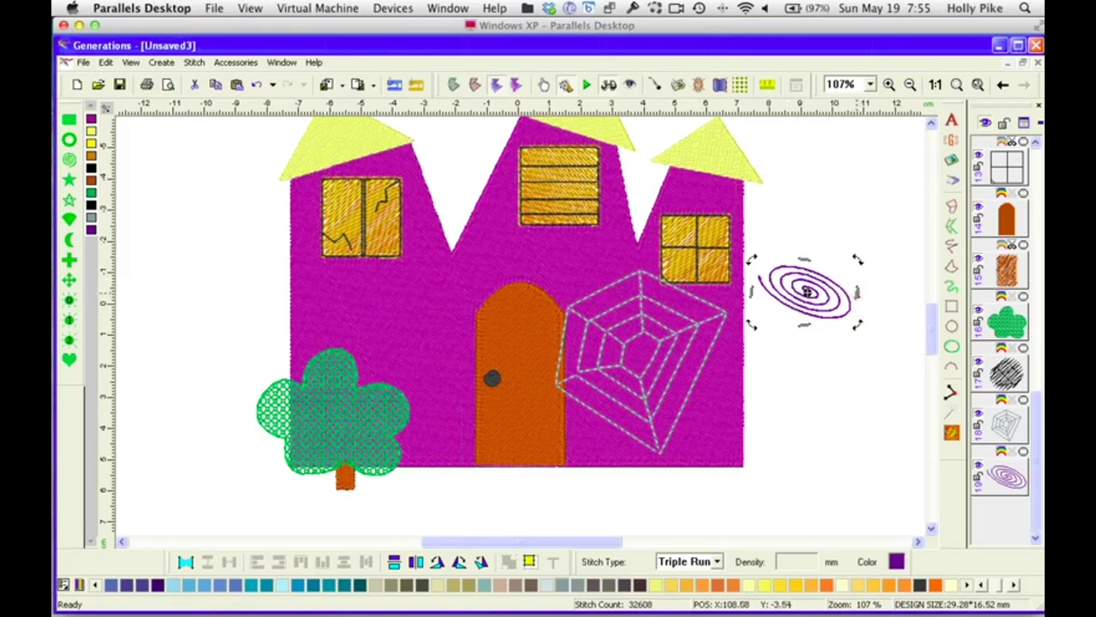
pyautogui.click(862, 298)
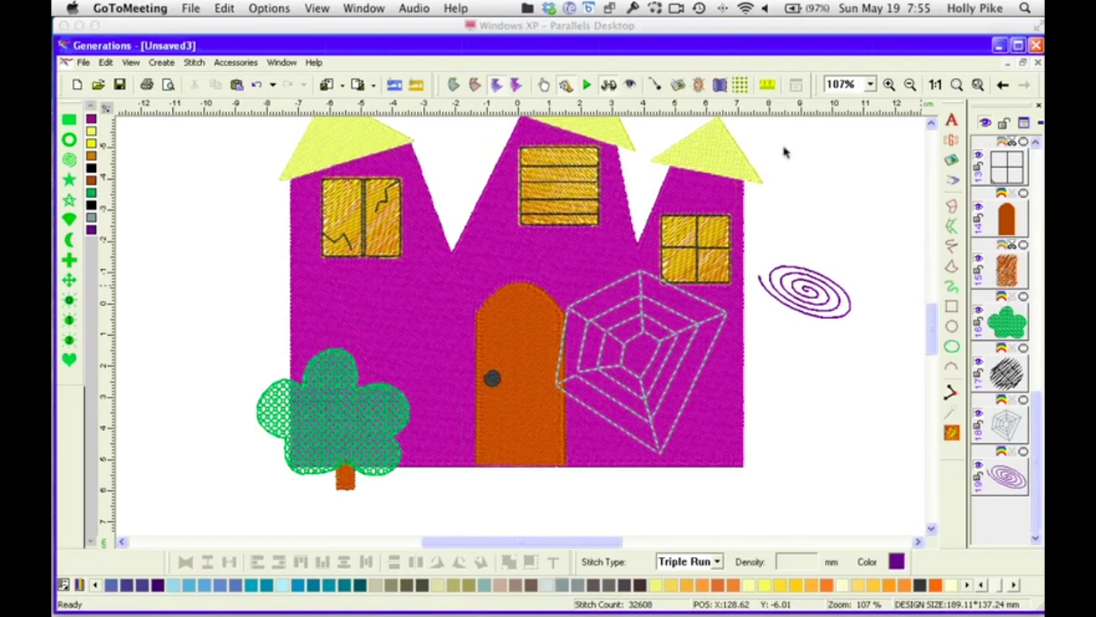
pyautogui.click(818, 296)
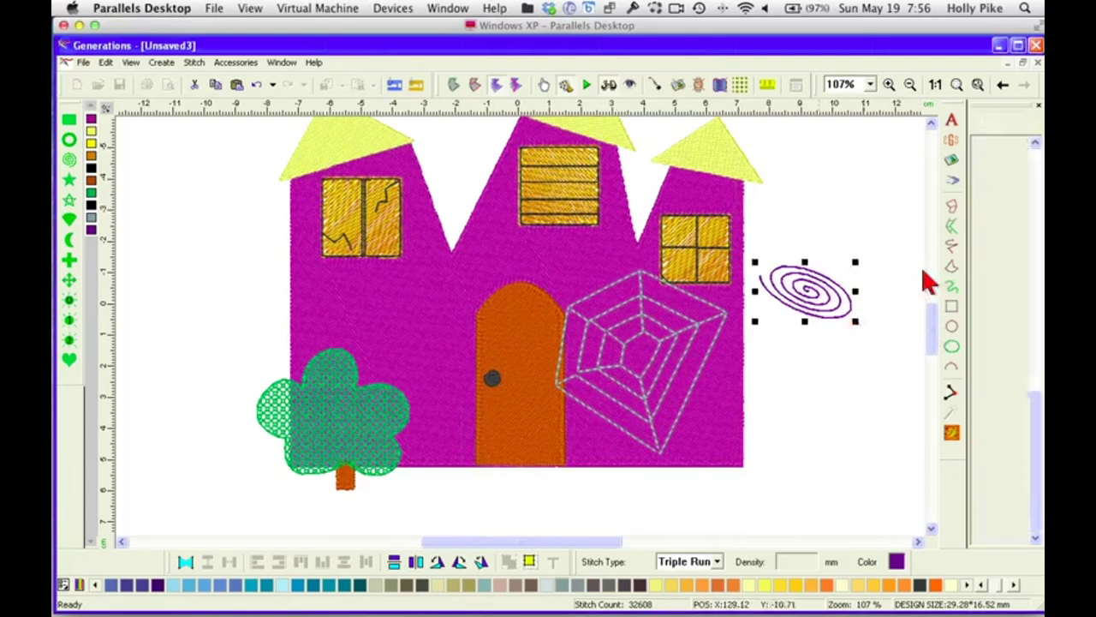
pyautogui.moveTo(829, 308); pyautogui.dragTo(884, 197)
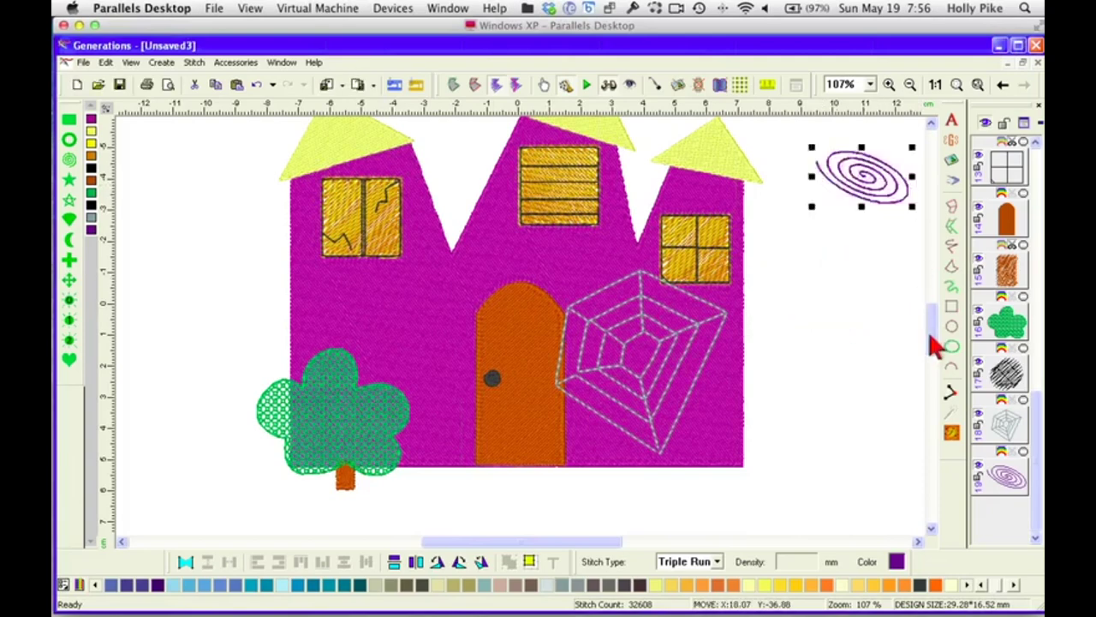
# Draw a Complex Fill circle about 17 by 17 mm in the empty area below the spiral and recolor it white
pyautogui.scroll(2, 934, 338)
pyautogui.scroll(-1, 939, 321)
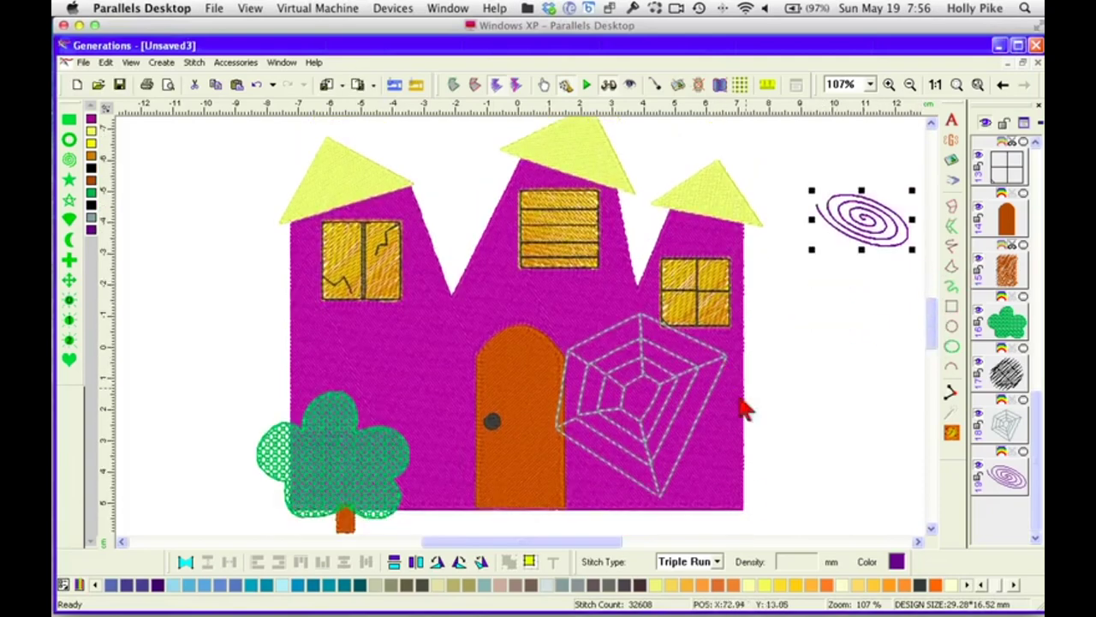
pyautogui.moveTo(587, 542); pyautogui.dragTo(620, 543)
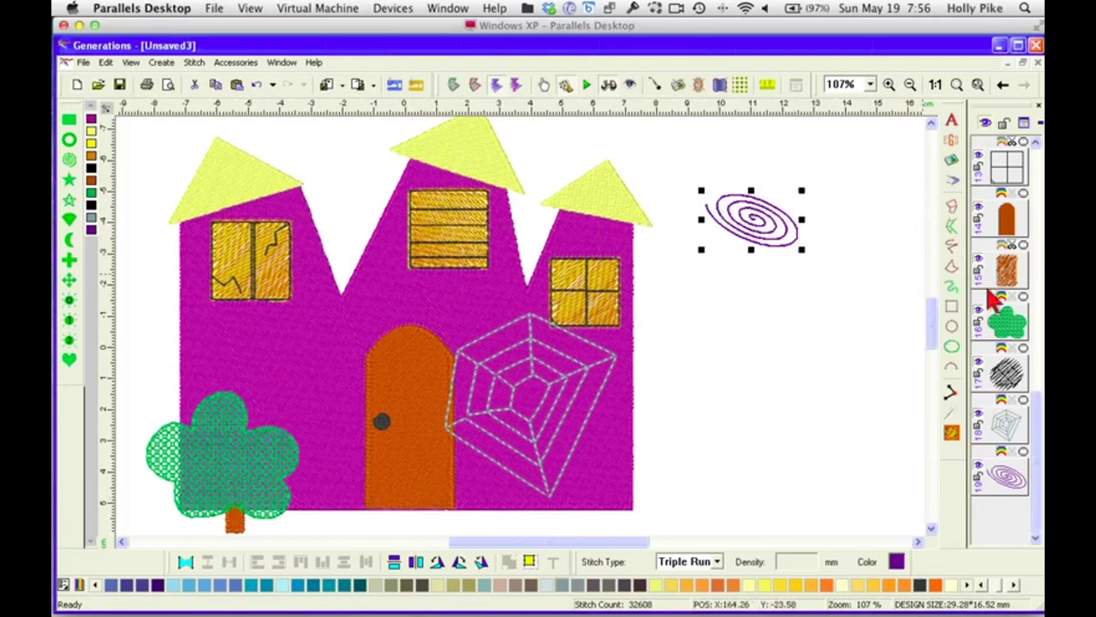
pyautogui.click(953, 331)
pyautogui.moveTo(729, 297); pyautogui.dragTo(782, 349)
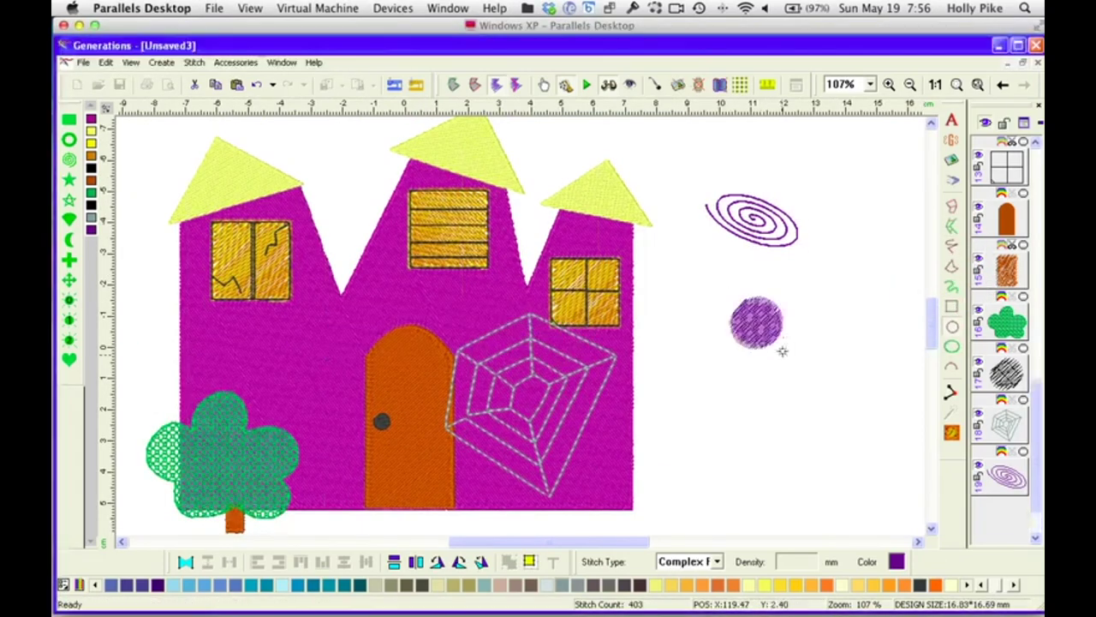
pyautogui.click(896, 561)
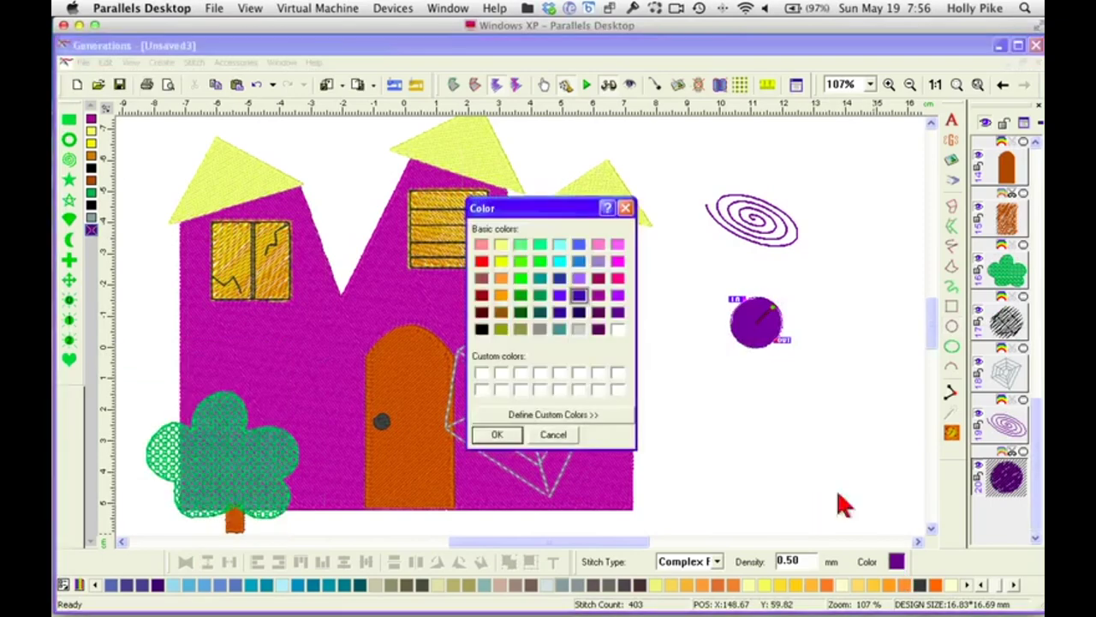
pyautogui.click(514, 434)
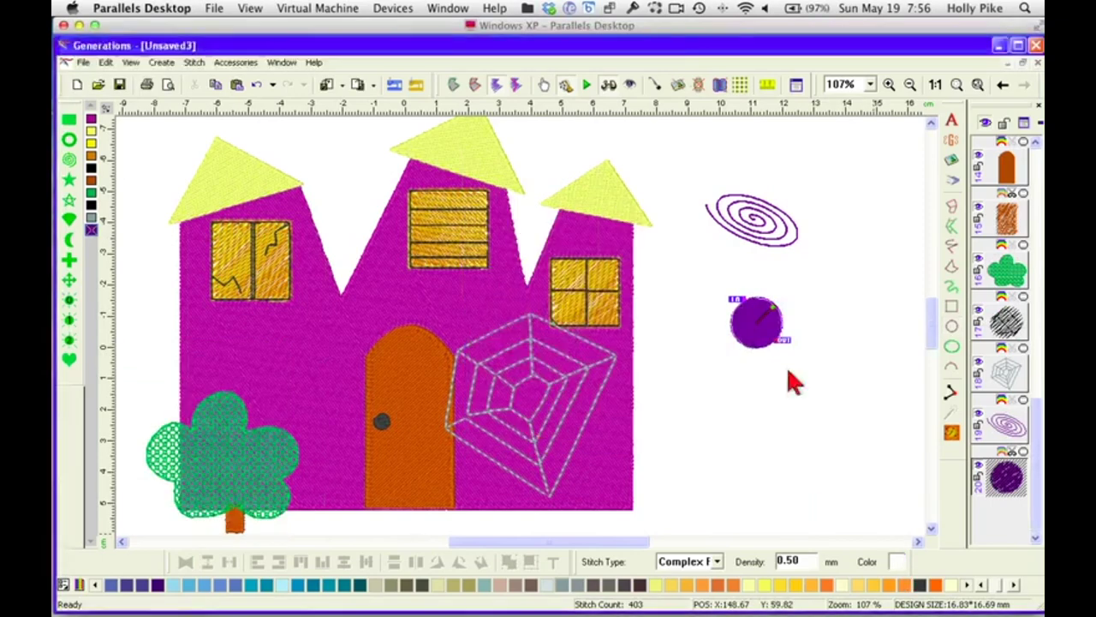
# Draw a freehand ghost body with a wavy hem, about 39 by 43 mm, directly below the white circle
pyautogui.click(952, 267)
pyautogui.moveTo(750, 346); pyautogui.dragTo(747, 356)
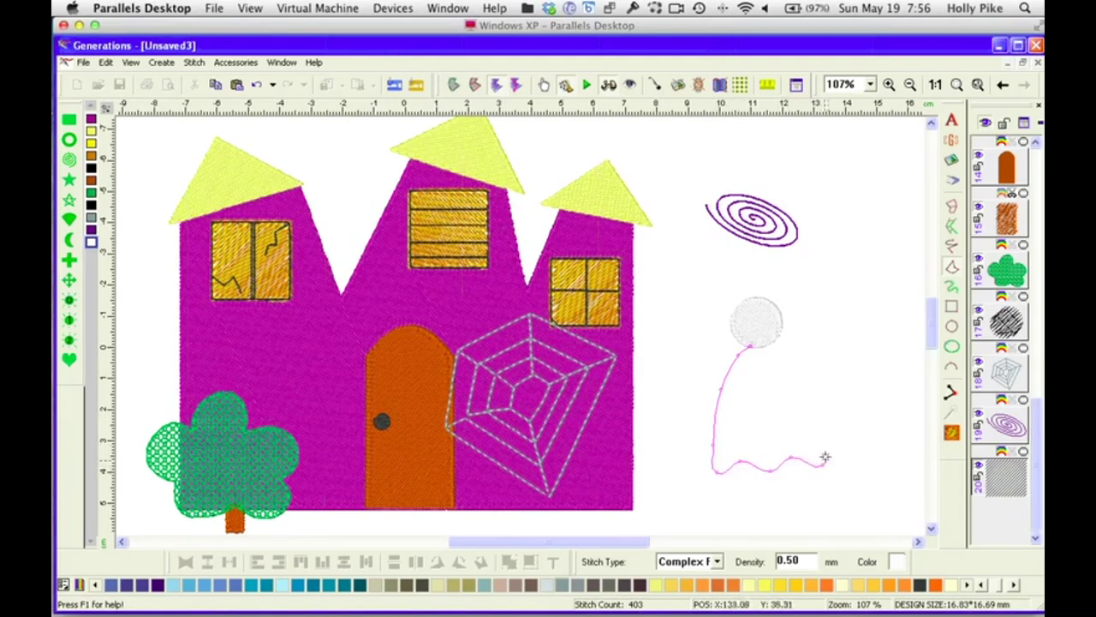
pyautogui.moveTo(825, 457)
pyautogui.mouseDown()
pyautogui.moveTo(824, 414)
pyautogui.moveTo(801, 385)
pyautogui.mouseUp()
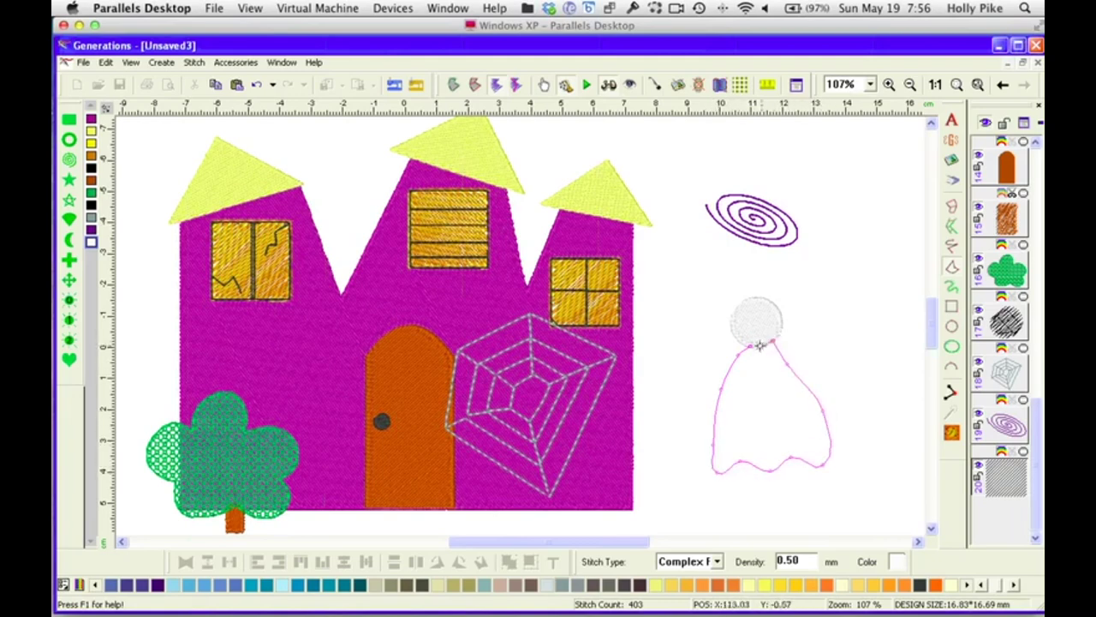
pyautogui.moveTo(759, 346); pyautogui.dragTo(760, 341)
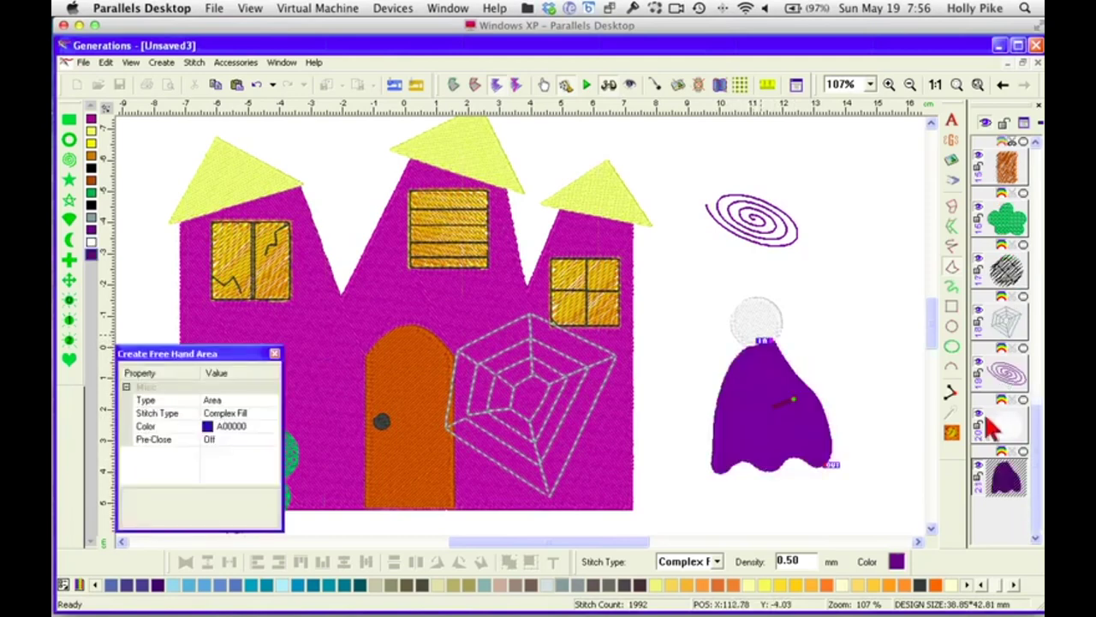
pyautogui.press('Escape')
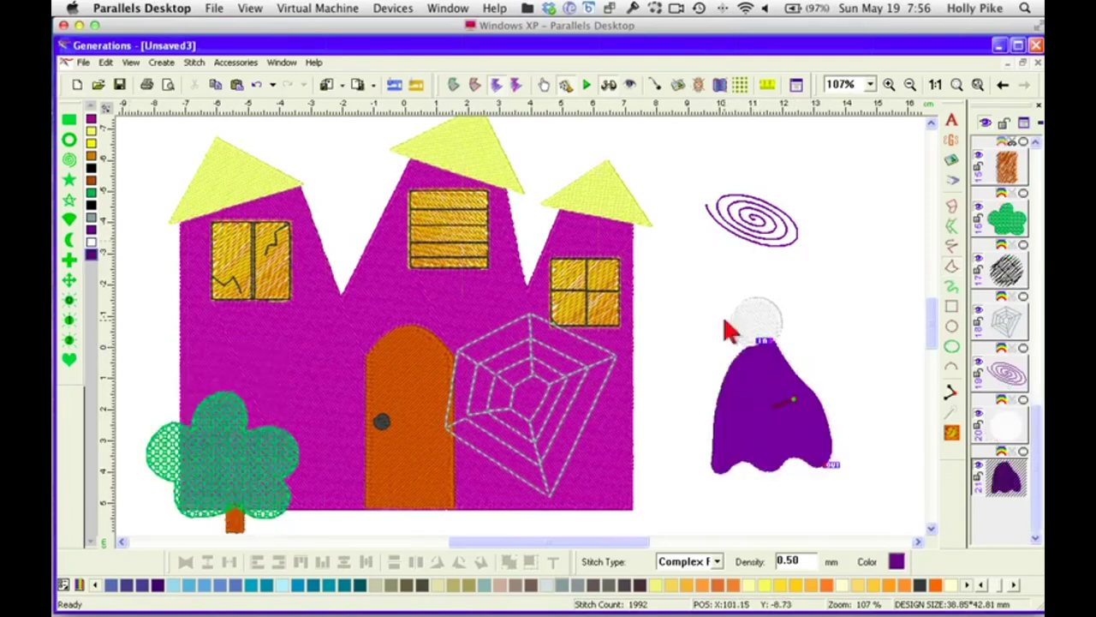
# Recolor the ghost's body white and place the head circle after the body in the stitching sequence
pyautogui.click(91, 241)
pyautogui.click(1004, 425)
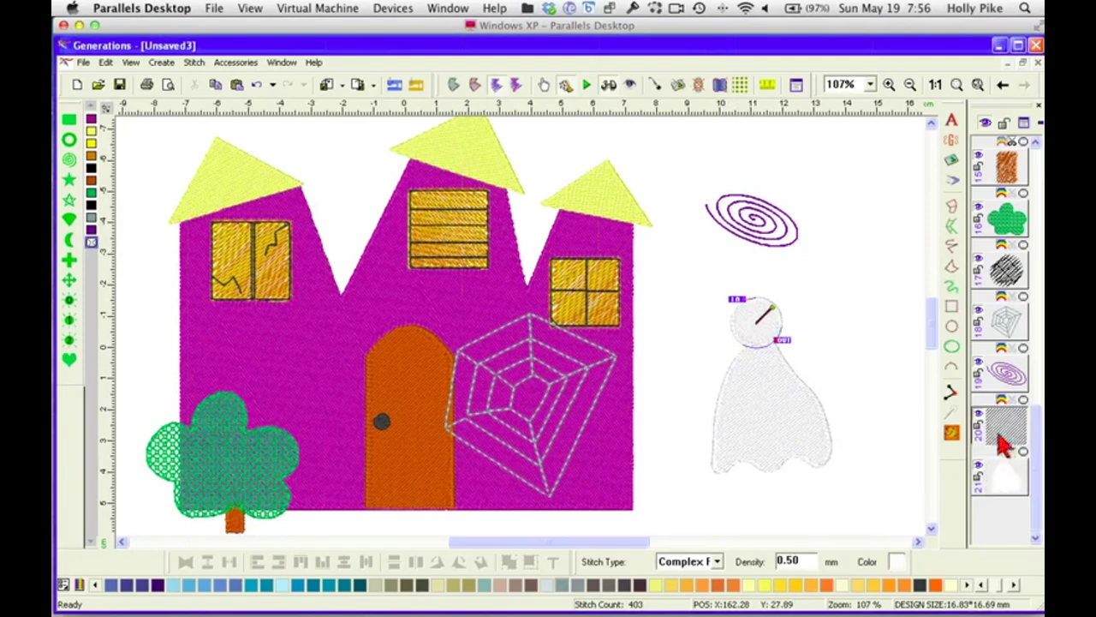
pyautogui.moveTo(1004, 441); pyautogui.dragTo(1001, 503)
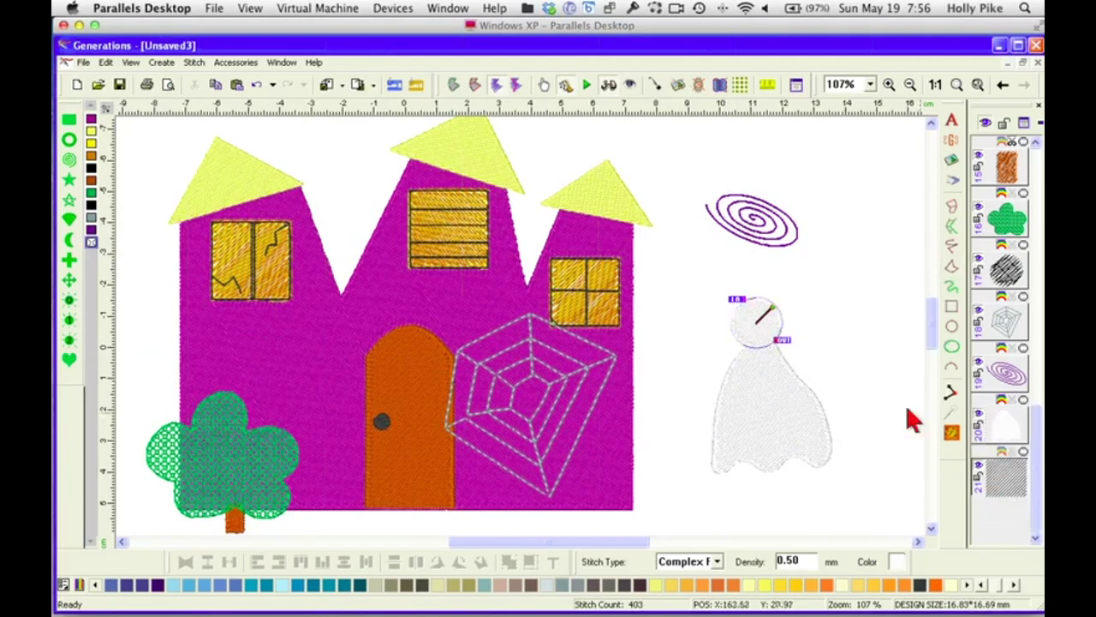
# Shrink the grouped ghost head and body to about 27 by 40 mm and move them into the gap between the first two roofs
pyautogui.click(758, 332)
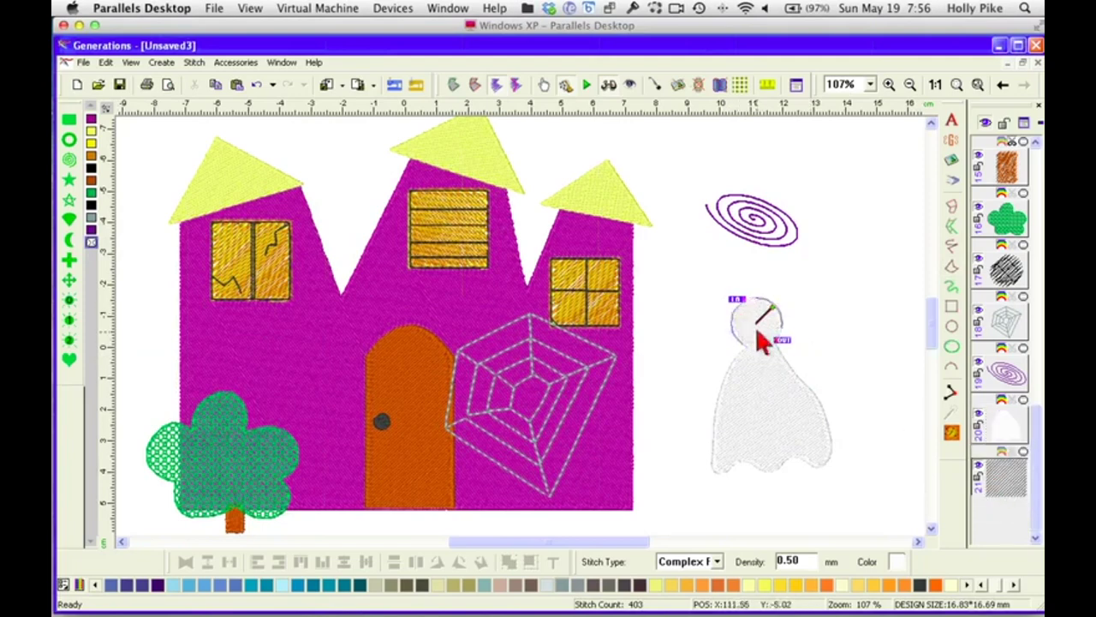
pyautogui.keyDown('ctrl'); pyautogui.click(776, 397); pyautogui.keyUp('ctrl')
pyautogui.click(510, 561)
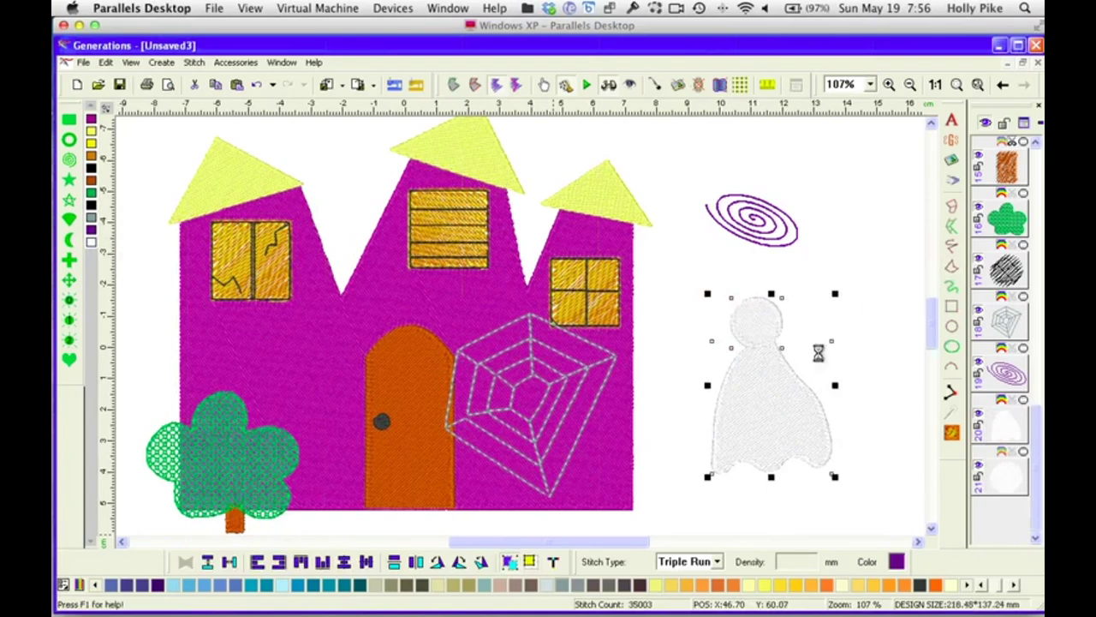
pyautogui.moveTo(832, 293); pyautogui.dragTo(798, 334)
pyautogui.moveTo(762, 431); pyautogui.dragTo(357, 245)
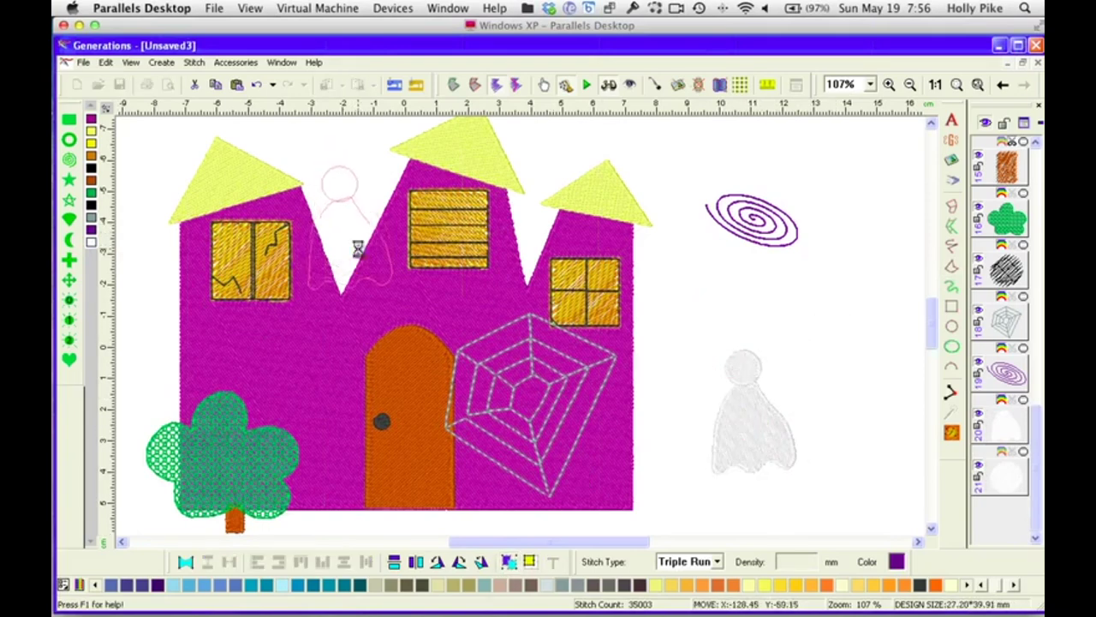
# Move the ghost's body and head to the start of the stitching sequence so they sew behind the house
pyautogui.click(1008, 433)
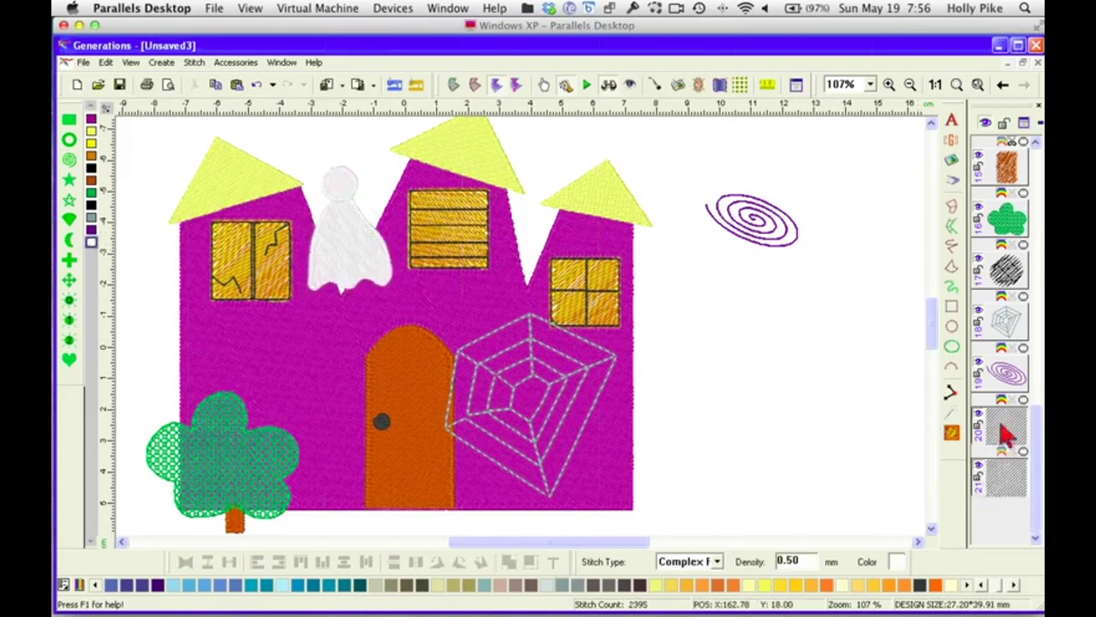
pyautogui.rightClick(1007, 432)
pyautogui.click(970, 453)
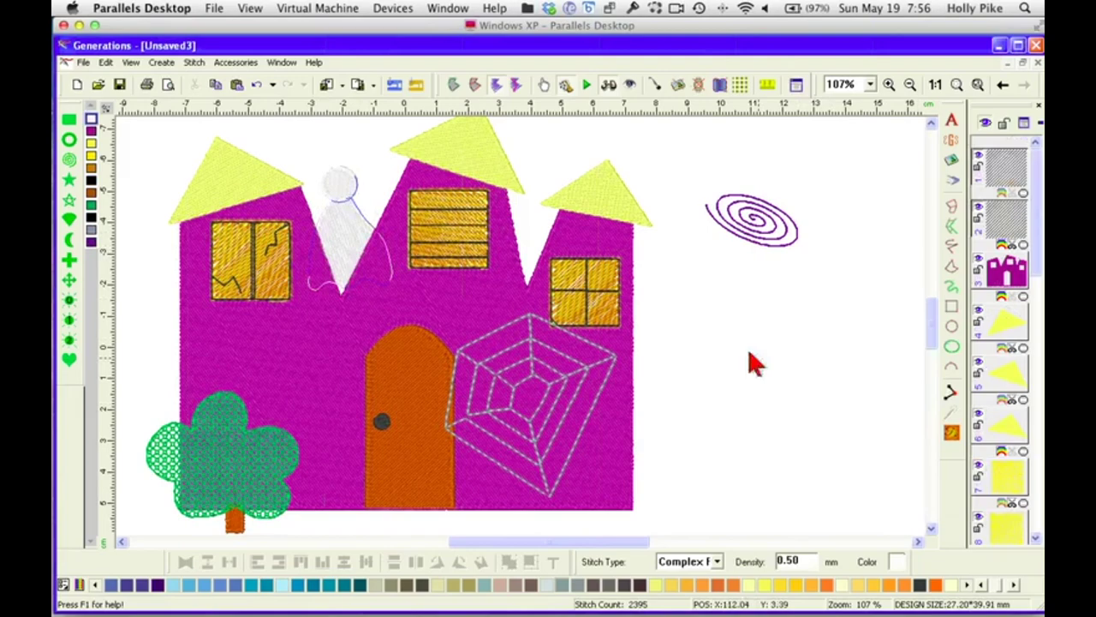
pyautogui.click(720, 318)
# Draw a Complex Fill circle about 3 by 3 mm on the ghost's head as the first eye
pyautogui.click(869, 84)
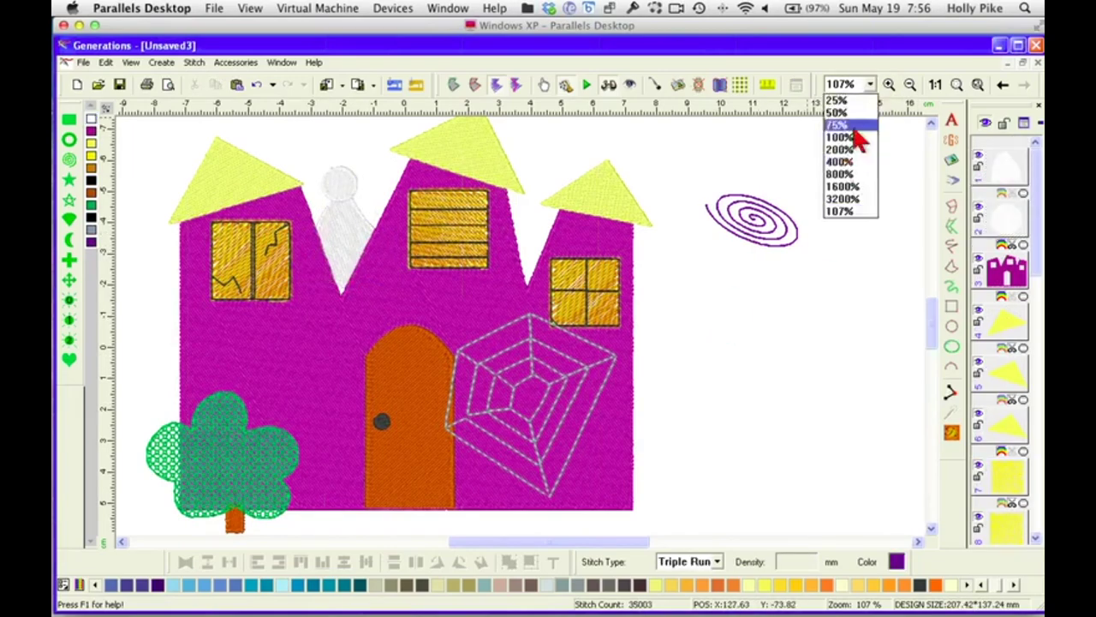
pyautogui.click(848, 152)
pyautogui.scroll(5, 932, 296)
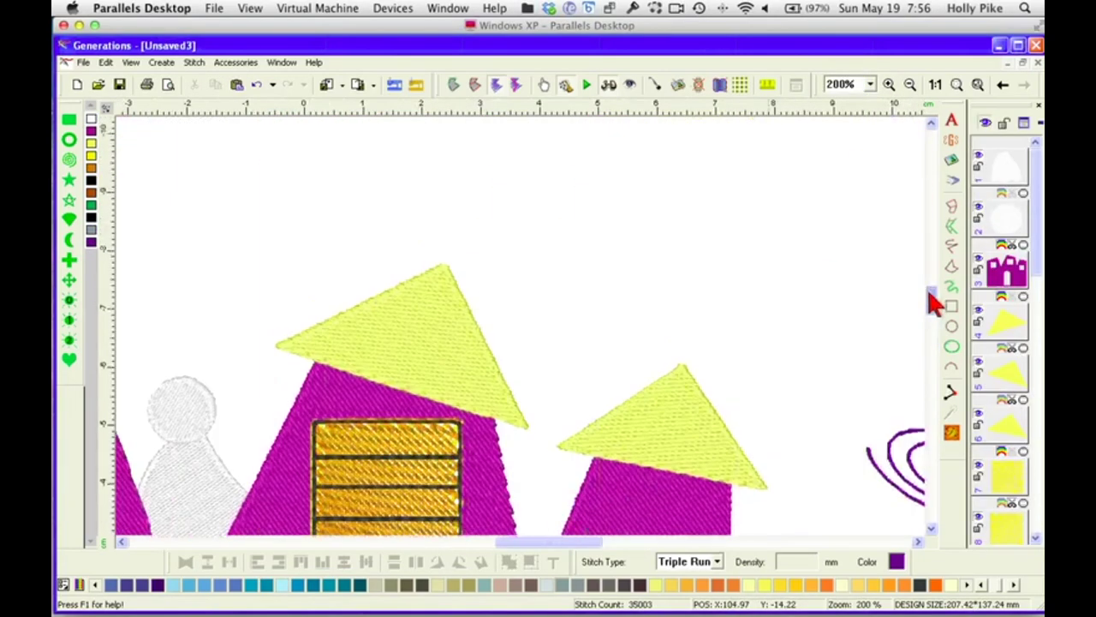
pyautogui.moveTo(536, 542); pyautogui.dragTo(505, 542)
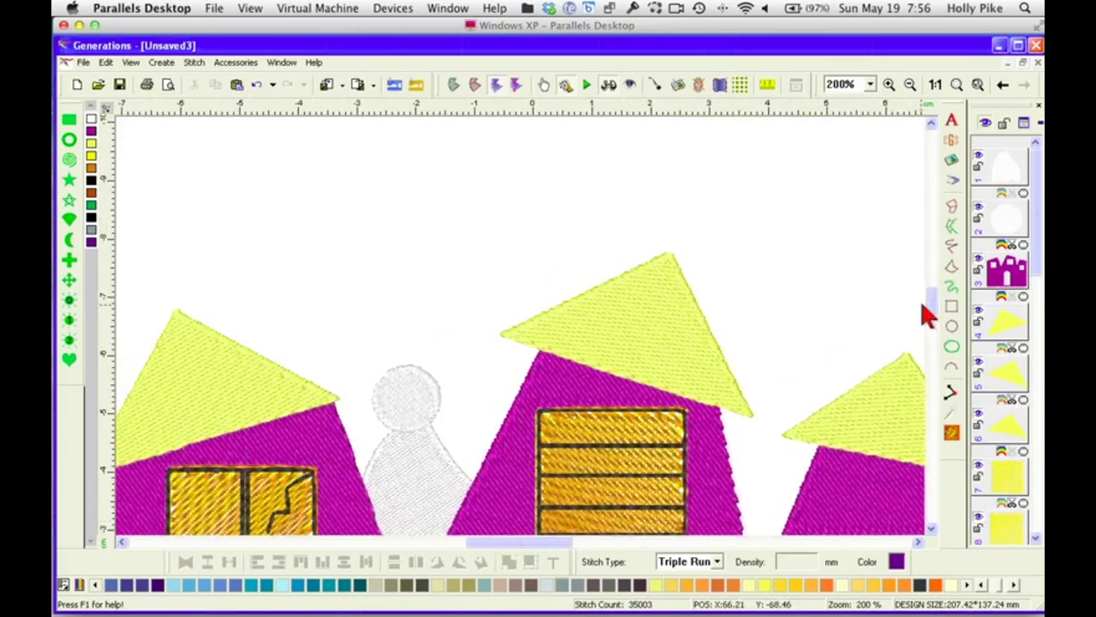
pyautogui.moveTo(931, 299); pyautogui.dragTo(930, 305)
pyautogui.click(952, 325)
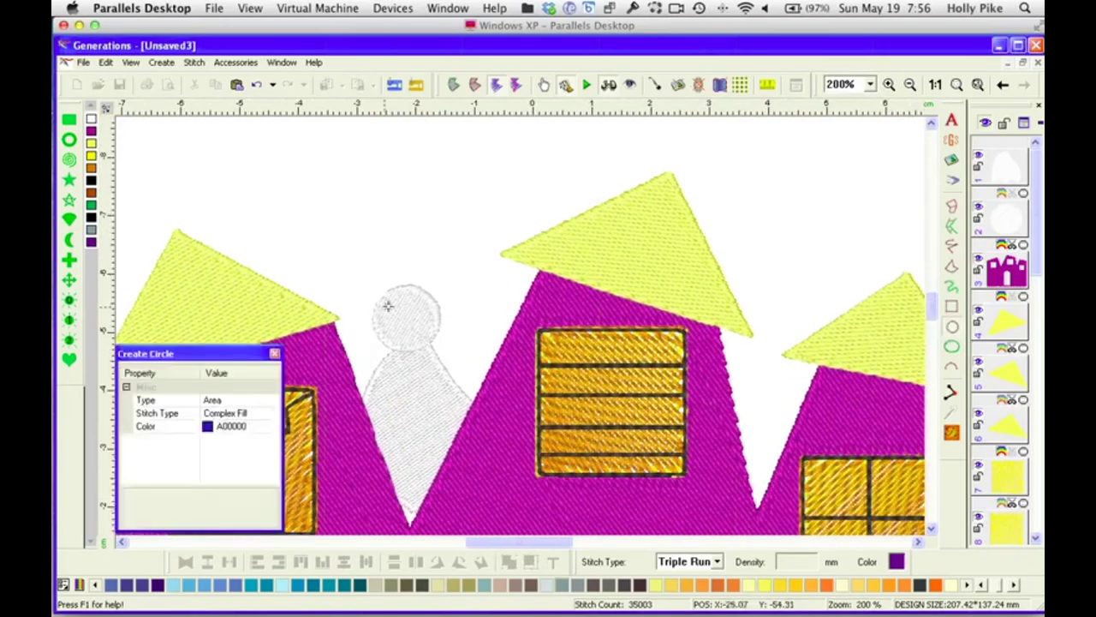
pyautogui.moveTo(393, 313); pyautogui.dragTo(408, 301)
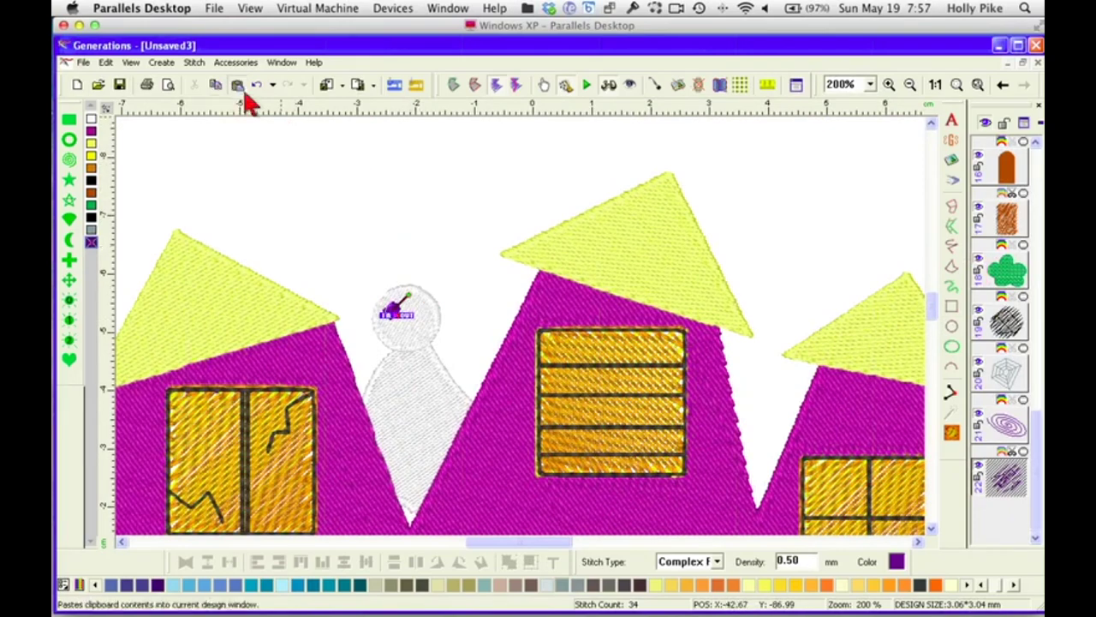
# Add two copies of the eye circle, one beside it as the second eye and one centered below as the mouth
pyautogui.moveTo(395, 311); pyautogui.dragTo(420, 310)
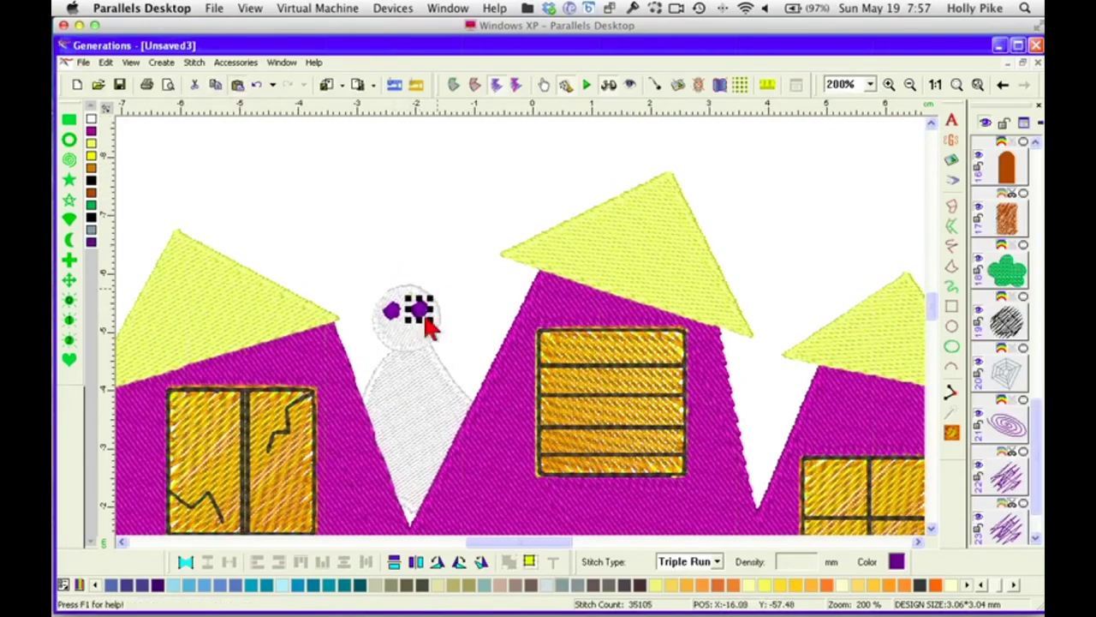
pyautogui.moveTo(419, 309); pyautogui.dragTo(406, 335)
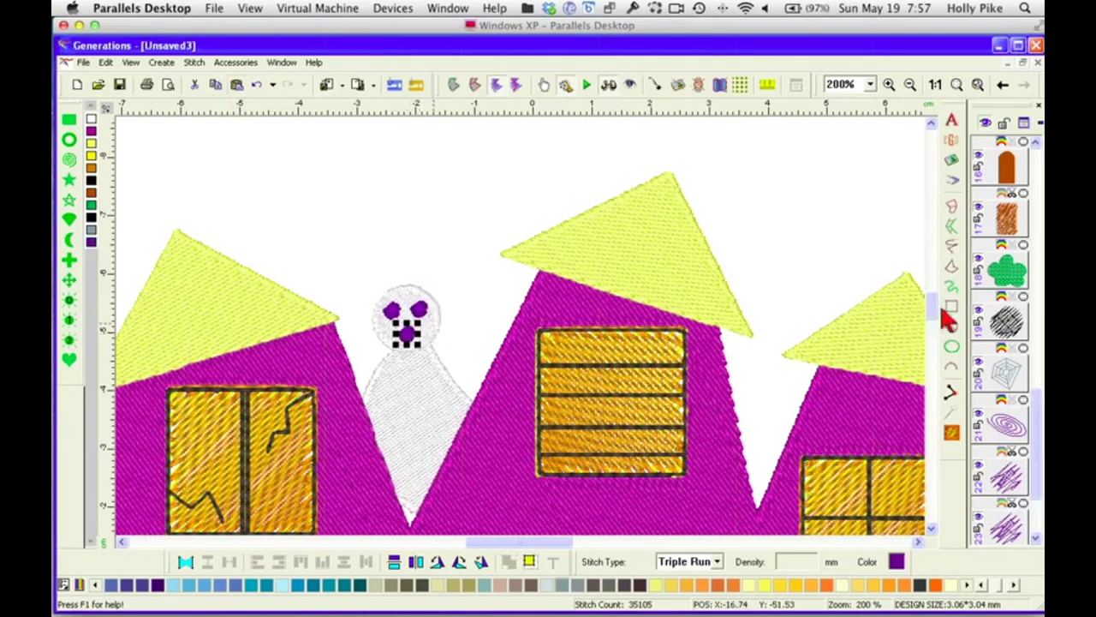
pyautogui.click(935, 85)
pyautogui.press('Escape')
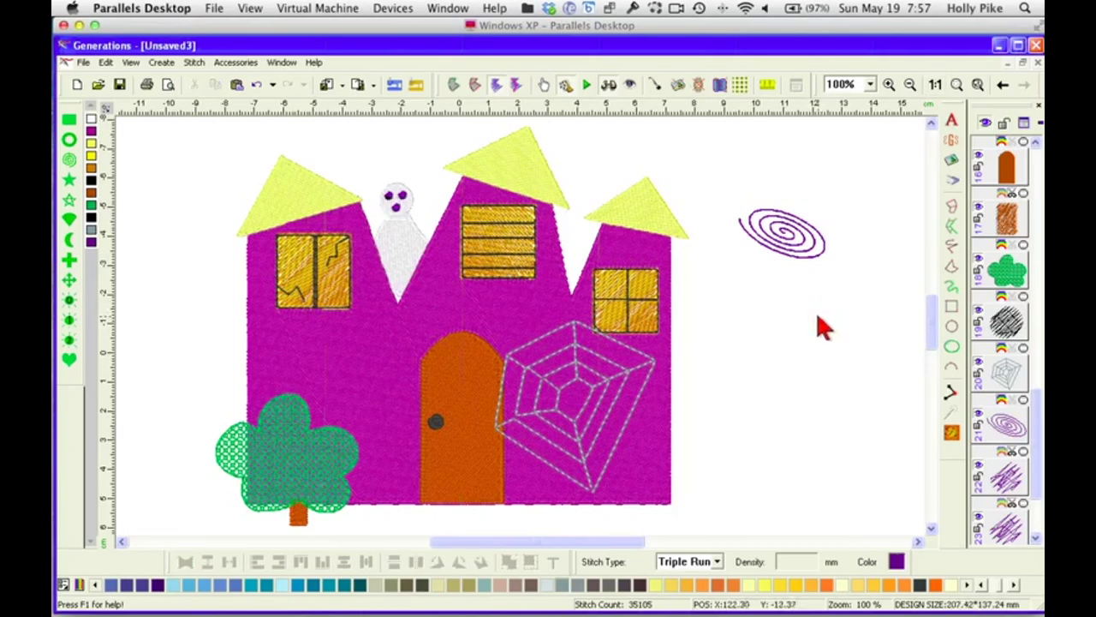
# Create a void in the ghost's body where the house wall overlaps it and regenerate the stitches
pyautogui.click(409, 257)
pyautogui.click(453, 85)
pyautogui.rightClick(412, 252)
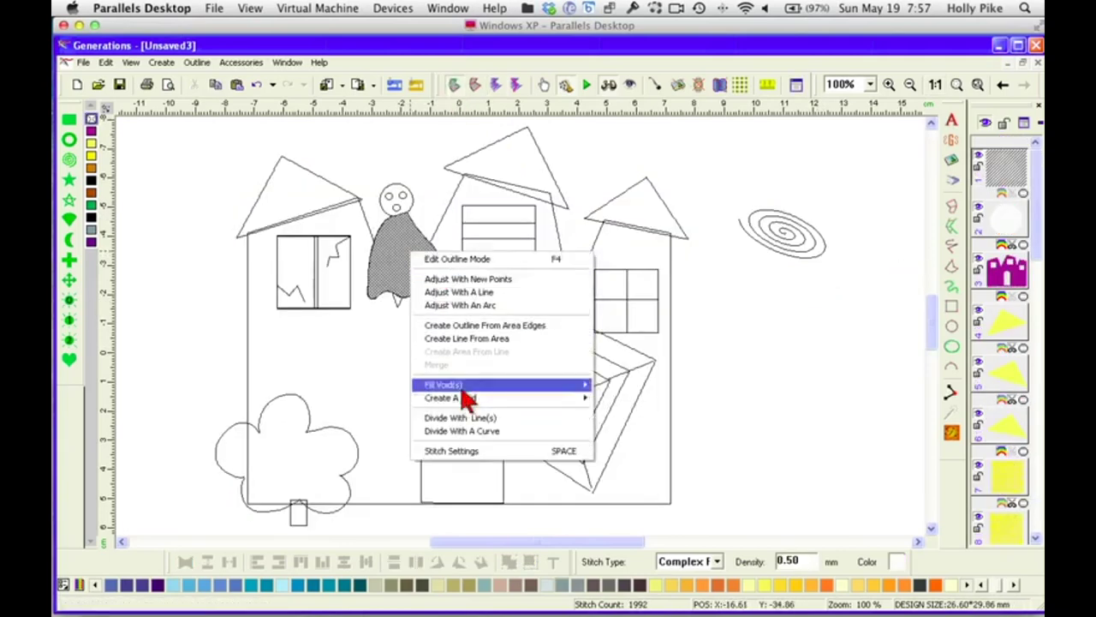
pyautogui.moveTo(454, 397)
pyautogui.click(648, 396)
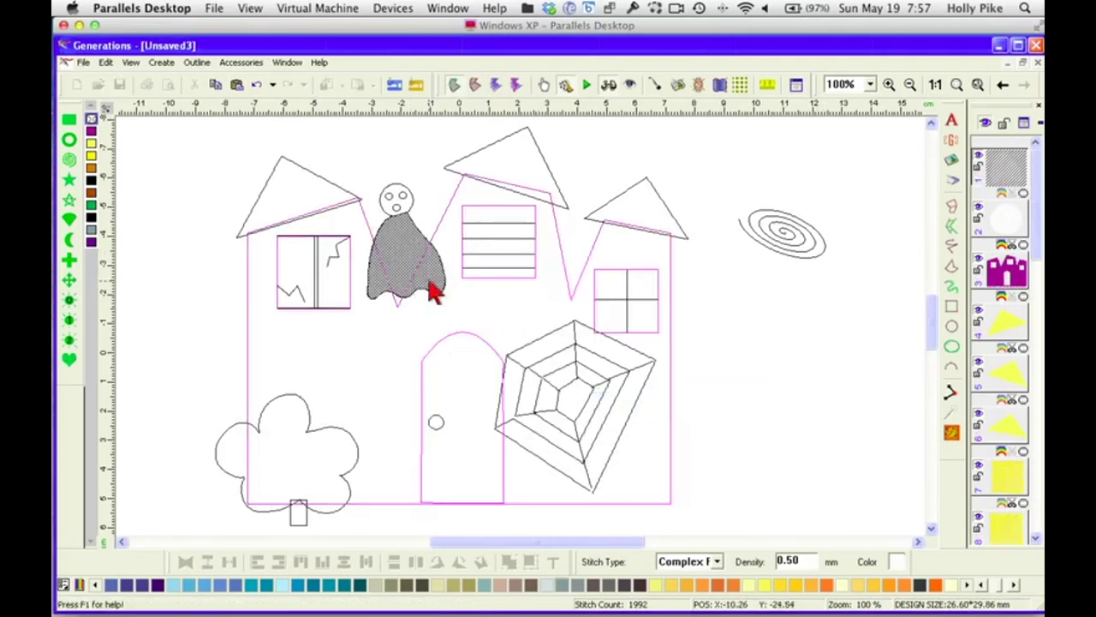
pyautogui.click(951, 432)
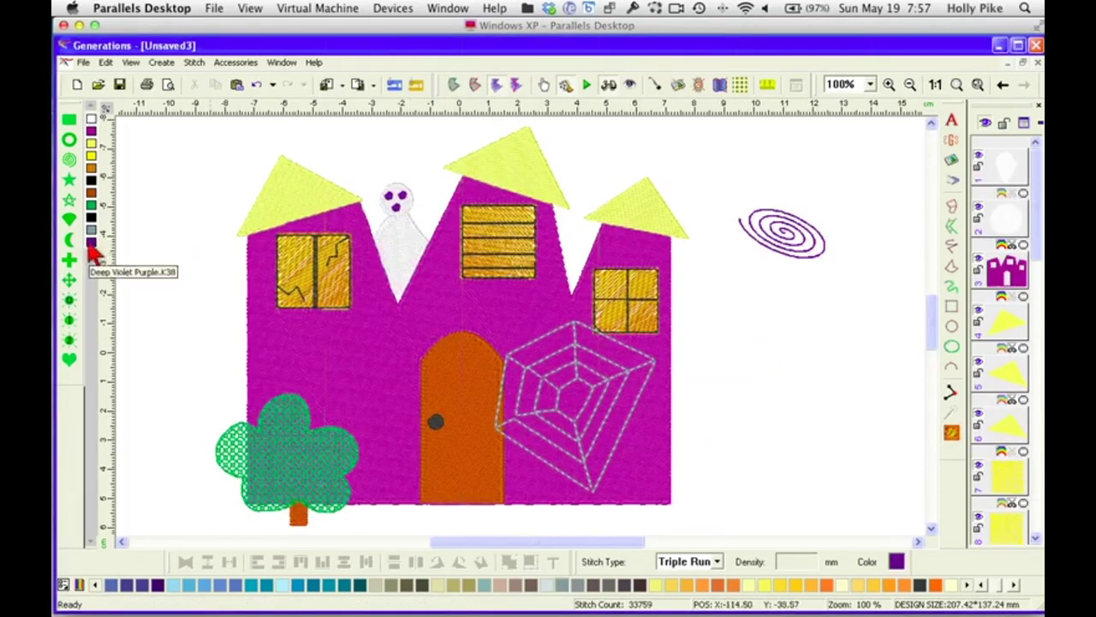
# Recolor the spiral and the ghost's eyes and mouth black and regenerate their stitches
pyautogui.click(92, 218)
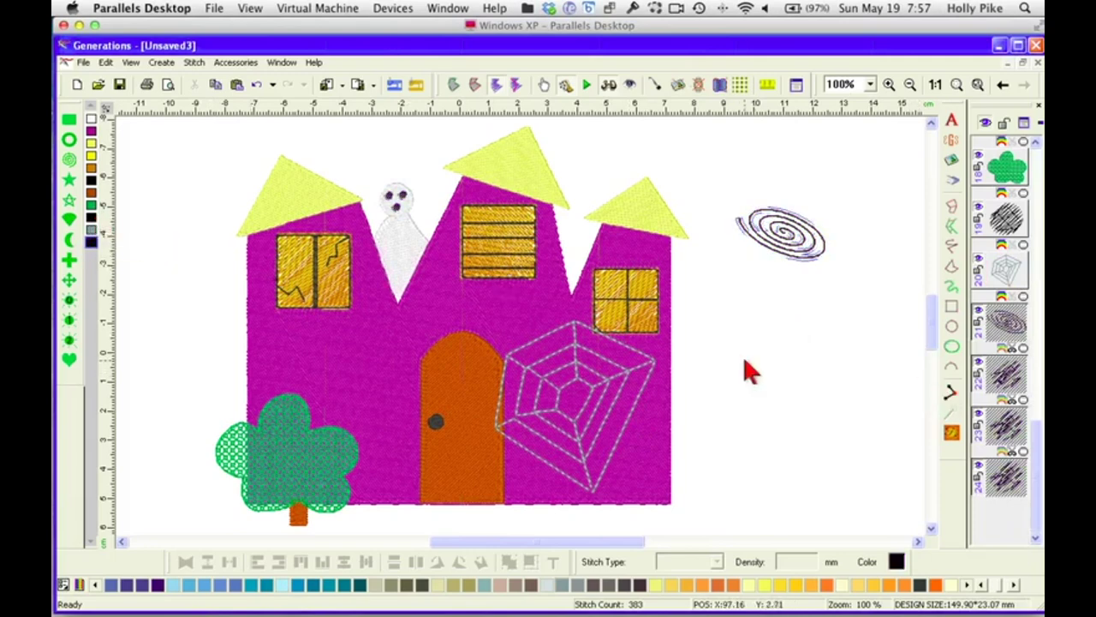
pyautogui.click(950, 433)
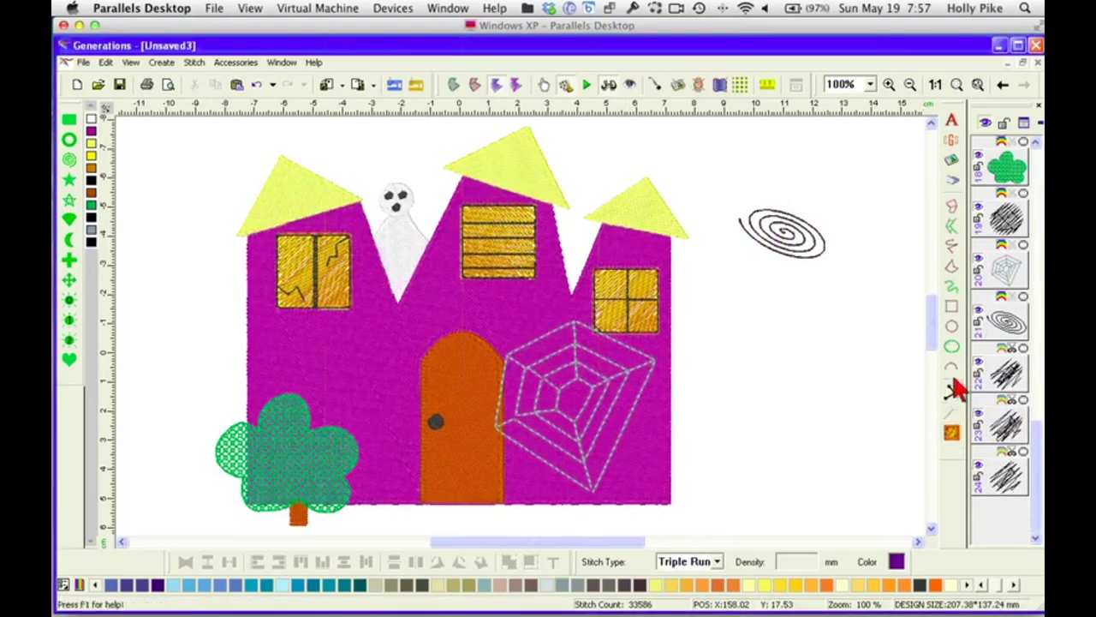
# Draw a Complex Fill oval about 8 by 11.5 mm on the upper part of the spider web, below the four-pane window
pyautogui.moveTo(931, 319); pyautogui.dragTo(931, 319)
pyautogui.scroll(-1, 935, 332)
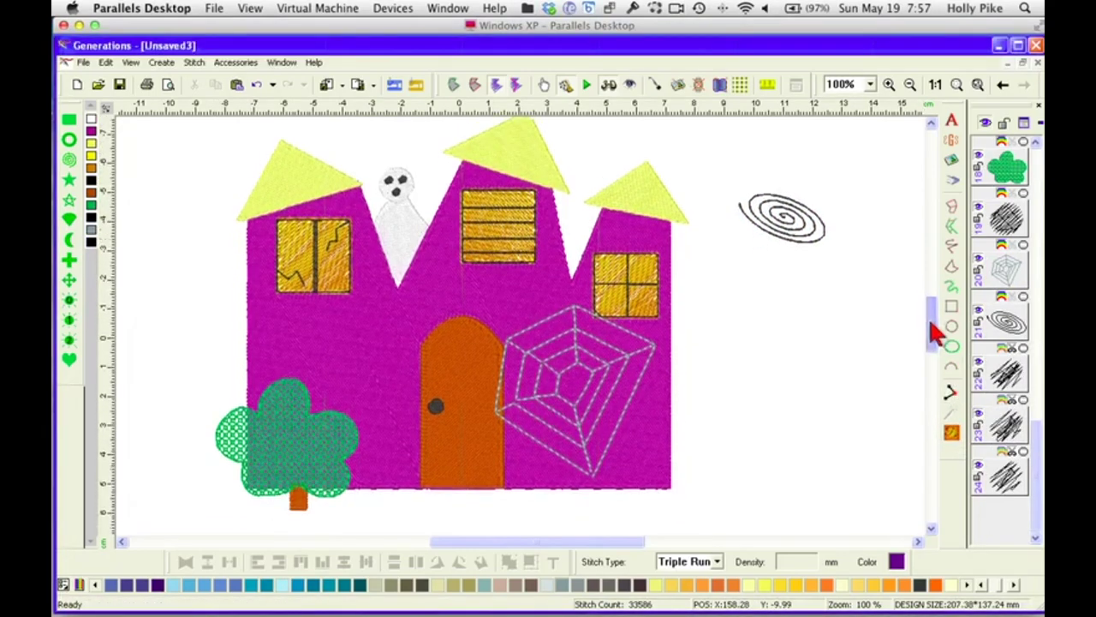
pyautogui.click(869, 84)
pyautogui.click(842, 151)
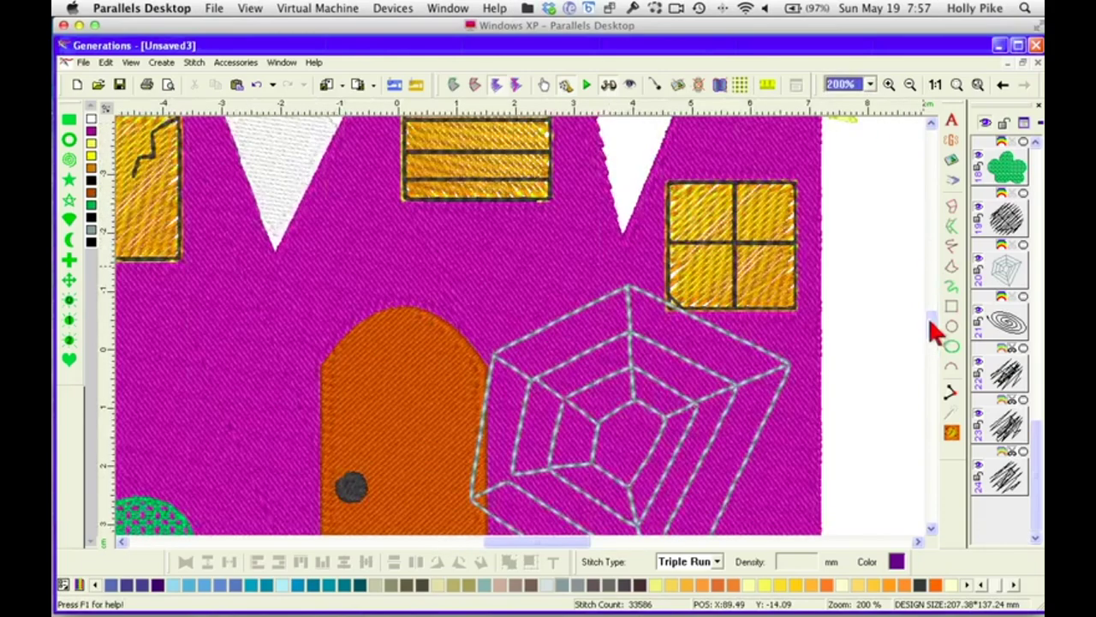
pyautogui.scroll(-4, 935, 329)
pyautogui.click(952, 332)
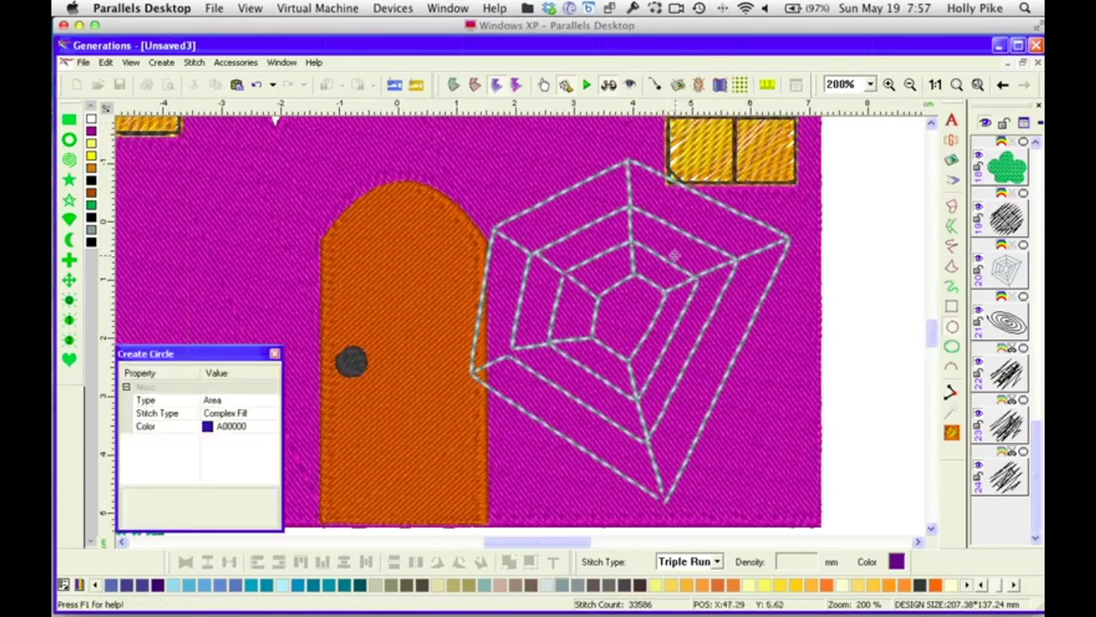
pyautogui.moveTo(674, 255); pyautogui.dragTo(683, 264)
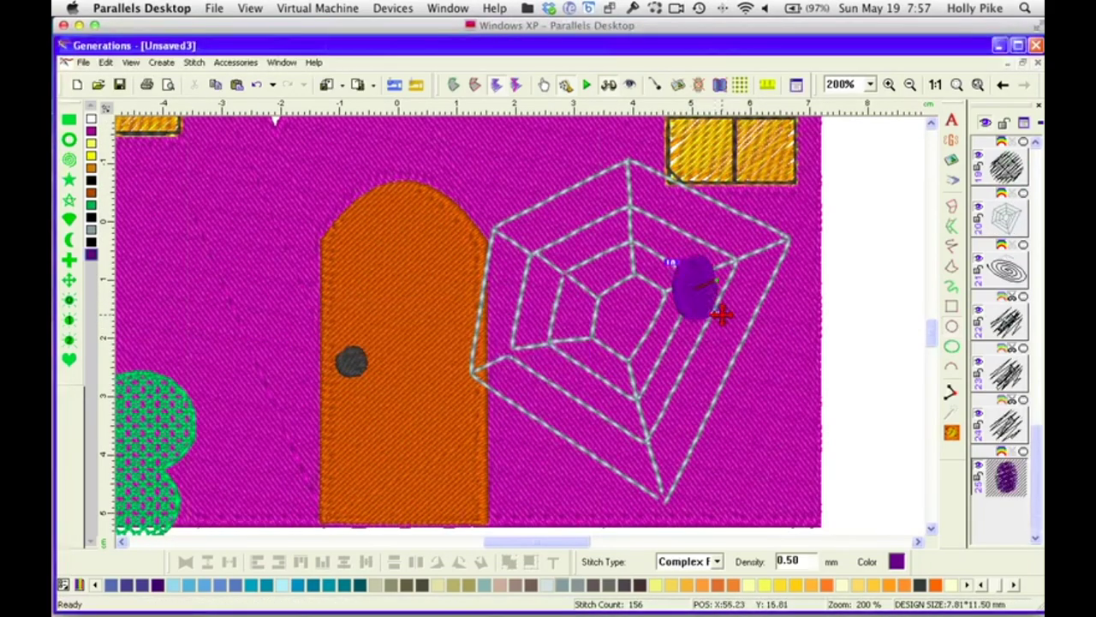
# Set the color of the oval on the spider web to black
pyautogui.click(896, 562)
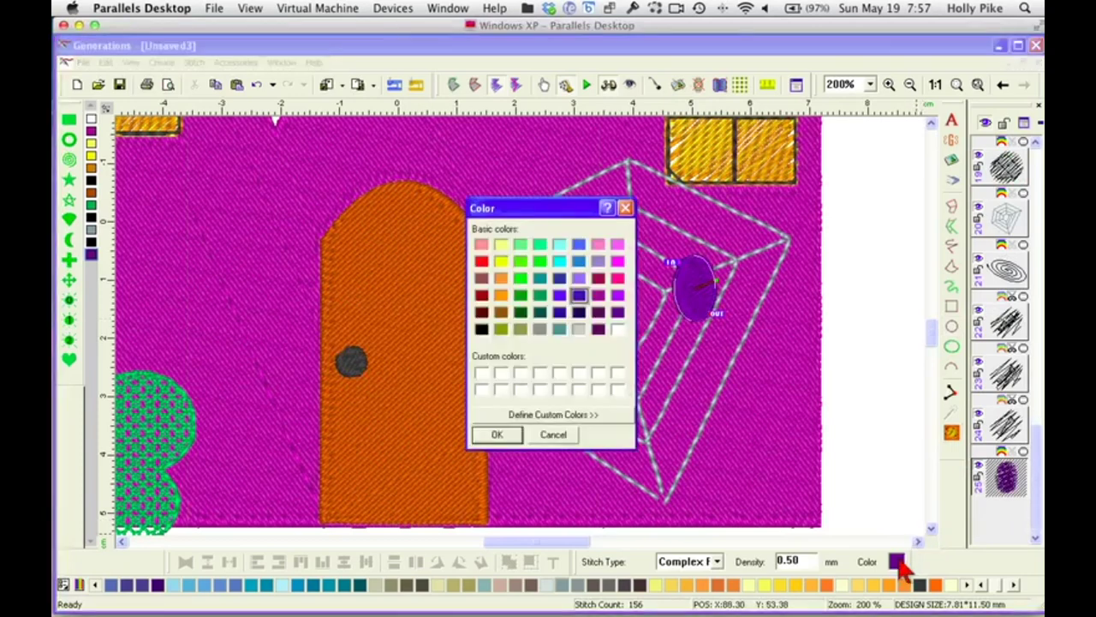
pyautogui.click(482, 331)
pyautogui.click(513, 437)
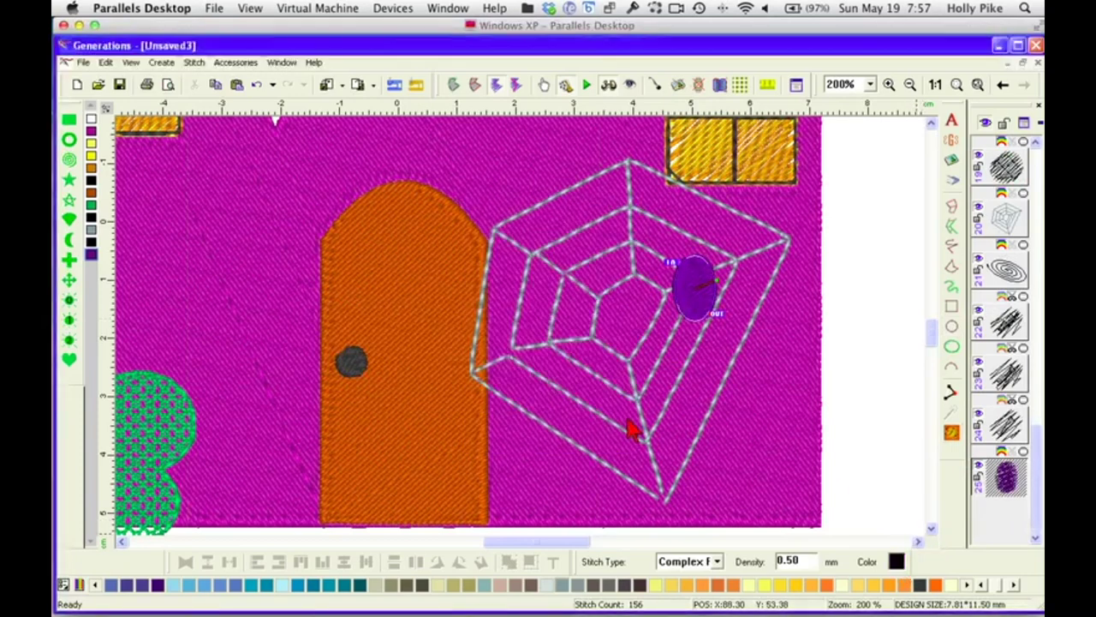
# Draw four bent Triple Run legs freehand along the right side of the spider's black oval body
pyautogui.click(847, 346)
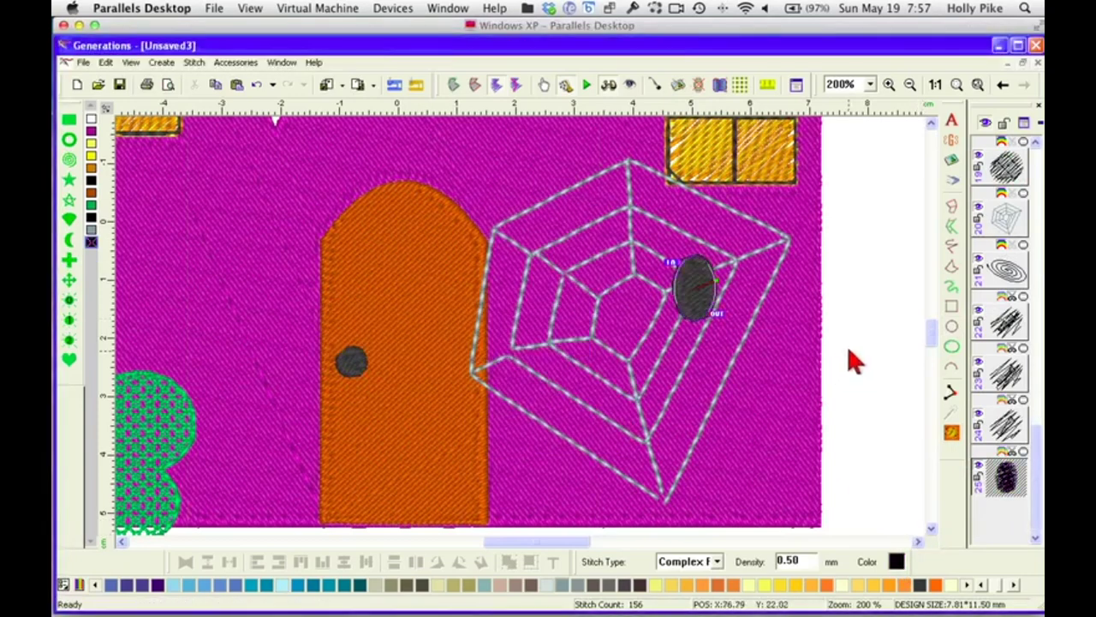
pyautogui.click(952, 248)
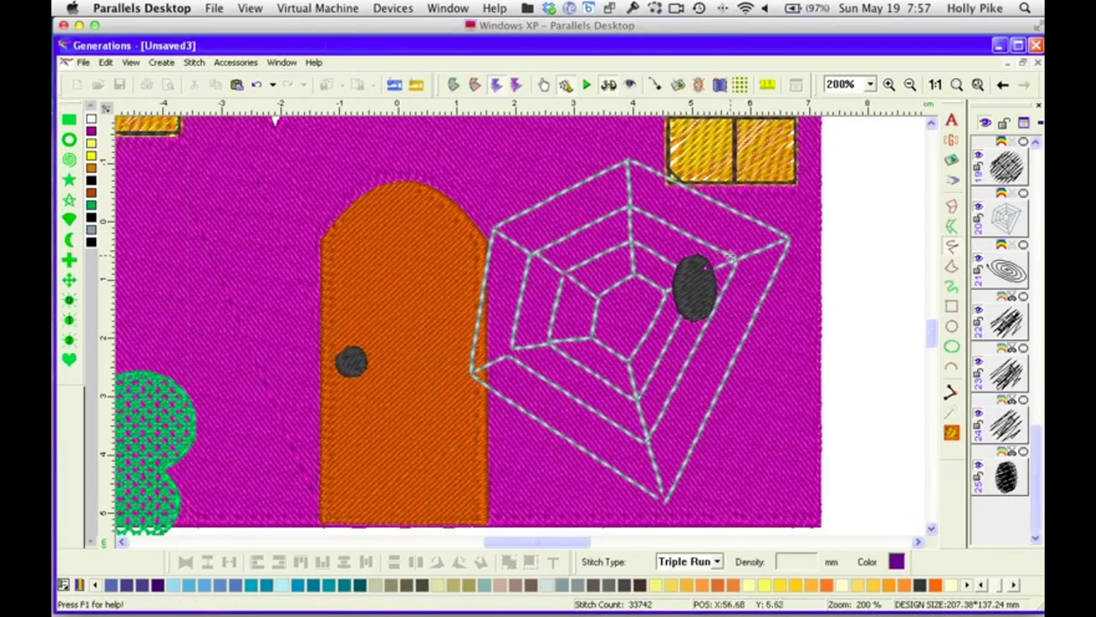
pyautogui.moveTo(732, 257); pyautogui.dragTo(724, 246)
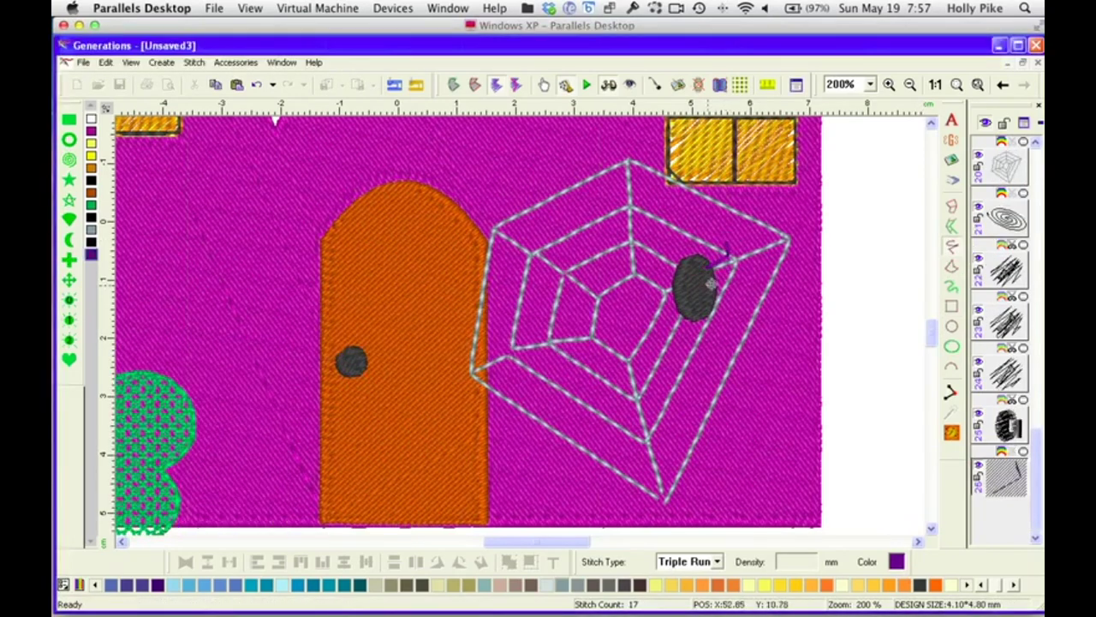
pyautogui.moveTo(730, 272)
pyautogui.mouseDown()
pyautogui.moveTo(717, 295)
pyautogui.moveTo(704, 296)
pyautogui.moveTo(728, 303)
pyautogui.moveTo(734, 291)
pyautogui.moveTo(714, 317)
pyautogui.moveTo(701, 311)
pyautogui.moveTo(729, 317)
pyautogui.mouseUp()
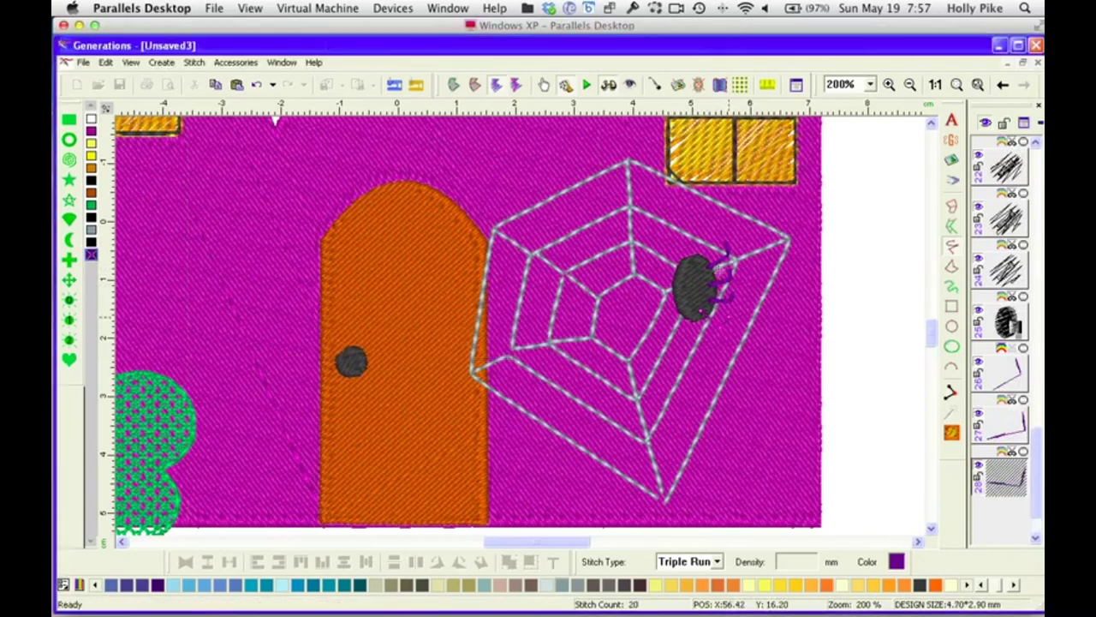
pyautogui.press('Escape')
# Group the four legs on the right side of the spider into one object
pyautogui.click(721, 256)
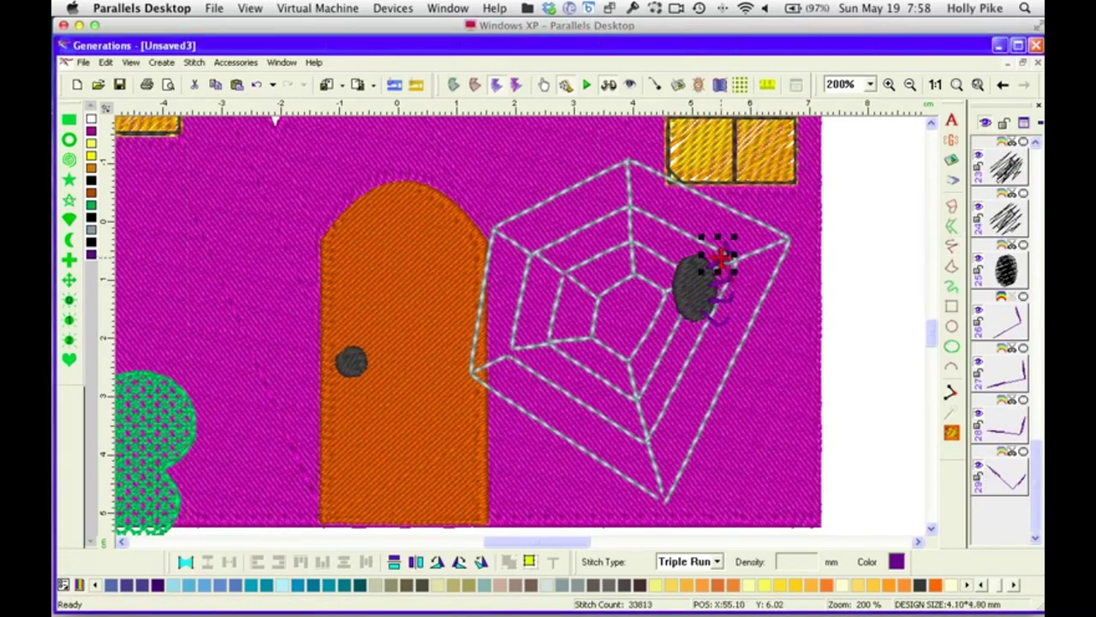
pyautogui.keyDown('ctrl'); pyautogui.click(726, 281); pyautogui.keyUp('ctrl')
pyautogui.keyDown('ctrl'); pyautogui.click(724, 303); pyautogui.keyUp('ctrl')
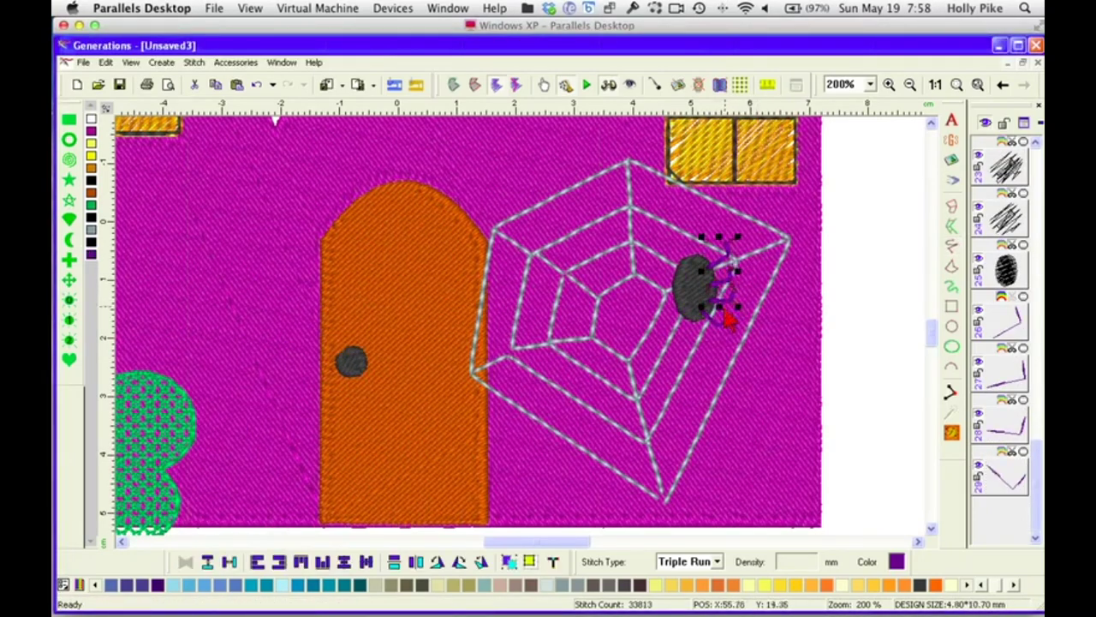
pyautogui.keyDown('ctrl'); pyautogui.click(718, 324); pyautogui.keyUp('ctrl')
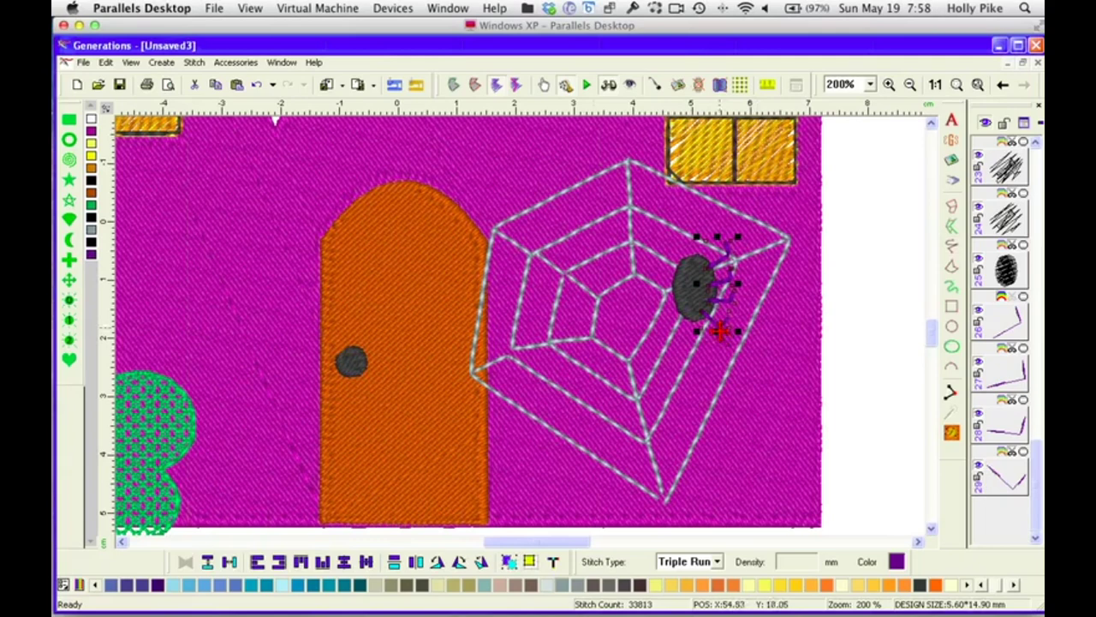
pyautogui.click(509, 562)
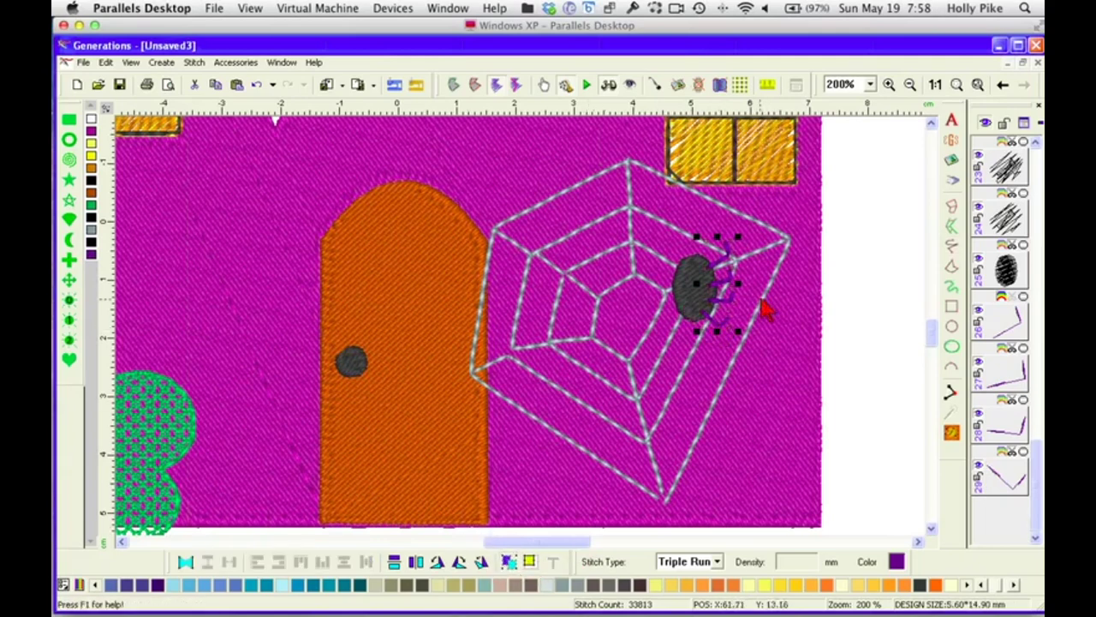
# Duplicate the leg group, mirror it horizontally and place the copy on the left side of the spider's body
pyautogui.click(236, 85)
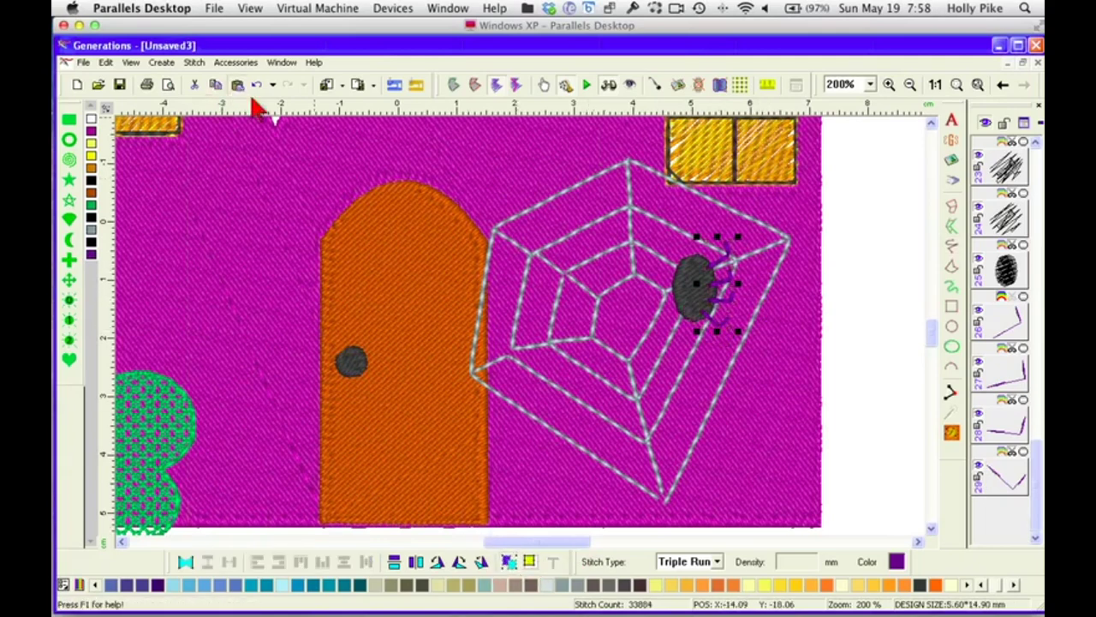
pyautogui.click(419, 563)
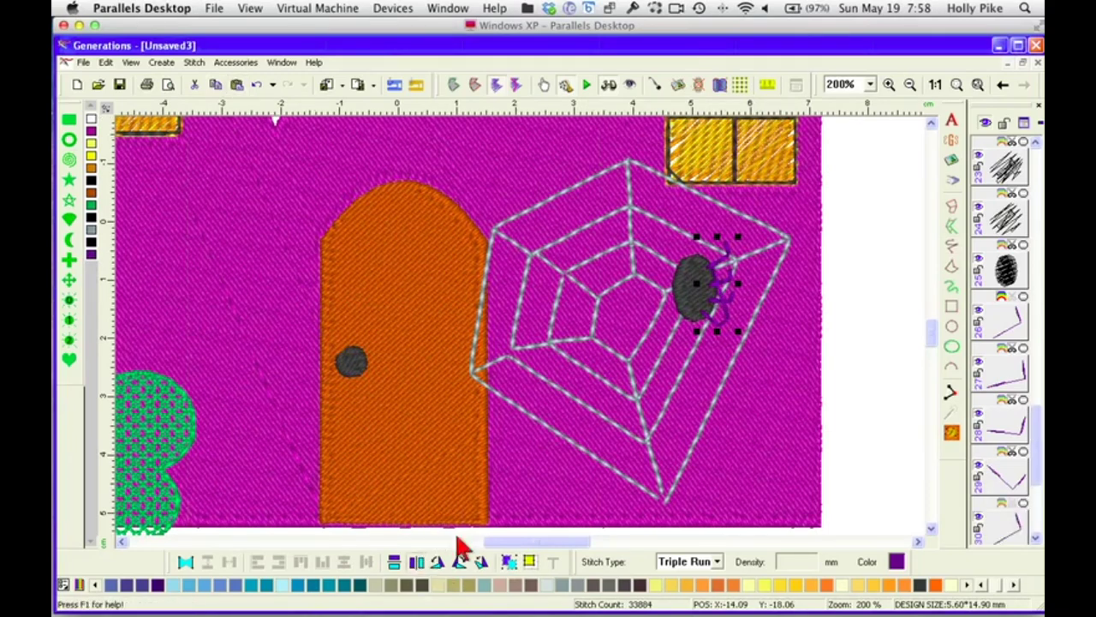
pyautogui.moveTo(722, 291); pyautogui.dragTo(679, 309)
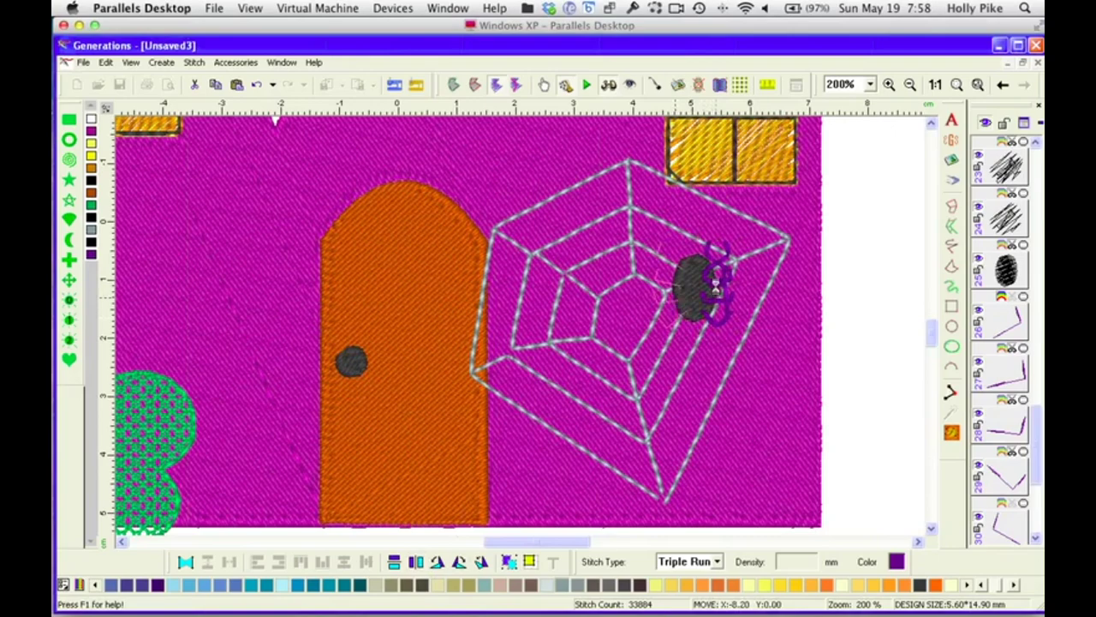
pyautogui.click(848, 312)
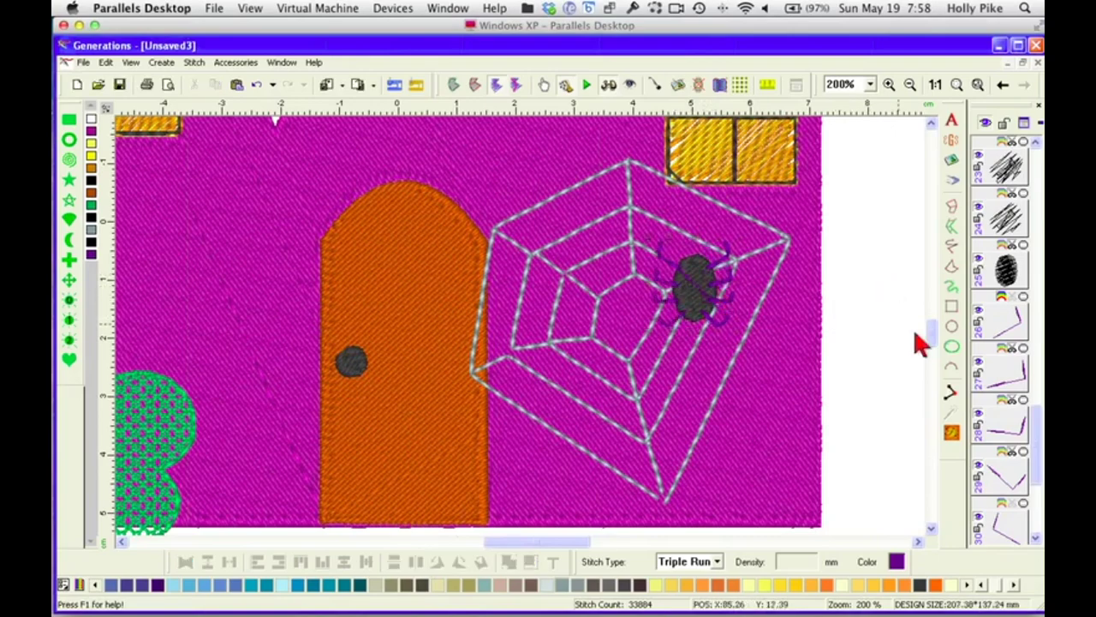
# Draw a U-shaped Triple Run line about 6 by 8.5 mm around the spider's body and combine it with all eight legs into one object
pyautogui.click(952, 433)
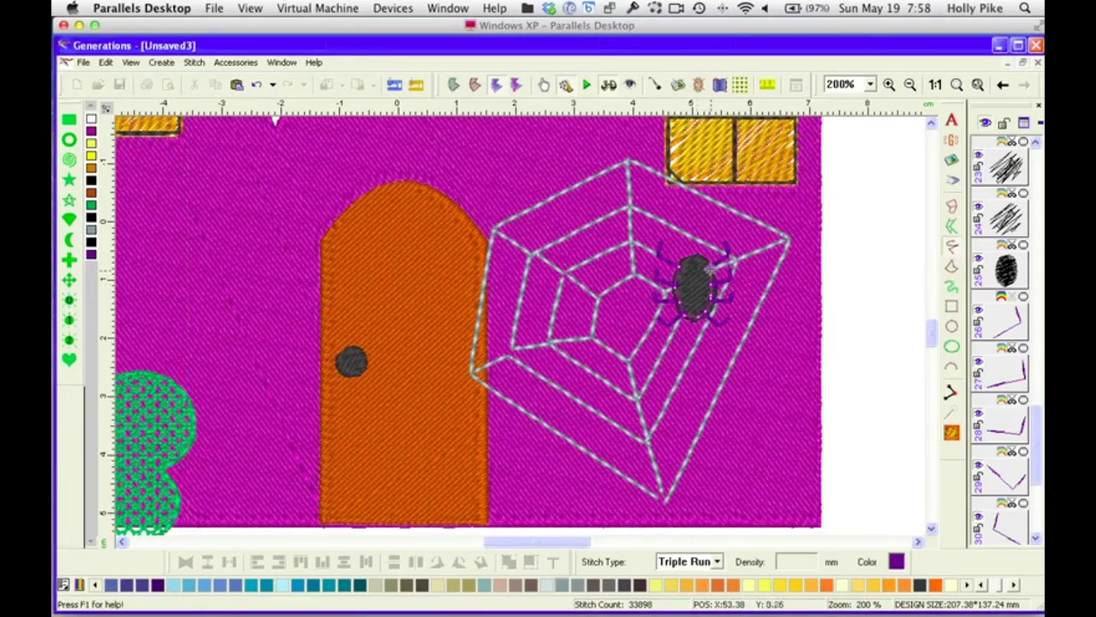
pyautogui.click(709, 267)
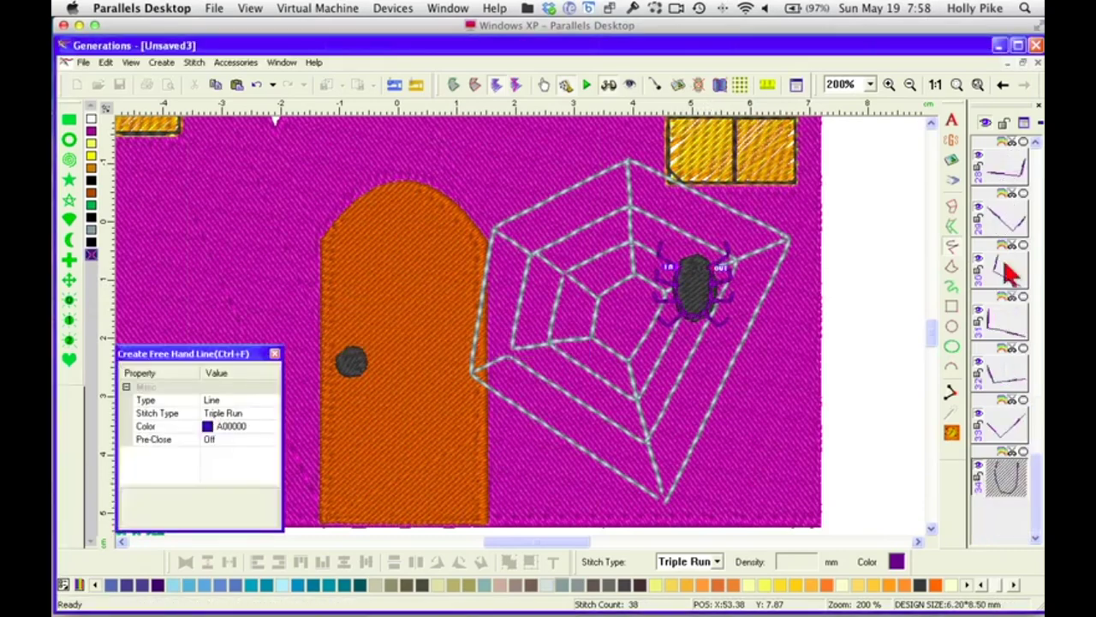
pyautogui.scroll(5, 1035, 480)
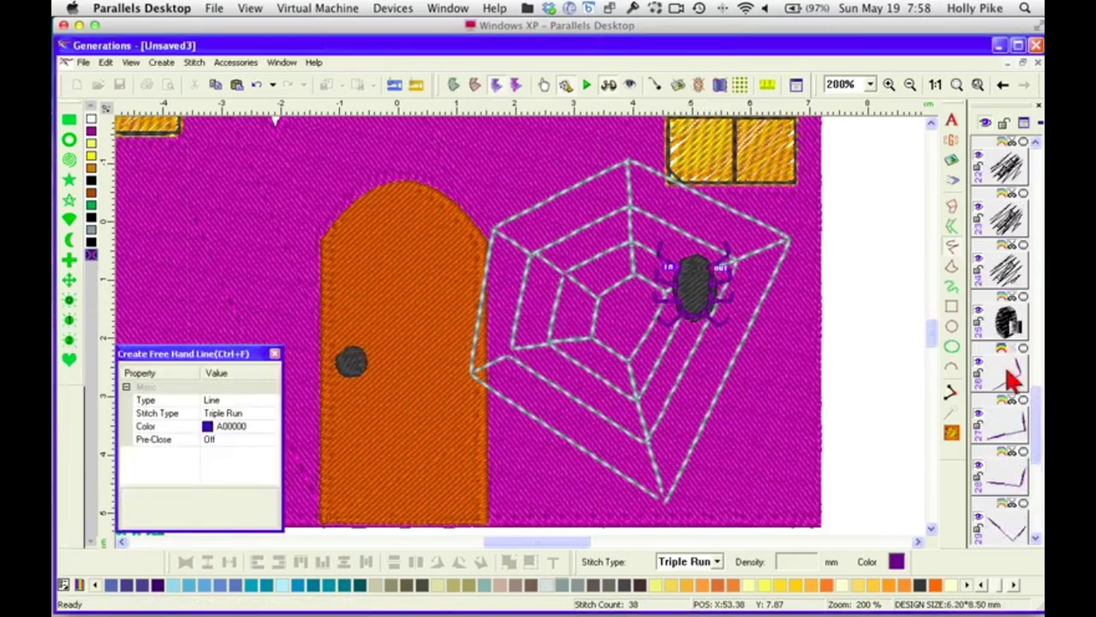
pyautogui.keyDown('shift'); pyautogui.click(1009, 379); pyautogui.keyUp('shift')
pyautogui.press('F4')
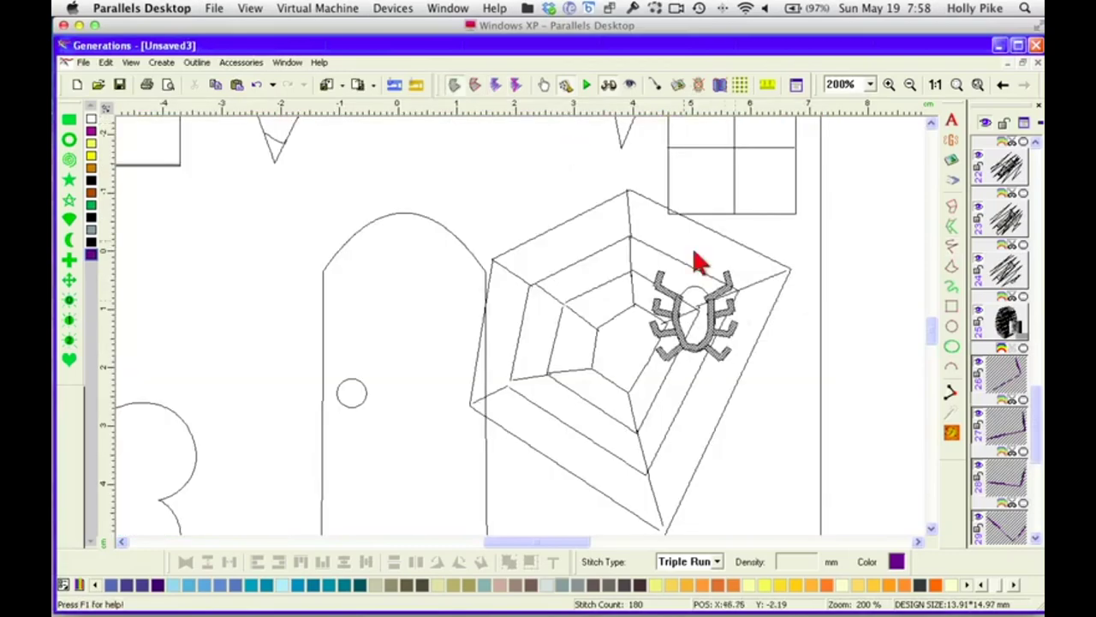
pyautogui.rightClick(725, 297)
pyautogui.click(751, 409)
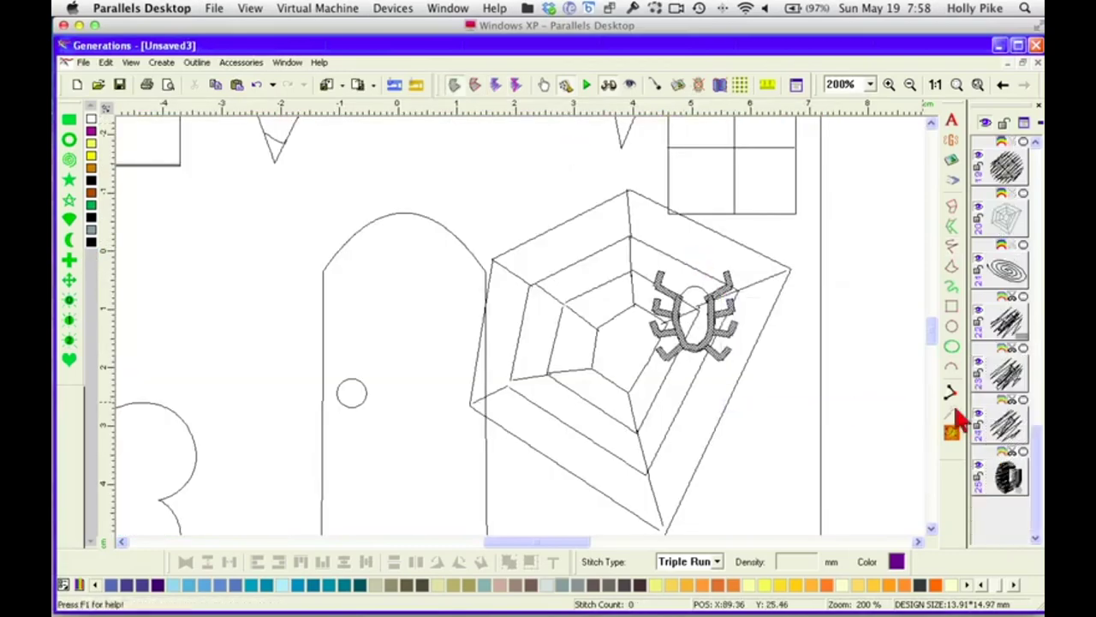
pyautogui.press('F4')
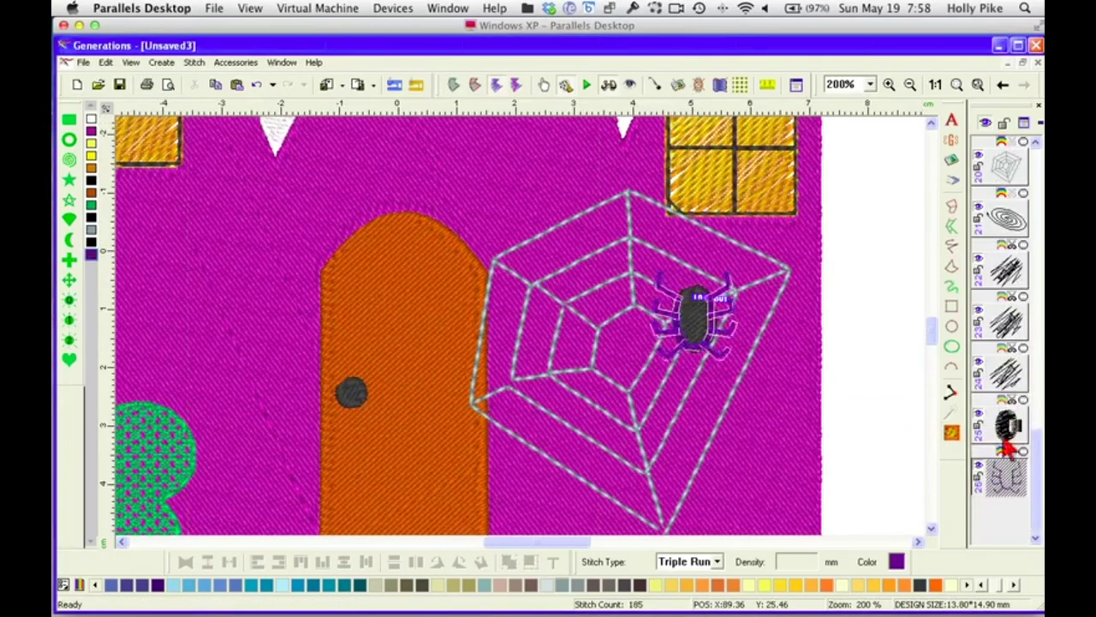
# Move the spider's legs ahead of its body in the sewing order, color them black and regenerate the stitches
pyautogui.click(1008, 425)
pyautogui.moveTo(1000, 524); pyautogui.dragTo(1000, 514)
pyautogui.click(1013, 441)
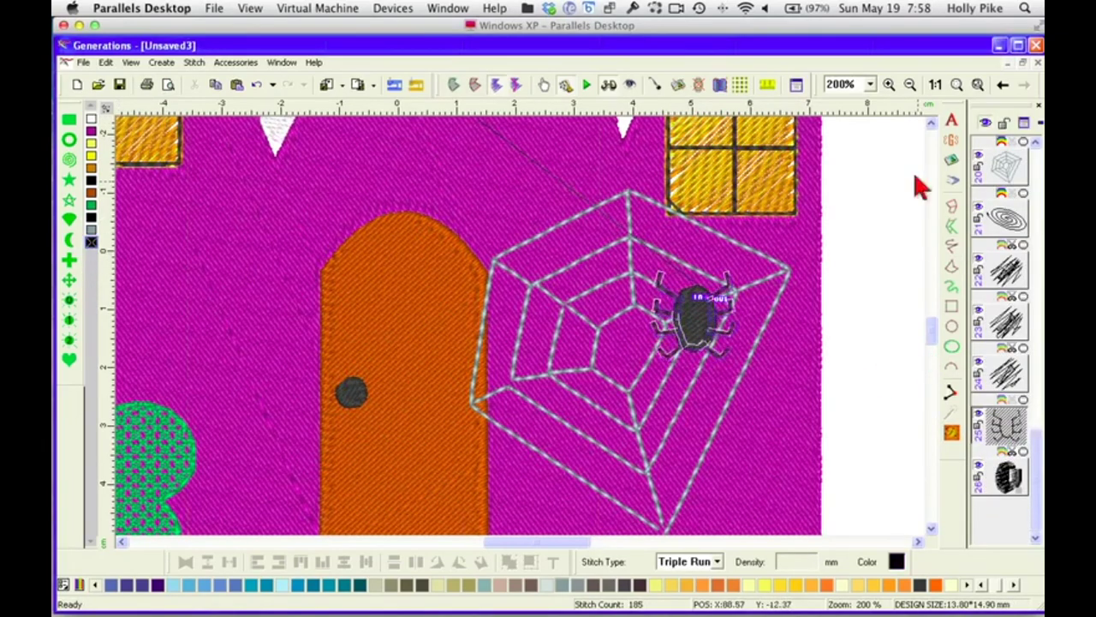
pyautogui.click(935, 84)
pyautogui.click(835, 363)
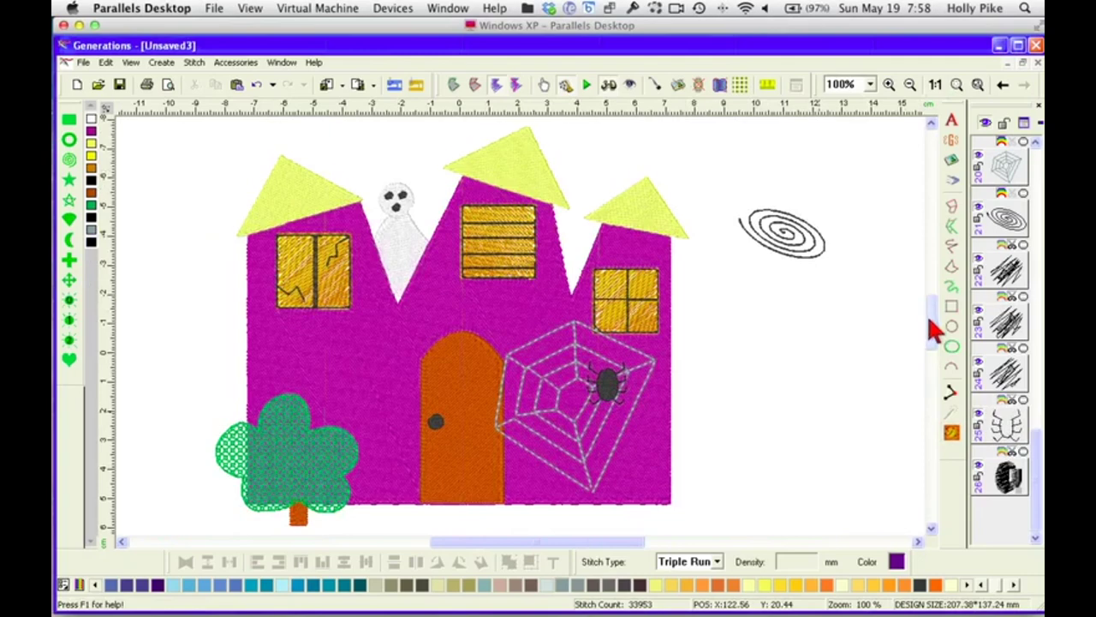
# Draw seven rounded Complex Fill squares, each about 14 to 19 mm wide, as a stepping-stone path leading down from the door
pyautogui.moveTo(933, 329); pyautogui.dragTo(935, 349)
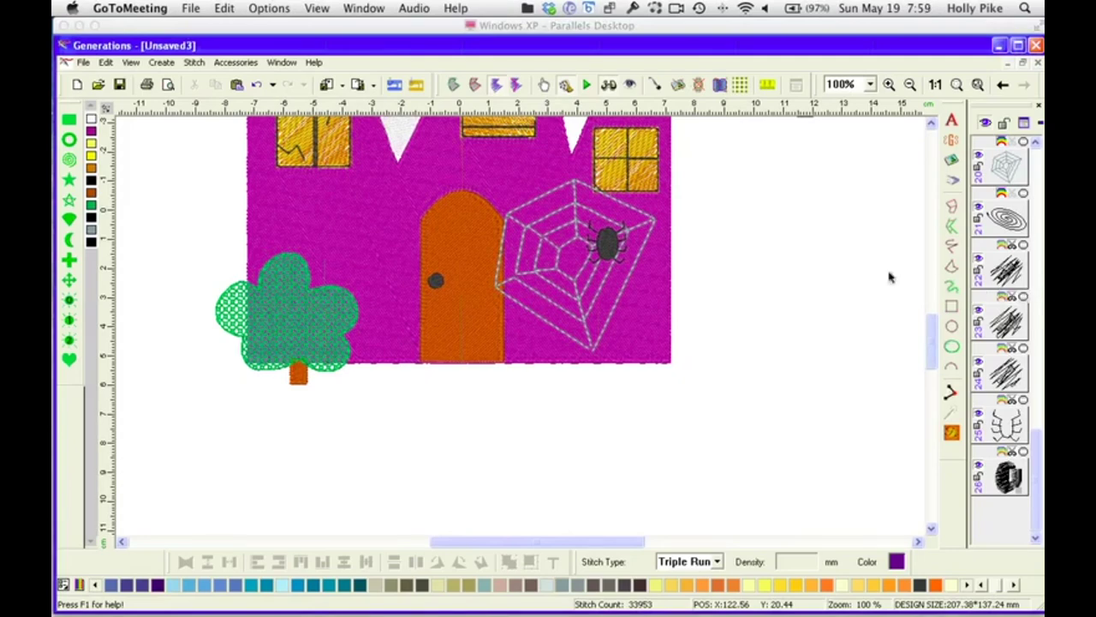
pyautogui.moveTo(933, 338); pyautogui.dragTo(938, 351)
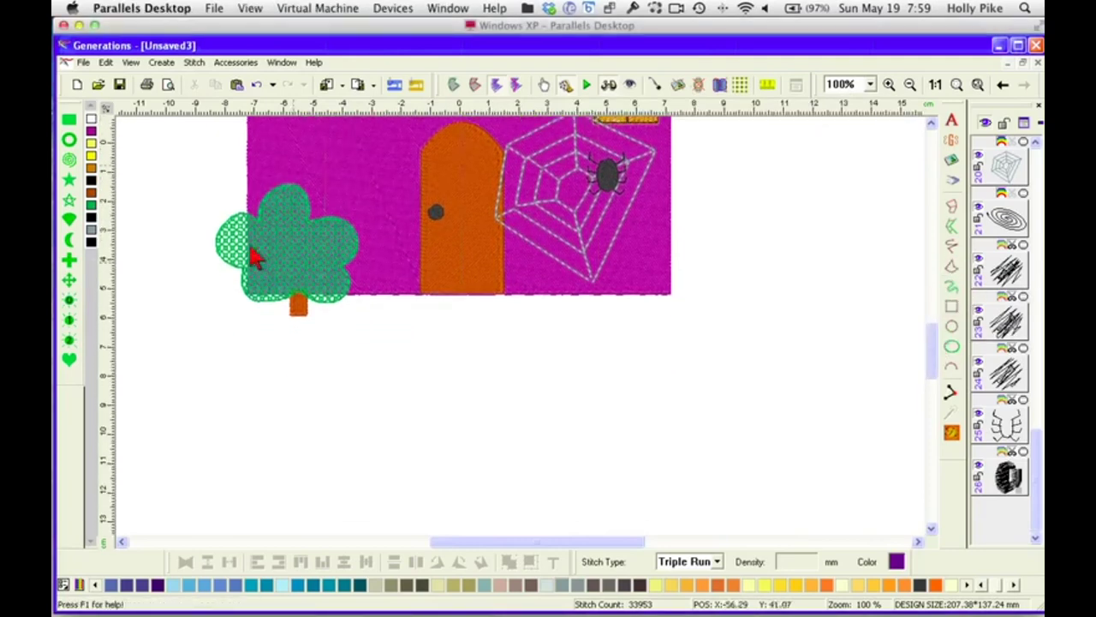
pyautogui.click(70, 120)
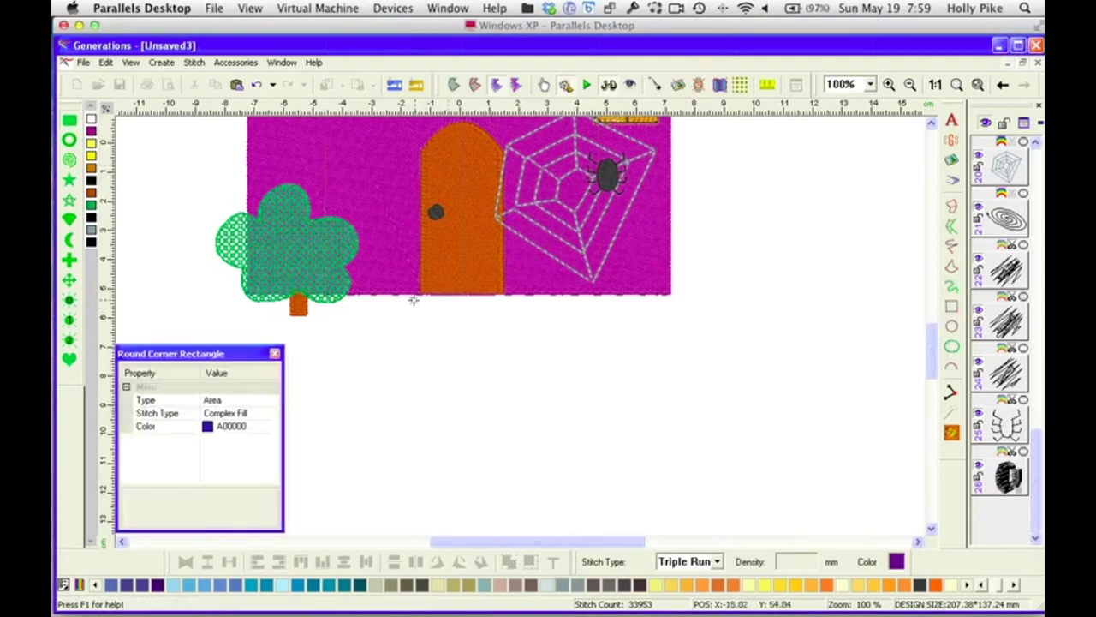
pyautogui.moveTo(411, 299); pyautogui.dragTo(466, 342)
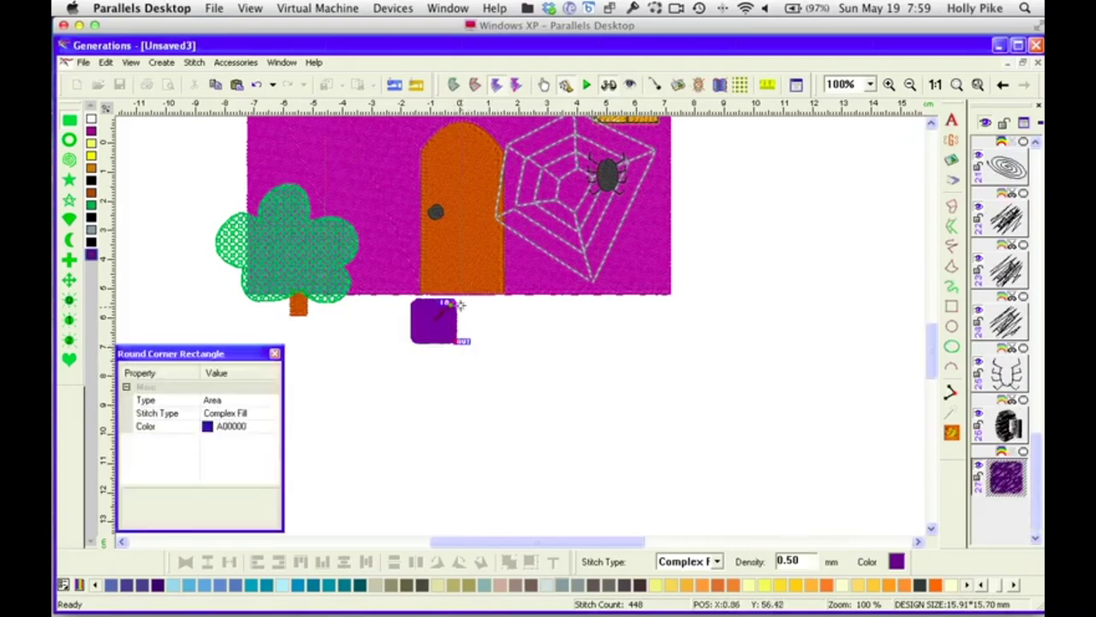
pyautogui.moveTo(461, 301); pyautogui.dragTo(511, 349)
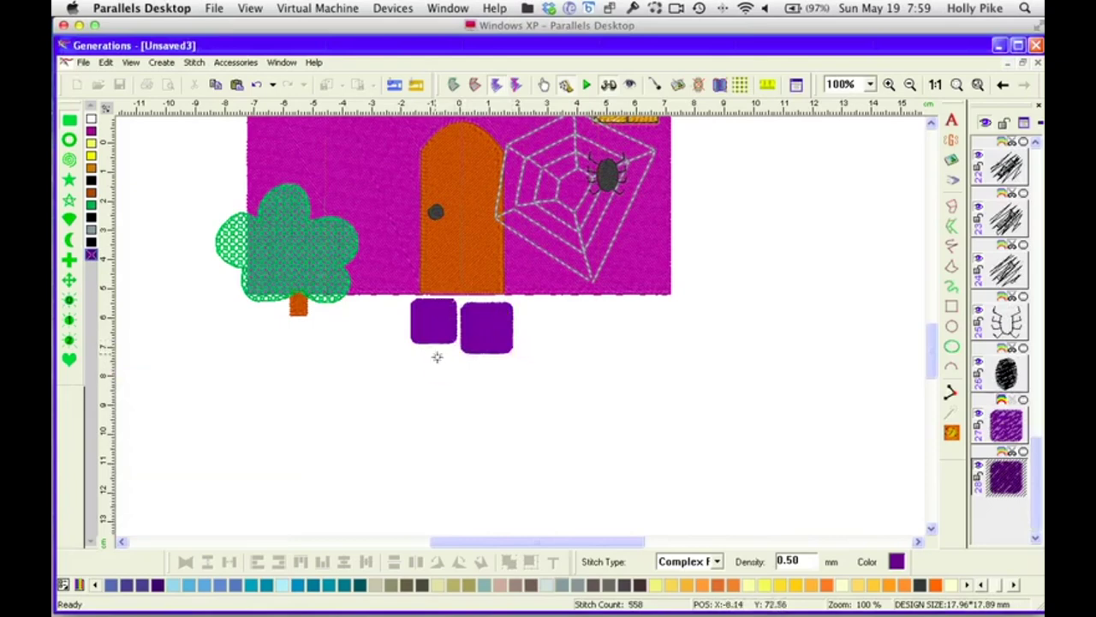
pyautogui.moveTo(431, 357); pyautogui.dragTo(485, 403)
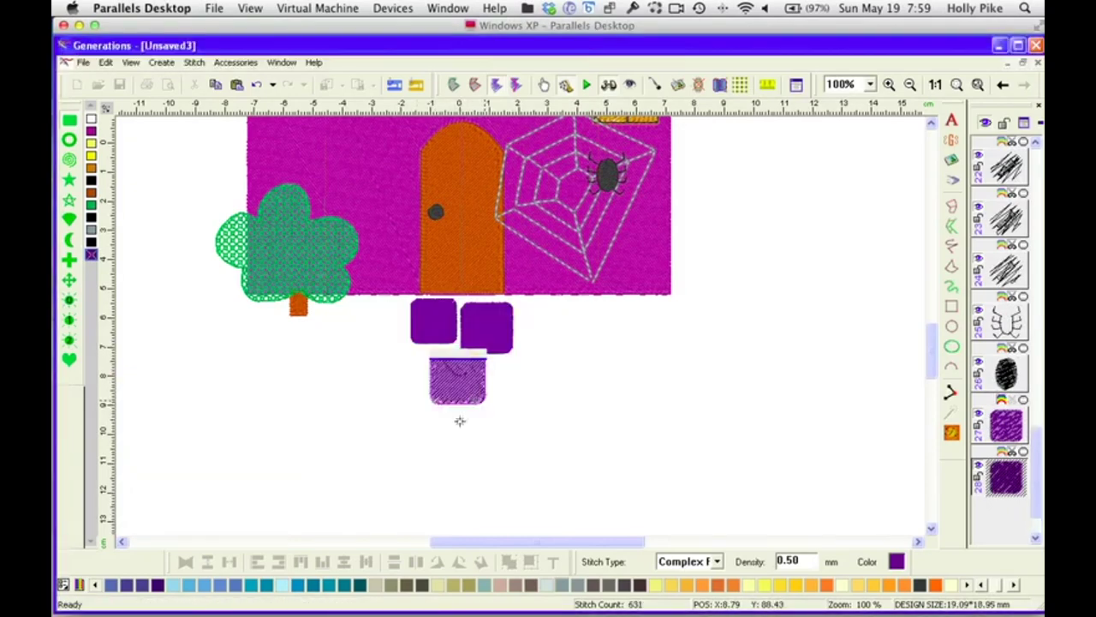
pyautogui.moveTo(404, 386); pyautogui.dragTo(529, 435)
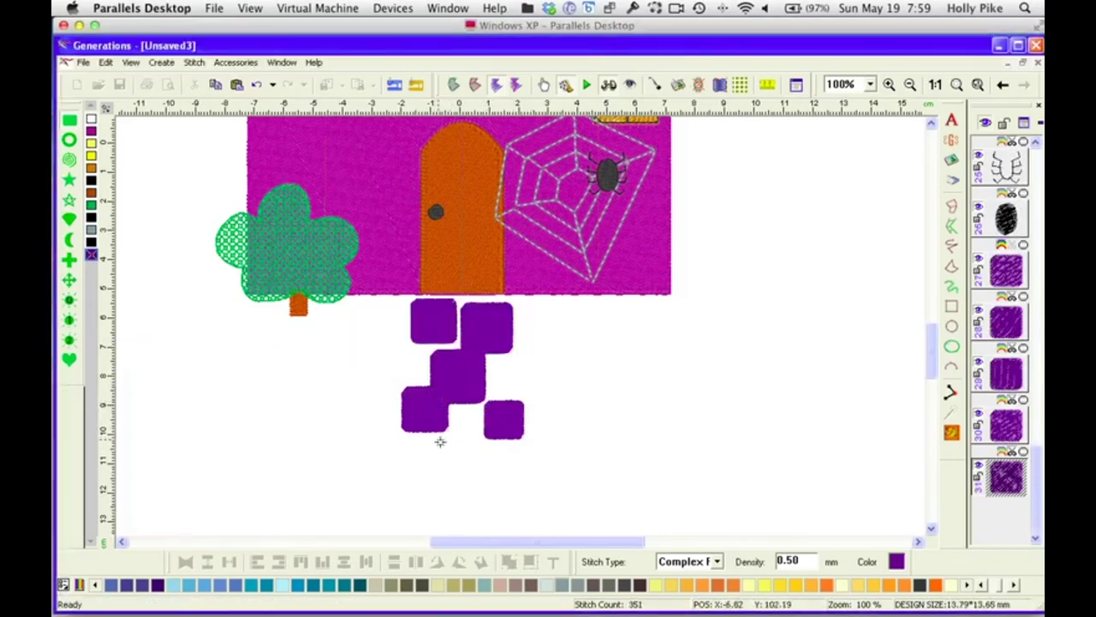
pyautogui.moveTo(439, 441); pyautogui.dragTo(495, 477)
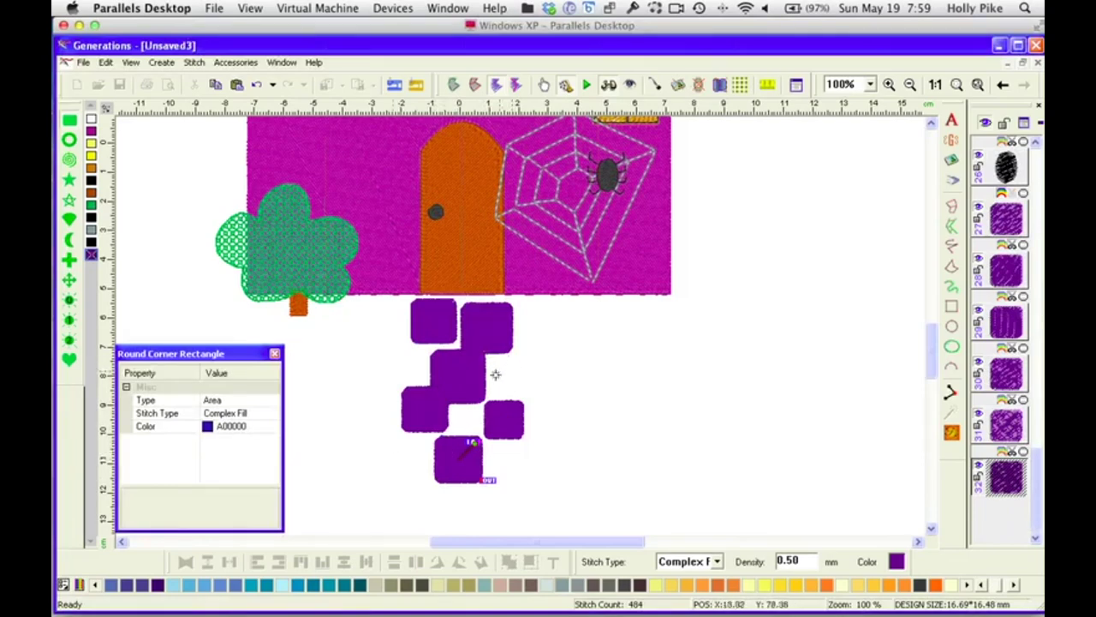
pyautogui.moveTo(388, 455); pyautogui.dragTo(436, 496)
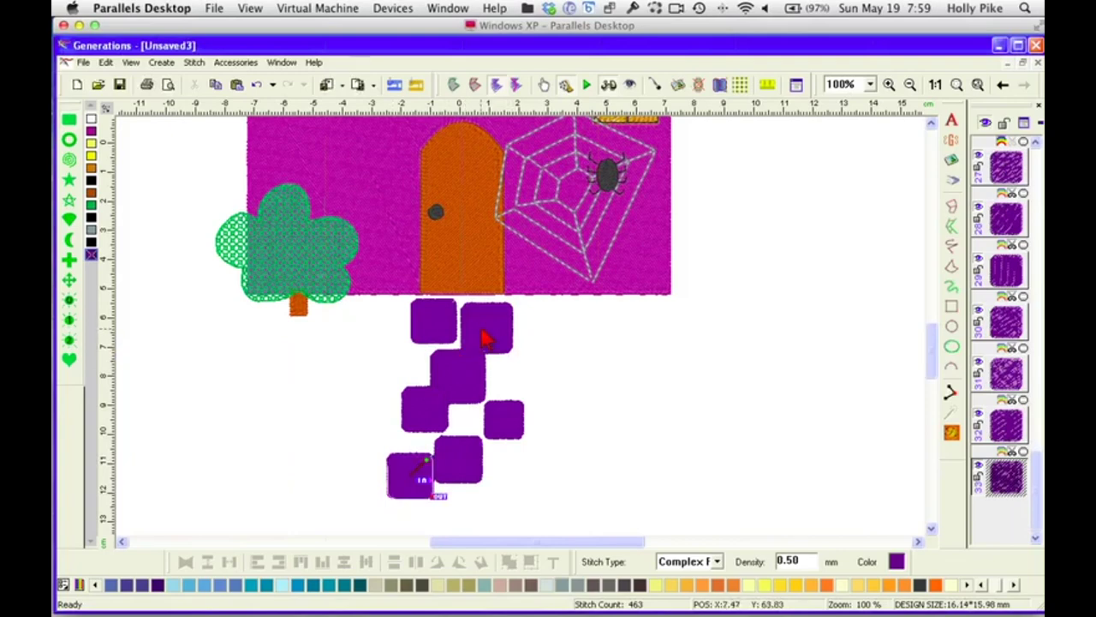
# Spread the overlapping stones apart into staggered pairs, with the lowest stone moved down and to the left
pyautogui.moveTo(484, 332); pyautogui.dragTo(484, 340)
pyautogui.moveTo(435, 408); pyautogui.dragTo(408, 423)
pyautogui.moveTo(465, 396); pyautogui.dragTo(446, 394)
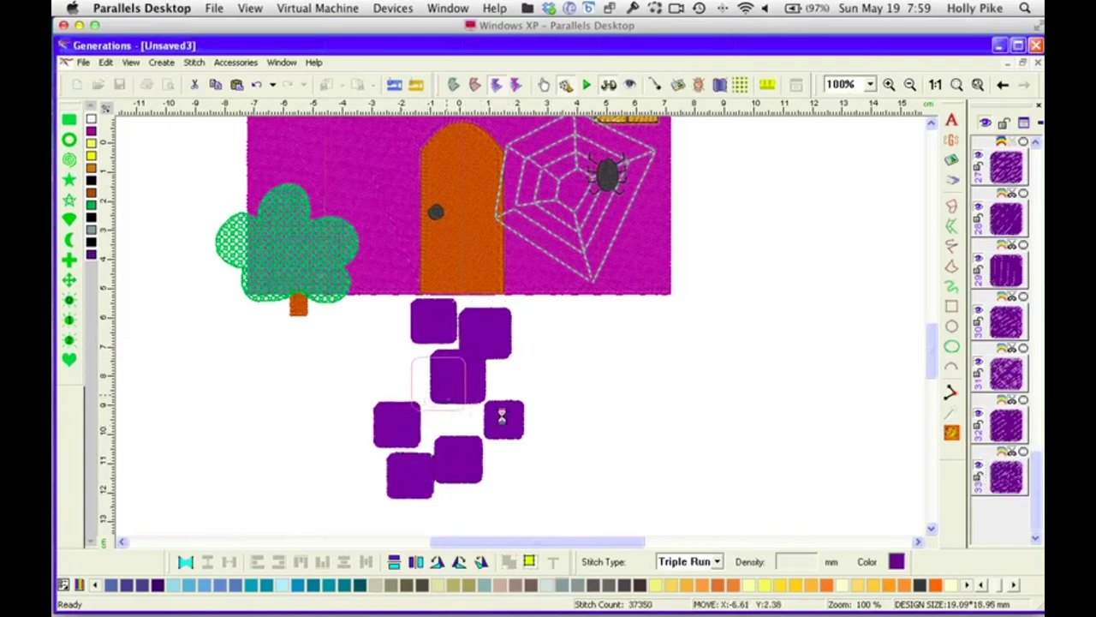
pyautogui.moveTo(507, 426); pyautogui.dragTo(495, 403)
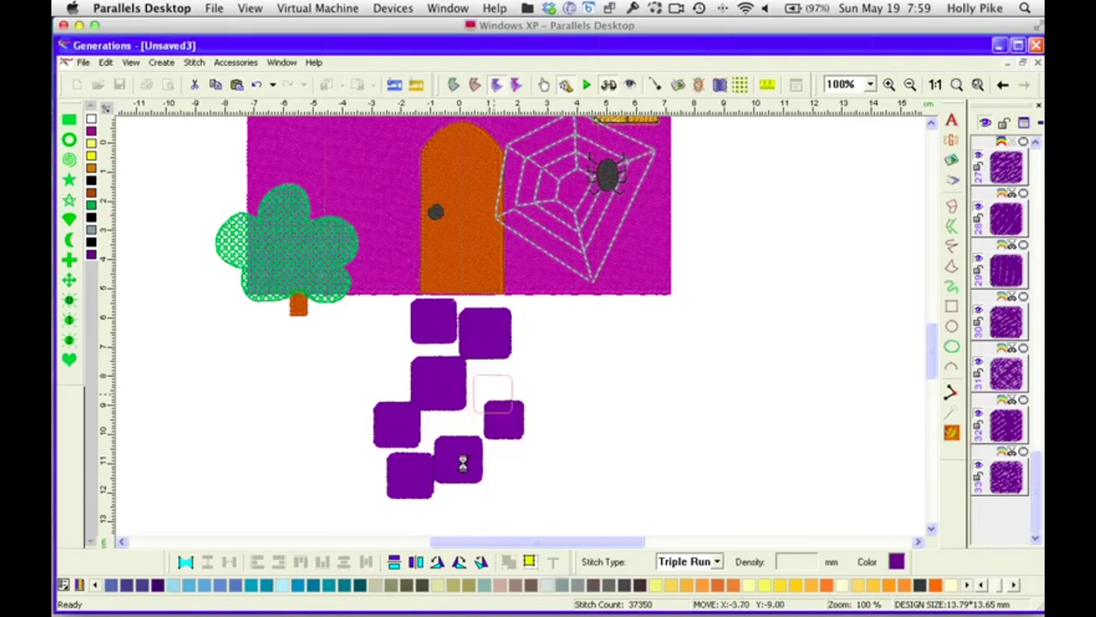
pyautogui.moveTo(421, 483); pyautogui.dragTo(396, 511)
pyautogui.moveTo(463, 462); pyautogui.dragTo(485, 441)
pyautogui.moveTo(406, 427); pyautogui.dragTo(436, 453)
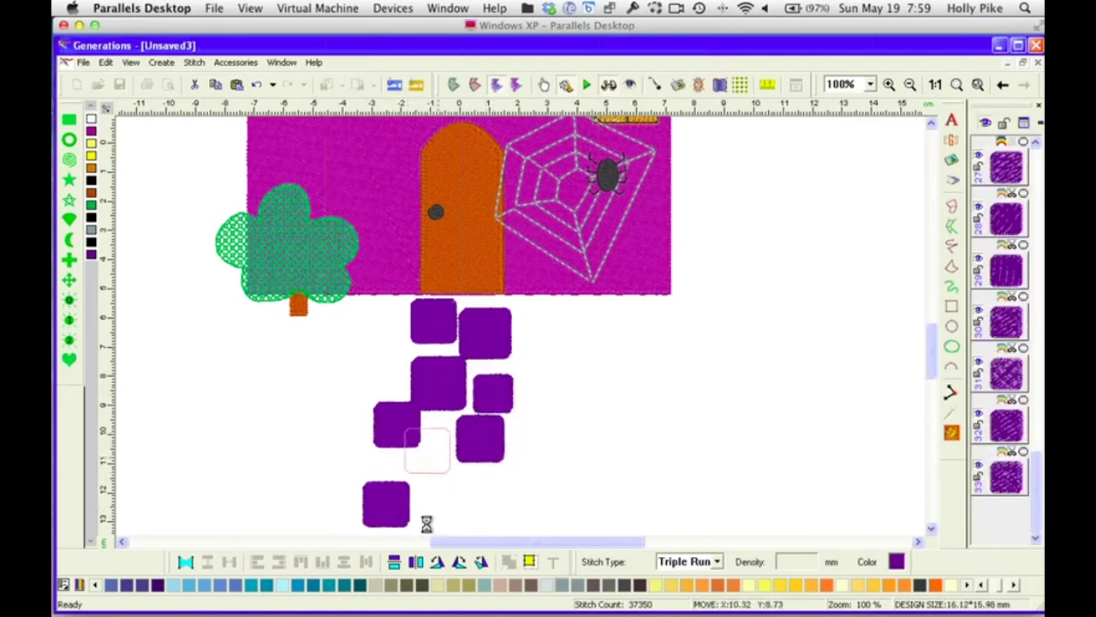
# Fine-tune the stone positions so that the lower and middle pairs and the upper right stone have even gaps
pyautogui.moveTo(404, 516); pyautogui.dragTo(395, 518)
pyautogui.moveTo(435, 463); pyautogui.dragTo(429, 466)
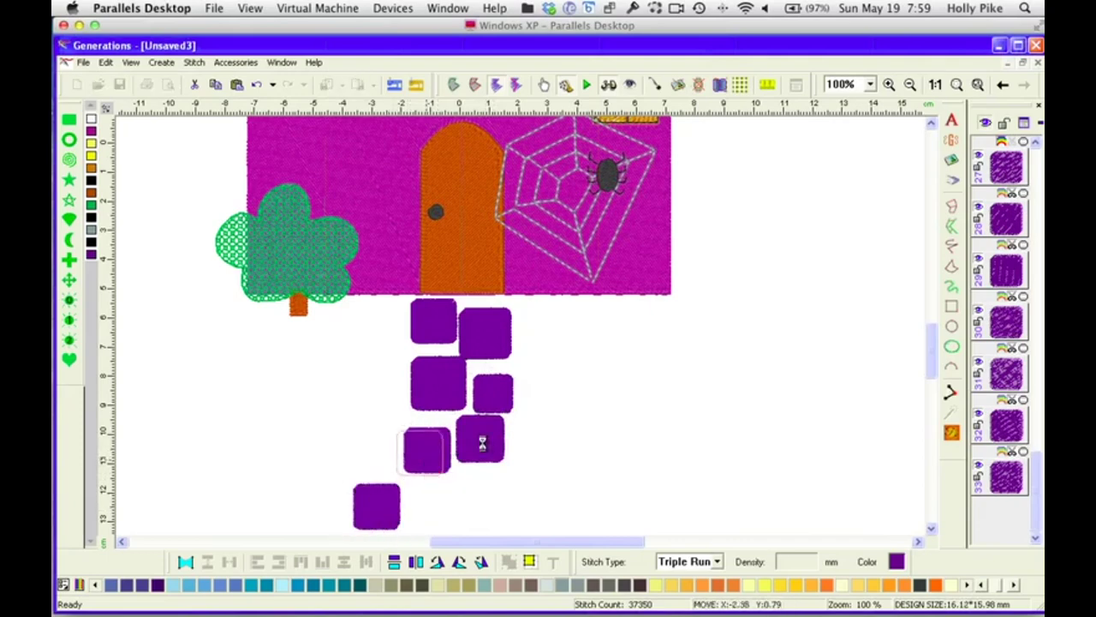
pyautogui.moveTo(487, 428); pyautogui.dragTo(485, 441)
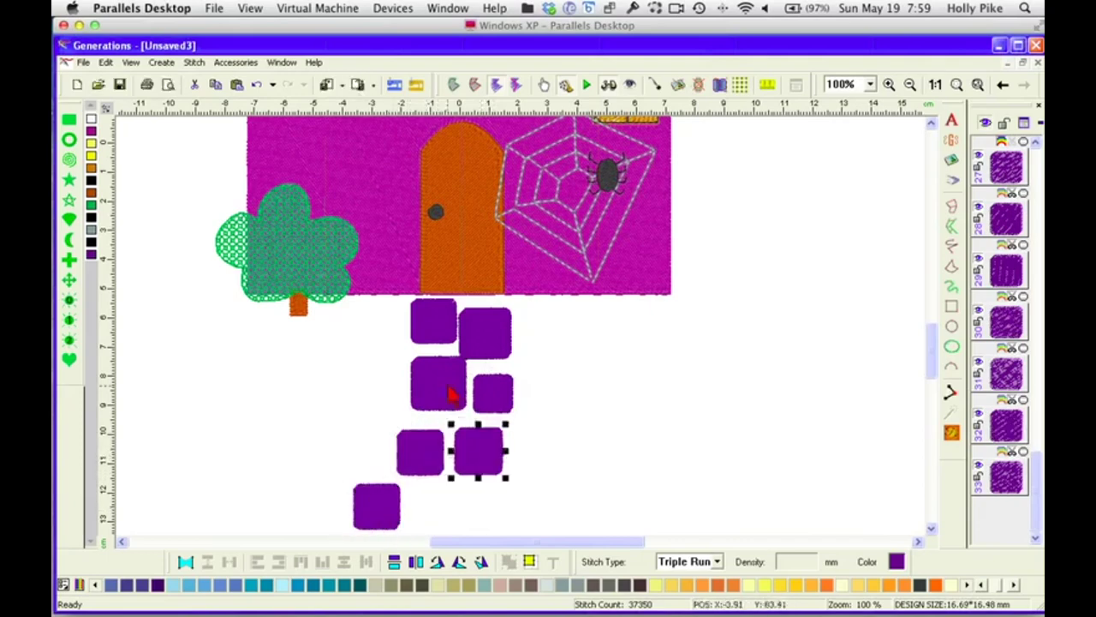
pyautogui.moveTo(450, 391)
pyautogui.mouseDown()
pyautogui.moveTo(437, 395)
pyautogui.moveTo(455, 392)
pyautogui.mouseUp()
pyautogui.moveTo(482, 345); pyautogui.dragTo(486, 360)
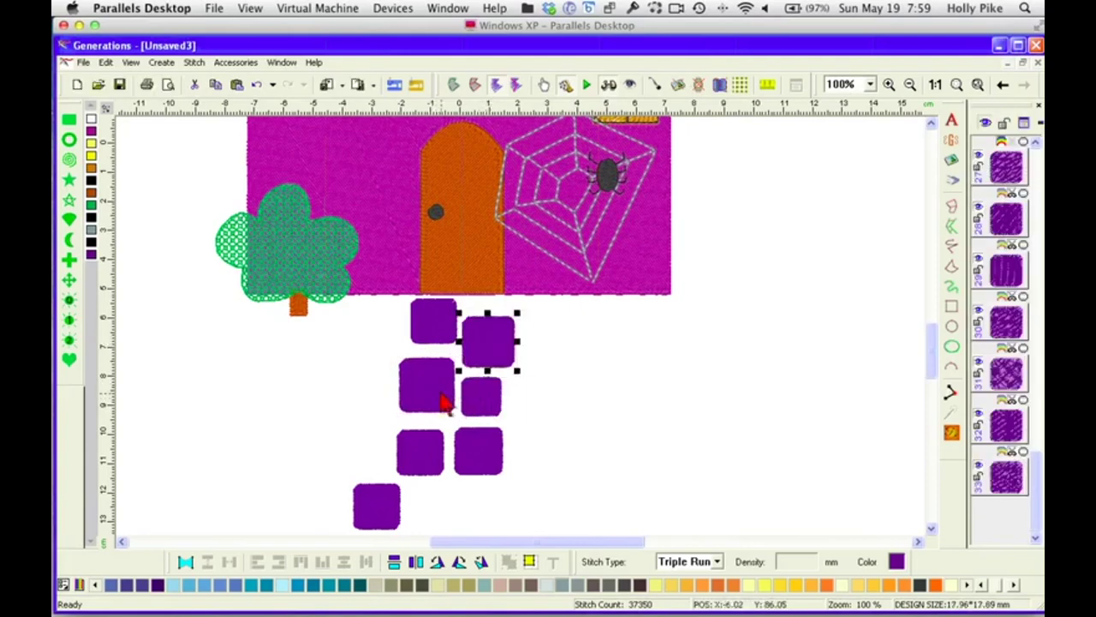
# Move the lower right stone down and the lowest stone right, and reshape the stone nearest the door's left side with model style111
pyautogui.moveTo(482, 409); pyautogui.dragTo(476, 491)
pyautogui.moveTo(391, 519); pyautogui.dragTo(420, 521)
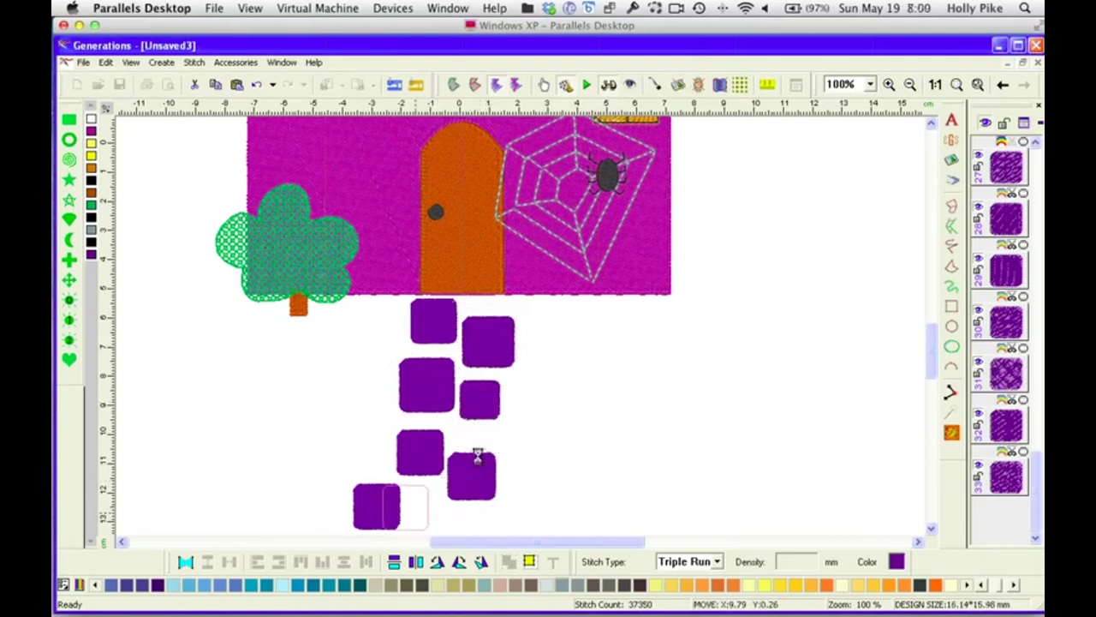
pyautogui.click(438, 332)
pyautogui.click(186, 561)
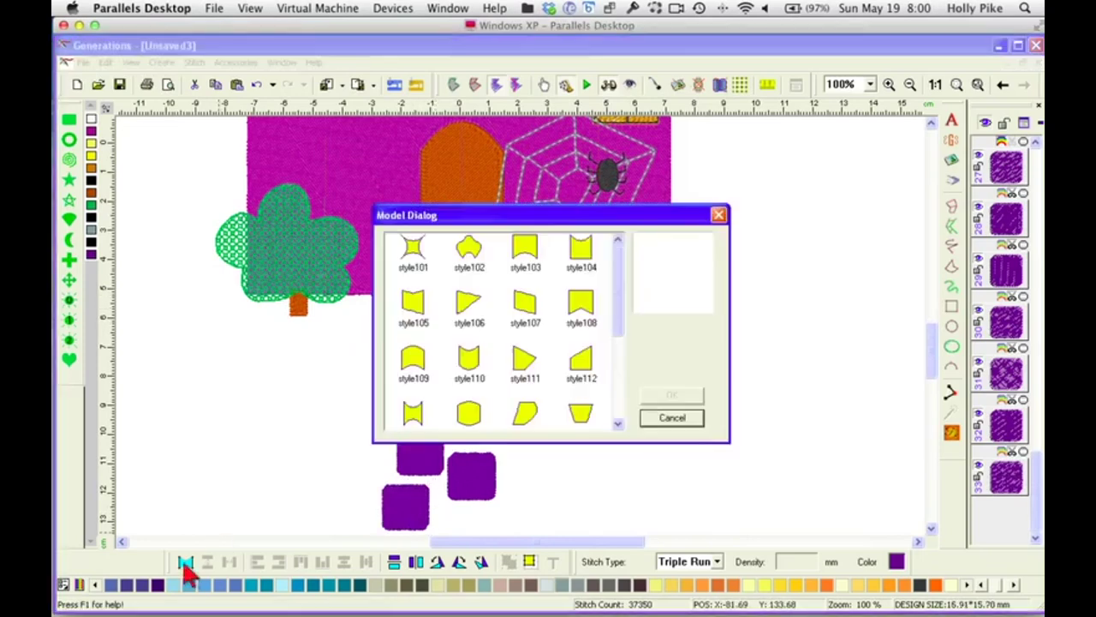
pyautogui.click(524, 364)
pyautogui.click(671, 396)
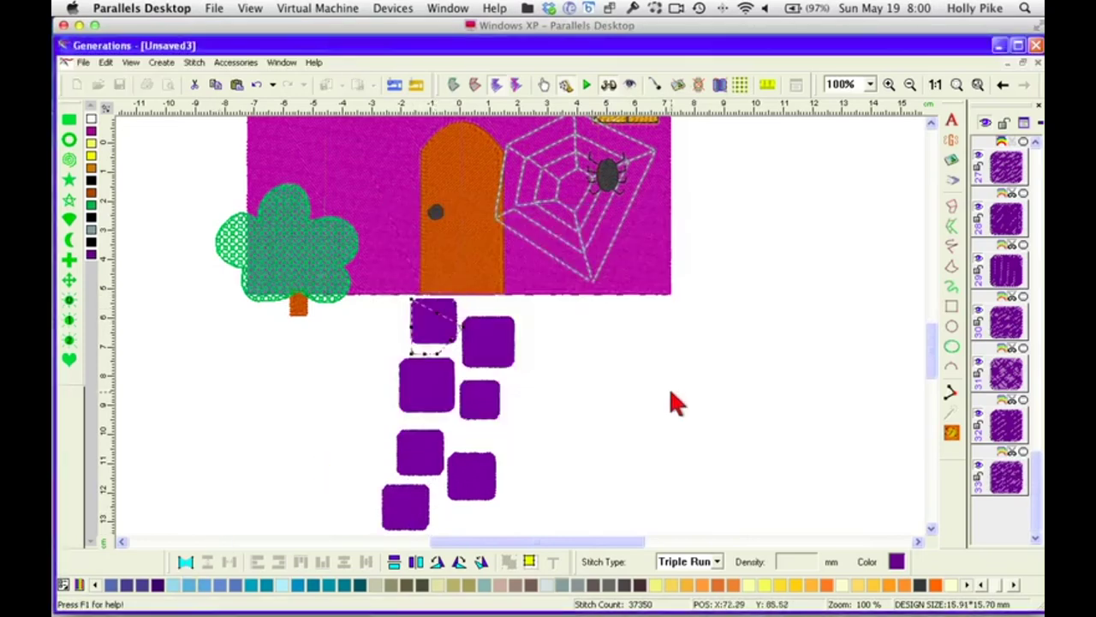
# Reshape the upper right stone with model style112 and the second stone on the path's left side with style110
pyautogui.click(501, 345)
pyautogui.click(185, 563)
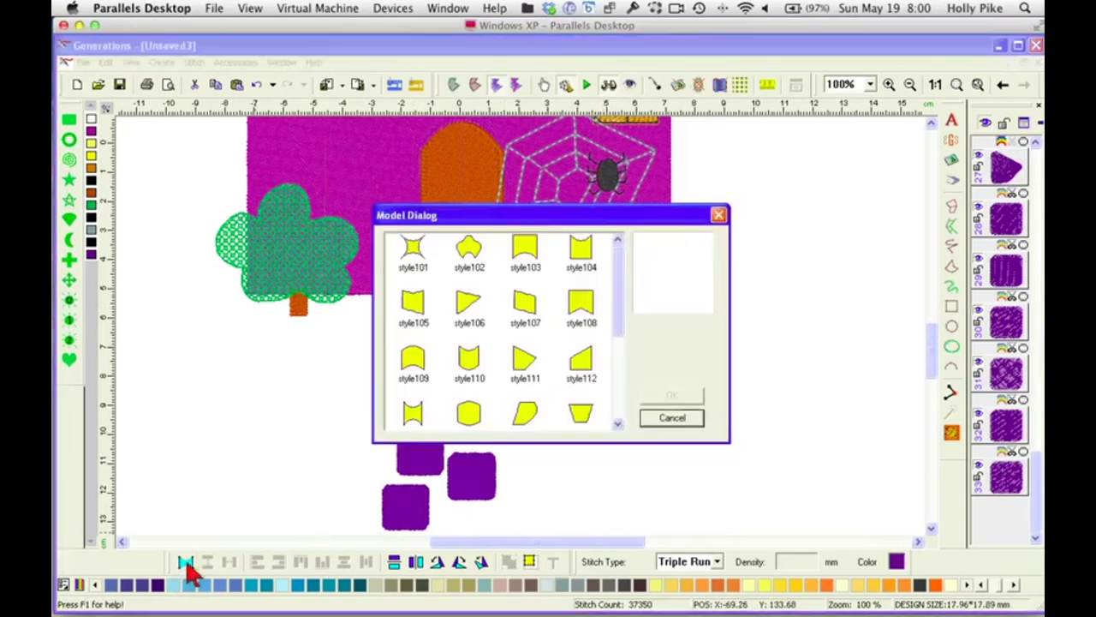
pyautogui.click(587, 367)
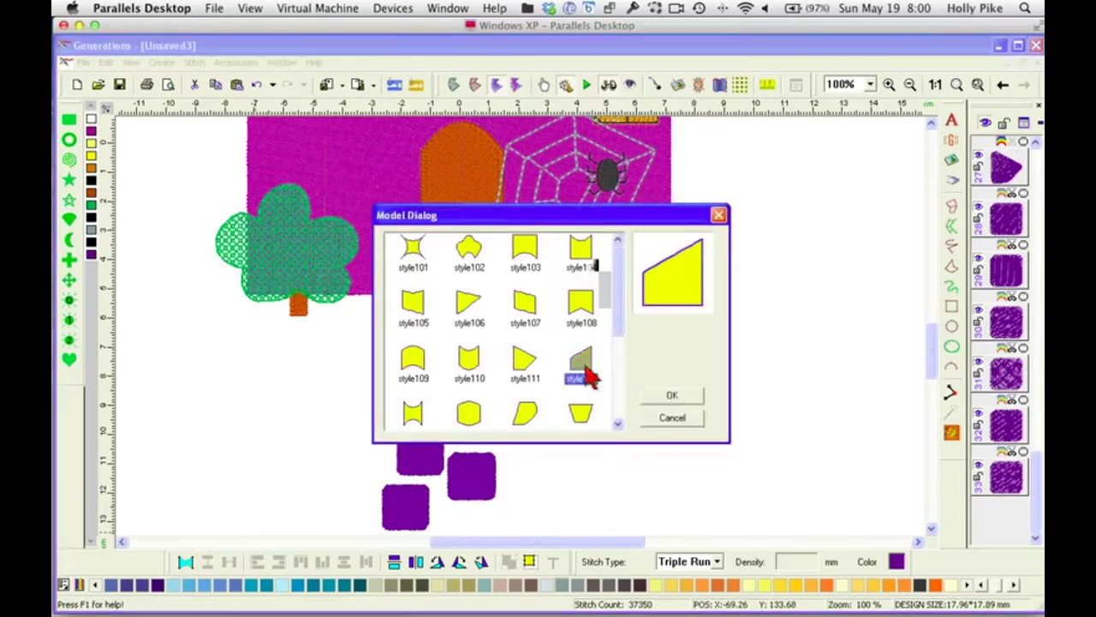
pyautogui.click(673, 396)
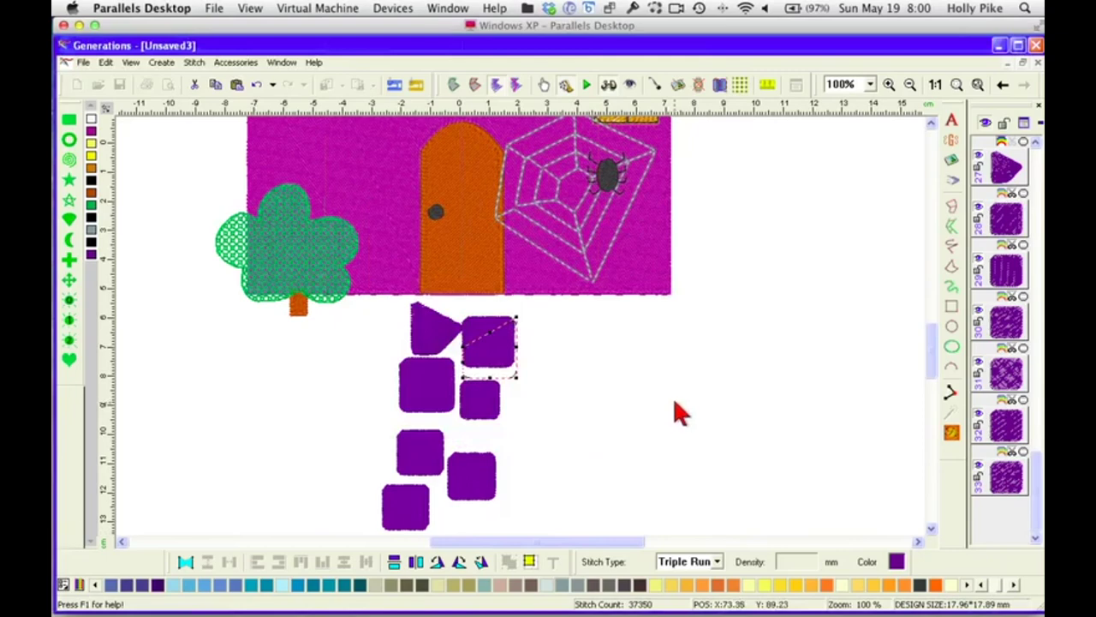
pyautogui.click(442, 387)
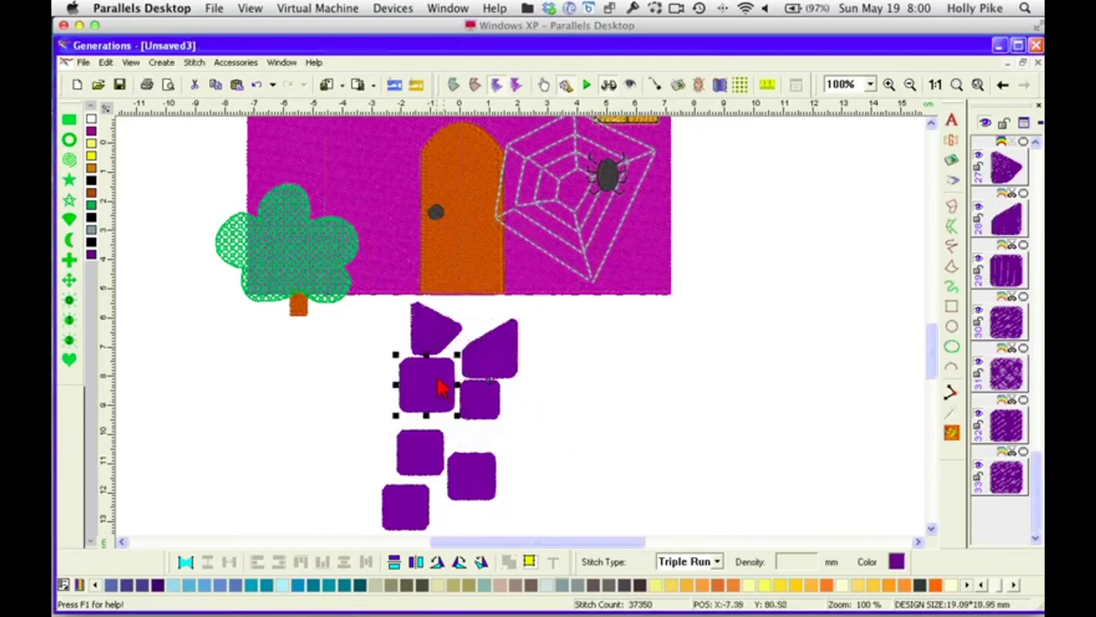
pyautogui.click(186, 563)
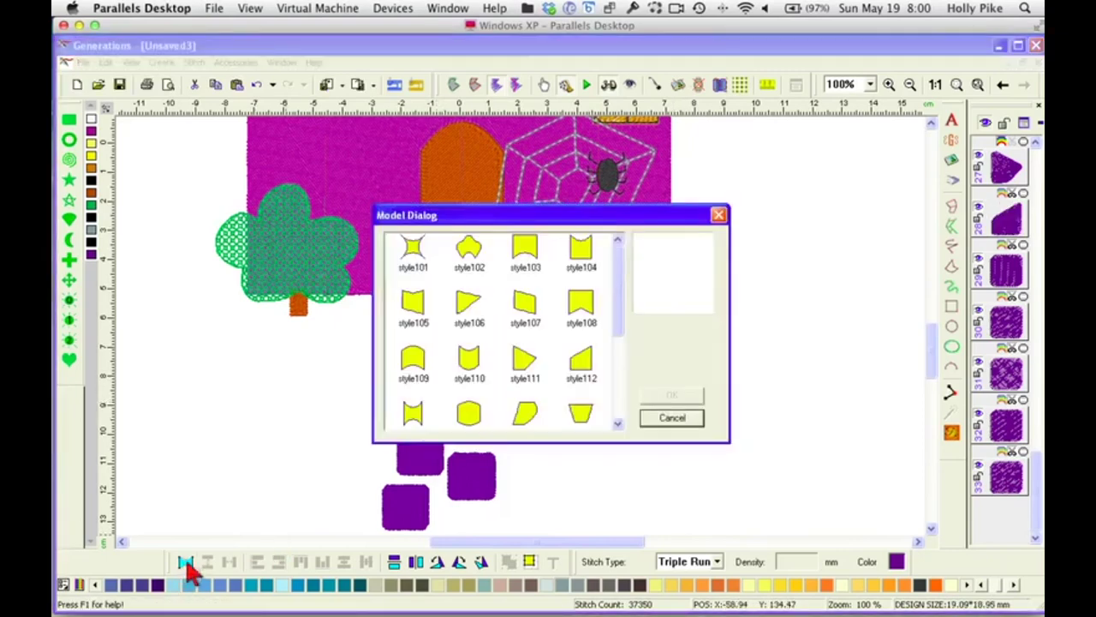
pyautogui.click(469, 360)
pyautogui.click(683, 396)
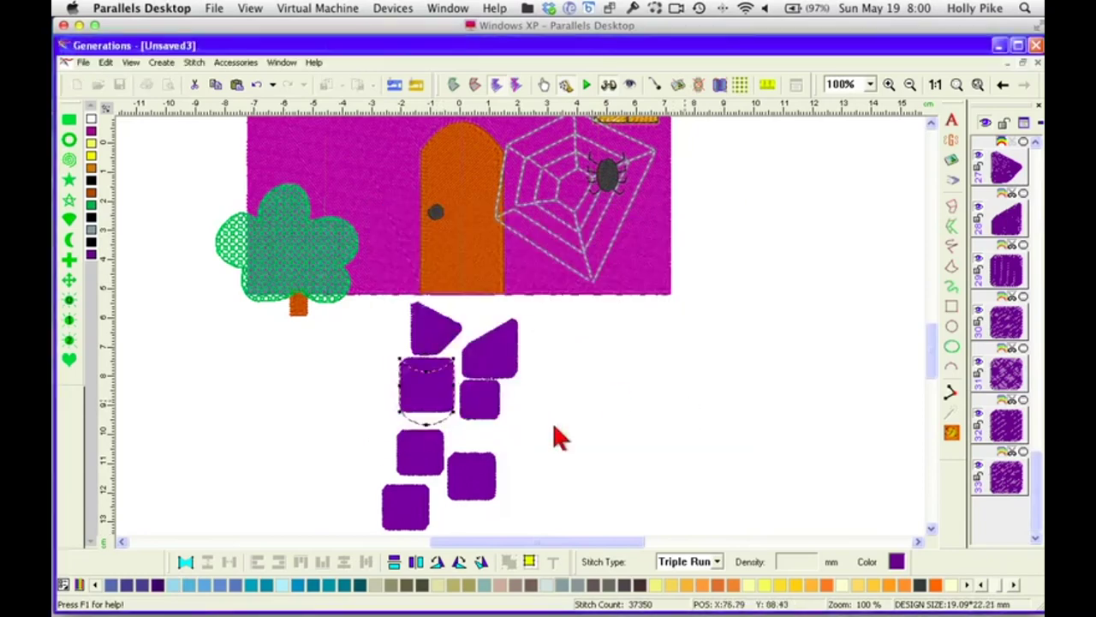
# Nudge the slanted upper right stone up, shift the small square below it down and enlarge that square to about 17 mm
pyautogui.click(487, 365)
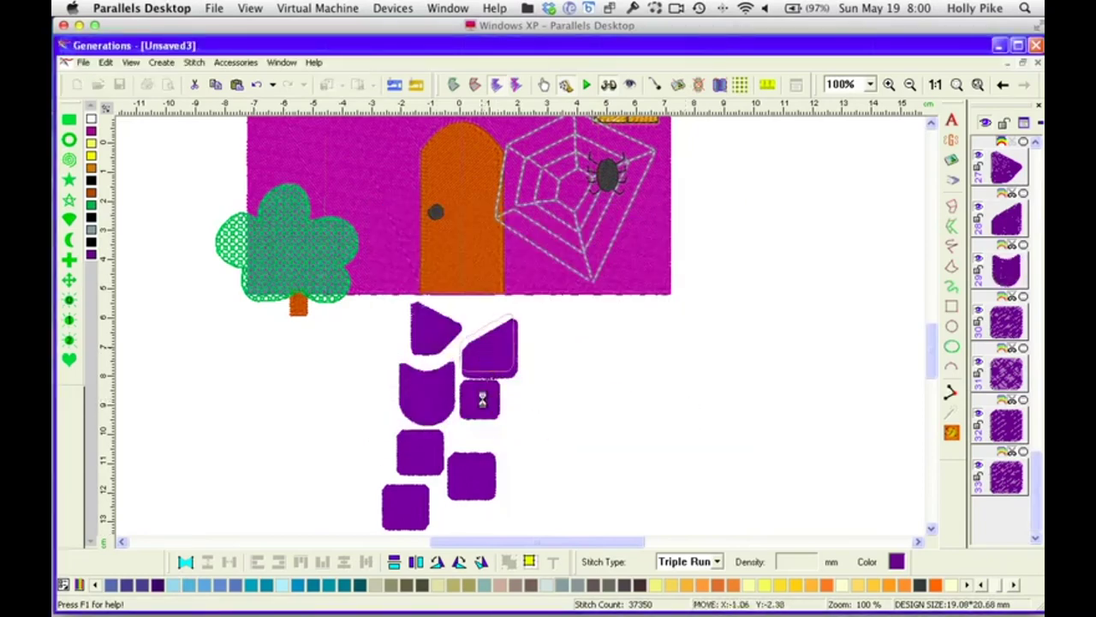
pyautogui.moveTo(480, 399); pyautogui.dragTo(482, 403)
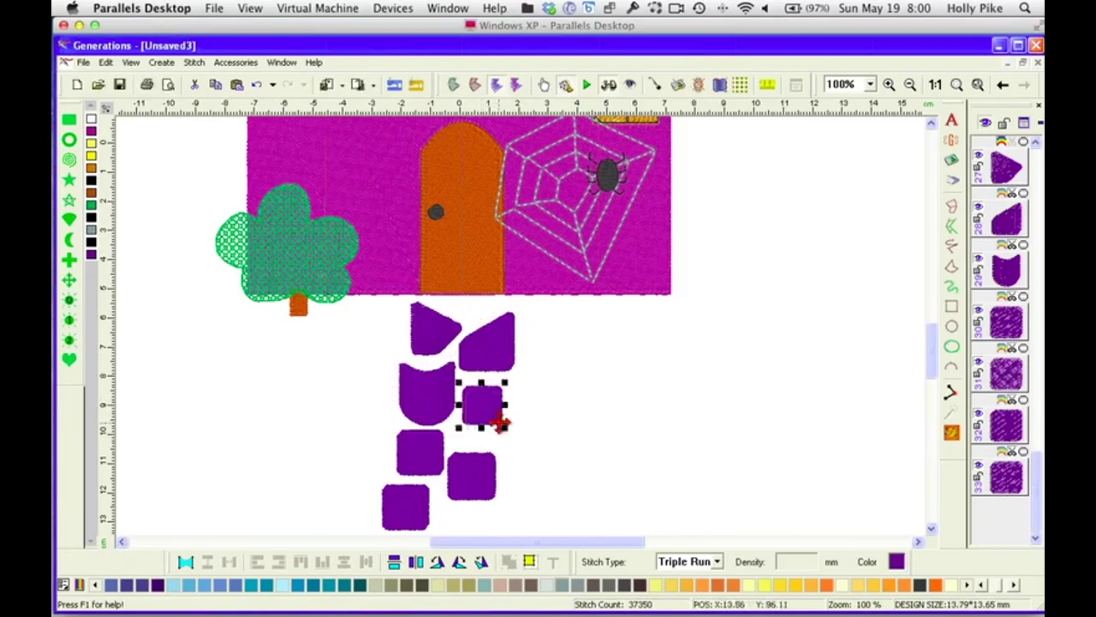
pyautogui.click(494, 416)
pyautogui.moveTo(505, 427)
pyautogui.mouseDown()
pyautogui.moveTo(519, 454)
pyautogui.moveTo(494, 416)
pyautogui.mouseUp()
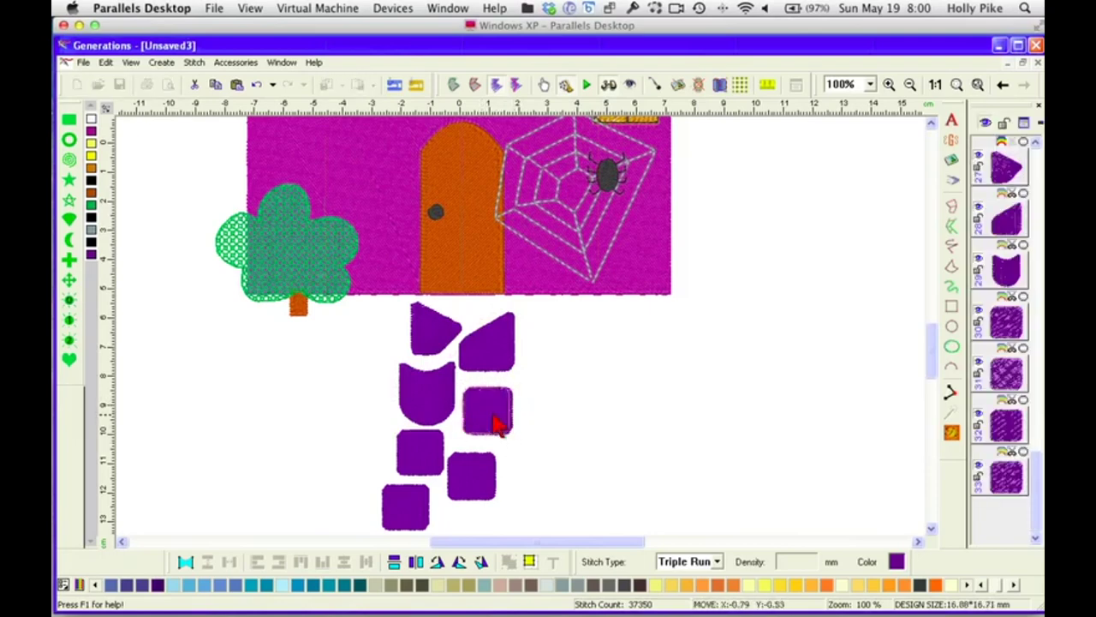
# Reshape the enlarged middle right stone with model style113 and move it slightly up to even the gaps
pyautogui.click(186, 561)
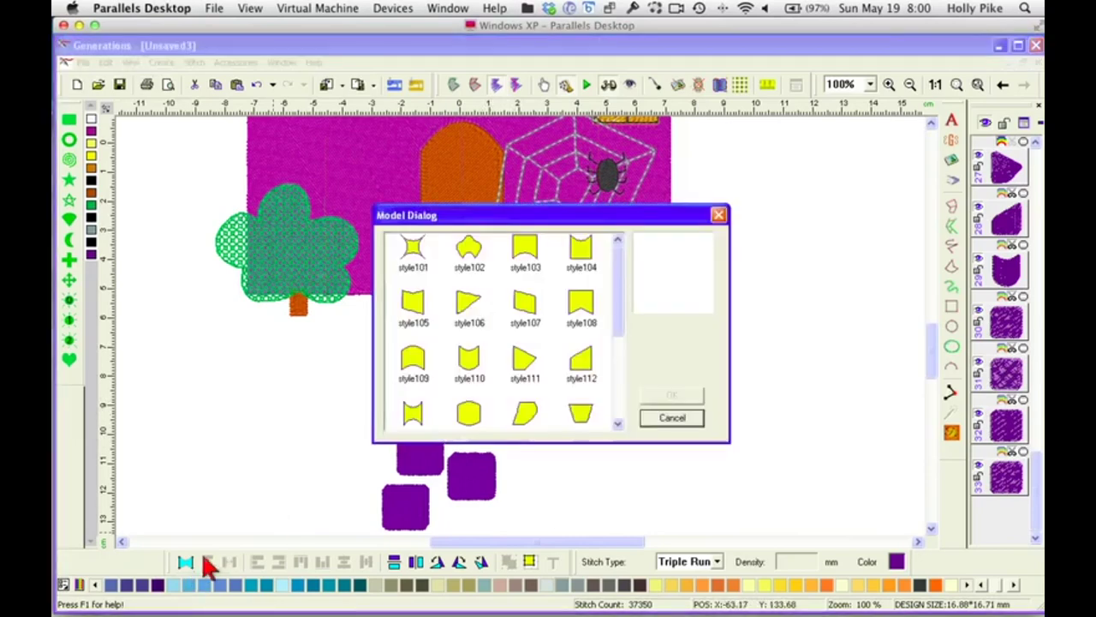
pyautogui.click(413, 415)
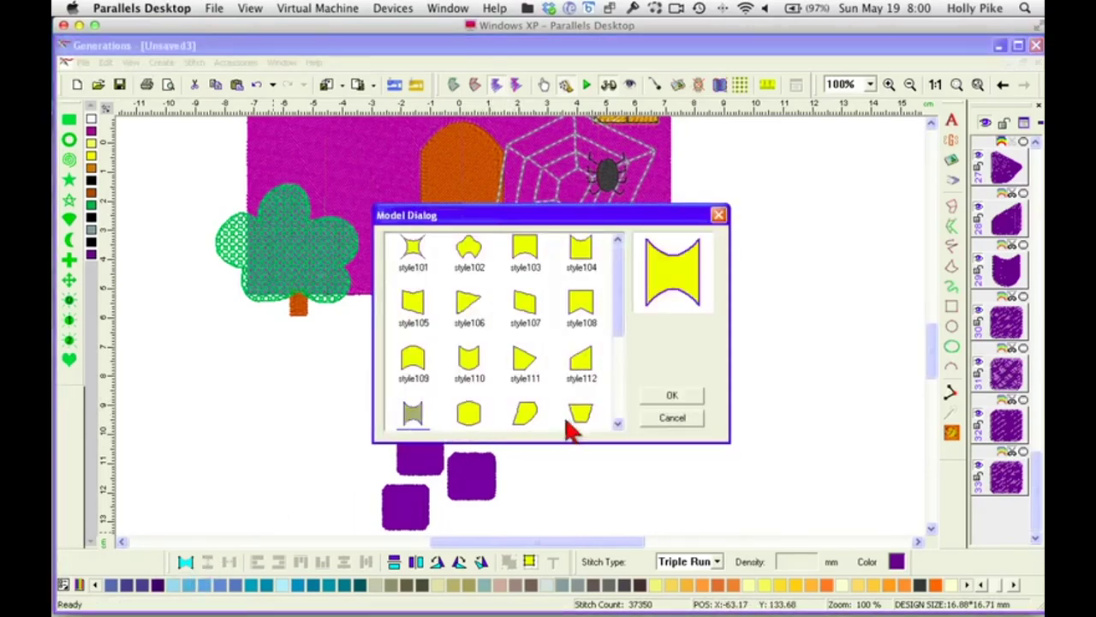
pyautogui.click(669, 396)
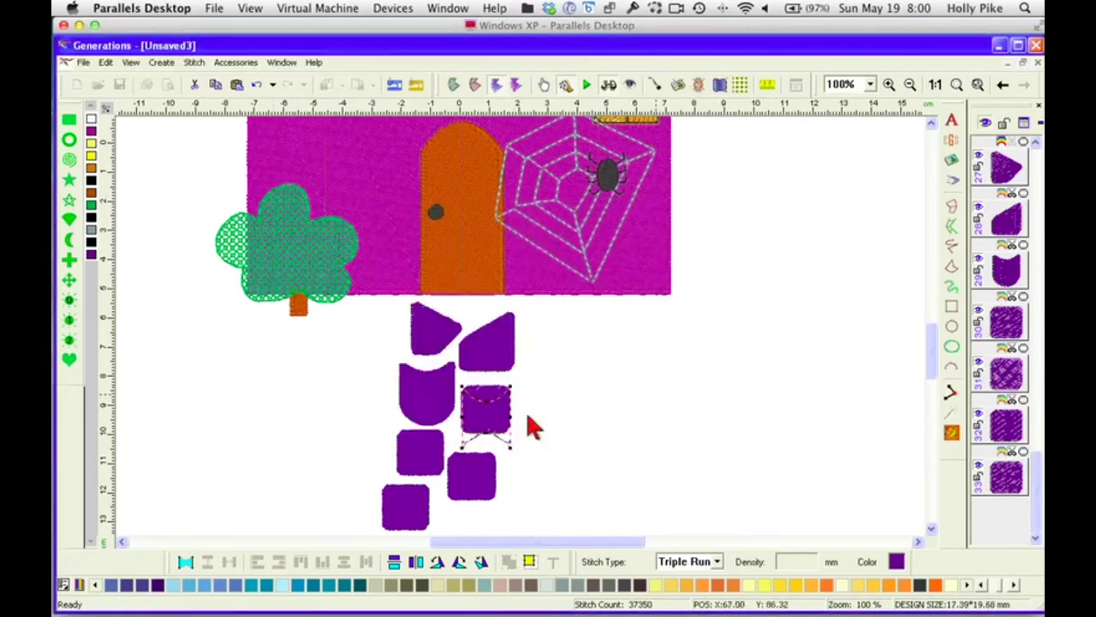
pyautogui.moveTo(492, 419); pyautogui.dragTo(496, 419)
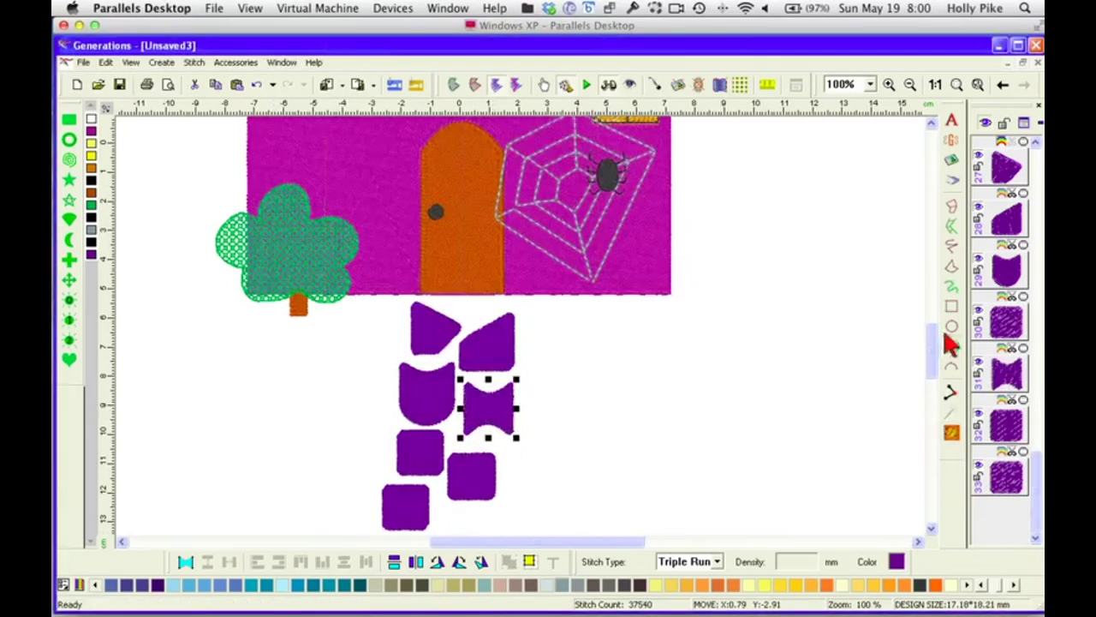
# Reshape the lower right stone with model style119 and move it up and right beneath the middle right stone
pyautogui.scroll(-2, 932, 354)
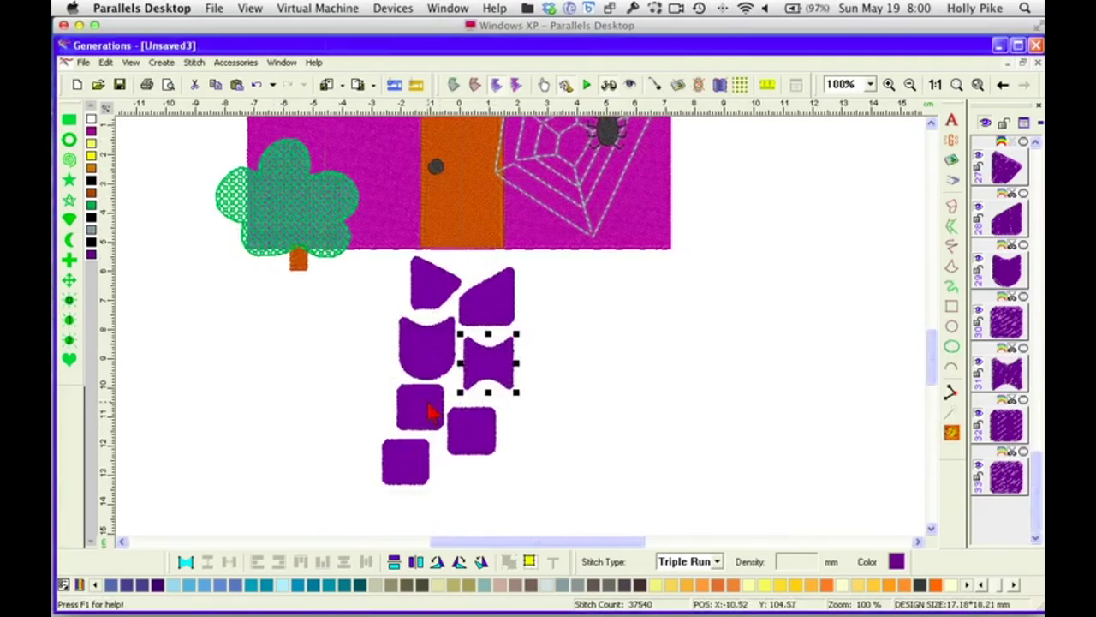
pyautogui.click(428, 410)
pyautogui.click(475, 430)
pyautogui.click(184, 566)
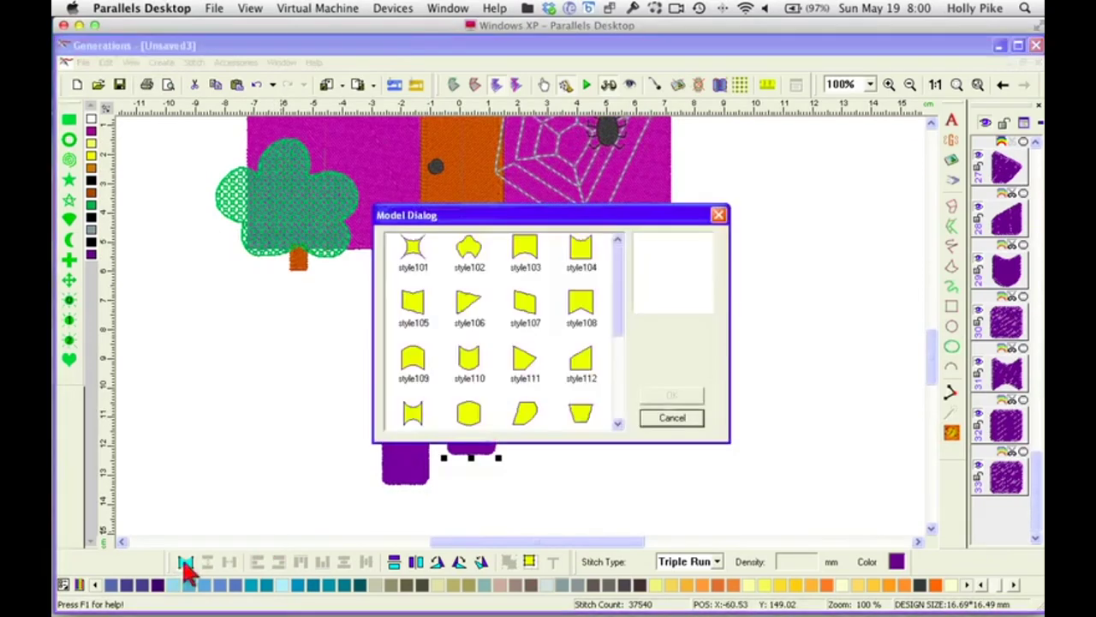
pyautogui.scroll(-5, 620, 287)
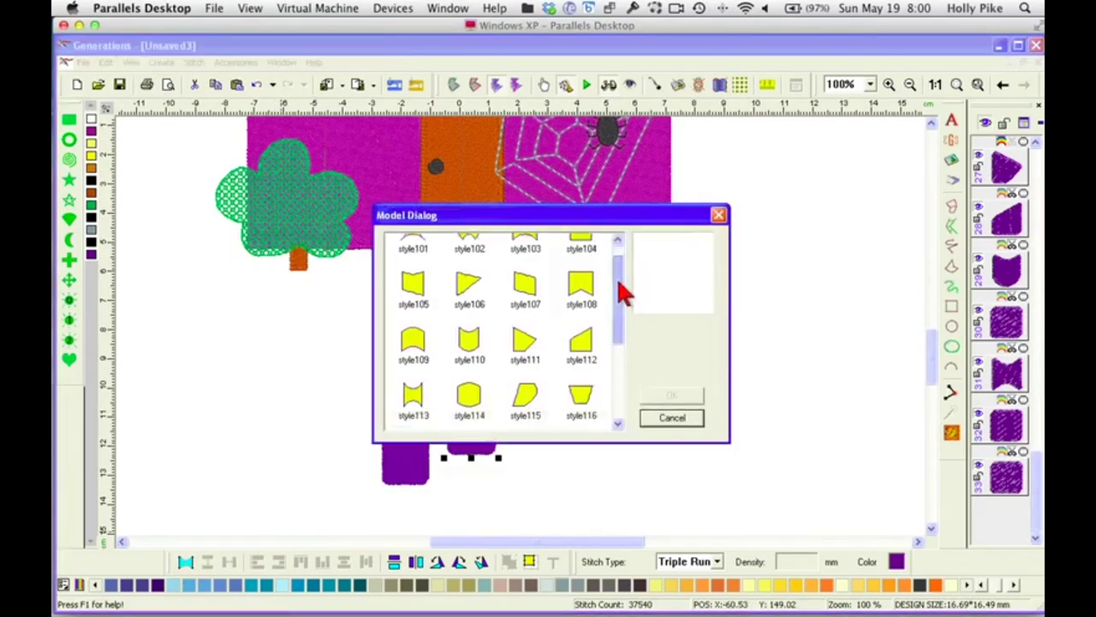
pyautogui.click(526, 350)
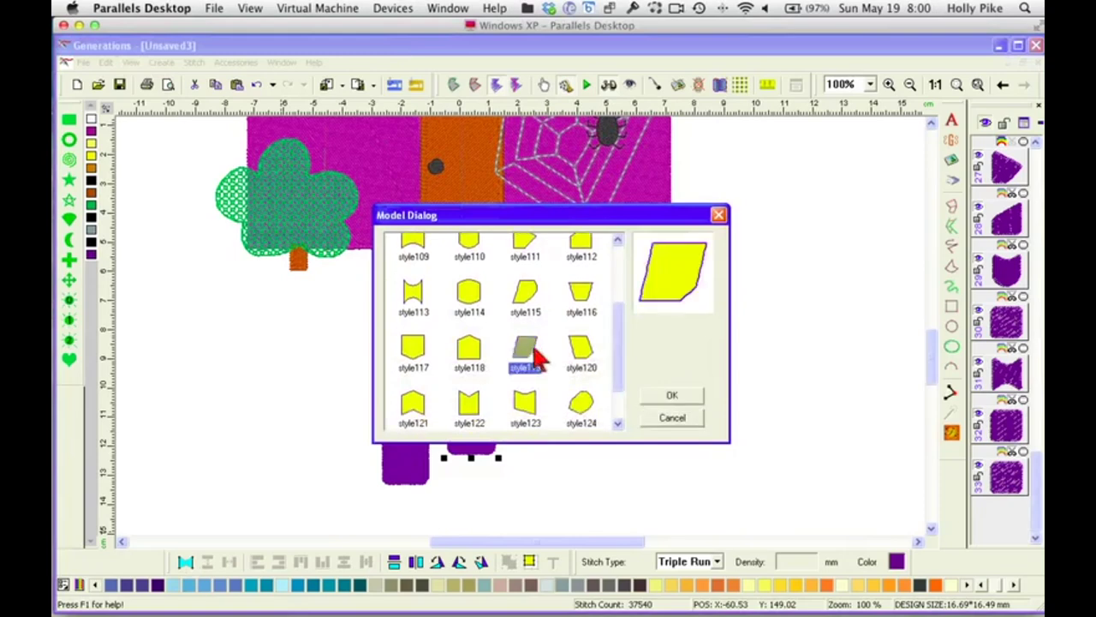
pyautogui.click(672, 395)
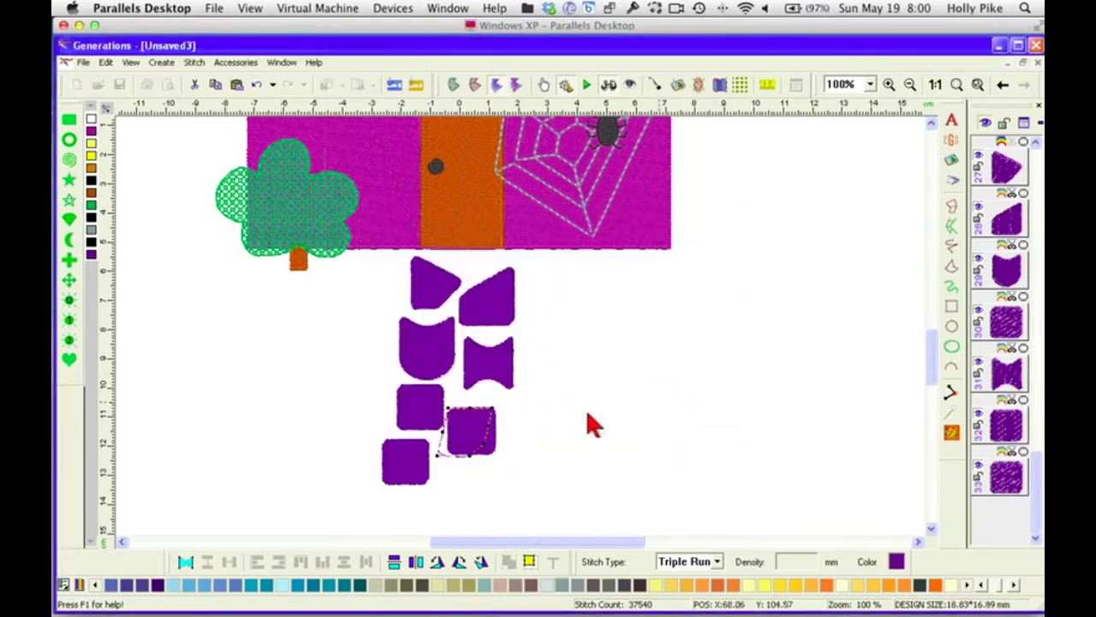
pyautogui.moveTo(468, 426); pyautogui.dragTo(477, 418)
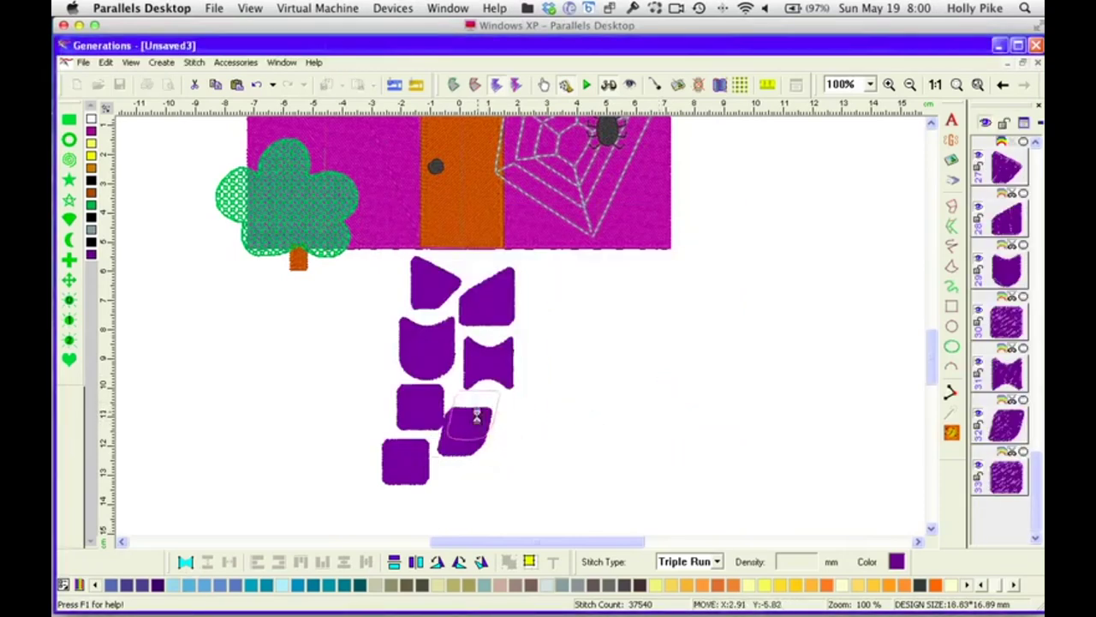
# Move the lowest stone about 6 mm to the right and reshape it with model style115
pyautogui.click(419, 475)
pyautogui.moveTo(412, 467); pyautogui.dragTo(430, 463)
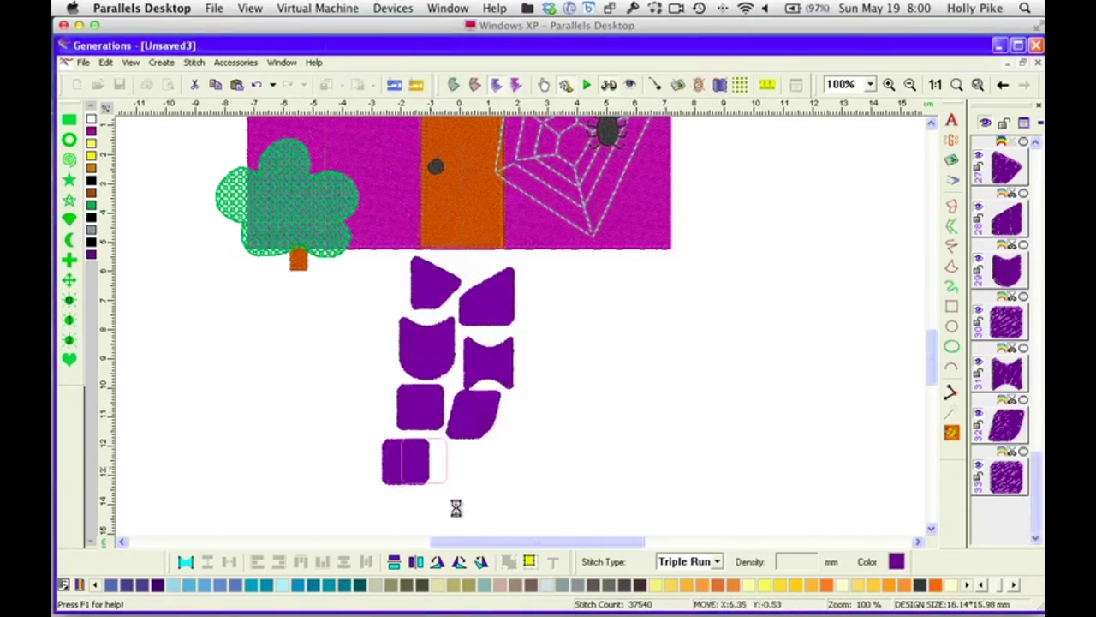
pyautogui.click(186, 561)
pyautogui.click(527, 415)
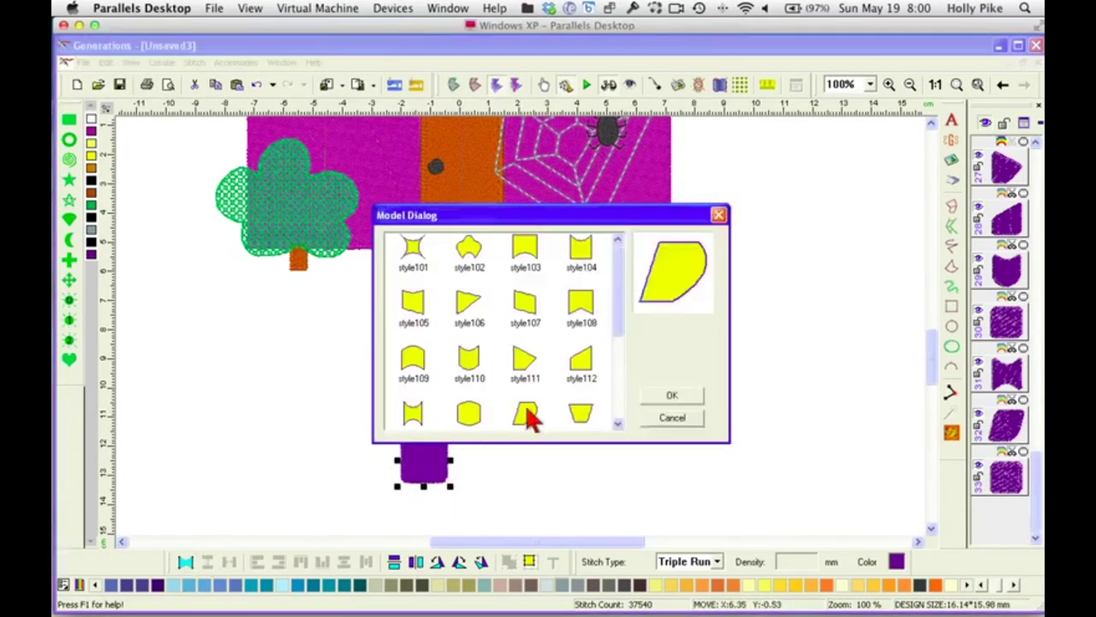
pyautogui.click(651, 395)
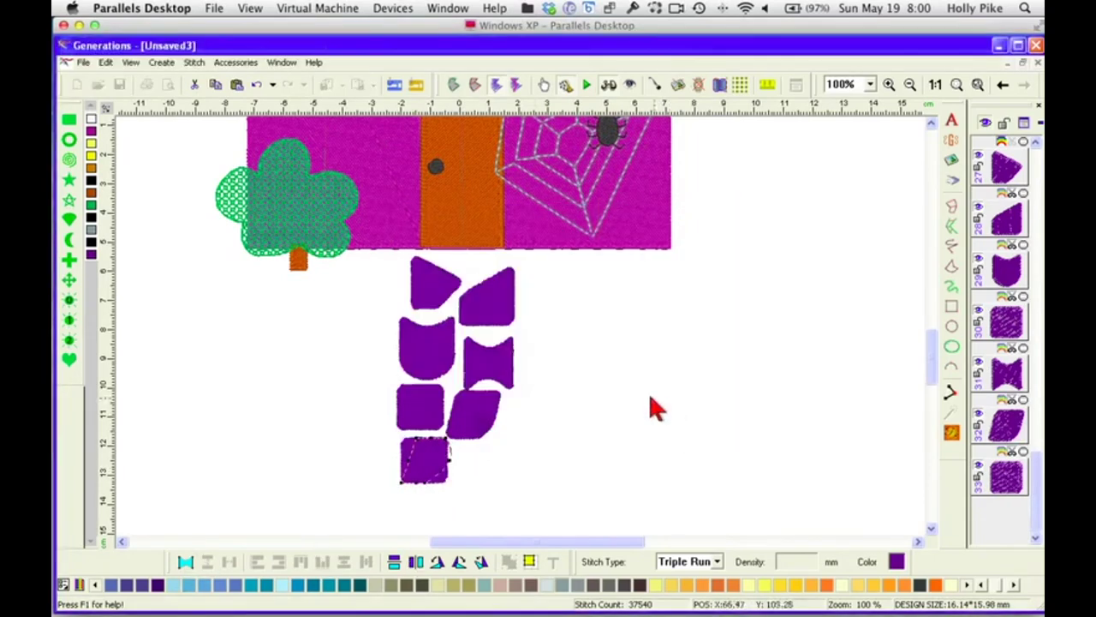
pyautogui.click(604, 432)
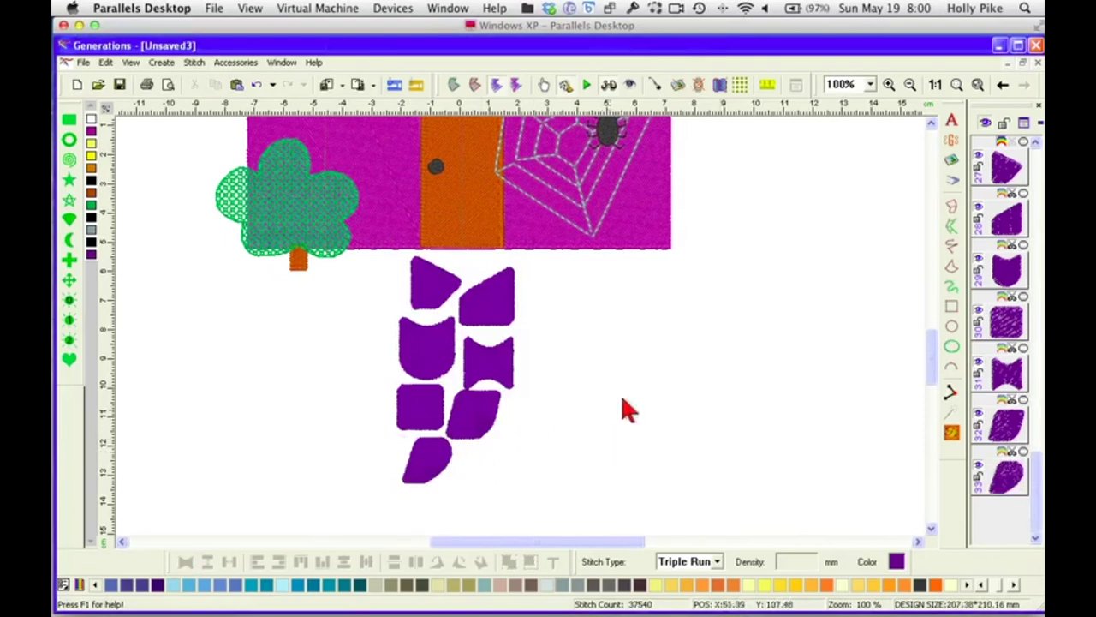
# Color all seven path stones gray
pyautogui.click(441, 294)
pyautogui.keyDown('ctrl'); pyautogui.click(491, 306); pyautogui.keyUp('ctrl')
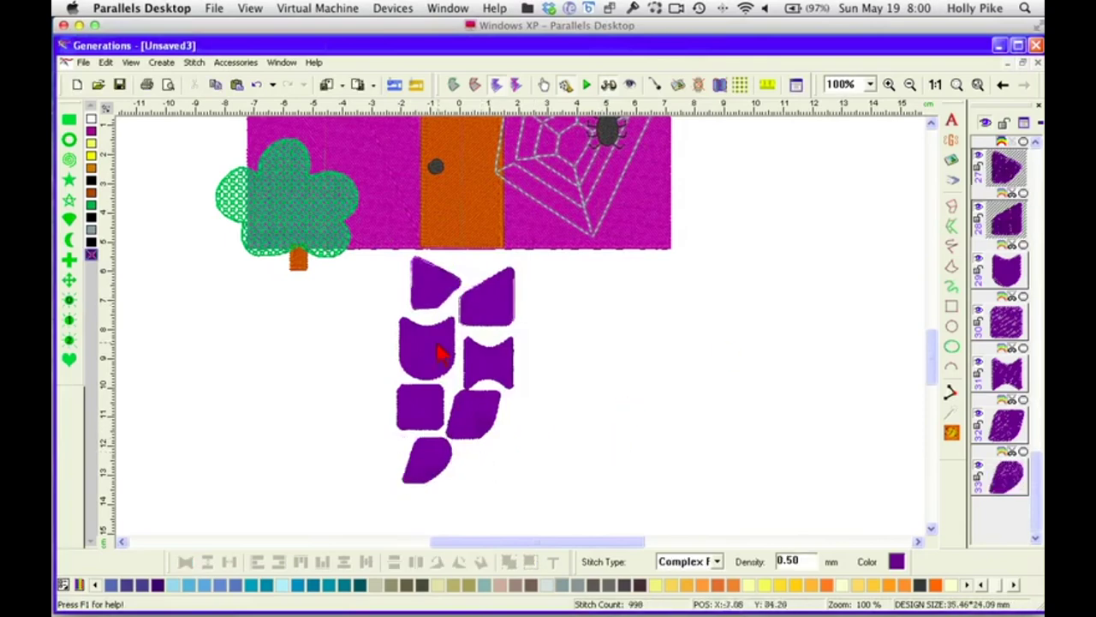
pyautogui.keyDown('ctrl'); pyautogui.click(438, 349); pyautogui.keyUp('ctrl')
pyautogui.keyDown('ctrl'); pyautogui.click(485, 373); pyautogui.keyUp('ctrl')
pyautogui.keyDown('ctrl'); pyautogui.click(466, 407); pyautogui.keyUp('ctrl')
pyautogui.keyDown('ctrl'); pyautogui.click(423, 419); pyautogui.keyUp('ctrl')
pyautogui.keyDown('ctrl'); pyautogui.click(427, 462); pyautogui.keyUp('ctrl')
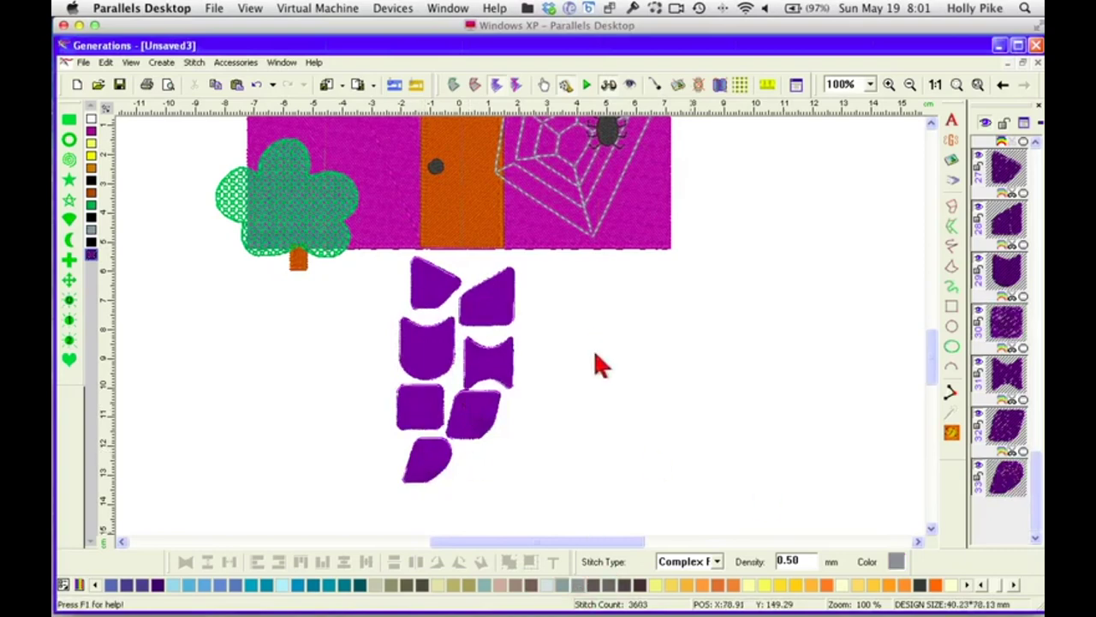
pyautogui.rightClick(444, 337)
pyautogui.click(568, 307)
# Recolor the second left stone and the lower right slanted stone dark brownish gray
pyautogui.click(441, 341)
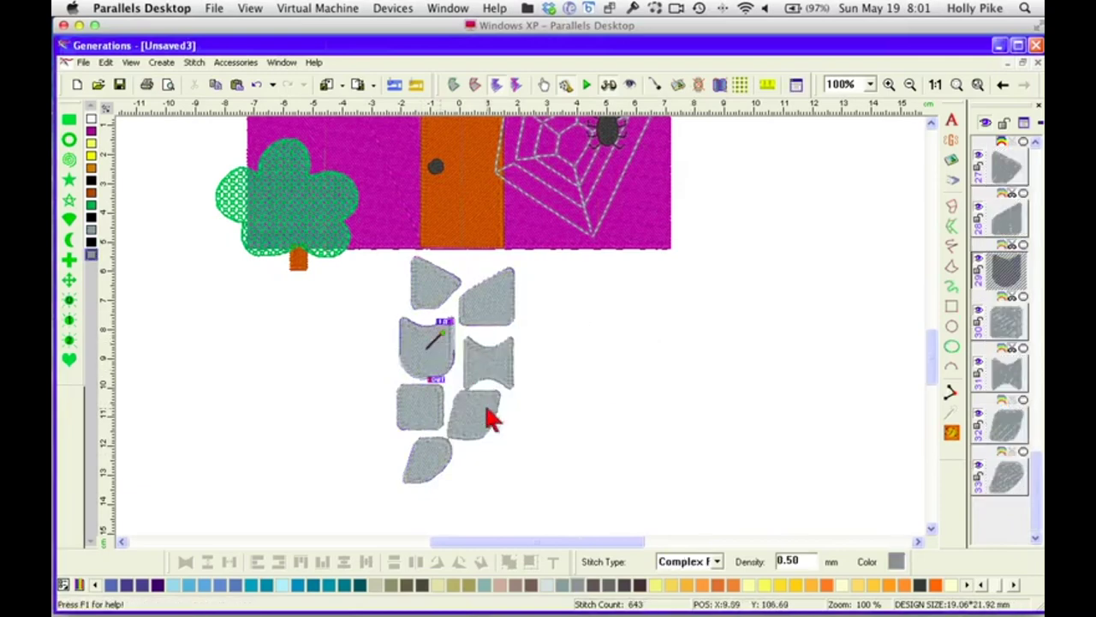
pyautogui.keyDown('ctrl'); pyautogui.click(482, 420); pyautogui.keyUp('ctrl')
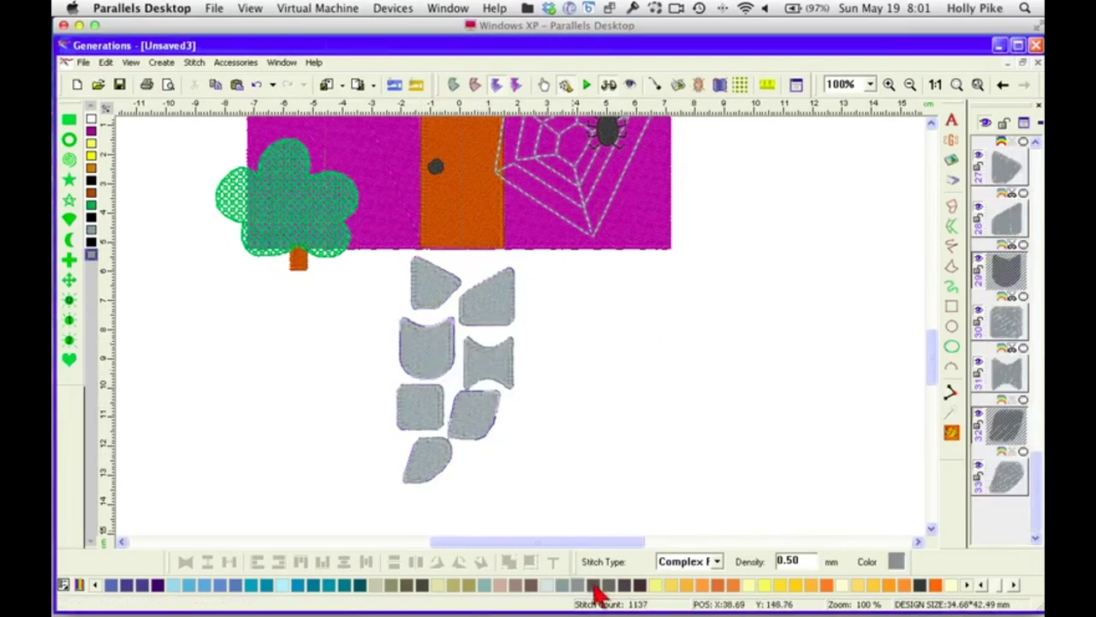
pyautogui.click(593, 584)
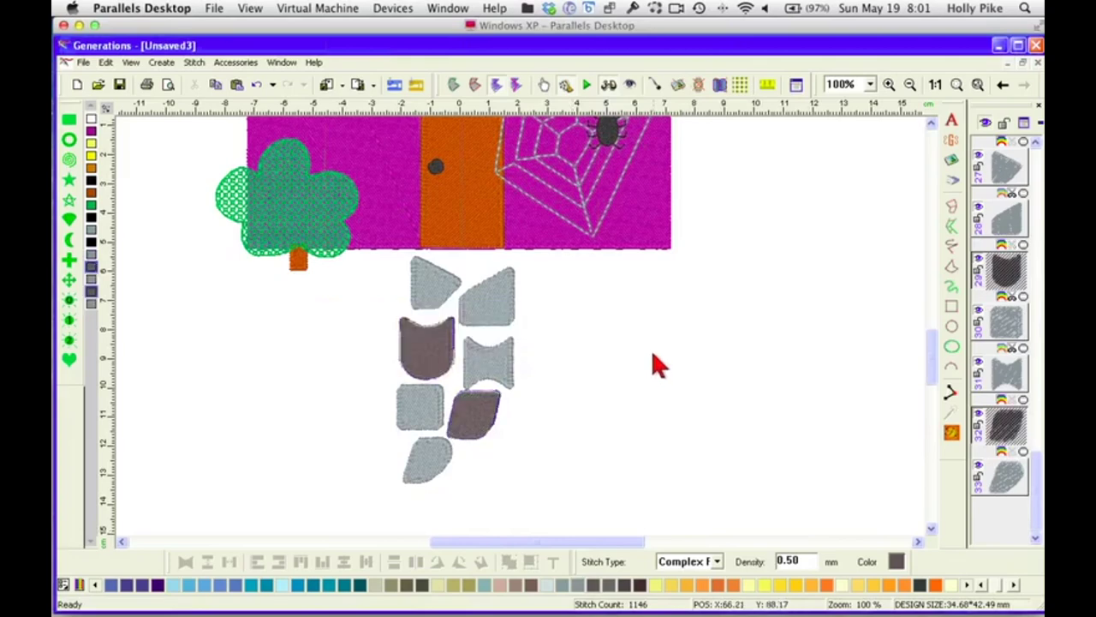
pyautogui.click(653, 355)
# Delete the black swirl beside the haunted house
pyautogui.click(957, 86)
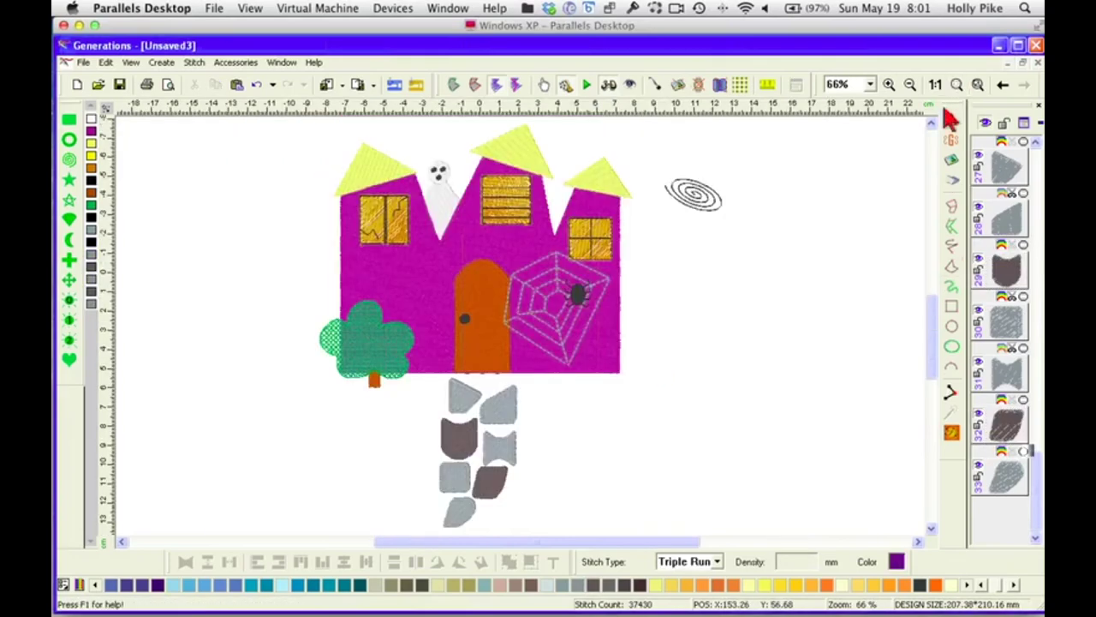
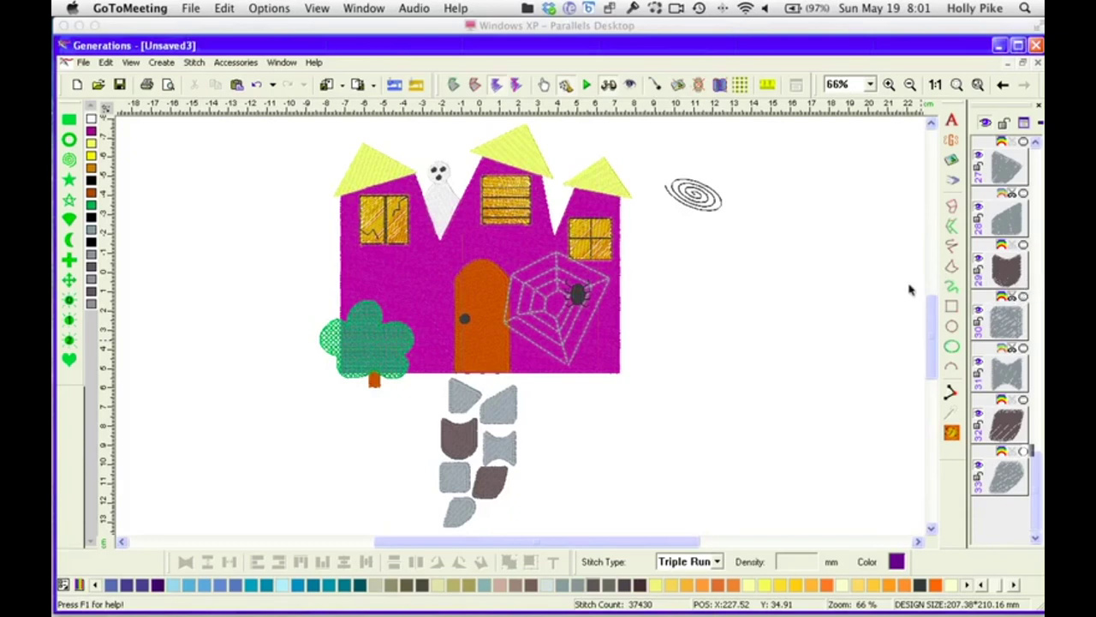
pyautogui.click(696, 195)
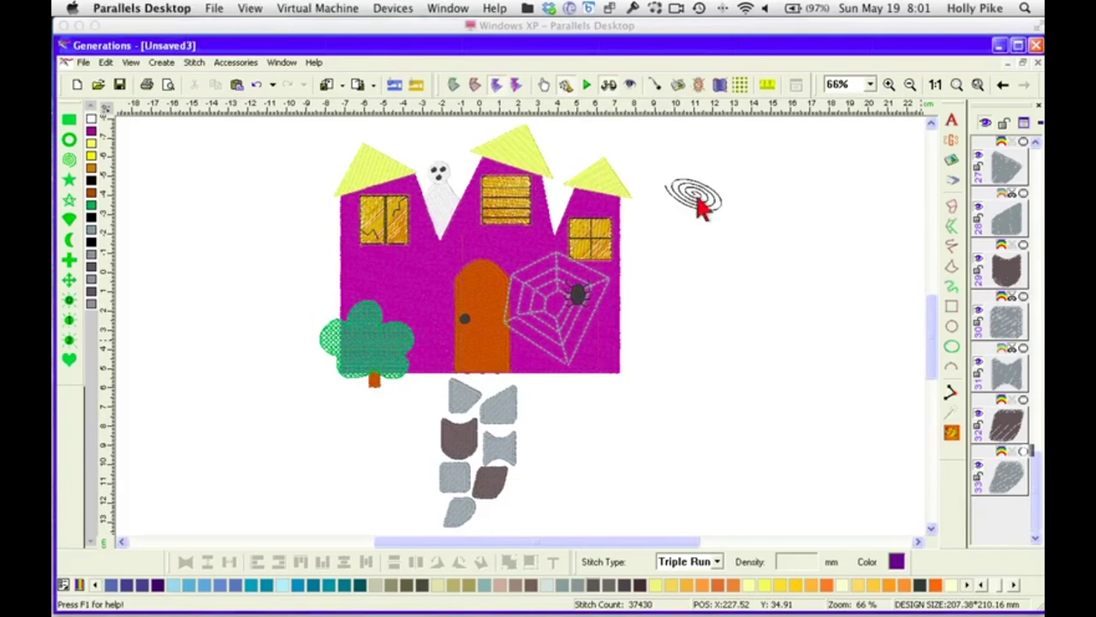
pyautogui.press('Delete')
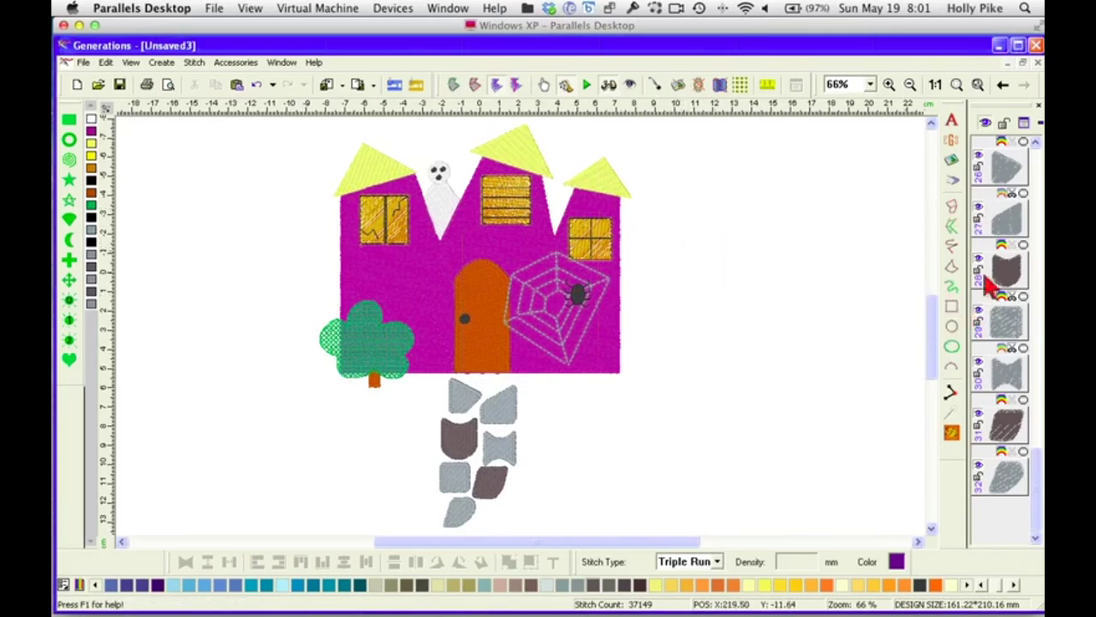
# Draw a tall rectangle about 17 by 152 mm just right of the house as a tree trunk and color it brown
pyautogui.click(951, 306)
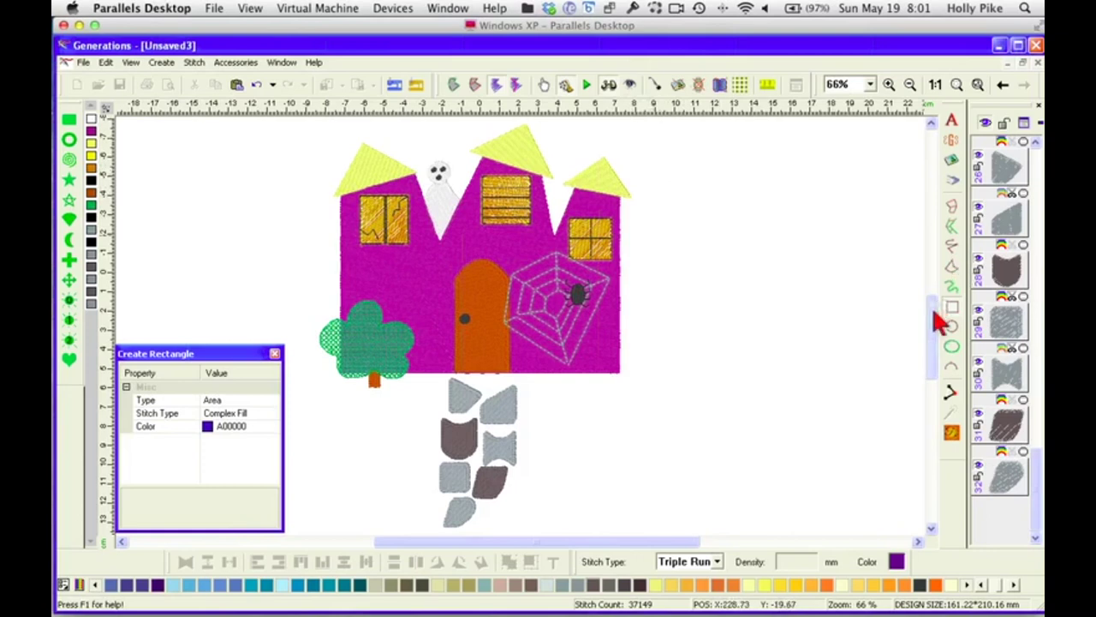
pyautogui.moveTo(932, 315); pyautogui.dragTo(932, 300)
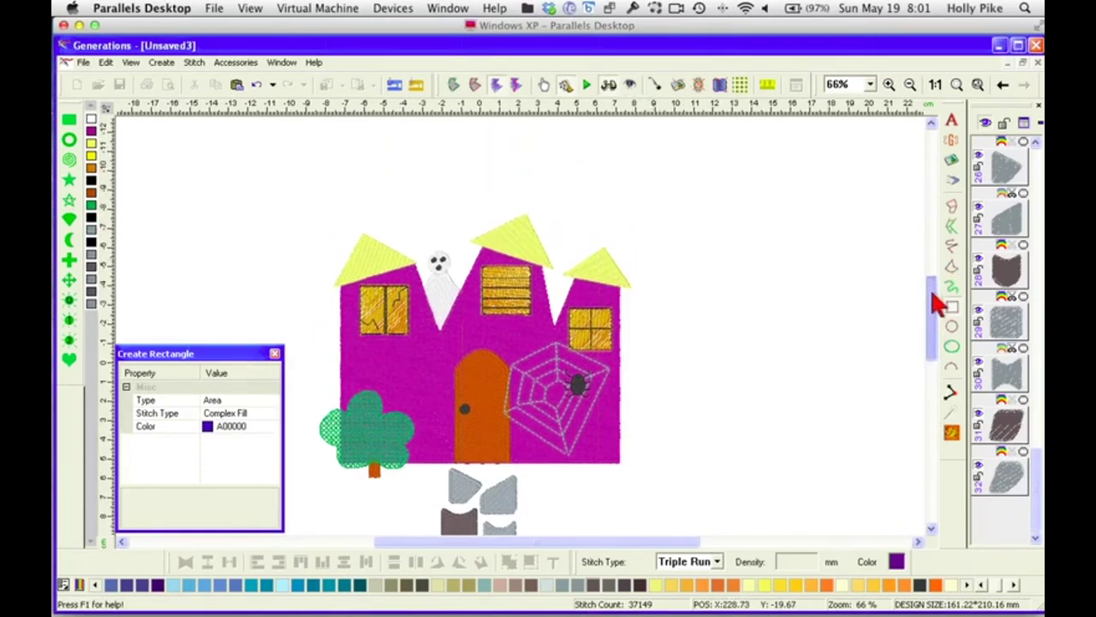
pyautogui.click(631, 170)
pyautogui.moveTo(641, 183)
pyautogui.mouseDown()
pyautogui.moveTo(665, 305)
pyautogui.moveTo(649, 340)
pyautogui.moveTo(666, 451)
pyautogui.moveTo(657, 459)
pyautogui.mouseUp()
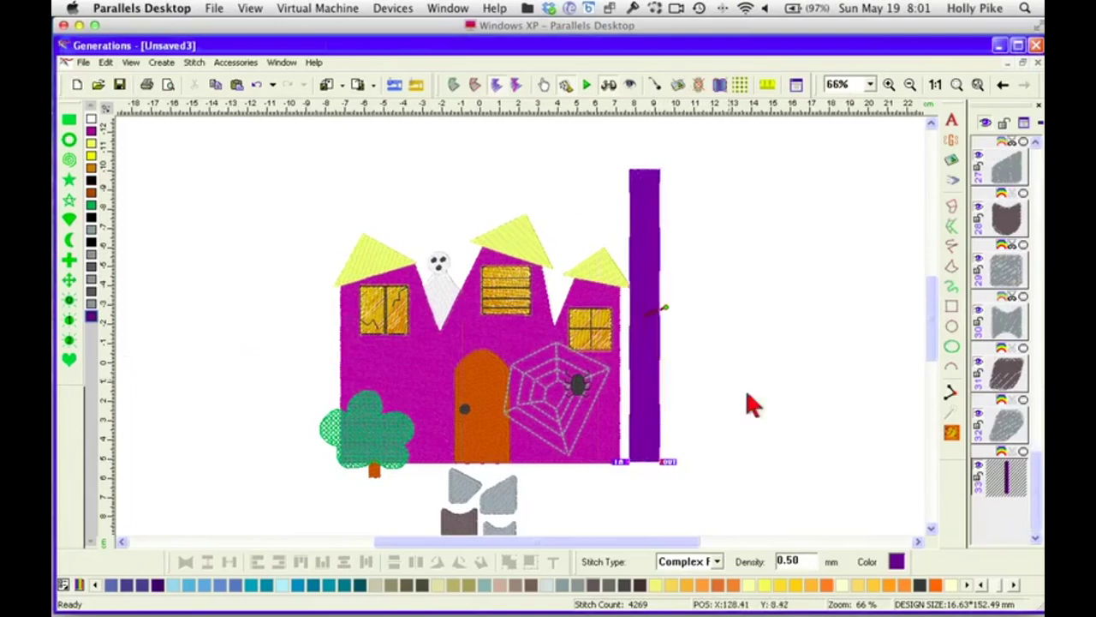
pyautogui.click(1014, 584)
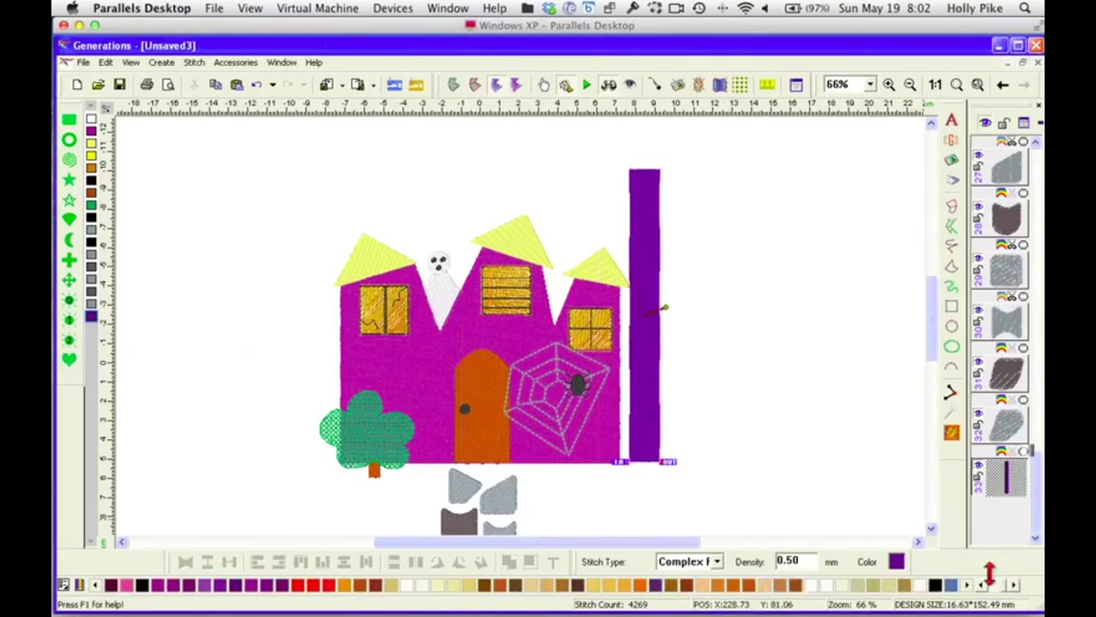
pyautogui.click(679, 583)
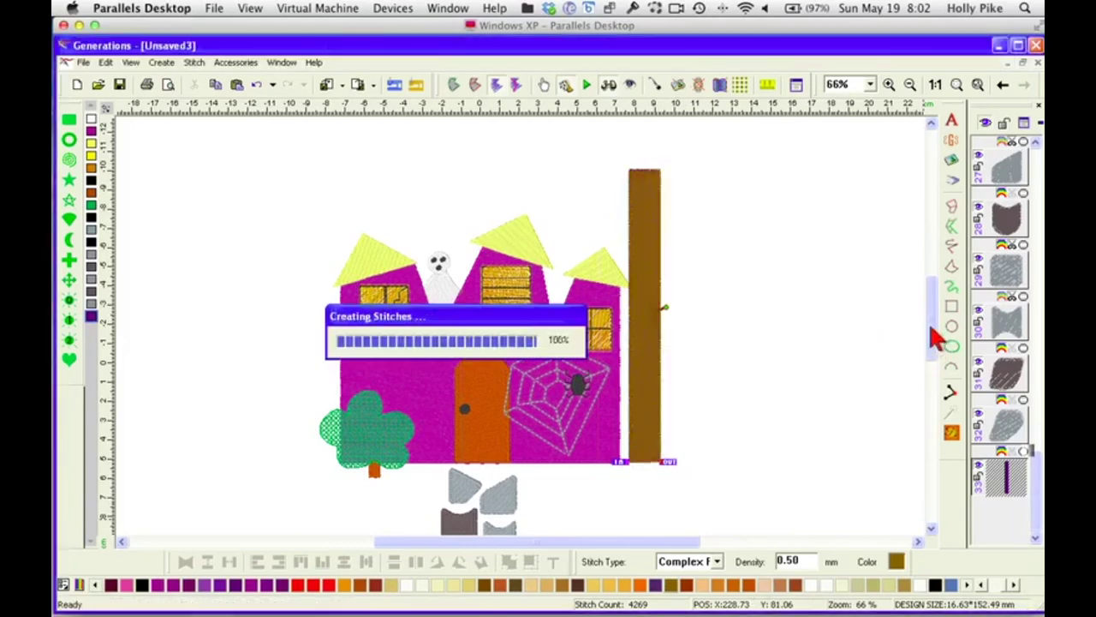
pyautogui.scroll(-2, 934, 336)
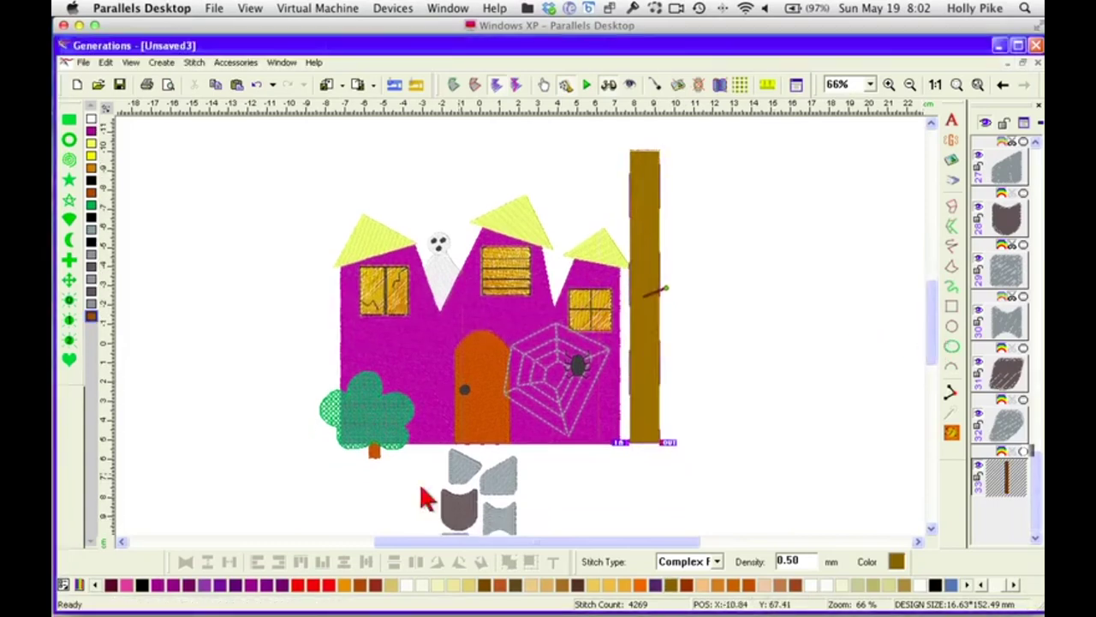
# Reshape the brown trunk with model style116 and flip it vertically so its wide end is at the base
pyautogui.click(642, 313)
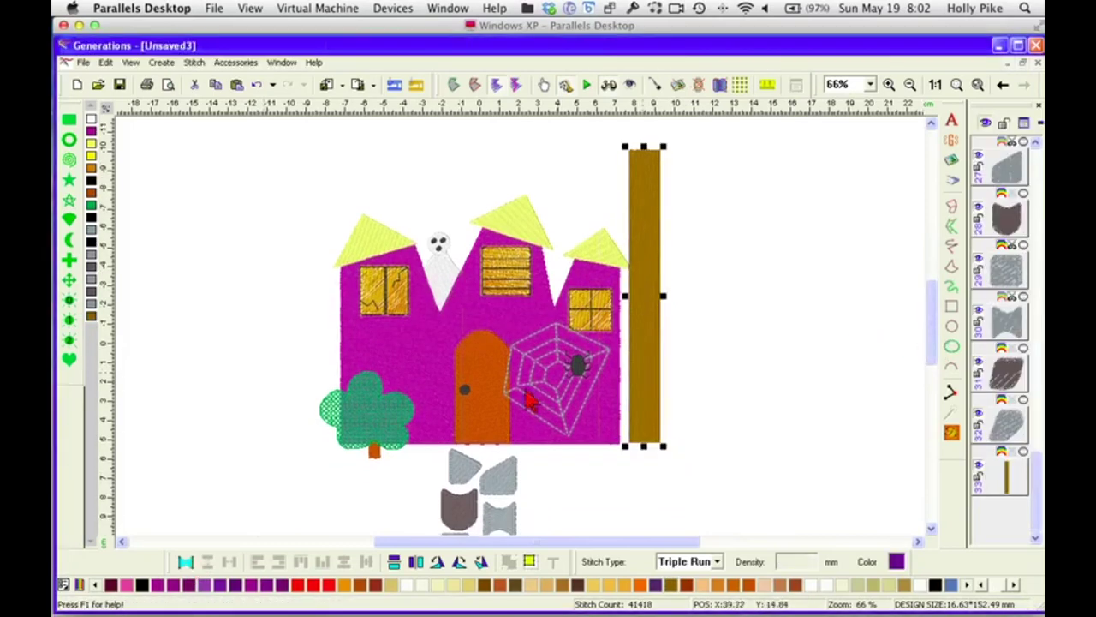
pyautogui.click(186, 563)
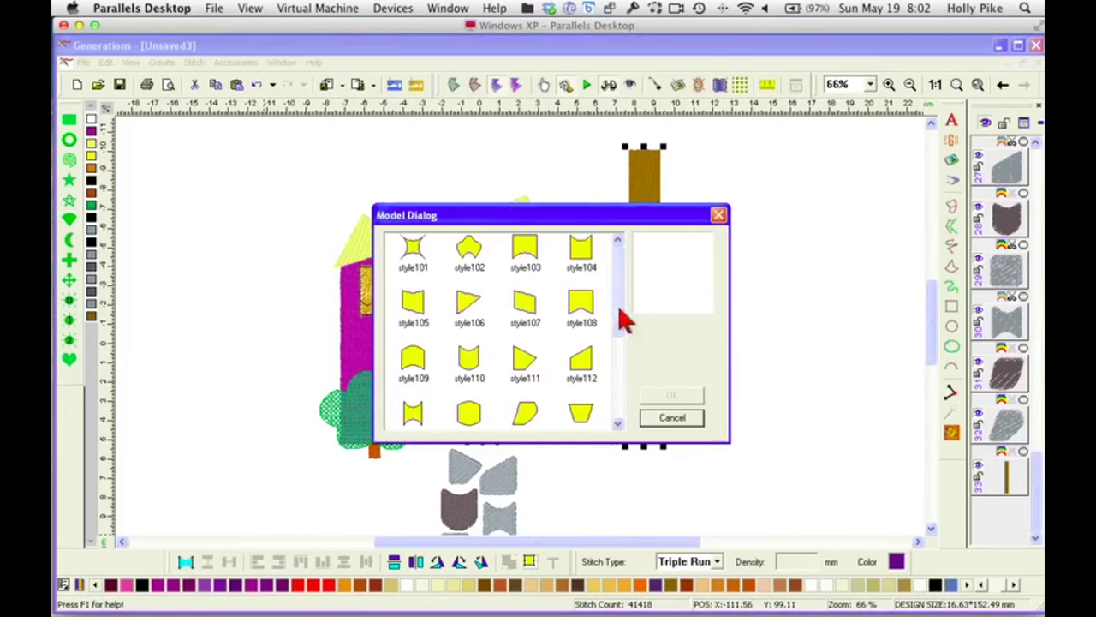
pyautogui.moveTo(622, 318); pyautogui.dragTo(607, 359)
pyautogui.click(581, 341)
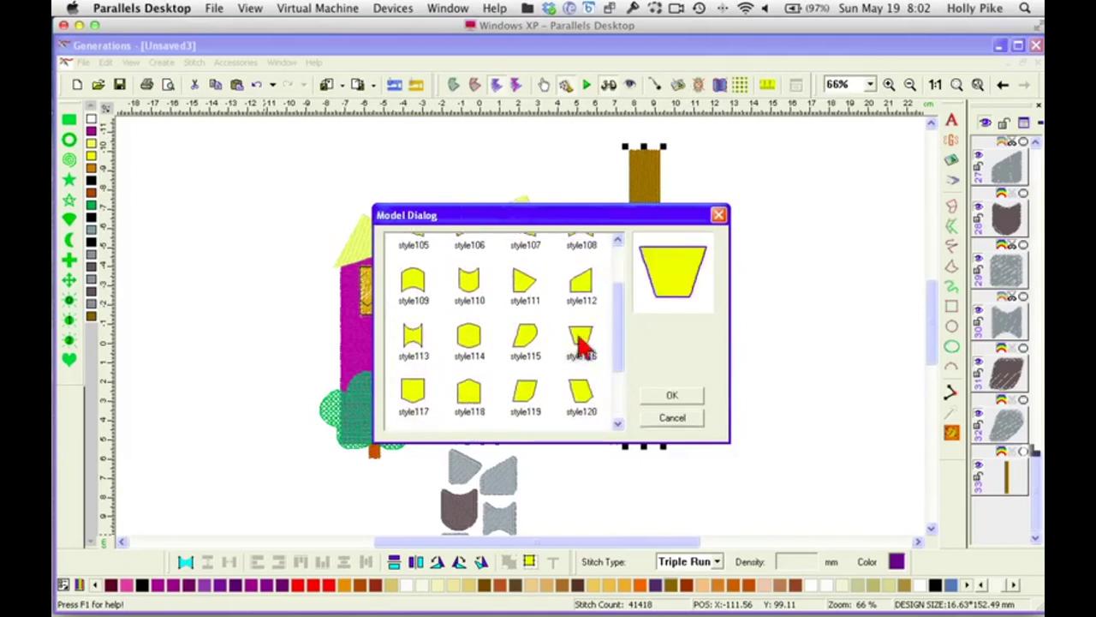
pyautogui.click(673, 396)
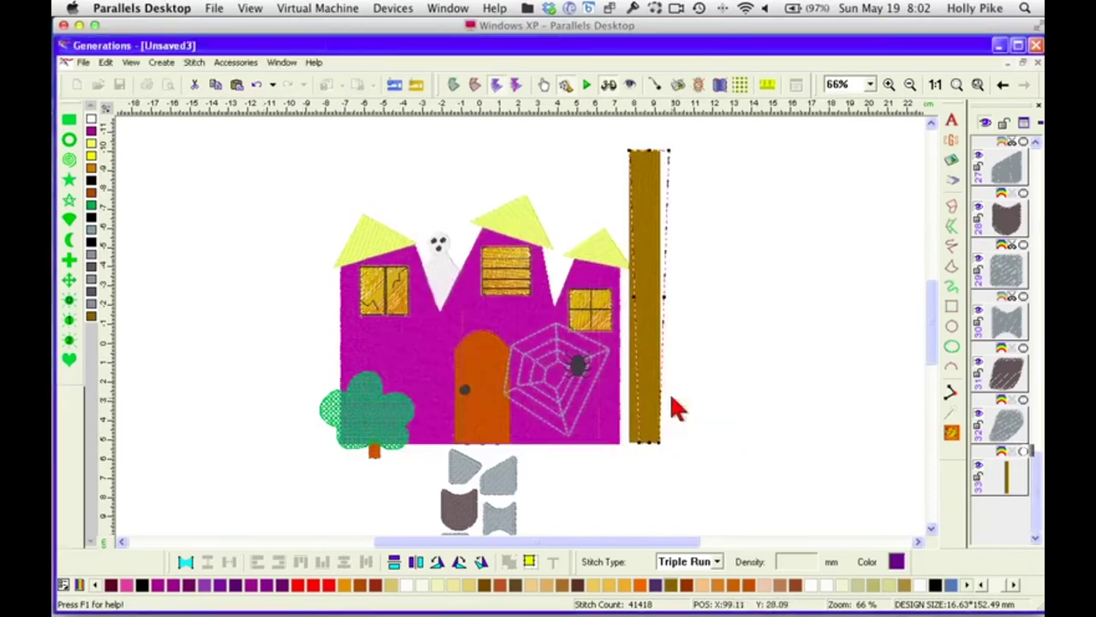
pyautogui.click(650, 352)
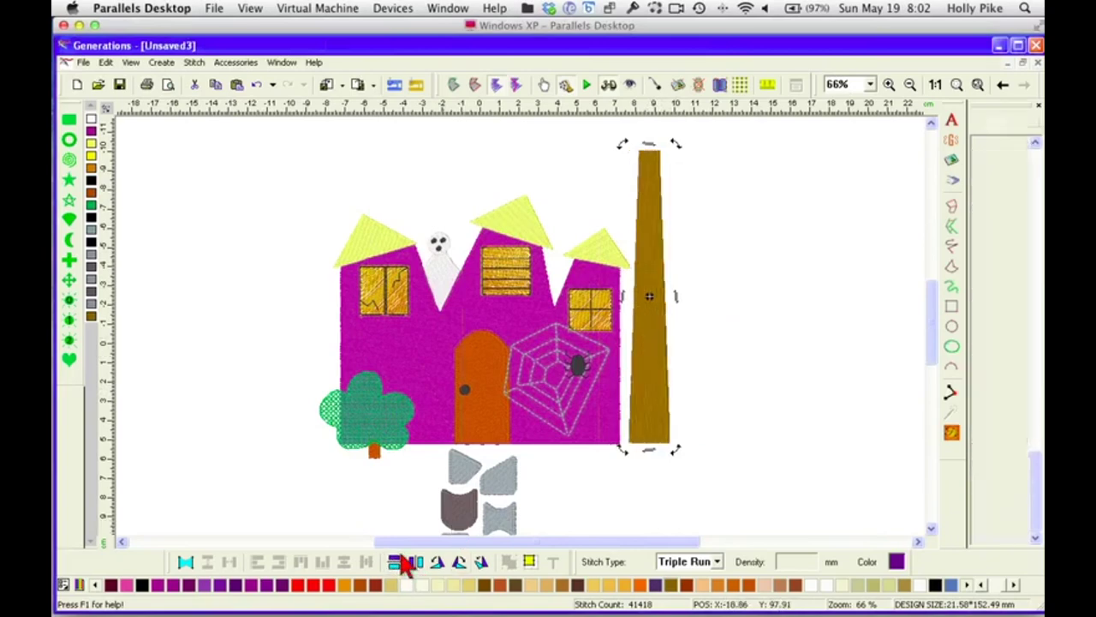
pyautogui.click(952, 433)
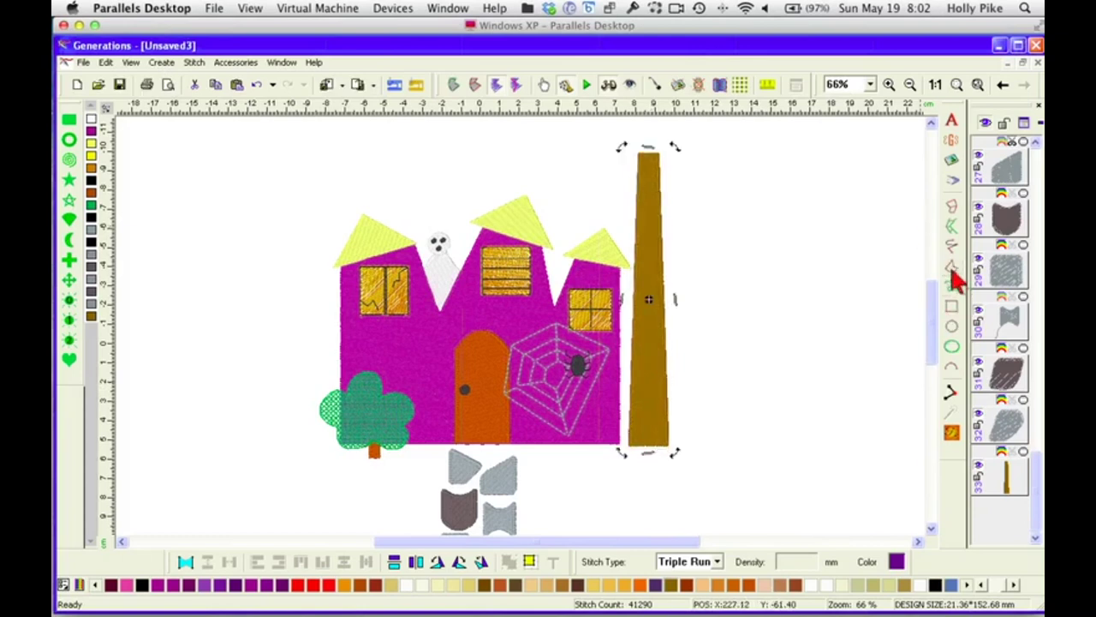
pyautogui.click(951, 308)
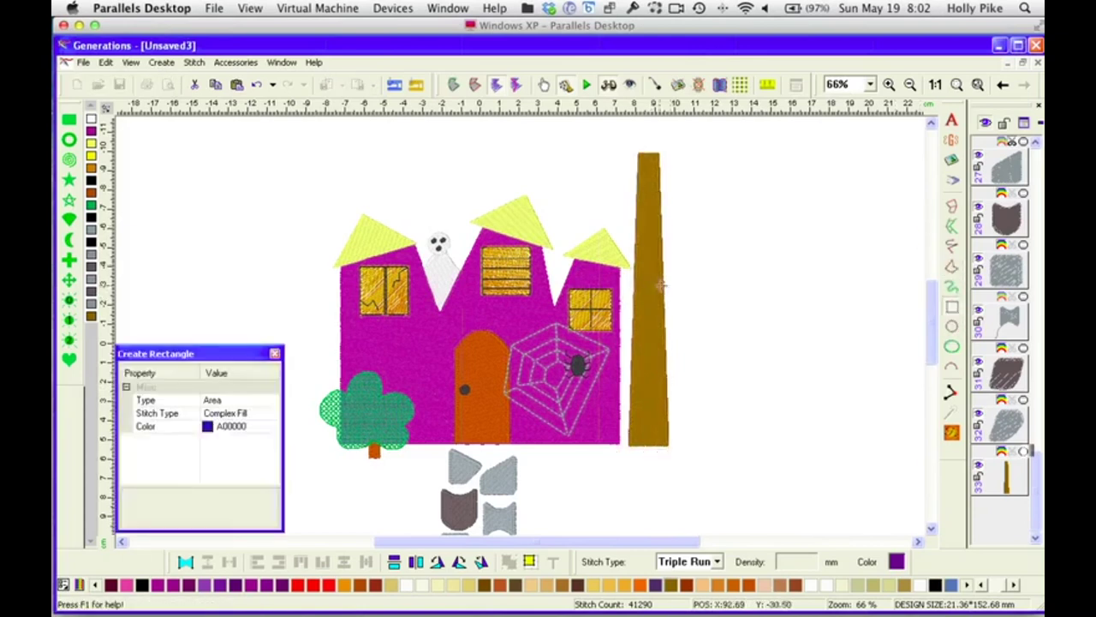
pyautogui.click(688, 245)
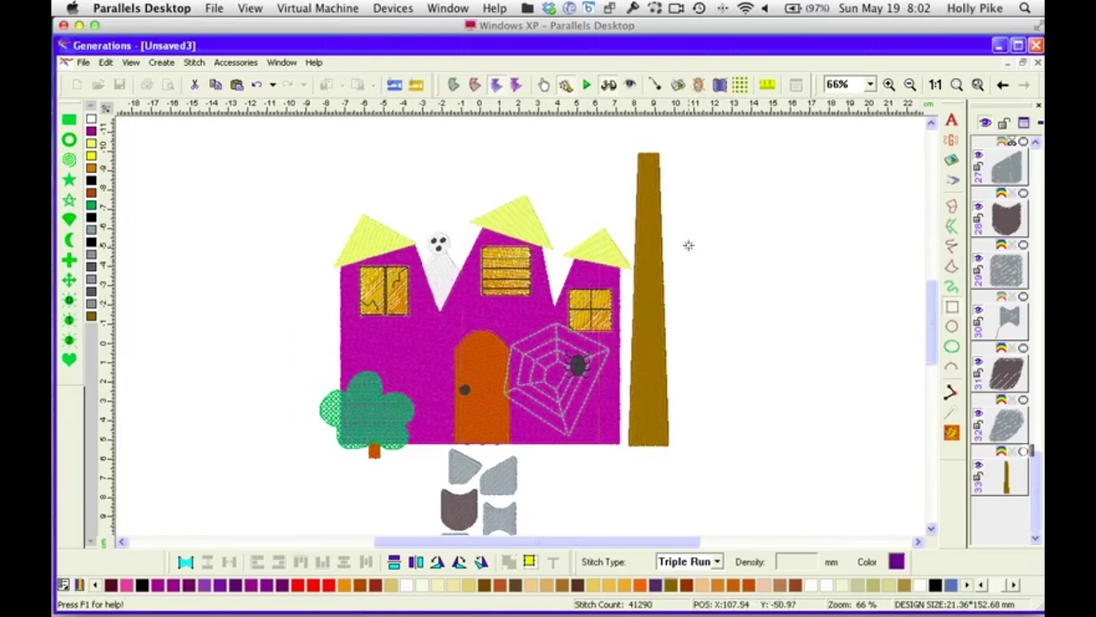
pyautogui.rightClick(703, 289)
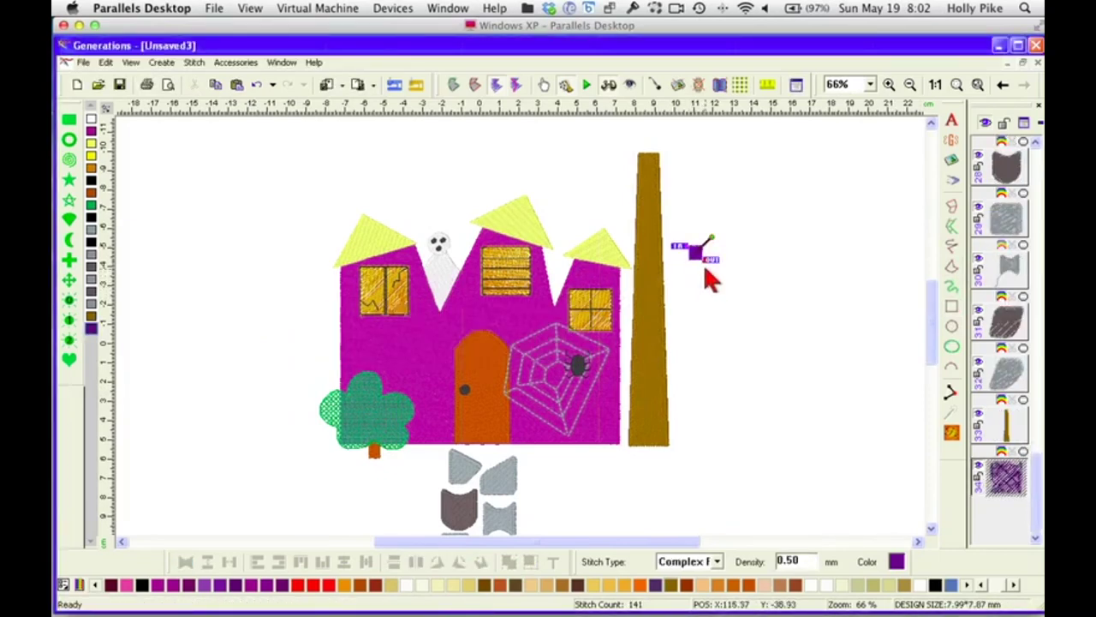
pyautogui.press('Delete')
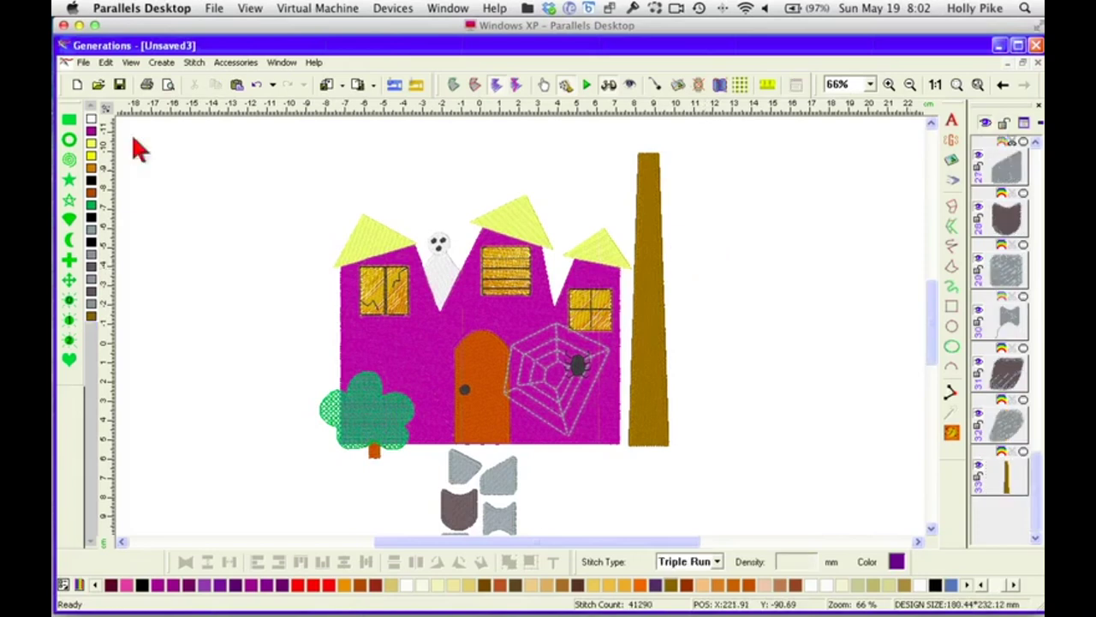
# Draw a rounded rectangle about 9 mm square right of the trunk and stretch it horizontally to about 79 mm
pyautogui.click(91, 120)
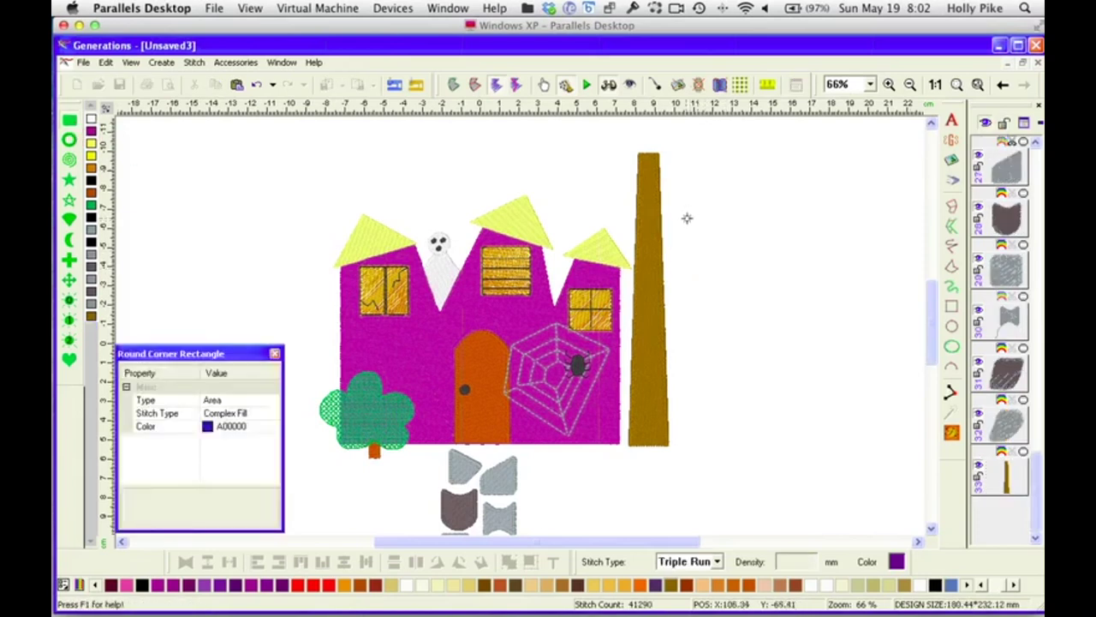
pyautogui.click(687, 217)
pyautogui.moveTo(712, 278); pyautogui.dragTo(739, 240)
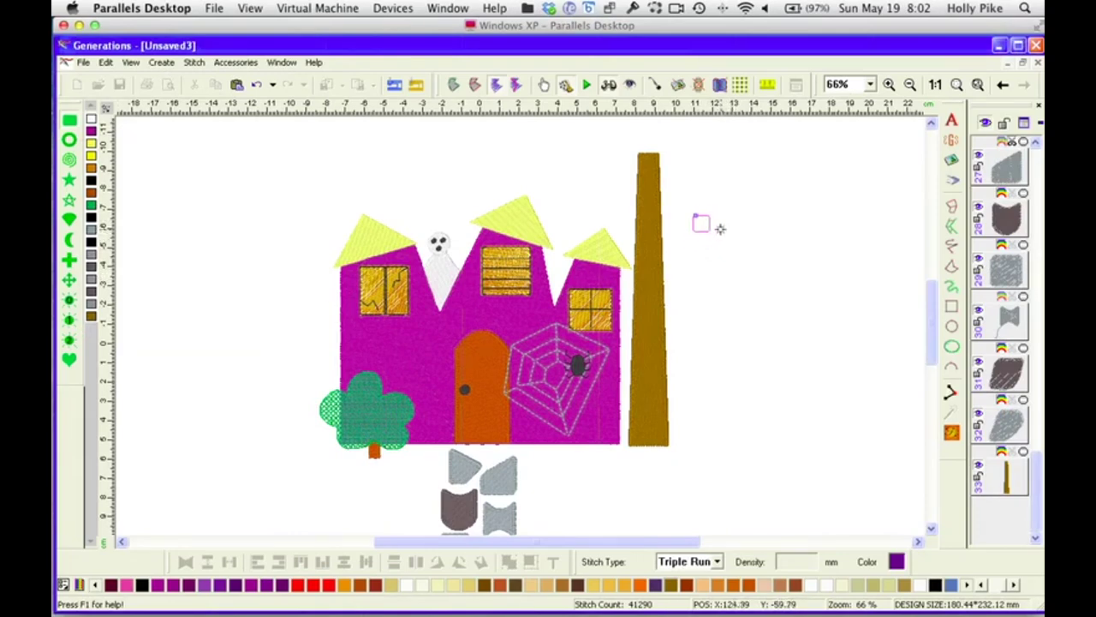
pyautogui.moveTo(720, 229); pyautogui.dragTo(720, 228)
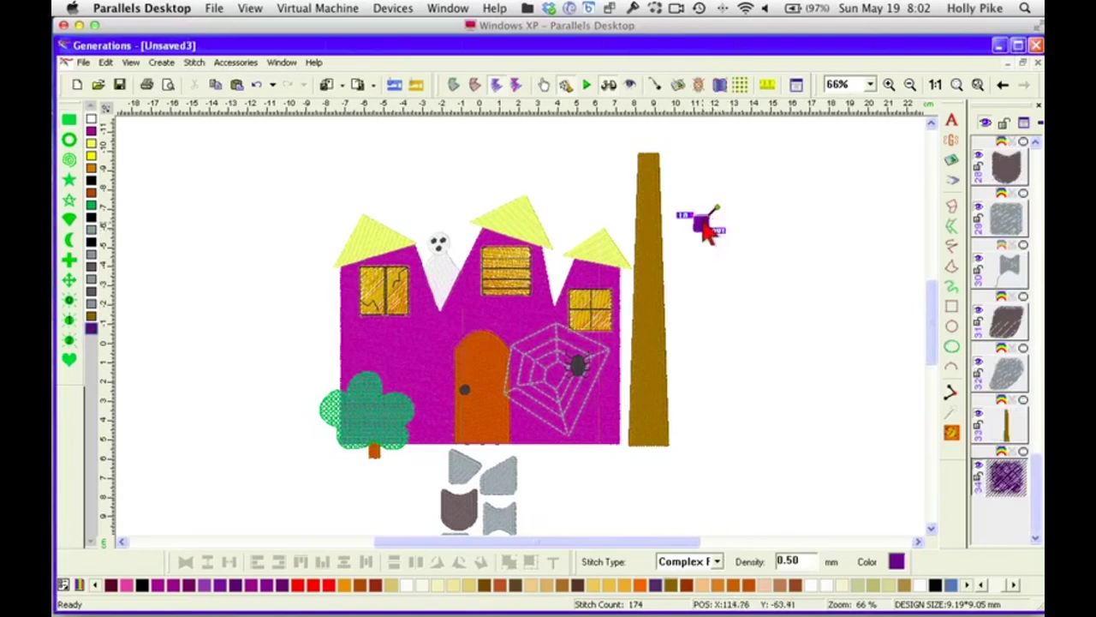
pyautogui.click(704, 222)
pyautogui.moveTo(718, 222); pyautogui.dragTo(727, 221)
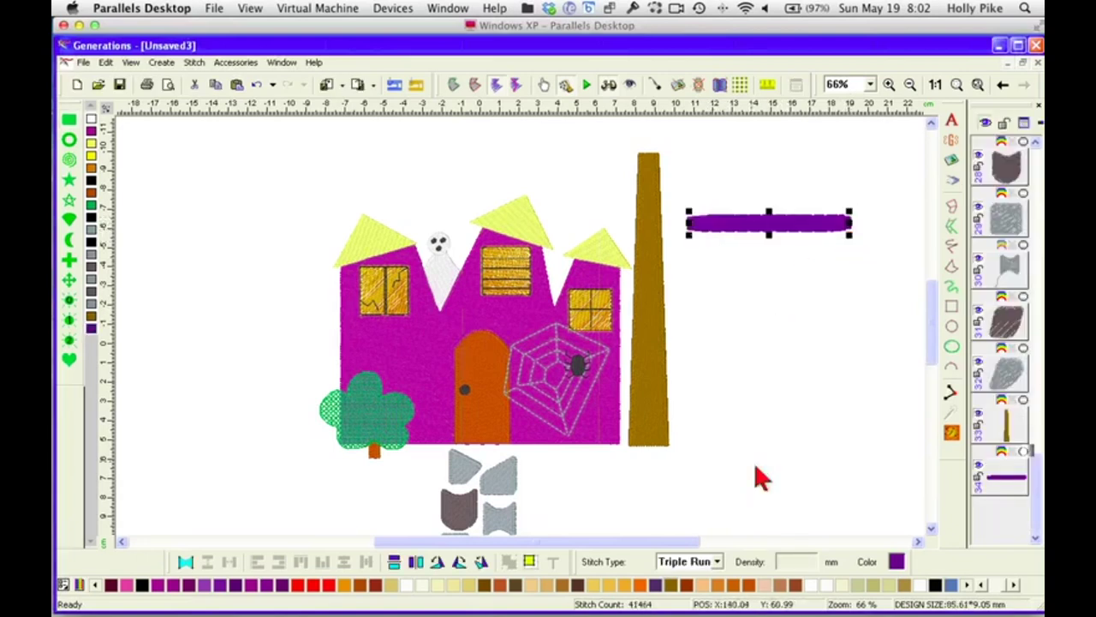
pyautogui.click(952, 433)
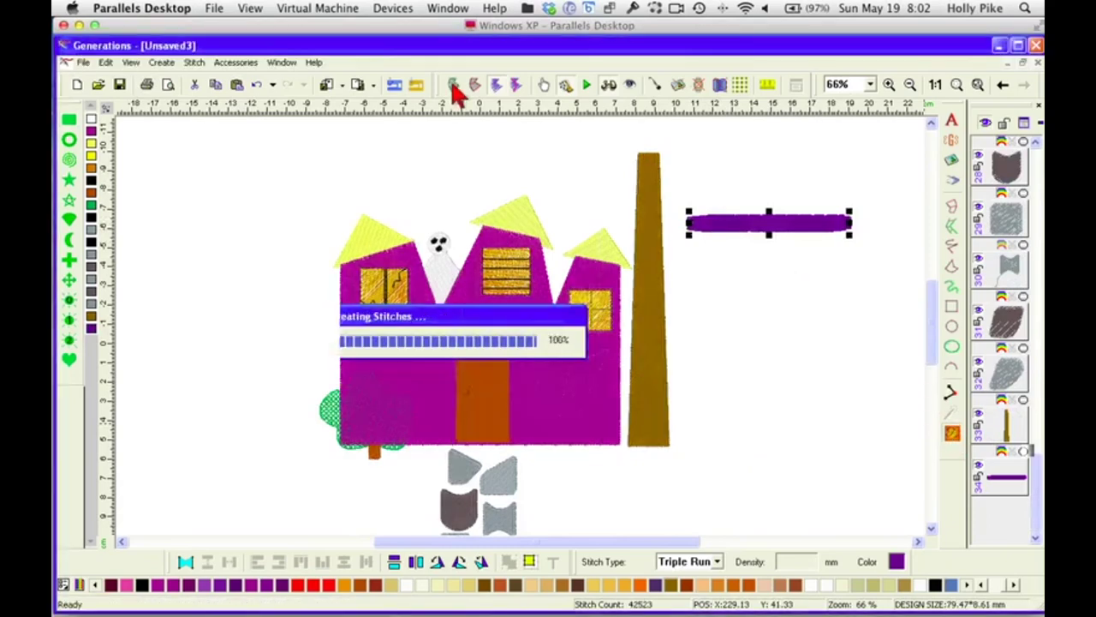
# Edit the long rounded bar's outline nodes to thin its underside and make its ends irregular, and regenerate the stitches
pyautogui.click(454, 86)
pyautogui.click(790, 231)
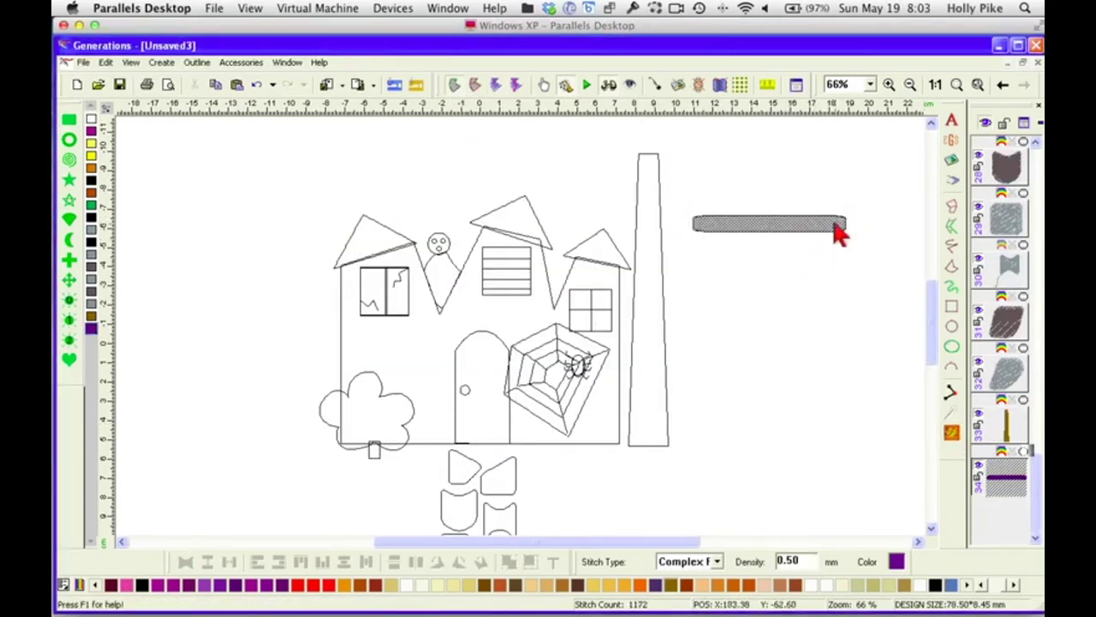
pyautogui.rightClick(839, 233)
pyautogui.click(846, 232)
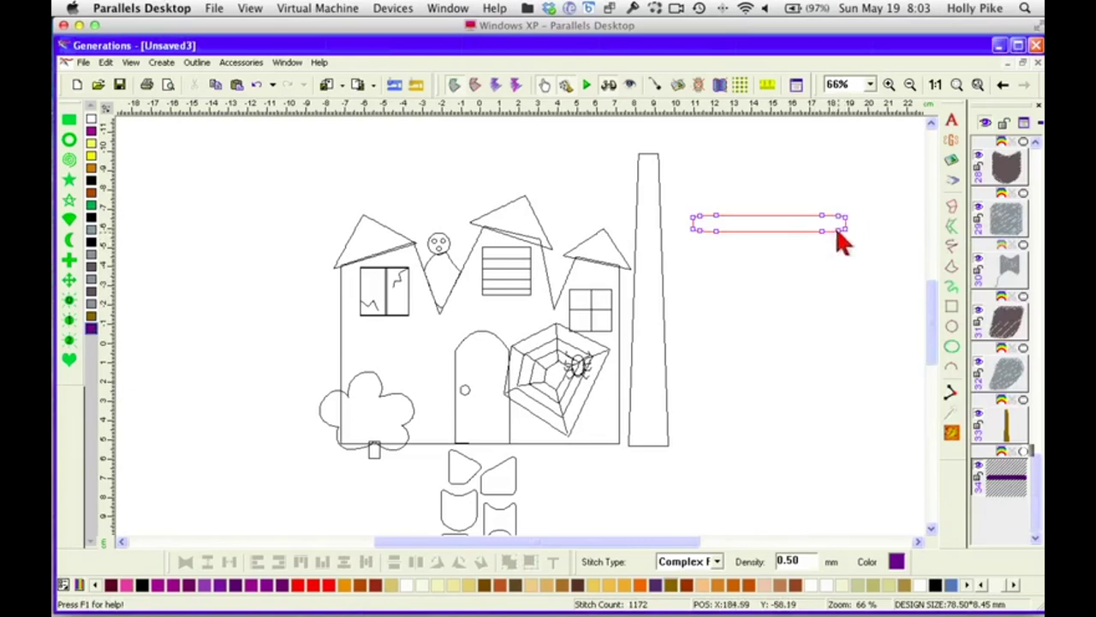
pyautogui.moveTo(839, 230)
pyautogui.mouseDown()
pyautogui.moveTo(819, 224)
pyautogui.moveTo(854, 227)
pyautogui.mouseUp()
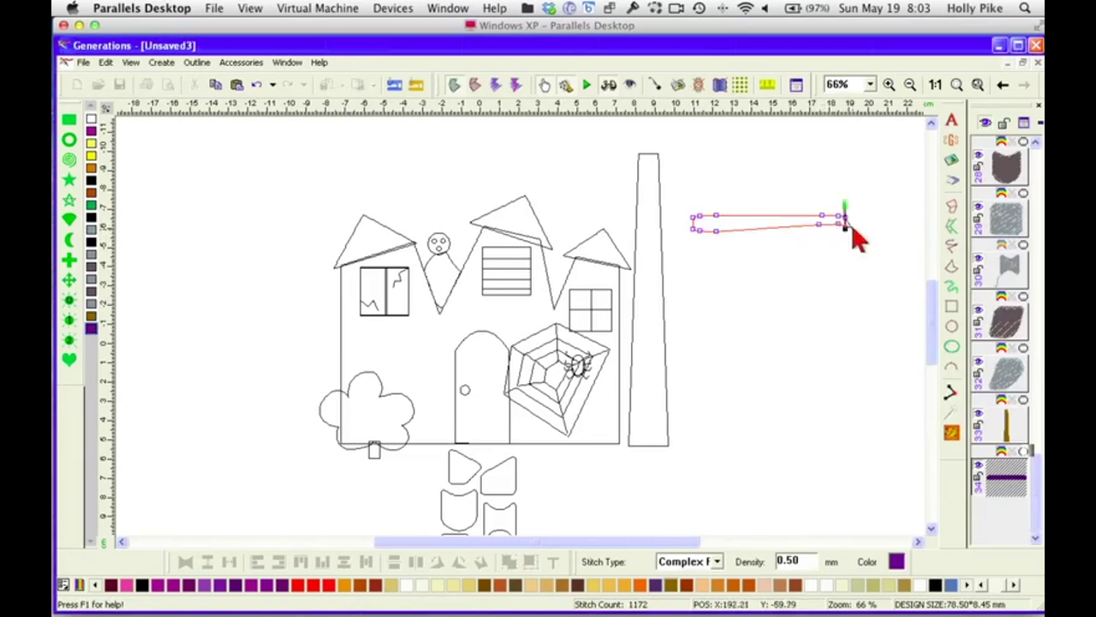
pyautogui.moveTo(717, 232); pyautogui.dragTo(718, 224)
pyautogui.doubleClick(709, 227)
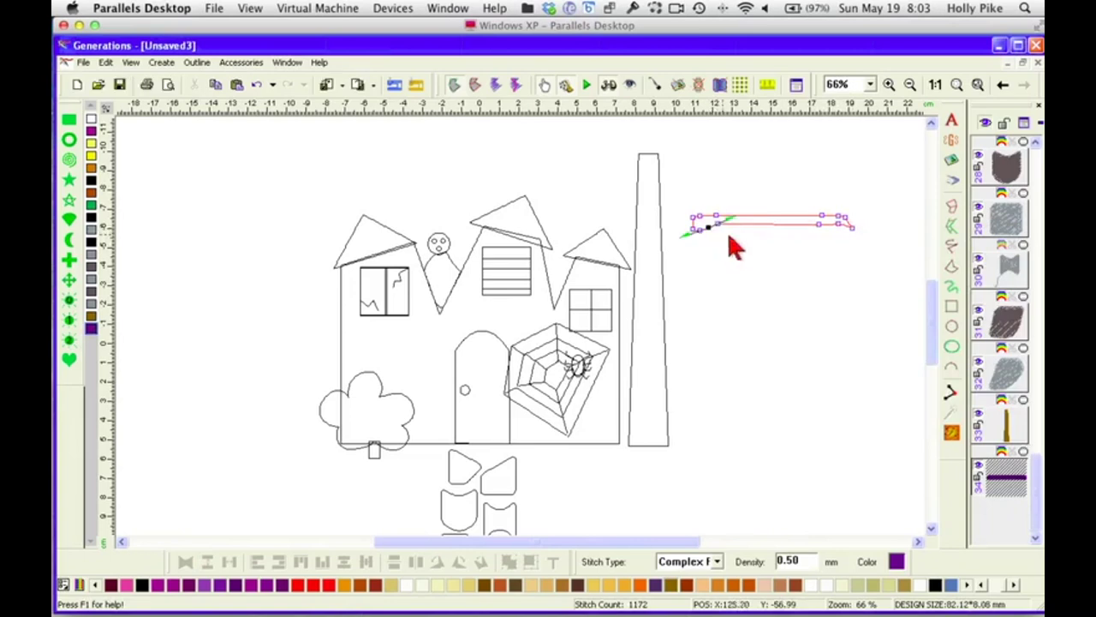
pyautogui.click(951, 433)
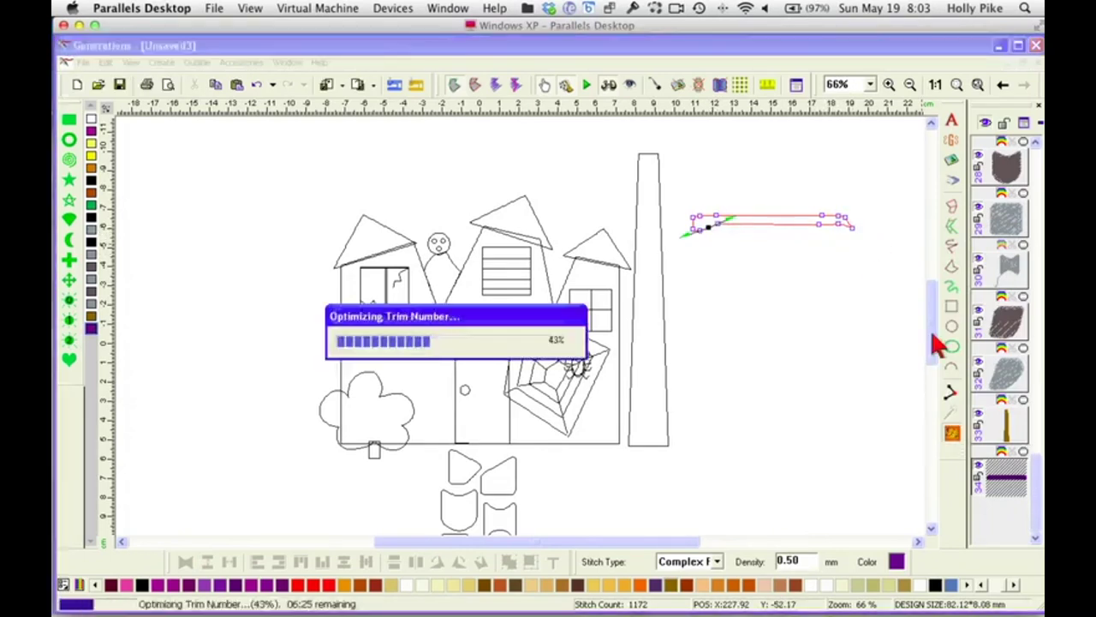
# Rotate the purple bar about 45 degrees and move its thick end onto the trunk's right side as a rising branch
pyautogui.click(790, 233)
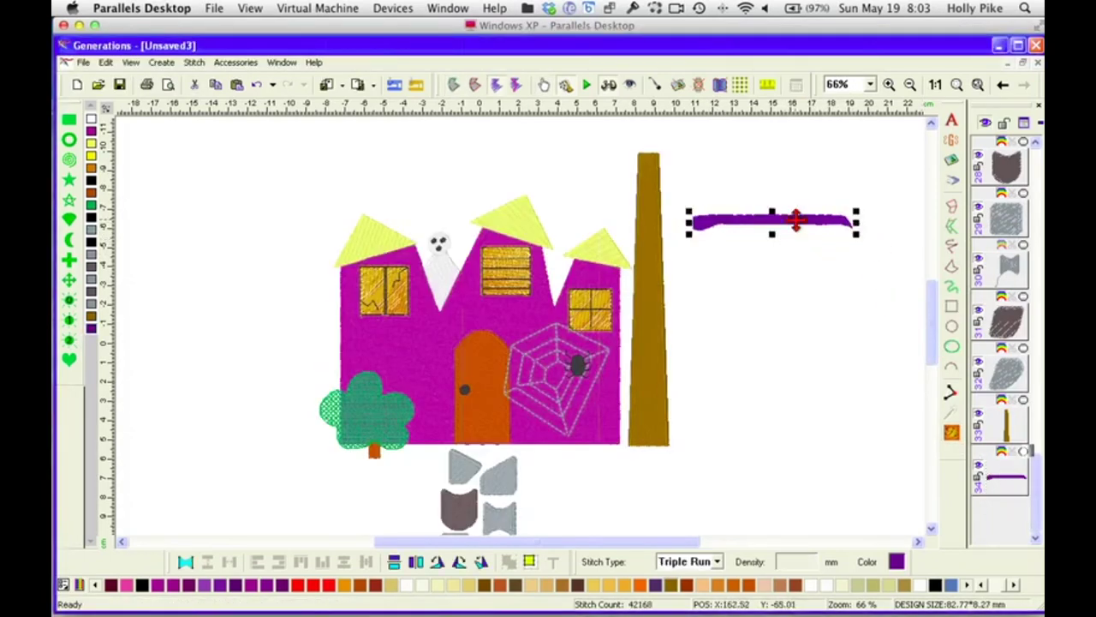
pyautogui.click(795, 220)
pyautogui.moveTo(856, 239); pyautogui.dragTo(814, 186)
pyautogui.moveTo(754, 249); pyautogui.dragTo(698, 287)
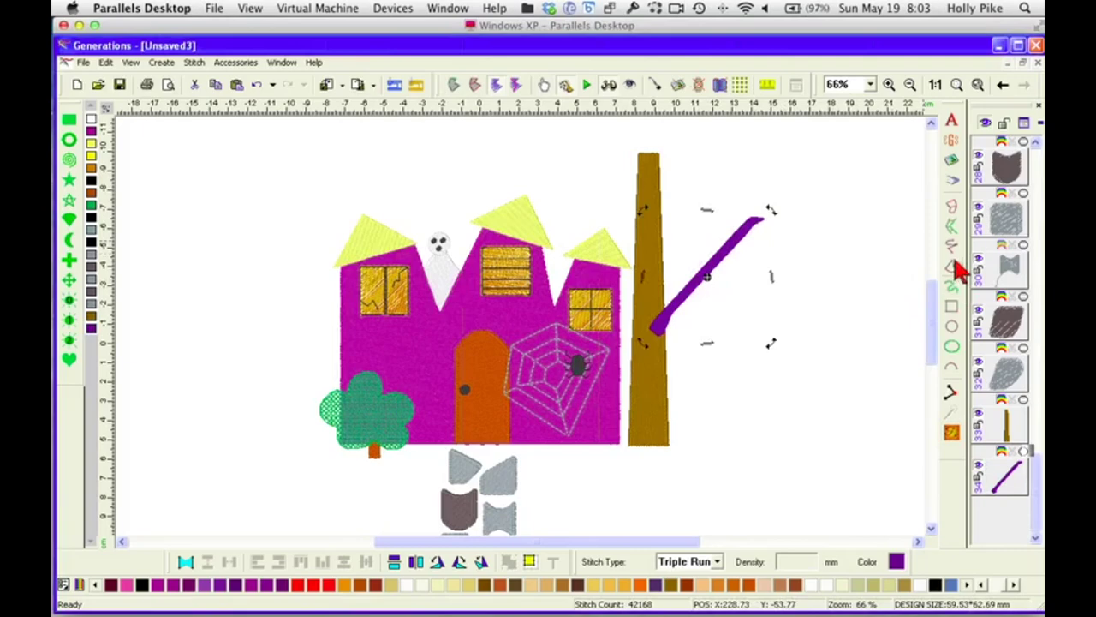
# Draw a thin vertical rectangle about 4 by 78 mm and move it to the left side of the trunk
pyautogui.click(953, 307)
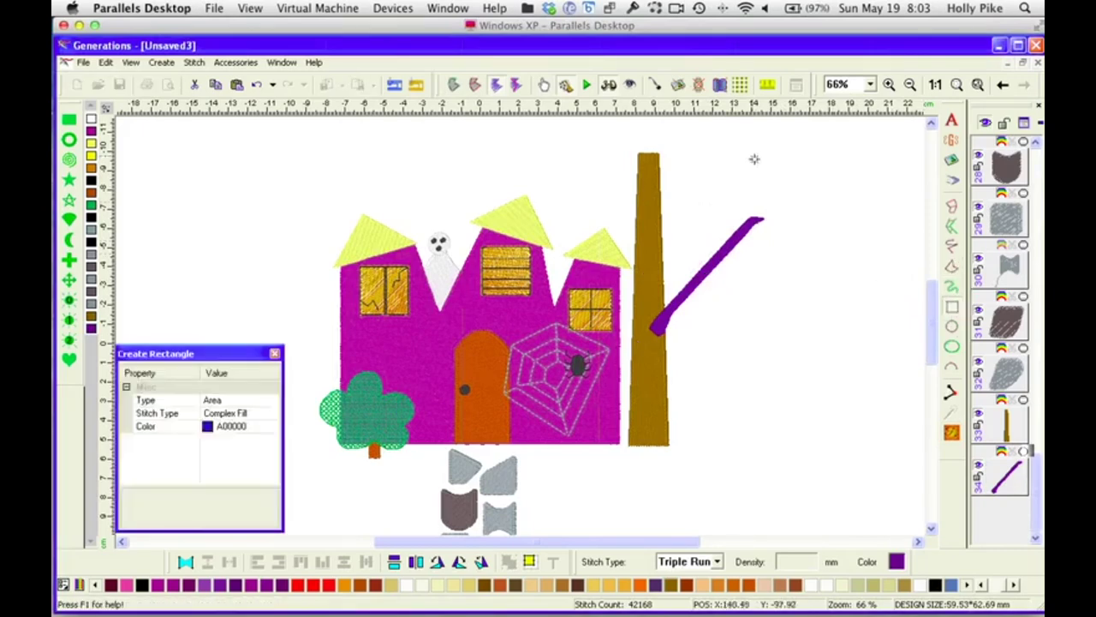
pyautogui.moveTo(805, 189); pyautogui.dragTo(813, 340)
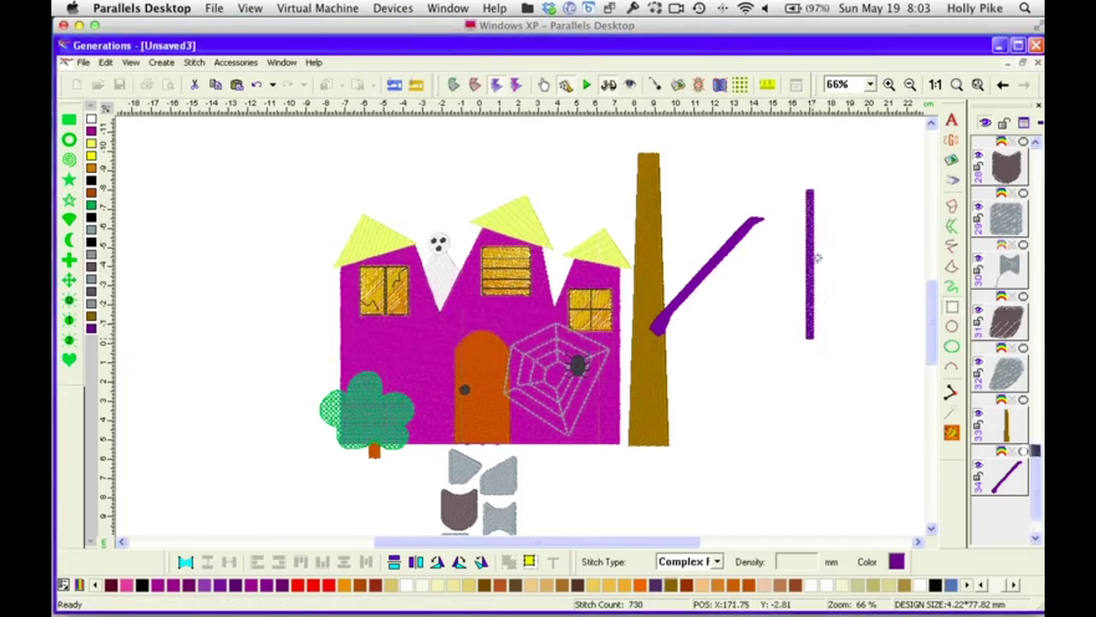
pyautogui.click(812, 281)
pyautogui.moveTo(812, 281); pyautogui.dragTo(622, 231)
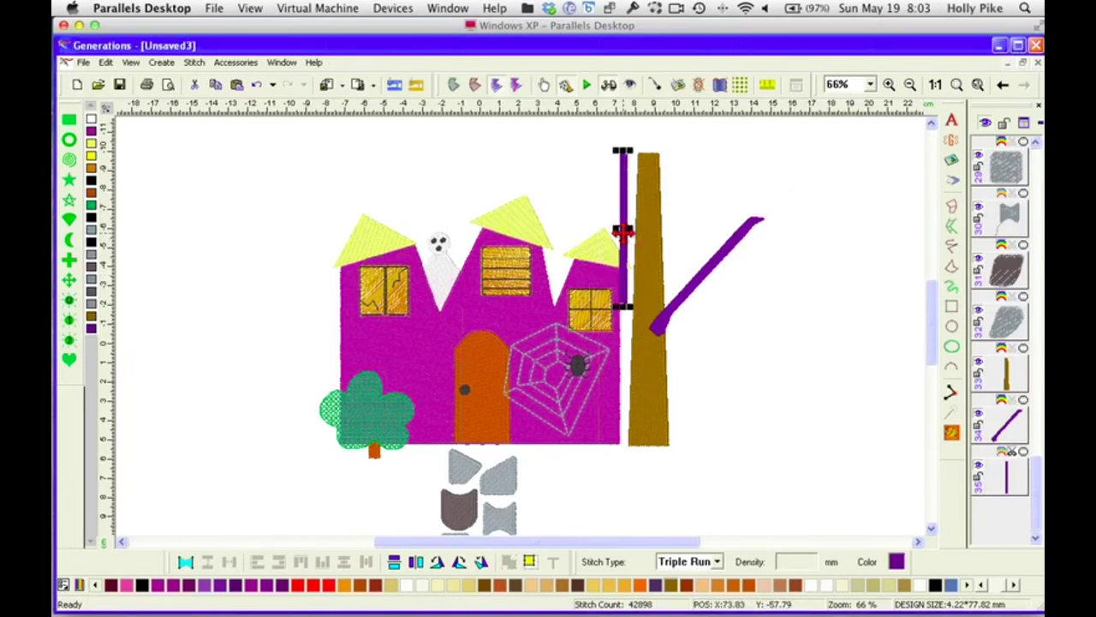
# Tilt the thin rectangle to the upper left and shift it up, with its lower end on the trunk as a branch
pyautogui.click(624, 292)
pyautogui.moveTo(632, 309); pyautogui.dragTo(700, 268)
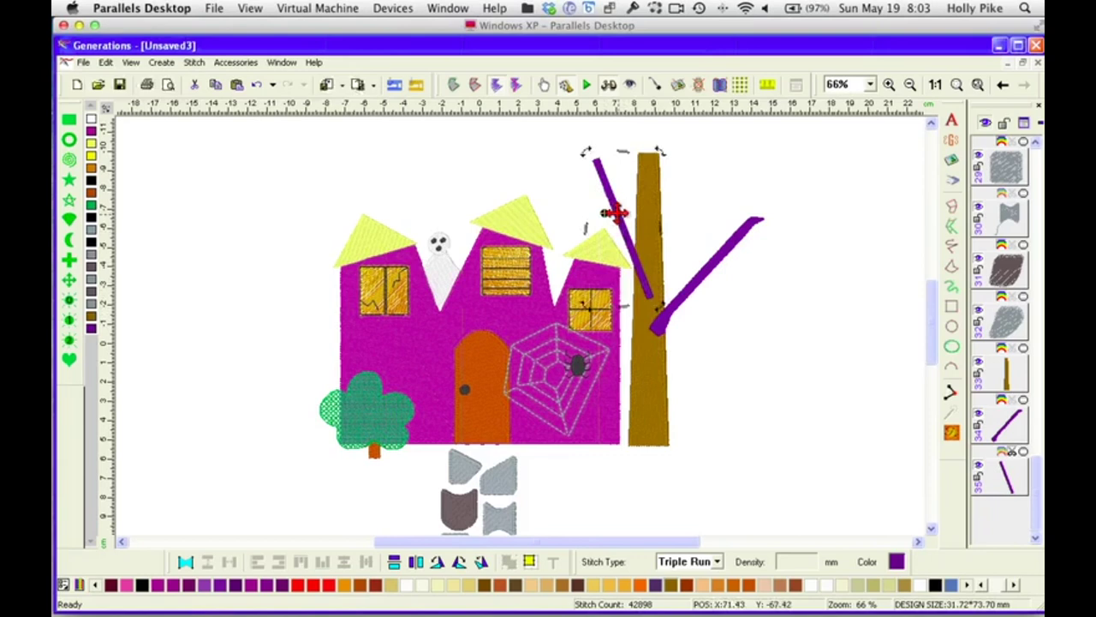
pyautogui.moveTo(614, 212); pyautogui.dragTo(612, 205)
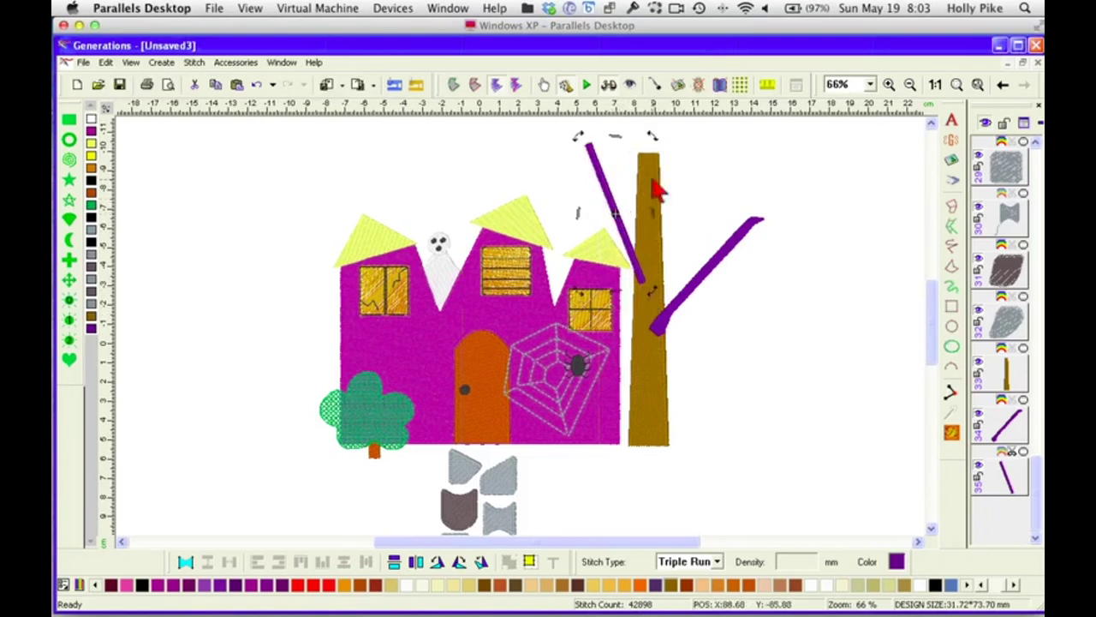
# Draw a thin vertical rectangle about 4 by 59 mm right of the tree, reshape its outline with slanted ends, and regenerate its stitches
pyautogui.click(952, 306)
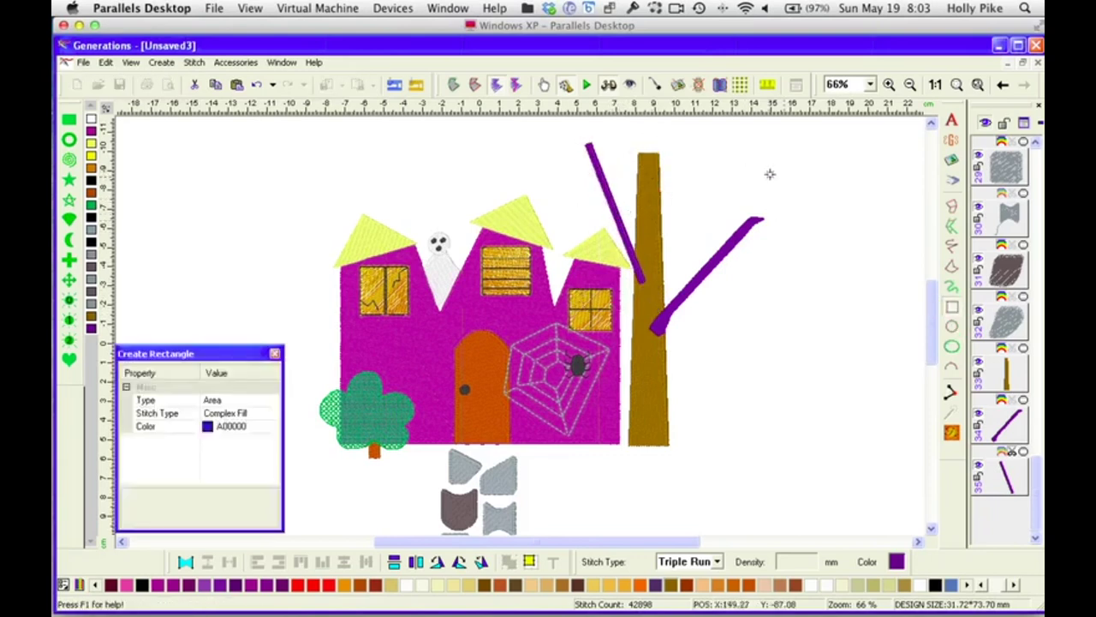
pyautogui.moveTo(785, 171); pyautogui.dragTo(794, 282)
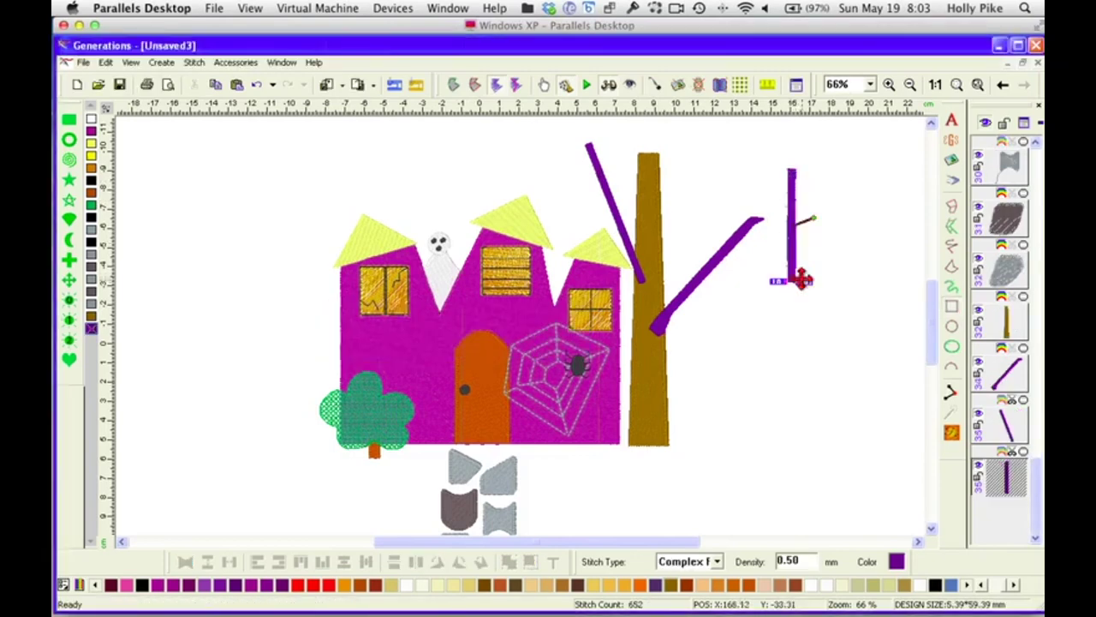
pyautogui.click(456, 86)
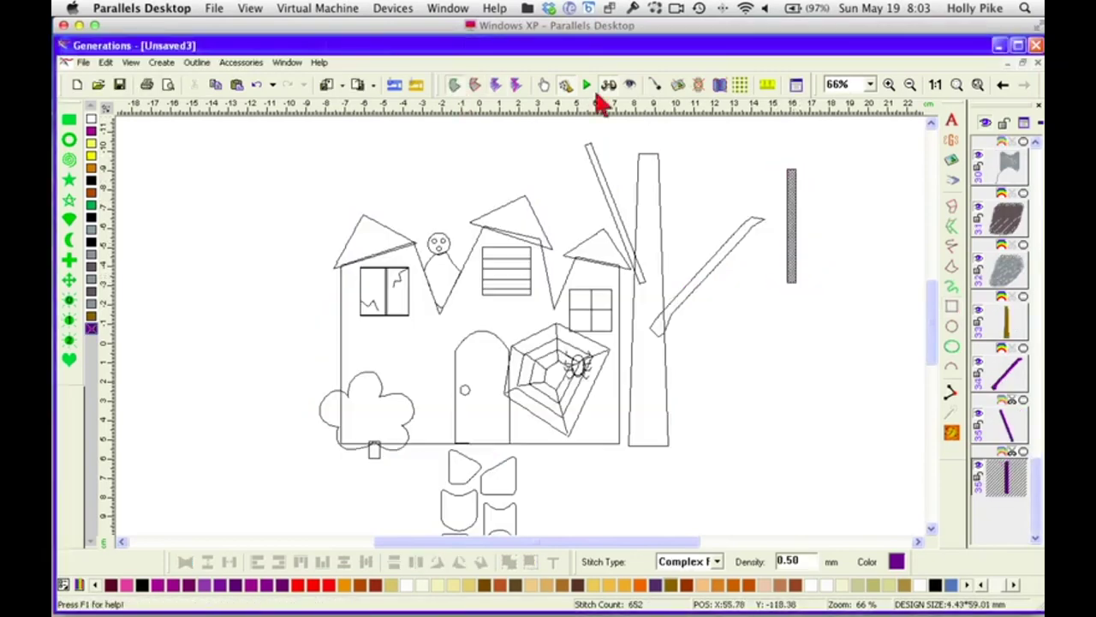
pyautogui.rightClick(795, 223)
pyautogui.click(810, 223)
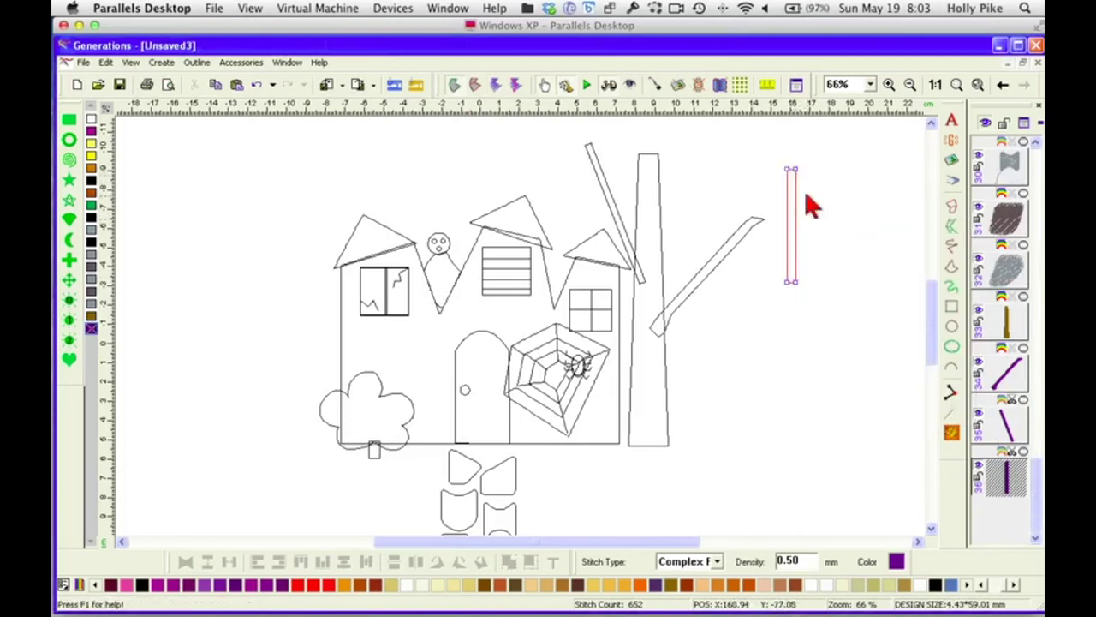
pyautogui.moveTo(796, 170); pyautogui.dragTo(793, 154)
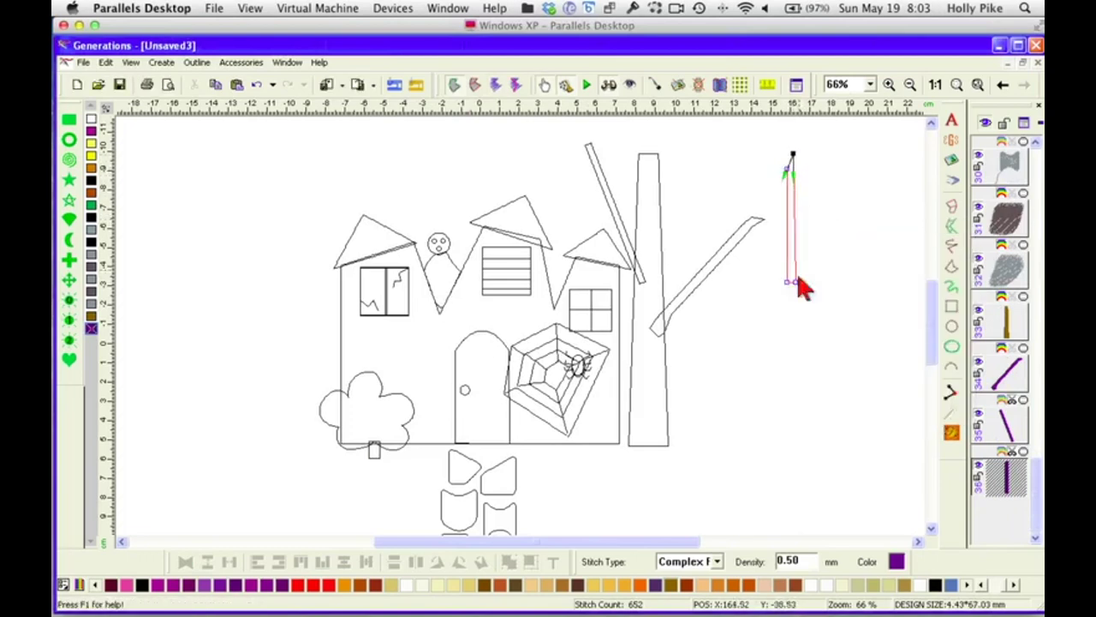
pyautogui.moveTo(794, 282); pyautogui.dragTo(795, 271)
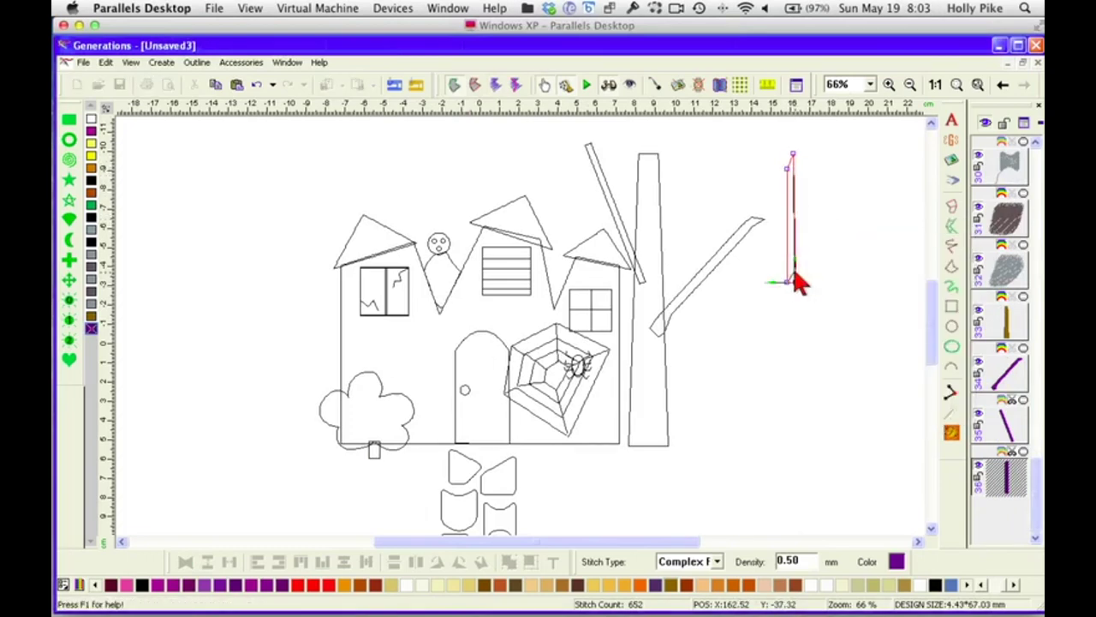
pyautogui.click(952, 433)
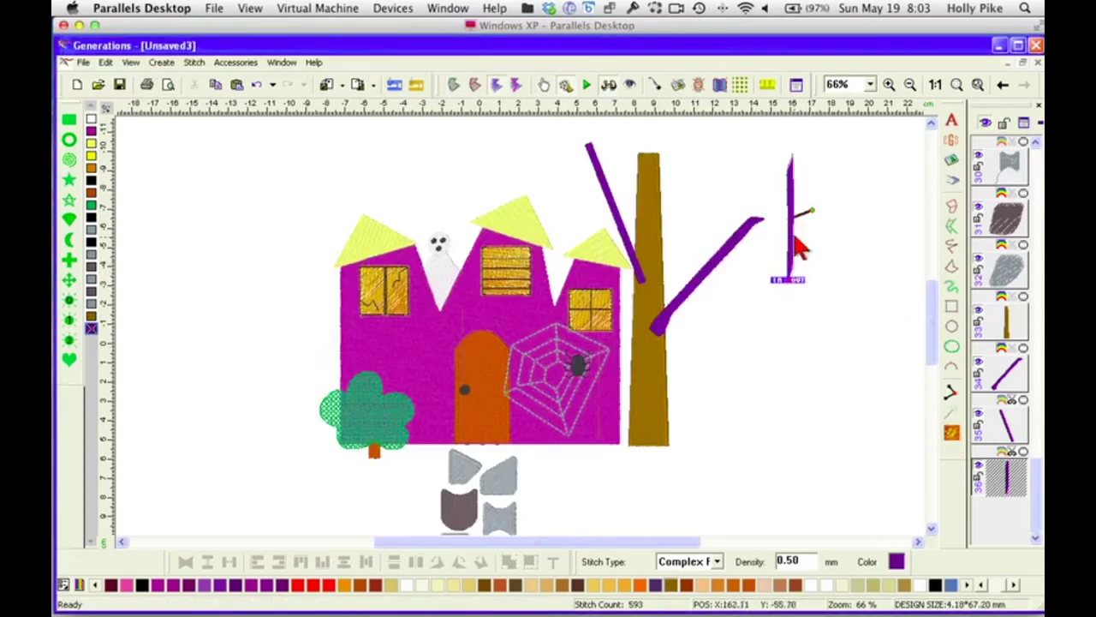
# Move the slant-ended purple bar to the trunk's upper right side and rotate it 26 degrees as a rising branch
pyautogui.moveTo(788, 239); pyautogui.dragTo(696, 223)
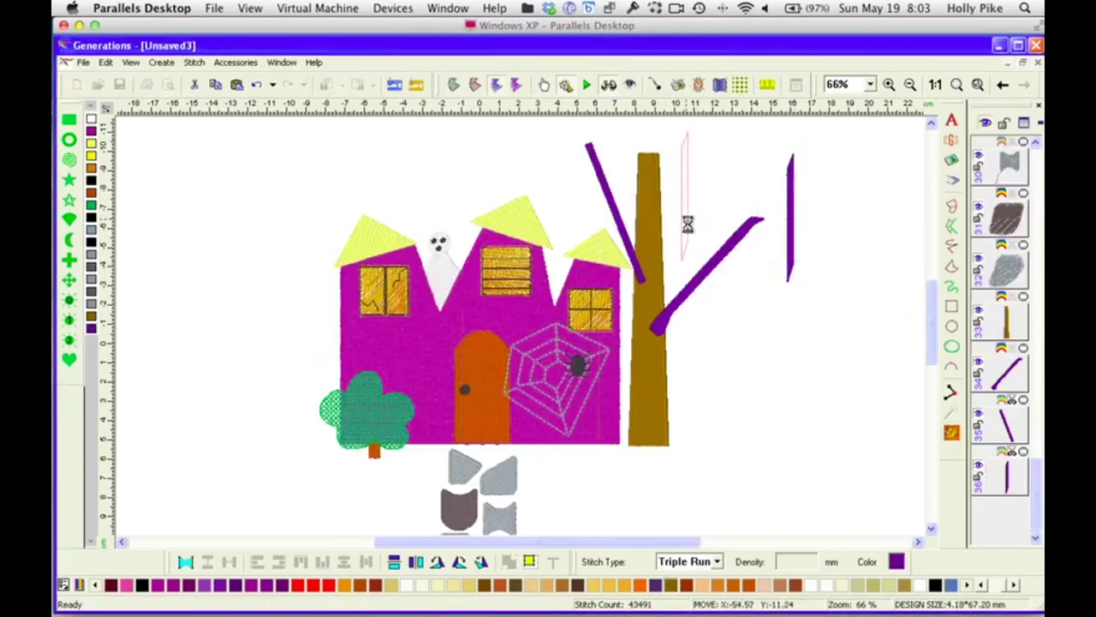
pyautogui.moveTo(698, 276); pyautogui.dragTo(668, 279)
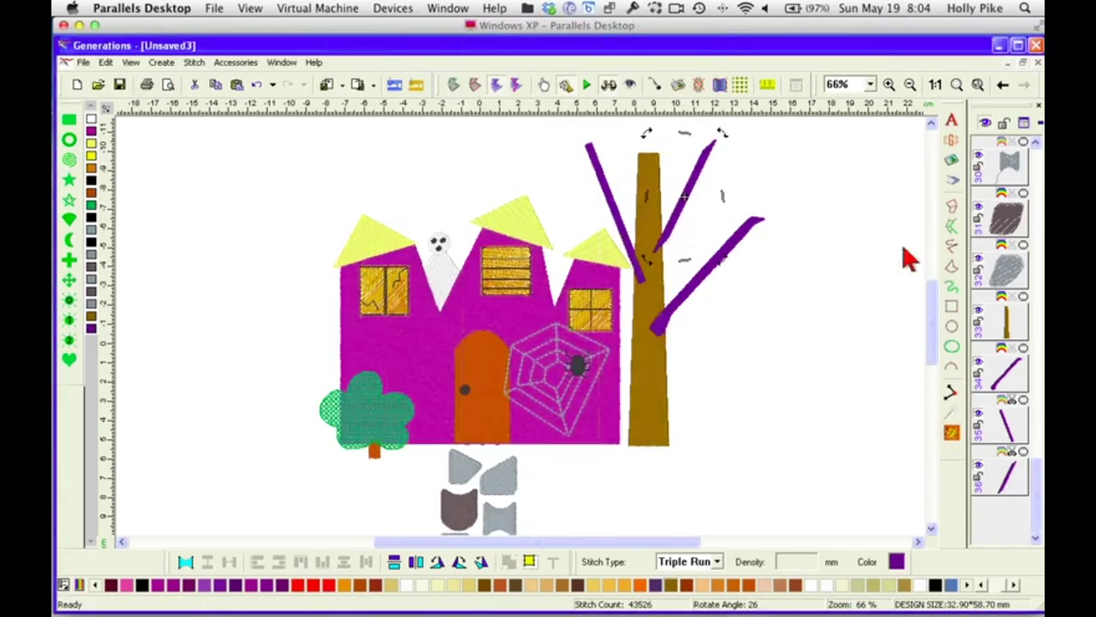
pyautogui.click(756, 321)
# Recolor the three purple branches with the trunk's brown thread and regenerate their stitches
pyautogui.click(1005, 375)
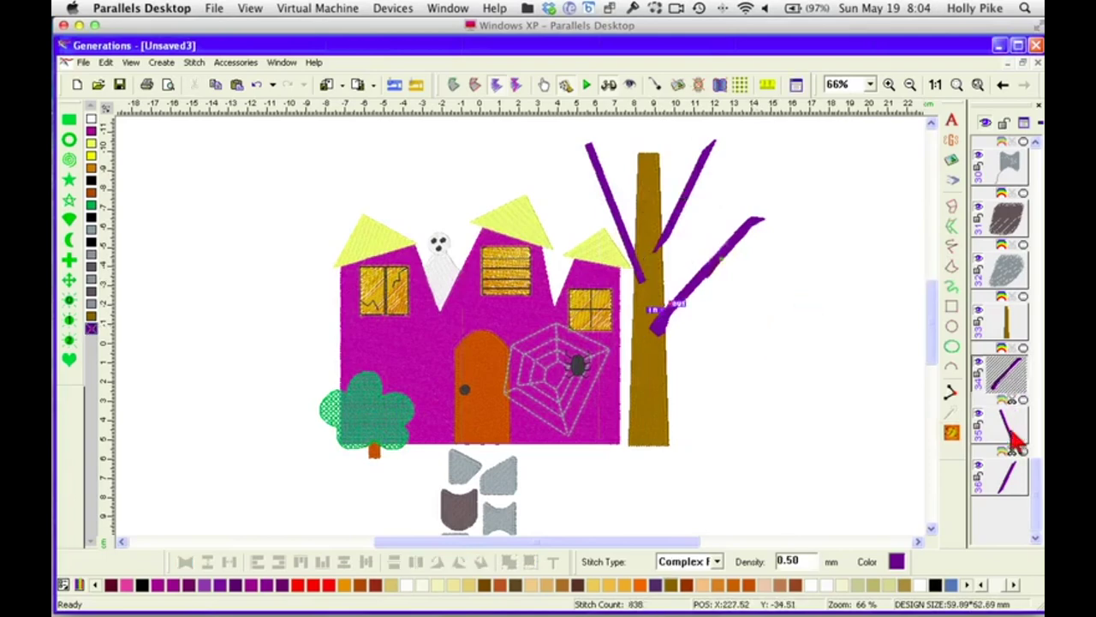
pyautogui.keyDown('ctrl'); pyautogui.click(1010, 430); pyautogui.keyUp('ctrl')
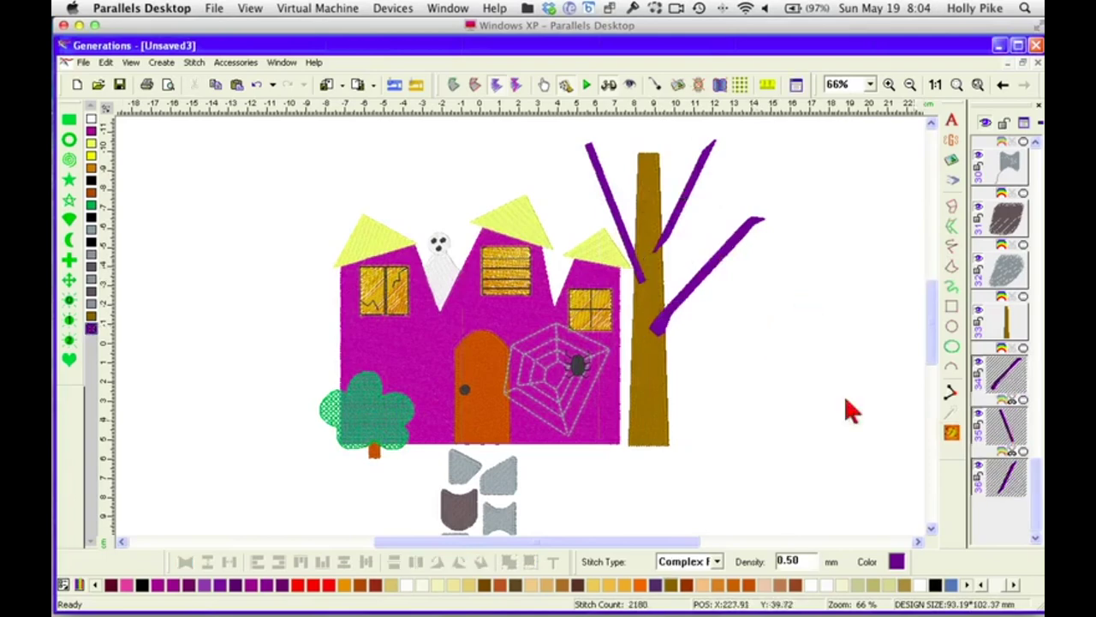
pyautogui.click(92, 316)
pyautogui.click(952, 432)
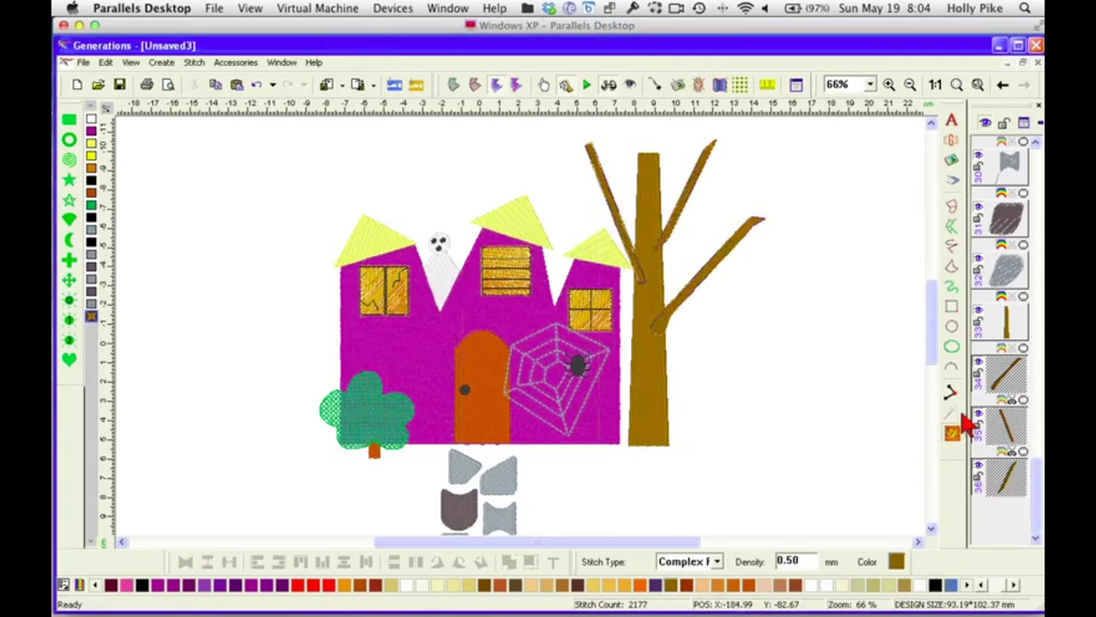
# Draw a side-to-side satin twig about 8 by 39 mm rising from the middle of the left branch
pyautogui.scroll(1, 932, 307)
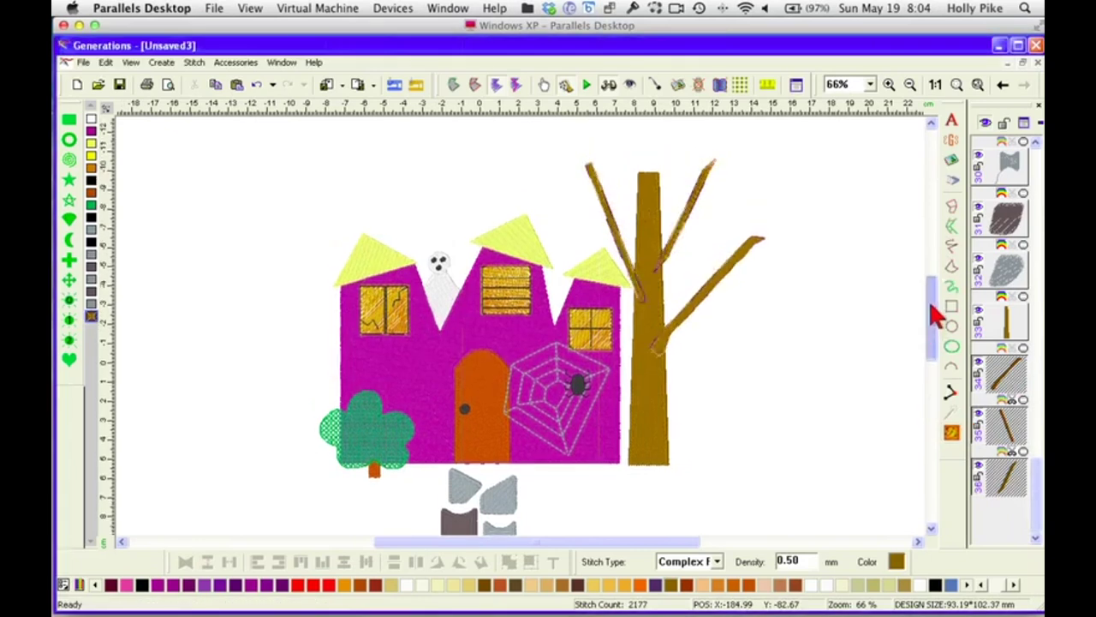
pyautogui.moveTo(930, 302); pyautogui.dragTo(930, 300)
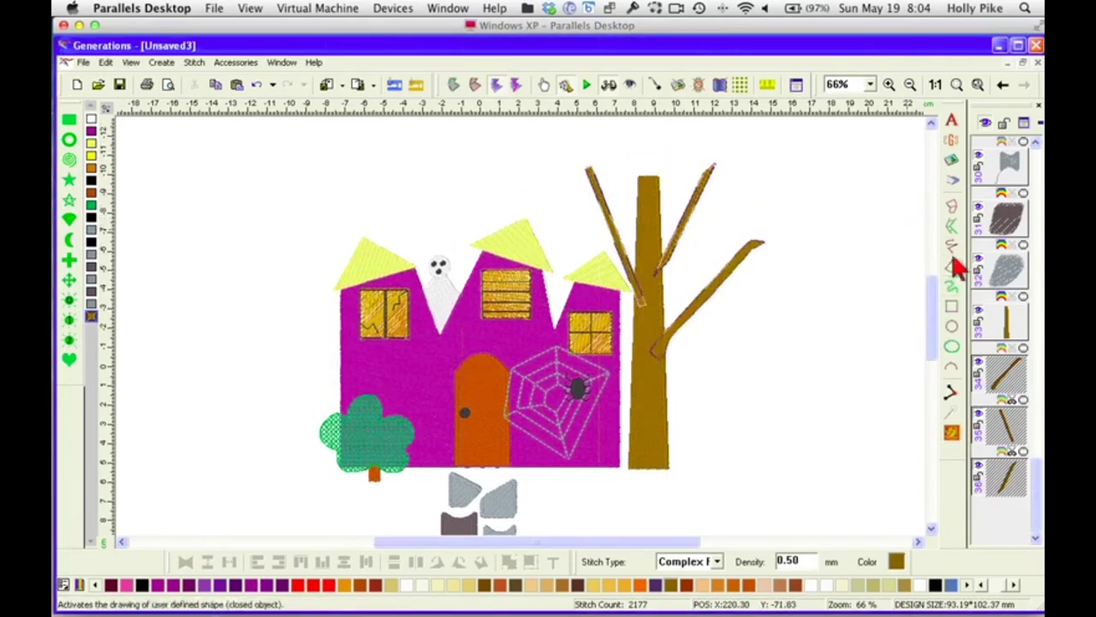
pyautogui.click(953, 225)
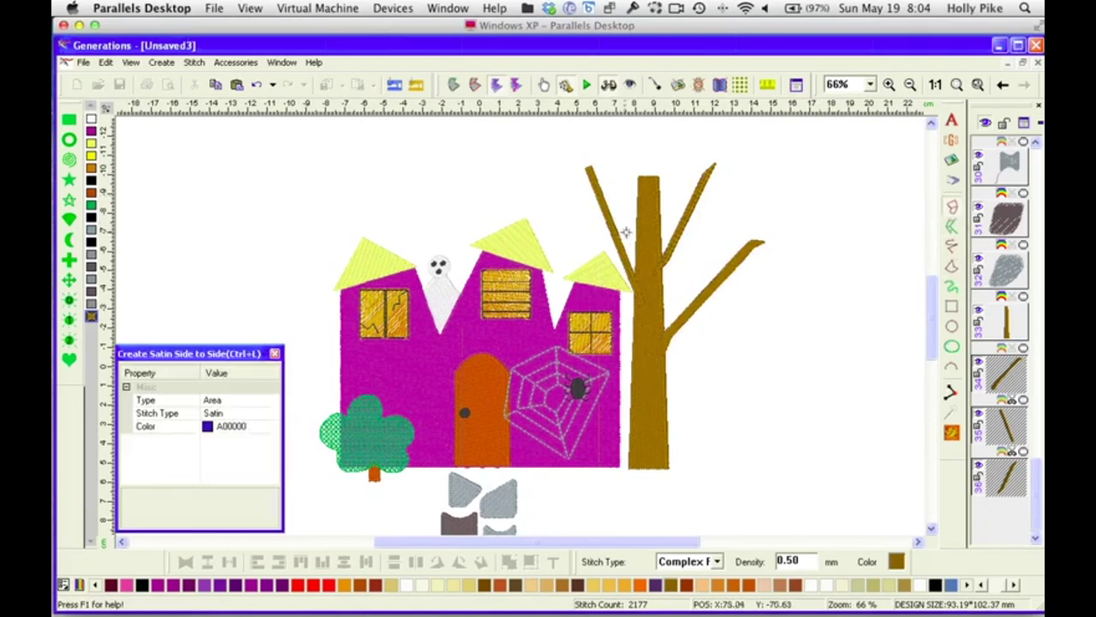
pyautogui.click(613, 219)
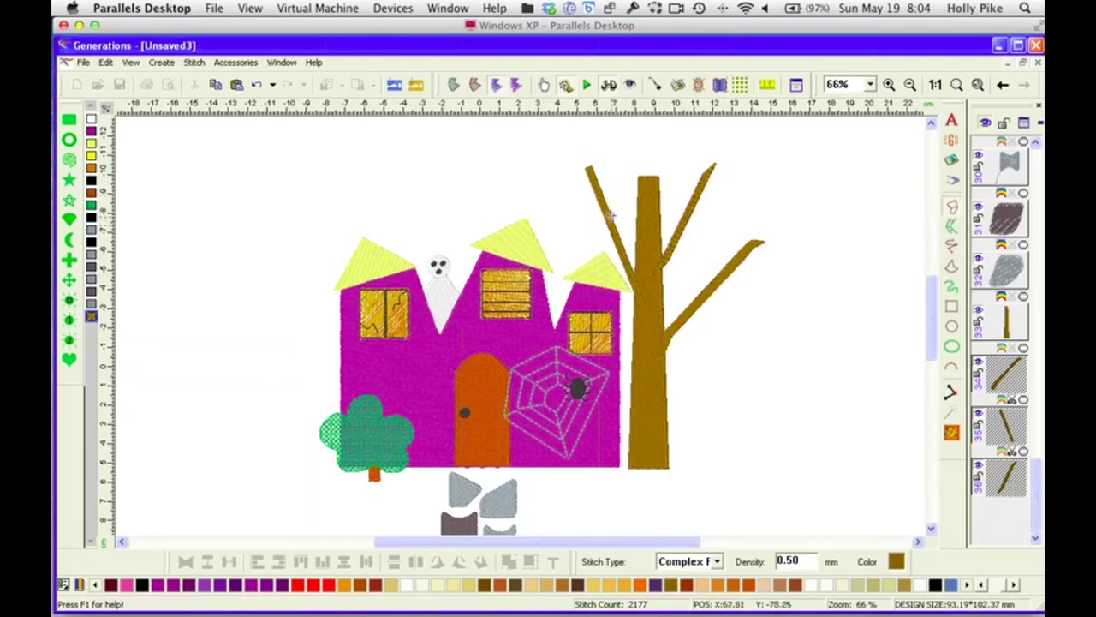
pyautogui.click(611, 215)
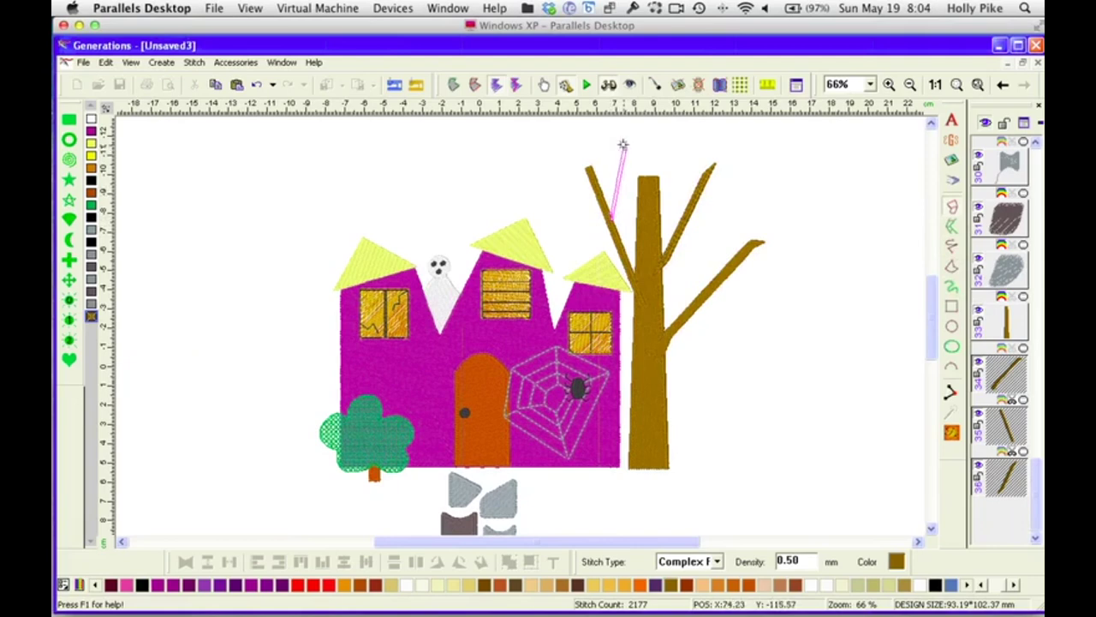
pyautogui.doubleClick(623, 146)
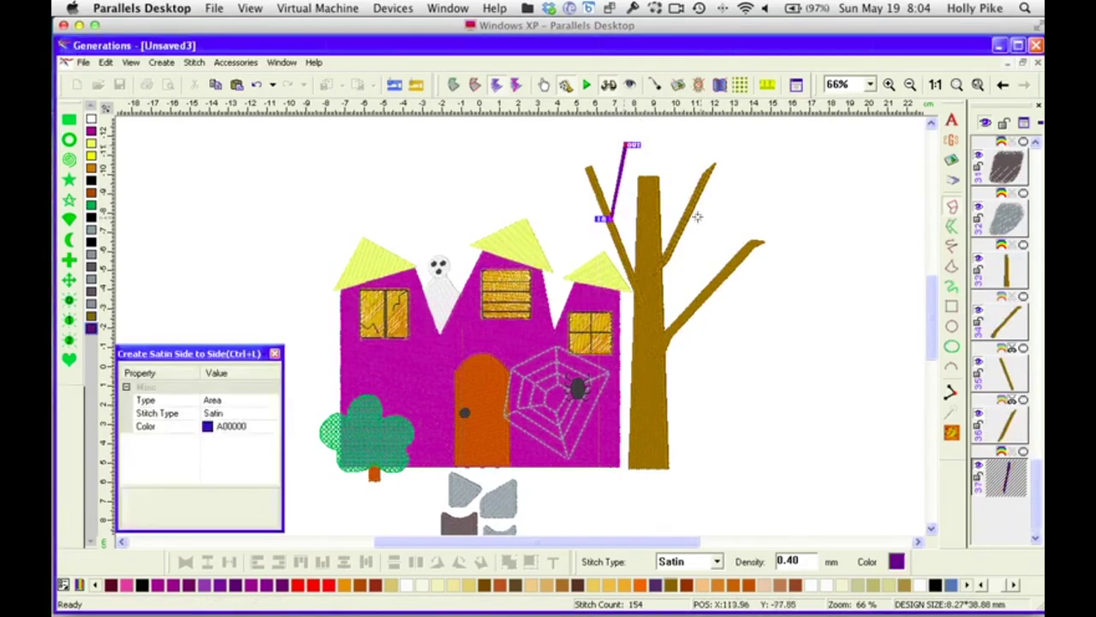
# Draw two more satin twigs, one rising rightward from the upper right branch and one reaching up-left from the left branch
pyautogui.press('Escape')
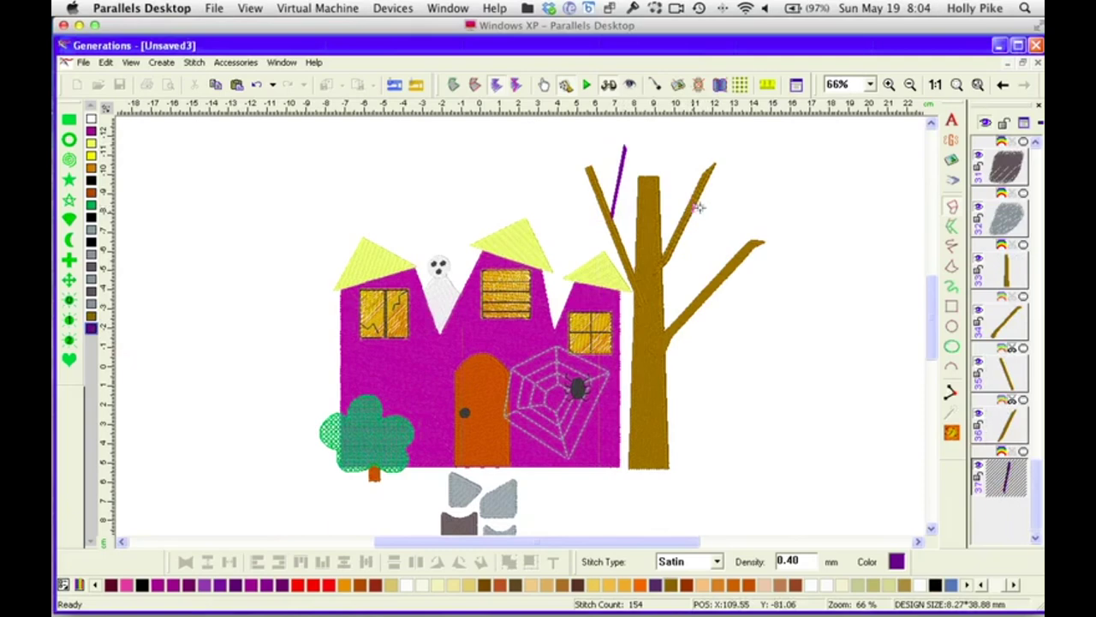
pyautogui.click(758, 167)
pyautogui.press('Return')
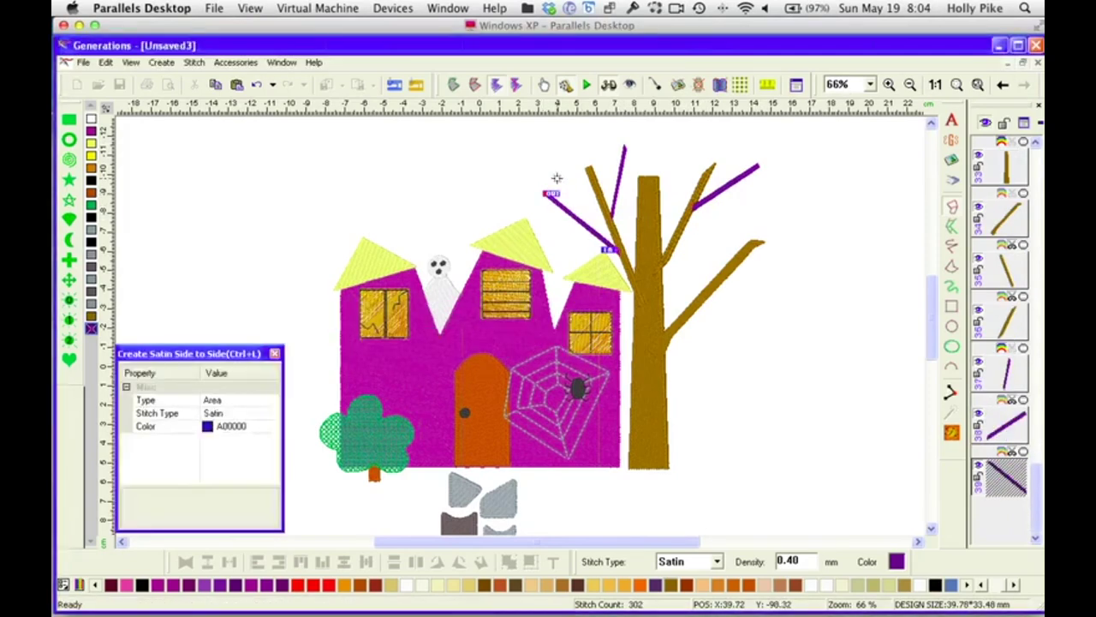
# Draw a satin twig about 16 by 42 mm rising from the lower right branch
pyautogui.click(687, 309)
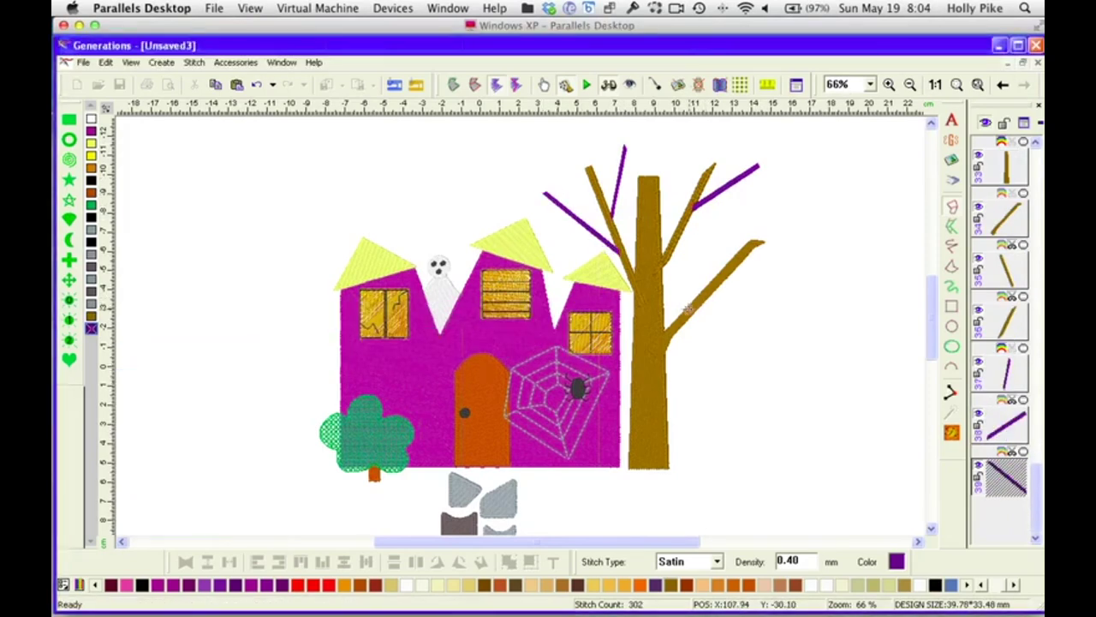
pyautogui.click(688, 307)
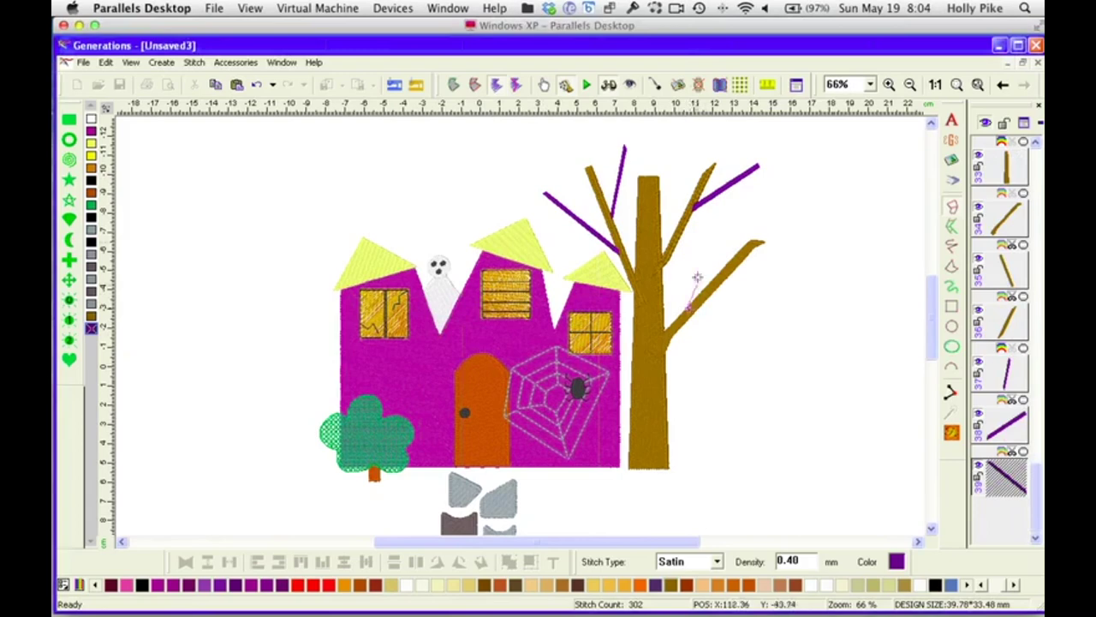
pyautogui.click(715, 230)
pyautogui.press('Return')
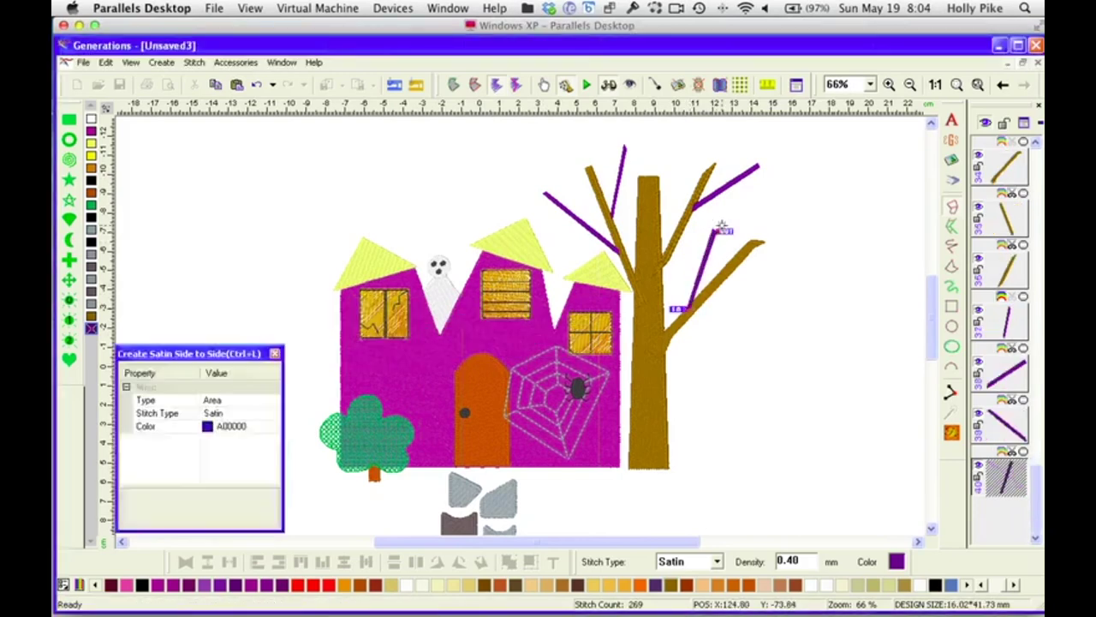
# Recolor the four purple twigs with the trunk's brown thread, Muted Spice, and regenerate their stitches
pyautogui.moveTo(1007, 313); pyautogui.dragTo(1010, 475)
pyautogui.click(92, 316)
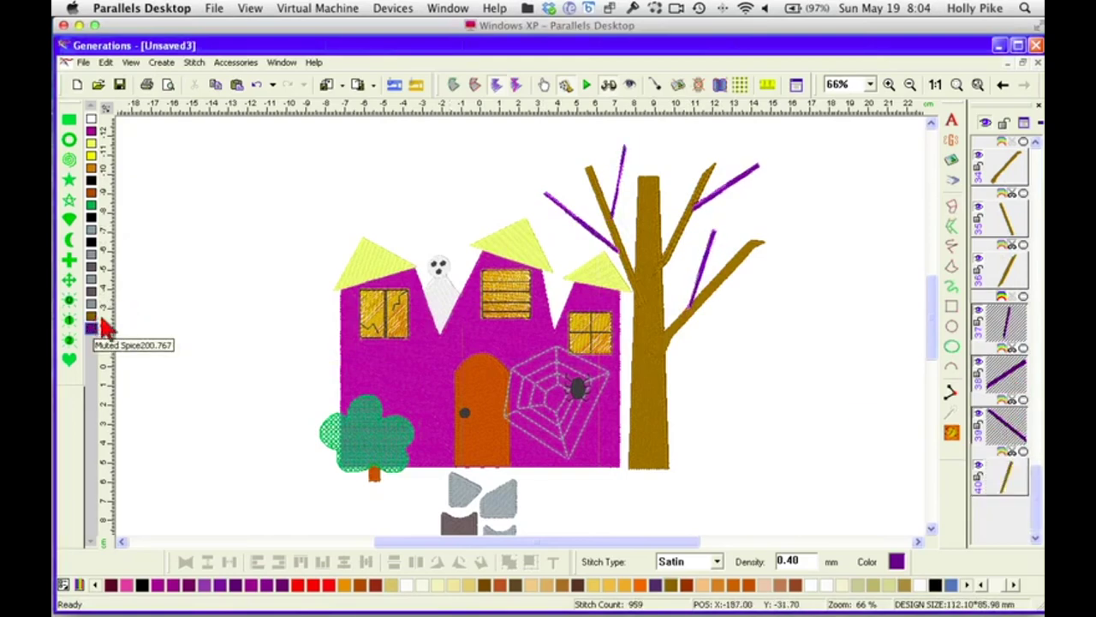
pyautogui.click(952, 433)
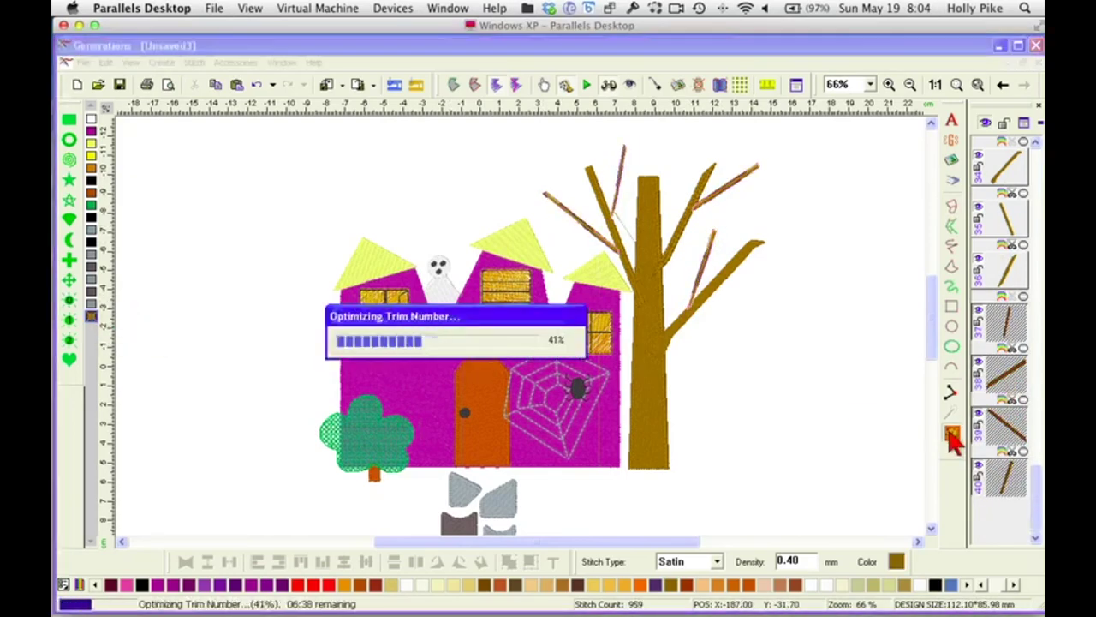
pyautogui.click(805, 355)
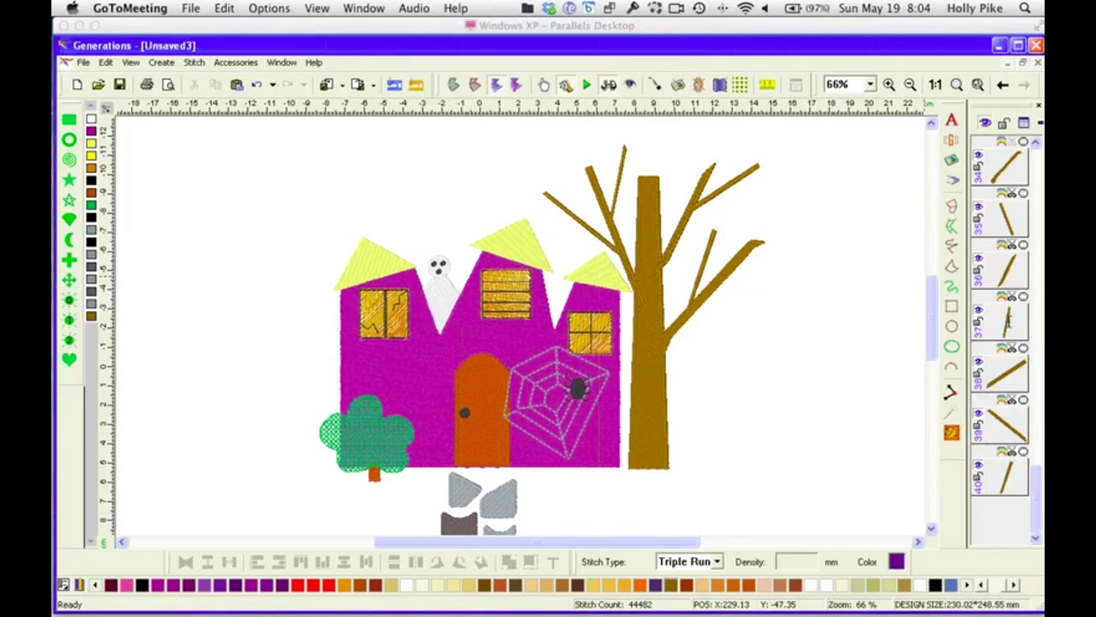
pyautogui.press('super+Tab')
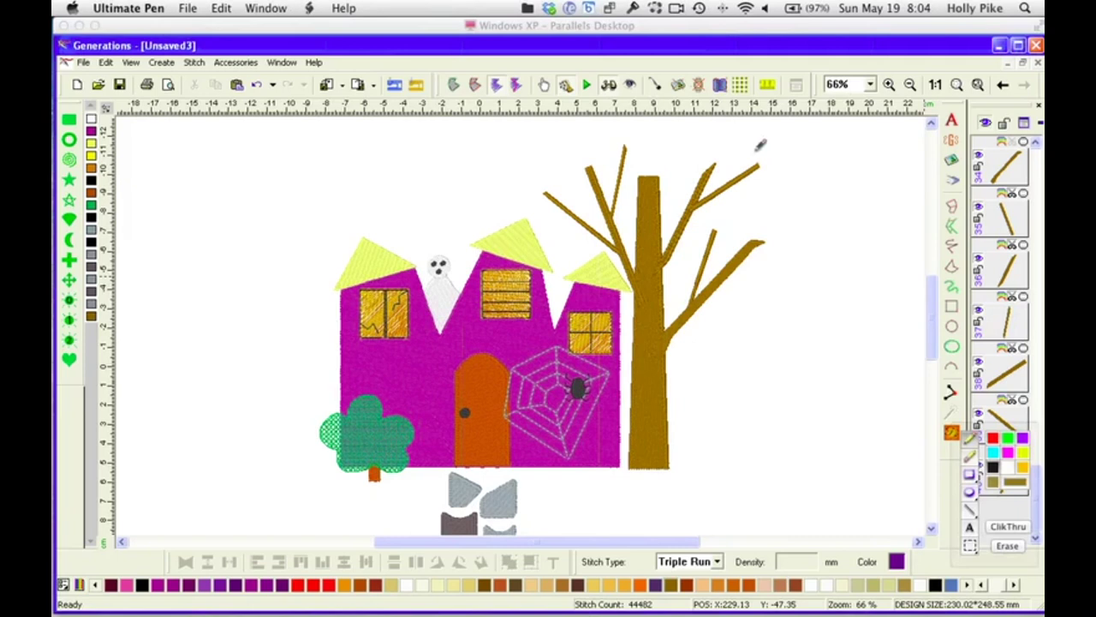
pyautogui.press('ctrl+super+d')
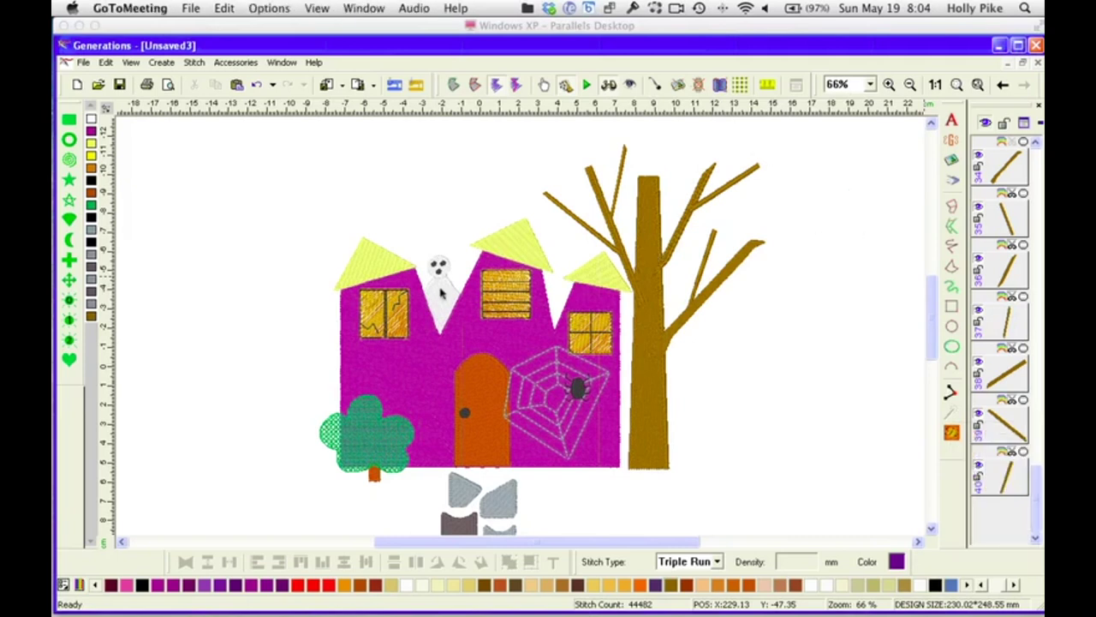
# Move the ghost's head and body to the open area right of the tree and widen the body's pointed bottom into a broad hem
pyautogui.moveTo(443, 289); pyautogui.dragTo(842, 326)
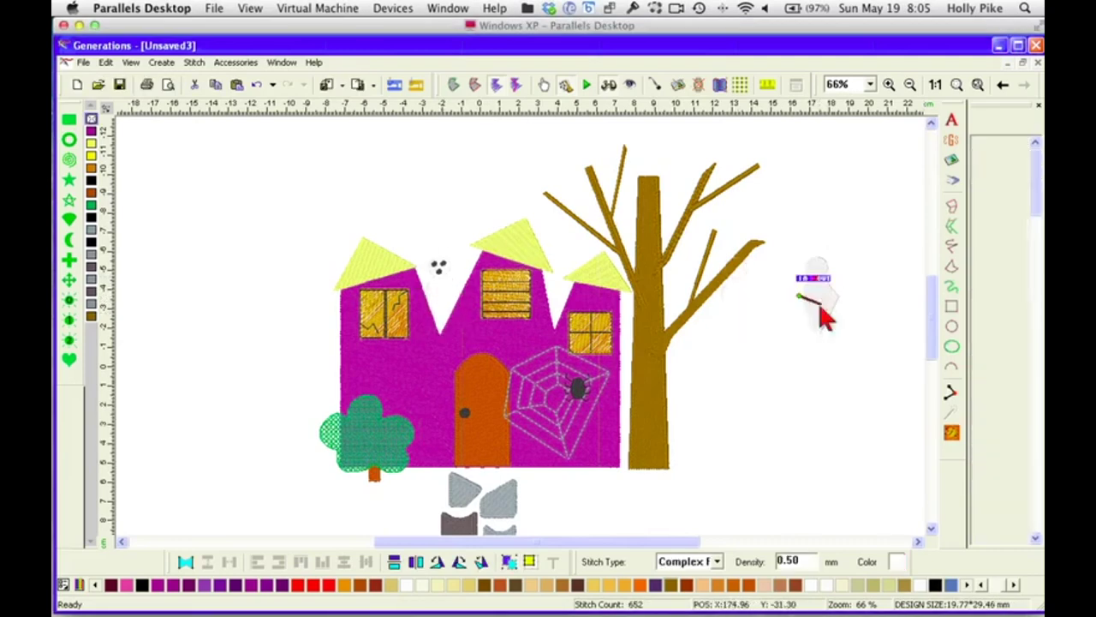
pyautogui.click(454, 84)
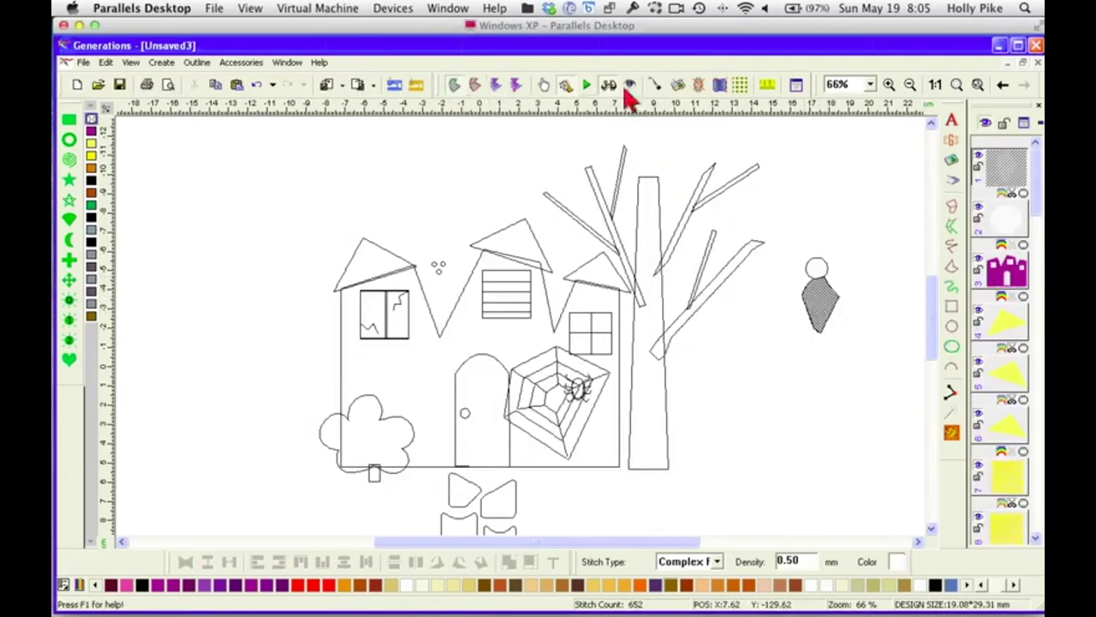
pyautogui.rightClick(825, 298)
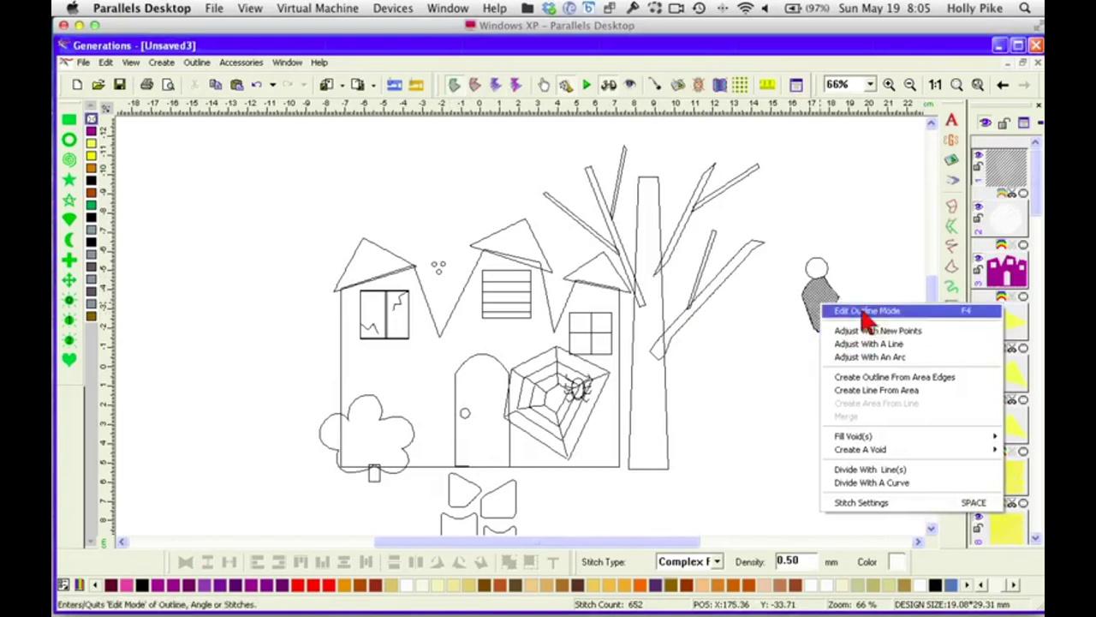
pyautogui.click(868, 314)
pyautogui.moveTo(823, 331); pyautogui.dragTo(860, 379)
pyautogui.click(818, 333)
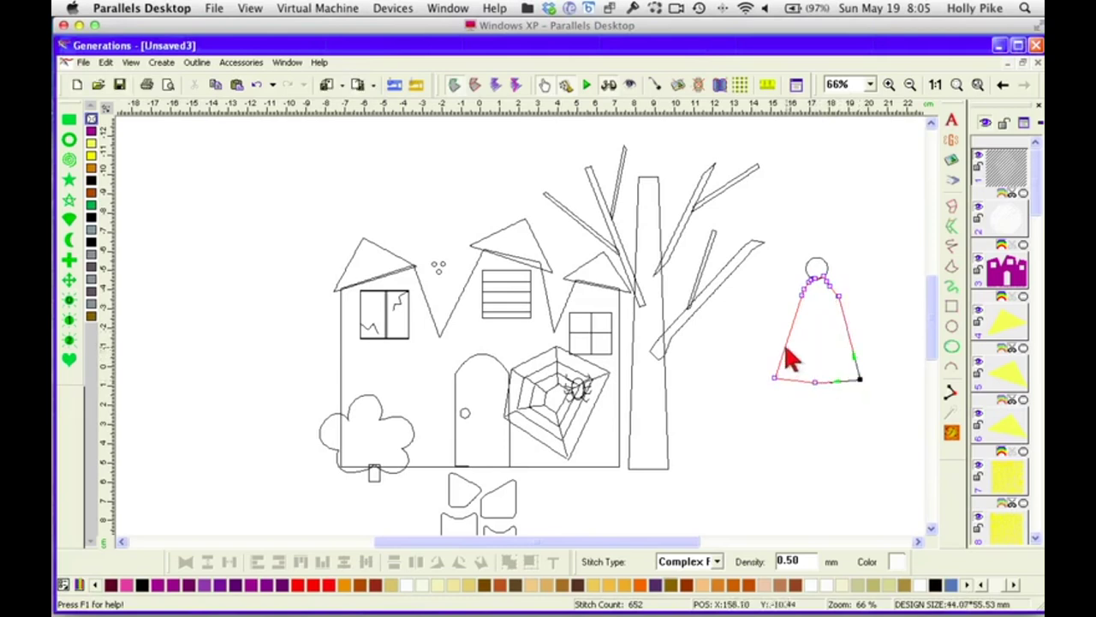
# Add and shift outline points to pull in the ghost body's lower sides and make its hem wavy, and regenerate the stitches
pyautogui.click(782, 353)
pyautogui.moveTo(792, 380)
pyautogui.mouseDown()
pyautogui.moveTo(824, 365)
pyautogui.moveTo(822, 381)
pyautogui.moveTo(805, 383)
pyautogui.moveTo(841, 383)
pyautogui.moveTo(849, 360)
pyautogui.moveTo(855, 383)
pyautogui.moveTo(805, 387)
pyautogui.mouseUp()
pyautogui.click(820, 374)
pyautogui.click(783, 382)
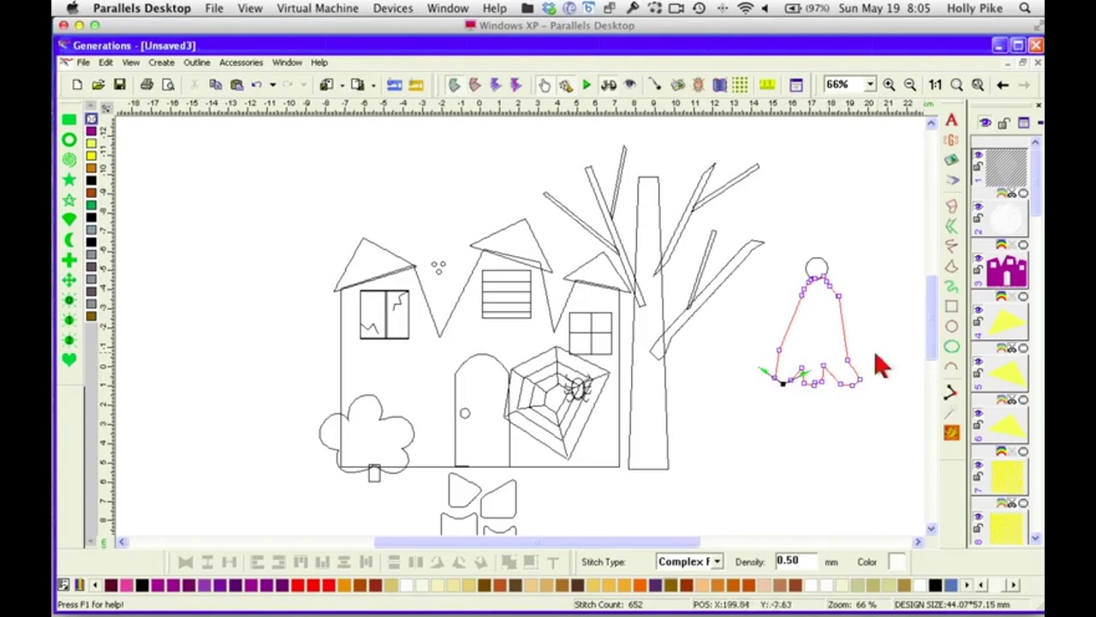
pyautogui.click(951, 434)
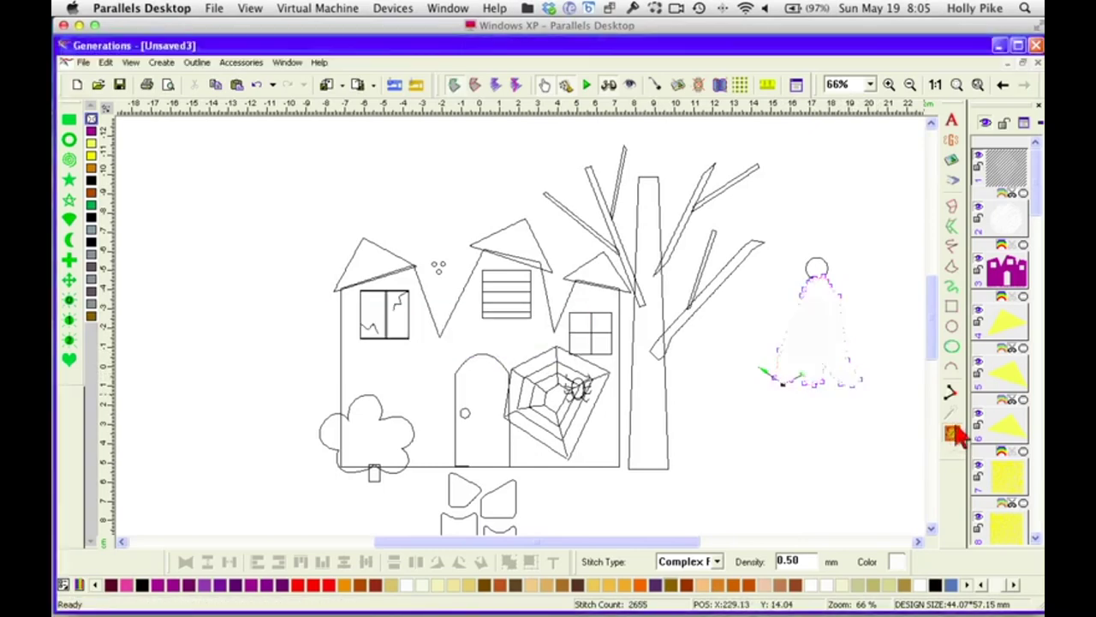
# Change the ghost's head and body to a Spiral fill with 1.00 mm density
pyautogui.click(817, 269)
pyautogui.keyDown('ctrl'); pyautogui.click(824, 319); pyautogui.keyUp('ctrl')
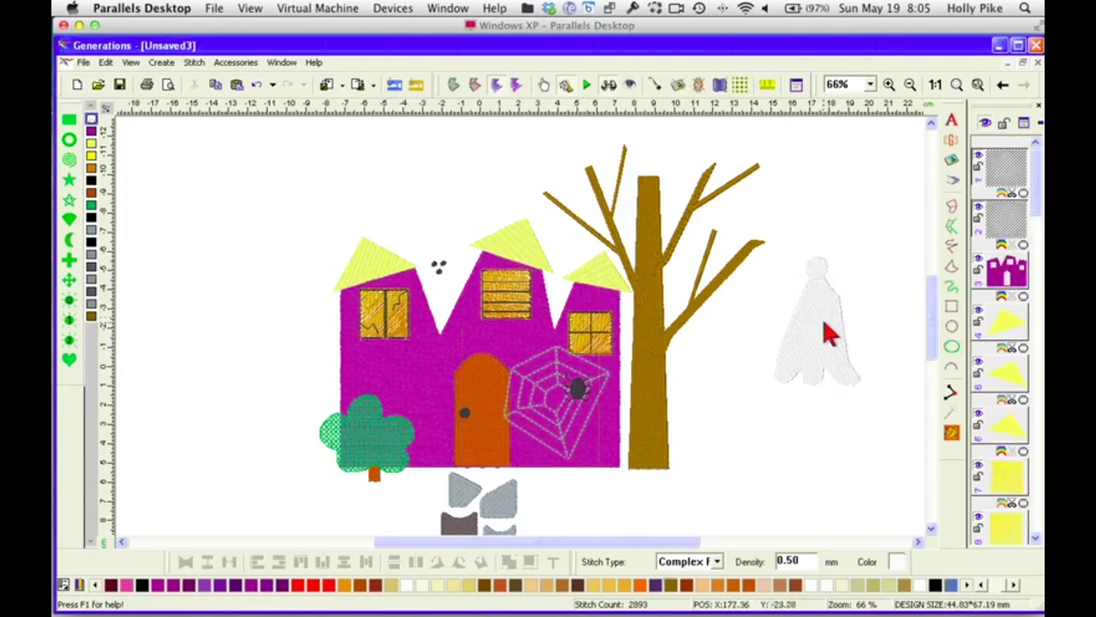
pyautogui.click(860, 347)
pyautogui.doubleClick(860, 347)
pyautogui.moveTo(478, 323); pyautogui.dragTo(576, 314)
pyautogui.click(539, 257)
pyautogui.click(638, 501)
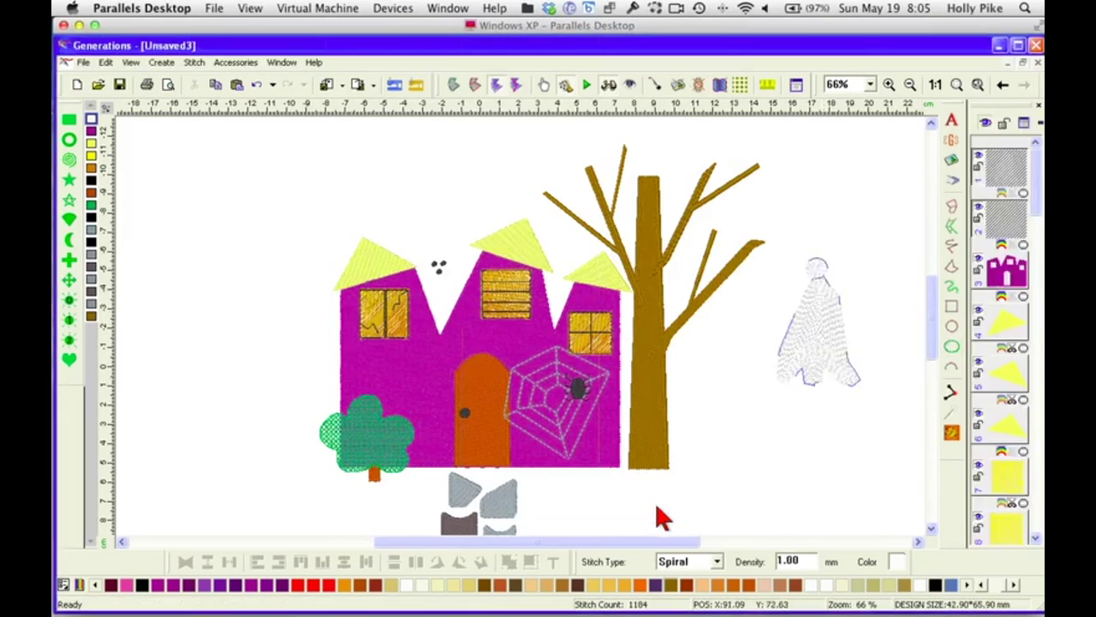
# Move the ghost back under its face between the two left roofs and reorder the purple house to stitch before it
pyautogui.click(840, 337)
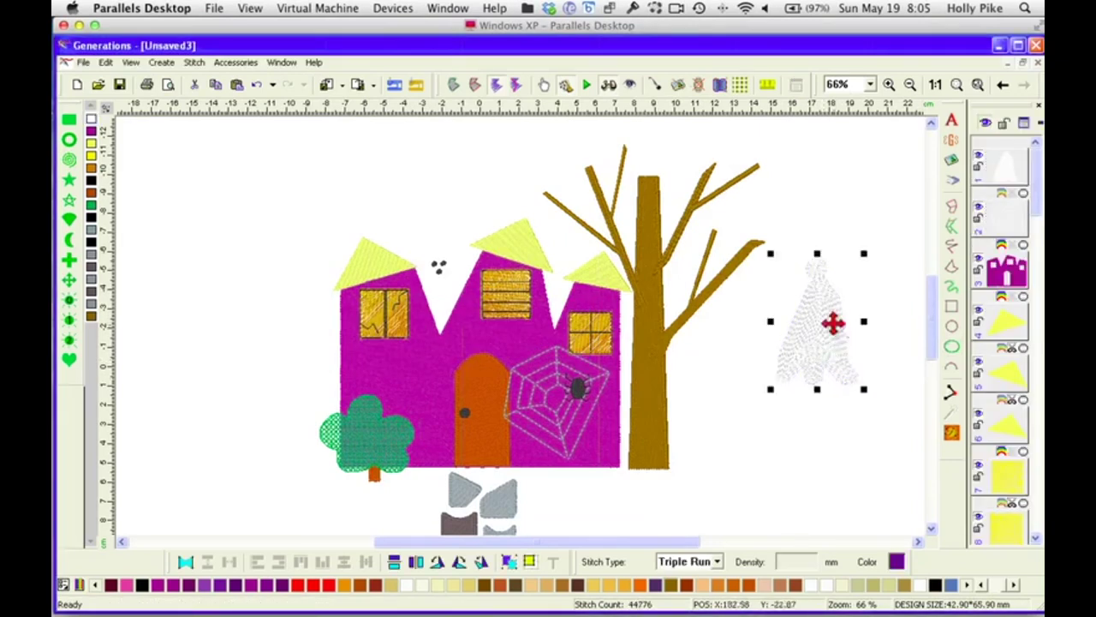
pyautogui.moveTo(832, 320); pyautogui.dragTo(459, 341)
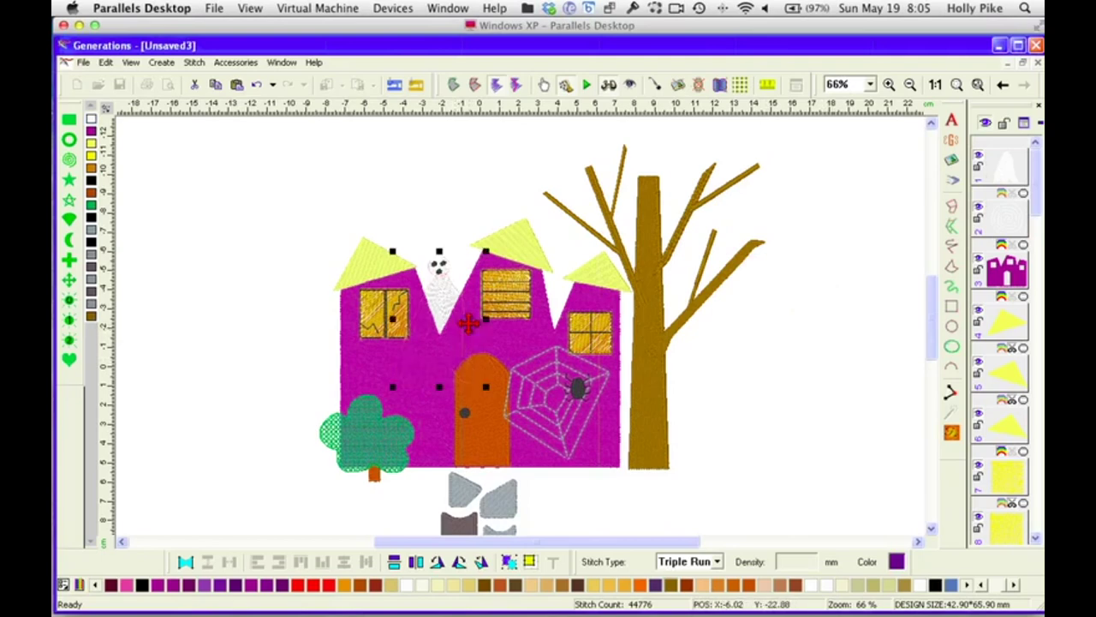
pyautogui.click(952, 430)
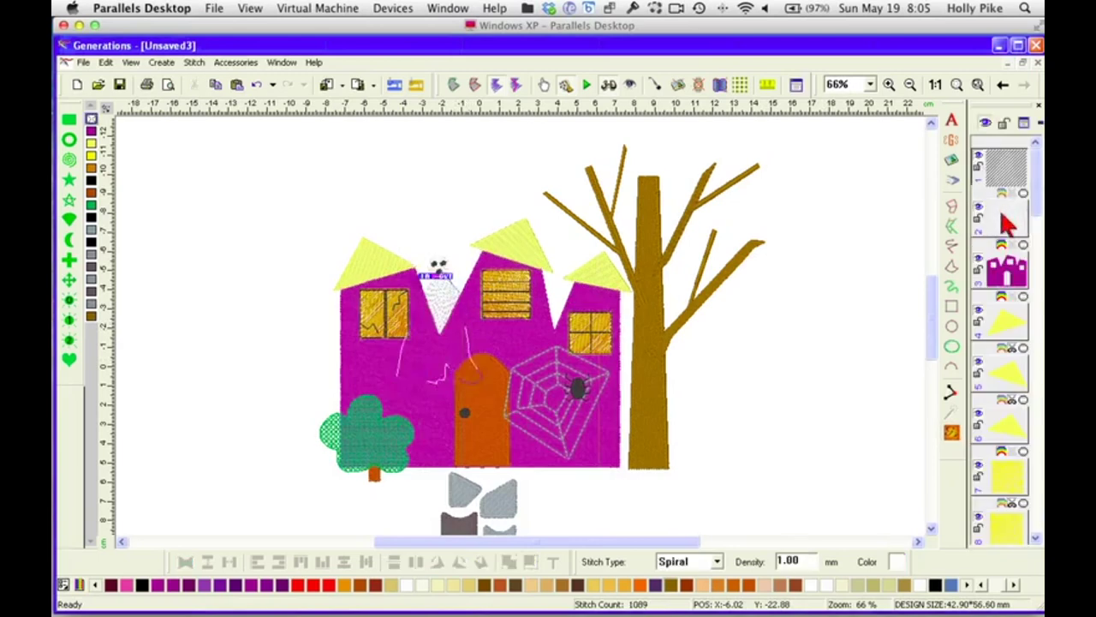
pyautogui.moveTo(1004, 218); pyautogui.dragTo(996, 314)
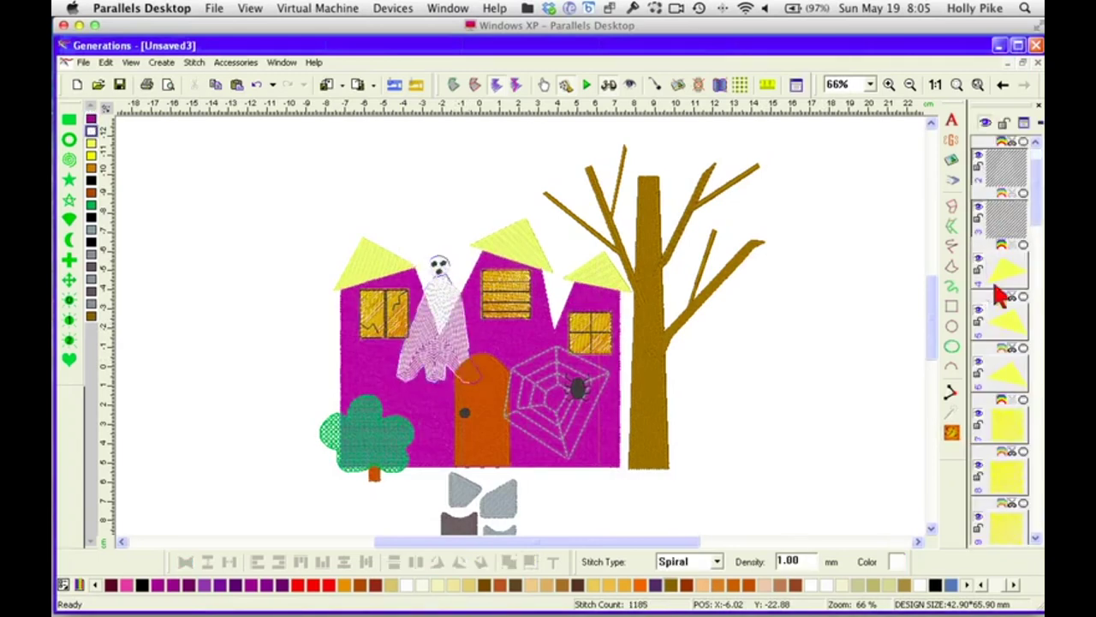
pyautogui.click(808, 375)
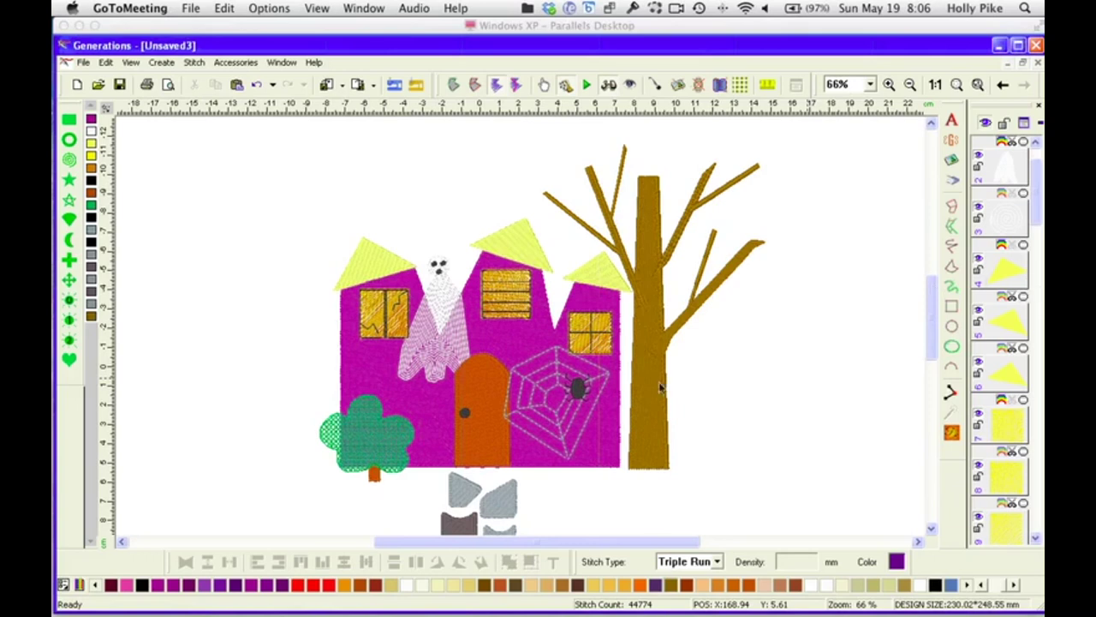
# Draw a purple Complex Fill crescent moon shape about 9 by 17 mm in the open area right of the tree
pyautogui.moveTo(589, 541); pyautogui.dragTo(610, 533)
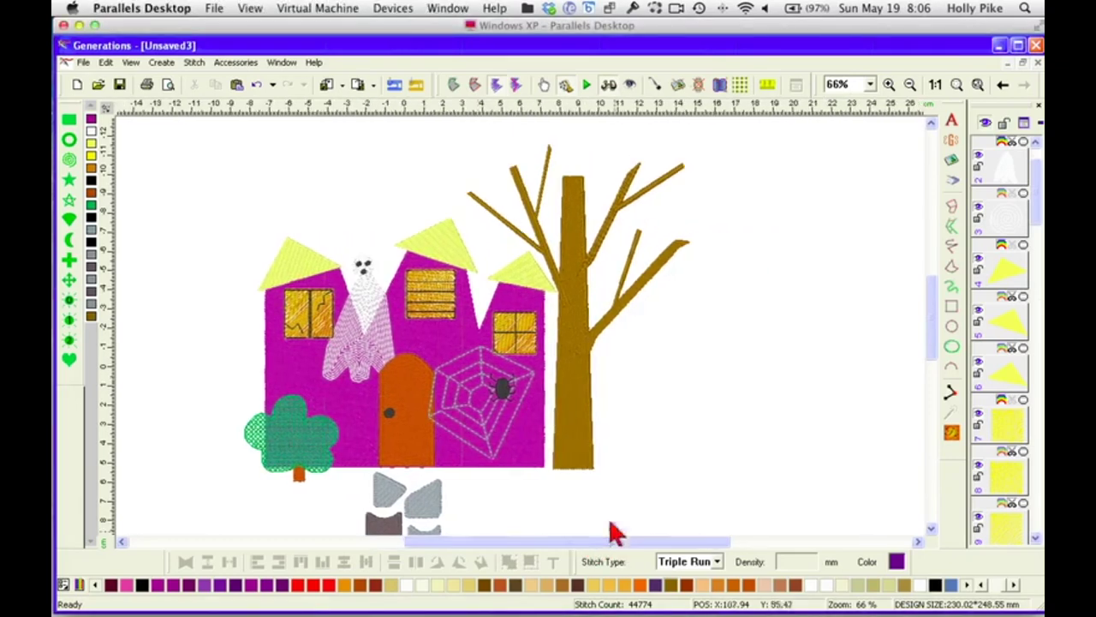
pyautogui.click(70, 241)
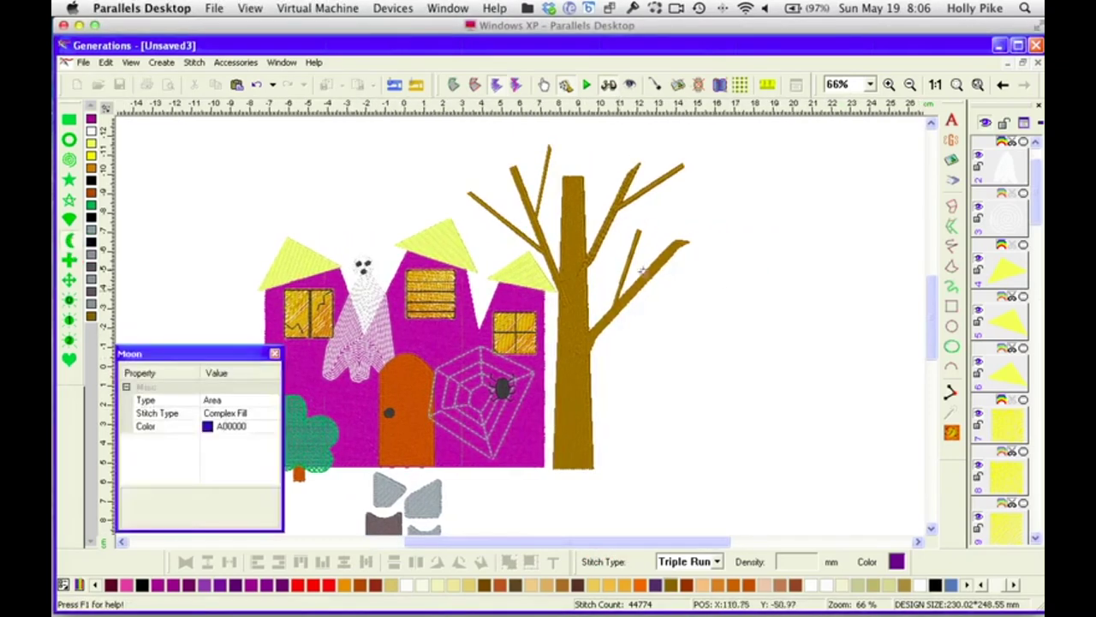
pyautogui.moveTo(720, 271); pyautogui.dragTo(726, 280)
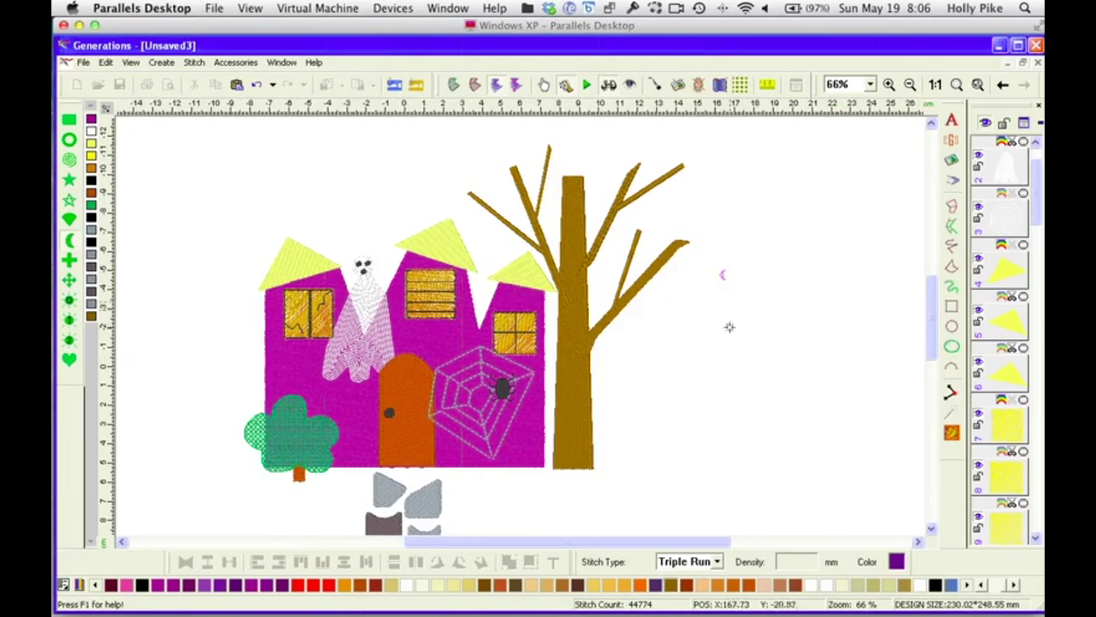
pyautogui.moveTo(729, 326); pyautogui.dragTo(752, 309)
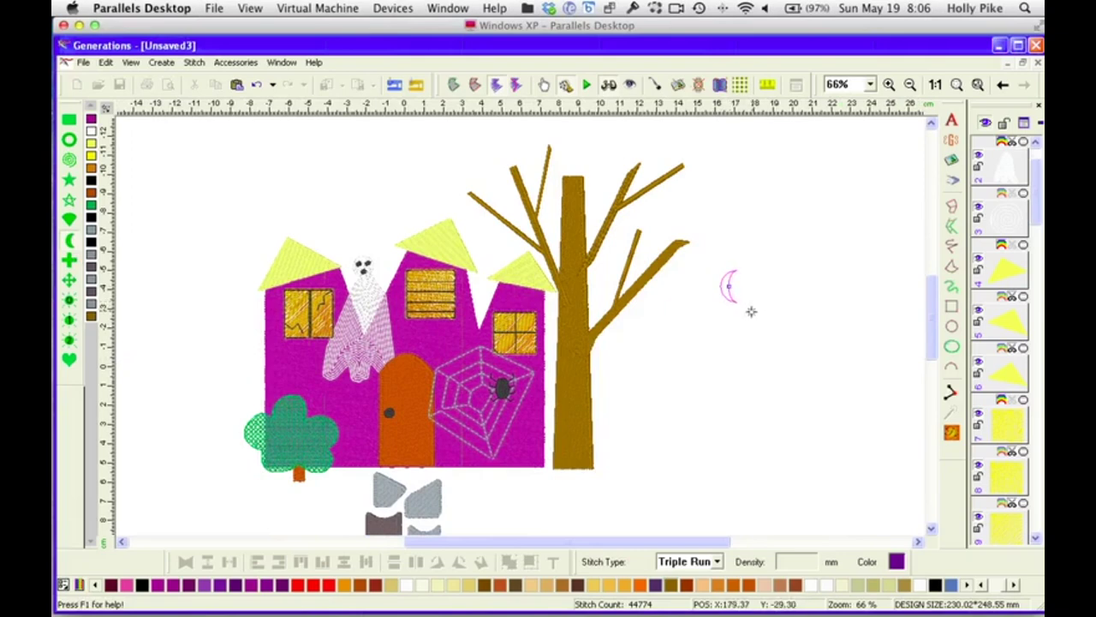
pyautogui.rightClick(750, 297)
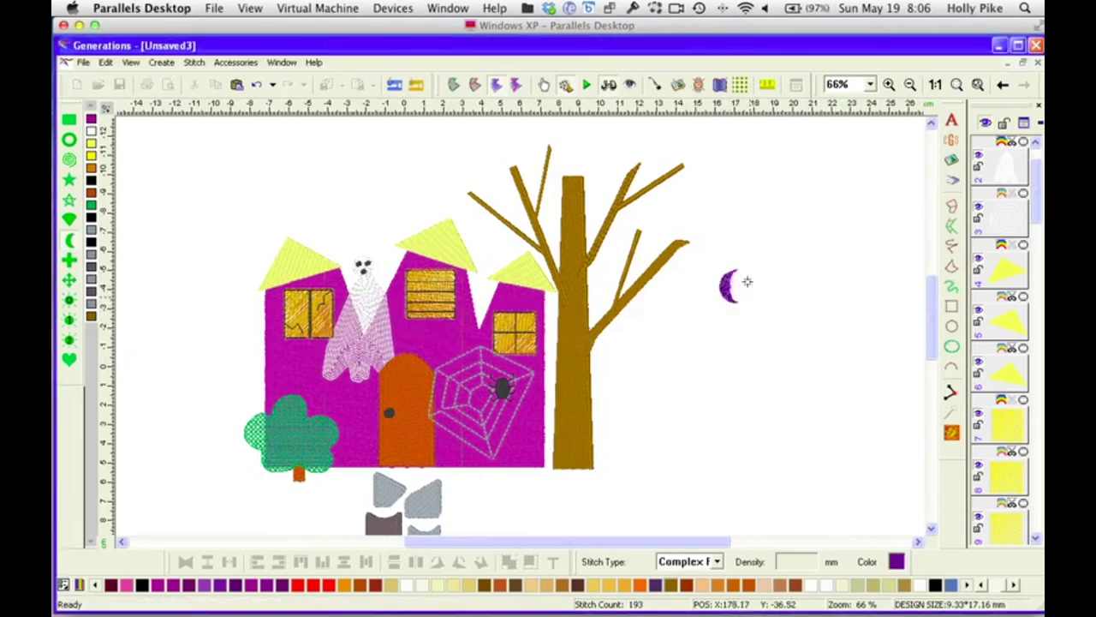
# Rotate the crescent clockwise so its upper tip leans to the right
pyautogui.rightClick(732, 298)
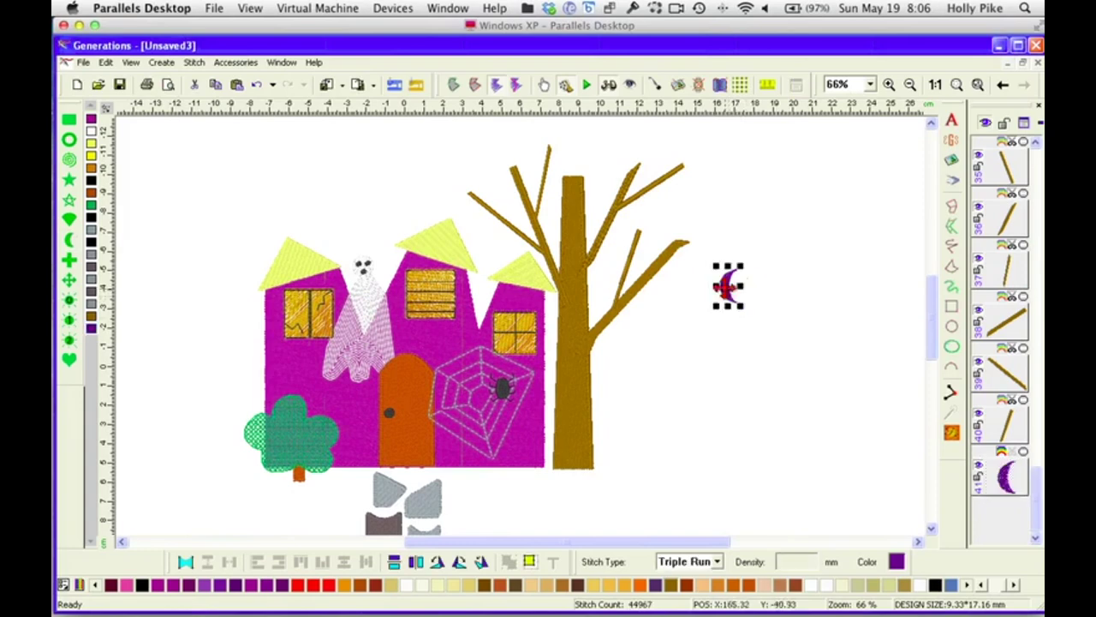
pyautogui.click(727, 299)
pyautogui.moveTo(742, 308); pyautogui.dragTo(737, 309)
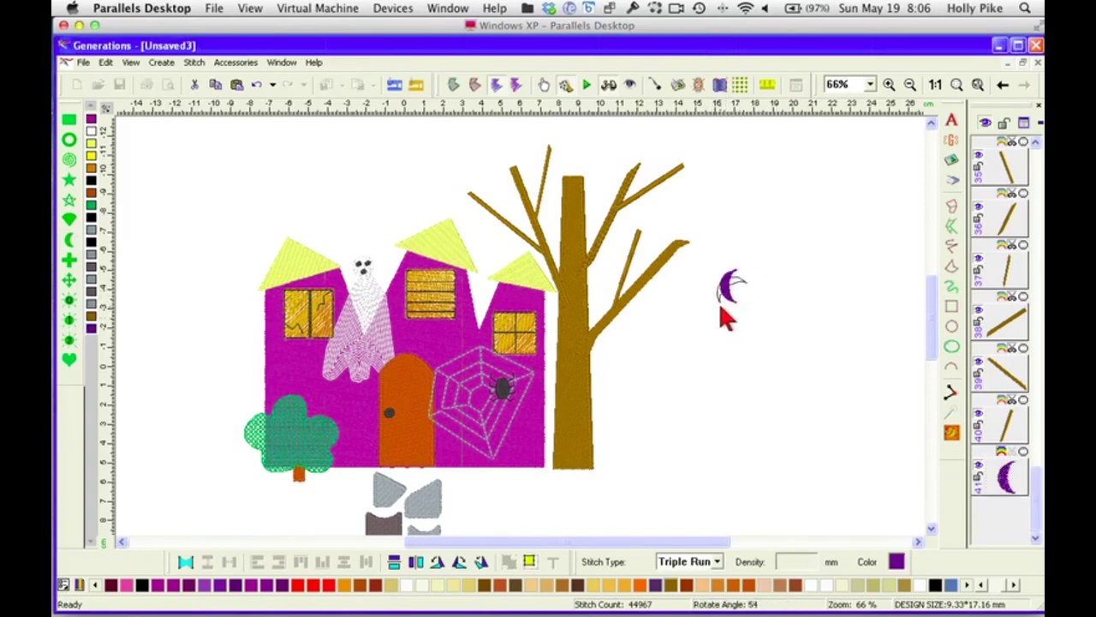
pyautogui.moveTo(720, 308); pyautogui.dragTo(734, 309)
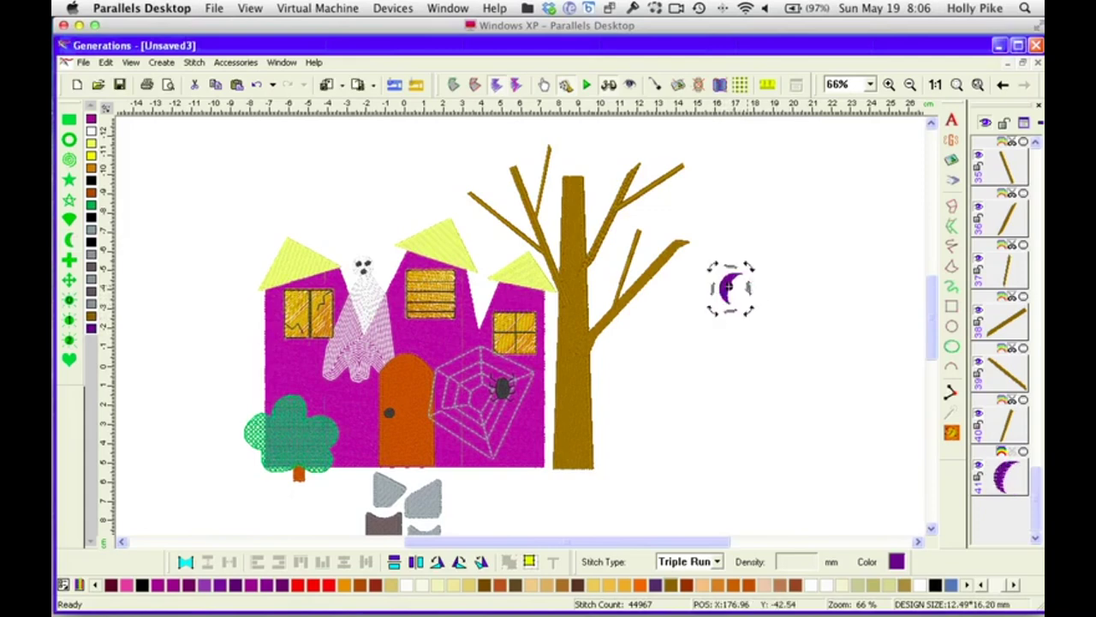
# Draw a round head about 9 mm across and an oval body about 7 by 15 mm, and move the oval under the head
pyautogui.click(951, 346)
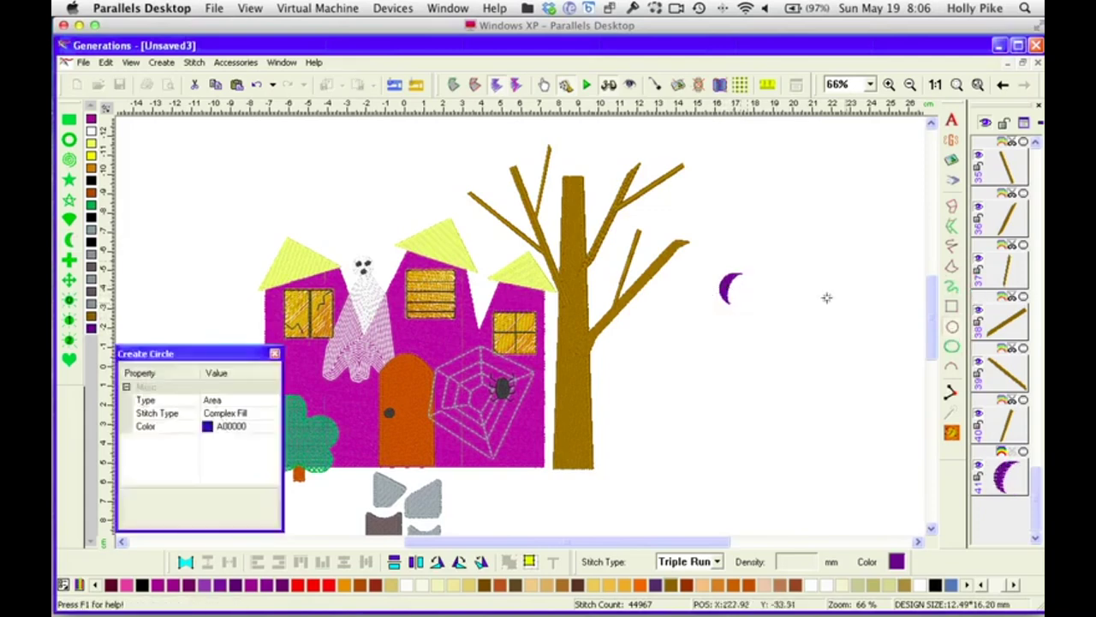
pyautogui.click(735, 265)
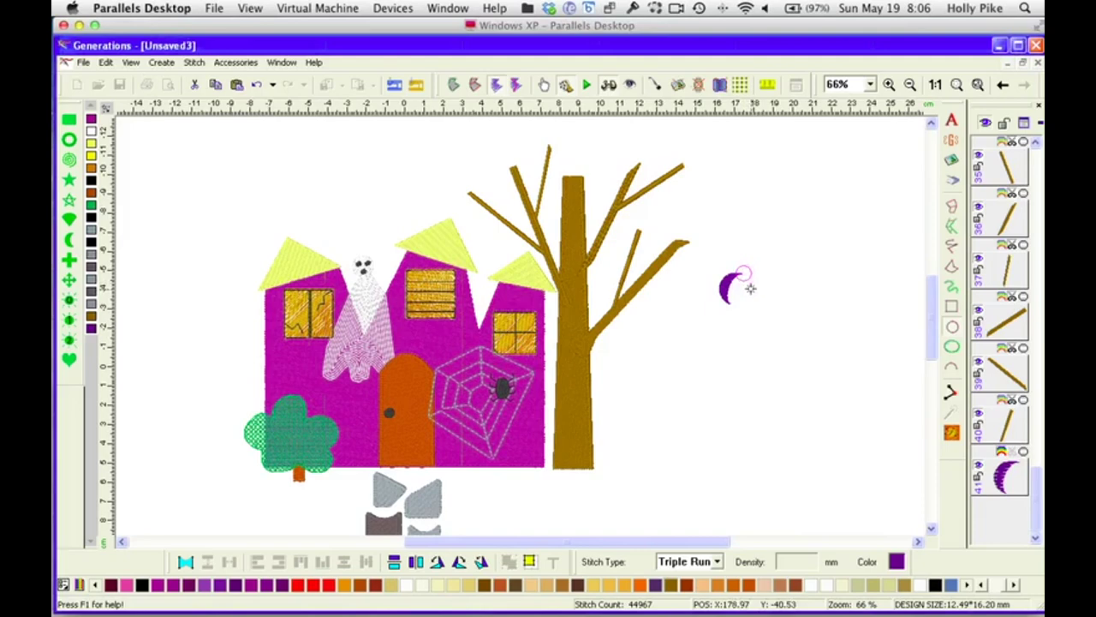
pyautogui.click(751, 289)
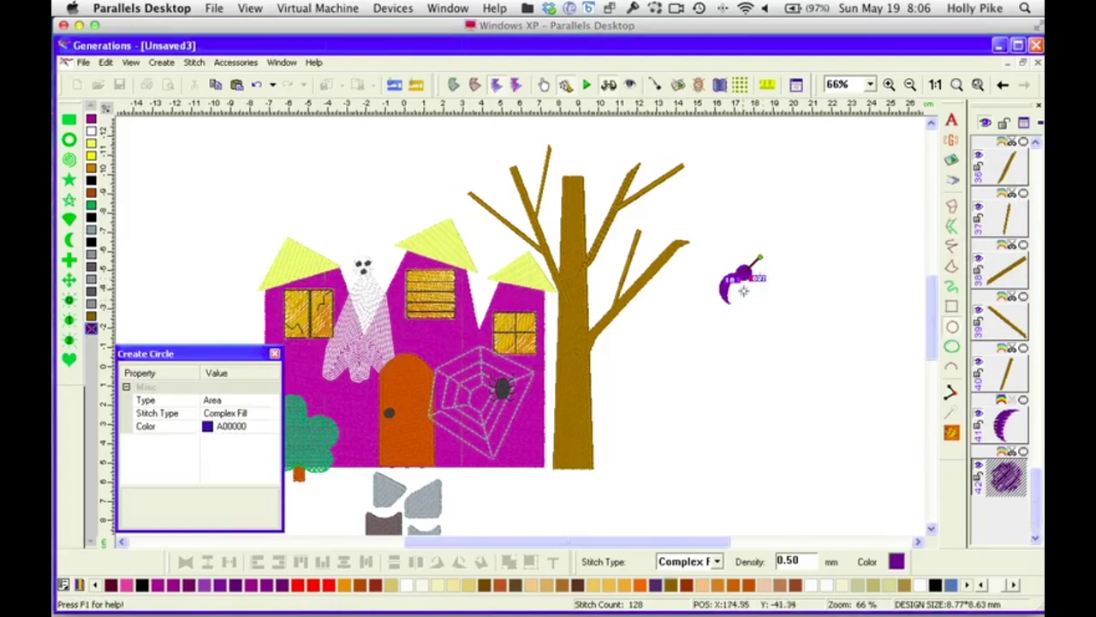
pyautogui.press('Escape')
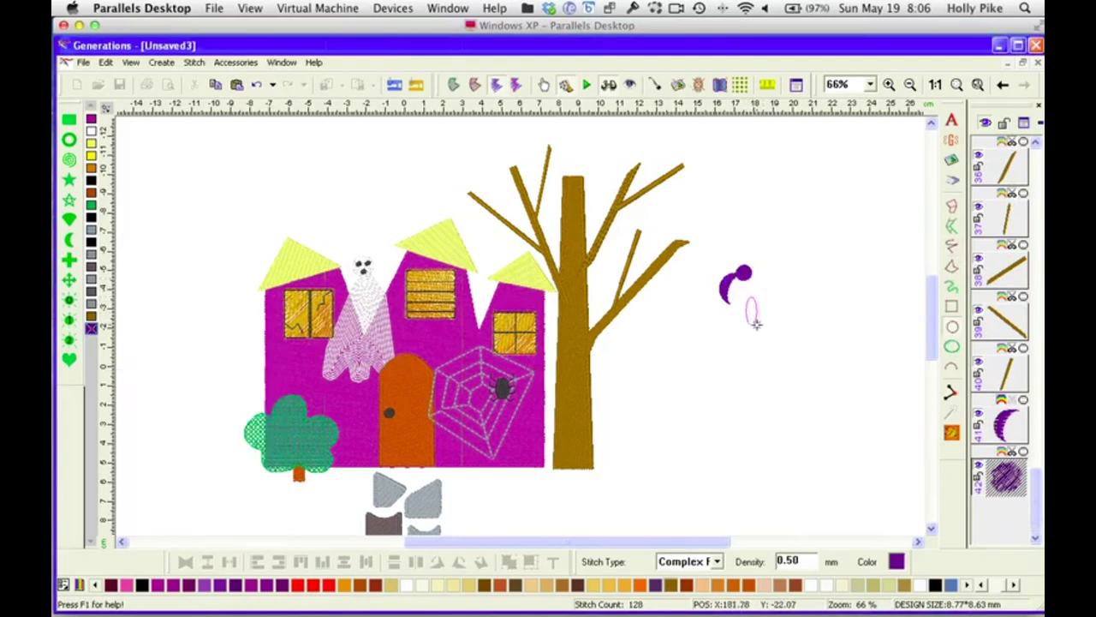
pyautogui.moveTo(756, 322); pyautogui.dragTo(757, 323)
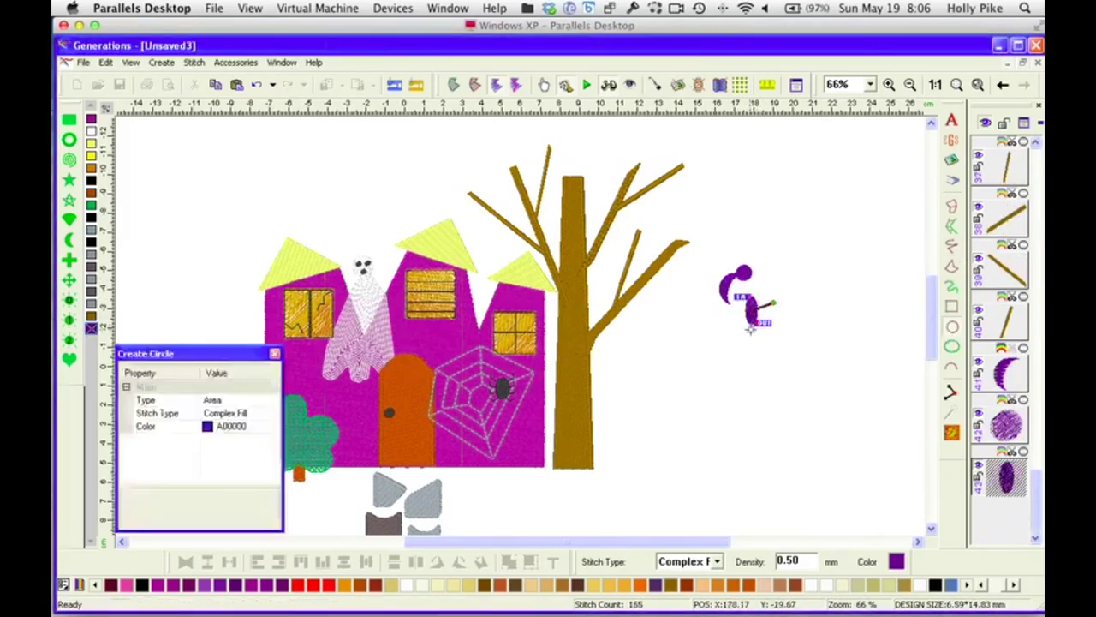
pyautogui.press('Escape')
pyautogui.moveTo(746, 296); pyautogui.dragTo(743, 295)
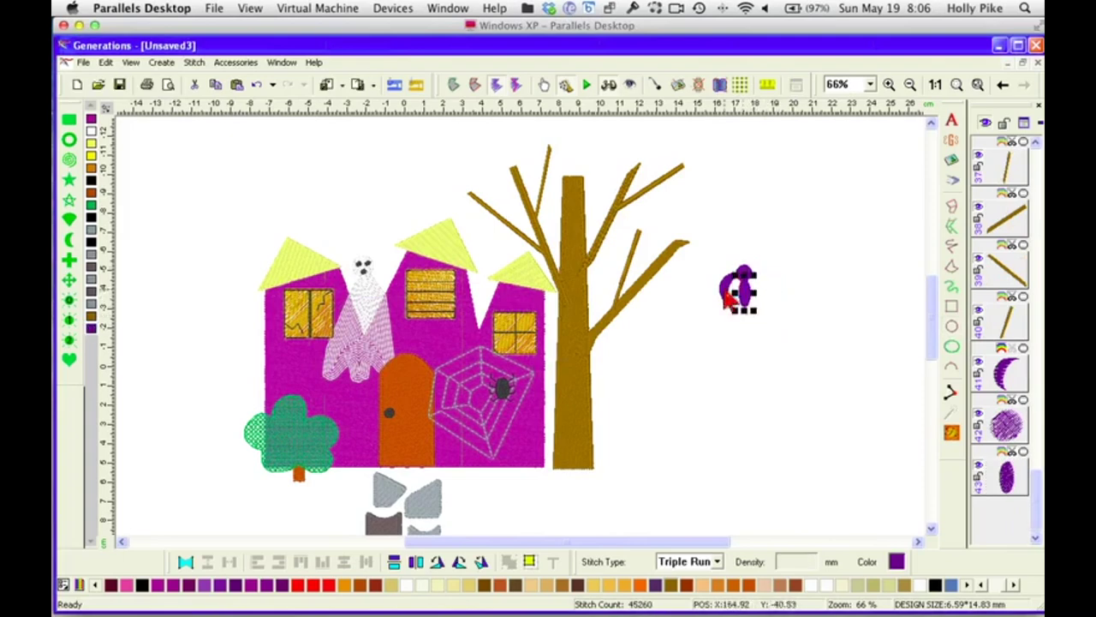
# Rotate the crescent counterclockwise until it curves around the oval body's left side, and place it against the body as a wing
pyautogui.click(737, 281)
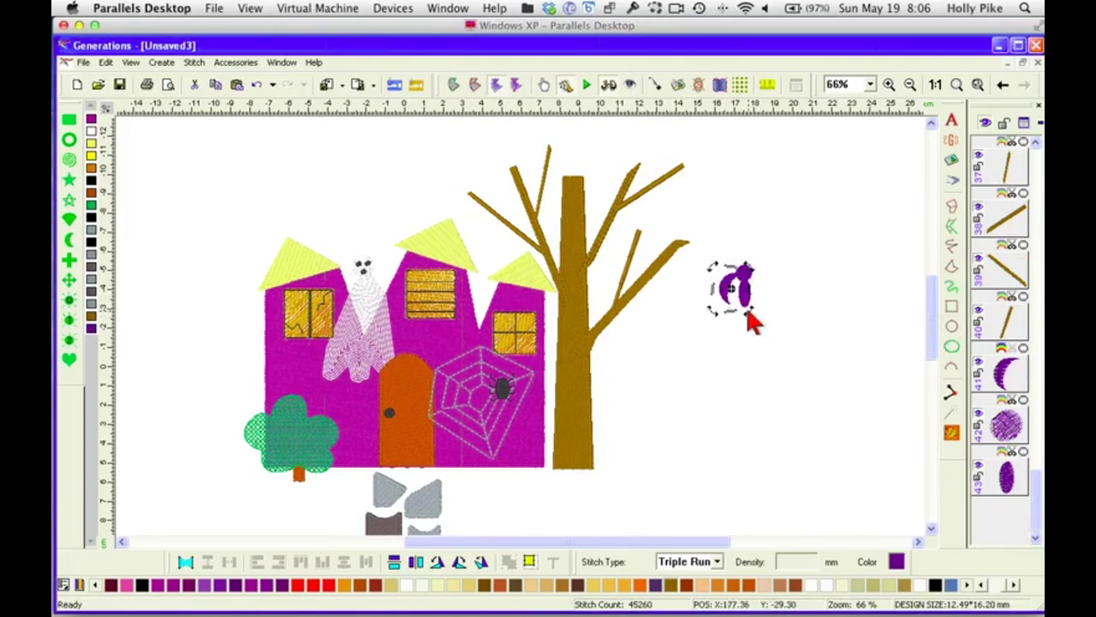
pyautogui.click(754, 303)
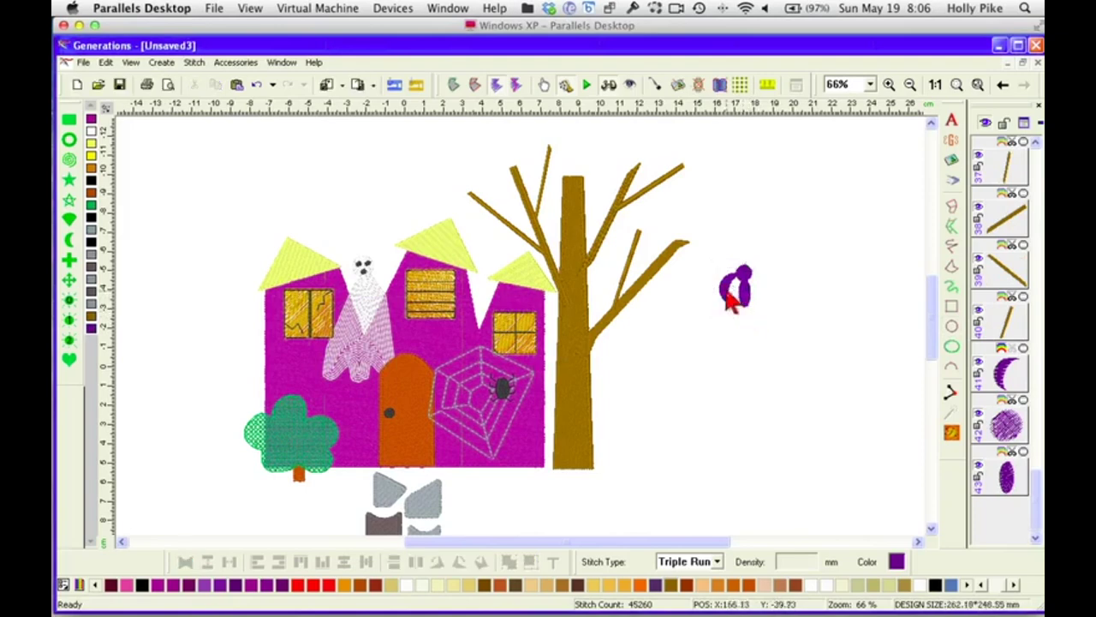
pyautogui.click(725, 291)
pyautogui.click(723, 289)
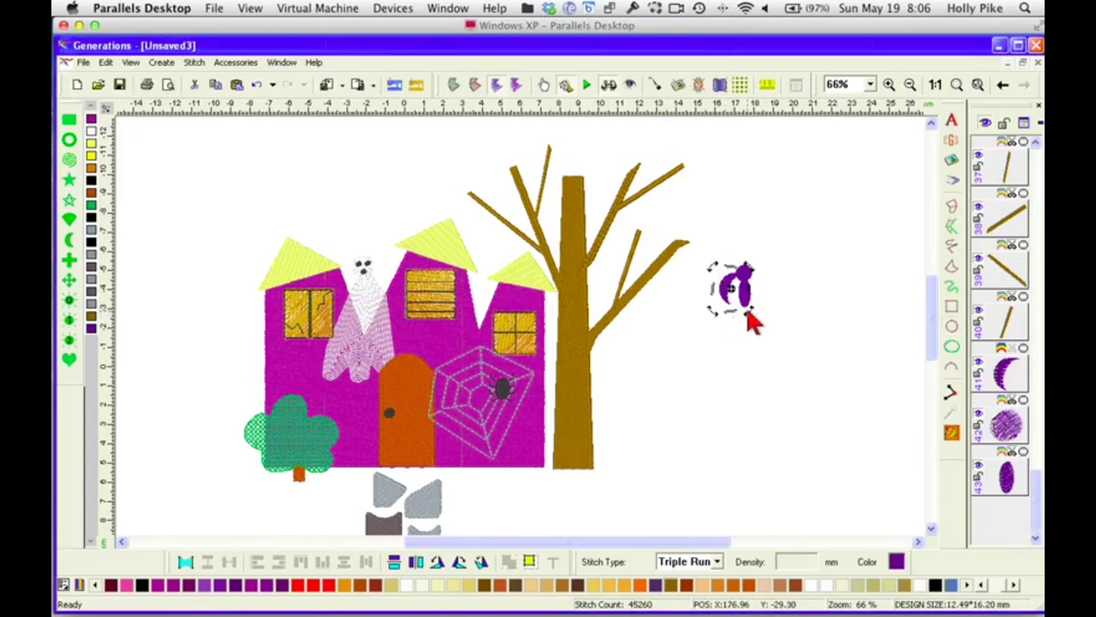
pyautogui.click(754, 308)
pyautogui.click(729, 296)
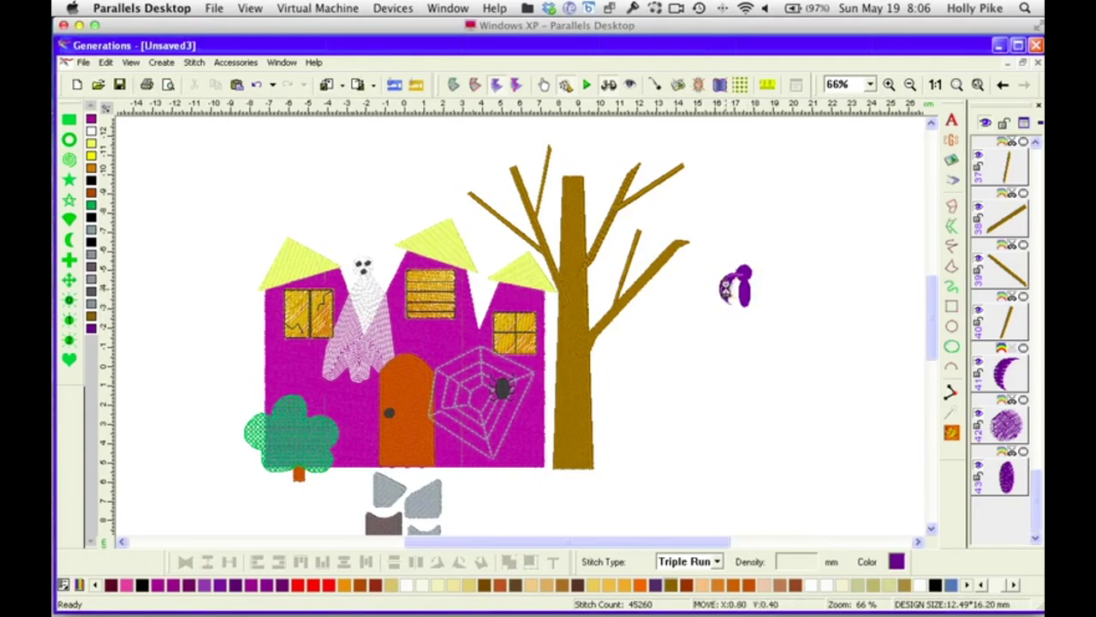
pyautogui.click(727, 296)
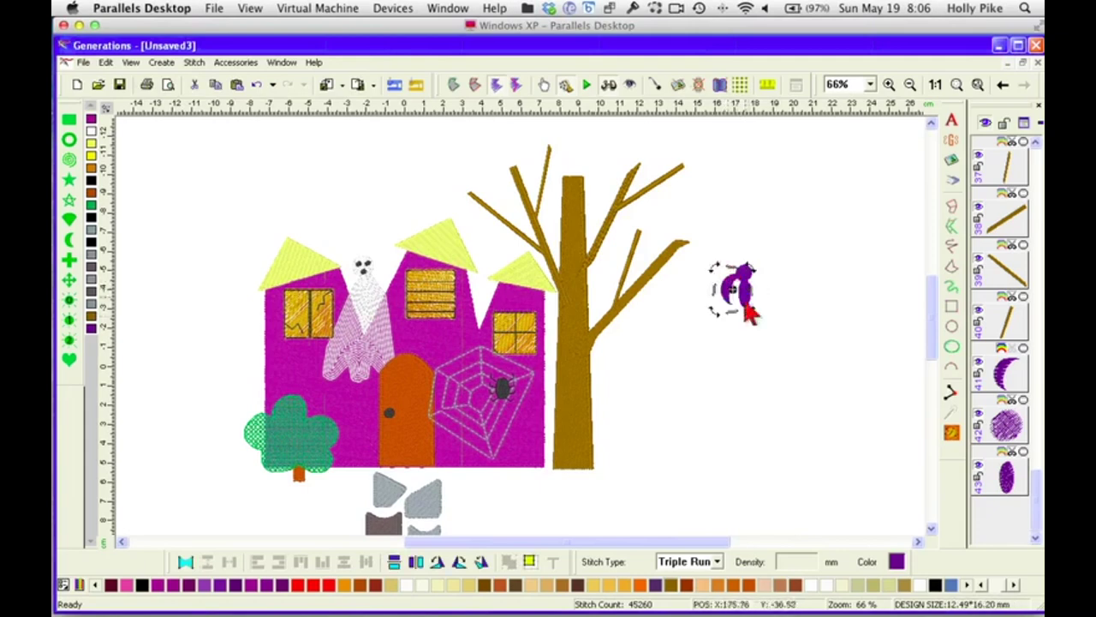
pyautogui.moveTo(748, 308); pyautogui.dragTo(728, 297)
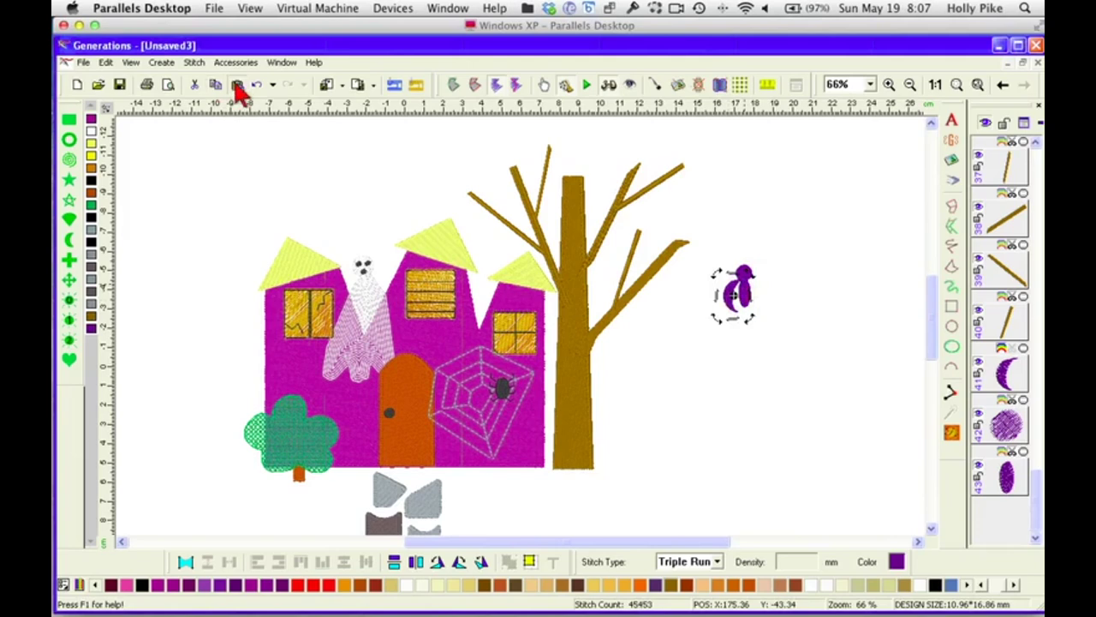
# Duplicate the crescent wing, mirror the copy horizontally and place it on the right side of the oval body
pyautogui.click(417, 562)
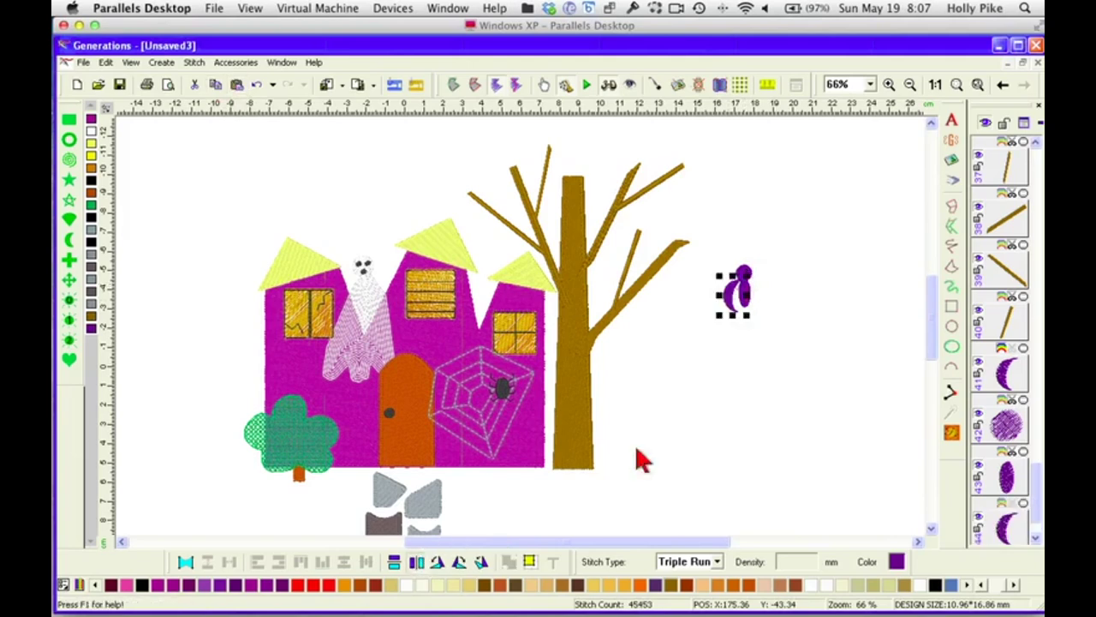
pyautogui.moveTo(742, 302); pyautogui.dragTo(761, 288)
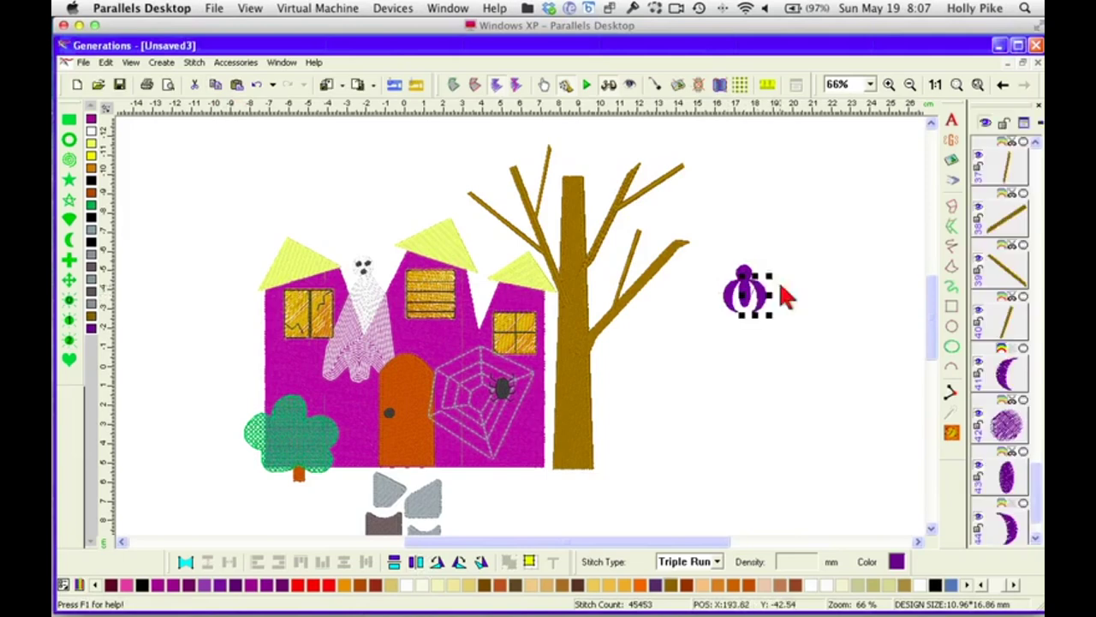
pyautogui.click(805, 301)
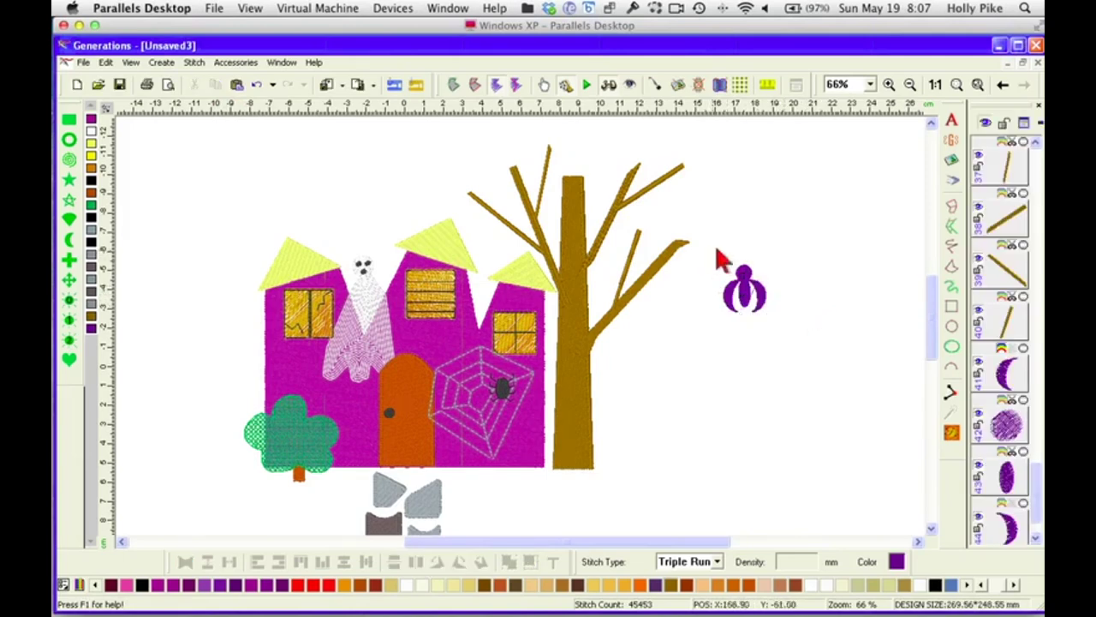
# Regenerate the stitches of the purple winged figure right of the tree
pyautogui.moveTo(933, 305); pyautogui.dragTo(933, 291)
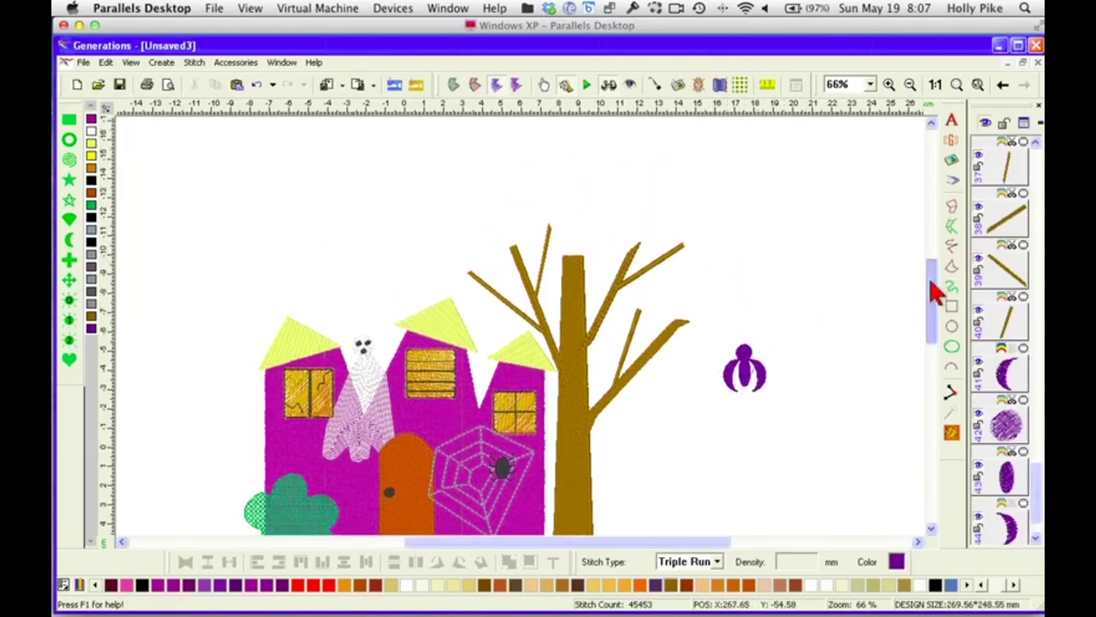
pyautogui.click(870, 84)
pyautogui.click(861, 160)
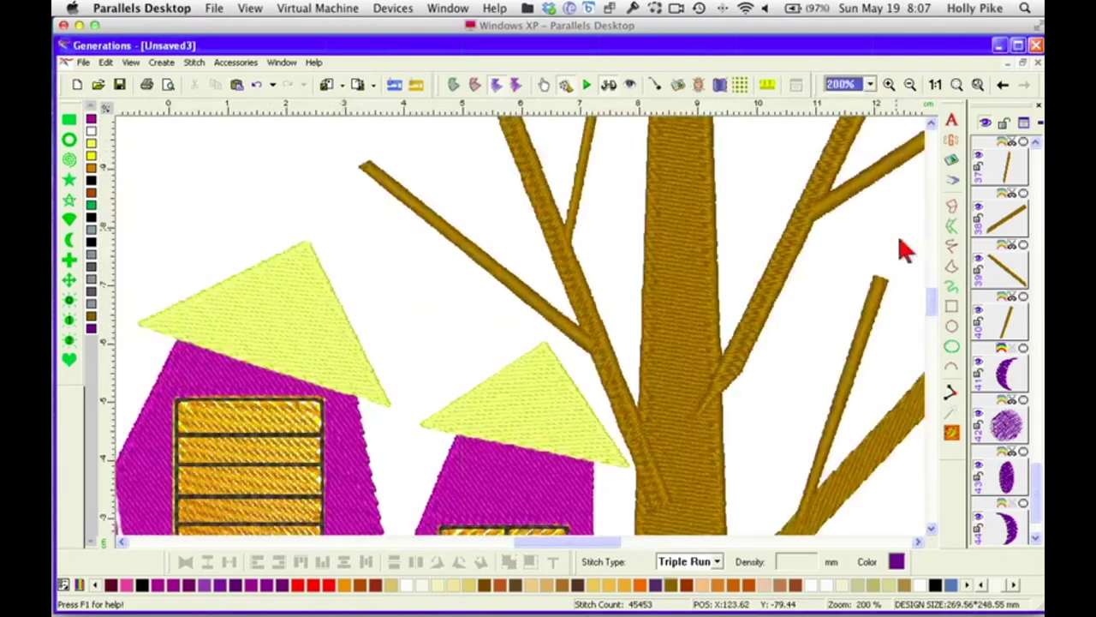
pyautogui.click(917, 541)
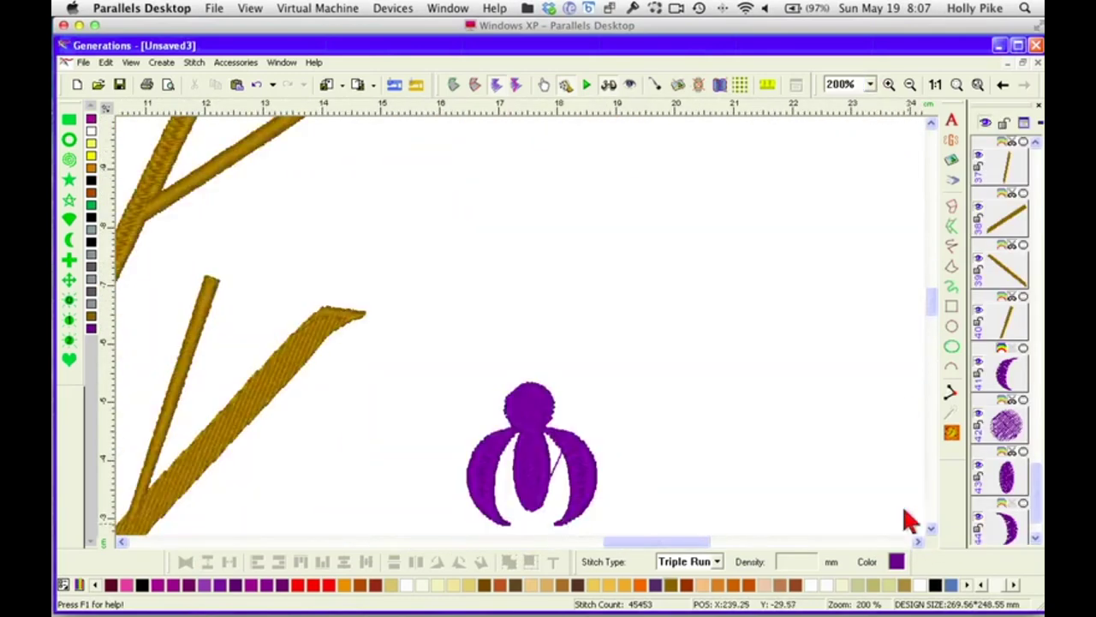
pyautogui.moveTo(933, 313); pyautogui.dragTo(934, 329)
pyautogui.click(951, 433)
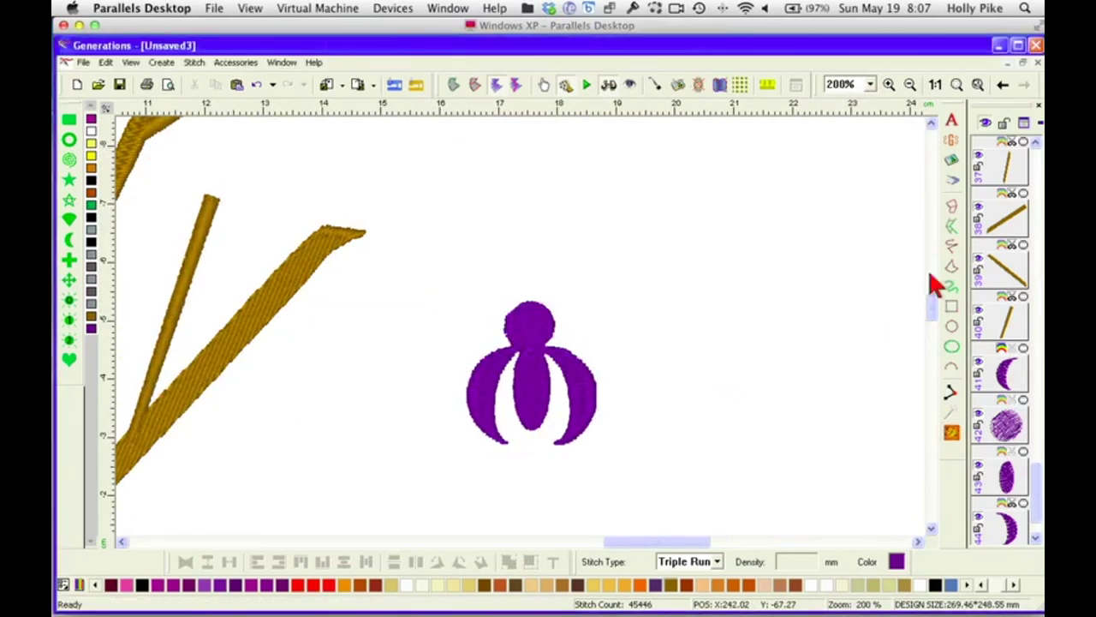
# Draw two pointed freehand ears in Triple Run, each about 3 by 5 mm, on top of the winged figure's head
pyautogui.click(952, 245)
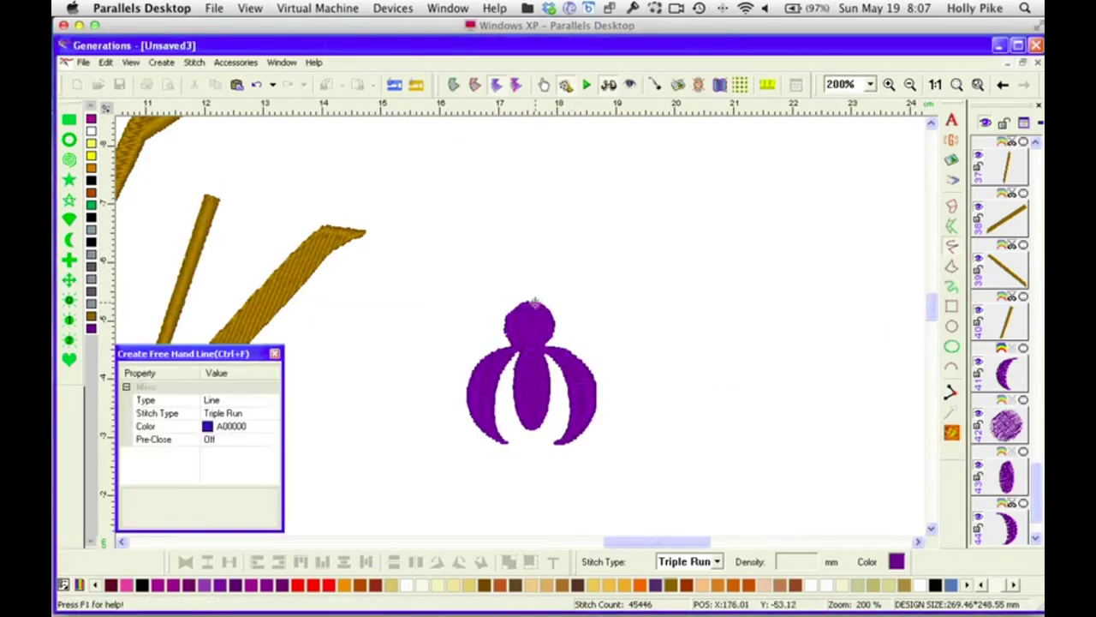
pyautogui.moveTo(536, 303)
pyautogui.mouseDown()
pyautogui.moveTo(546, 284)
pyautogui.moveTo(552, 306)
pyautogui.mouseUp()
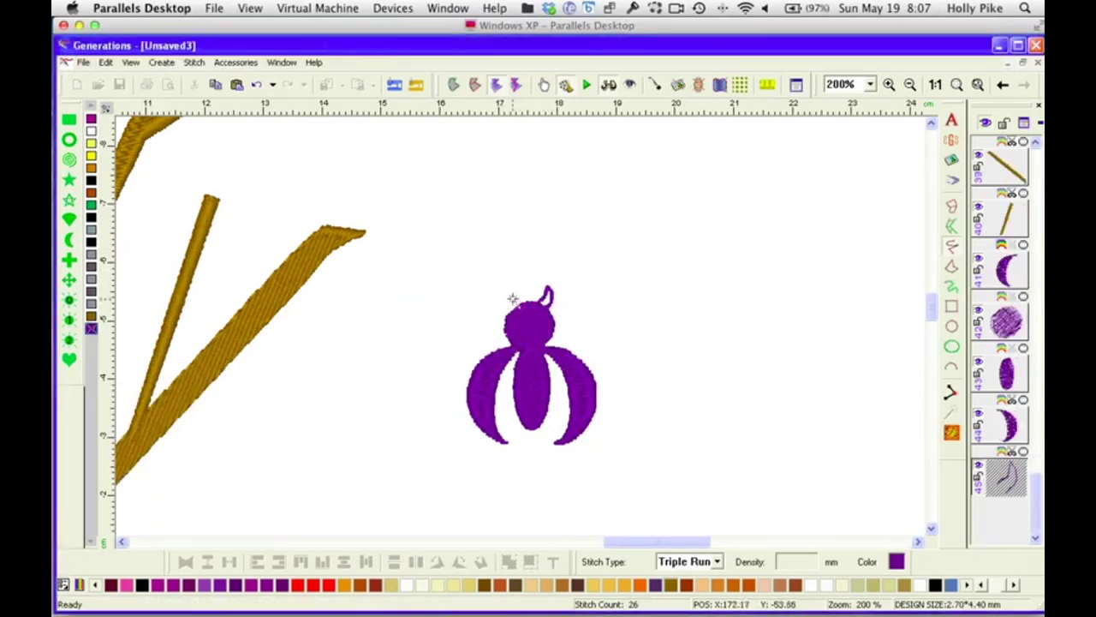
pyautogui.moveTo(512, 298)
pyautogui.mouseDown()
pyautogui.moveTo(511, 283)
pyautogui.moveTo(512, 314)
pyautogui.mouseUp()
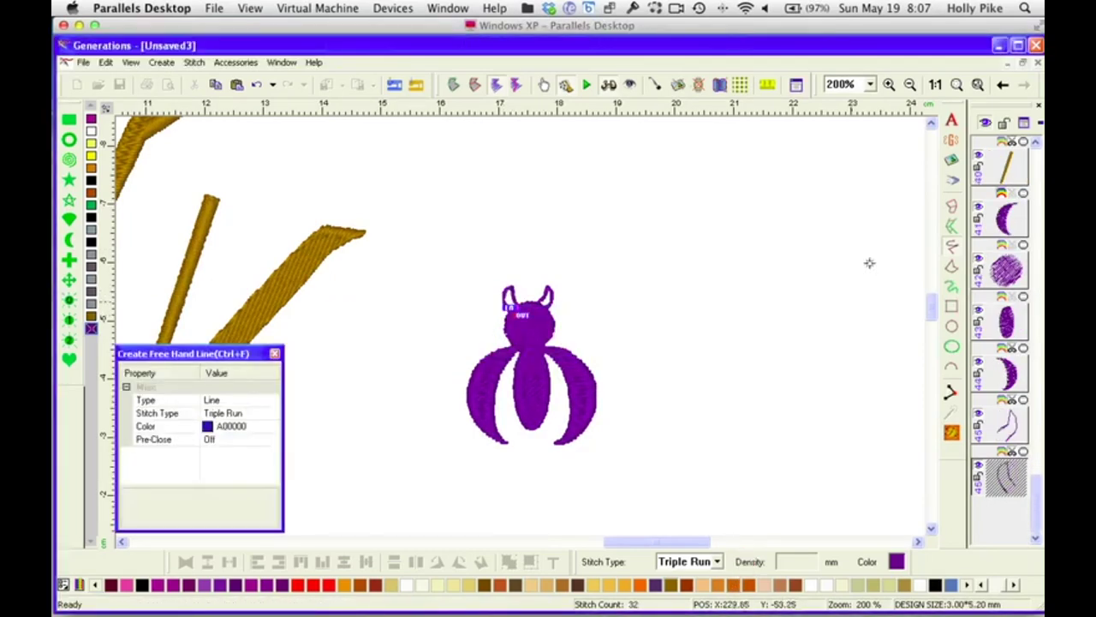
# Group the head, body, wings and ears of the purple winged figure into one object
pyautogui.click(957, 84)
pyautogui.press('Escape')
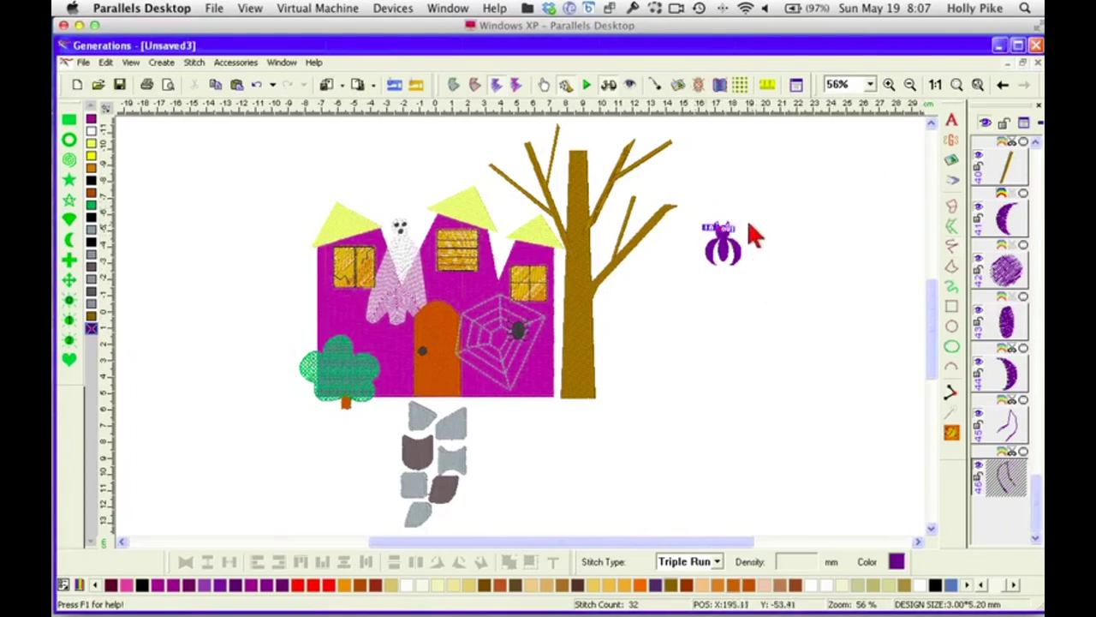
pyautogui.moveTo(695, 212); pyautogui.dragTo(754, 310)
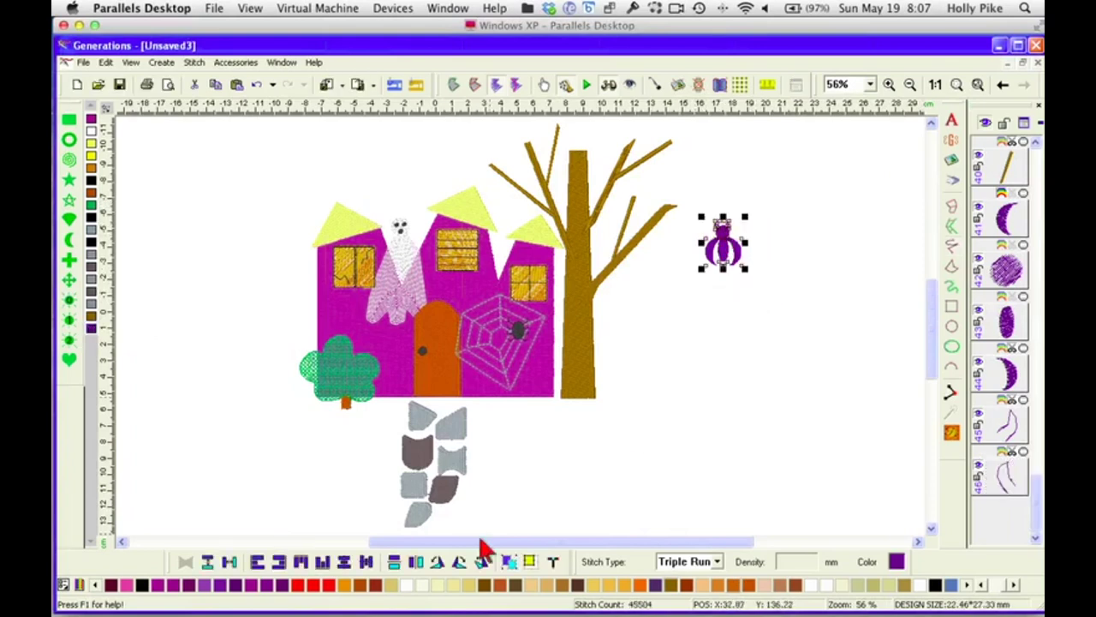
pyautogui.click(509, 561)
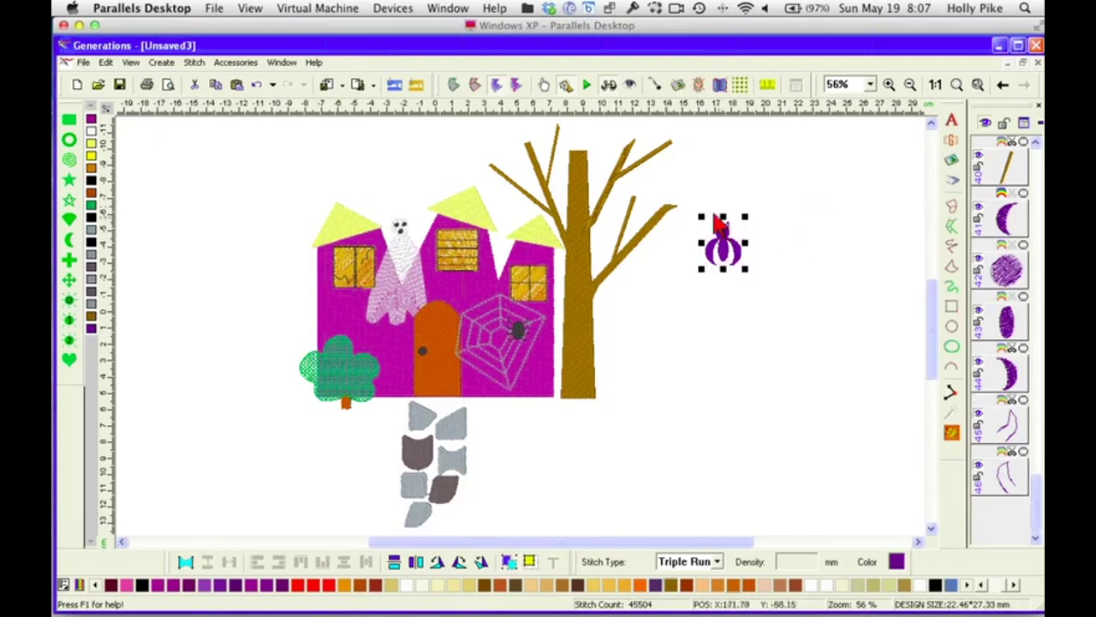
# Recolor the grouped bat from purple to the dark gray of the darker path stones
pyautogui.moveTo(692, 196); pyautogui.dragTo(781, 296)
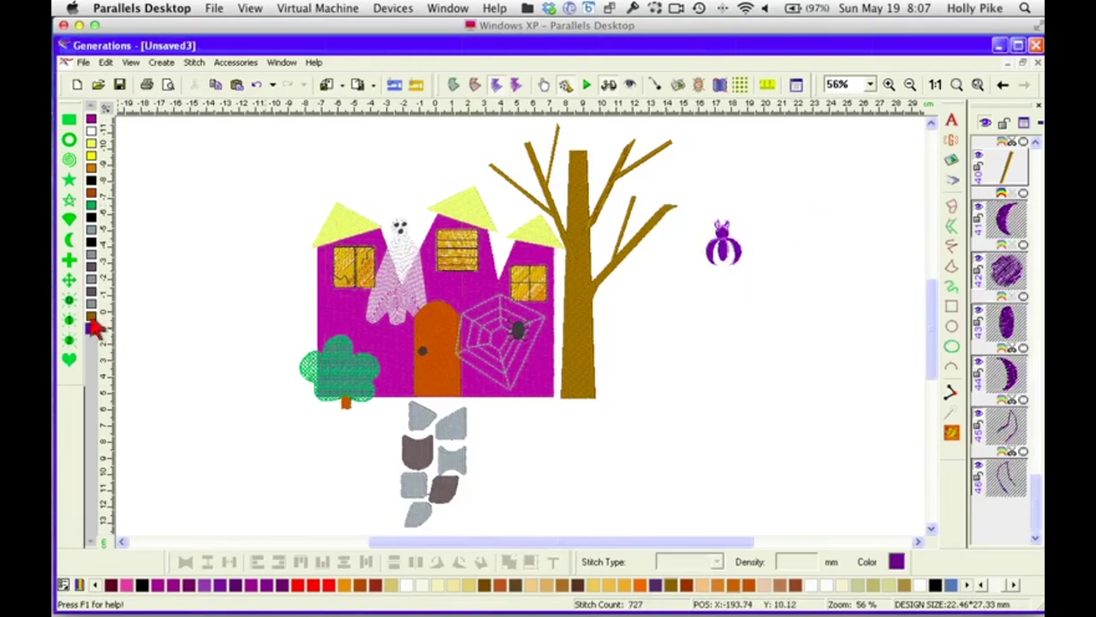
pyautogui.click(91, 292)
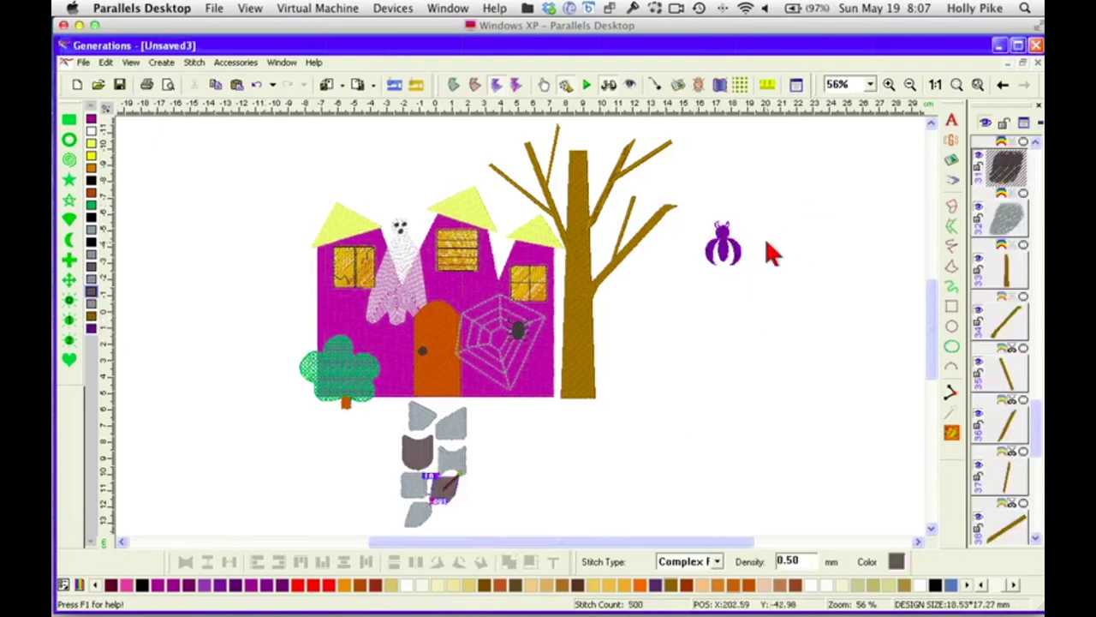
pyautogui.click(699, 211)
pyautogui.moveTo(697, 207); pyautogui.dragTo(751, 274)
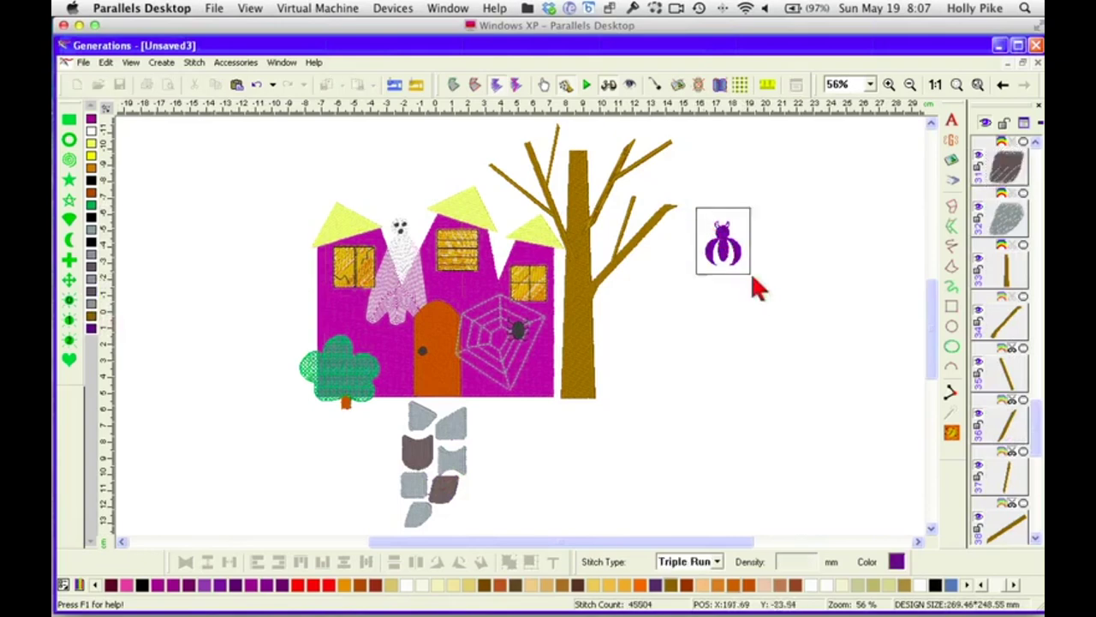
pyautogui.click(758, 283)
pyautogui.click(92, 293)
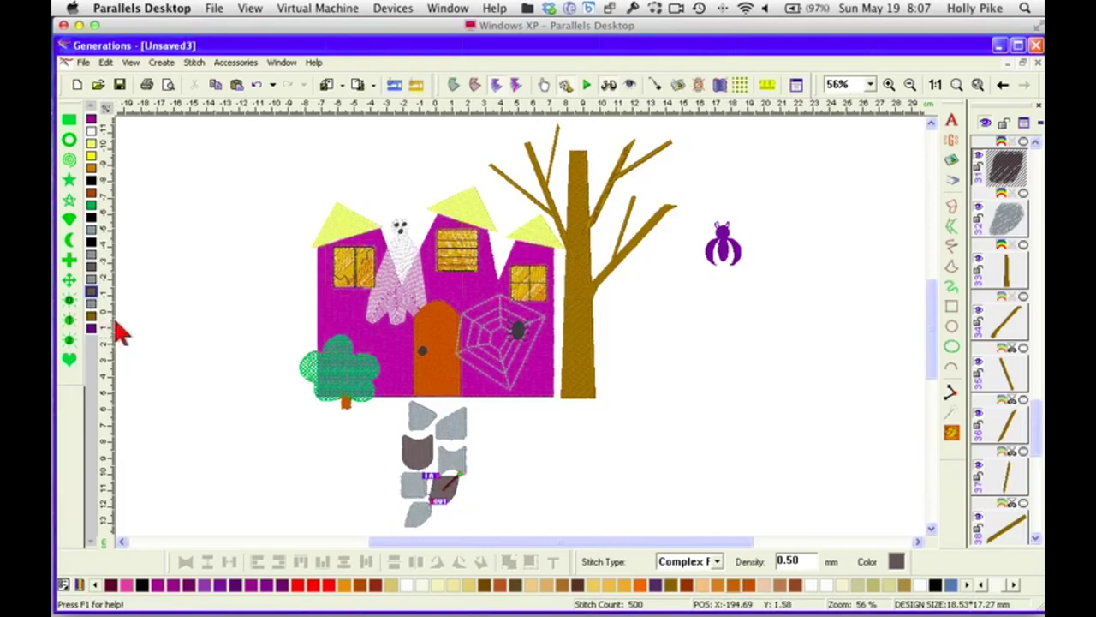
pyautogui.click(703, 225)
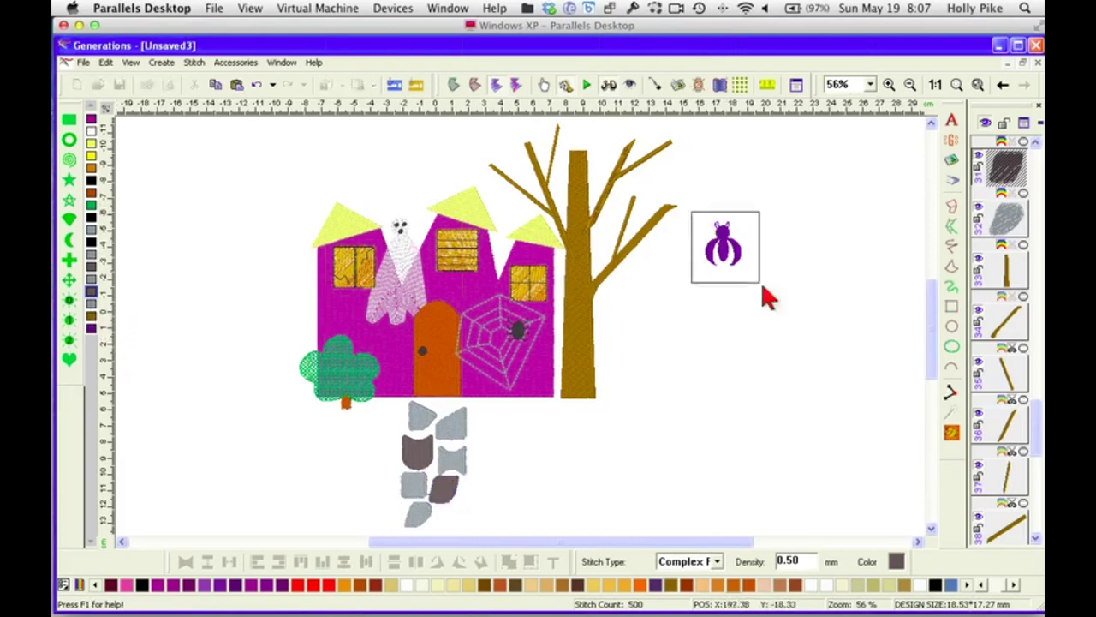
pyautogui.click(765, 294)
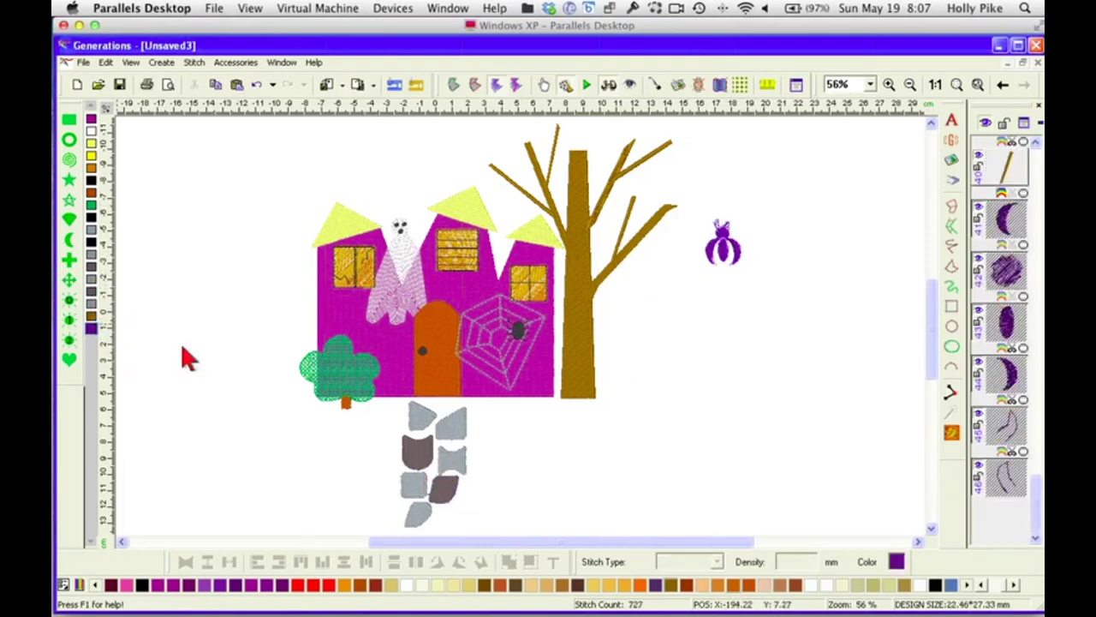
pyautogui.click(728, 251)
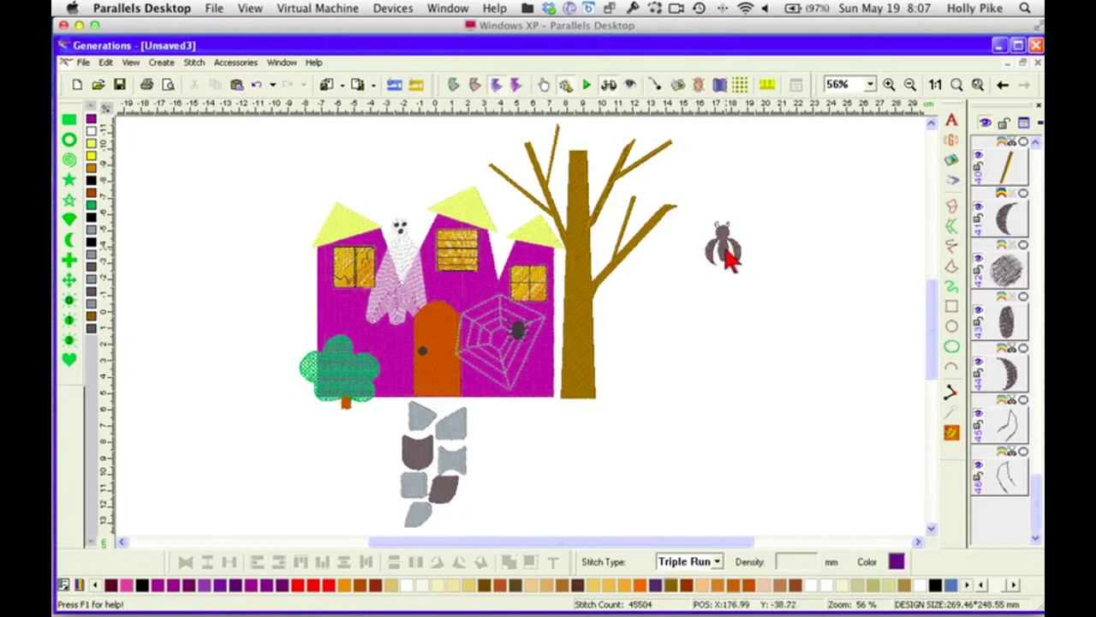
# Move the gray bat onto the tree's upper right branch
pyautogui.moveTo(726, 260); pyautogui.dragTo(646, 139)
pyautogui.moveTo(931, 334); pyautogui.dragTo(932, 331)
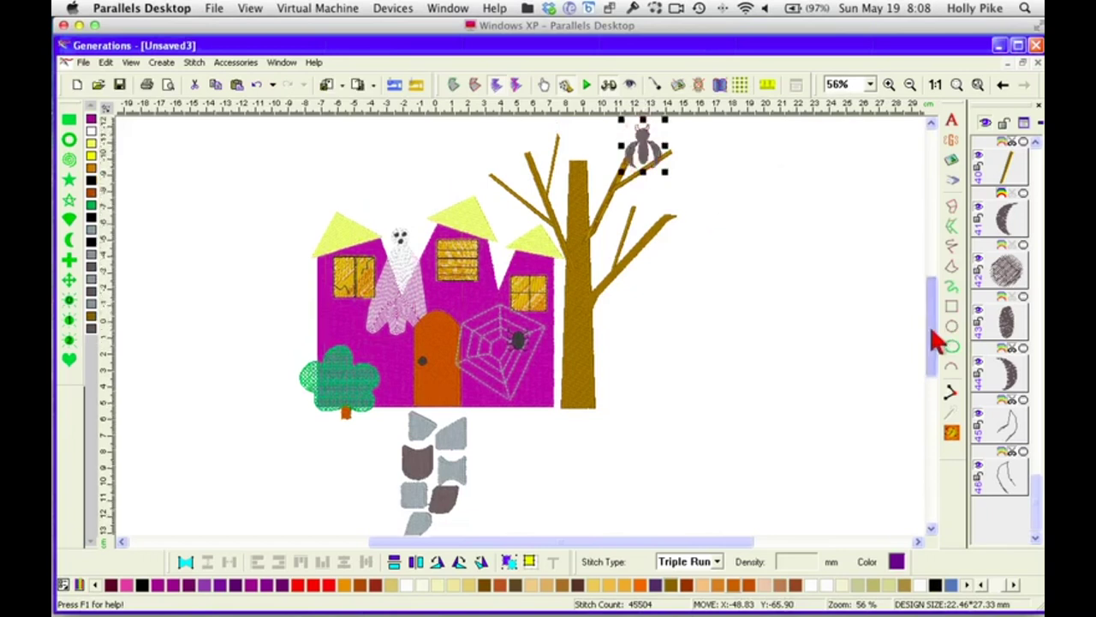
pyautogui.scroll(1, 938, 343)
pyautogui.moveTo(644, 171); pyautogui.dragTo(647, 169)
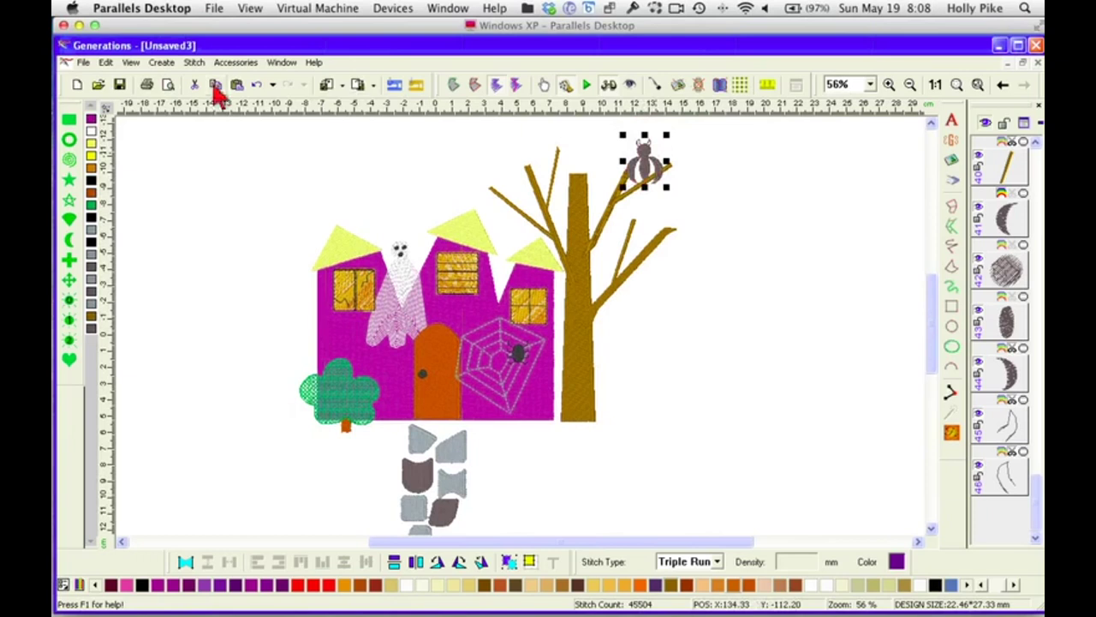
# Duplicate the bat and place the copy on the tree's lower right branch
pyautogui.click(216, 86)
pyautogui.click(238, 85)
pyautogui.moveTo(643, 171); pyautogui.dragTo(634, 243)
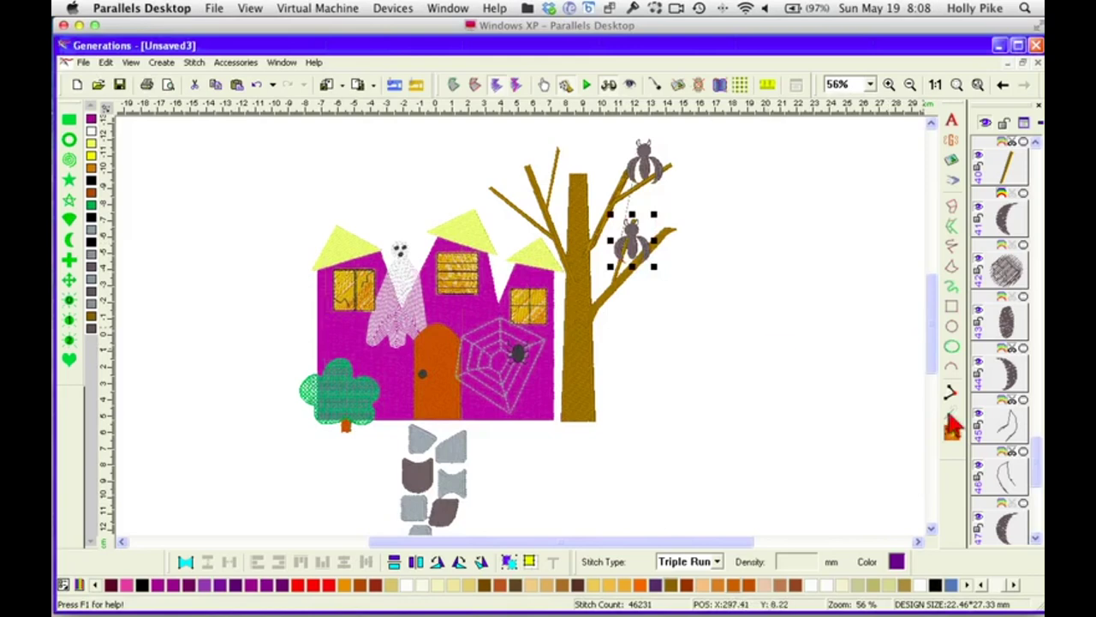
pyautogui.click(759, 340)
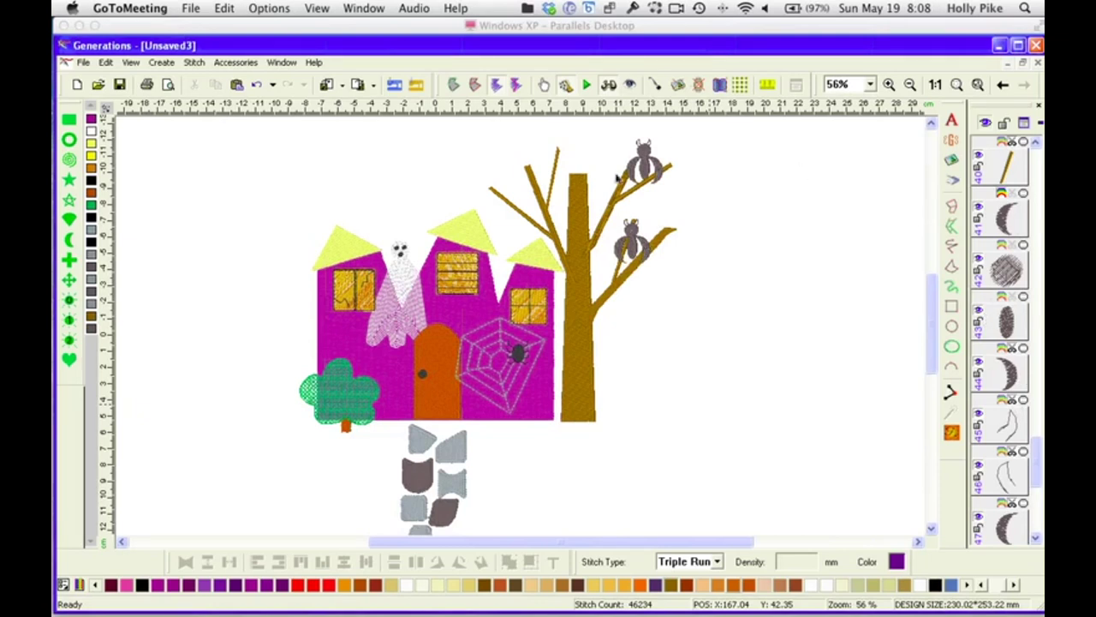
# Duplicate the lower right bat, flip the copy vertically and hang it under the tree's outer left branch
pyautogui.click(631, 244)
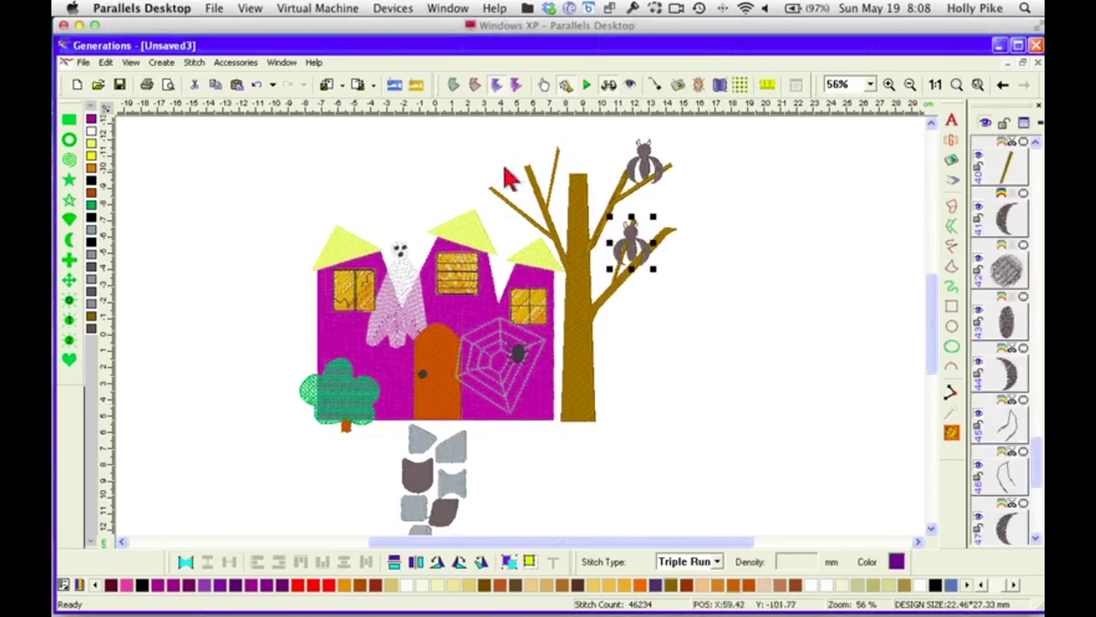
pyautogui.click(215, 86)
pyautogui.click(235, 85)
pyautogui.click(641, 246)
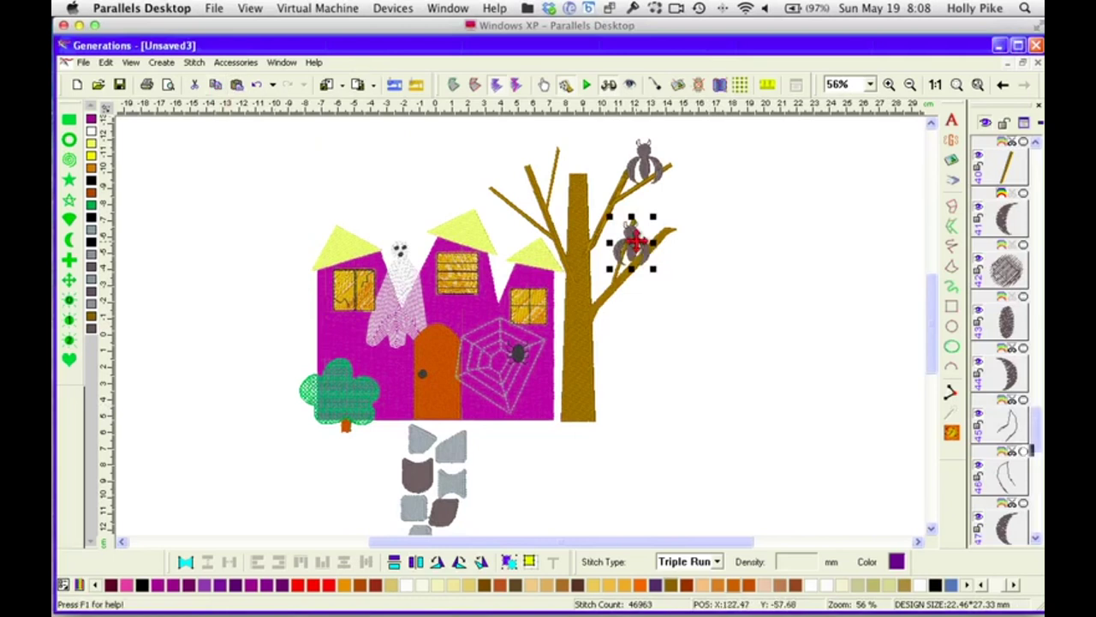
pyautogui.click(394, 561)
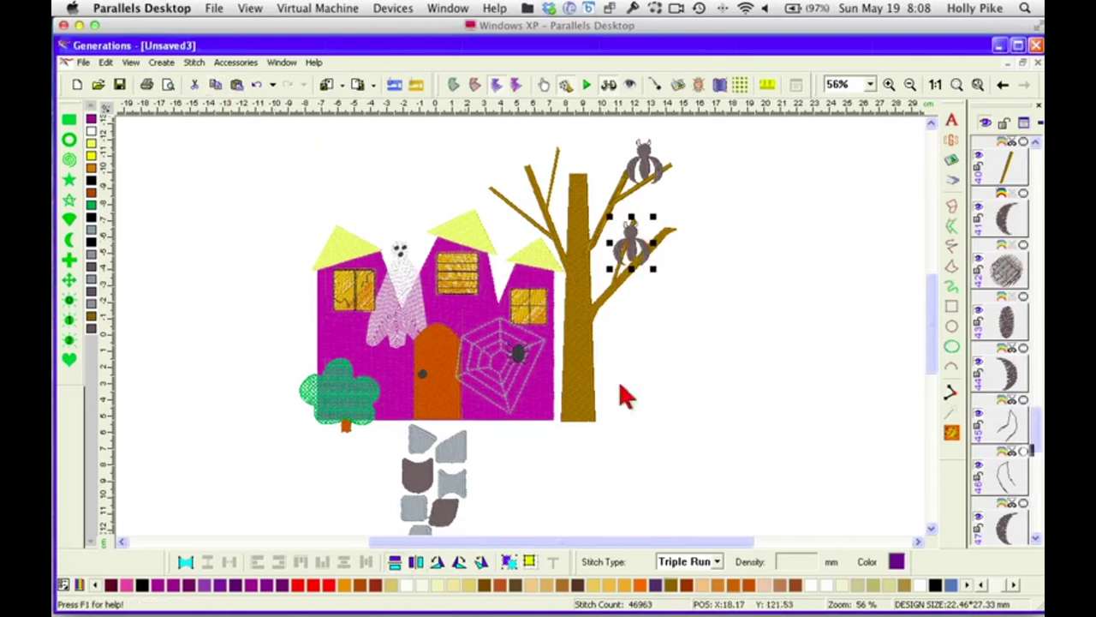
pyautogui.moveTo(631, 237); pyautogui.dragTo(504, 226)
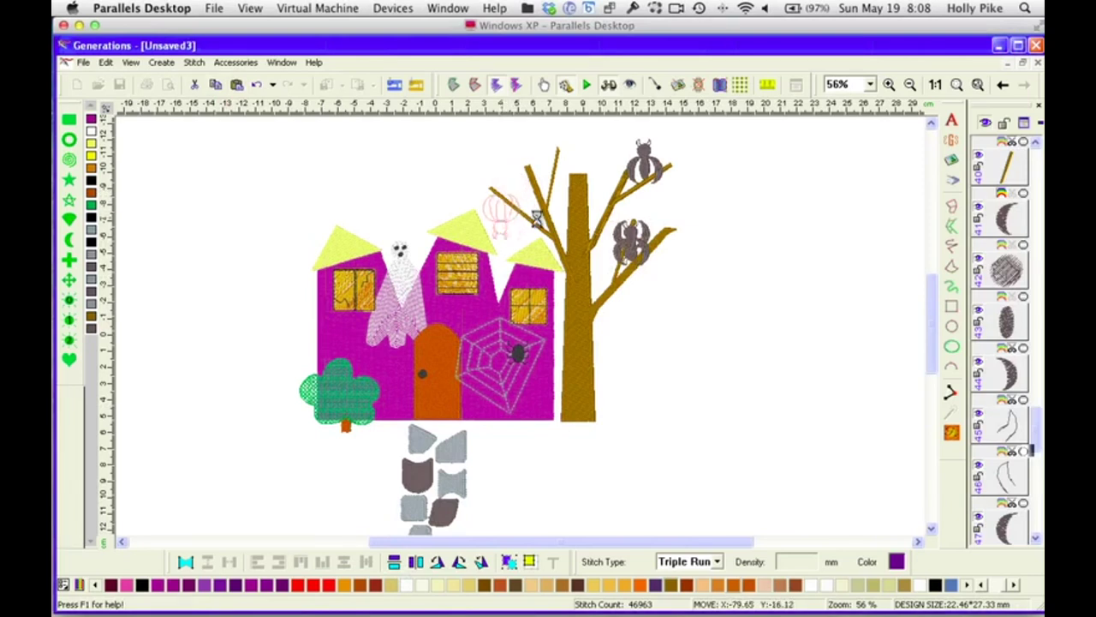
# Flip the upper right bat vertically and move it down so it hangs under its branch
pyautogui.click(638, 167)
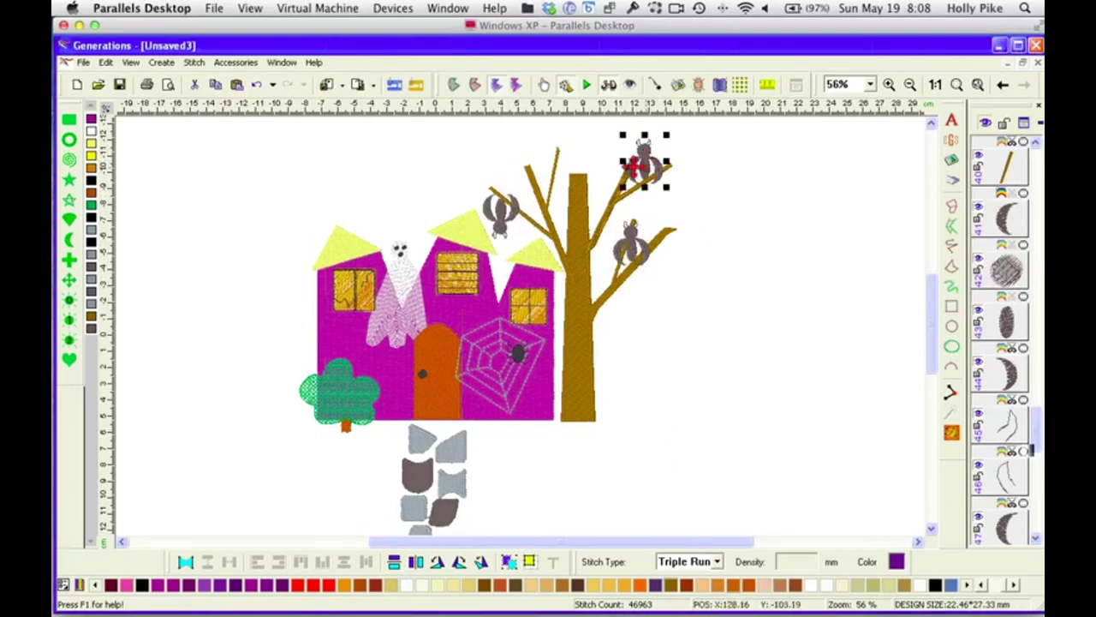
pyautogui.click(394, 562)
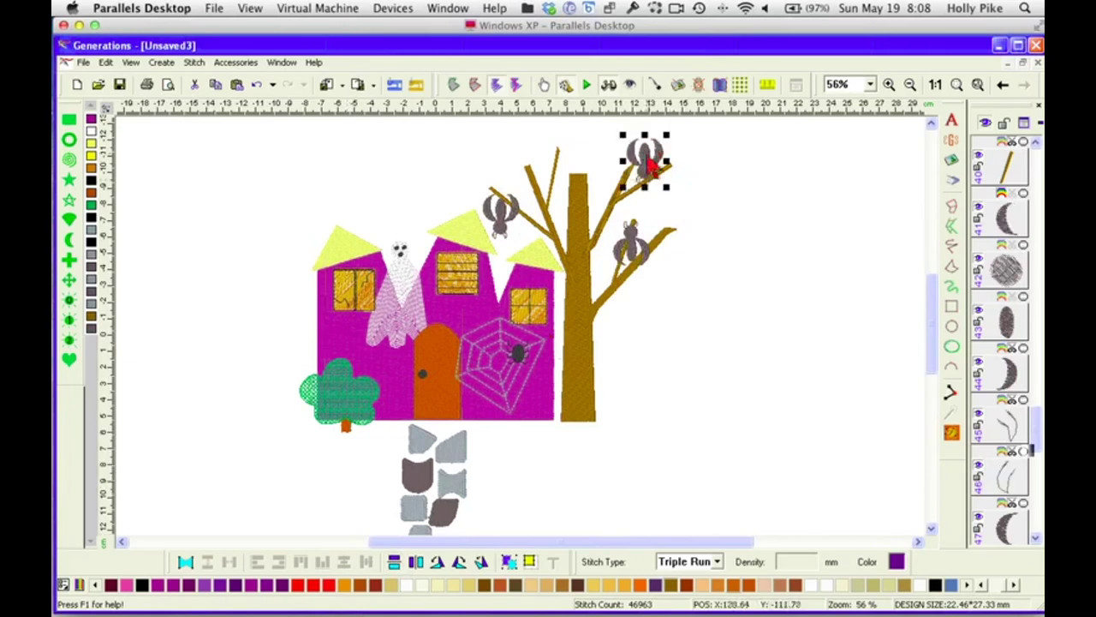
pyautogui.moveTo(645, 158); pyautogui.dragTo(655, 190)
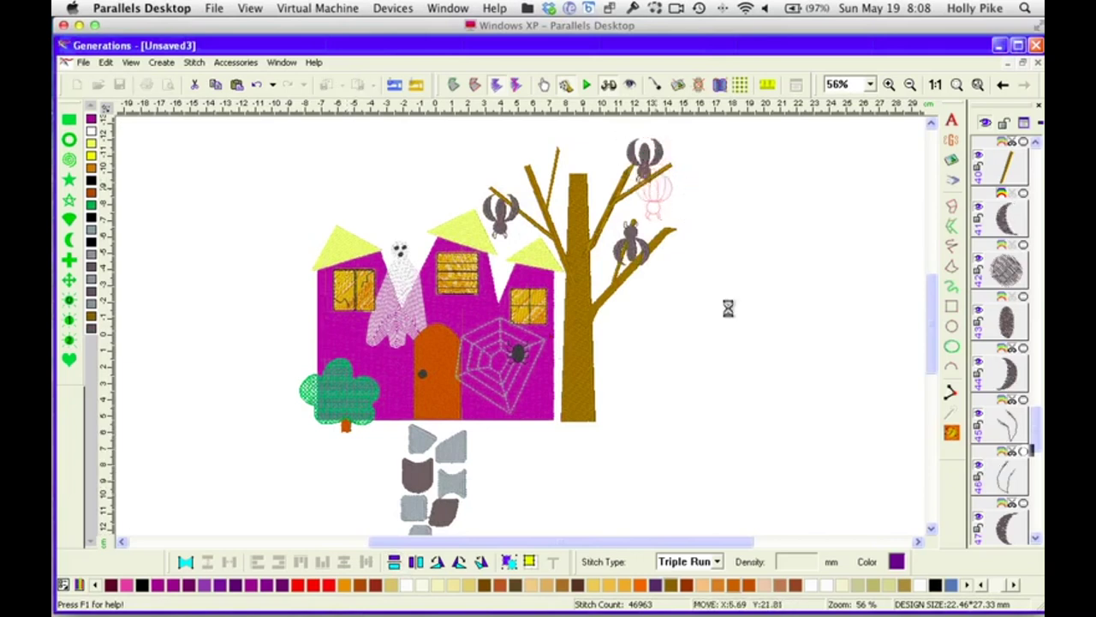
# Flip the remaining upright bat vertically and hang it under the lower right branch near the trunk
pyautogui.click(635, 257)
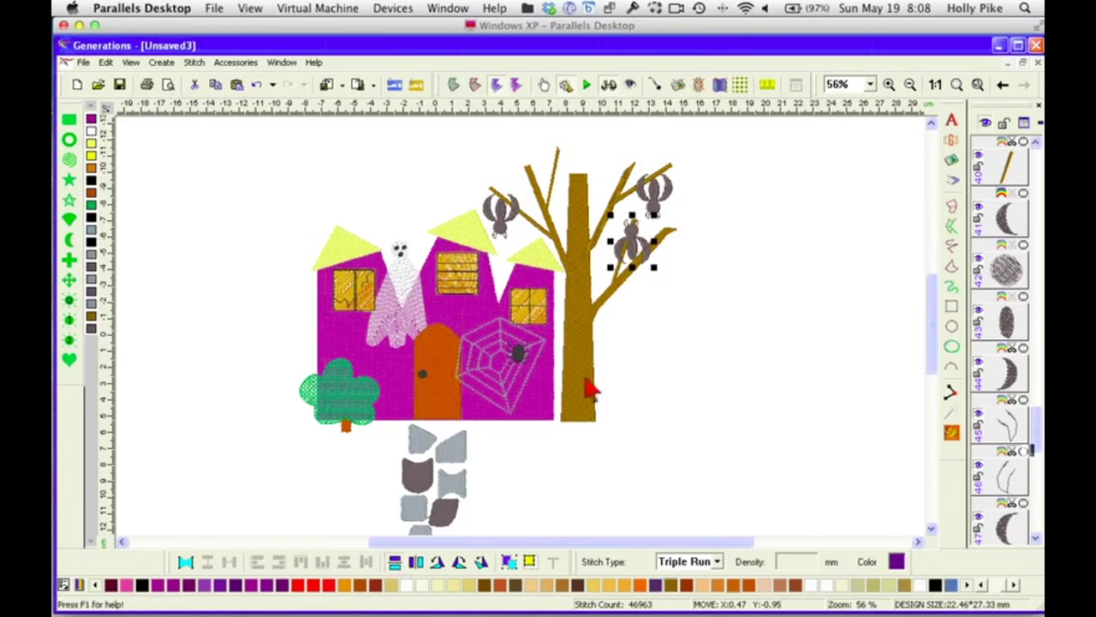
pyautogui.moveTo(635, 240); pyautogui.dragTo(622, 303)
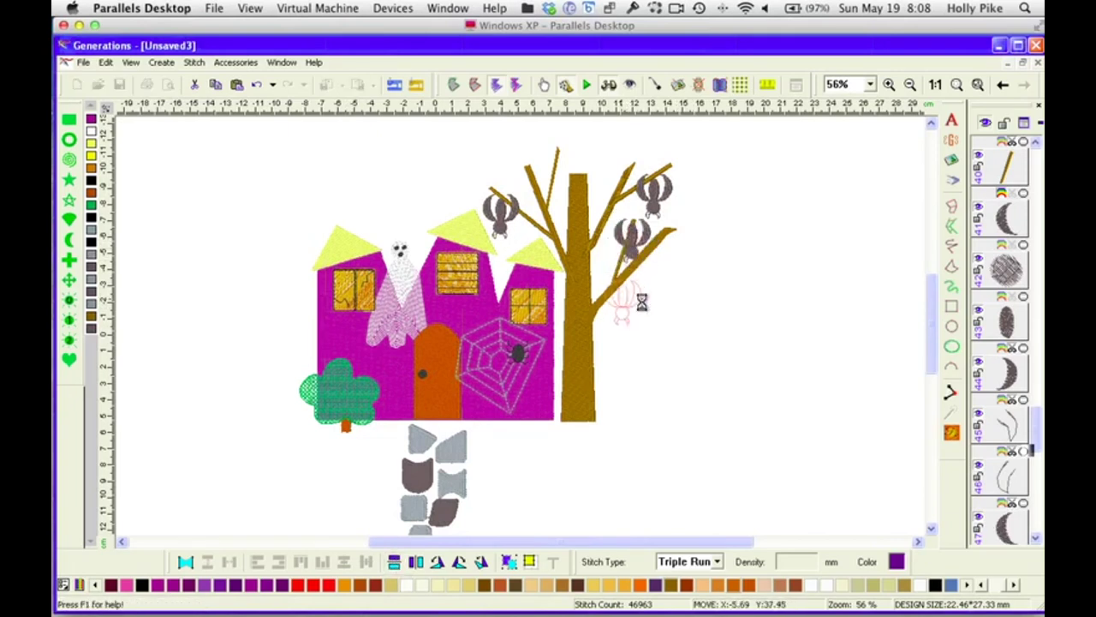
pyautogui.click(738, 343)
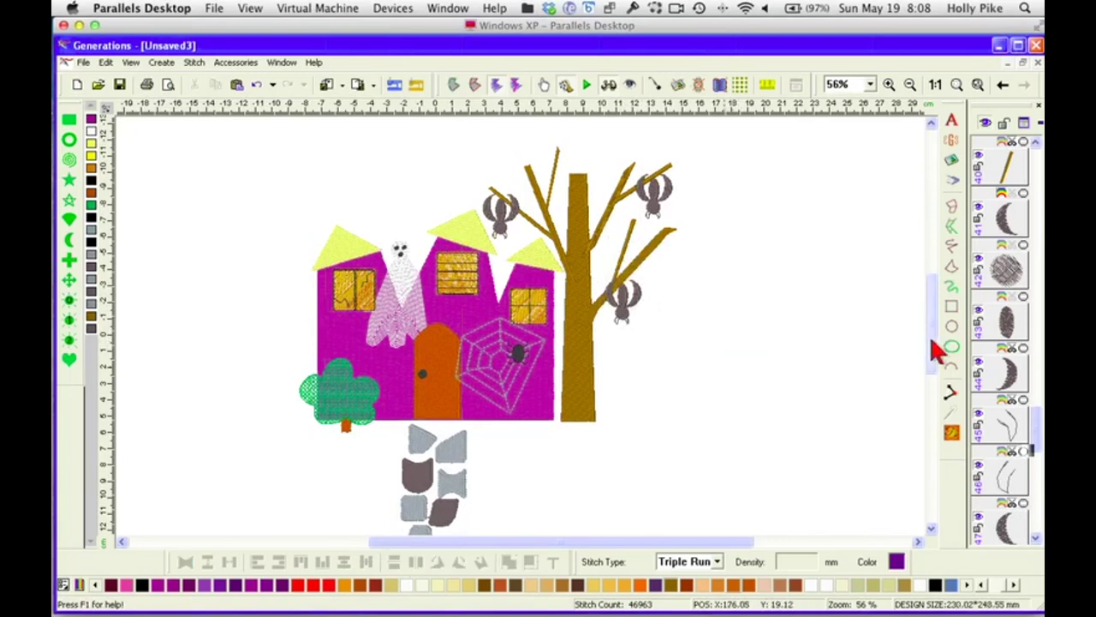
pyautogui.scroll(-2, 932, 353)
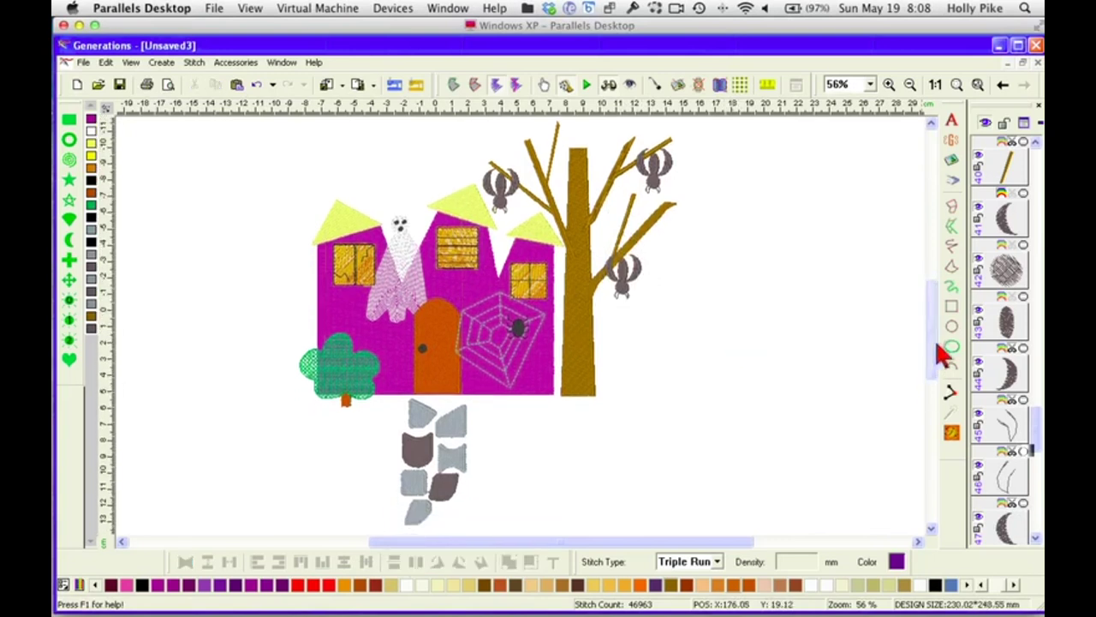